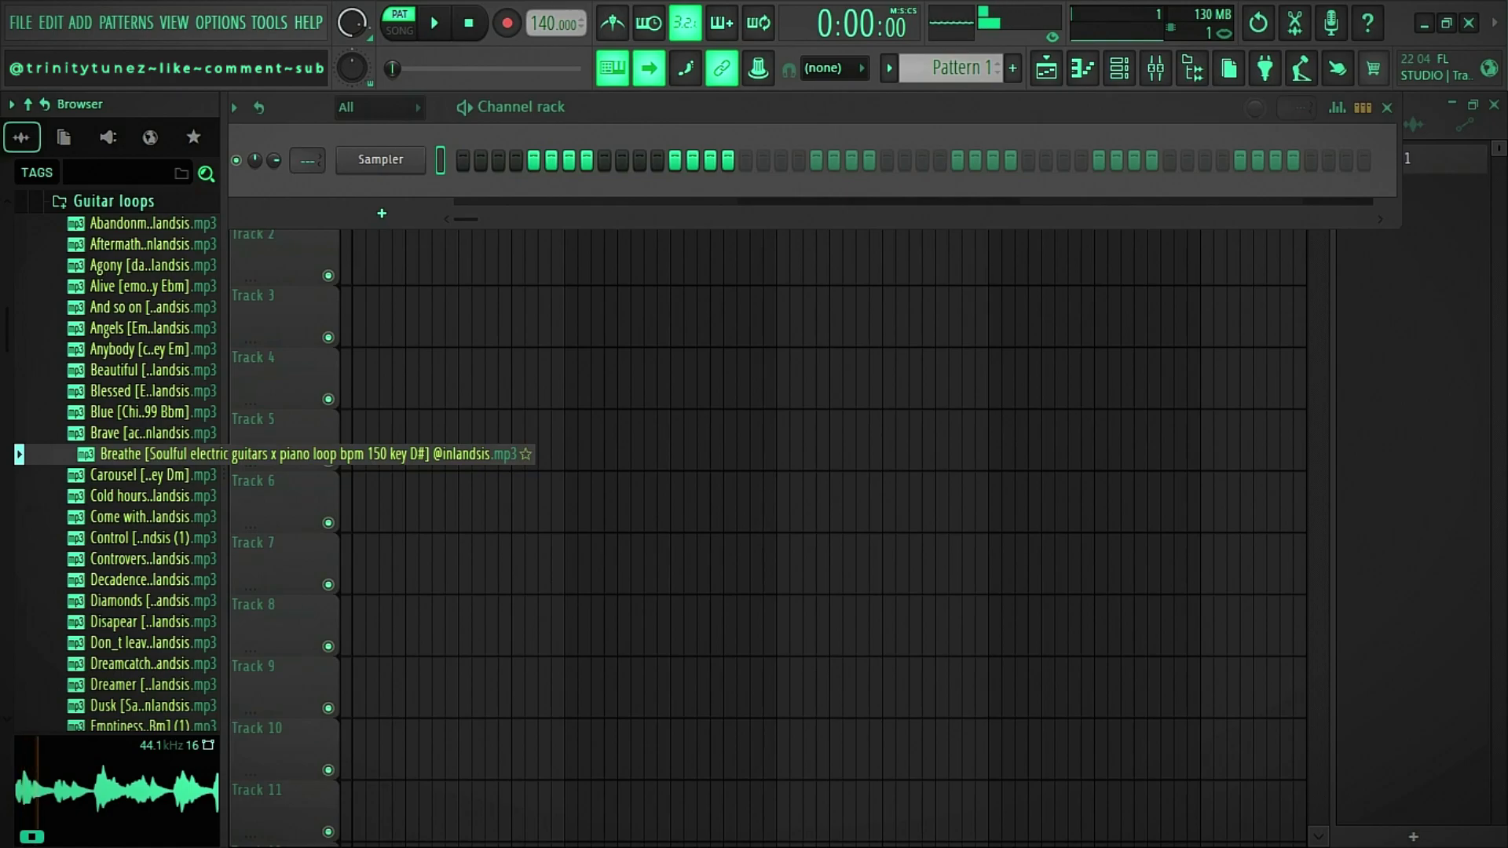
Place the "Breathe" guitar and piano loop at the start of Track 1 and set its time stretching mode to Stretch.
left_click_drag(150, 454, 355, 189)
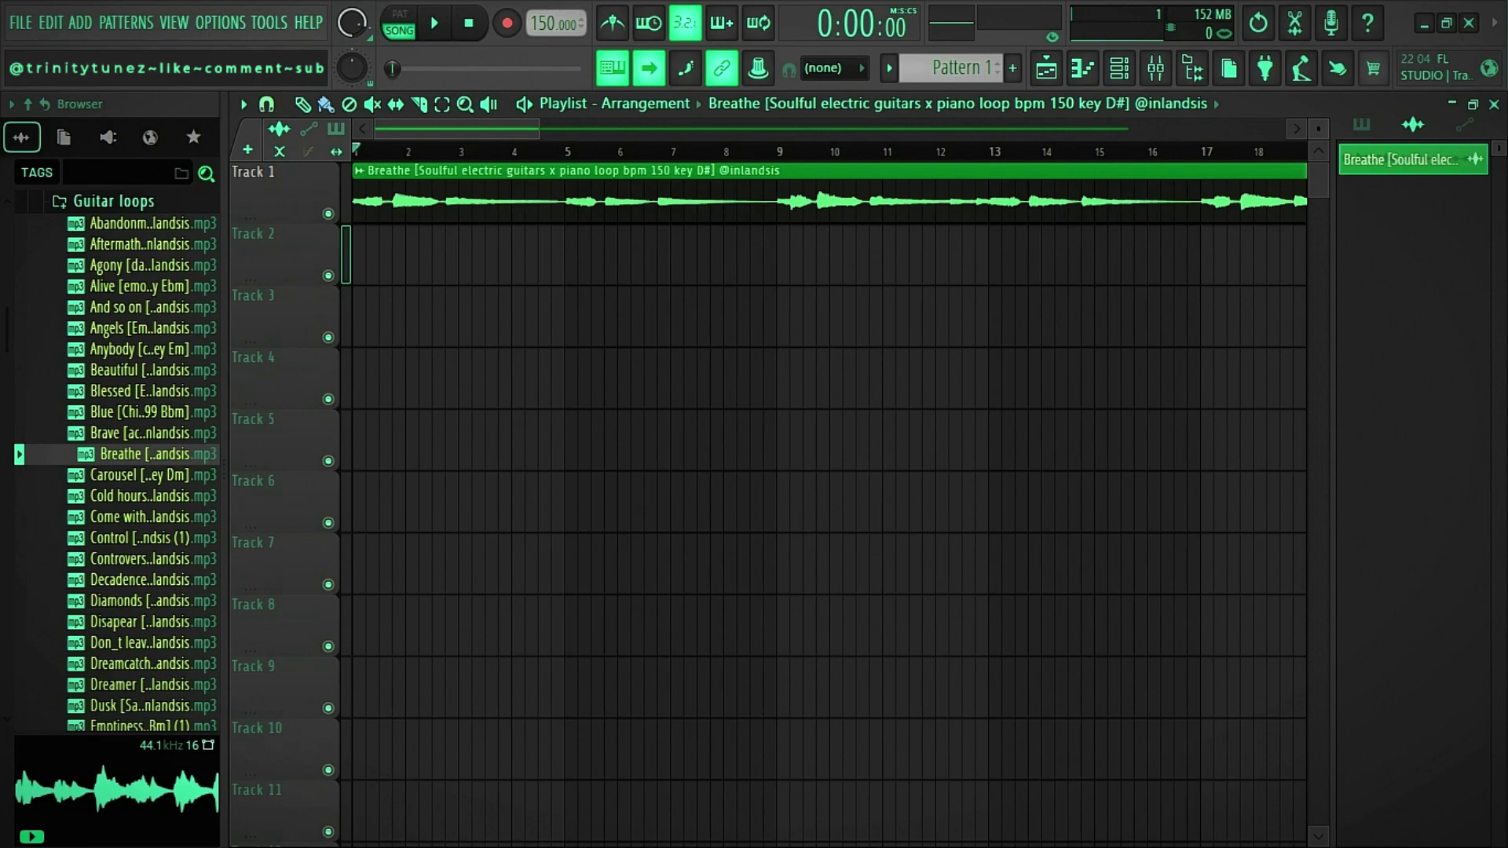
key("space")
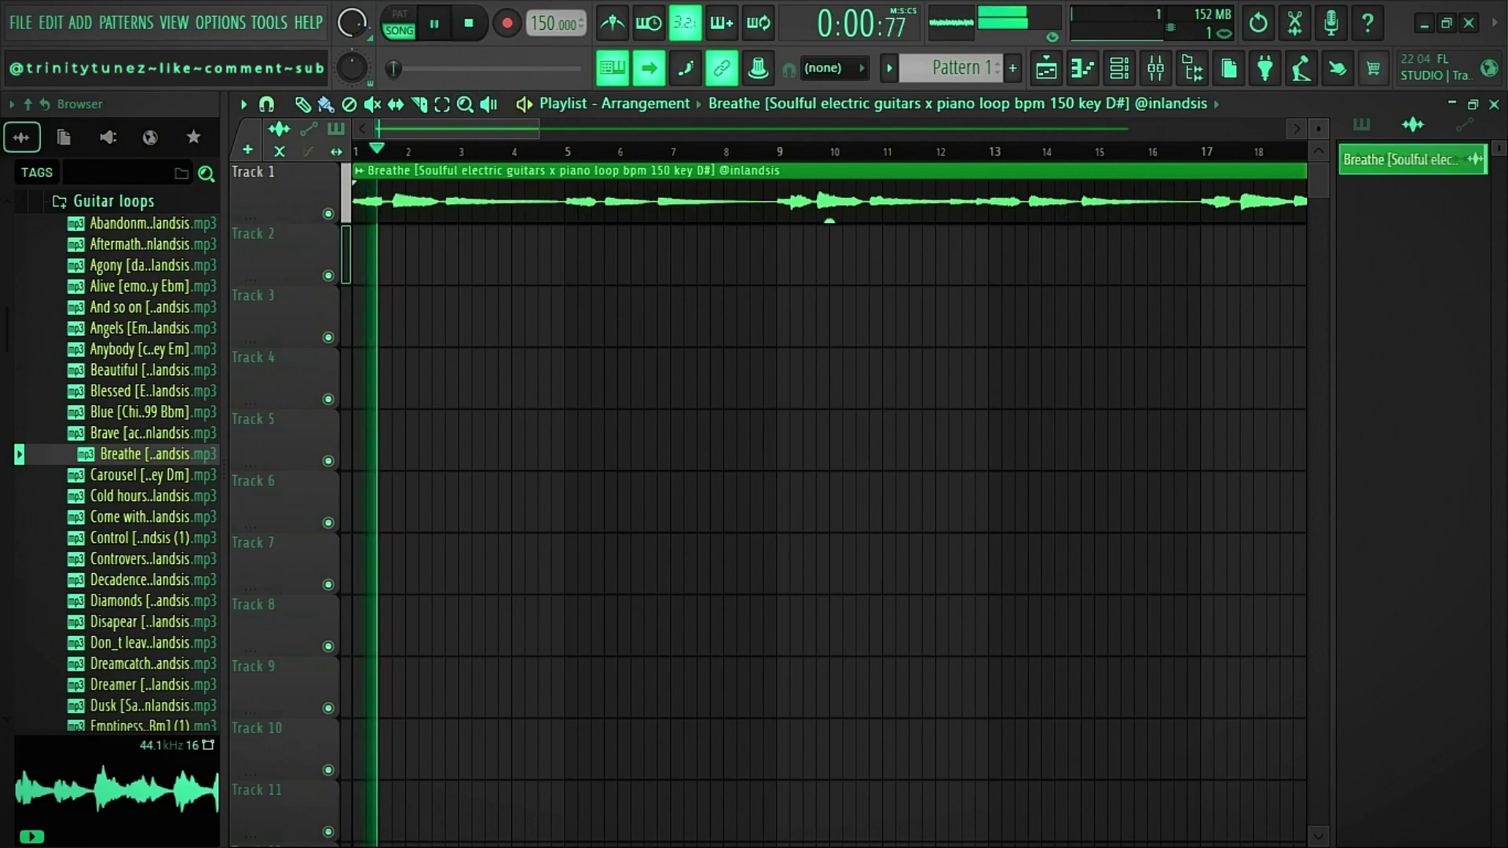
double_click(817, 171)
left_click(620, 282)
left_click(607, 343)
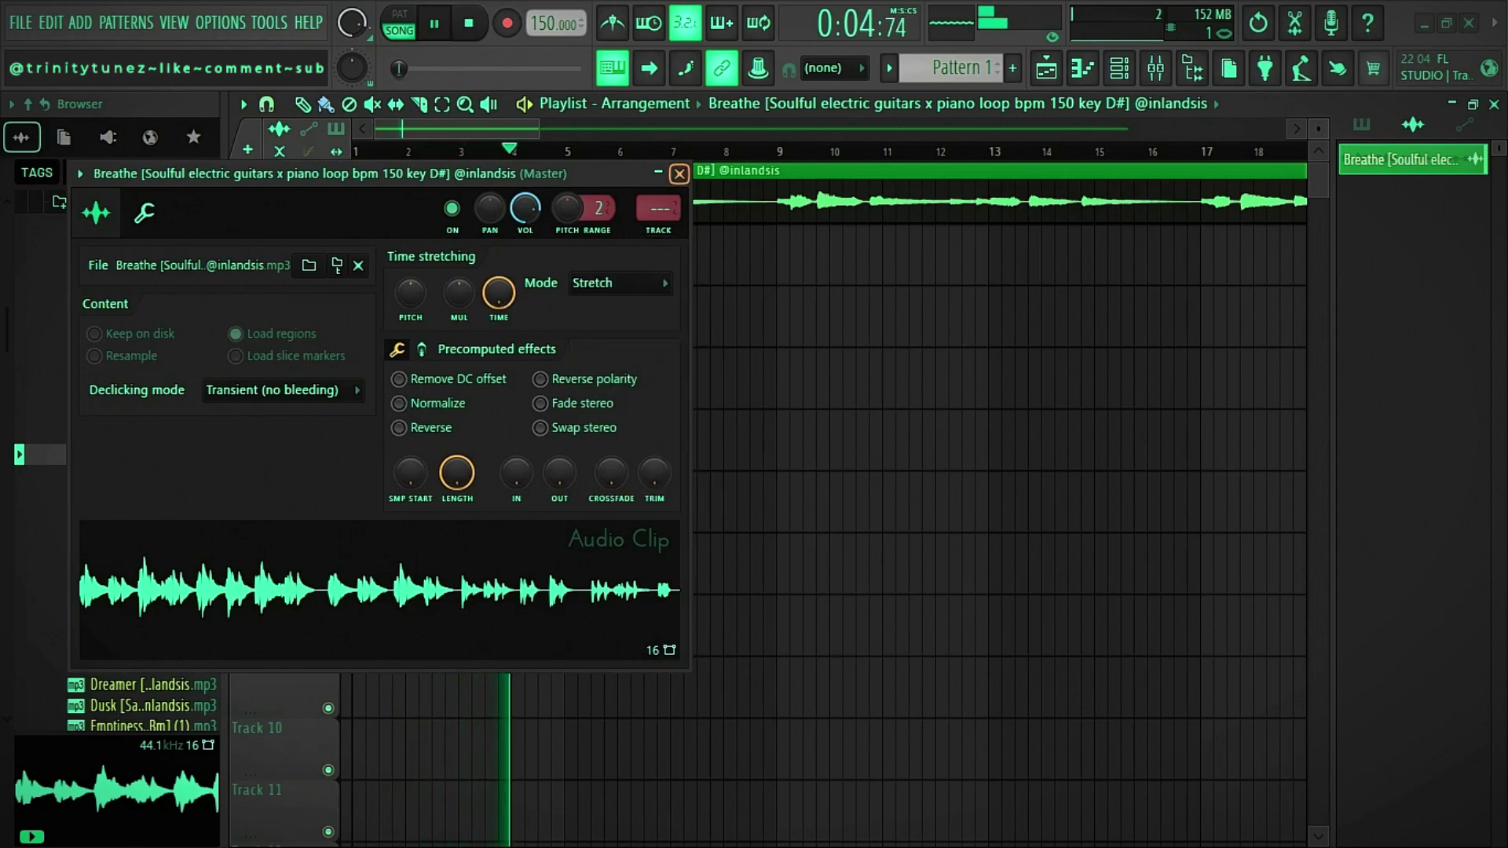
left_click(679, 173)
left_click_drag(538, 129, 377, 129)
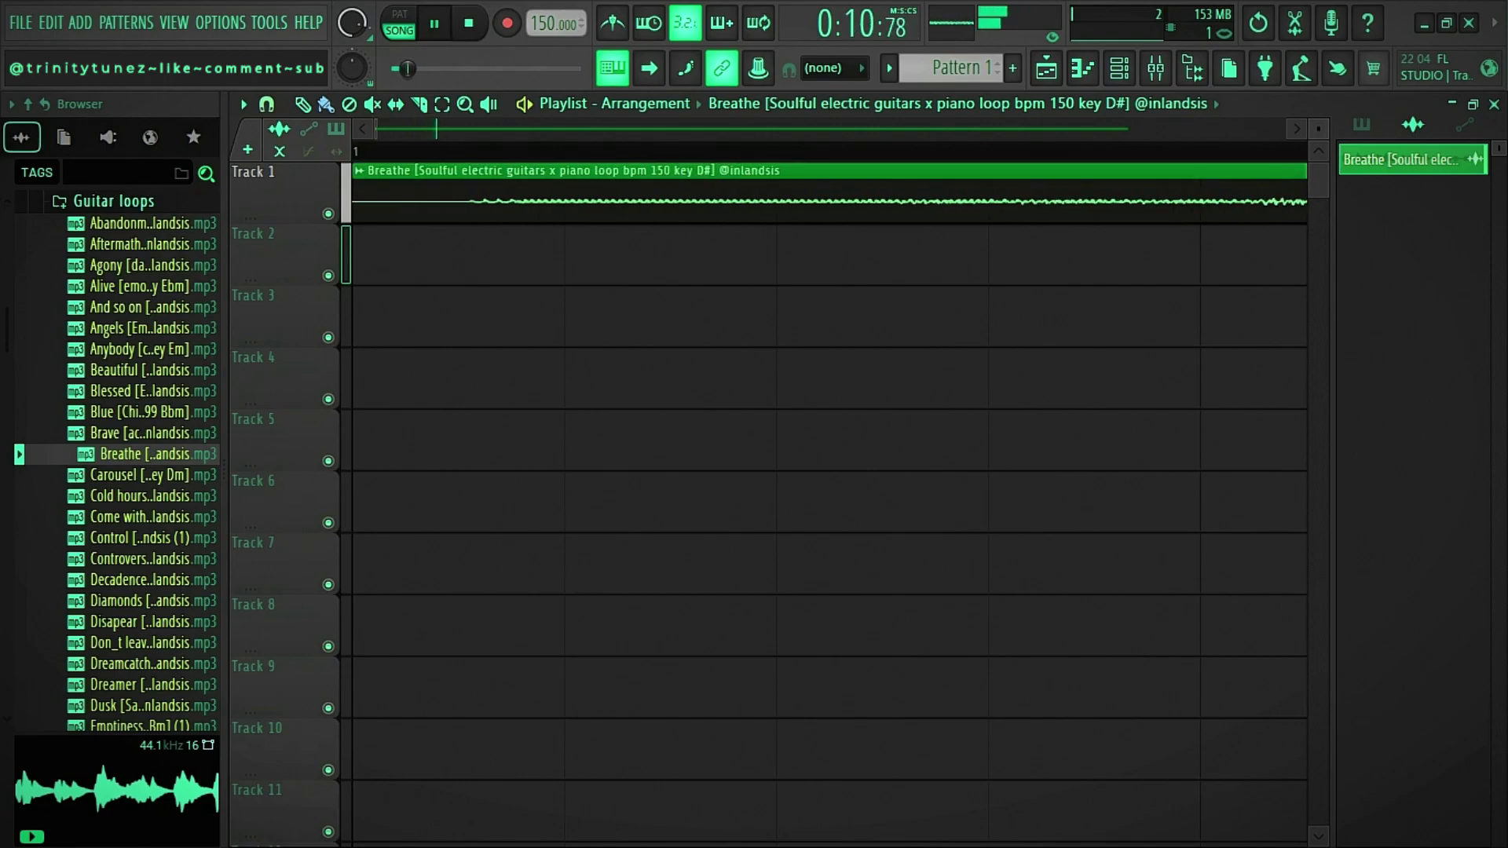
left_click_drag(354, 196, 459, 196)
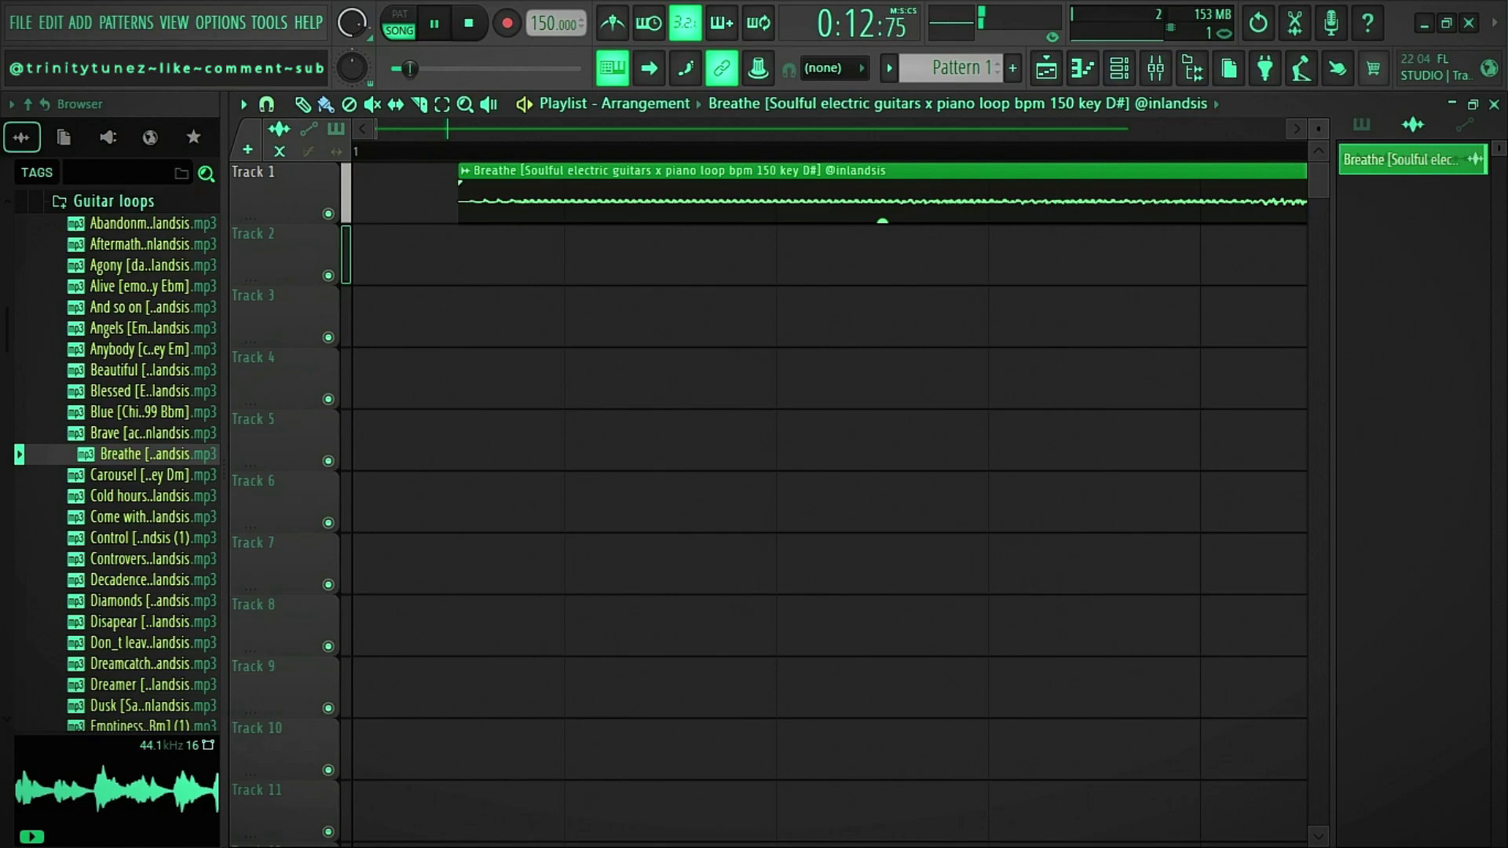
key("ctrl+z")
Slice the Track 1 clip at about bar 35, remove the first part and move the remainder to the start.
scroll(829, 503, "down", 10)
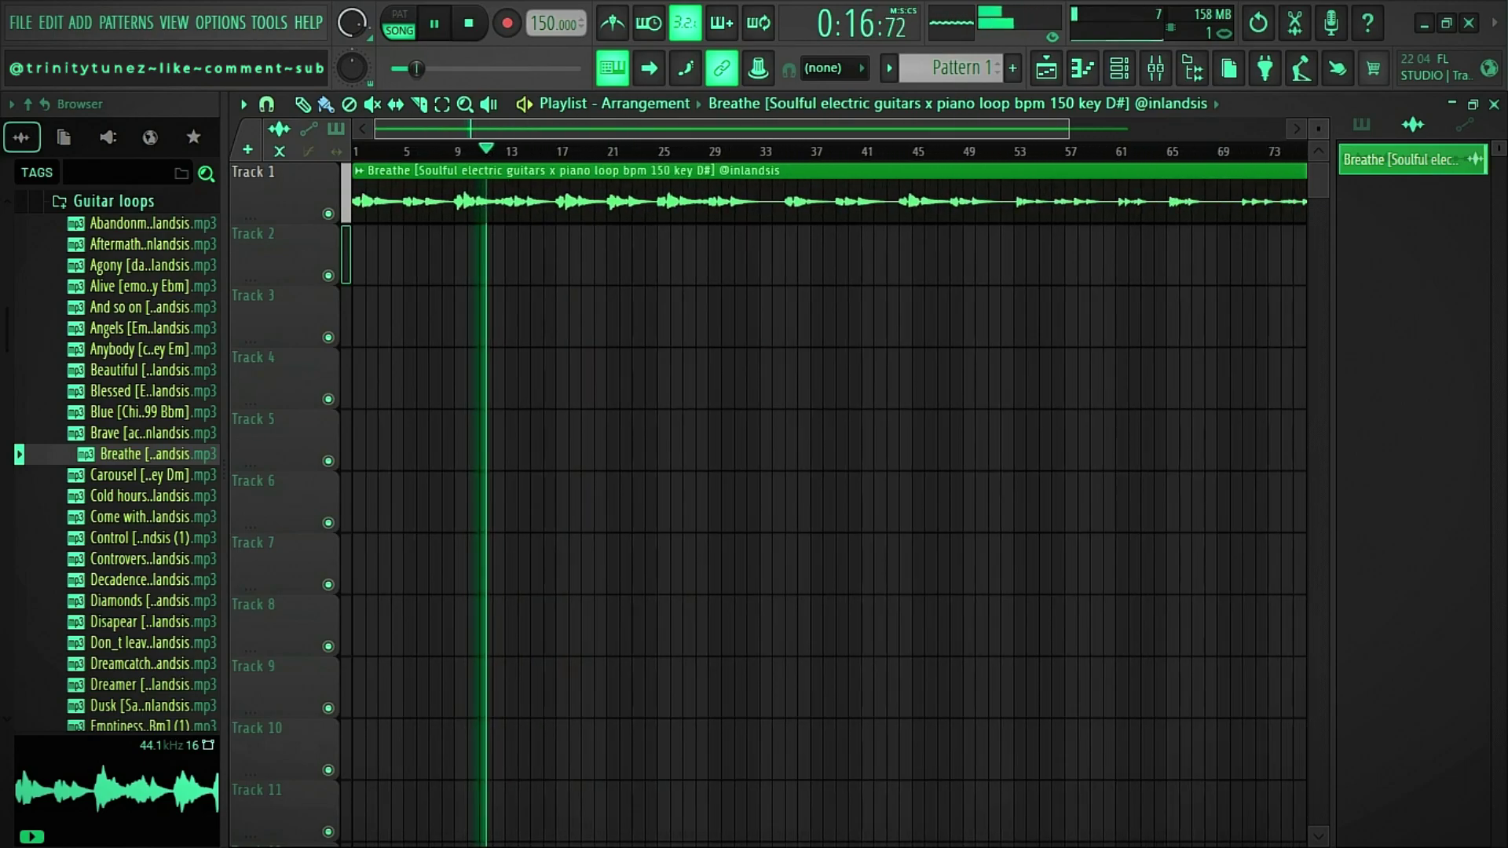
scroll(830, 502, "up", 3)
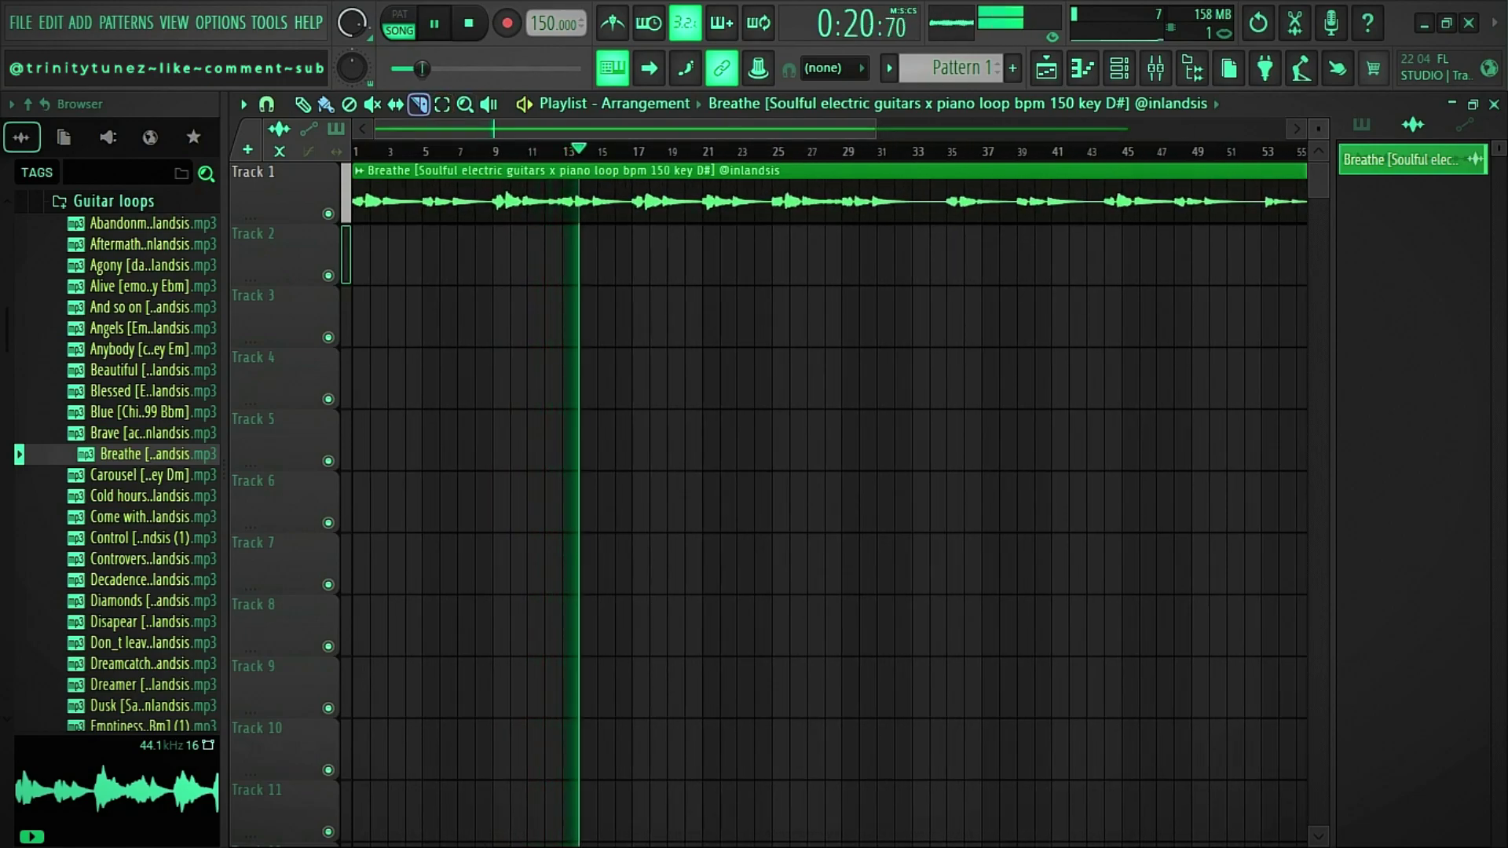
left_click_drag(947, 210, 946, 166)
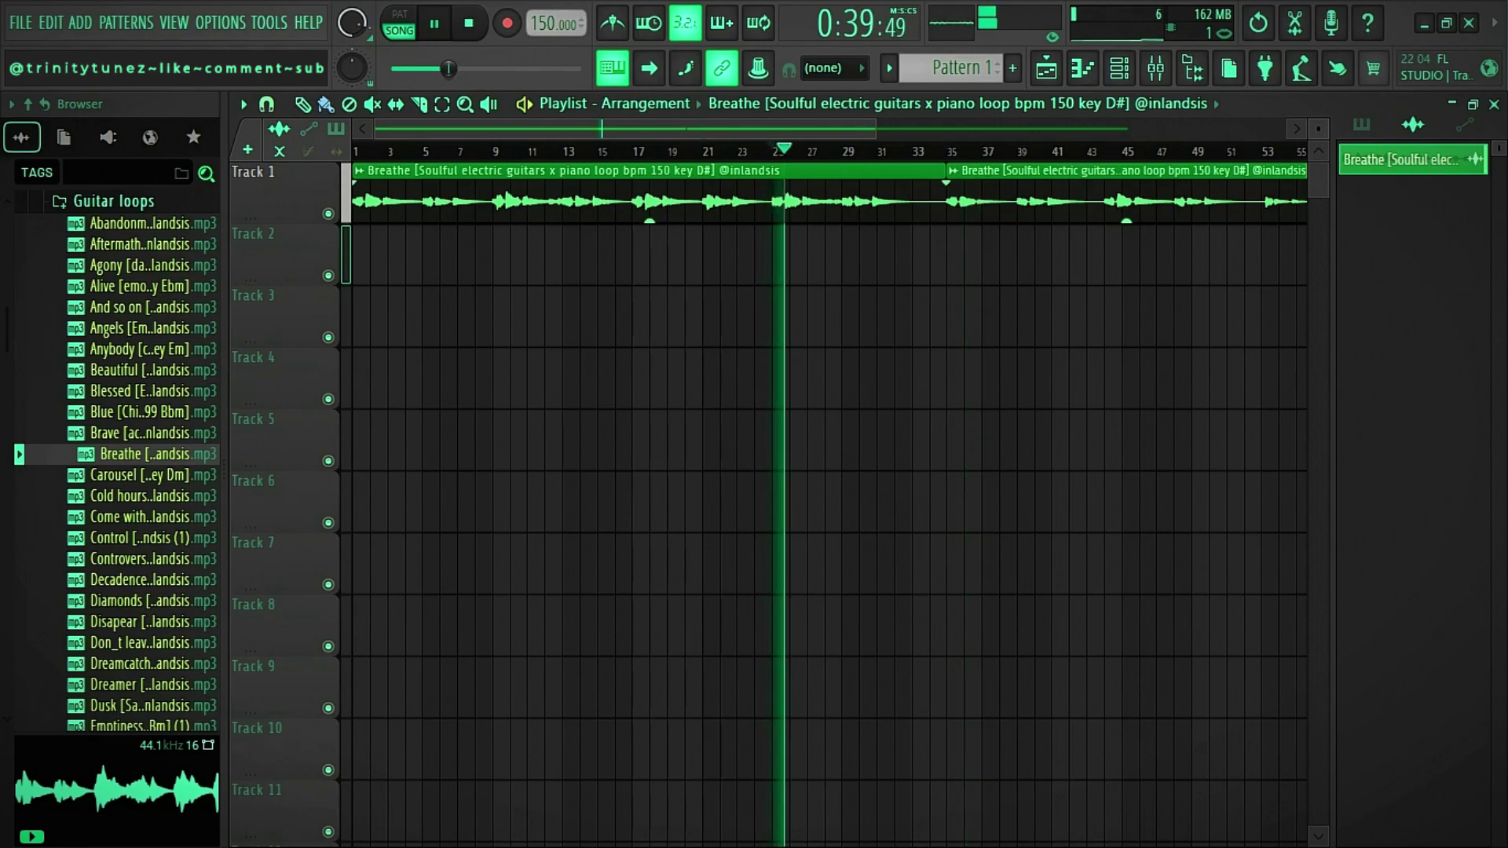
left_click(648, 192)
left_click_drag(1029, 193, 435, 192)
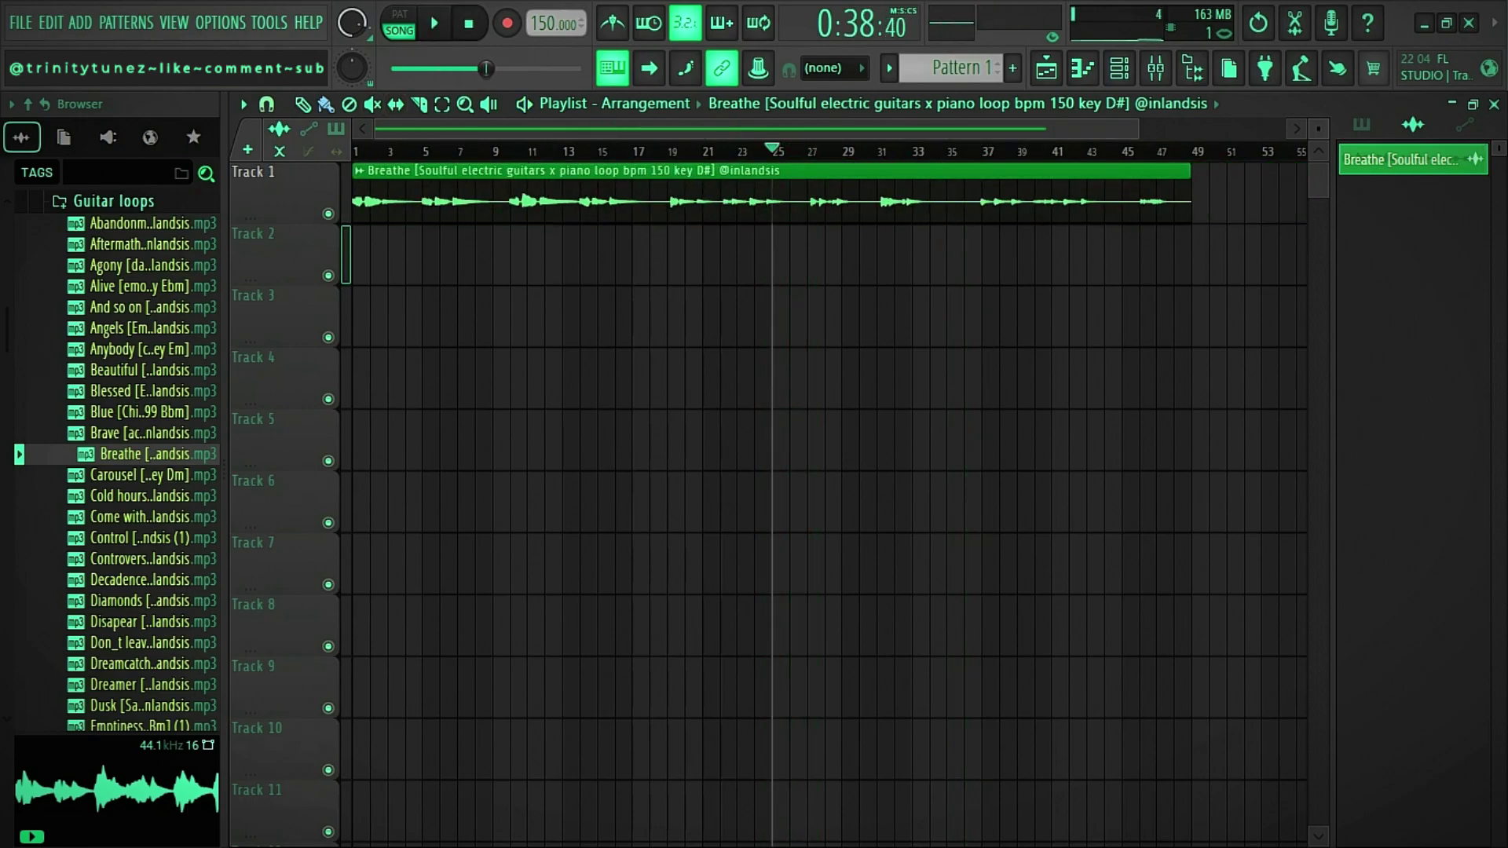
Slice the Track 1 clip at bar 10 and move the second part to the start of Track 2.
key("space")
key("space")
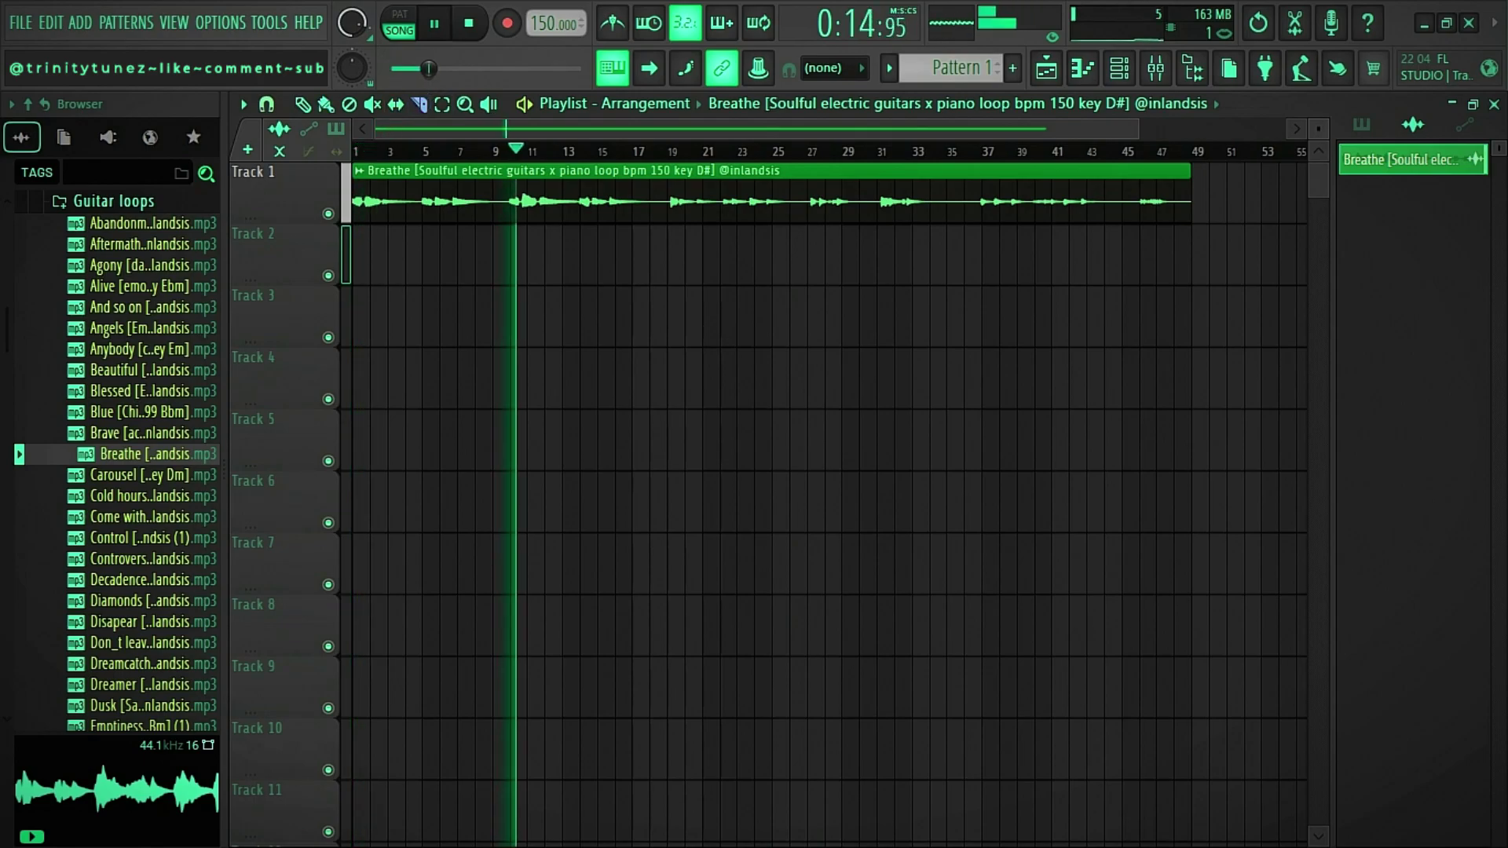
left_click(511, 179)
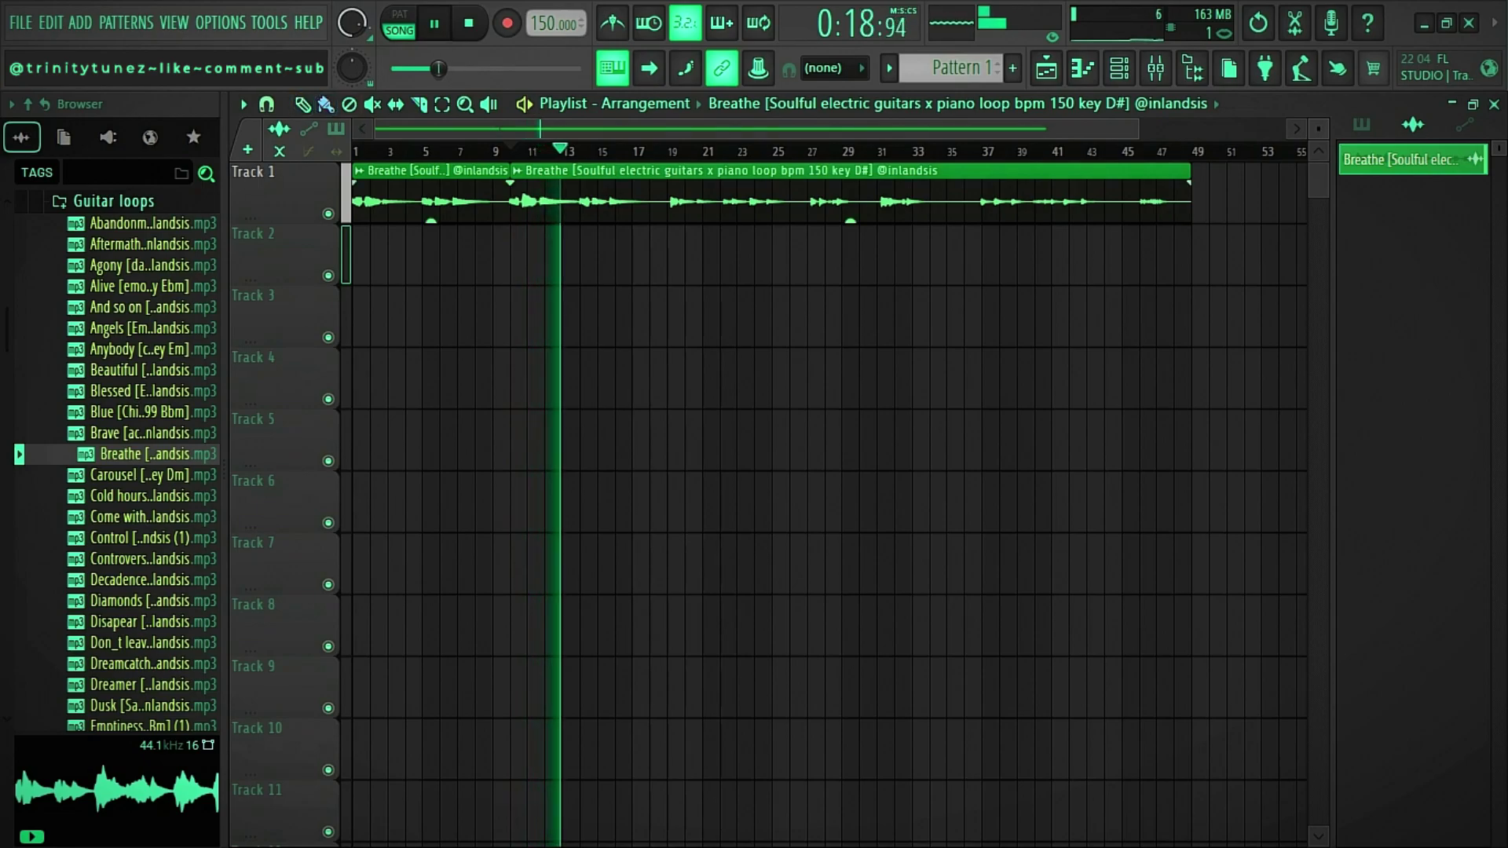
left_click_drag(562, 189, 404, 252)
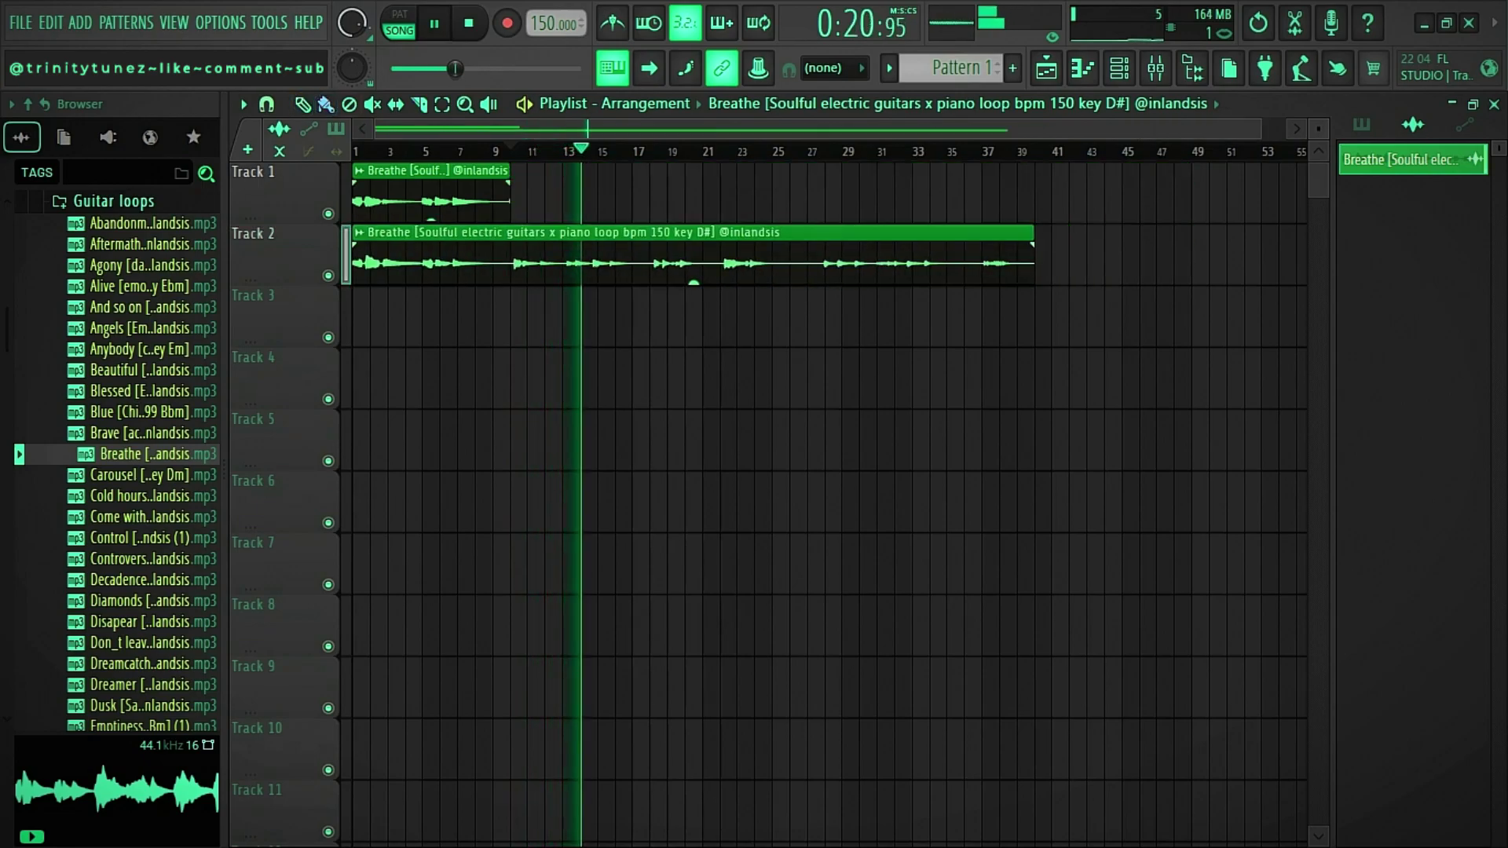
Slice the Track 2 clip at bar 10 and move the second part to the start of Track 3.
key("space")
key("space")
left_click_drag(511, 271, 508, 206)
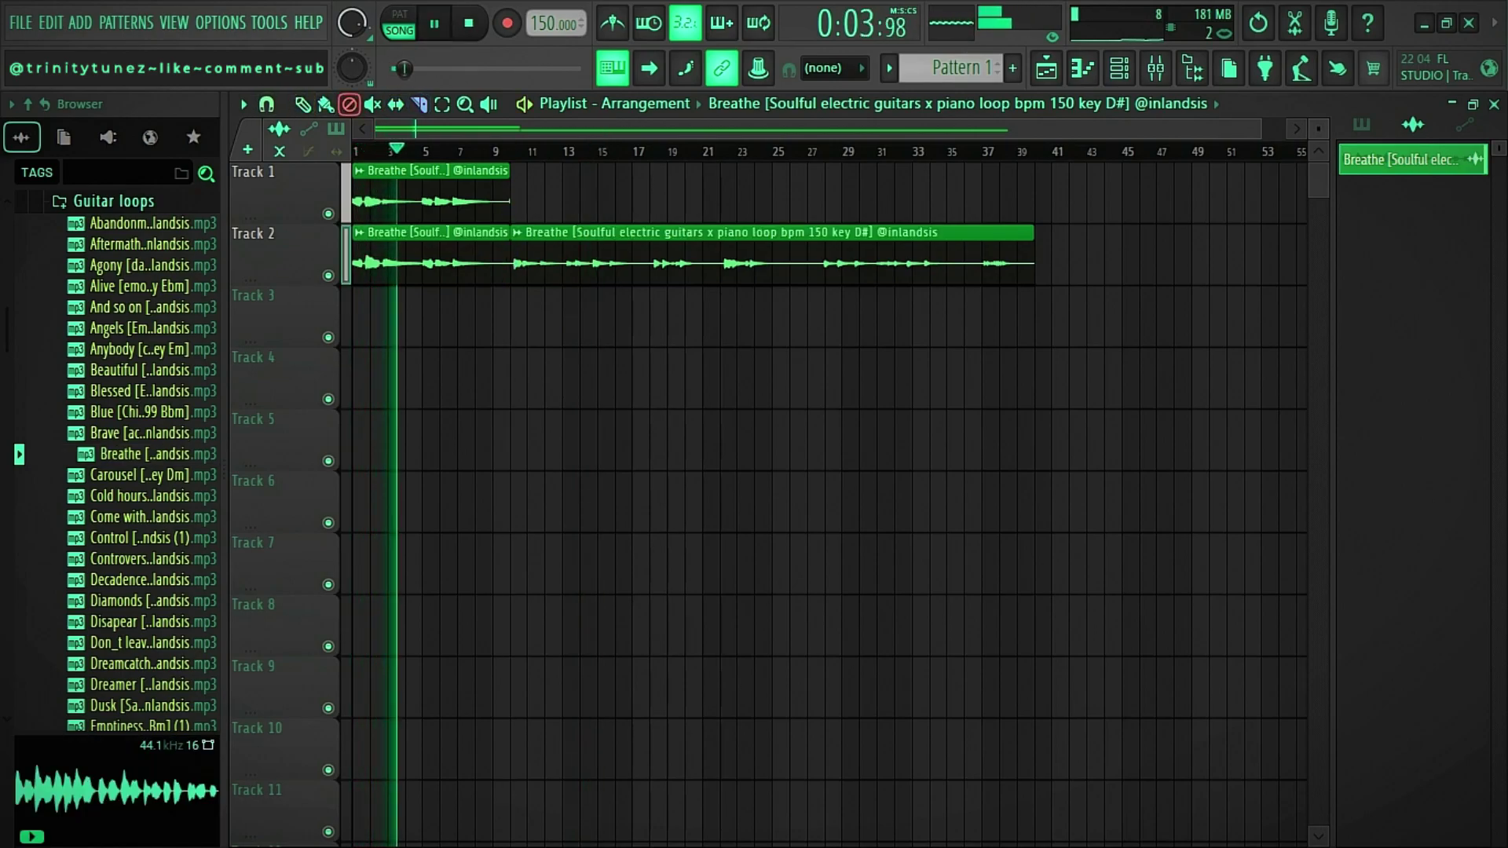
left_click_drag(565, 260, 407, 321)
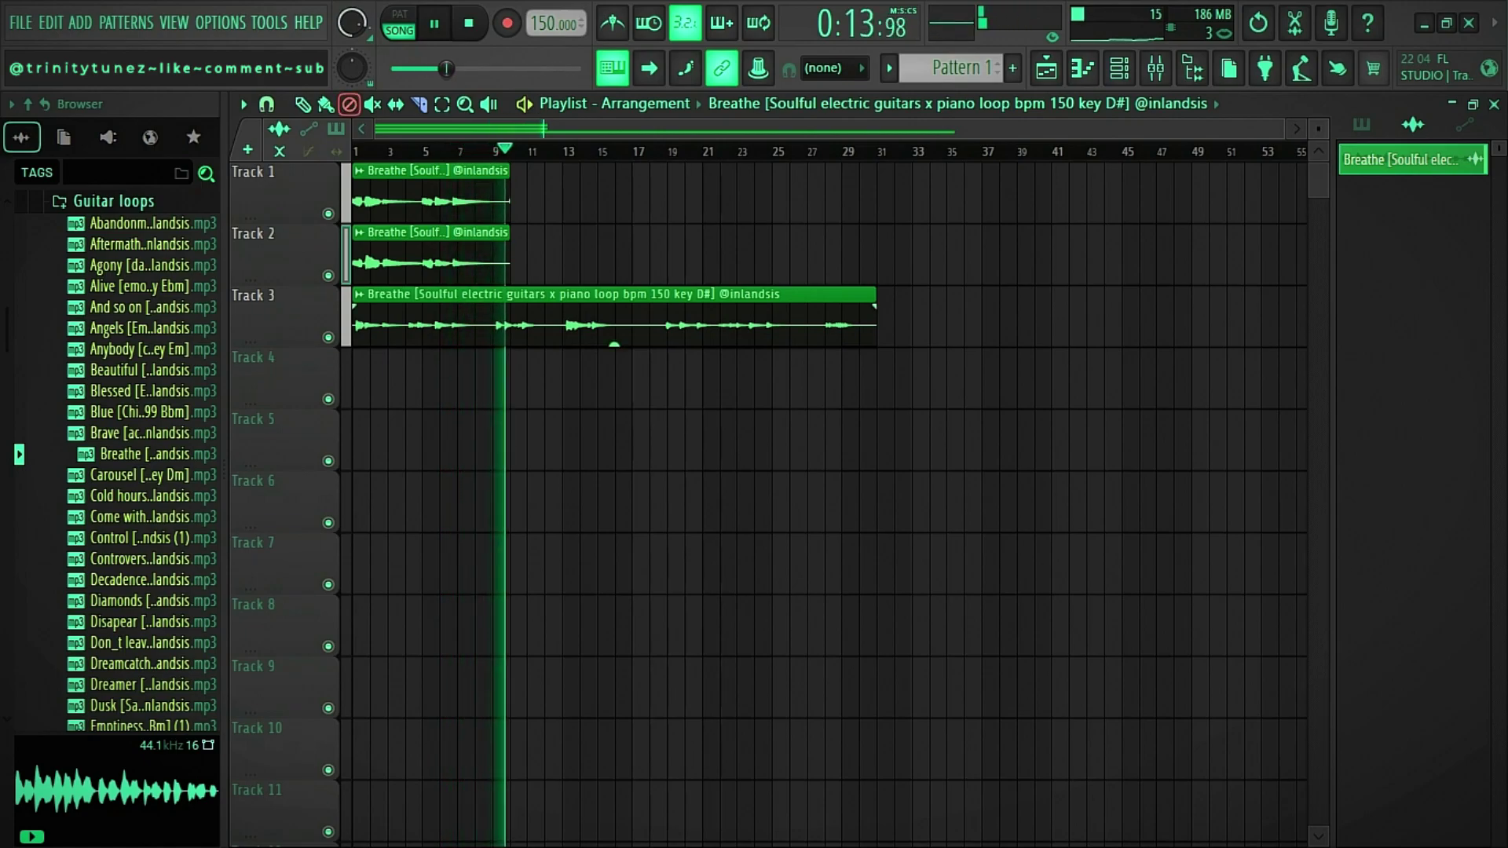
Duplicate the Track 1 and Track 2 clips to bar 10 and slice the Track 3 clip at bar 19.
left_click_drag(524, 271, 587, 203)
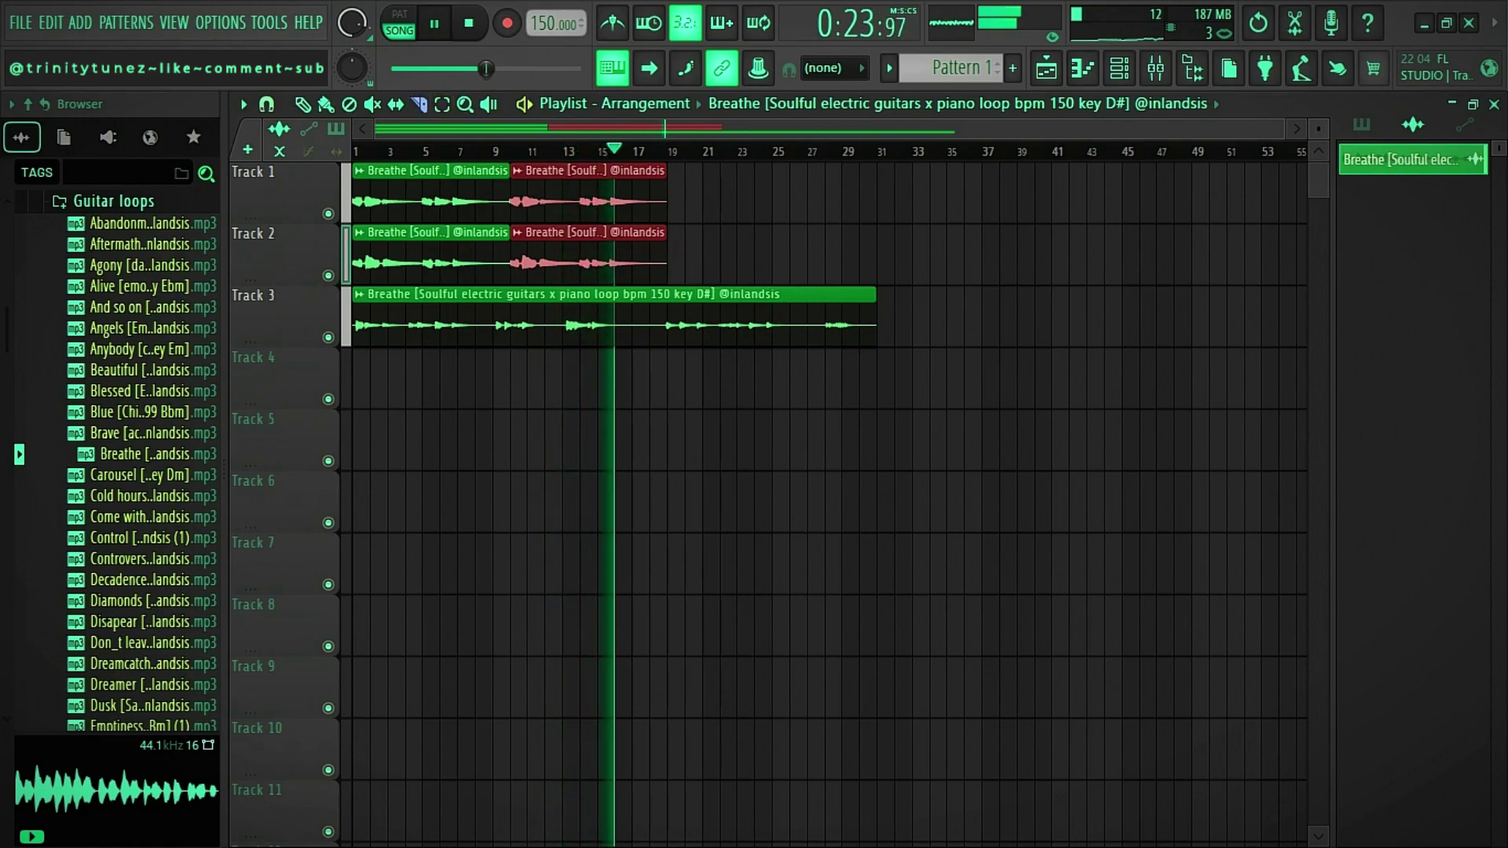
left_click(667, 327)
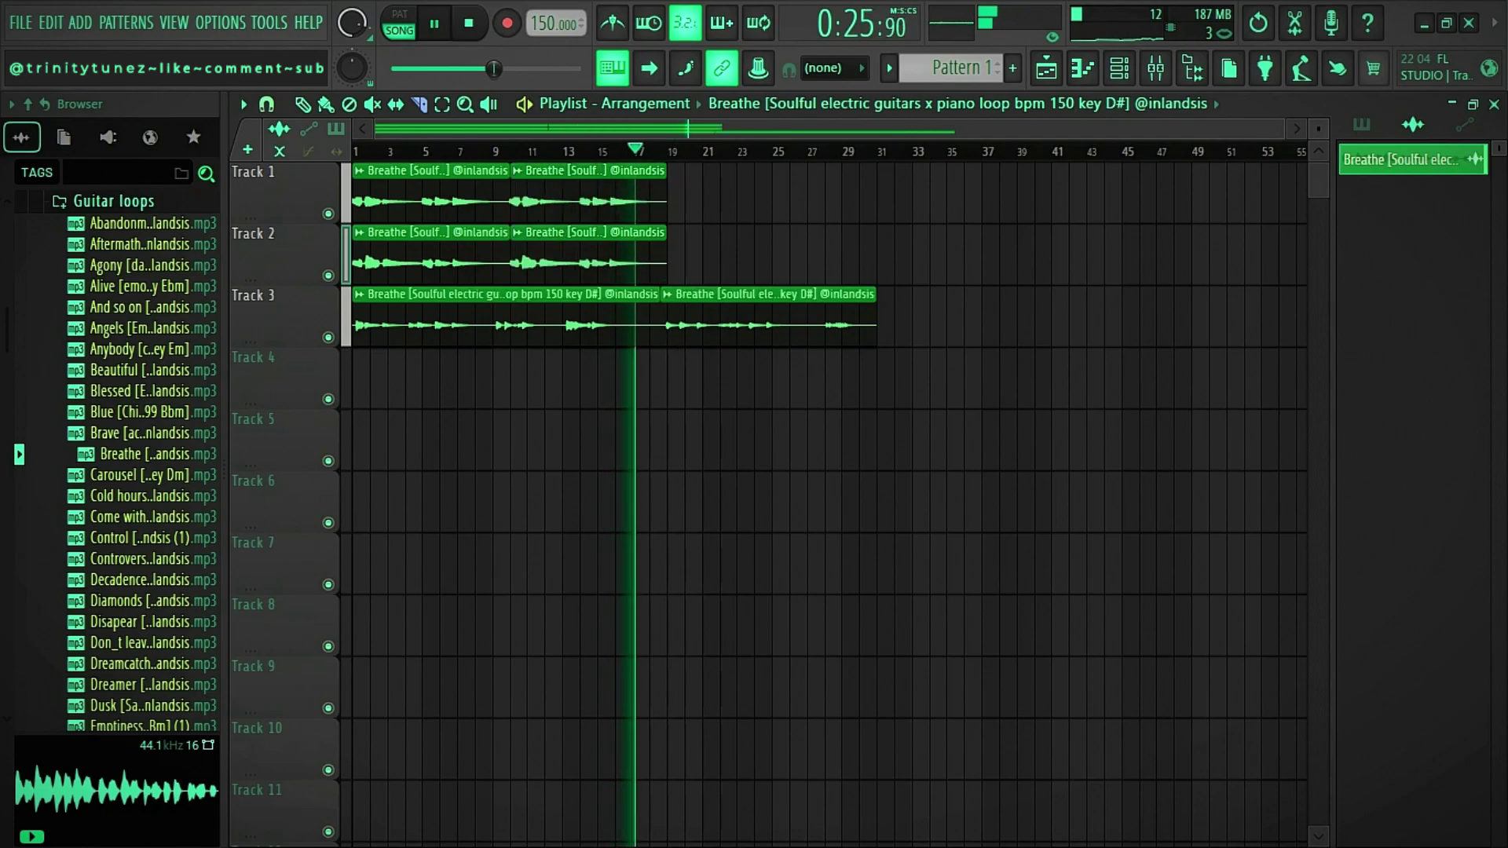
key("ctrl+z")
left_click(667, 320)
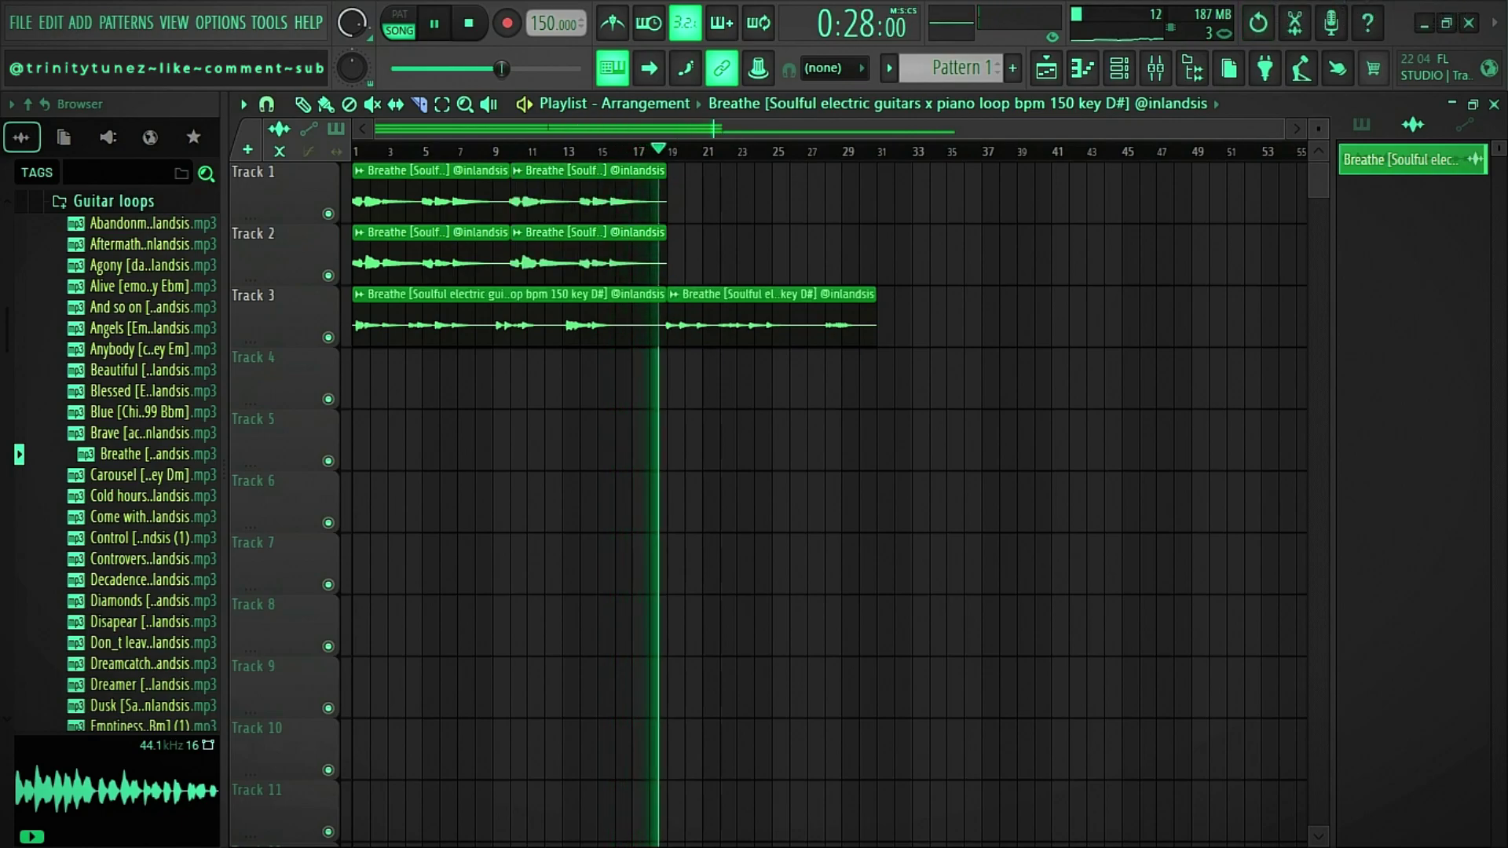
Duplicate the second clips on Tracks 1 and 2 to bar 19, and cut off the Track 3 audio after bar 28.
left_click_drag(717, 285, 512, 168)
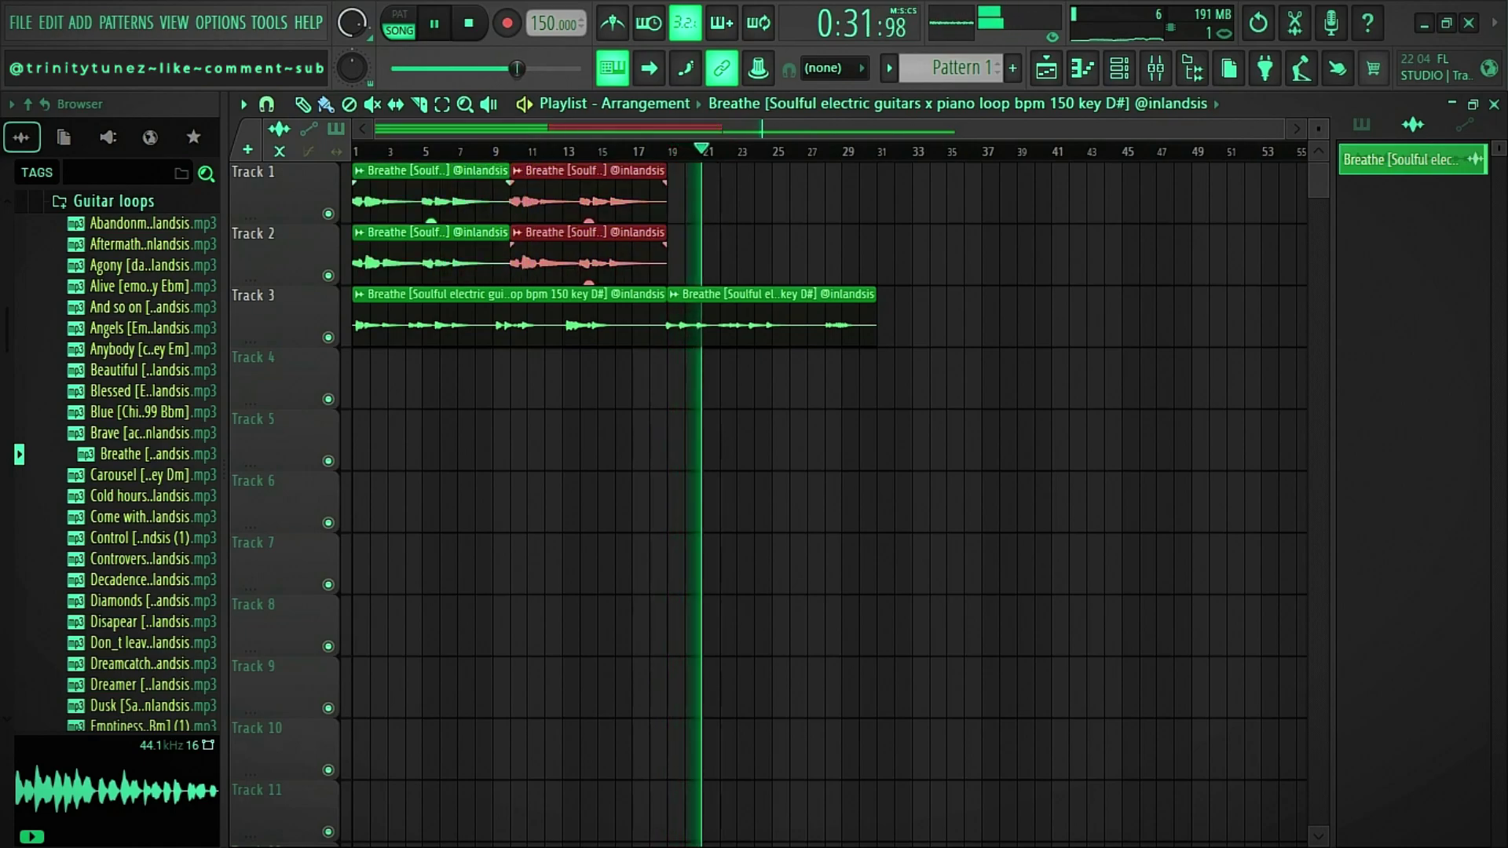
key("ctrl+b")
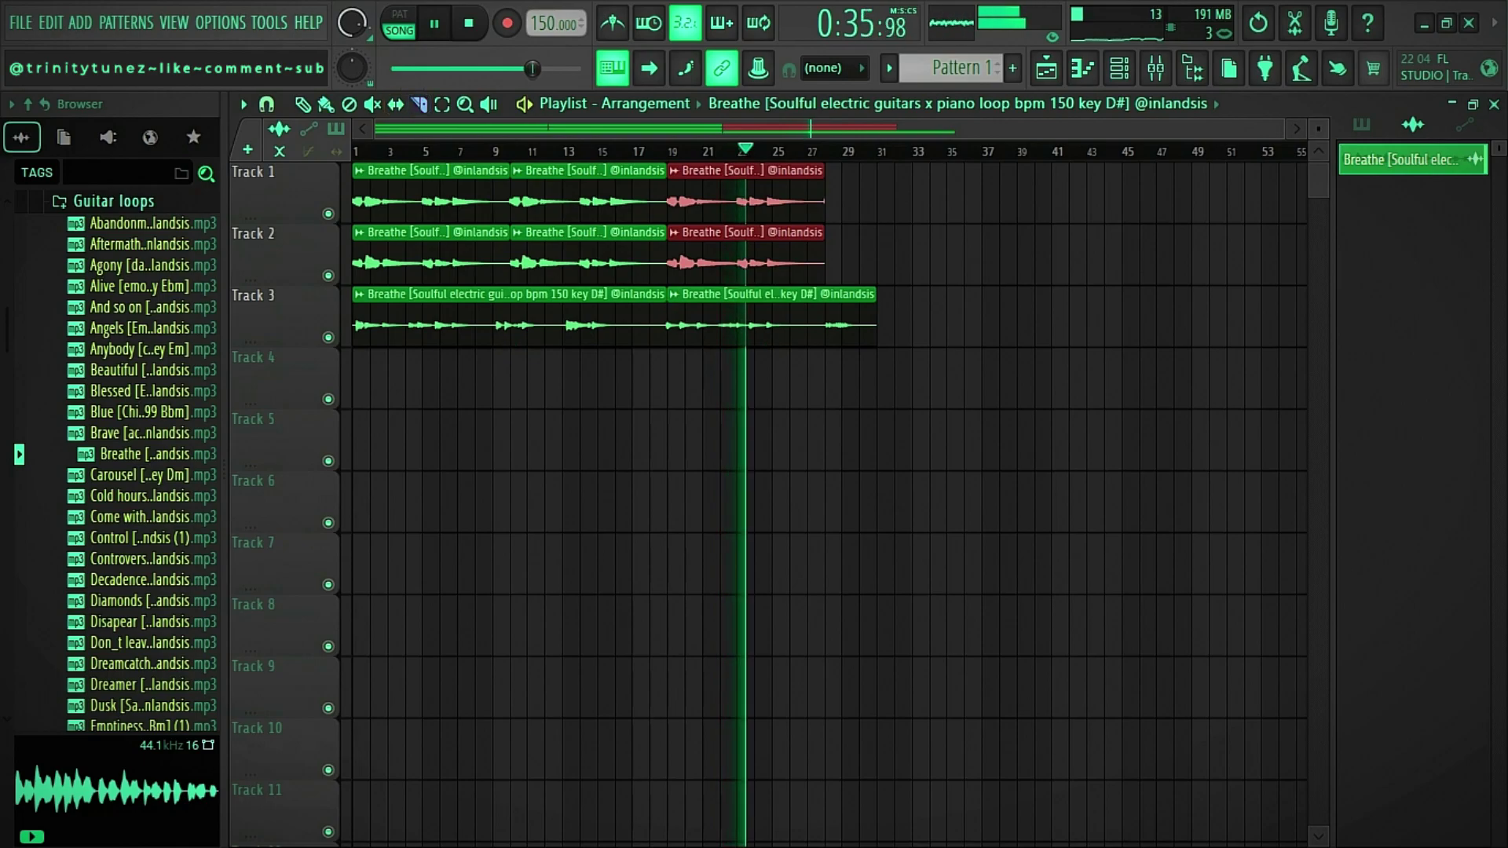
left_click_drag(825, 279, 824, 341)
left_click(326, 104)
right_click(851, 318)
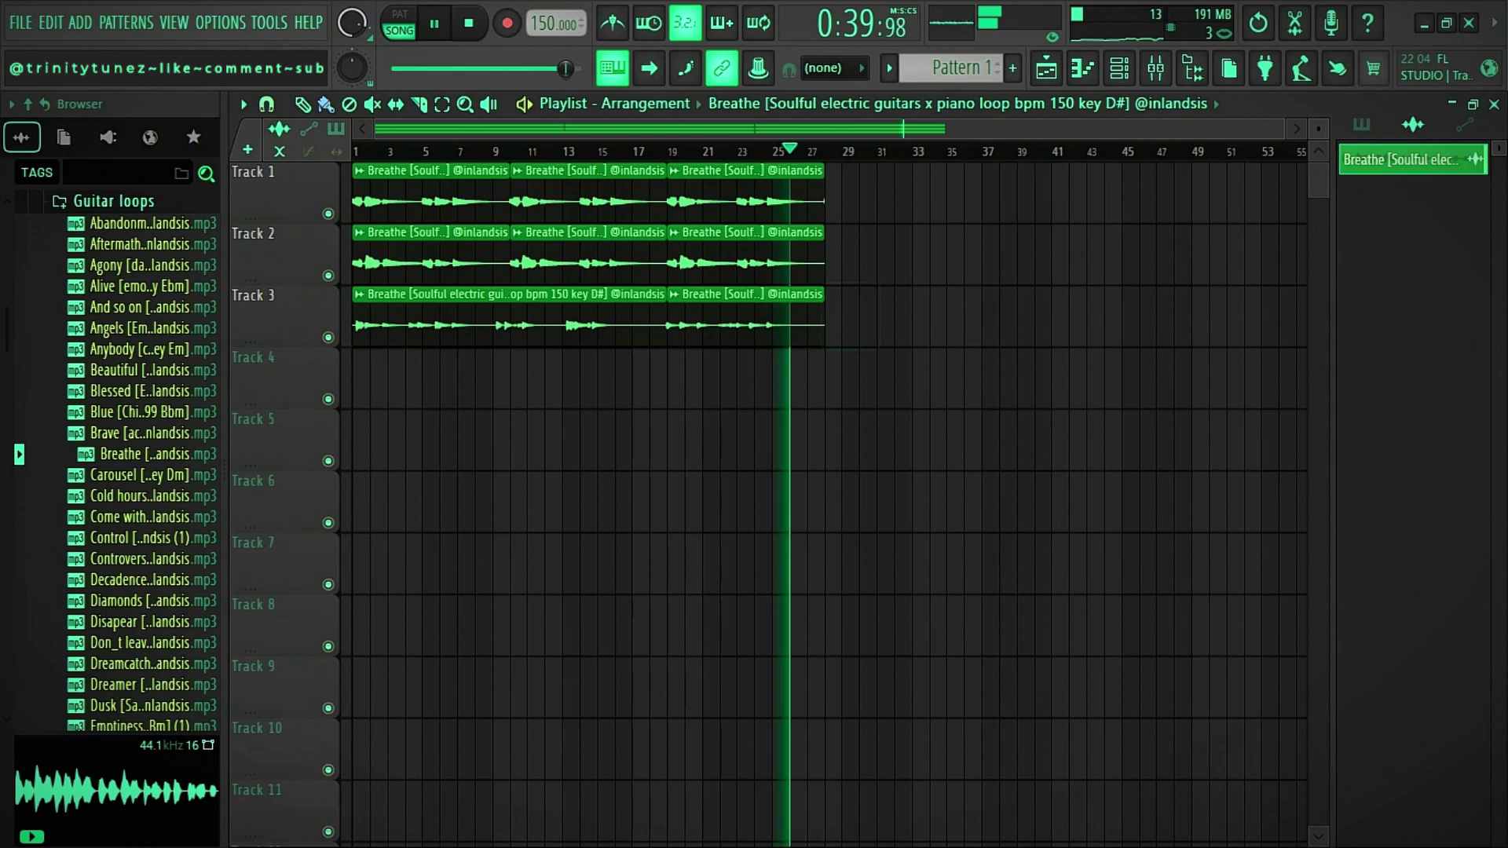
Duplicate all clips on the three tracks and move the copy to bar 28, directly against the originals.
key("space")
left_click_drag(831, 407, 392, 163)
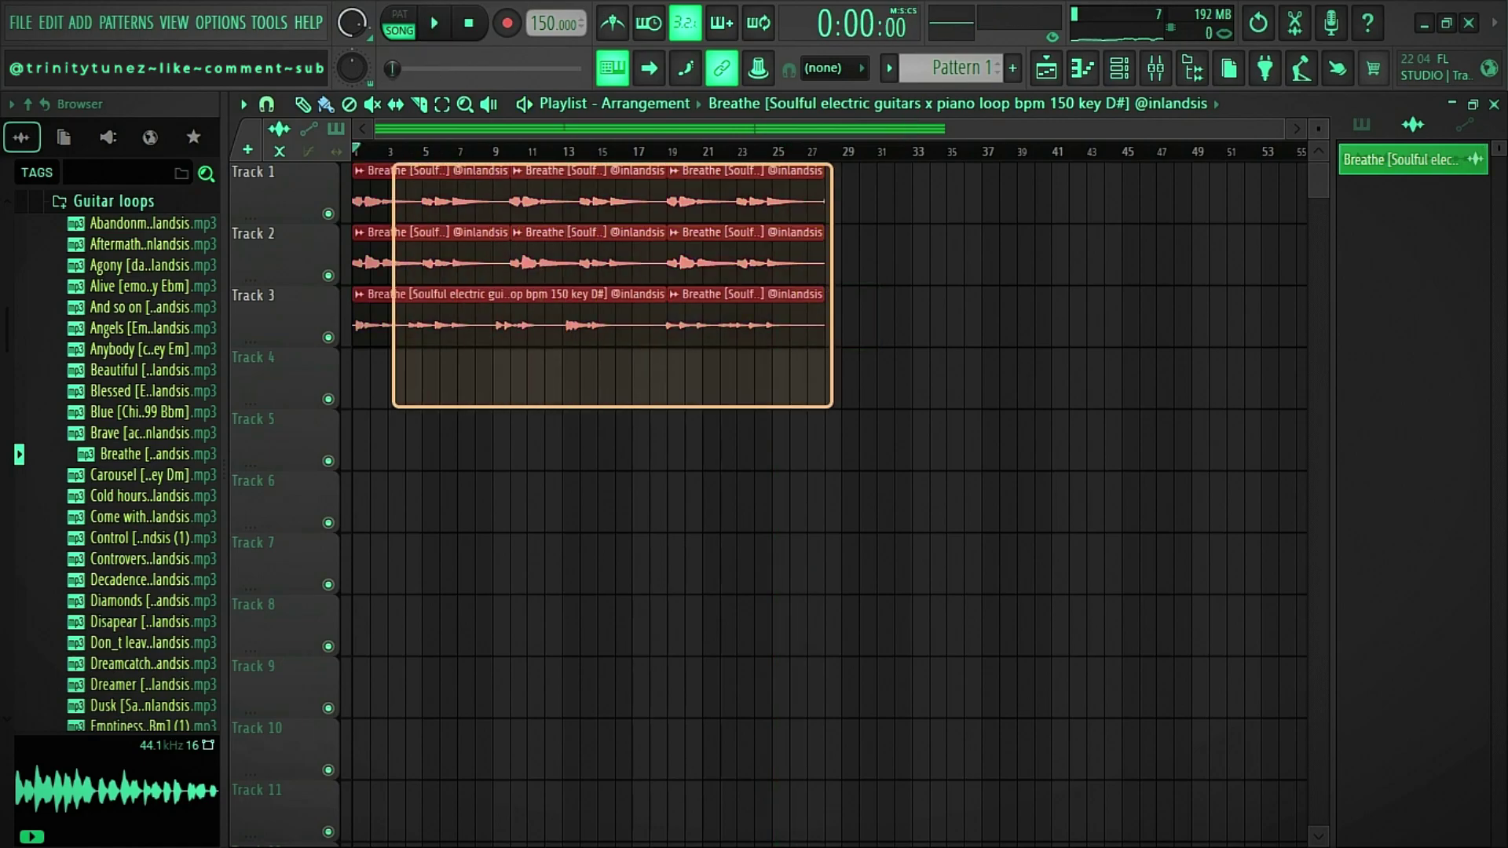
key("ctrl+b")
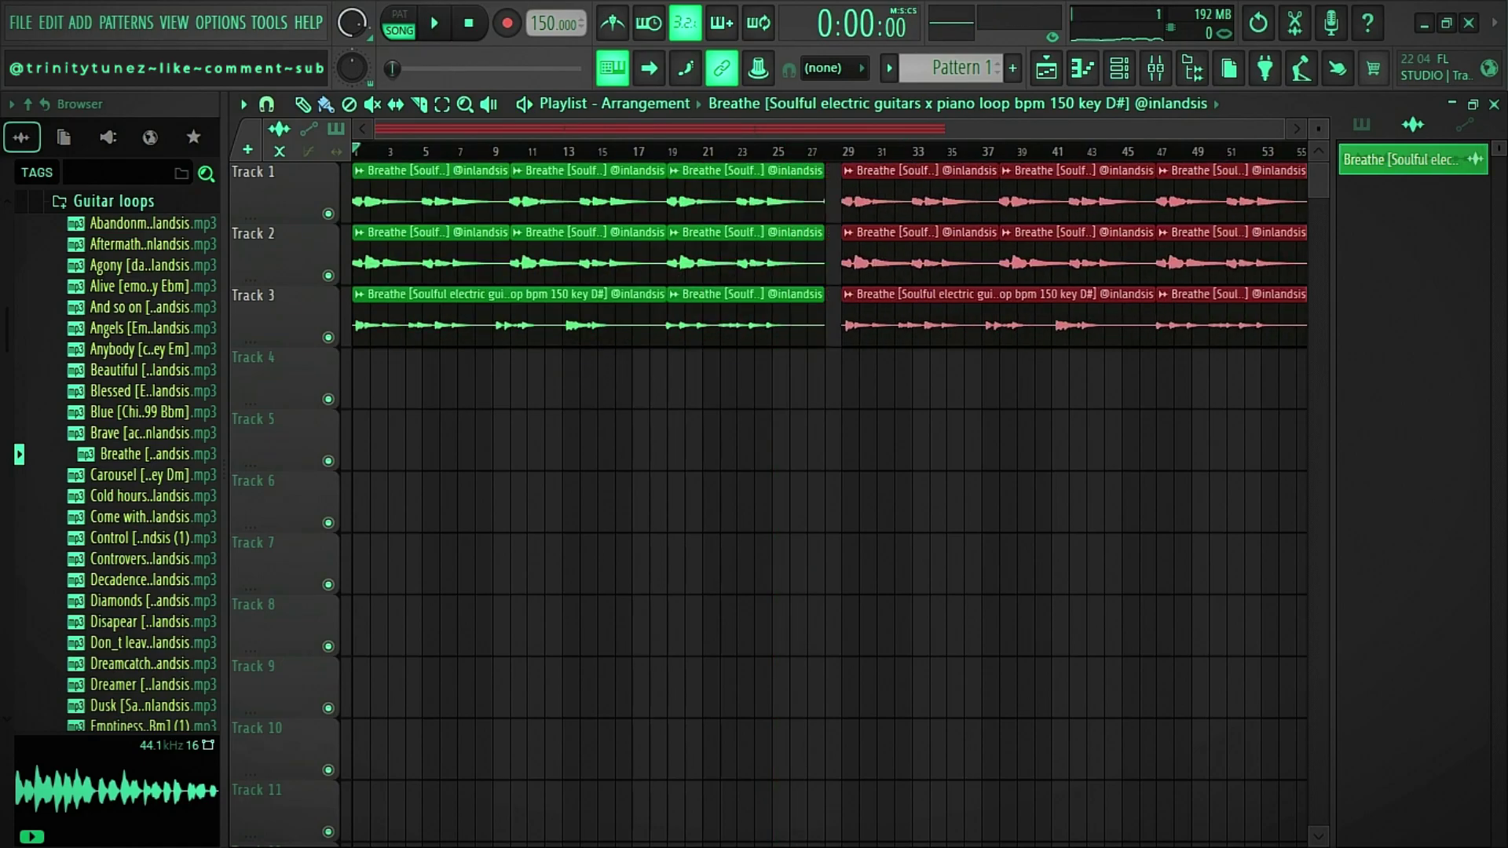
left_click_drag(911, 196, 895, 197)
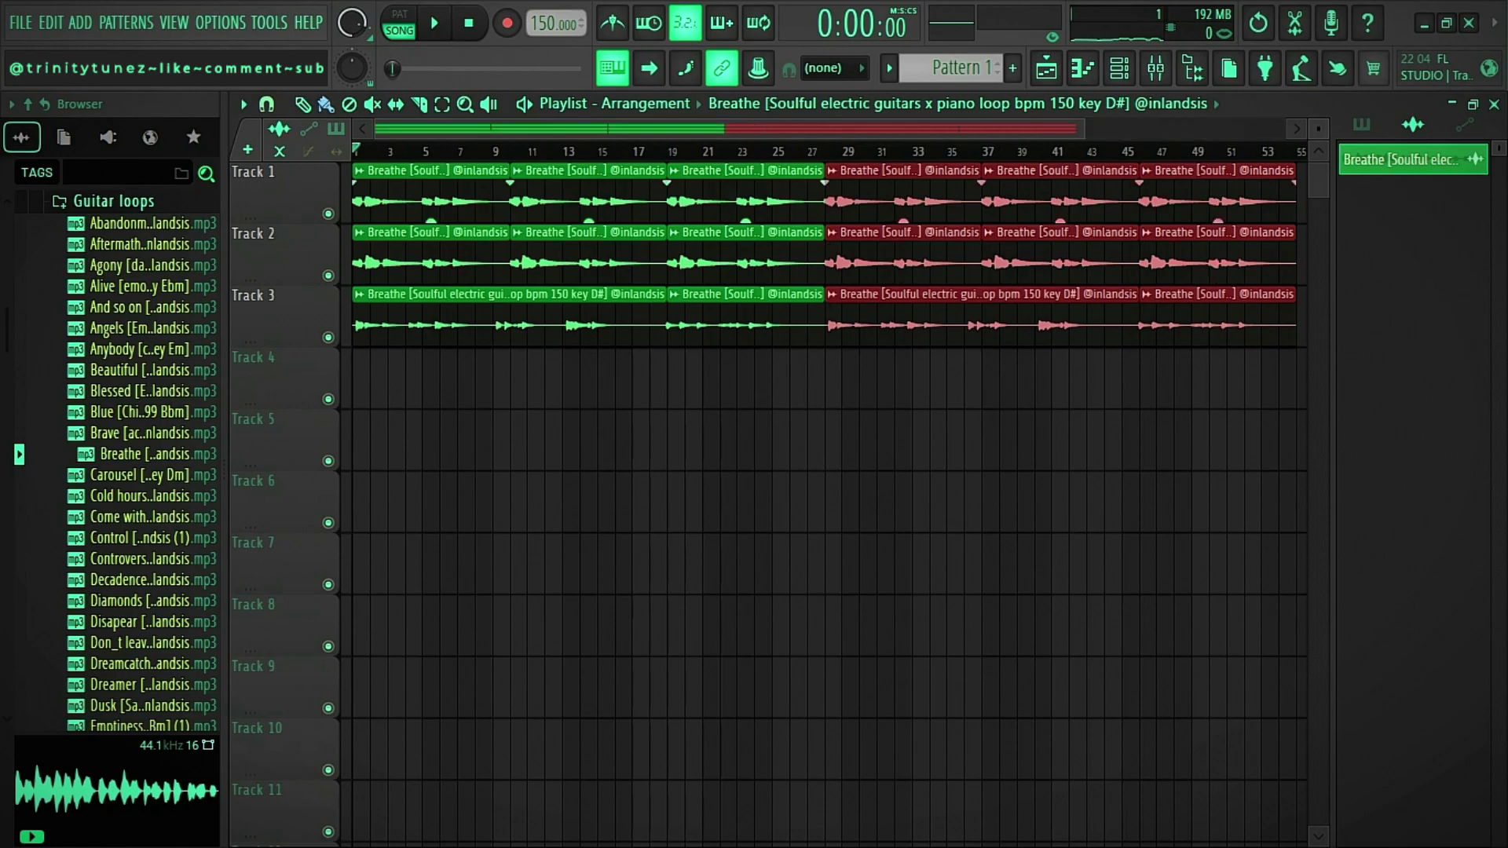
Delete all clips before bar 19 on Tracks 1, 2 and 3.
right_click(586, 318)
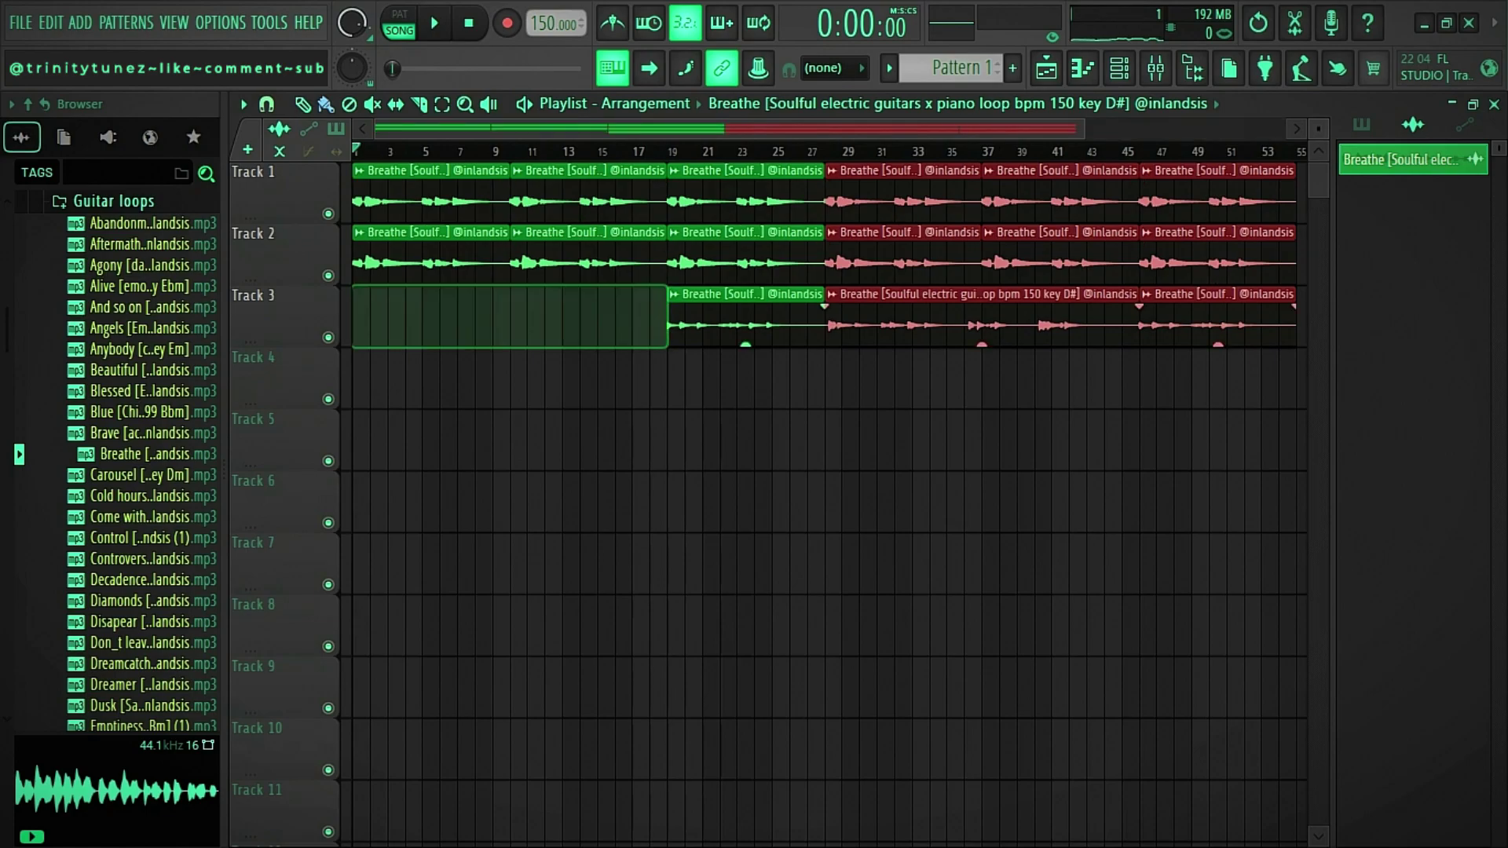
right_click(581, 255)
right_click(573, 195)
right_click(463, 194)
right_click(456, 256)
Place the short Track 3 clip at the start of Track 3 and copy the Track 1 and 2 clips to bar 10.
left_click(658, 318)
left_click_drag(659, 318, 360, 318)
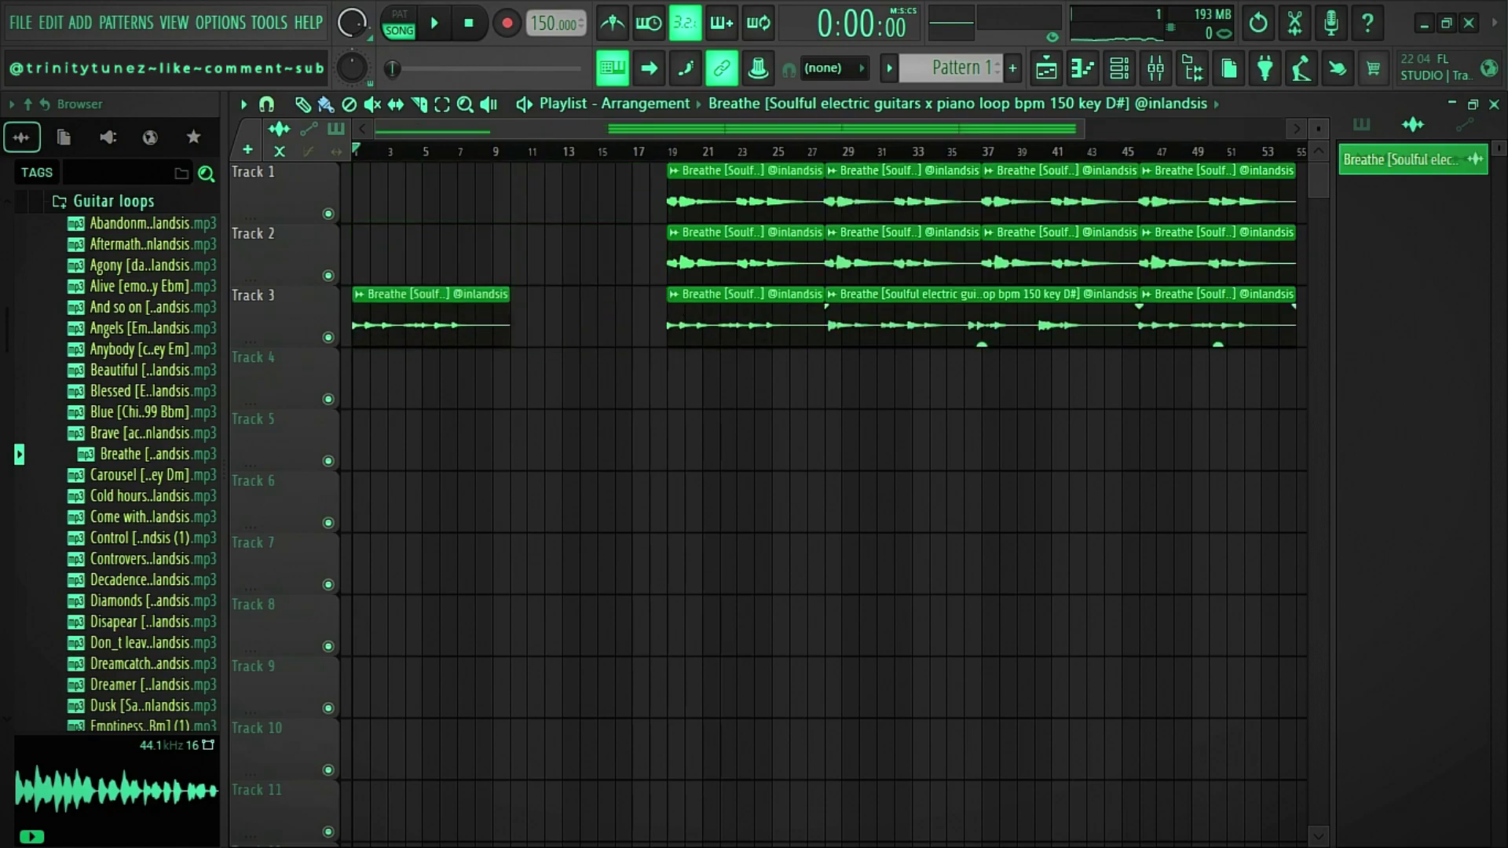
mouse_move(743, 264)
left_mouse_down()
mouse_move(728, 195)
mouse_move(571, 247)
left_mouse_up()
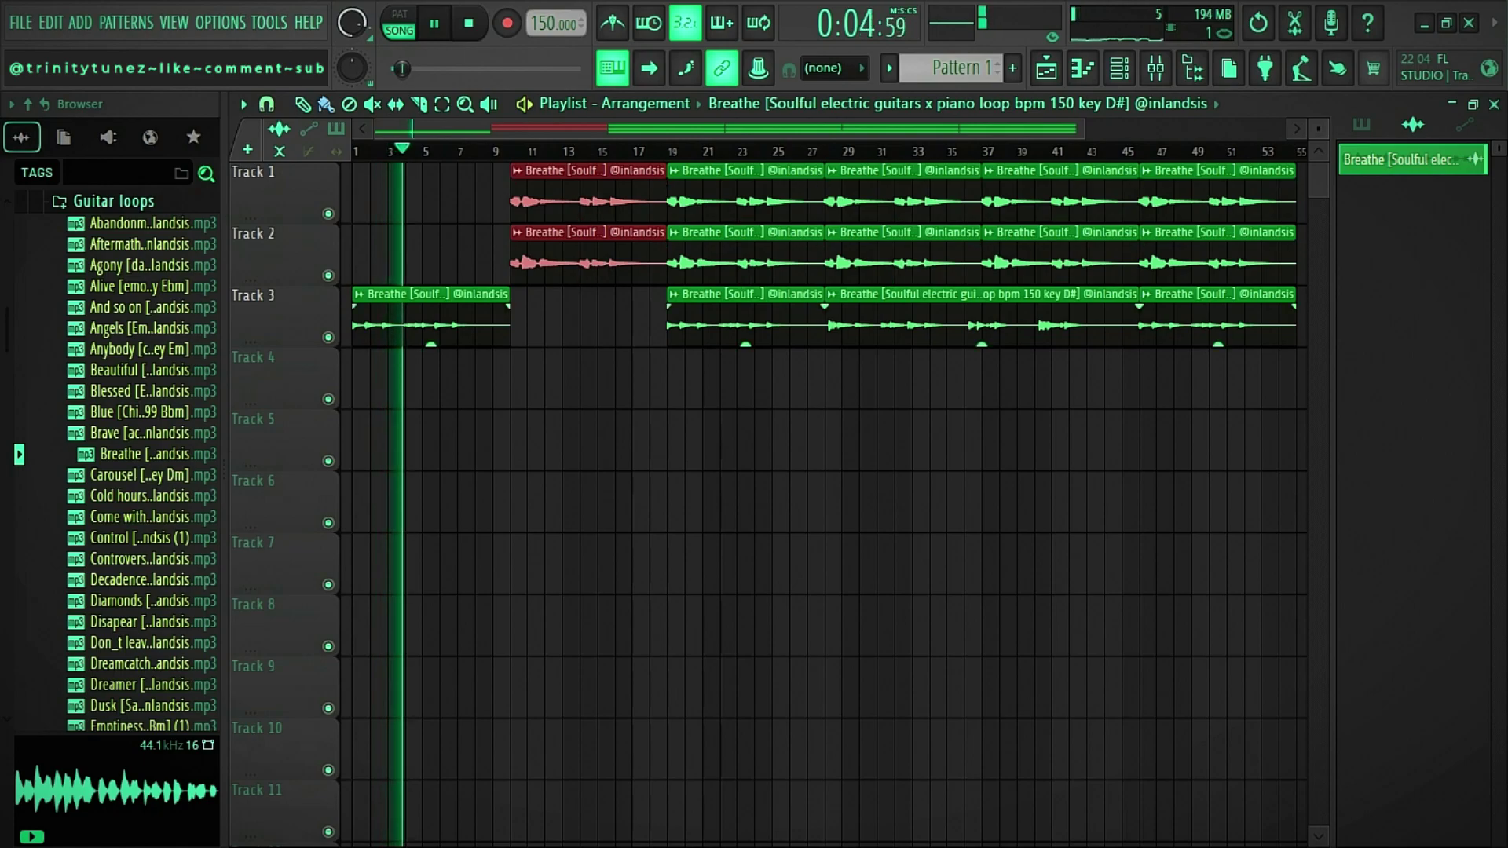
Delete the Track 3 clip at bar 19 and move the last Track 3 clip to about bar 53.
right_click(743, 318)
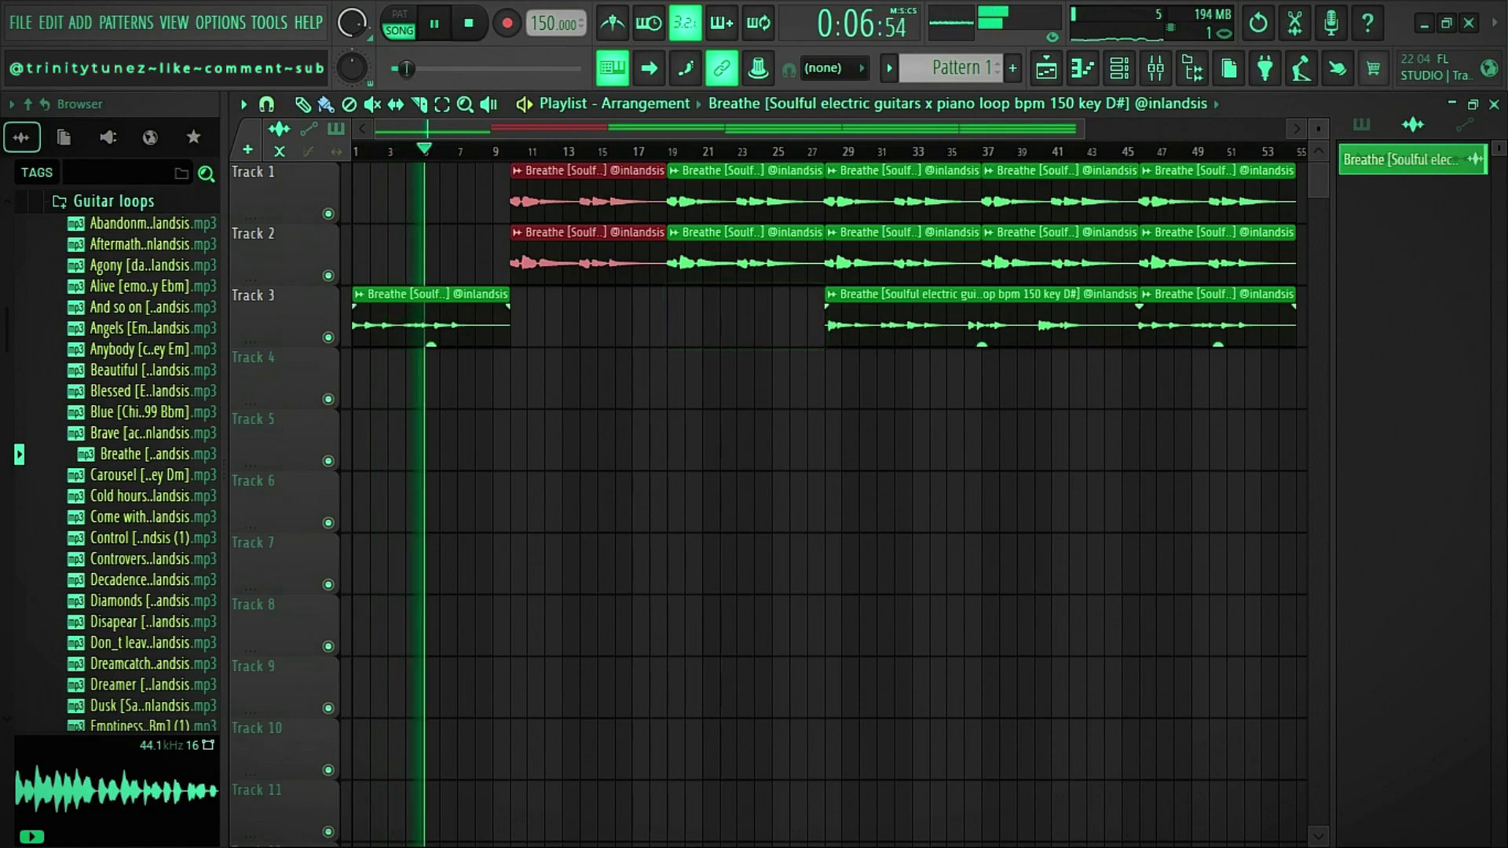
left_click(1053, 320)
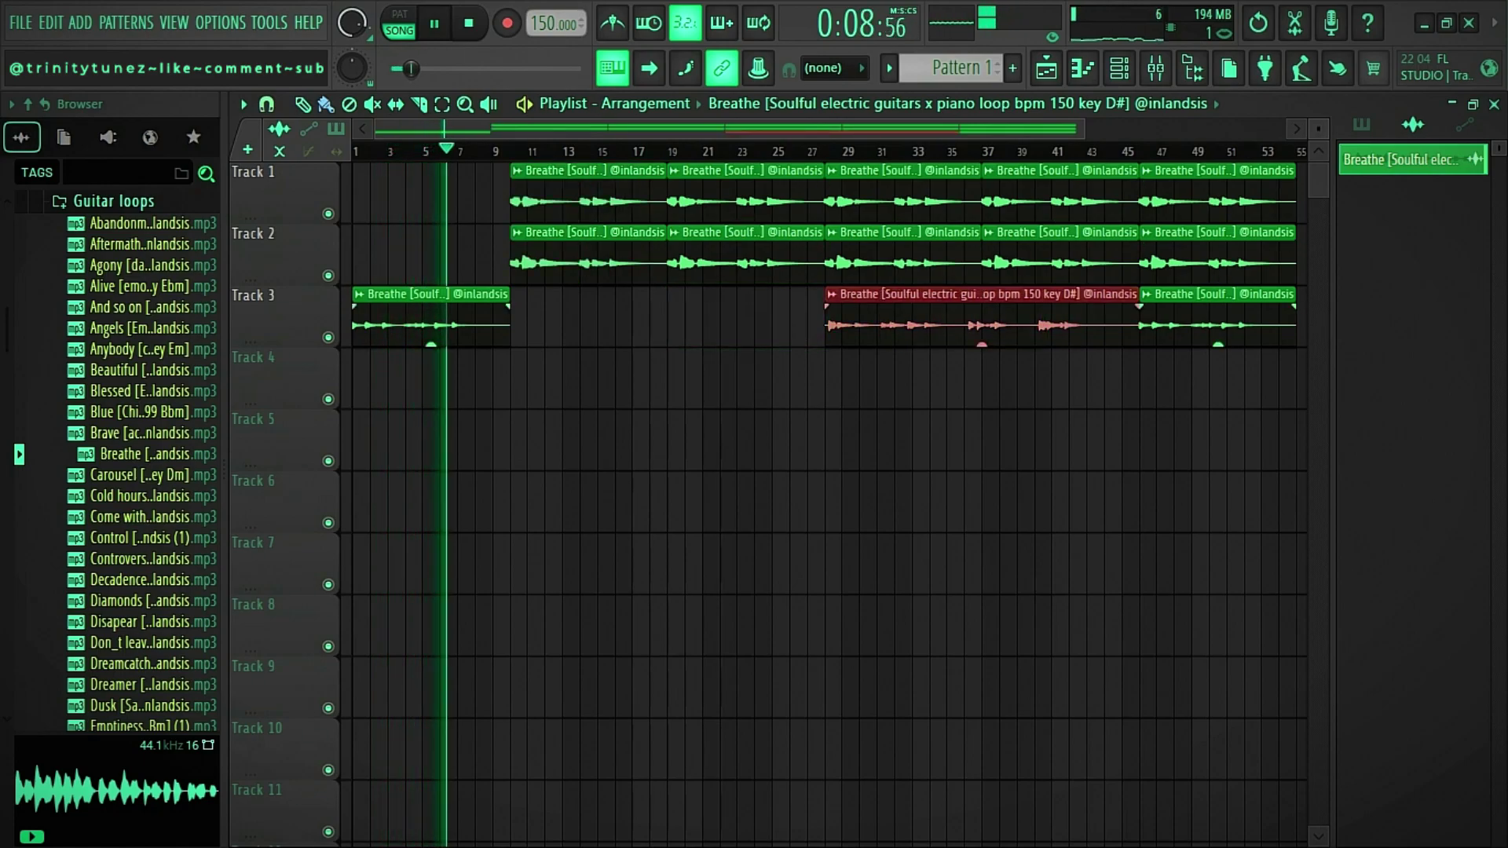
left_click_drag(1084, 128, 1206, 128)
left_click_drag(1089, 319, 1194, 319)
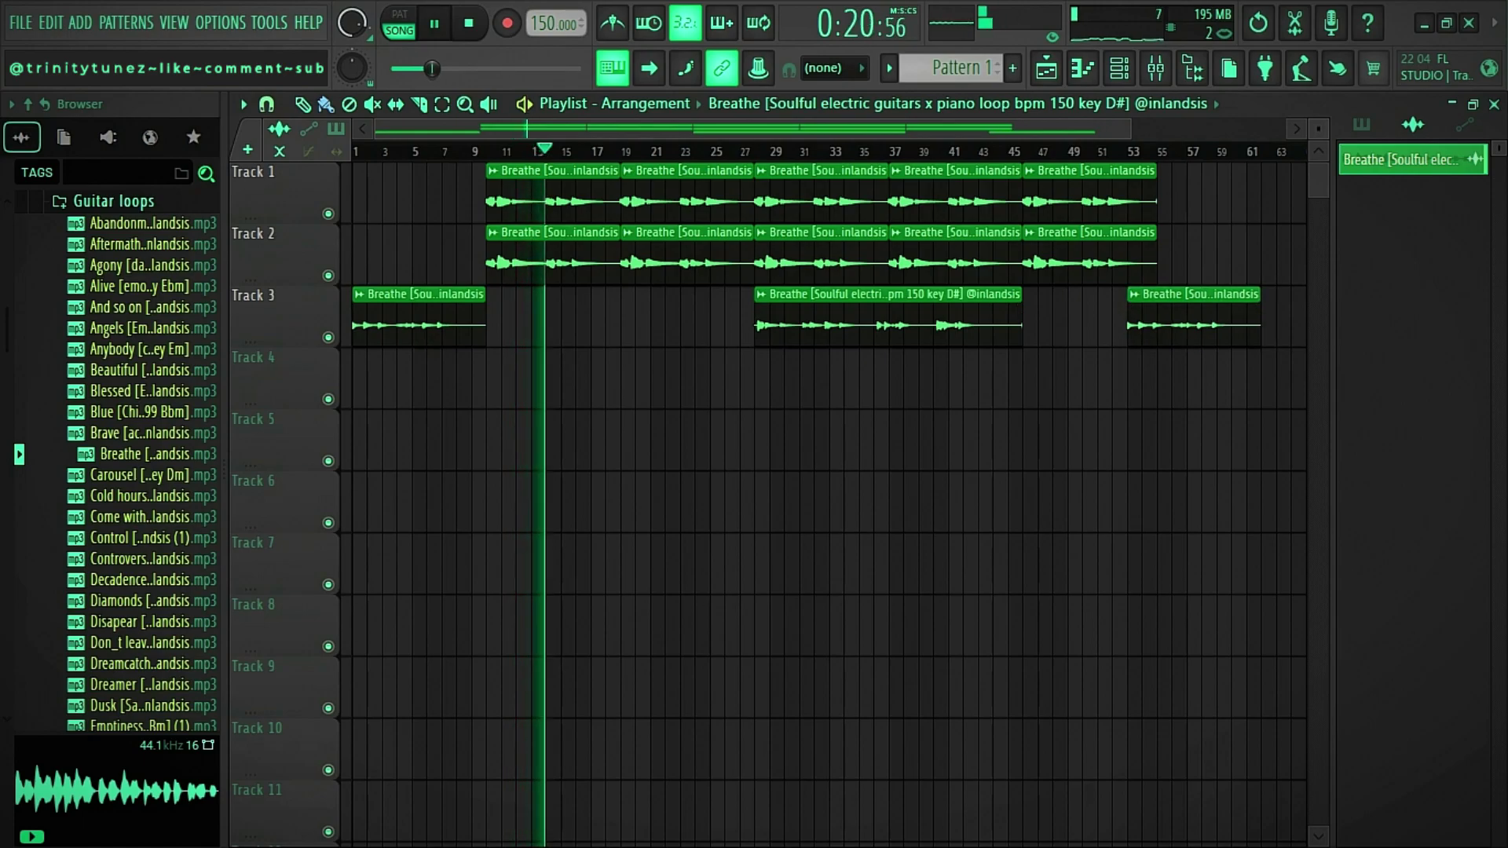
Shift all clips following the opening Track 3 clip one bar earlier, to bar 9, and play the arrangement.
left_click_drag(1164, 407, 481, 161)
left_click_drag(554, 263, 539, 263)
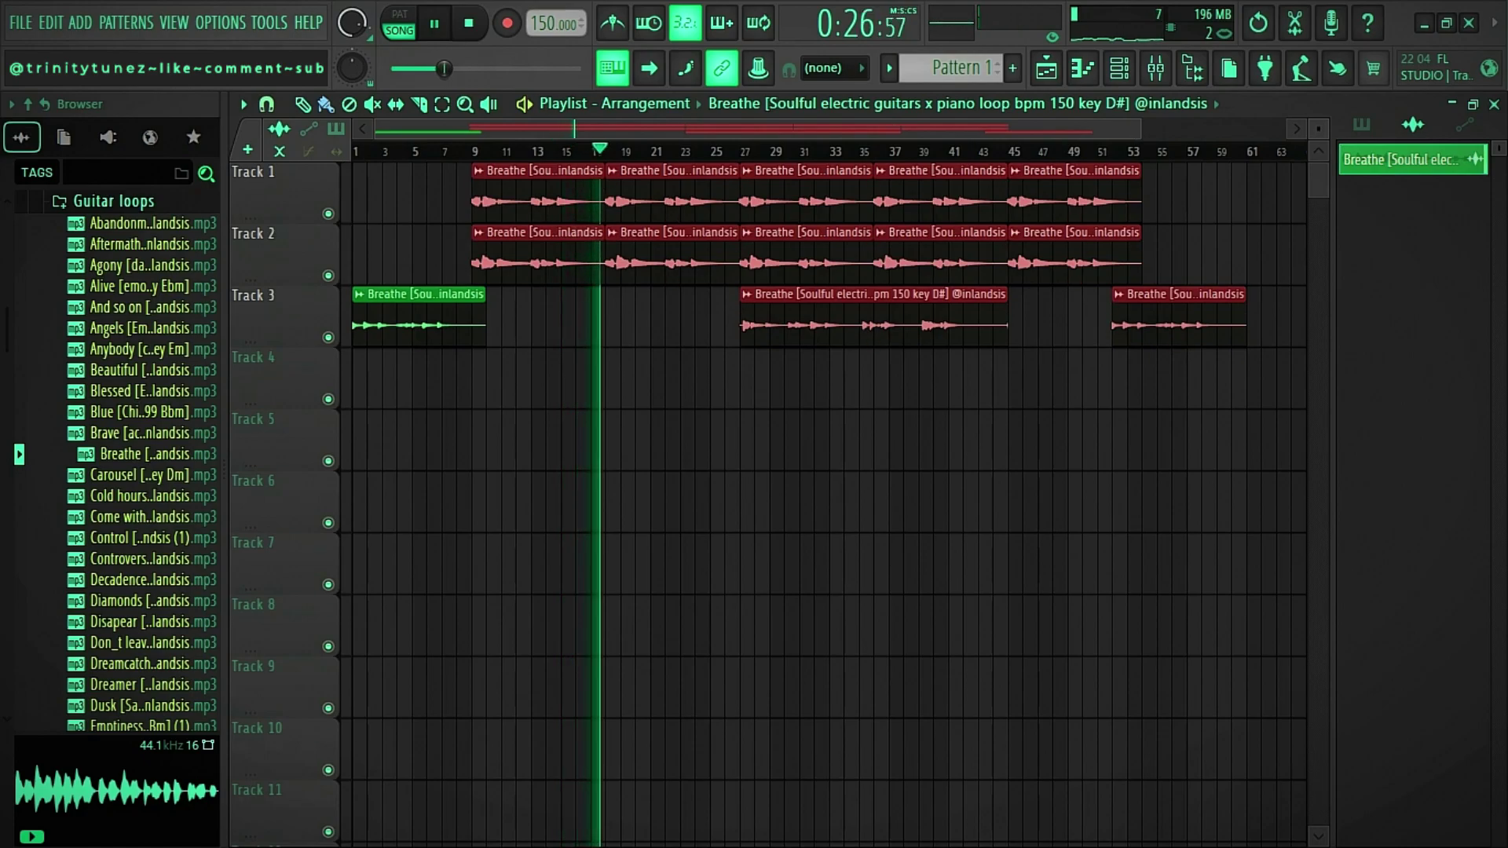
key("space")
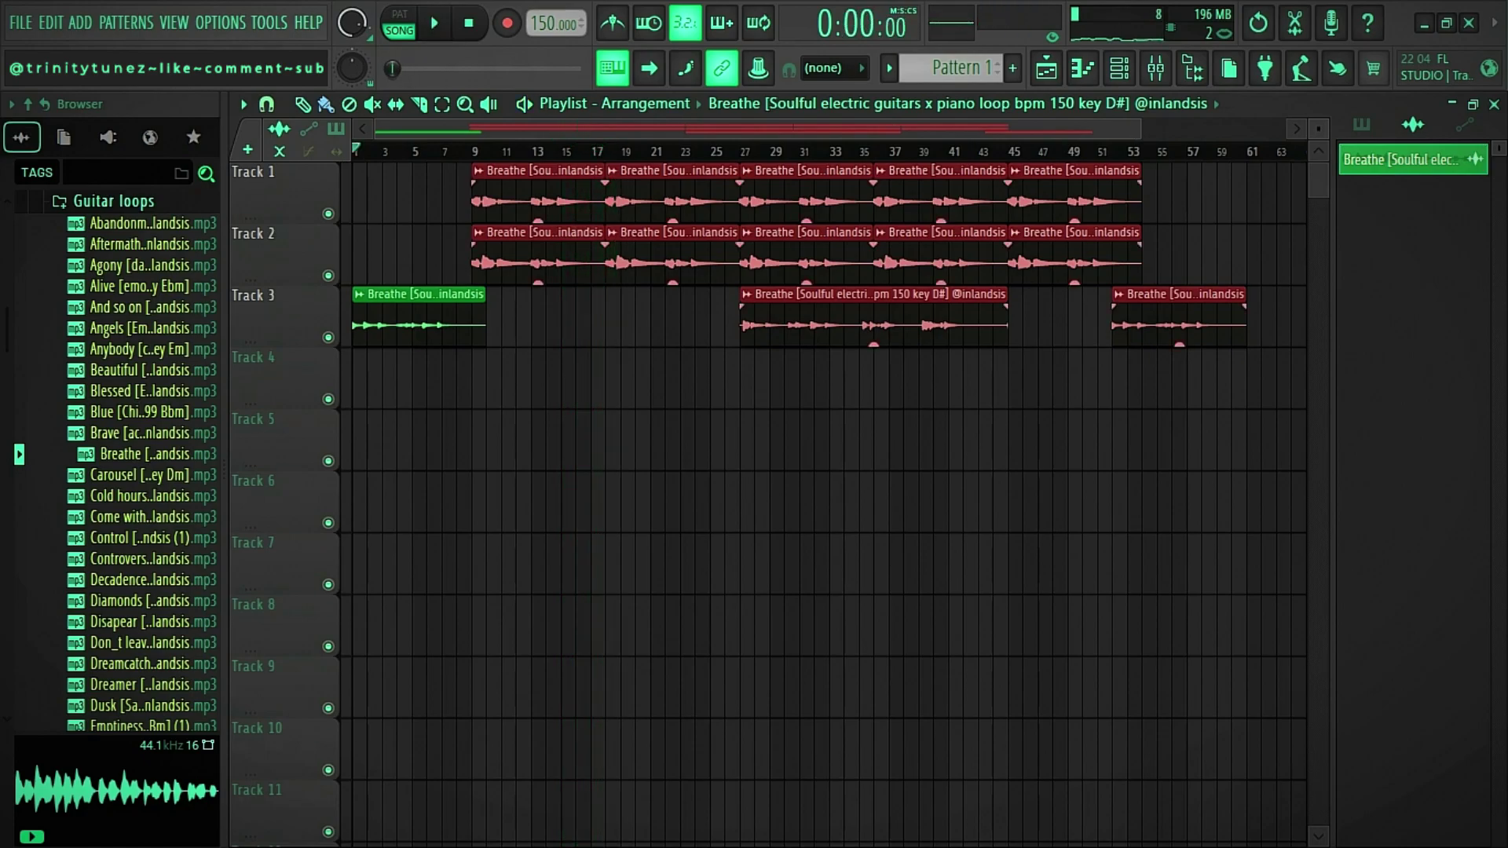
key("space")
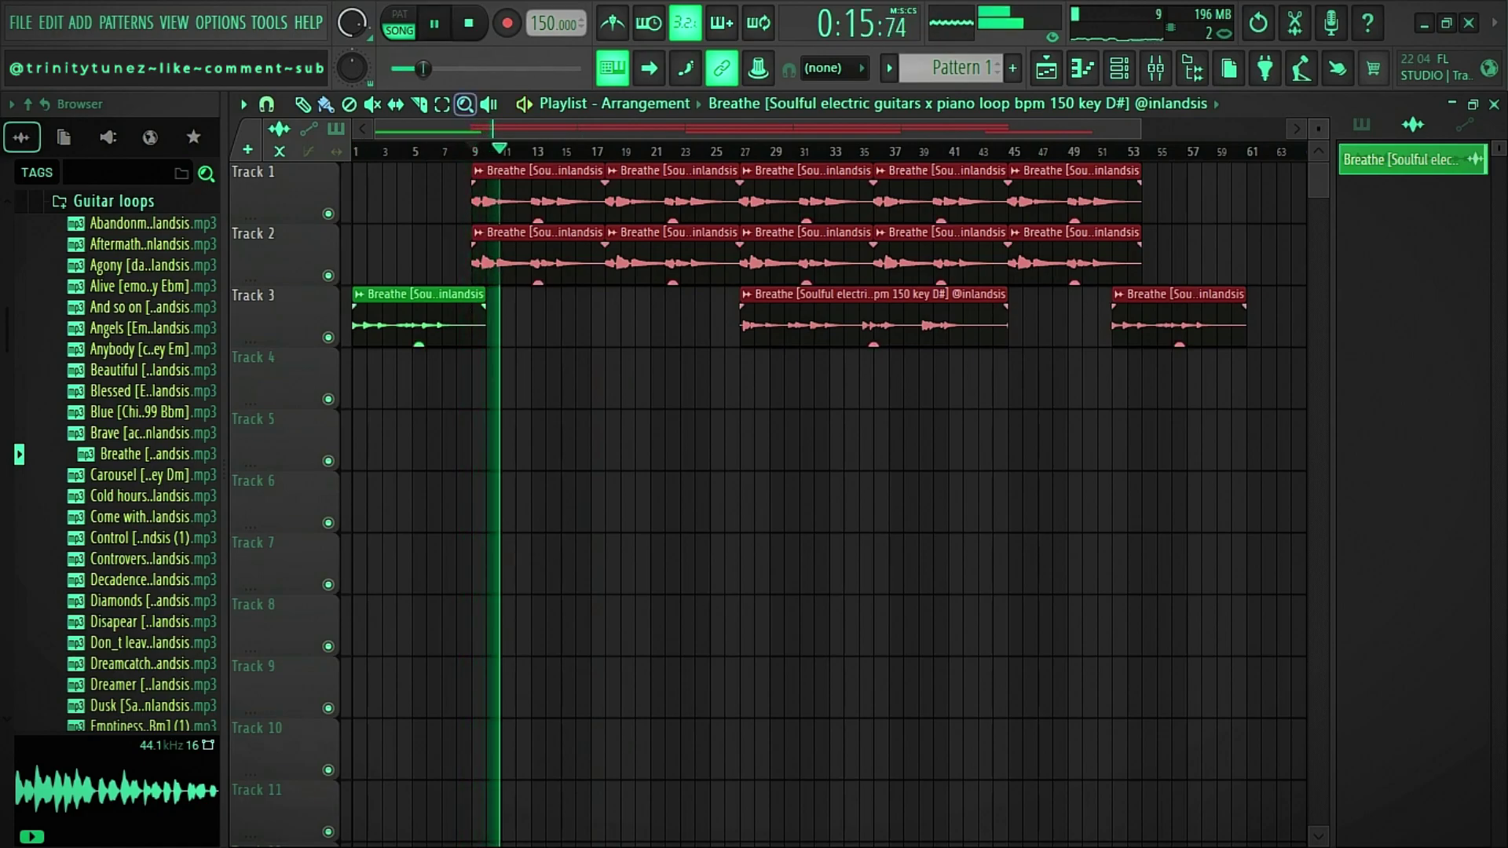
Slice the first clips on Tracks 1 and 2 at bar 17 and delete the short leftover pieces.
mouse_move(592, 293)
left_mouse_down()
mouse_move(608, 167)
mouse_move(592, 166)
left_mouse_up()
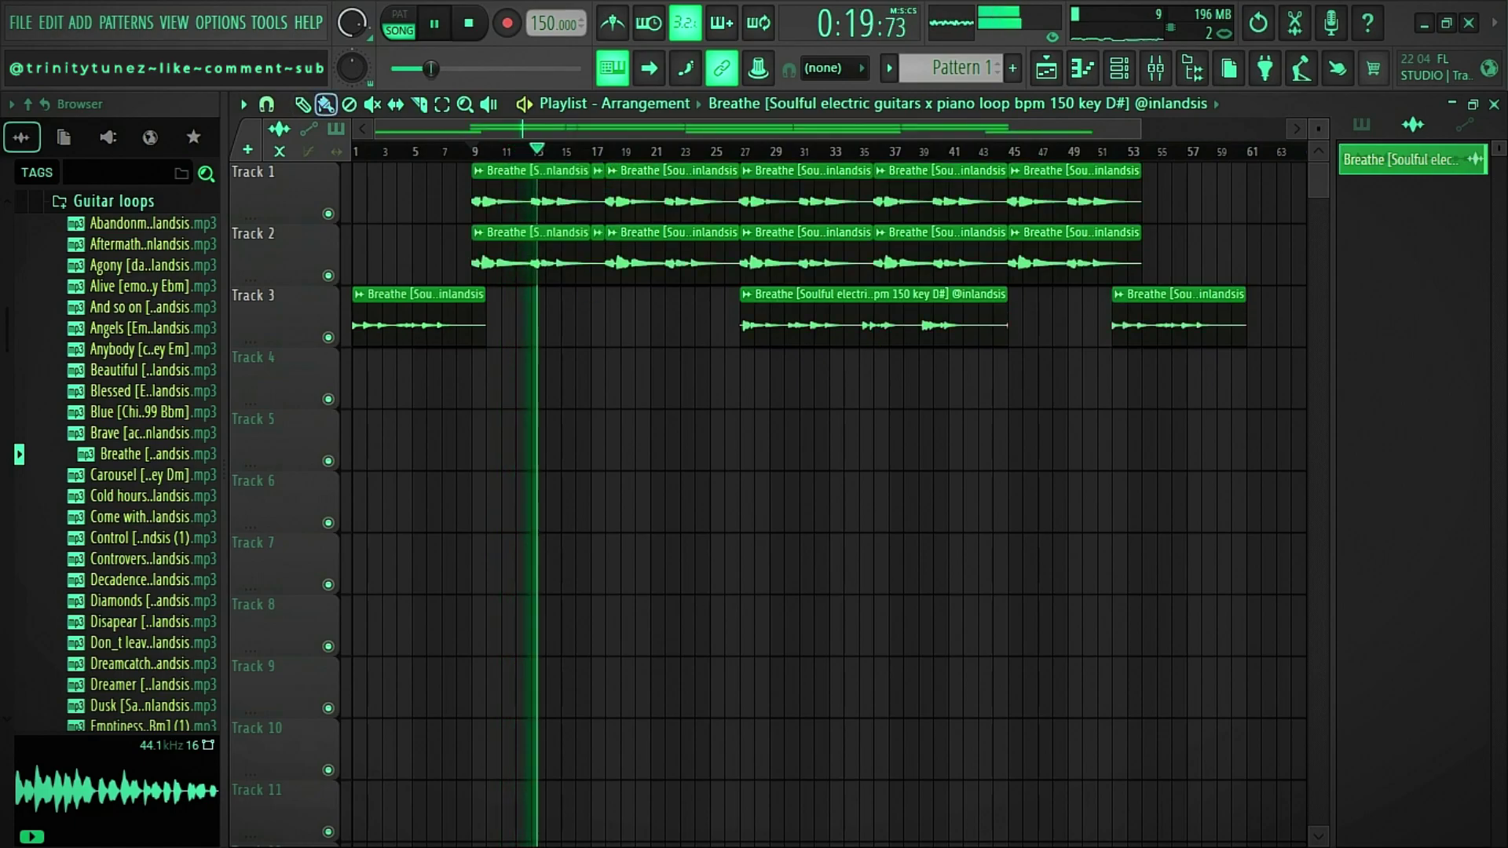
right_click(598, 280)
left_click(585, 306)
right_click(598, 255)
right_click(597, 195)
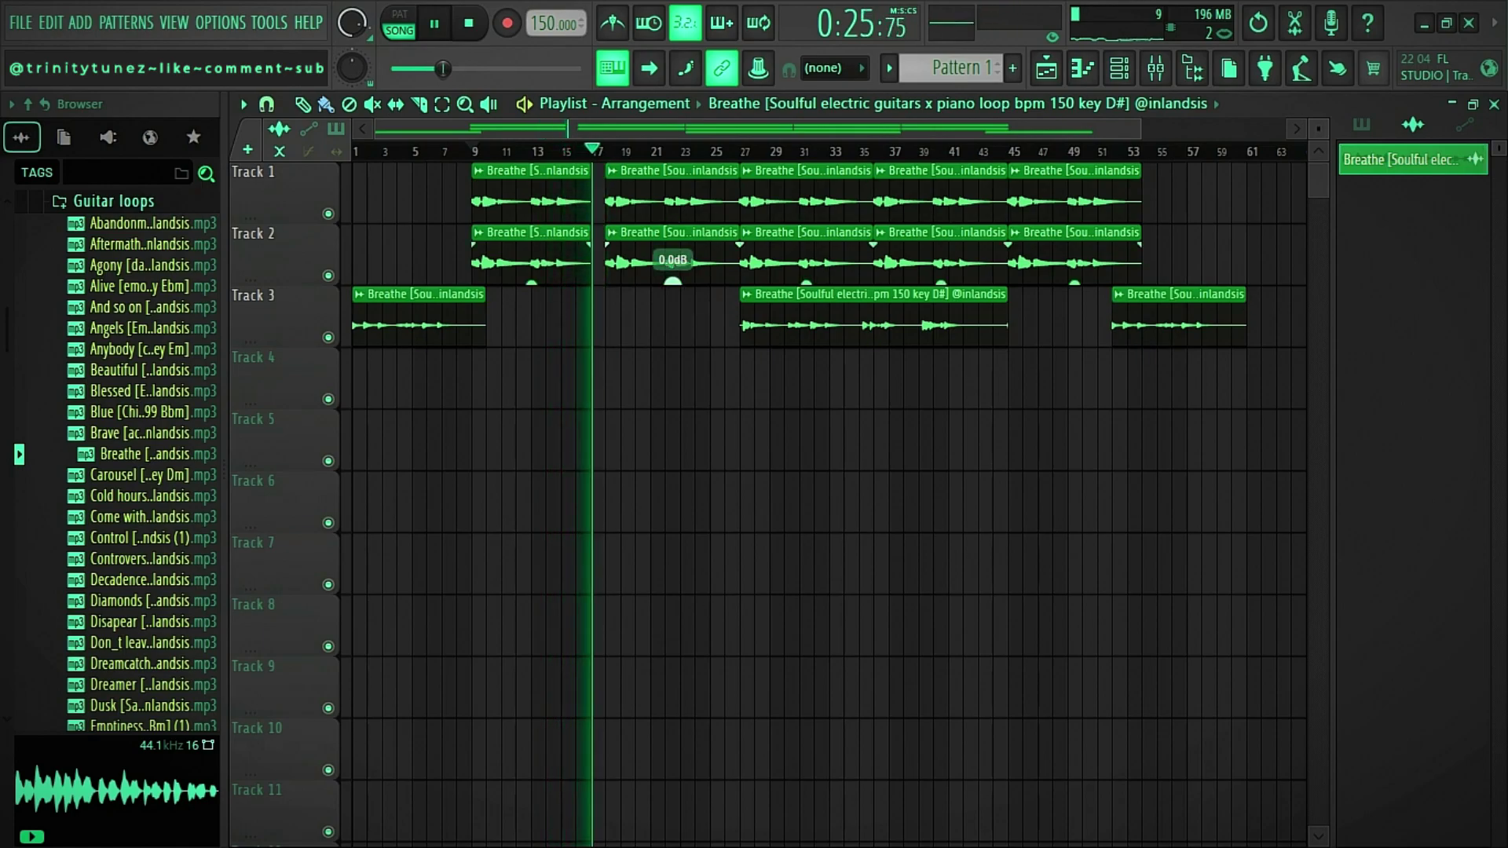
Replace the second clips on Tracks 1 and 2 with duplicates of the trimmed first pair starting at bar 17.
left_click_drag(660, 318, 653, 195)
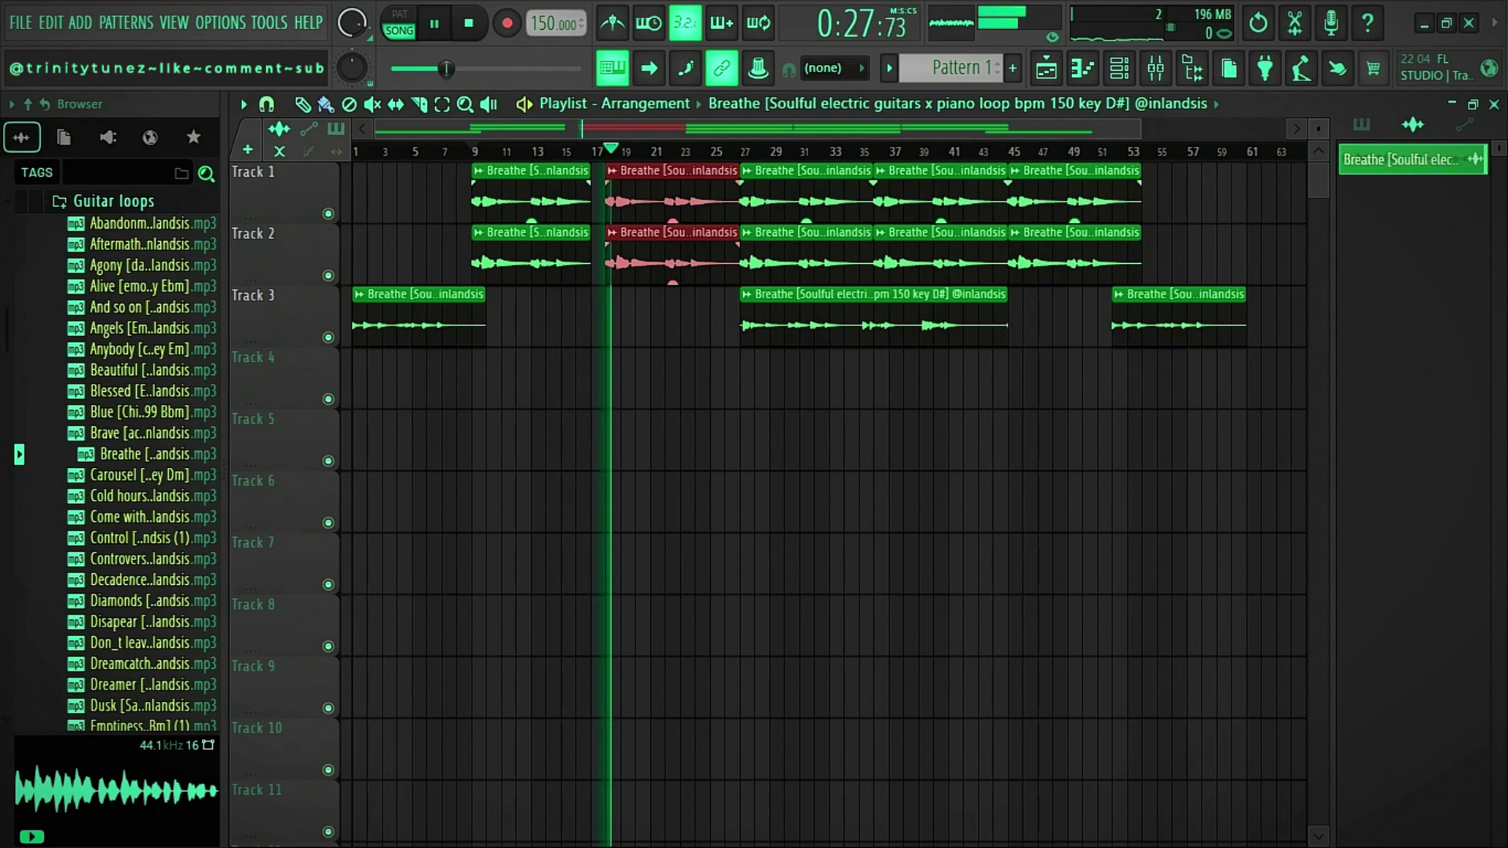
key("Delete")
left_click_drag(630, 264, 531, 197)
key("ctrl+b")
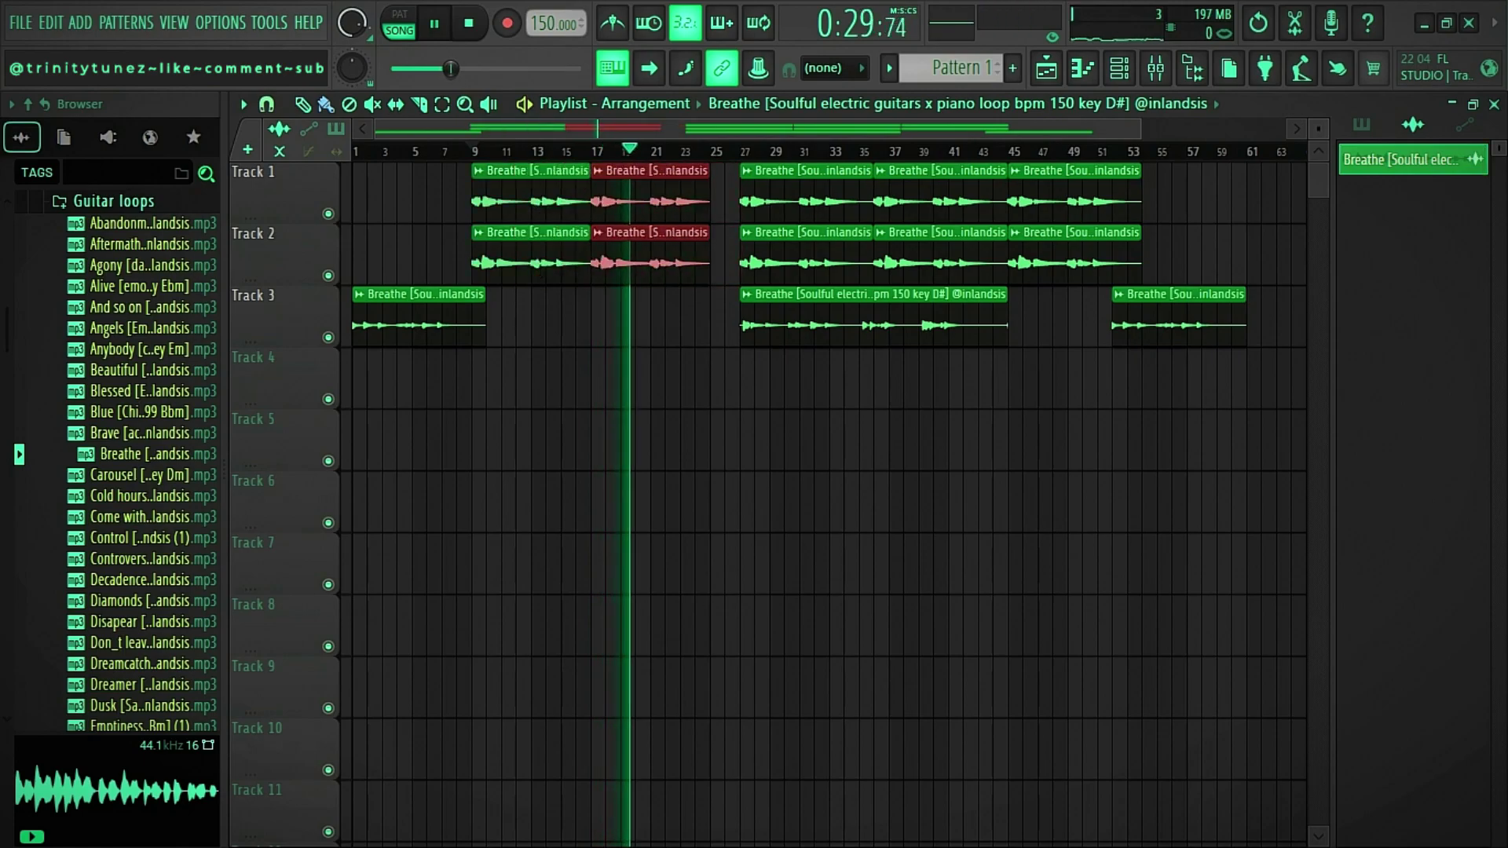
Replace the remaining untrimmed clips on Tracks 1 and 2 with copies of the four trimmed ones at bar 25, moving the middle Track 3 clip there too.
right_click(817, 258)
right_click(824, 201)
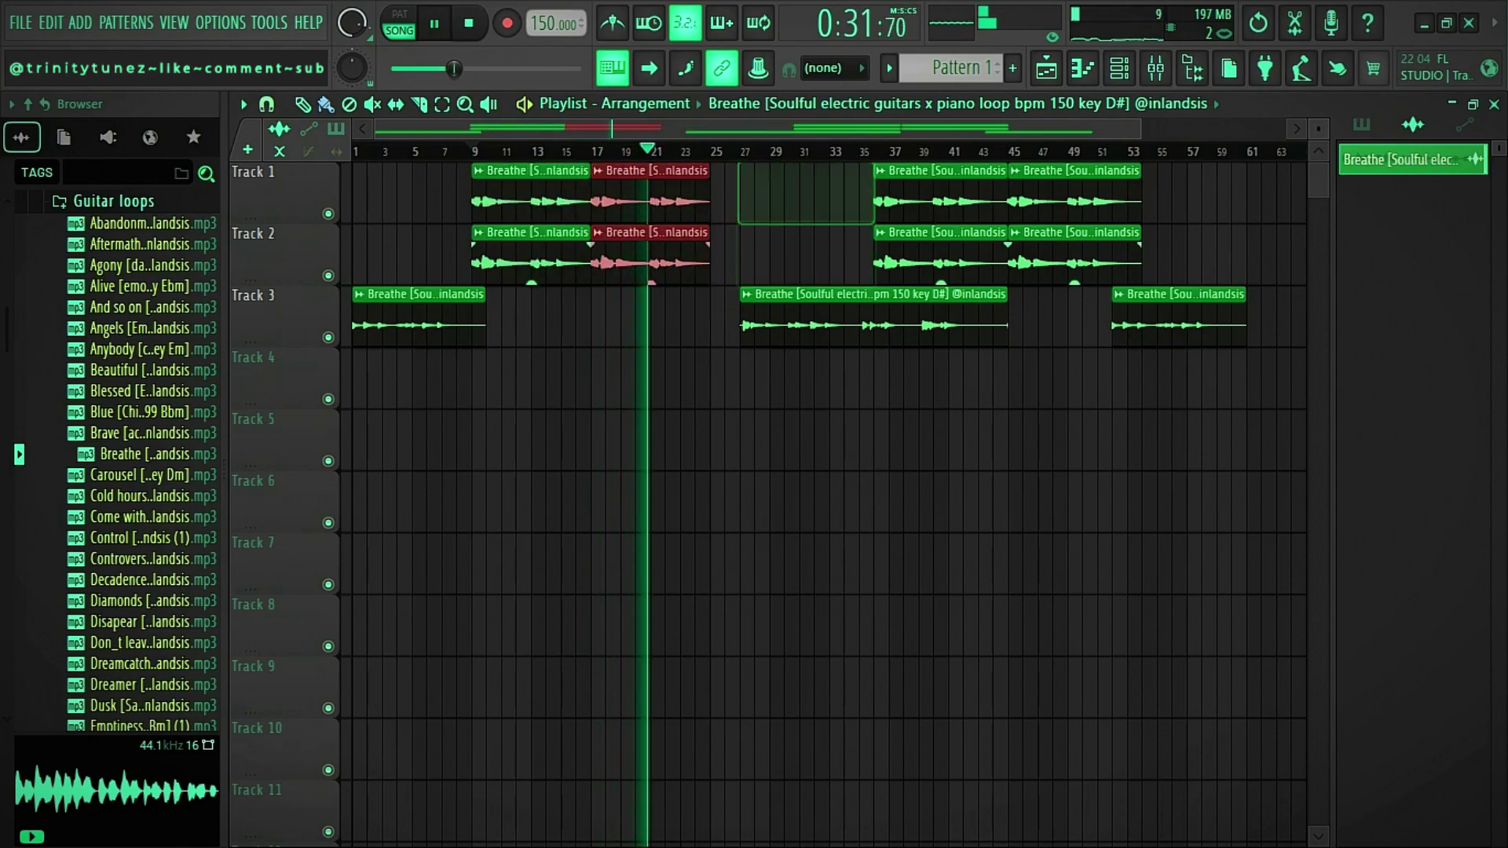
right_click(915, 196)
right_click(919, 258)
left_click_drag(751, 263, 558, 196)
key("ctrl+b")
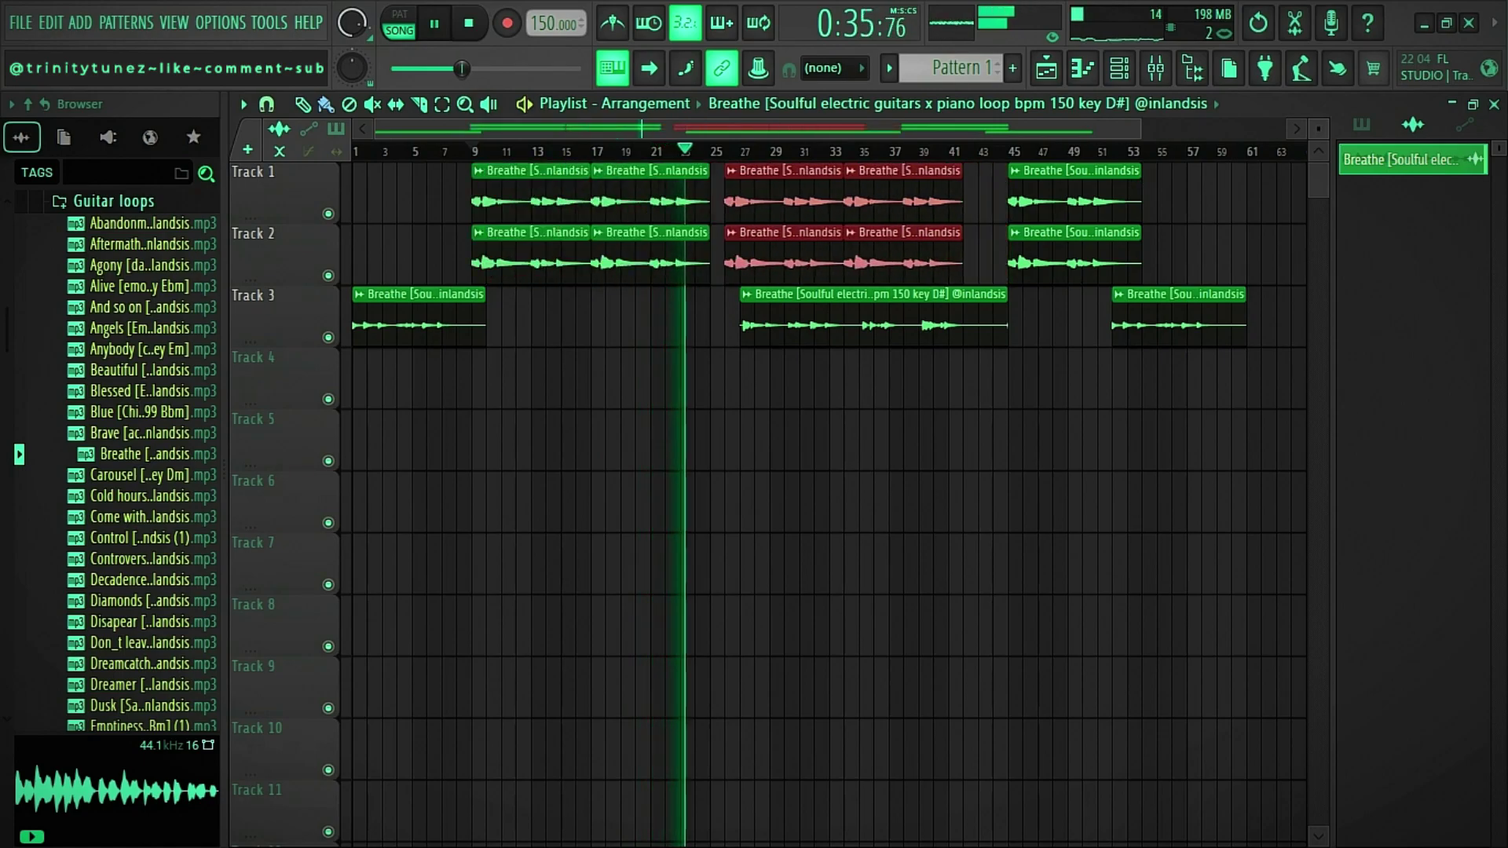
left_click_drag(777, 316, 746, 316)
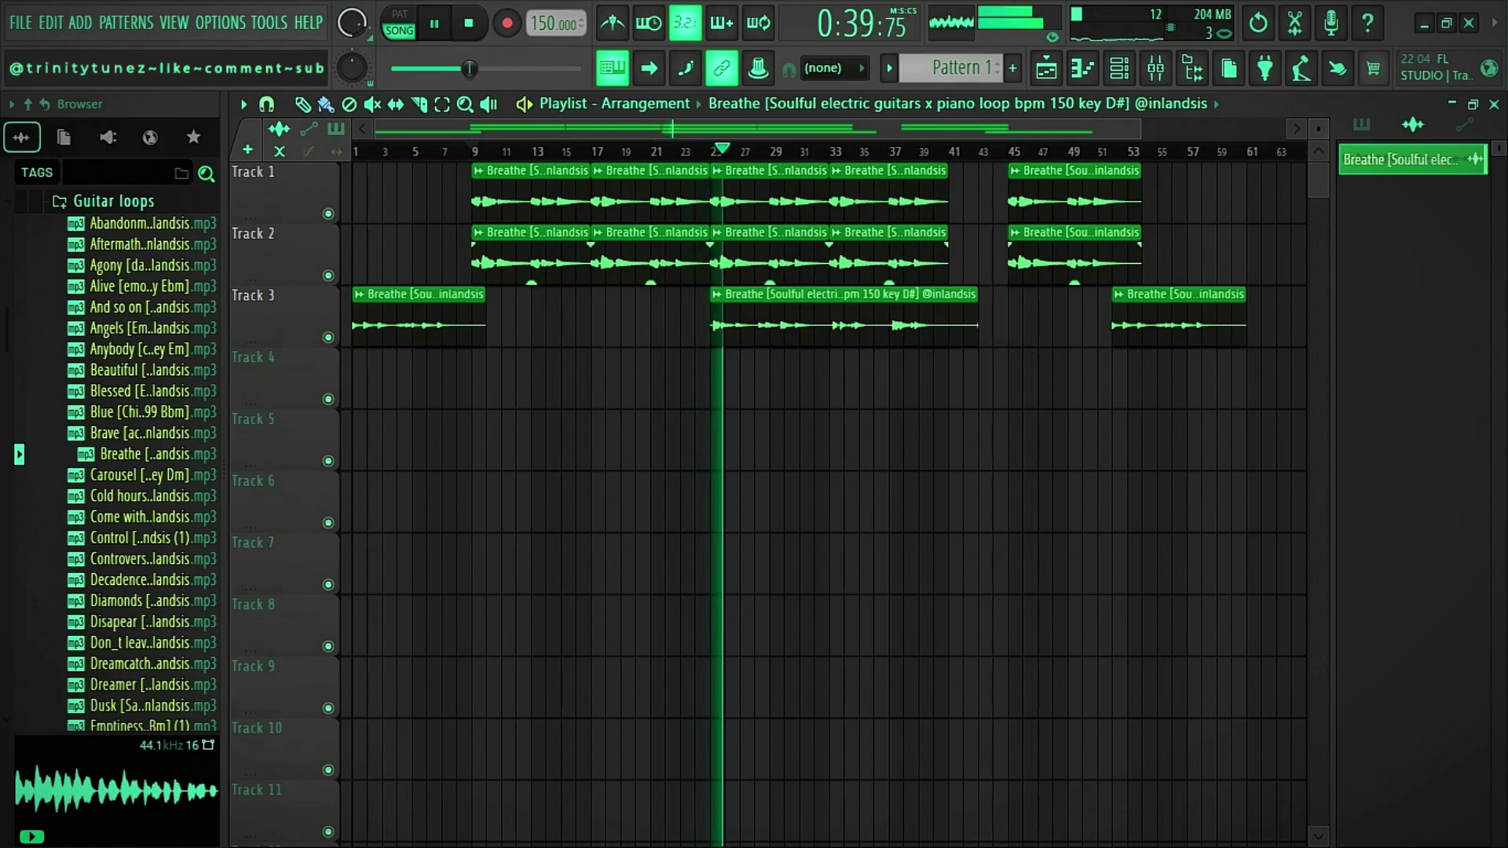
right_click(1075, 257)
right_click(1074, 197)
left_click_drag(990, 257, 885, 195)
key("ctrl+b")
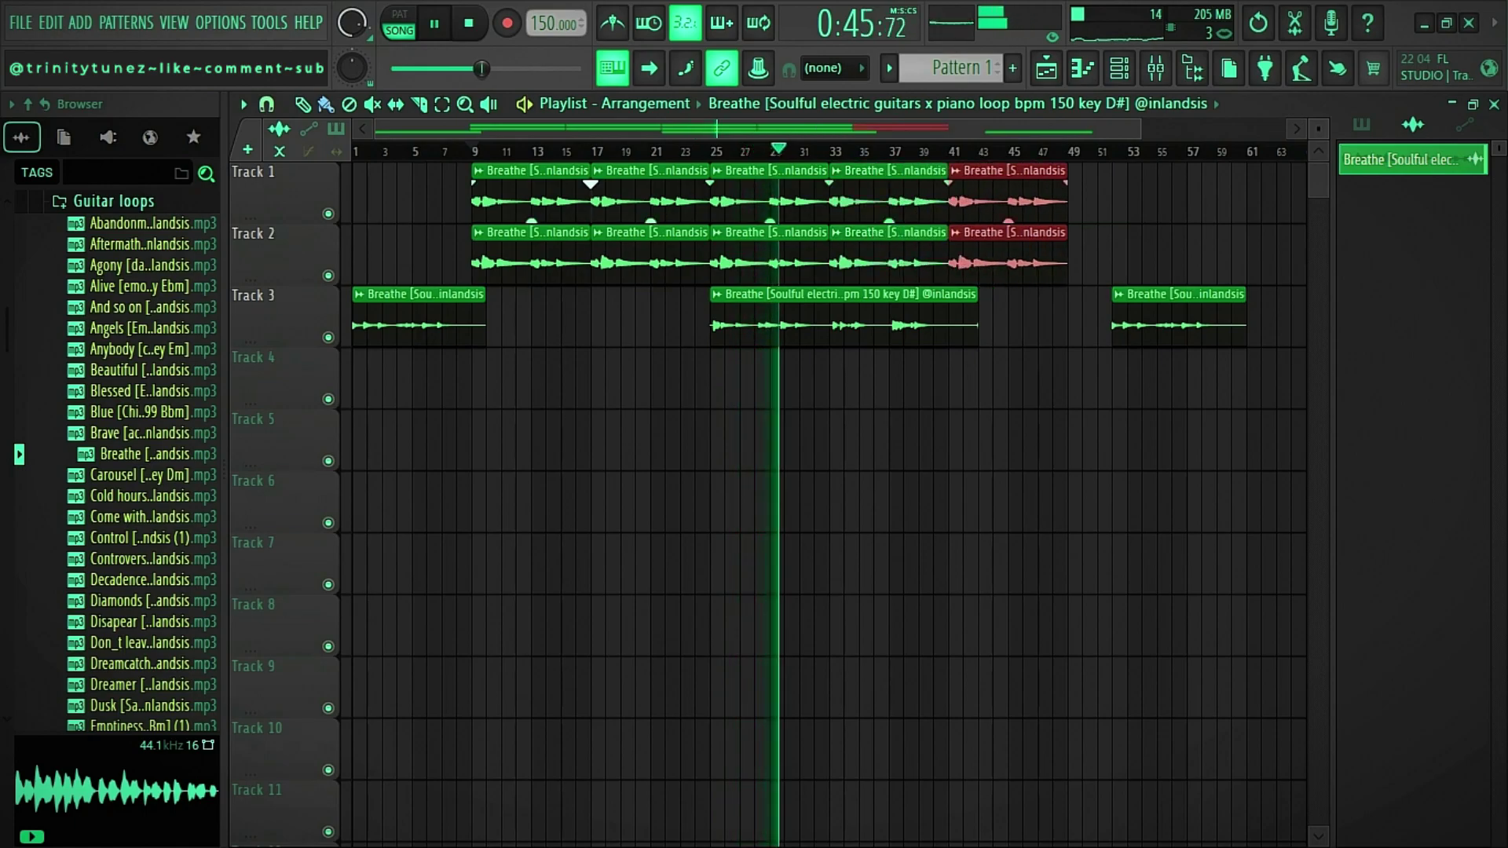
key("ctrl+z")
Move the last Track 3 clip to Track 1 at bar 41 and slice it at bar 47.
left_click_drag(1165, 318, 1002, 194)
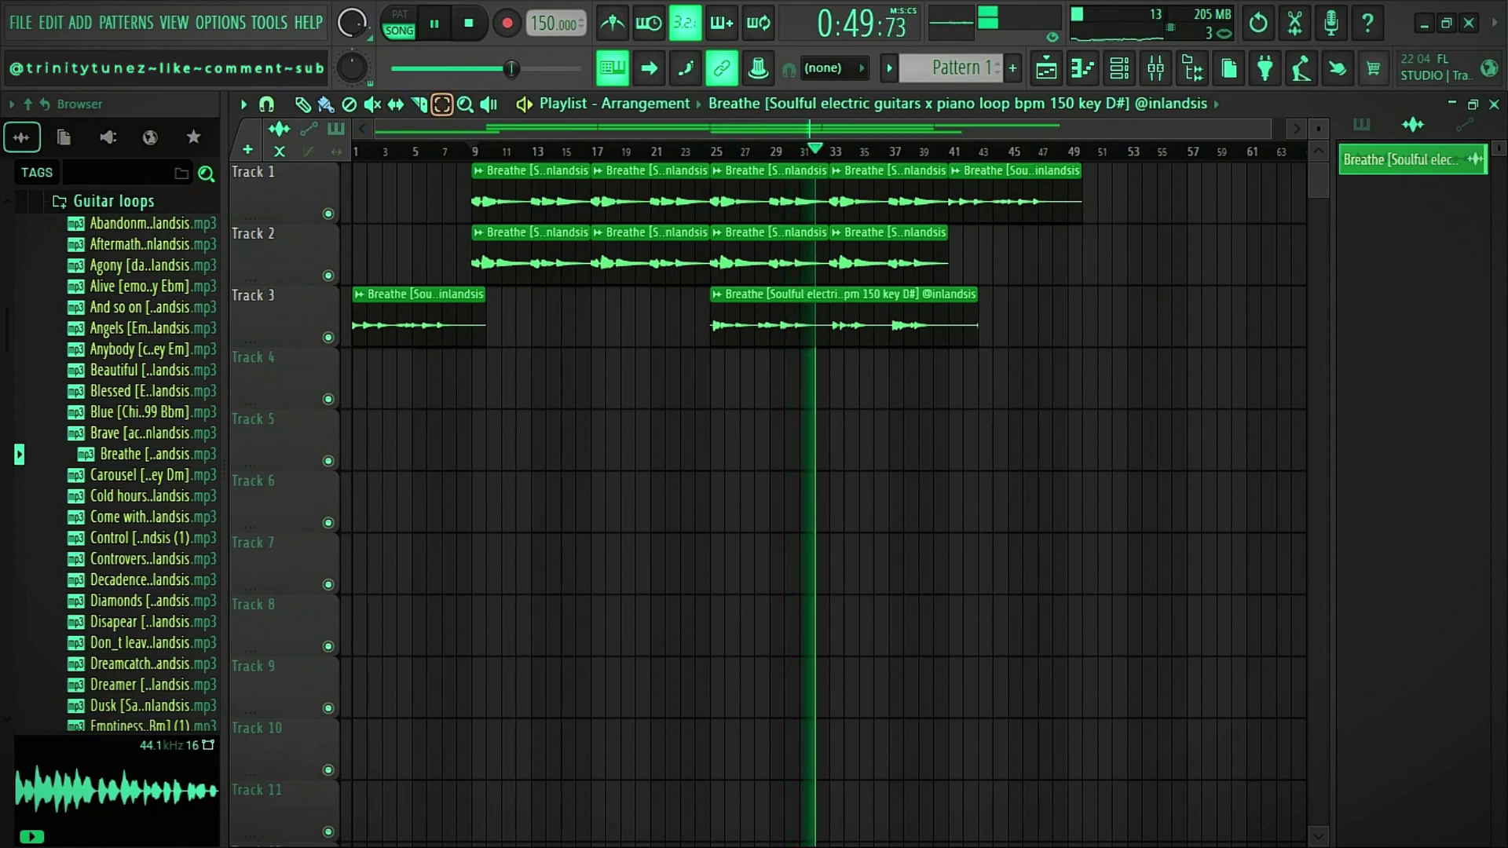
key("c")
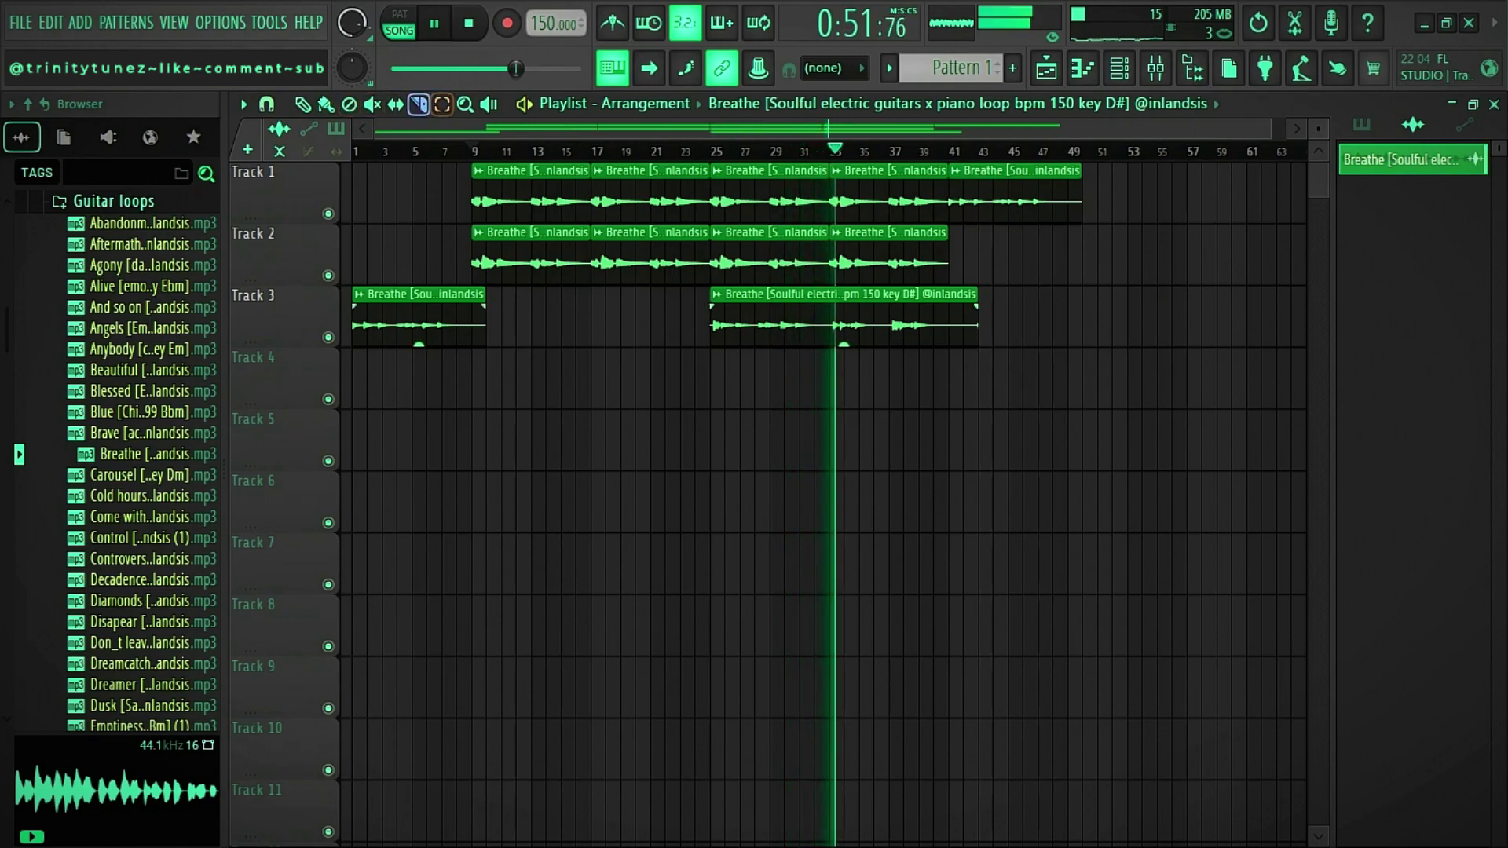
left_click(1039, 202)
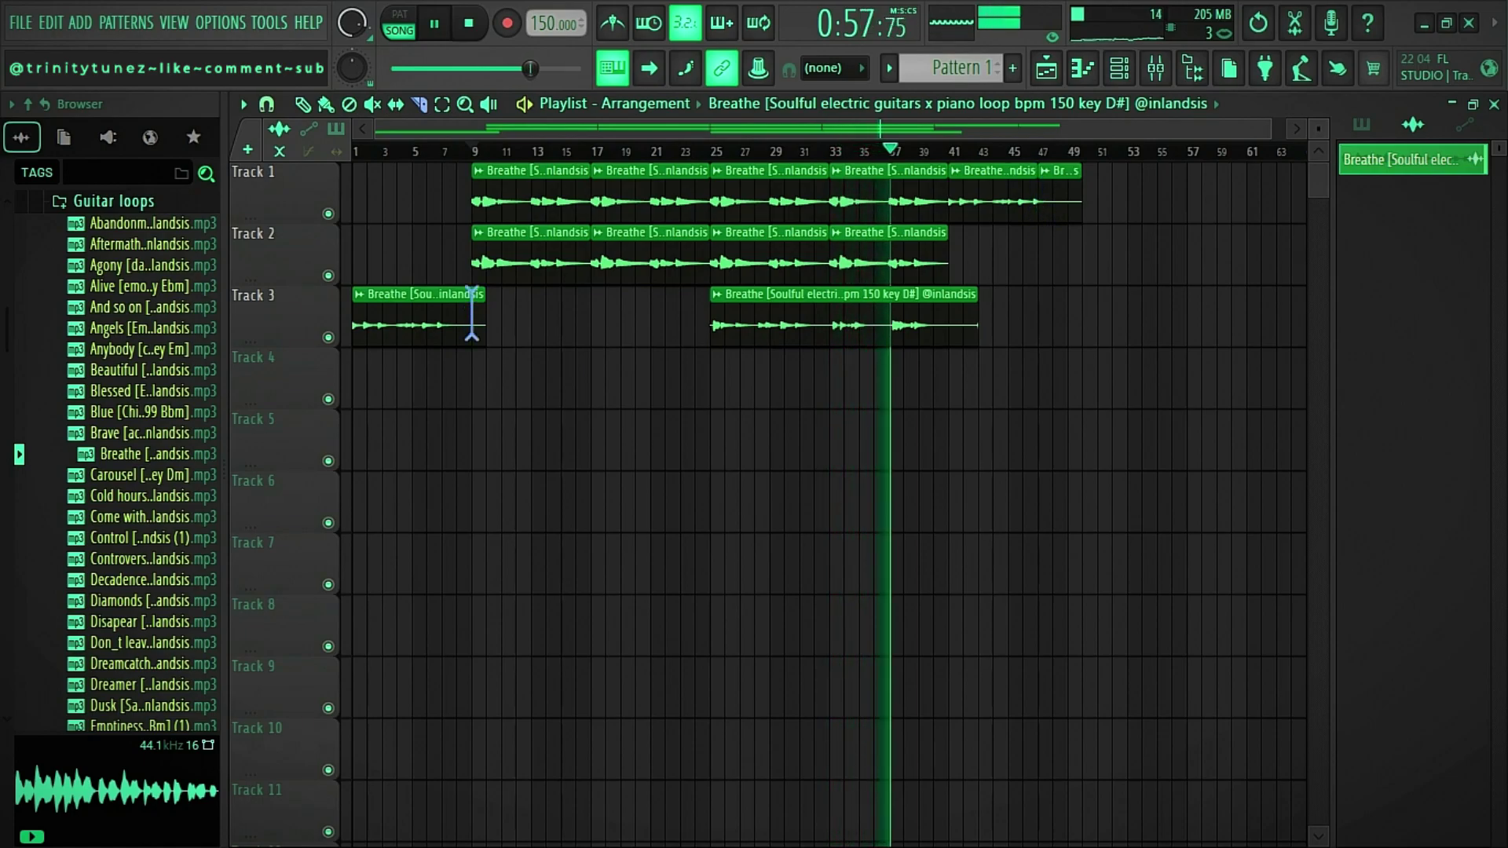
Slice the Track 3 clips at bars 9 and 41 and delete all leftover end pieces, including the one after bar 47 on Track 1.
key("b")
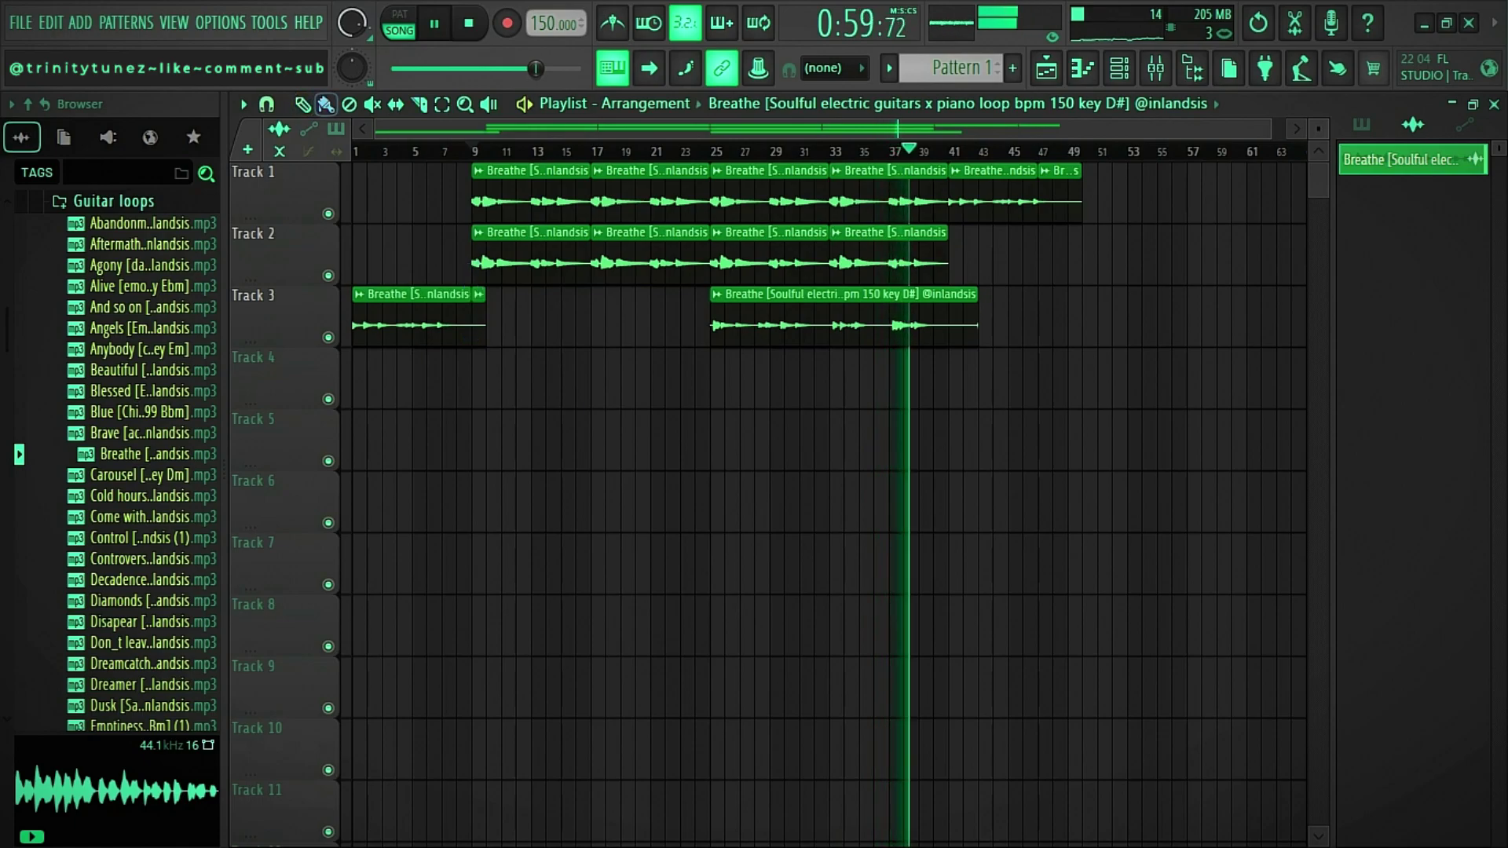
right_click(1057, 195)
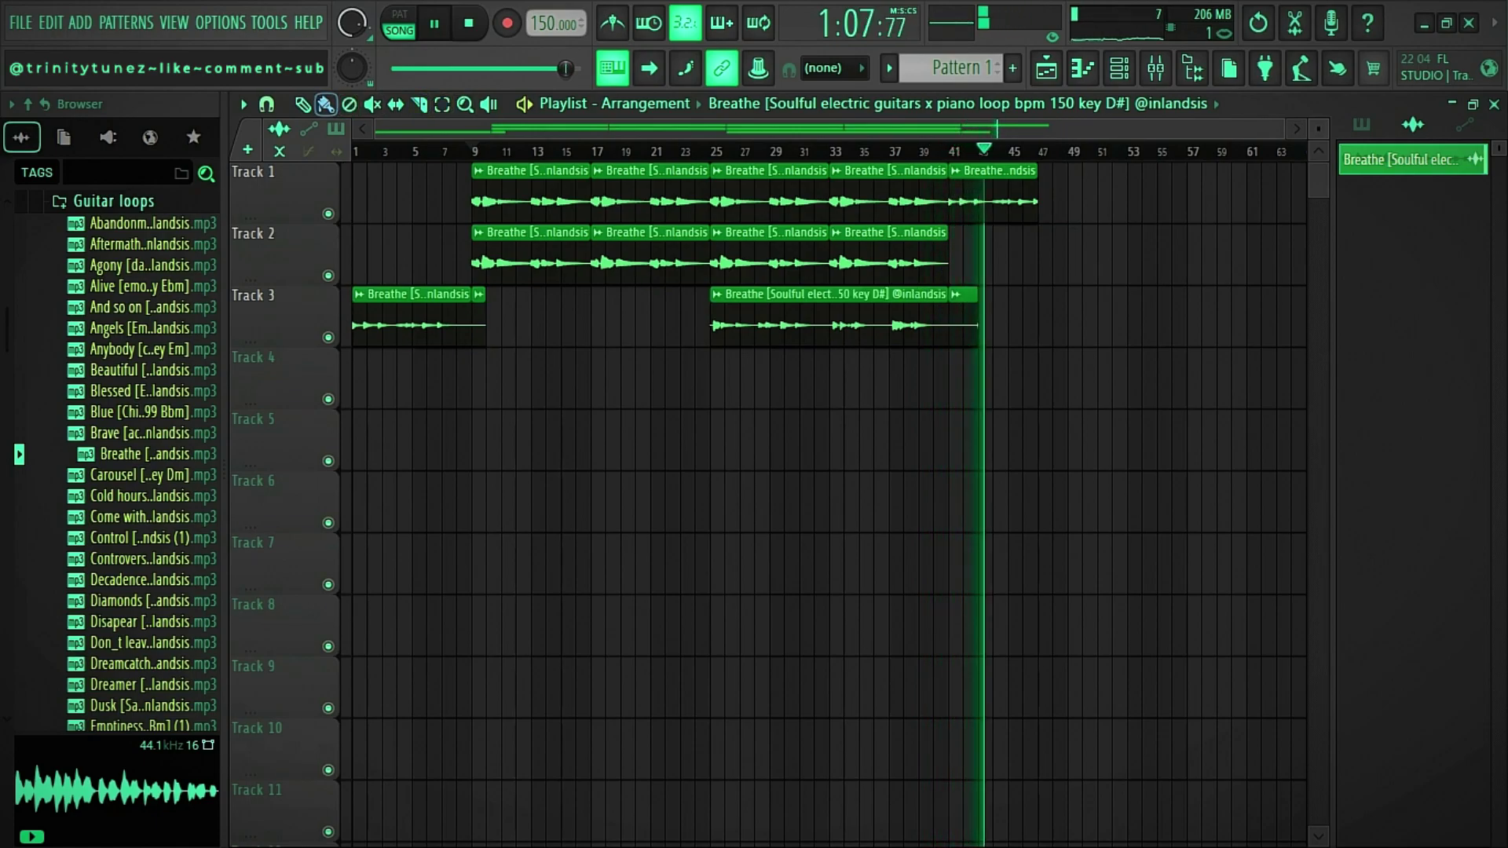
left_click_drag(978, 314, 948, 314)
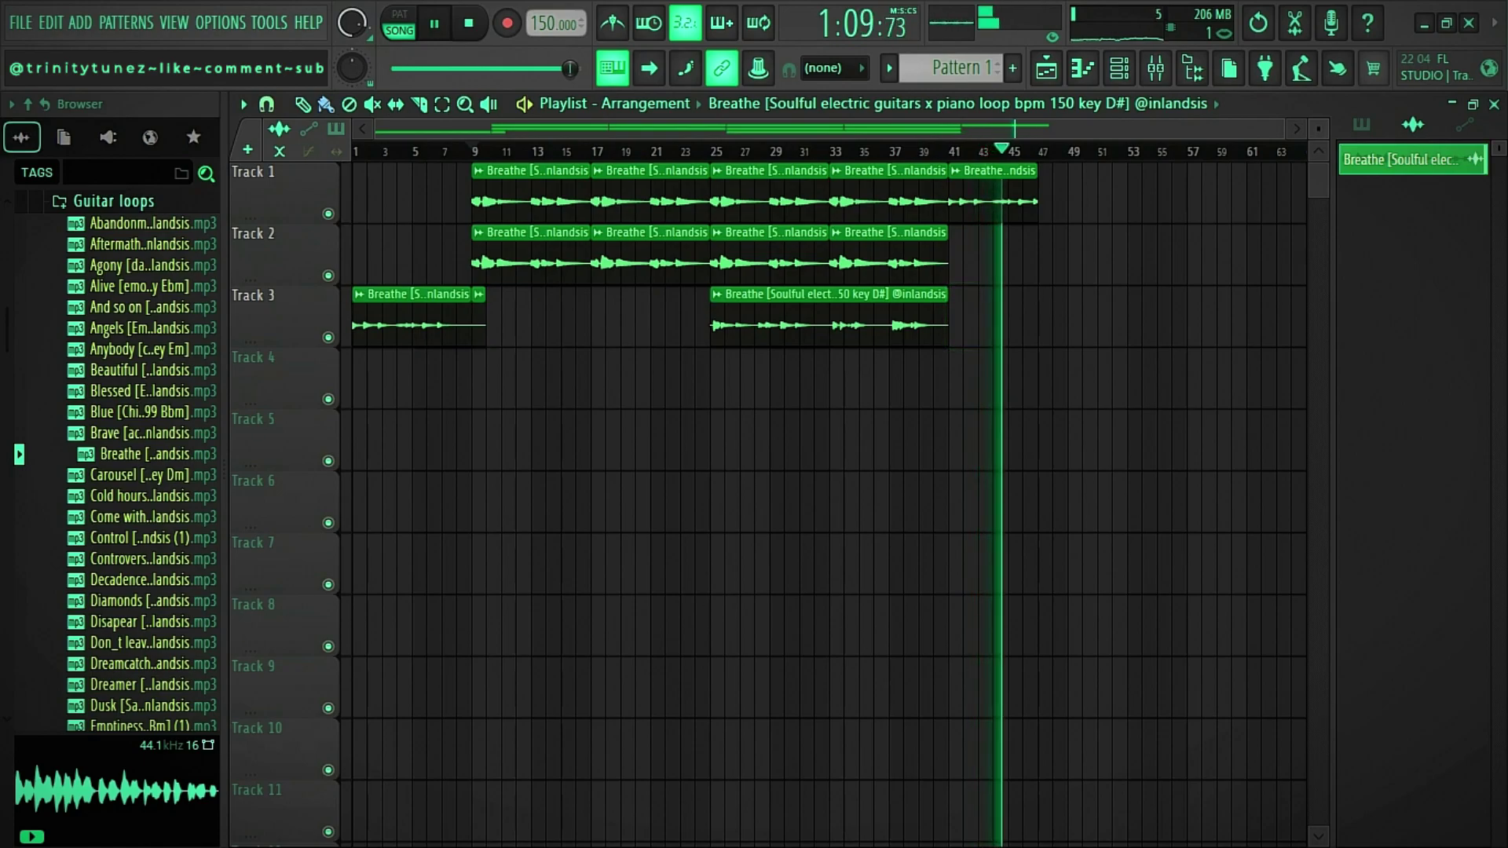
right_click(478, 318)
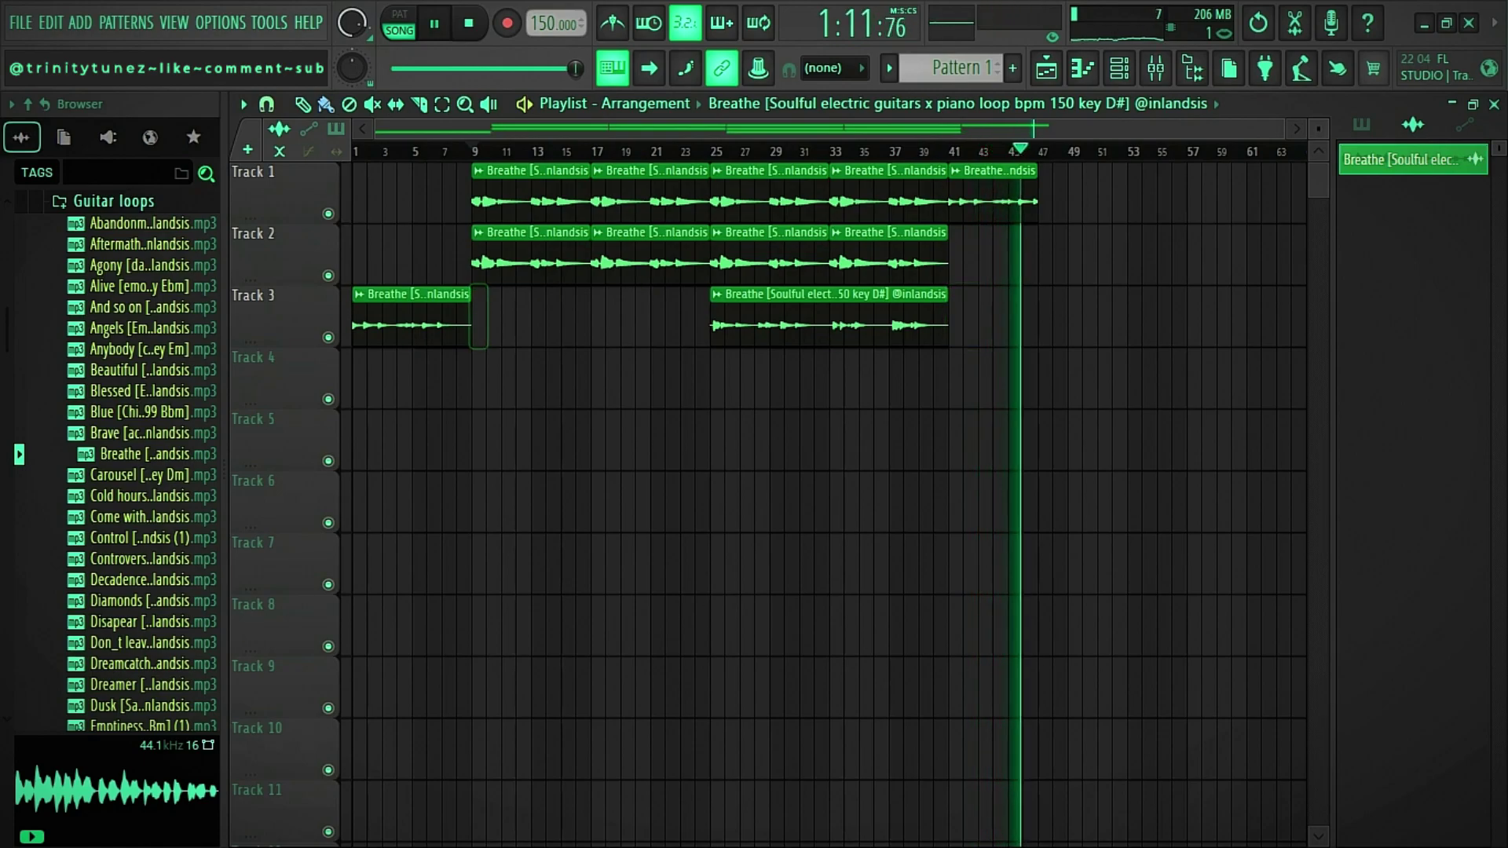
Move the opening Track 3 clip to the start of Track 1 and extend the last Track 1 clip to bar 49.
left_click_drag(483, 320, 431, 197)
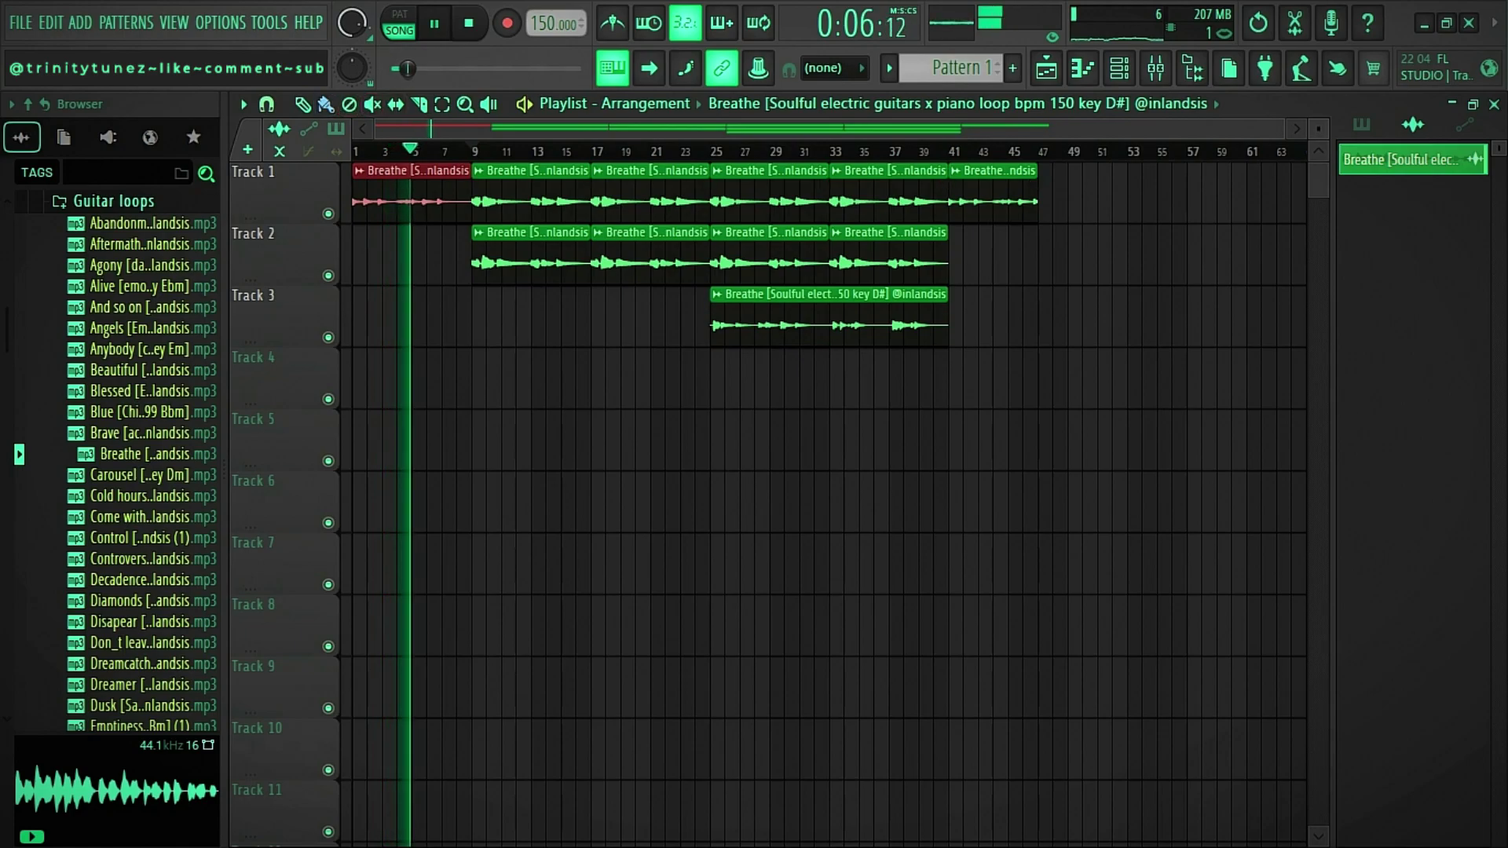
left_click_drag(1035, 201, 1066, 200)
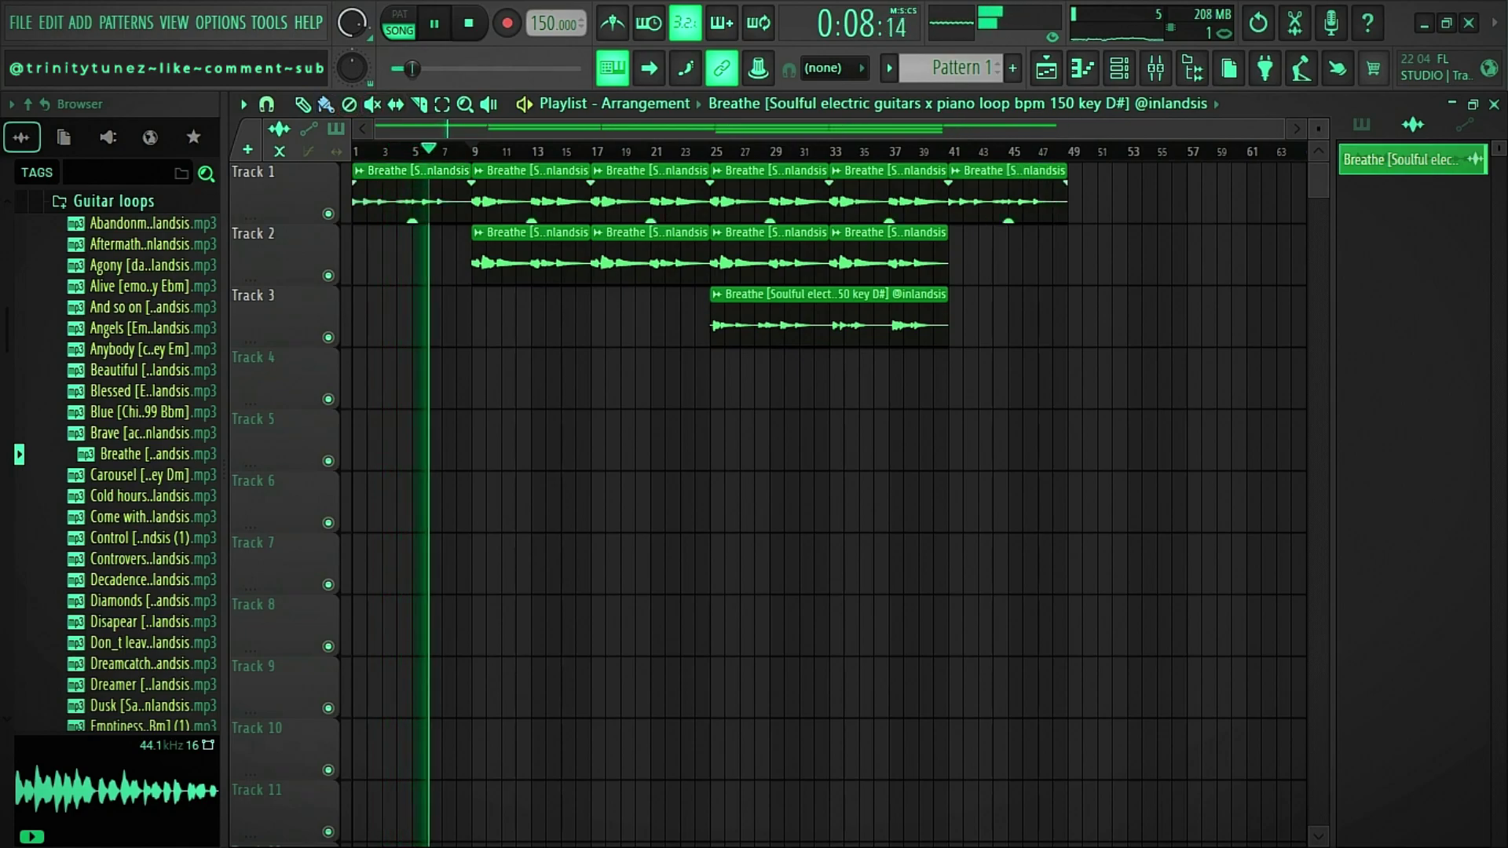
Place Pattern 1 clips on Track 4 at bars 8, 17, 25, 33 and 41.
left_click(1361, 124)
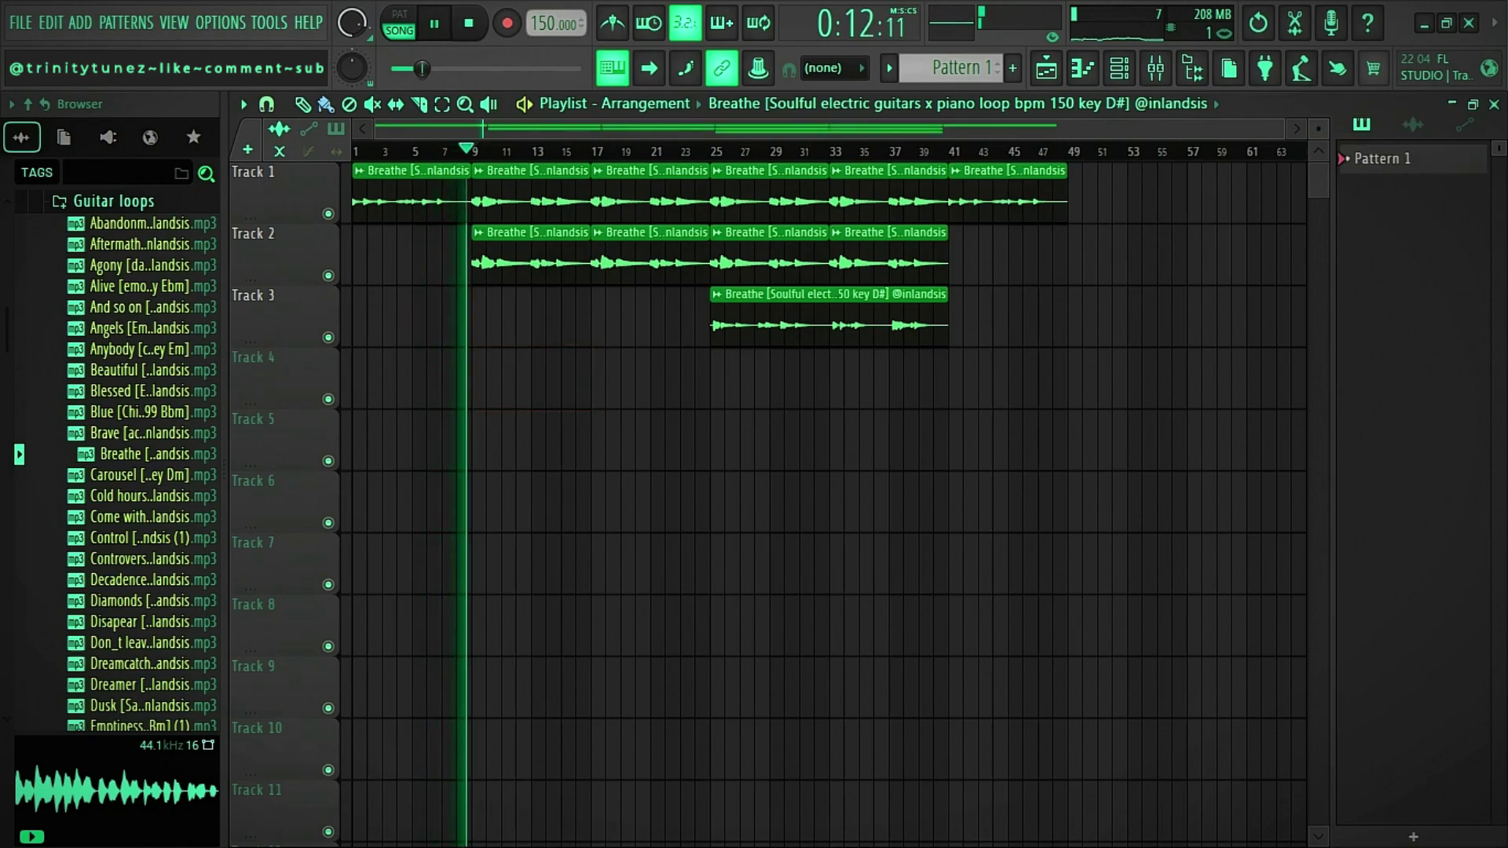
left_click(1400, 158)
left_click(463, 357)
left_click(598, 357)
left_click(717, 357)
left_click(836, 357)
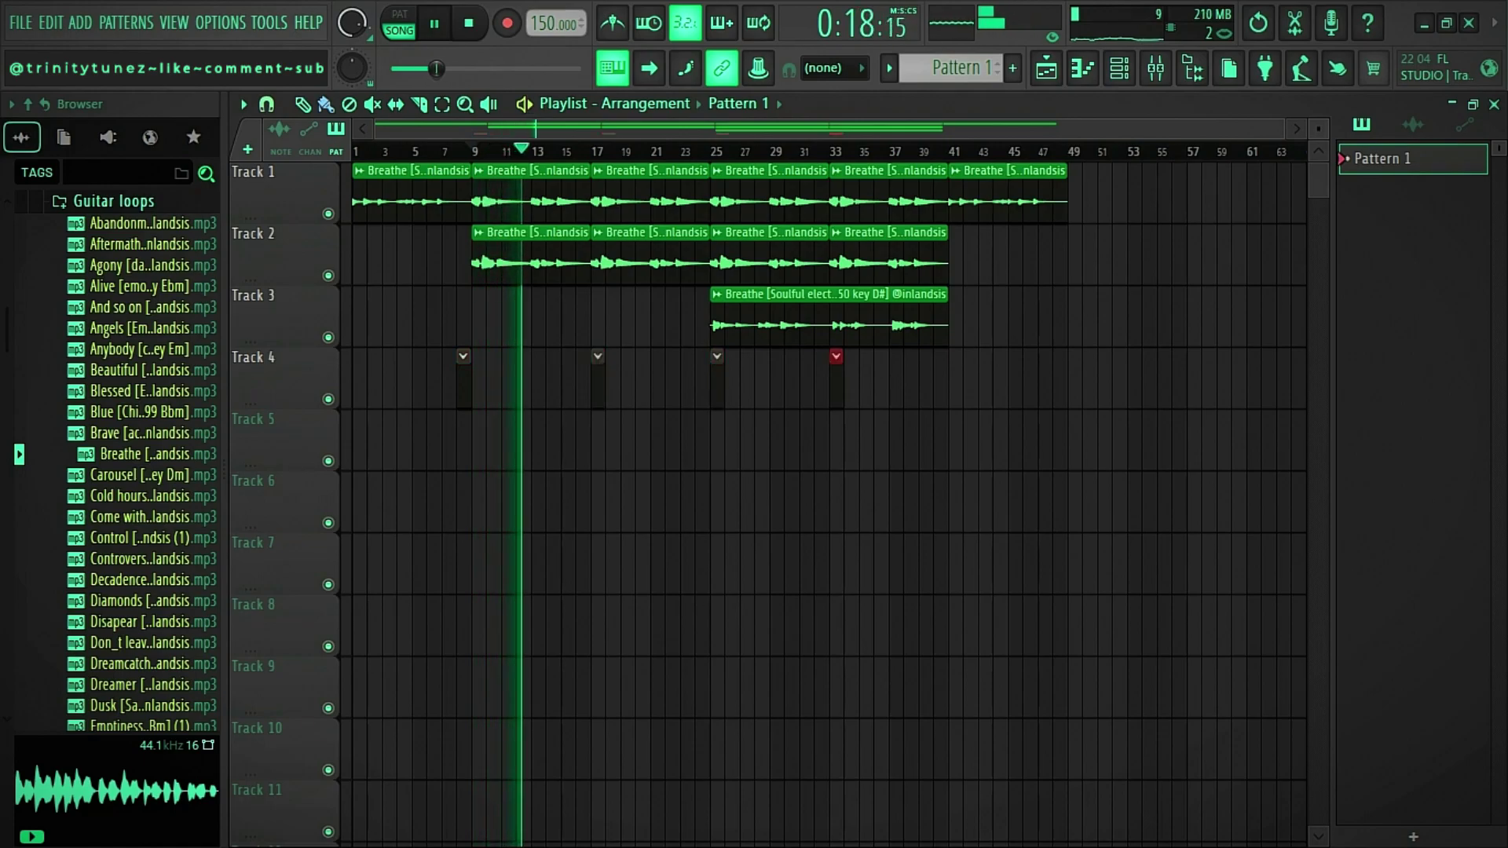
left_click(955, 358)
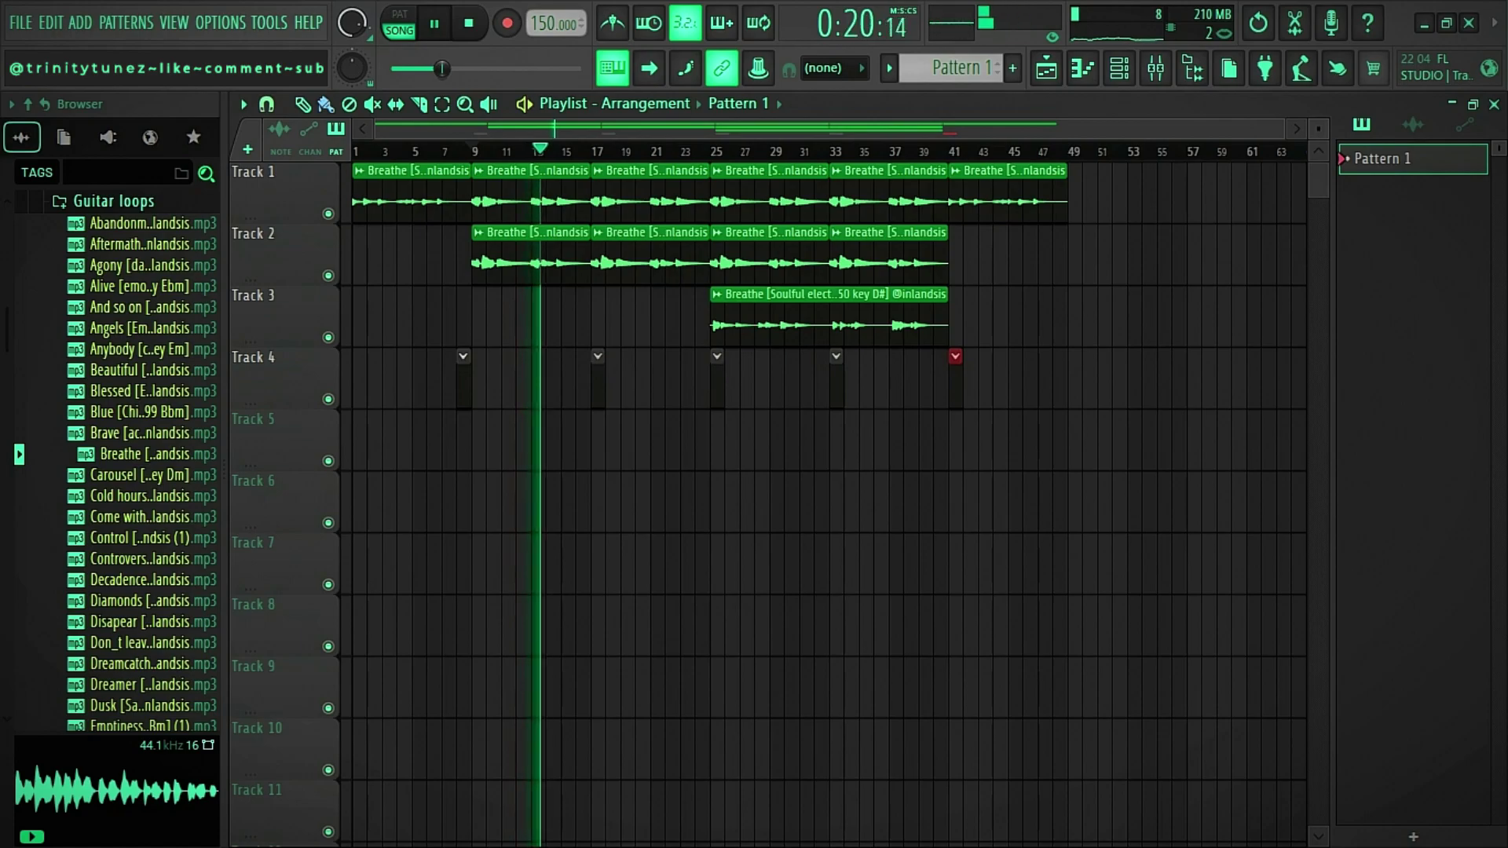
Collapse the browser folders, search for "snaps" and audition the SnapStar samples.
left_click(27, 105)
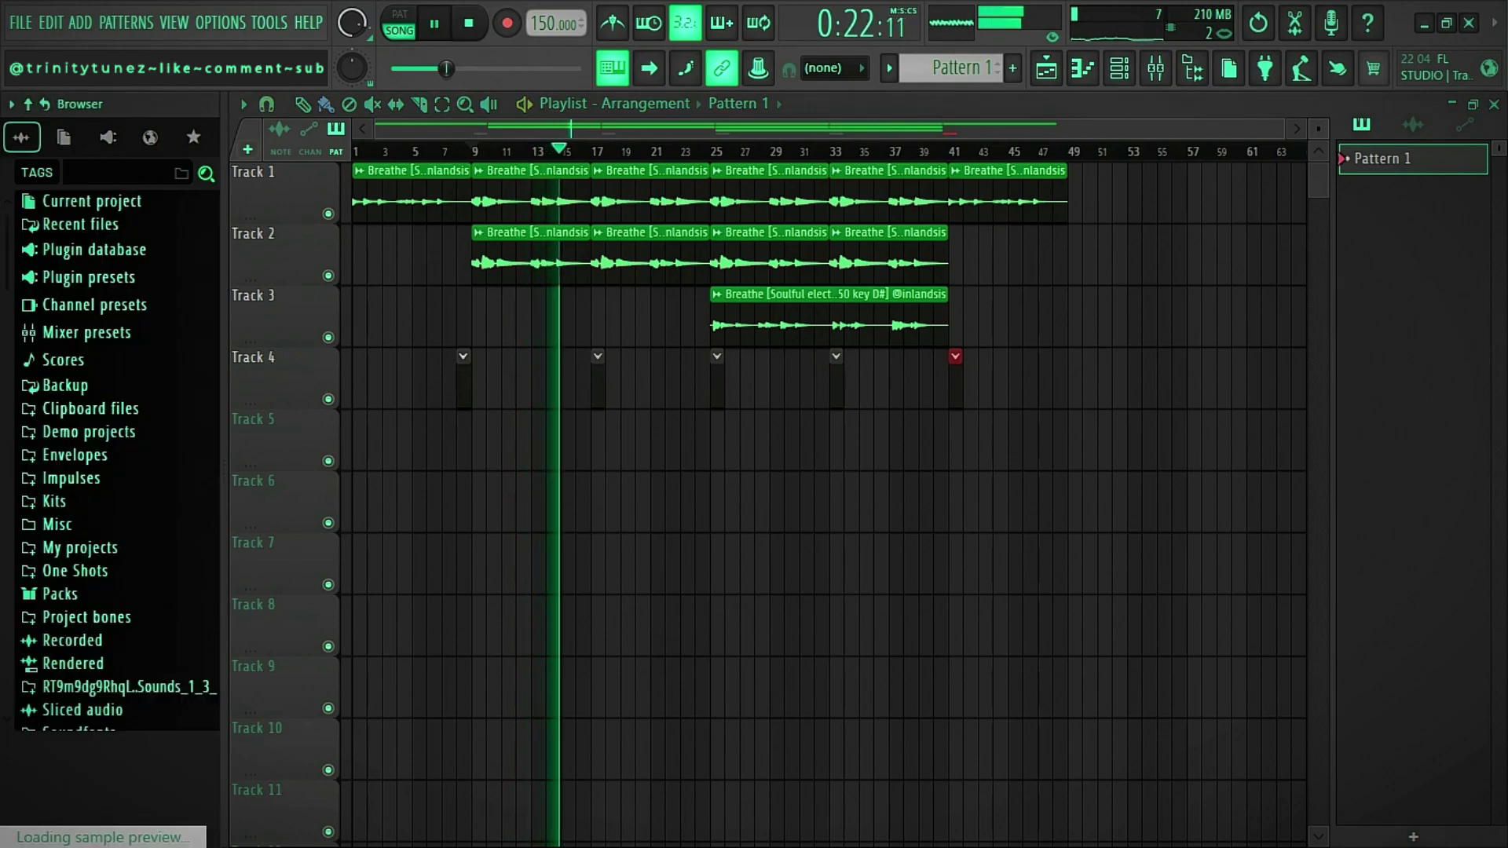
left_click(118, 172)
type("snaps")
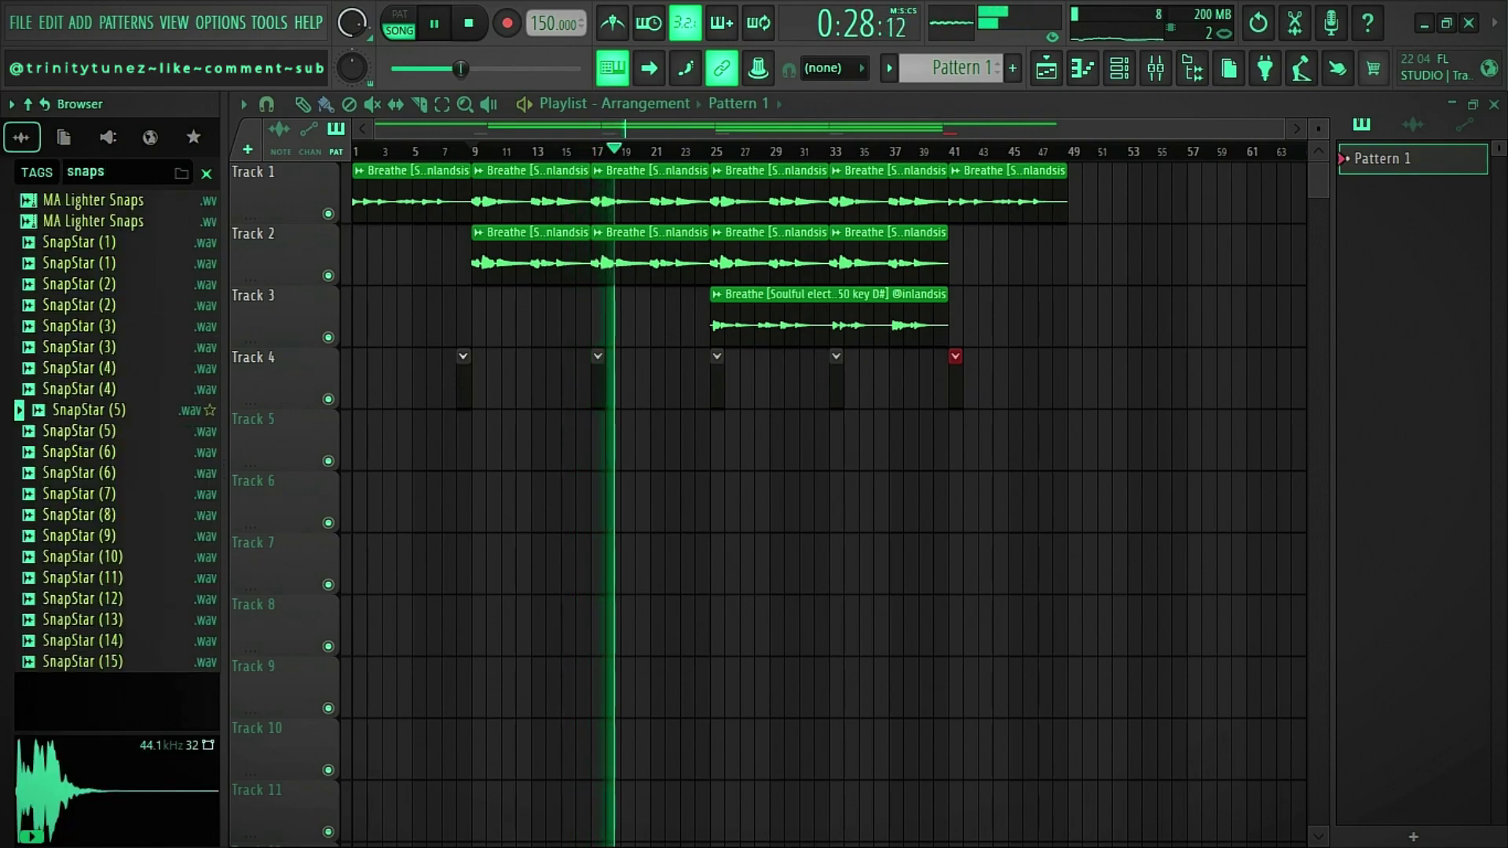
left_click(118, 473)
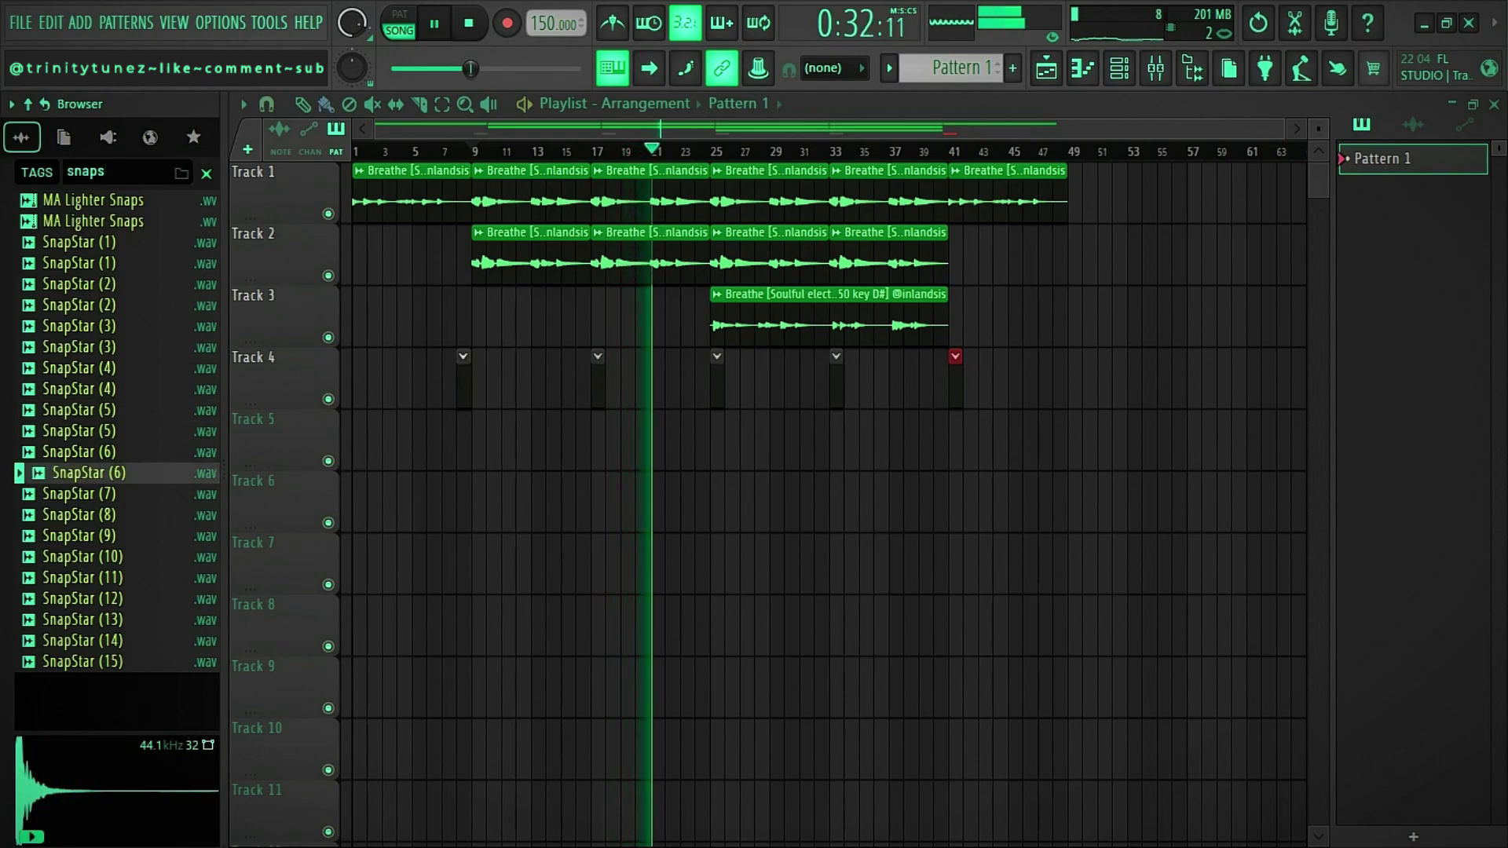
Broaden the sample search to "snap" and audition the sounds near the end of the list, stopping on SnapStar (14).
key("BackSpace")
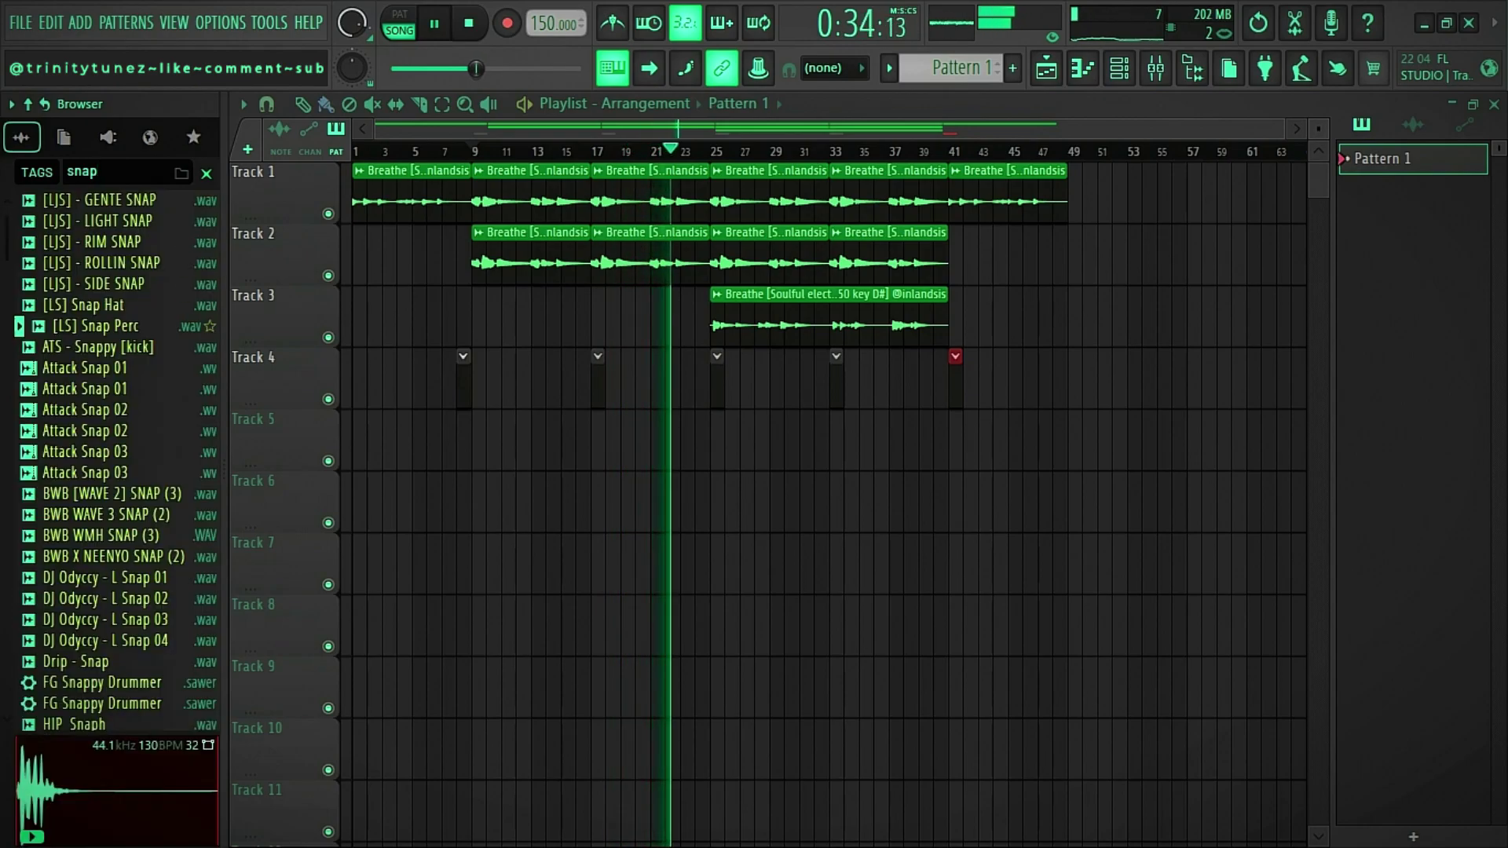
scroll(118, 459, "down", 20)
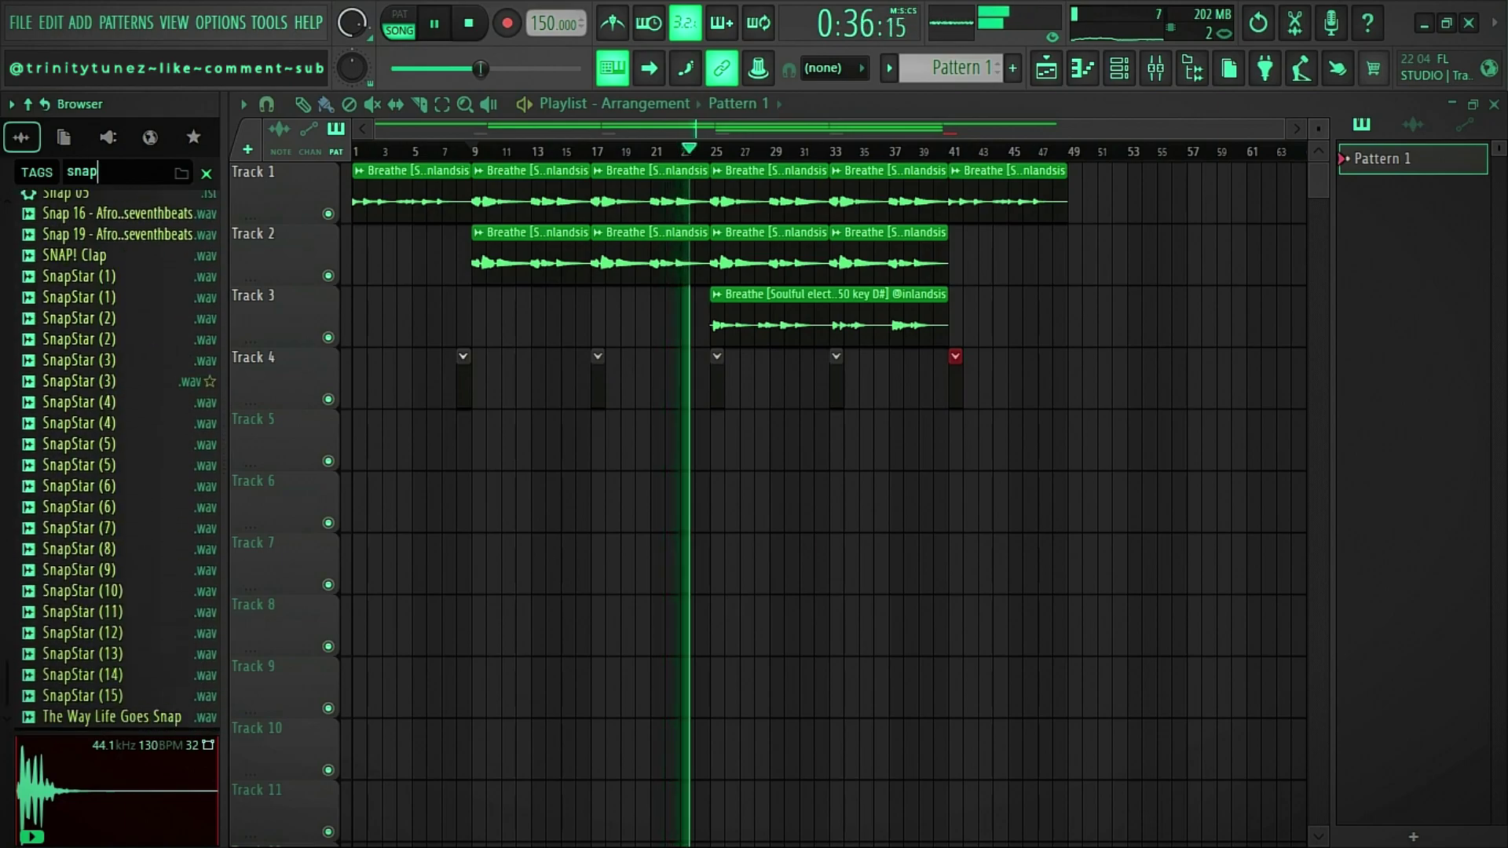
left_click(118, 718)
key("Up")
key("Up")
key("Up")
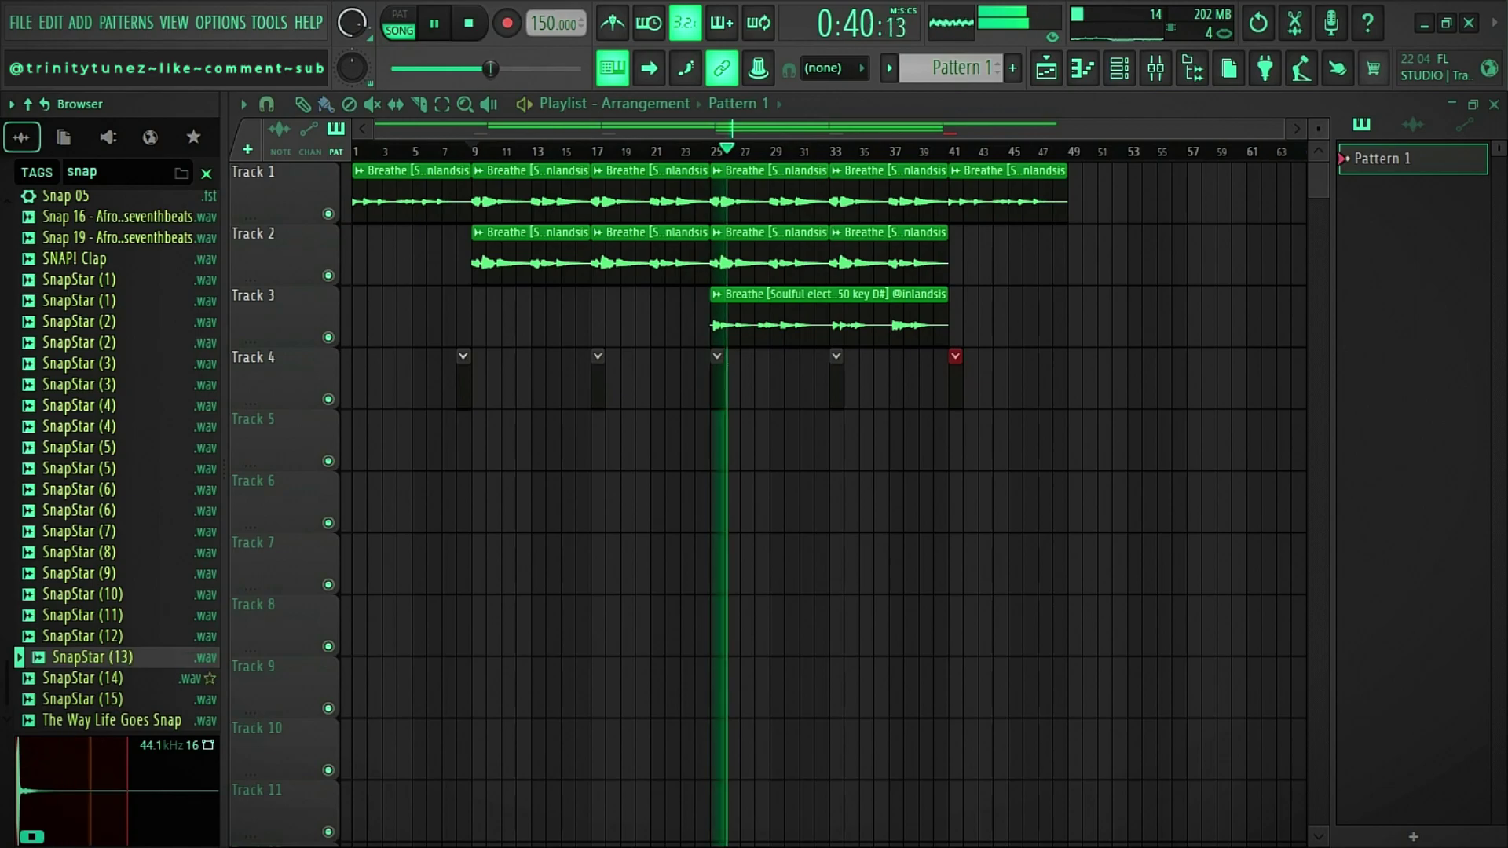
key("Down")
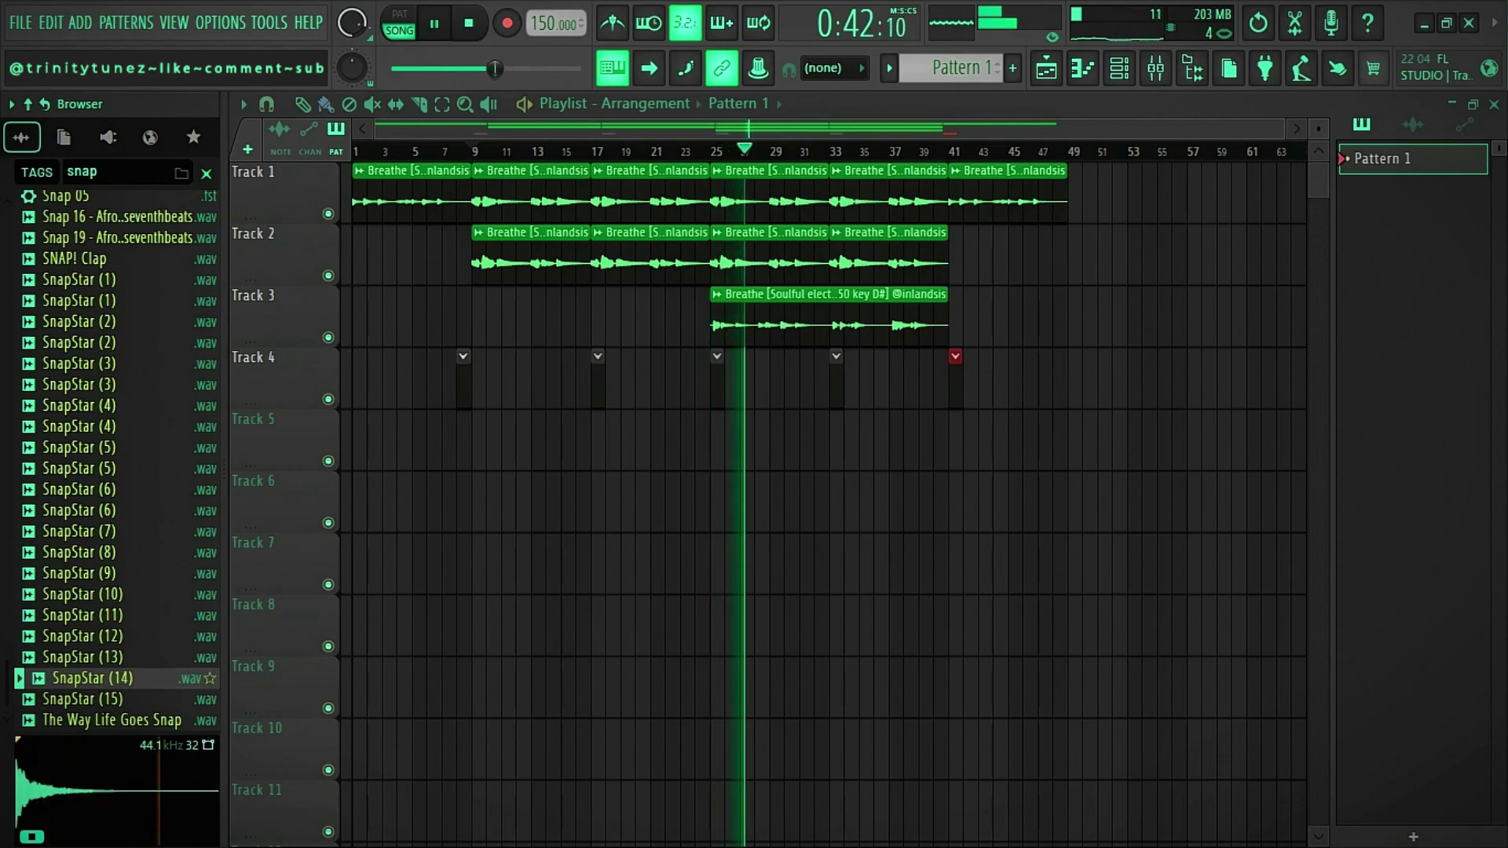
Load the SnapStar (14) sample into a new channel.
right_click(102, 678)
left_click(172, 446)
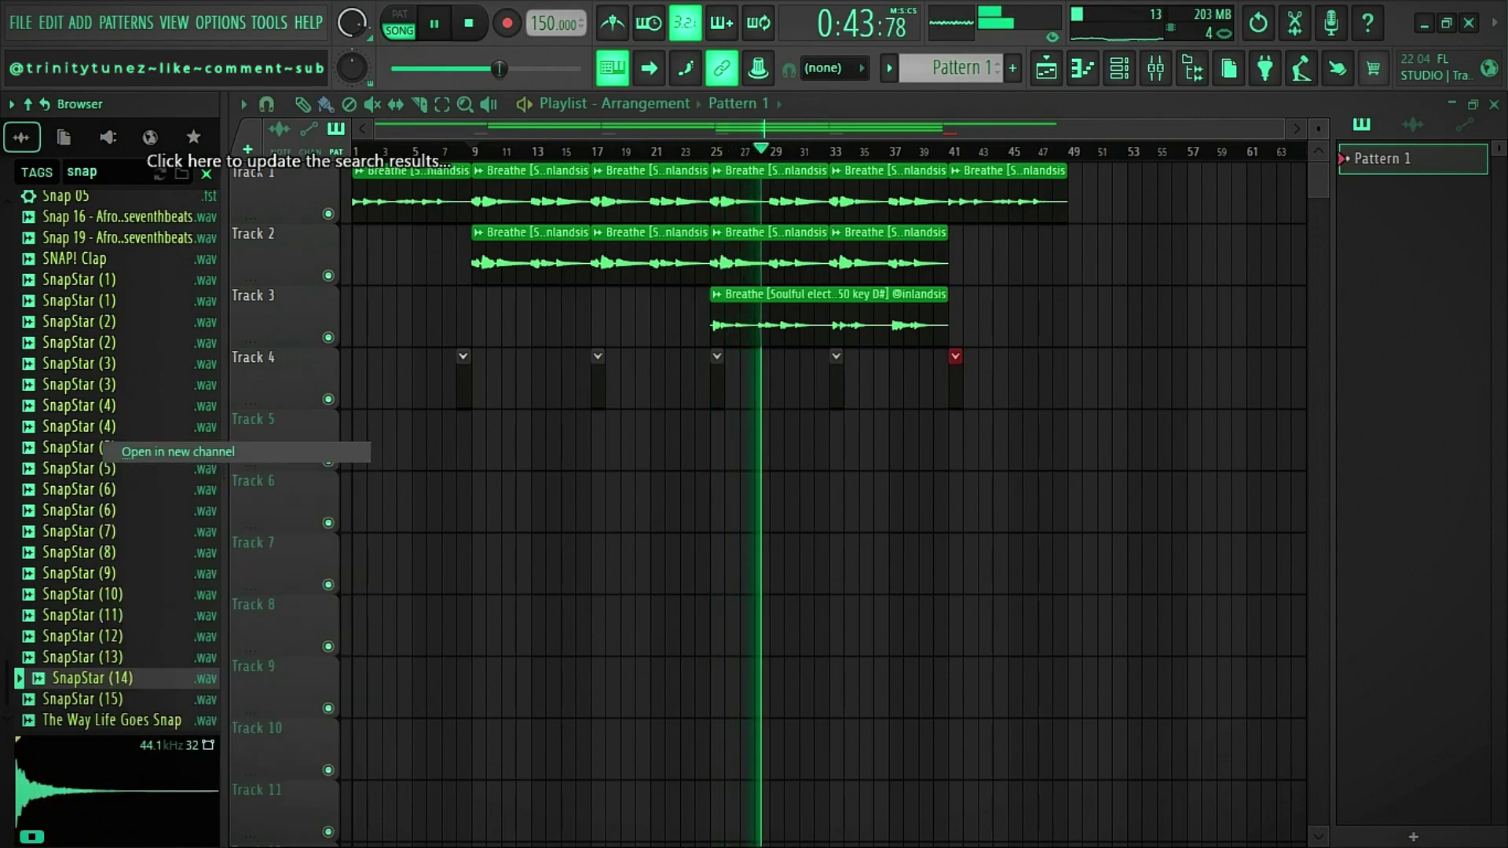
left_click(707, 203)
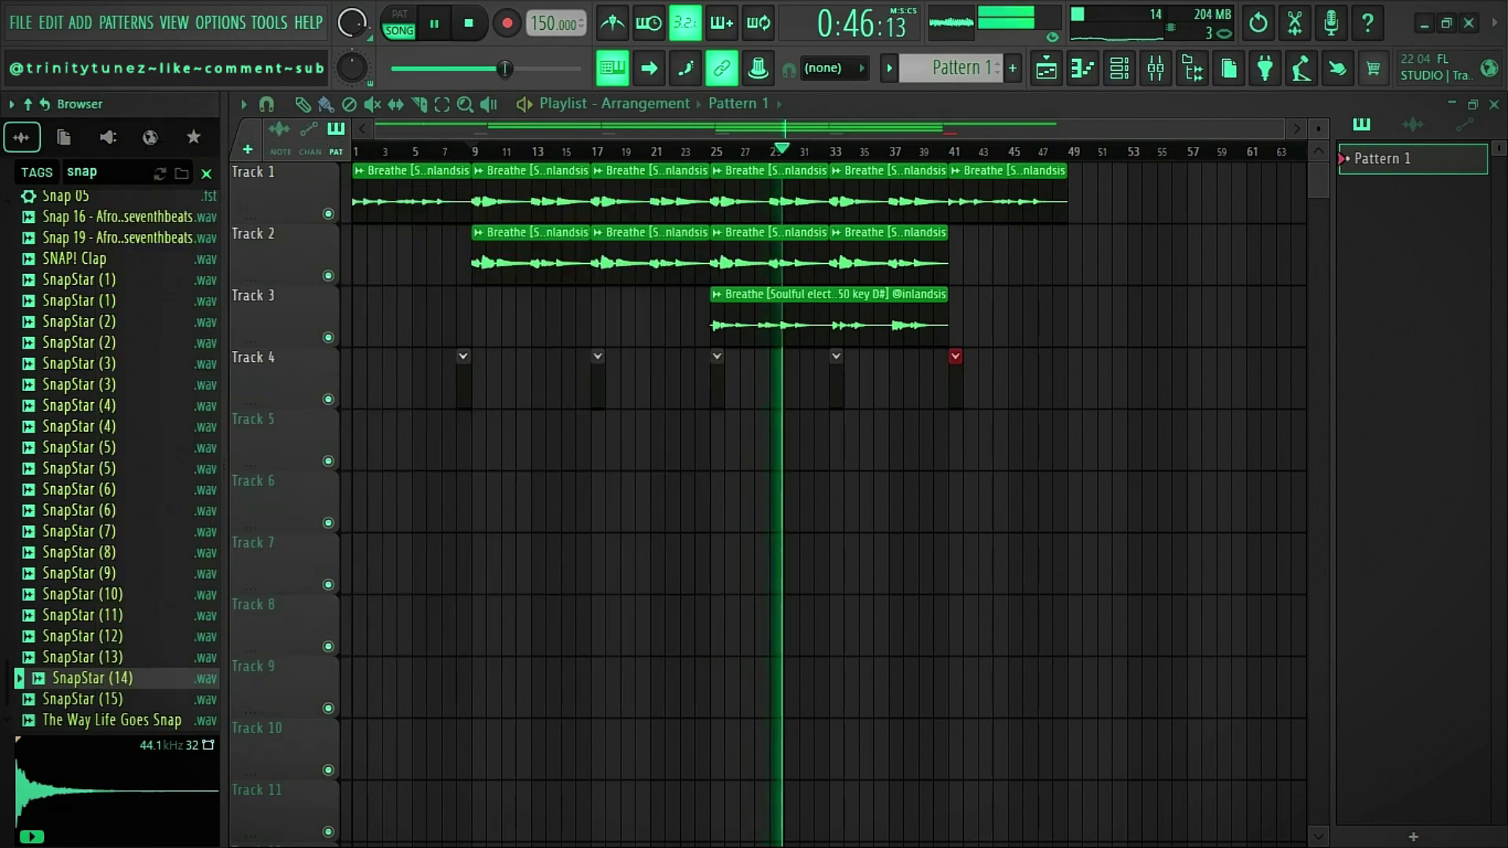
Add a SnapStar (14) hit on step 9 of Pattern 1, move the first Track 4 pattern clip to bar 9 and play from there.
key("F6")
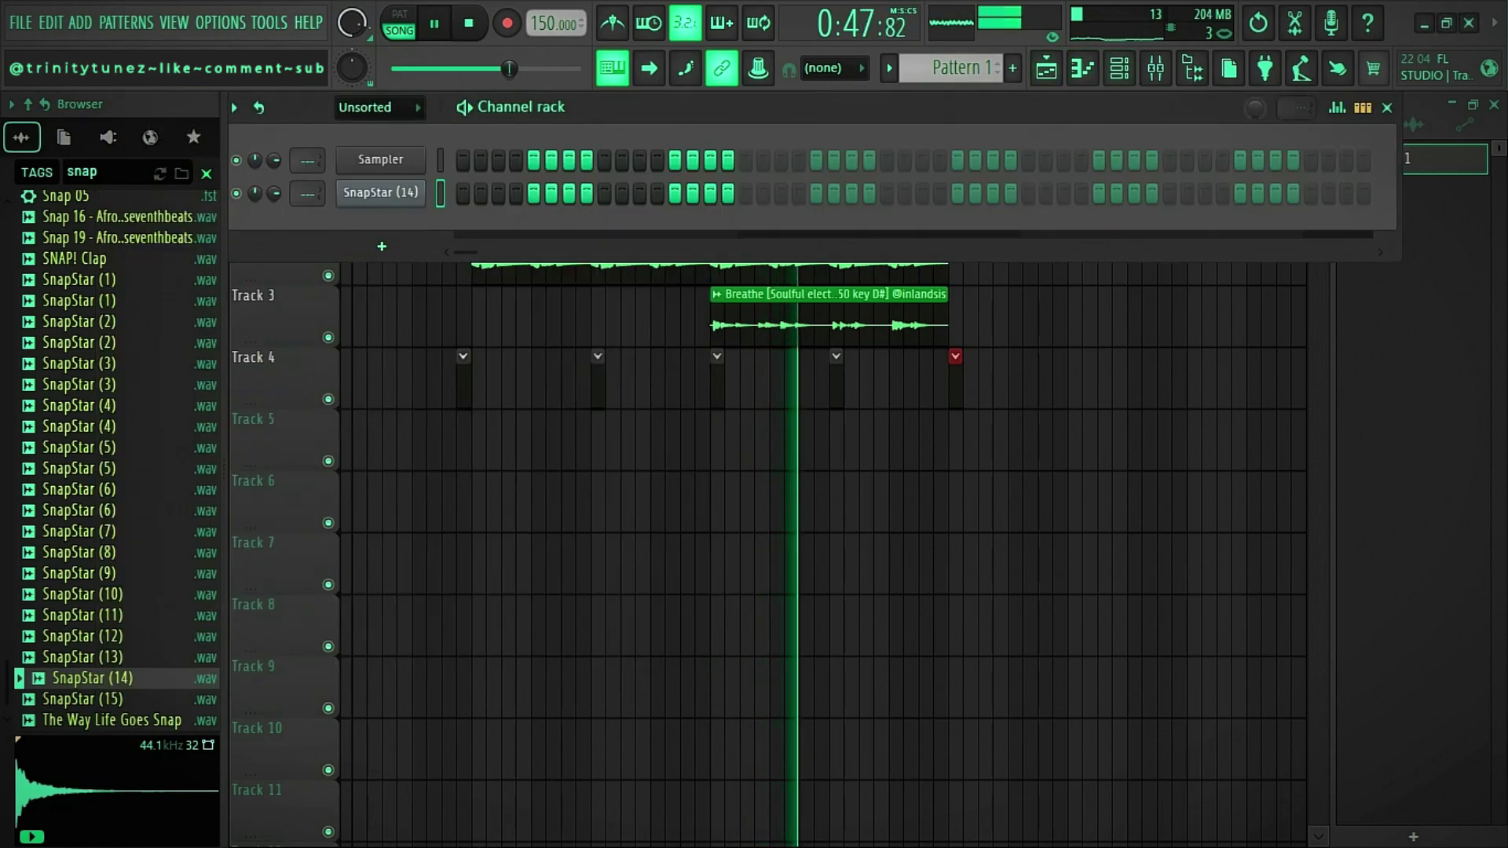
key("space")
key("space")
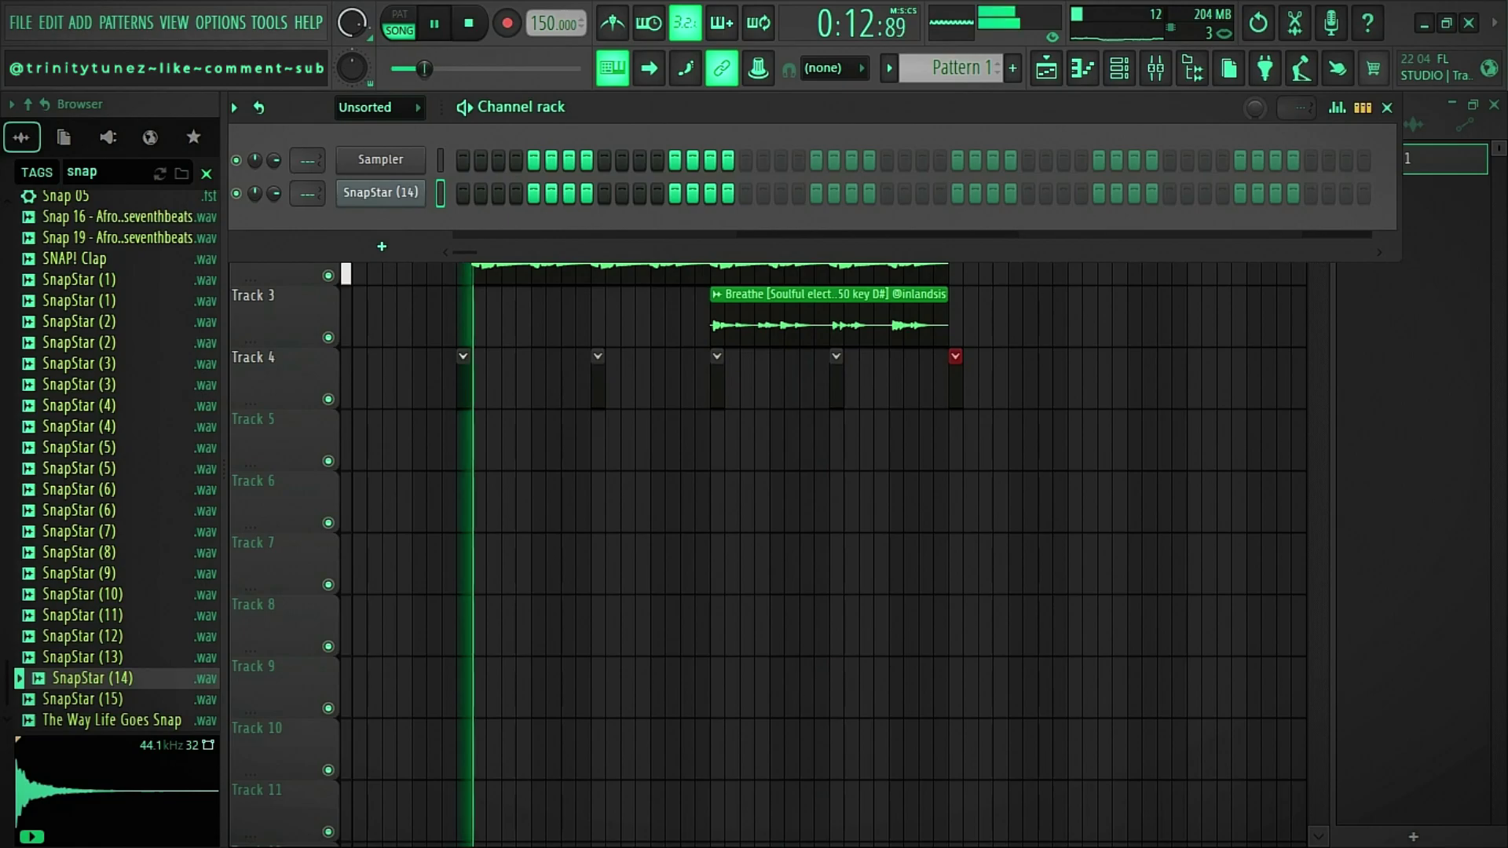
key("space")
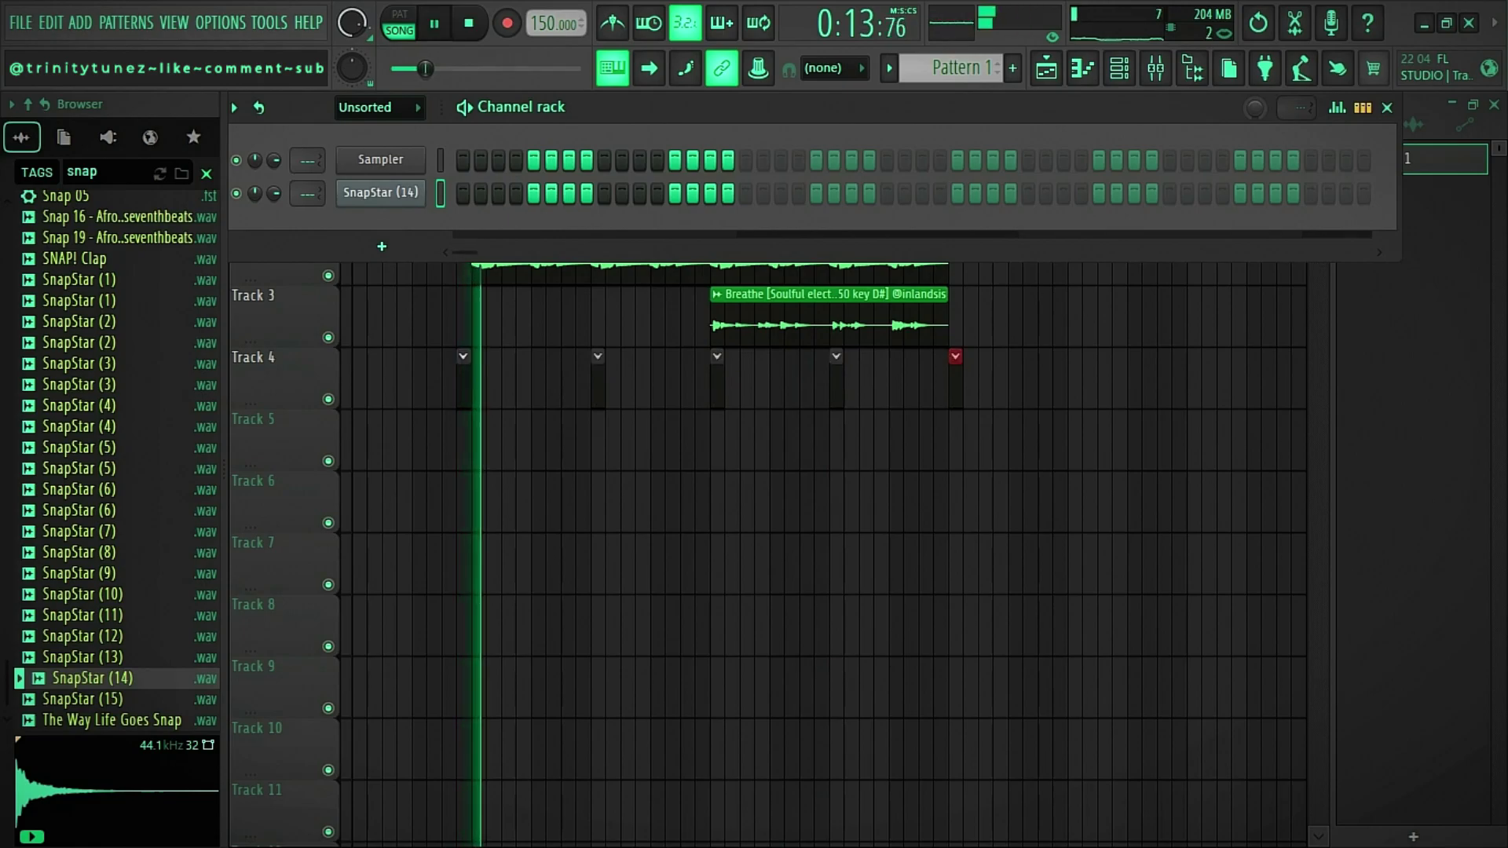
key("space")
key("space")
key("space")
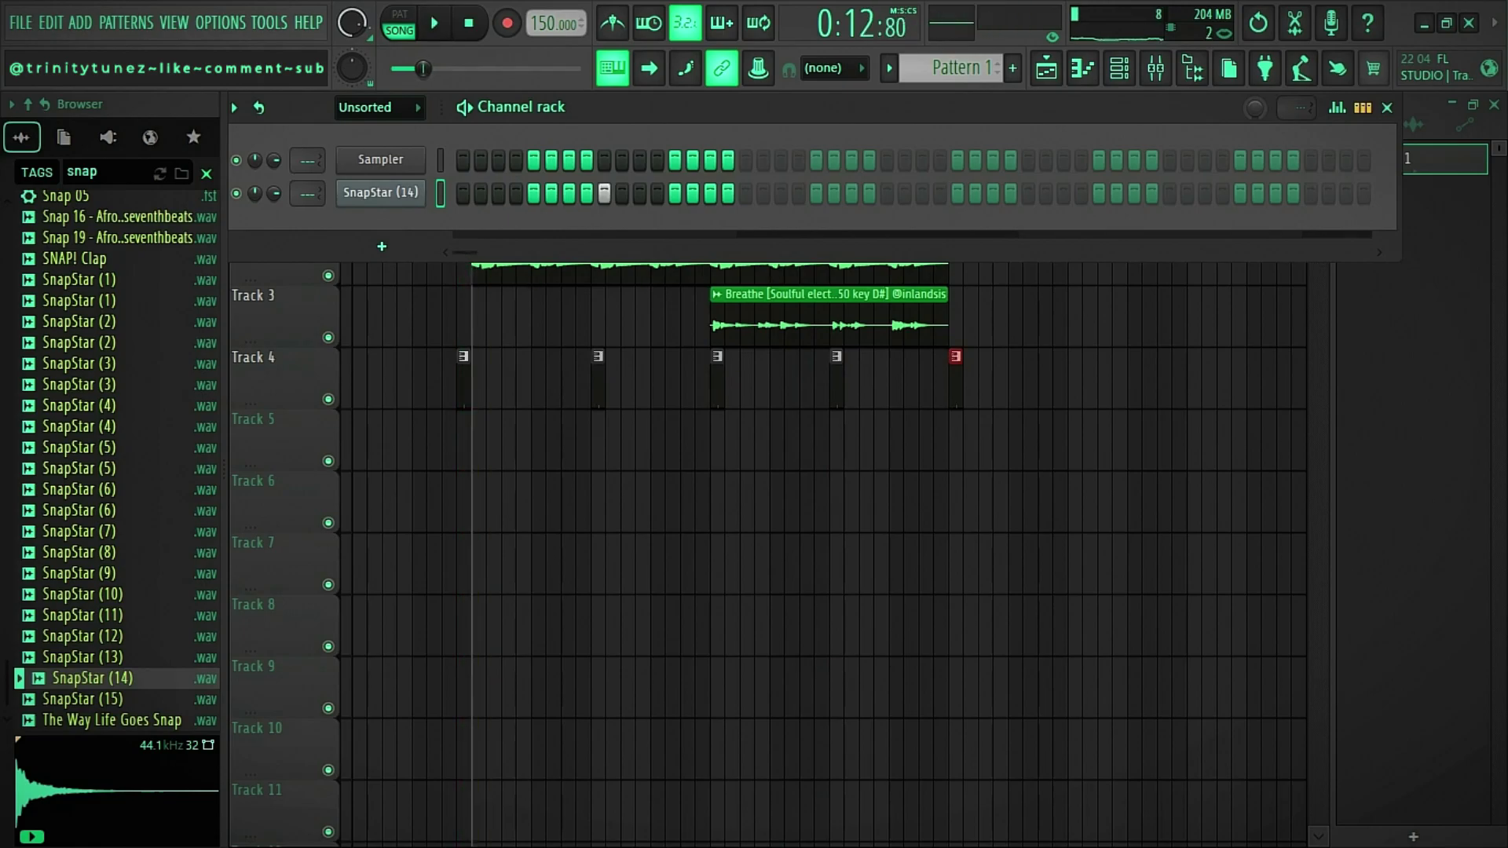
key("F6")
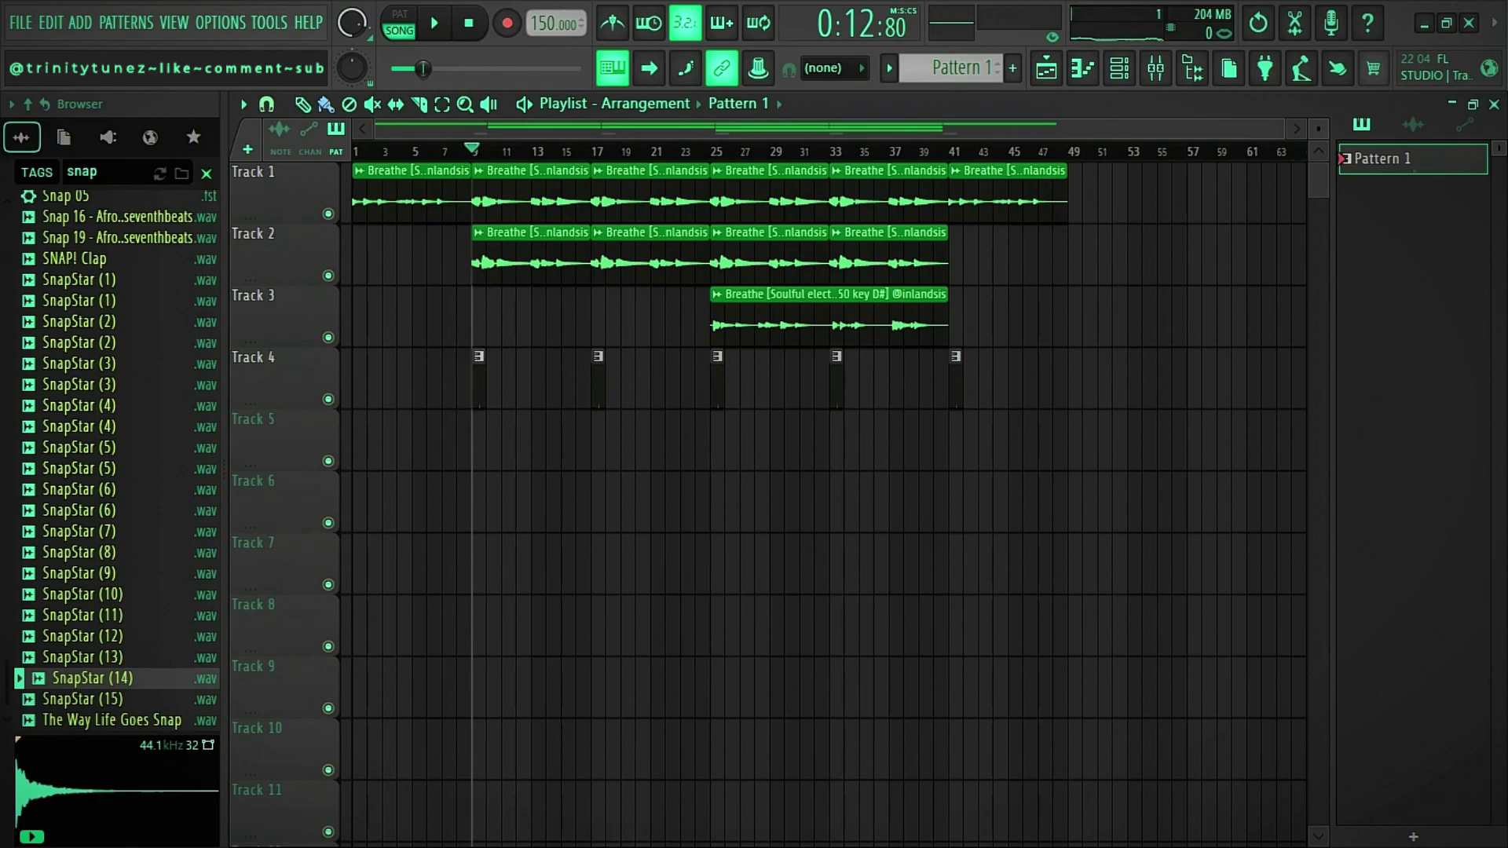
key("space")
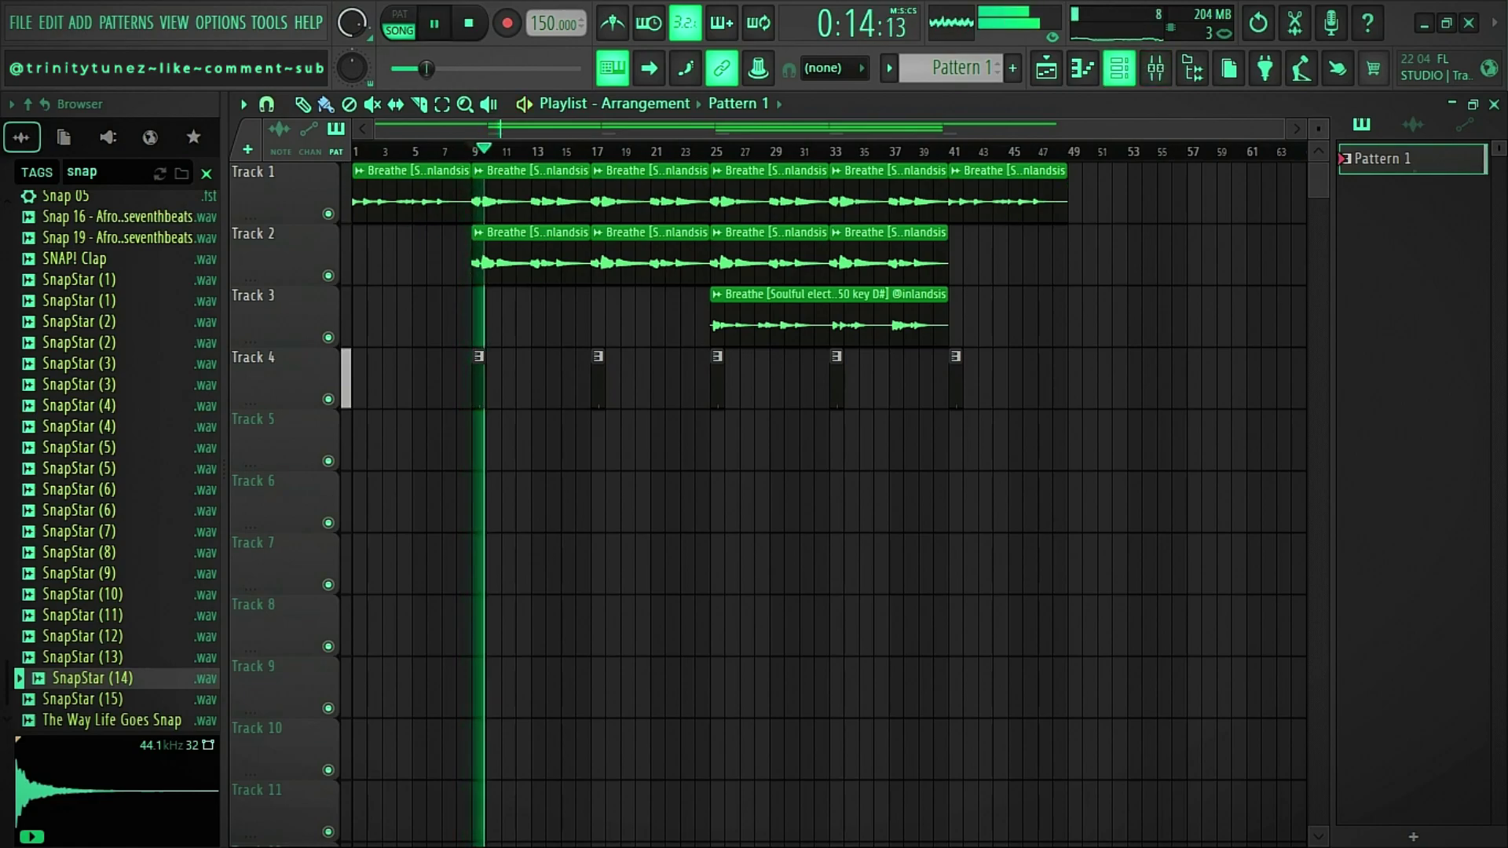
Add a SnapStar (14) hit on step 41 of Pattern 1.
key("F6")
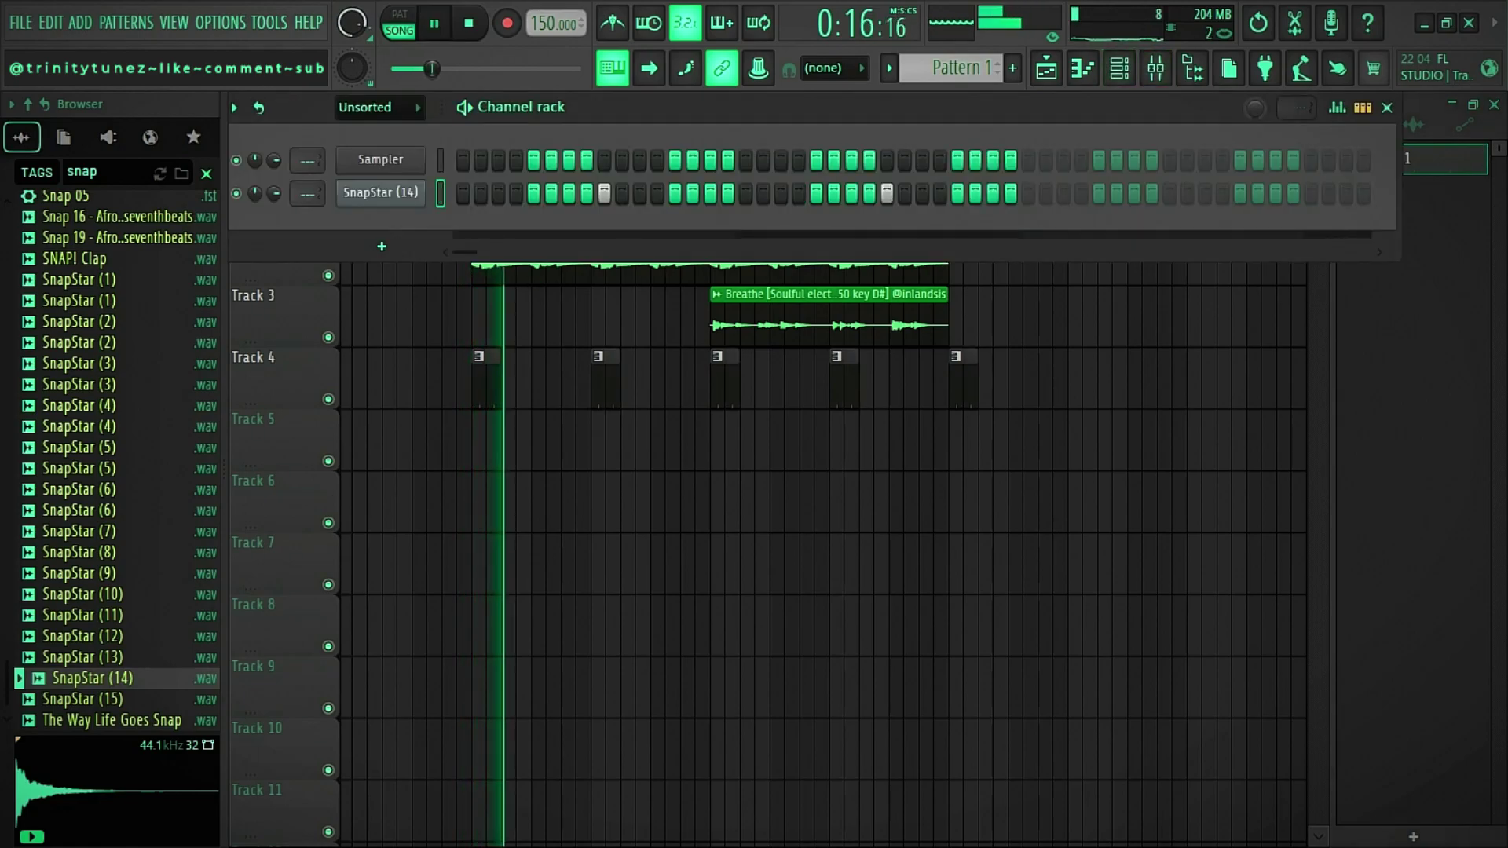
left_click(1169, 193)
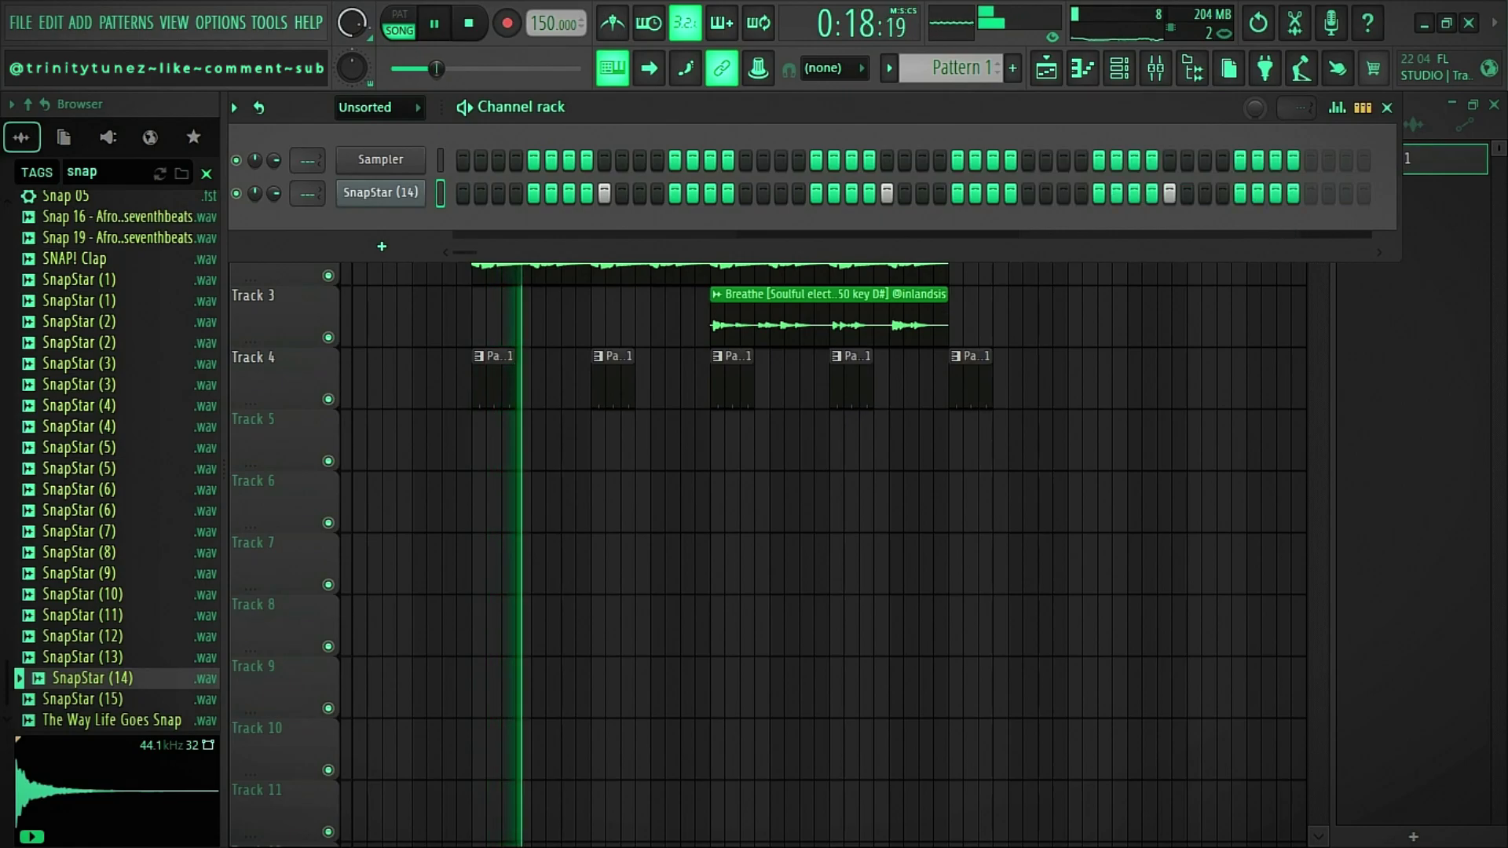
key("F6")
Rearrange the Track 4 pattern clips, removing those at bars 9 to 33, placing clips at bars 1, 5 and 45, and stop playback.
right_click(851, 381)
right_click(732, 381)
right_click(612, 381)
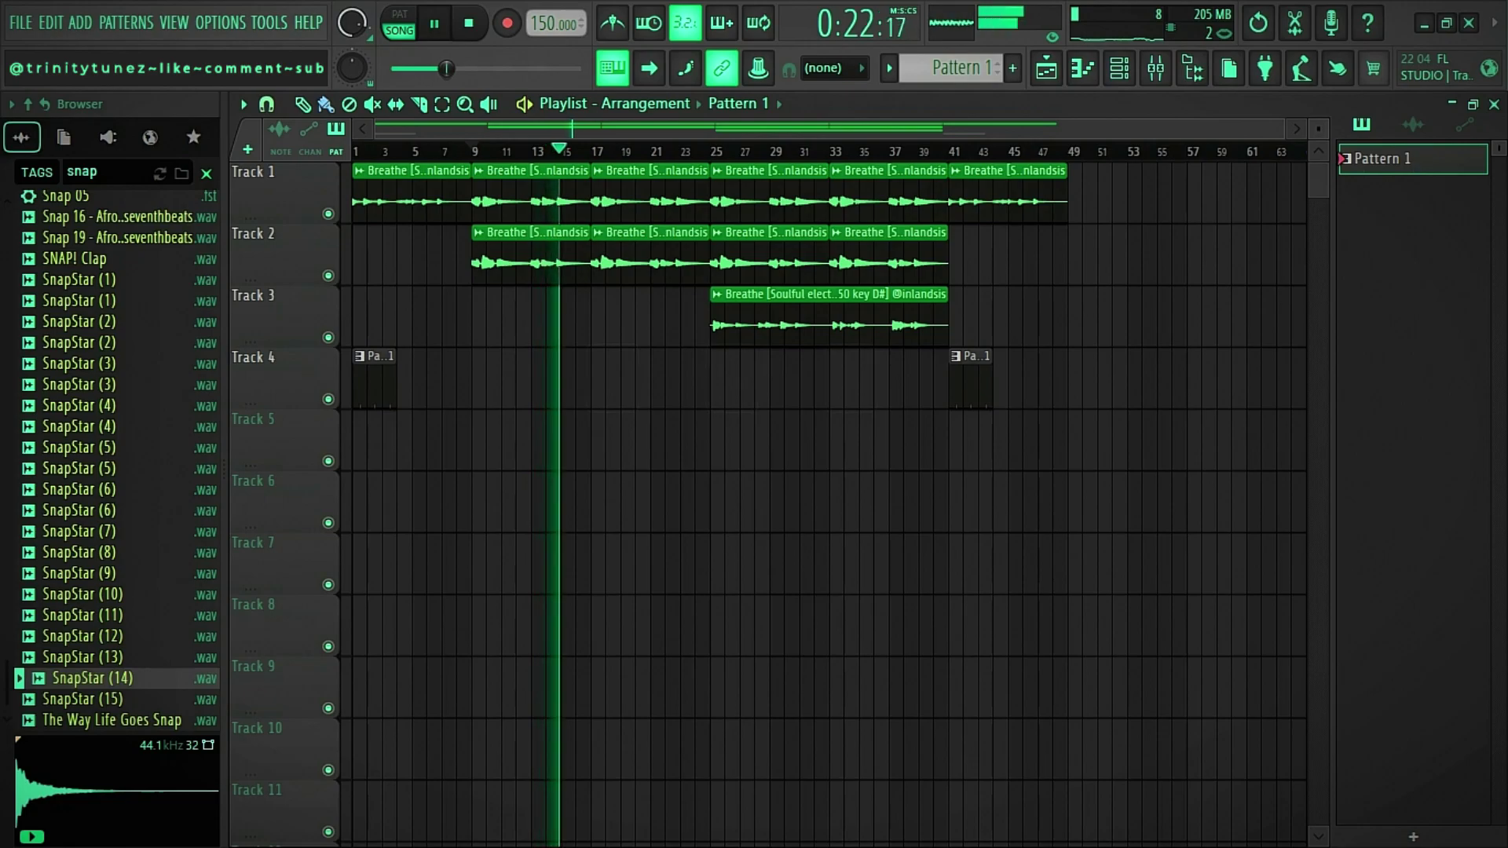
left_click_drag(375, 380, 435, 380)
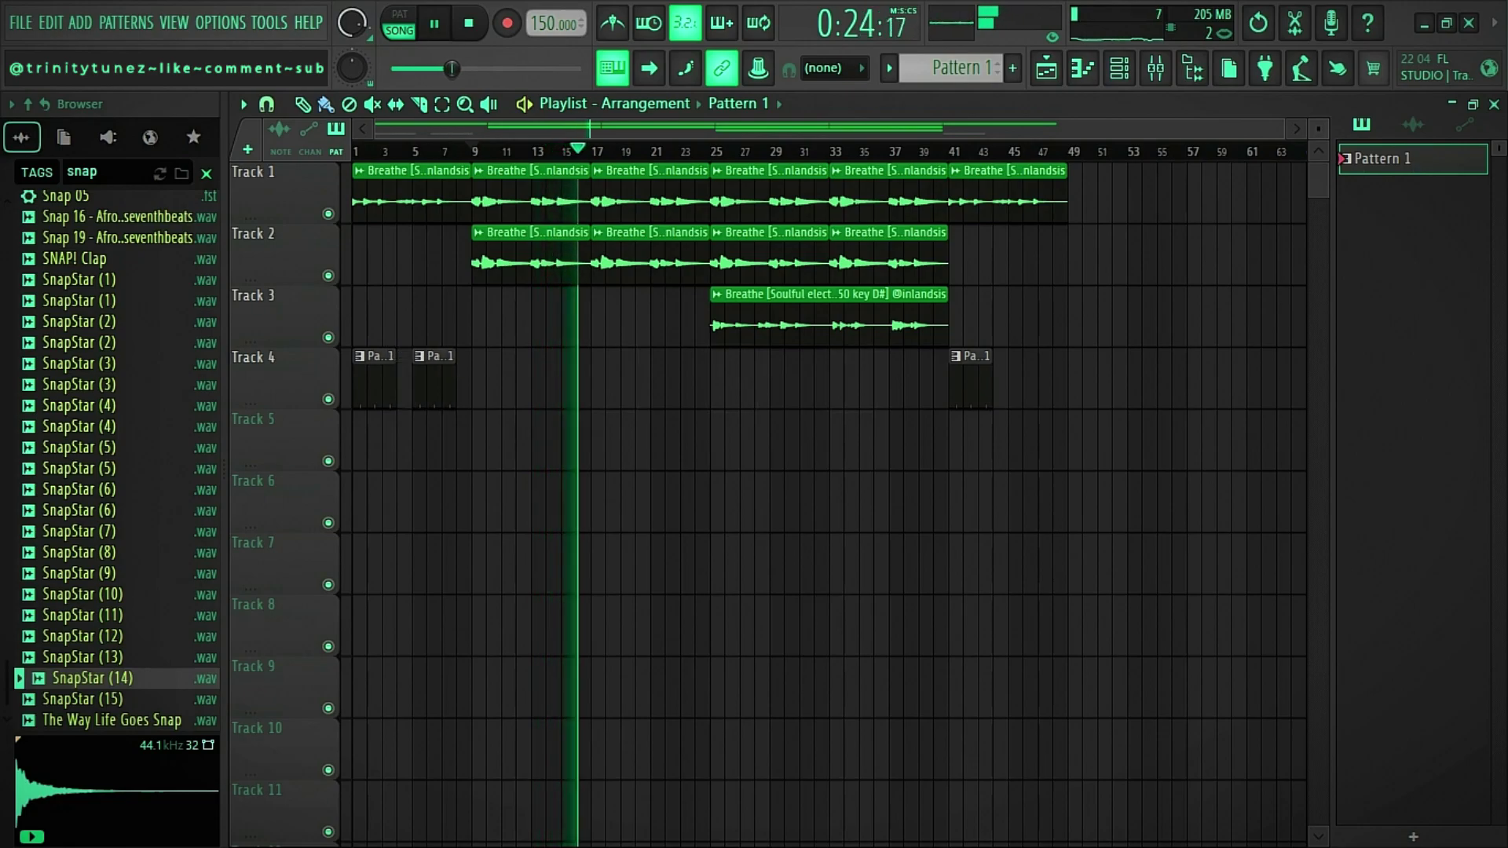
left_click_drag(971, 381, 1030, 380)
key("space")
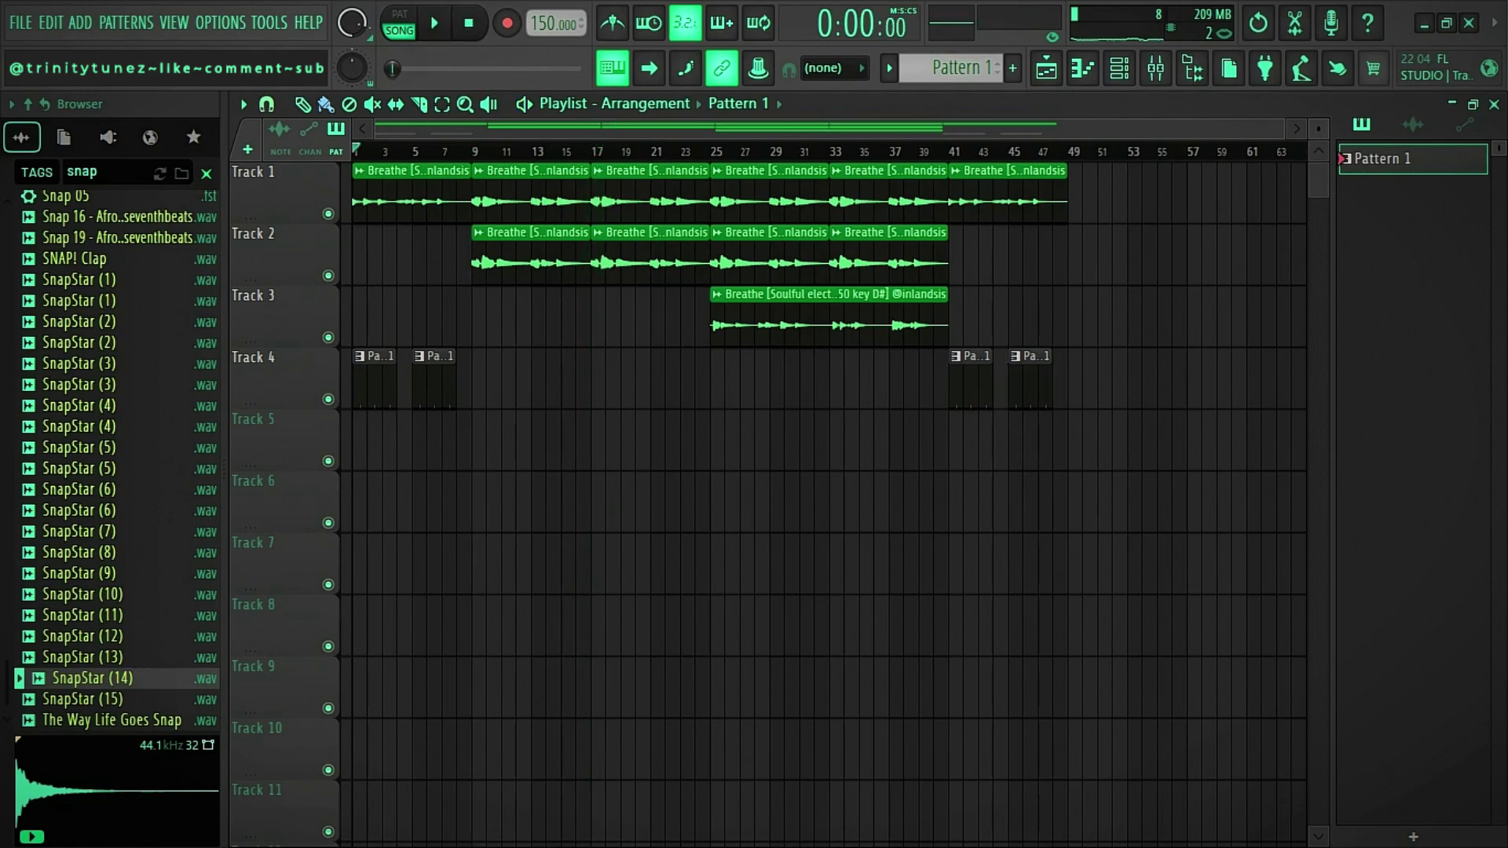
Play the arrangement from the start and add a SnapStar (14) hit on step 57 of Pattern 1.
key("space")
key("F6")
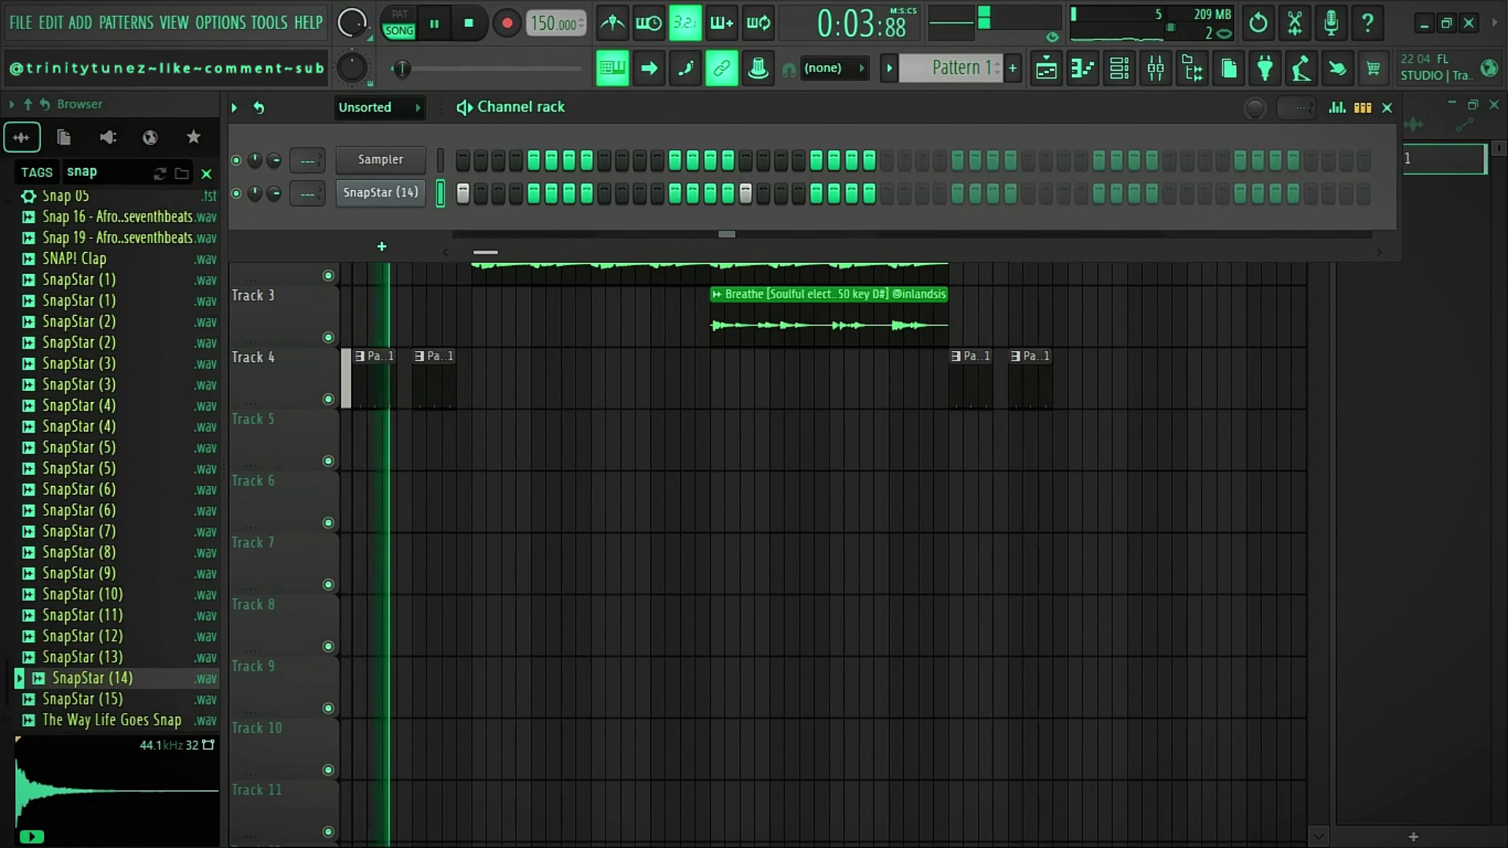
left_click(1028, 193)
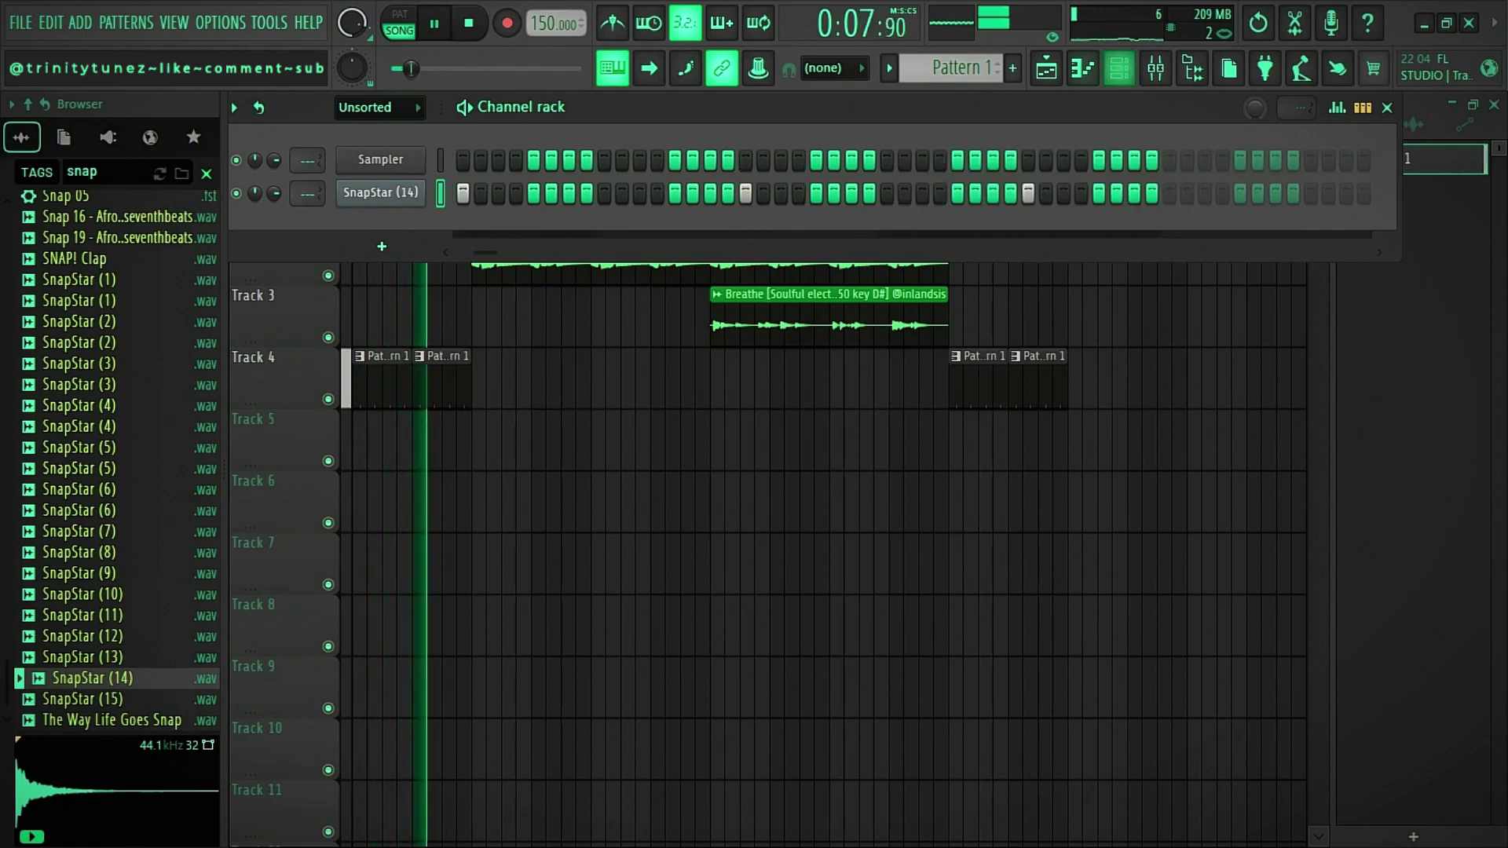
Normalize the SnapStar (14) sample and close its channel settings.
left_click(381, 193)
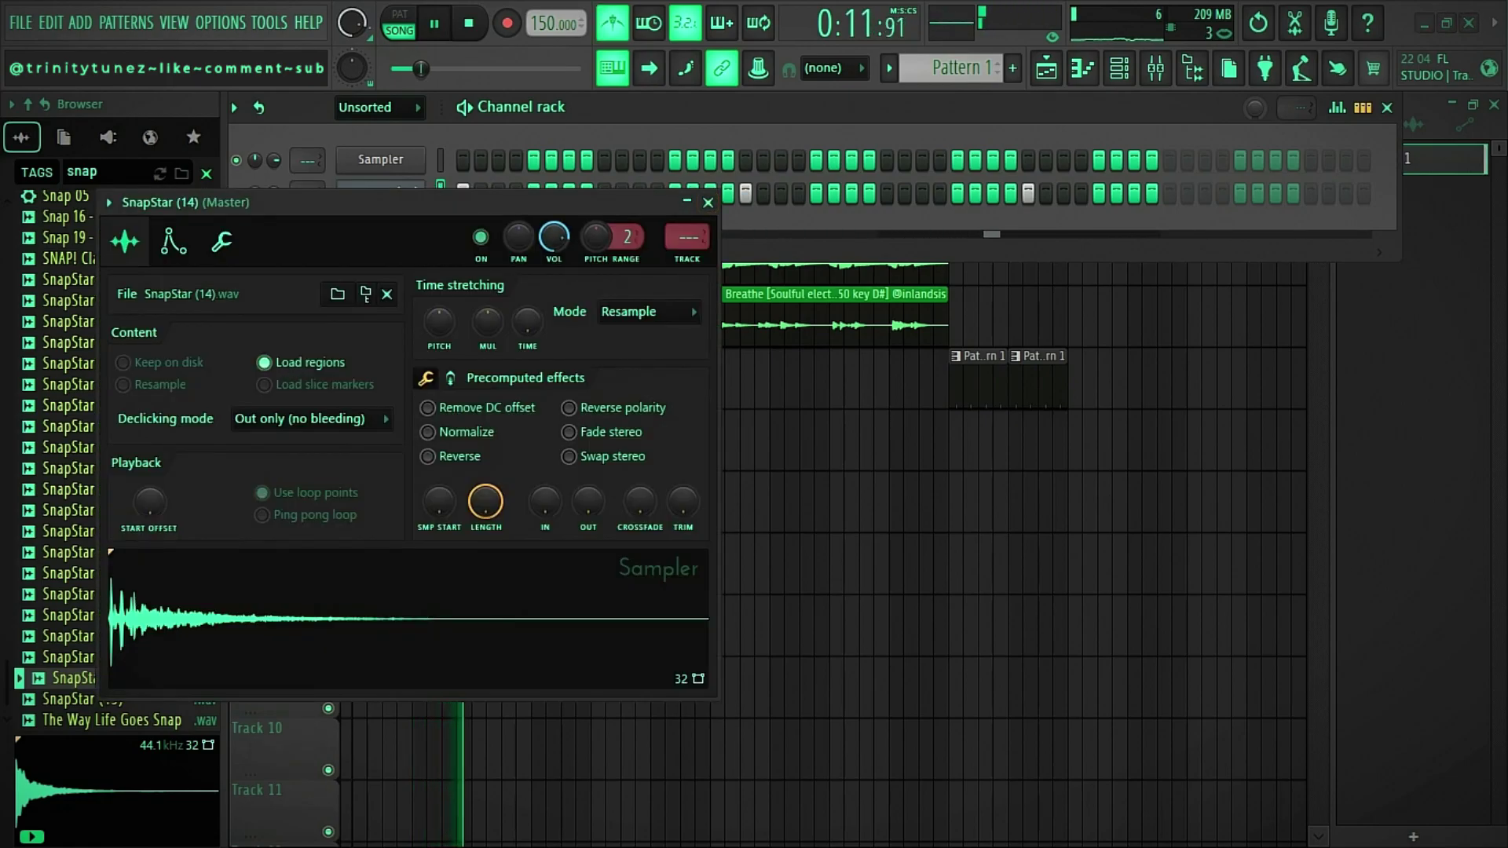
left_click(428, 432)
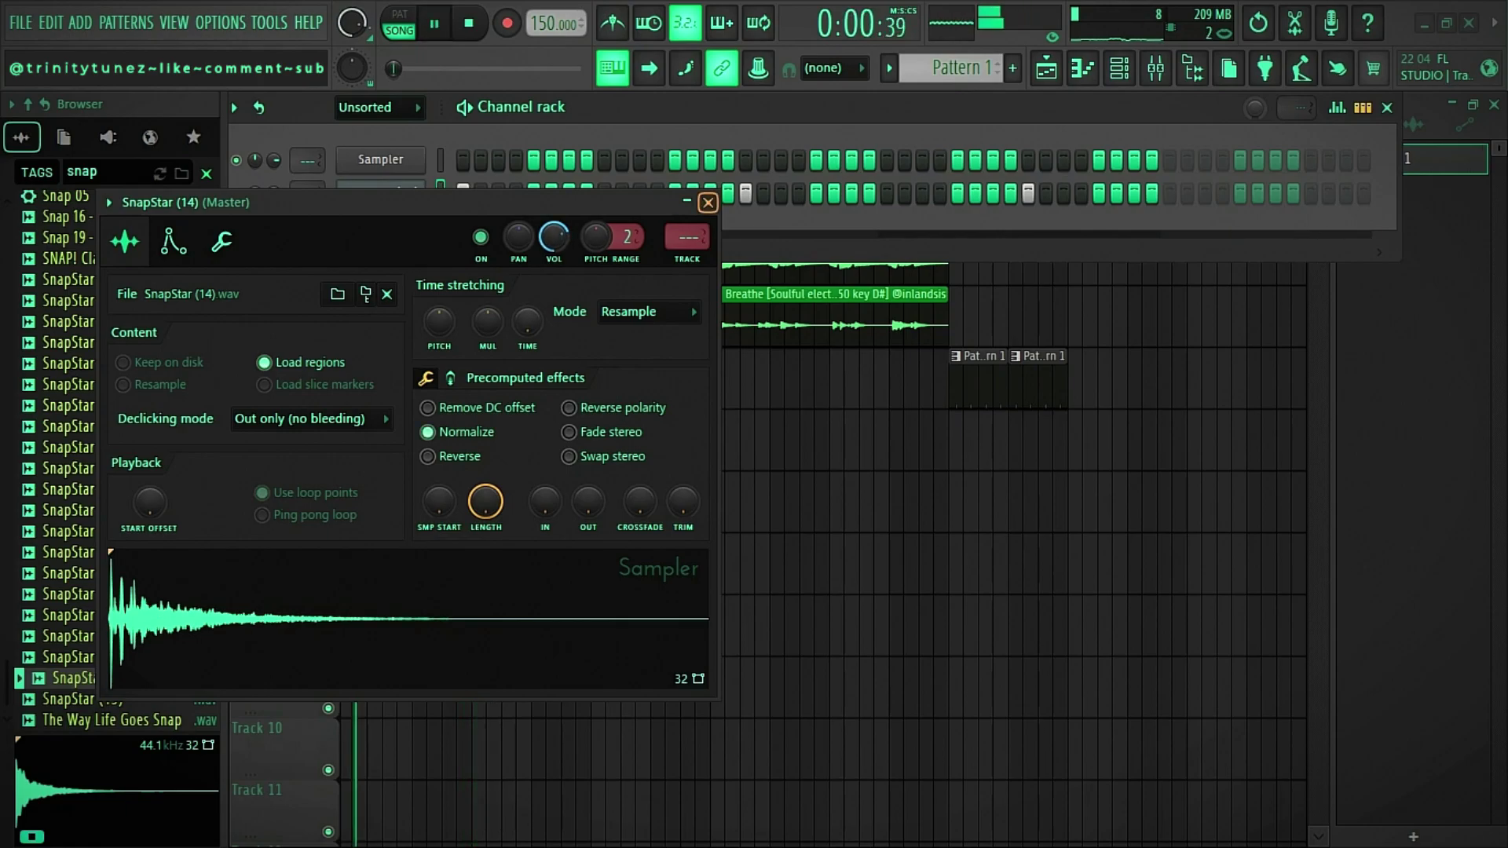
left_click(708, 203)
Audition the SnapStar (5) and (6) samples and load the first SnapStar (6) into a new channel.
left_click(87, 489)
left_click(86, 447)
left_click(87, 469)
left_click(86, 489)
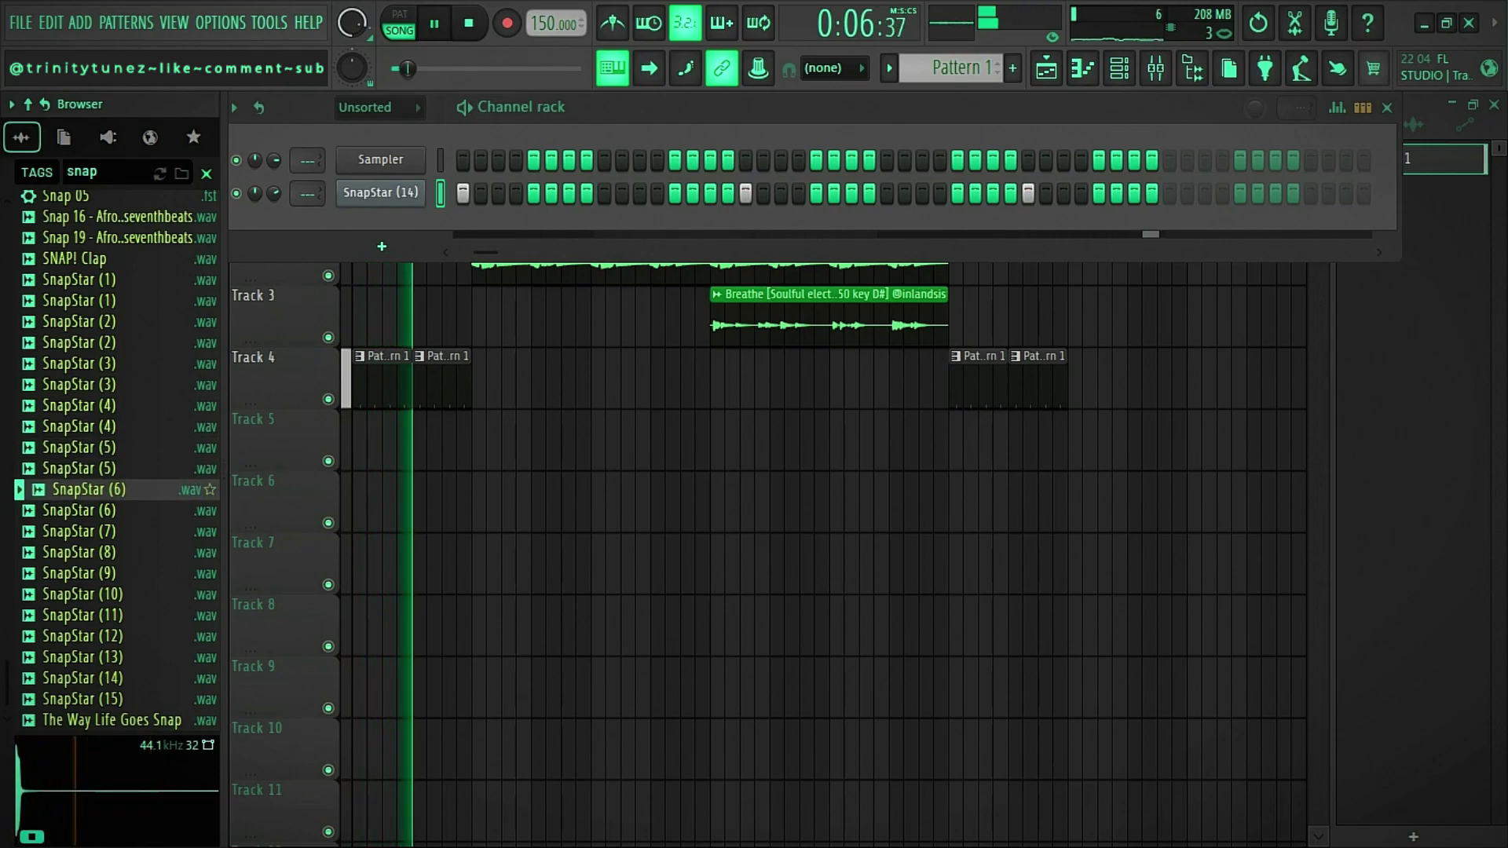
right_click(95, 489)
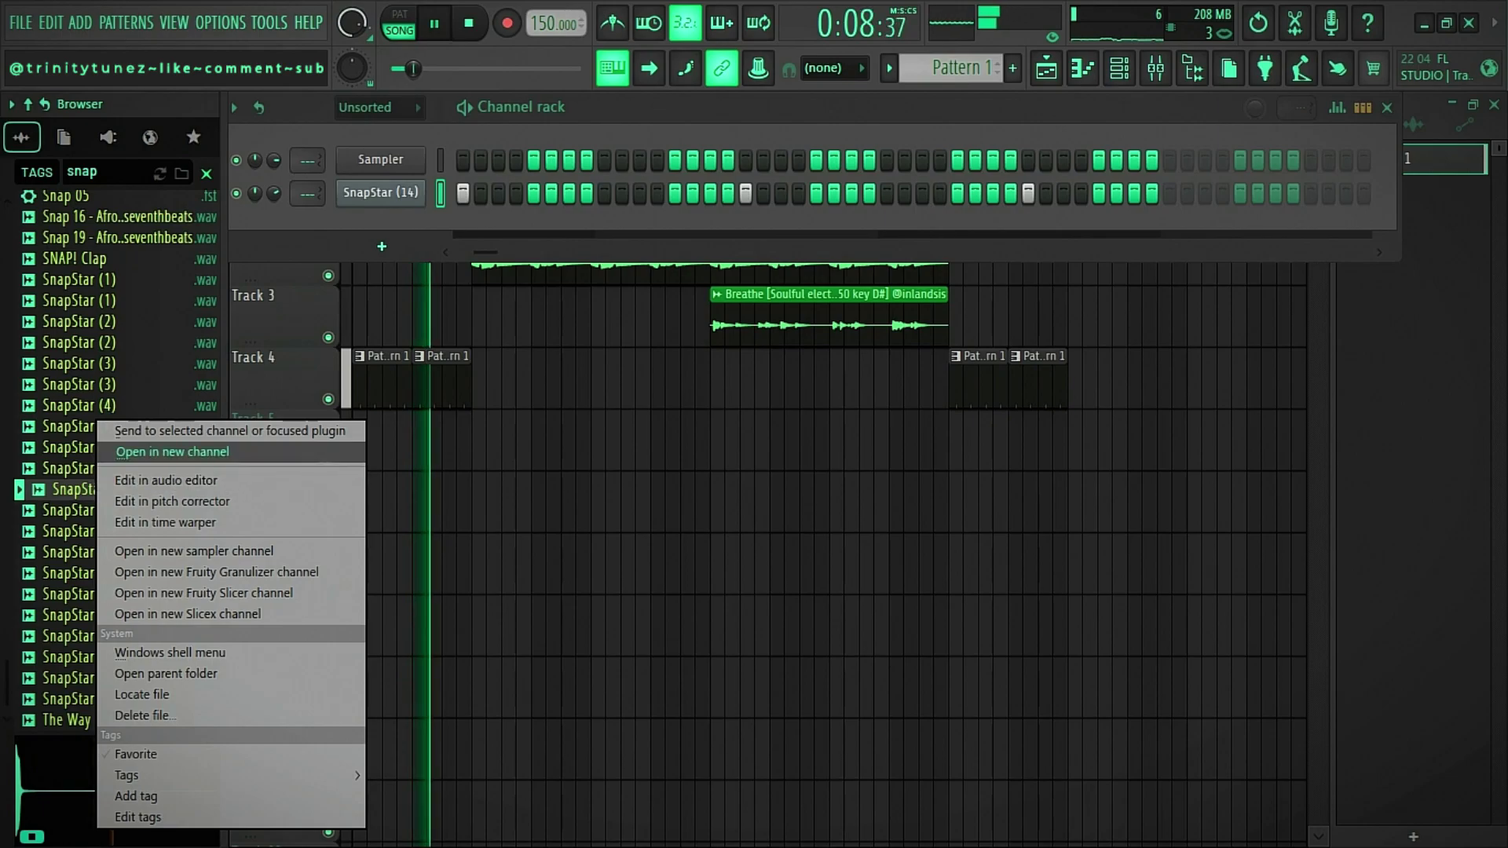
left_click(171, 452)
Copy the SnapStar (14) steps onto the SnapStar (6) channel and play the arrangement from the start.
right_click(420, 193)
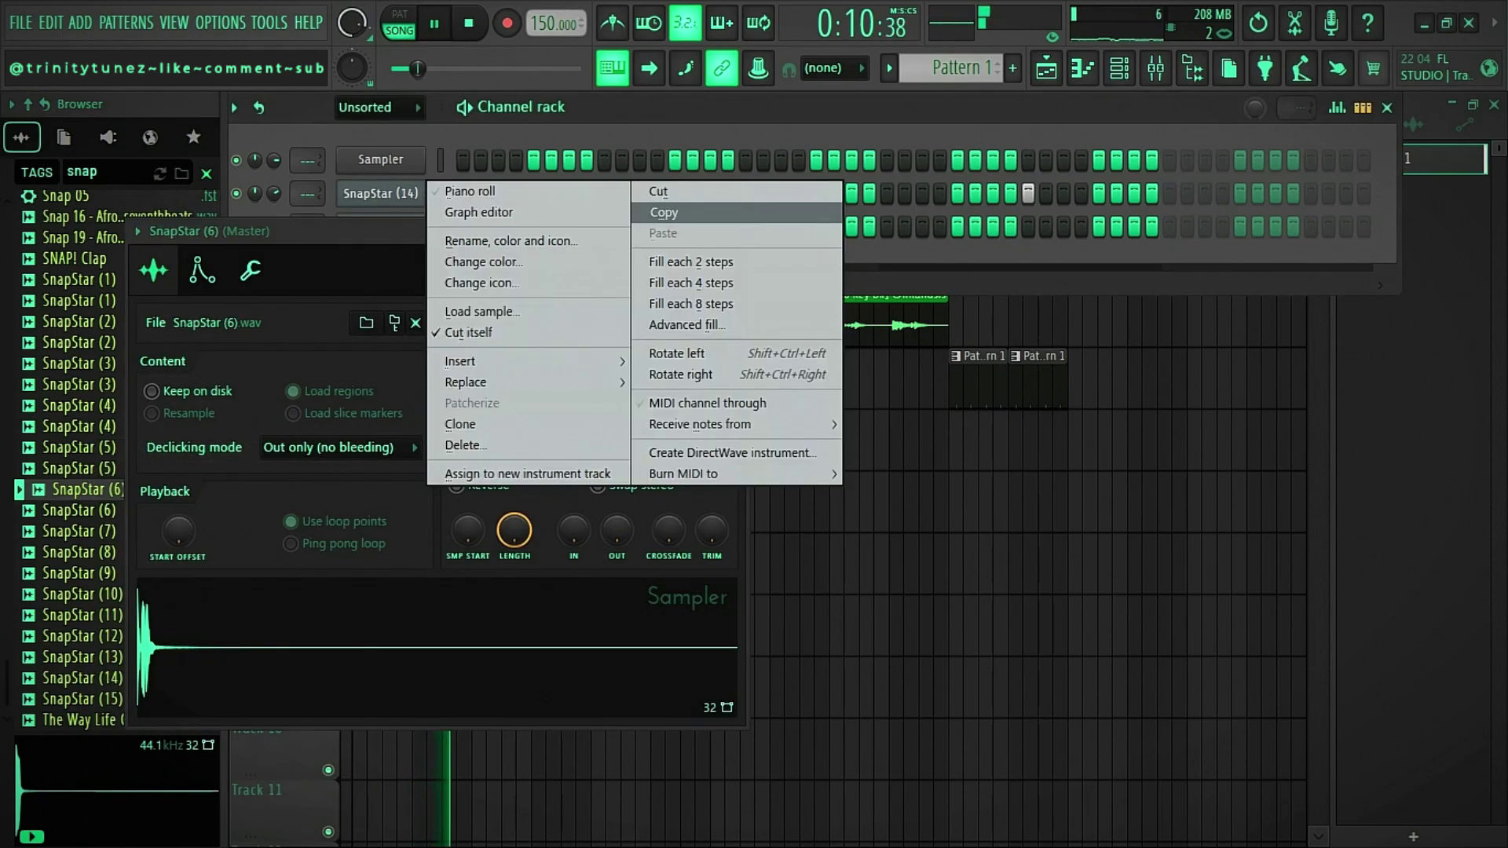
left_click(662, 212)
left_click(737, 231)
right_click(396, 226)
left_click(662, 267)
key("space")
key("space")
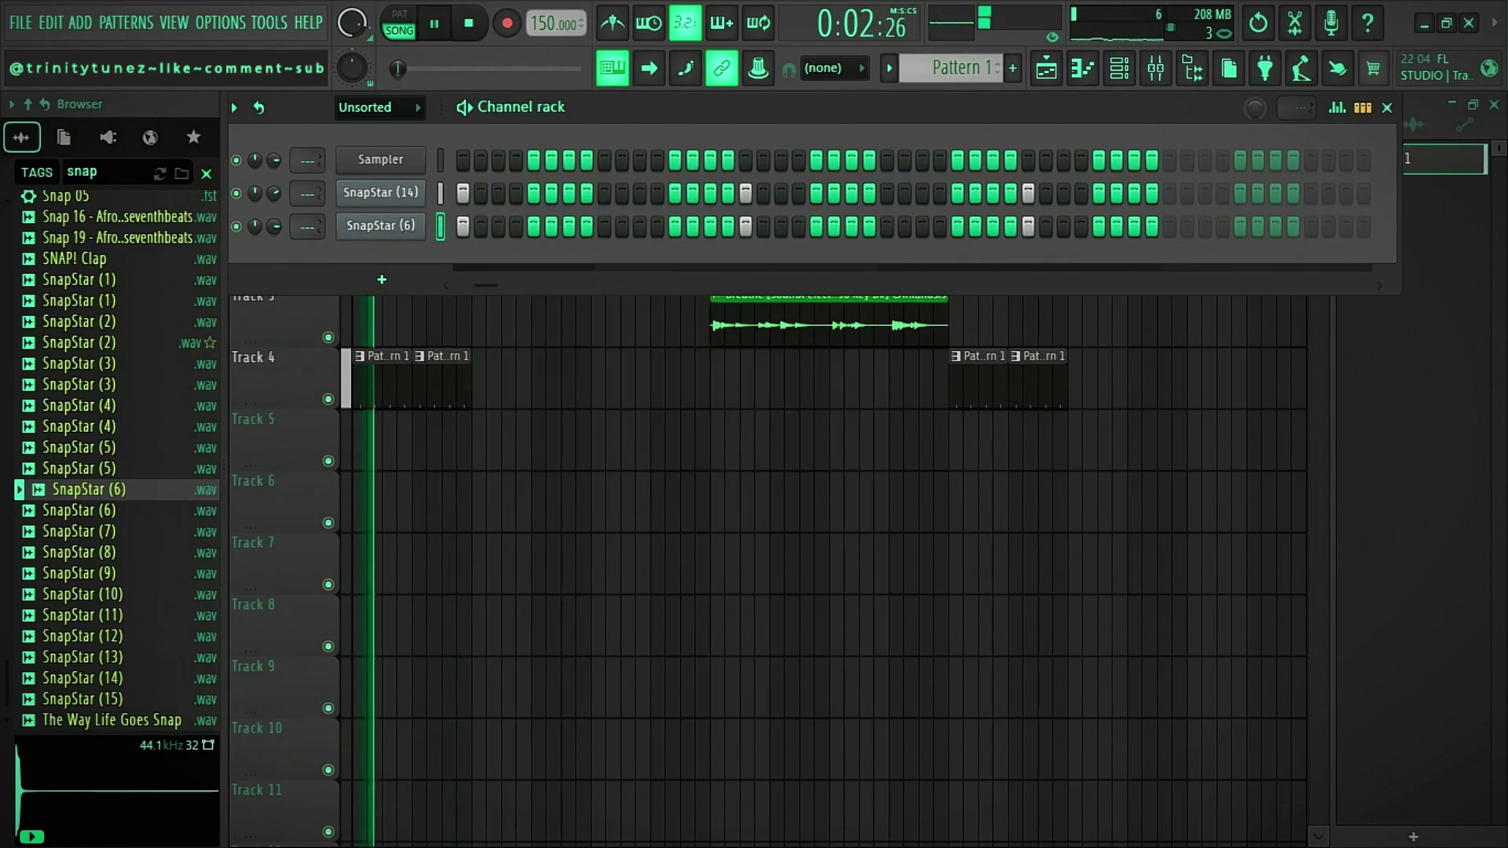
Stop playback, audition the SnapStar (2), (3) and (4) samples, and replace the SnapStar (6) channel's sample with the second SnapStar (2).
key("space")
left_click(89, 364)
left_click(89, 385)
left_click(89, 406)
left_click(89, 364)
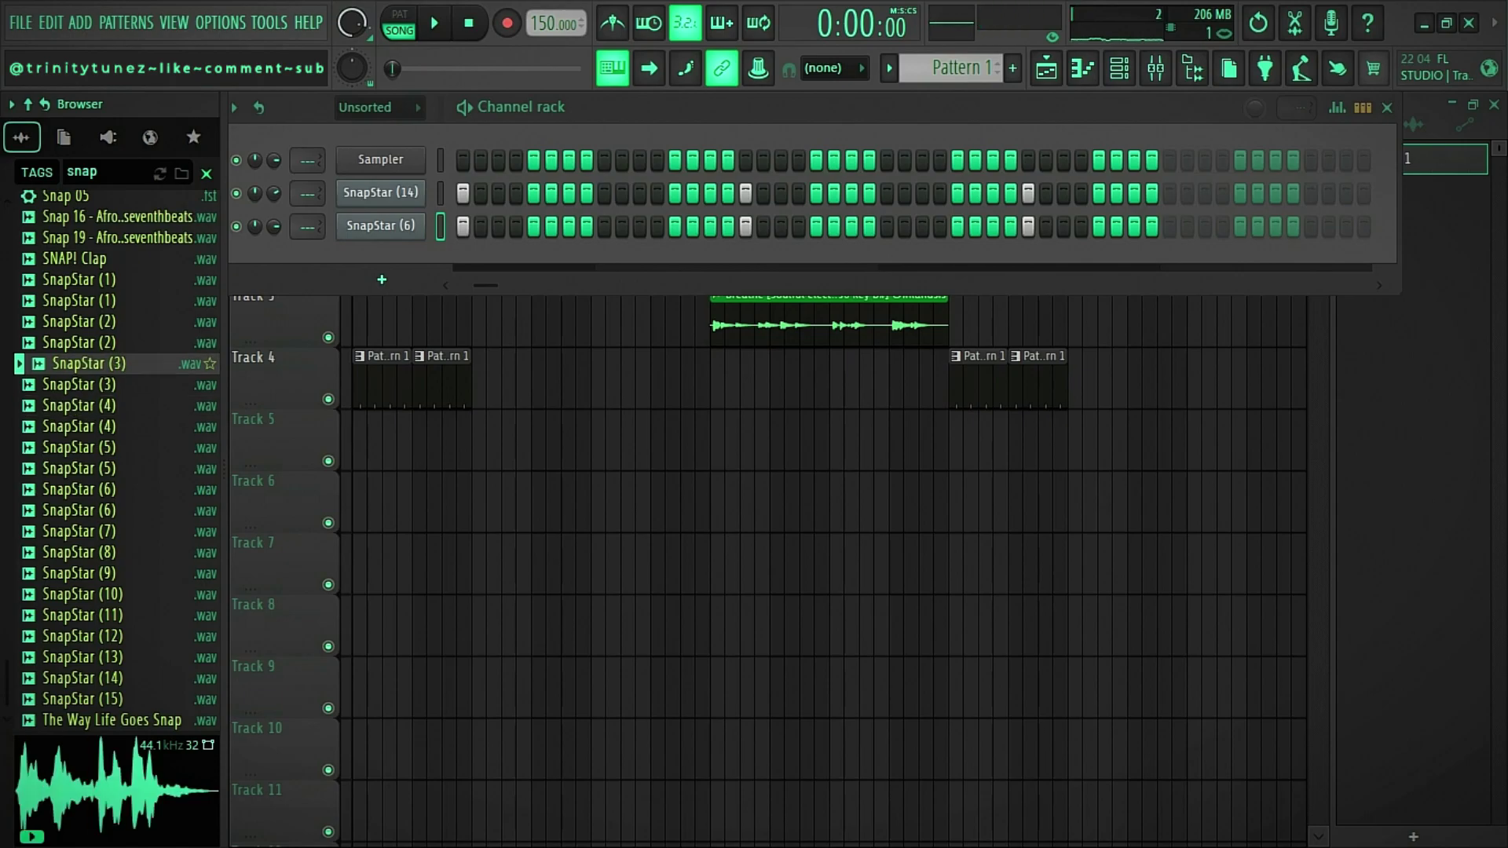
left_click(89, 342)
left_click(89, 321)
left_click_drag(88, 342, 381, 226)
Audition the SnapStar (1) samples during playback and replace the SnapStar (2) channel's sample with the first SnapStar (1).
key("space")
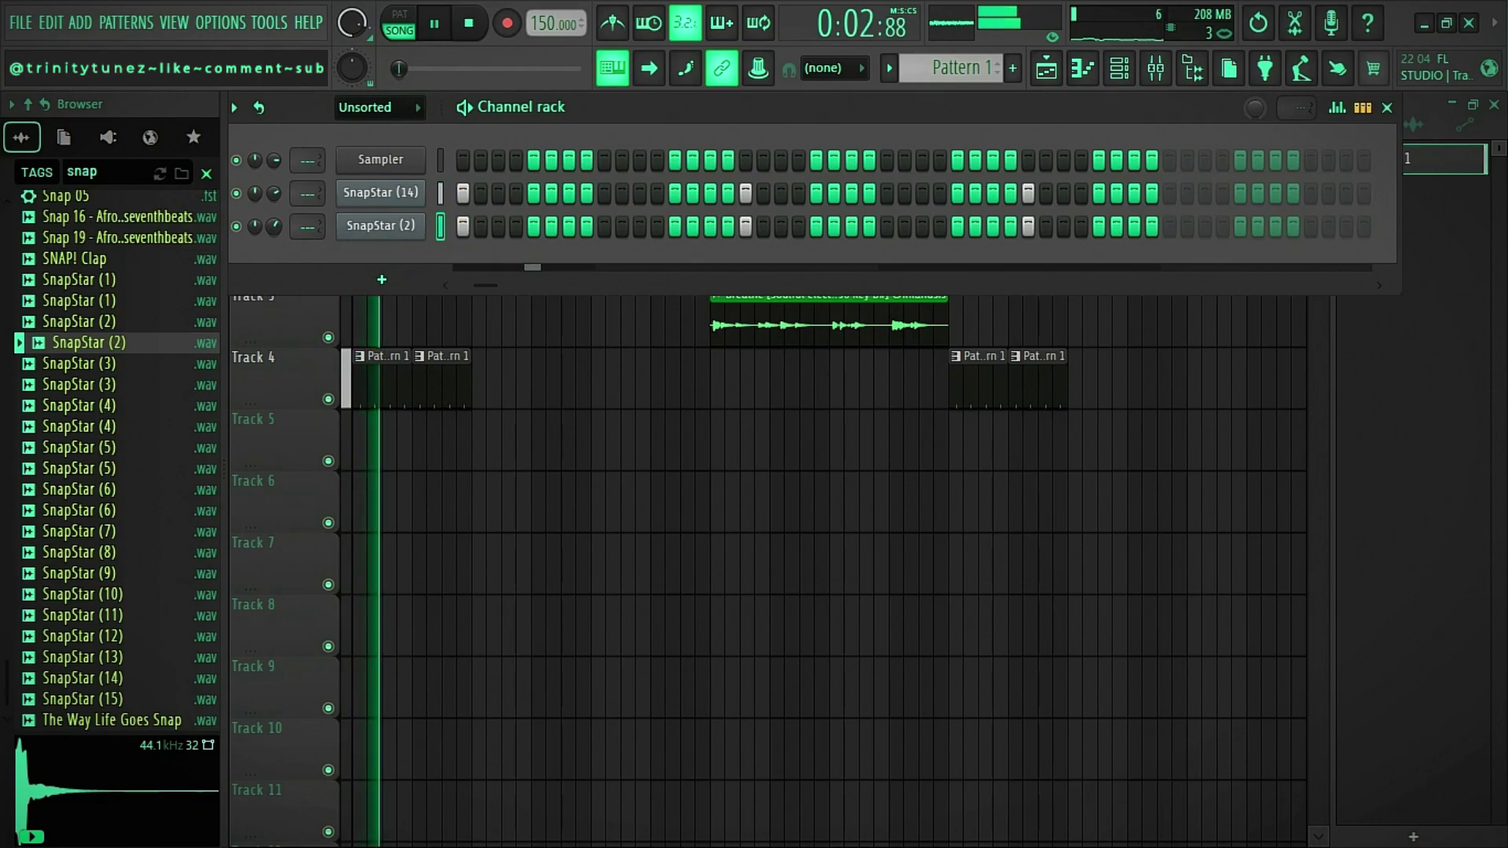
left_click(89, 301)
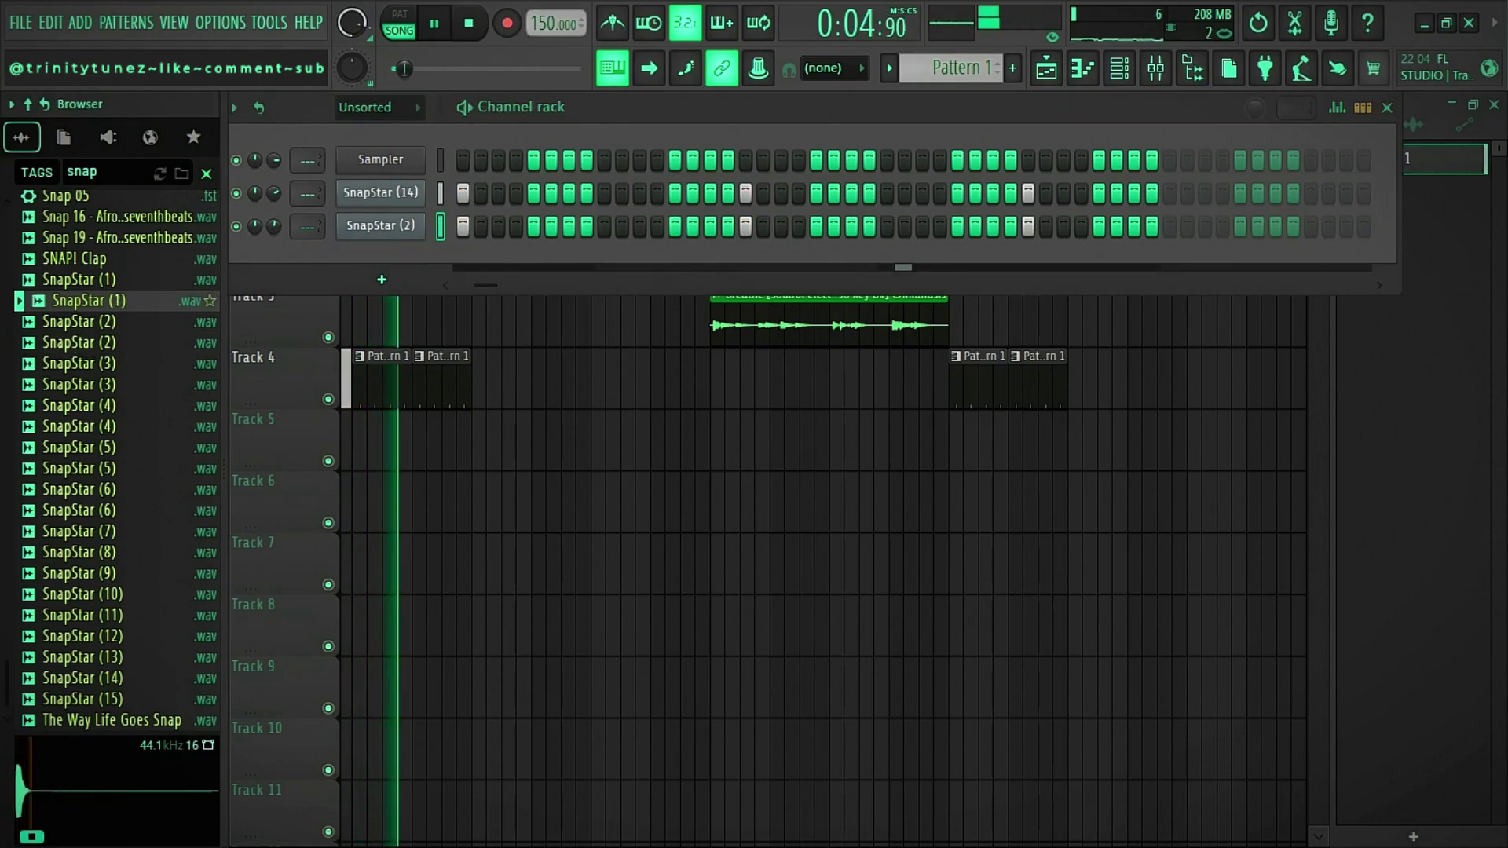
left_click(89, 280)
left_click_drag(89, 280, 381, 225)
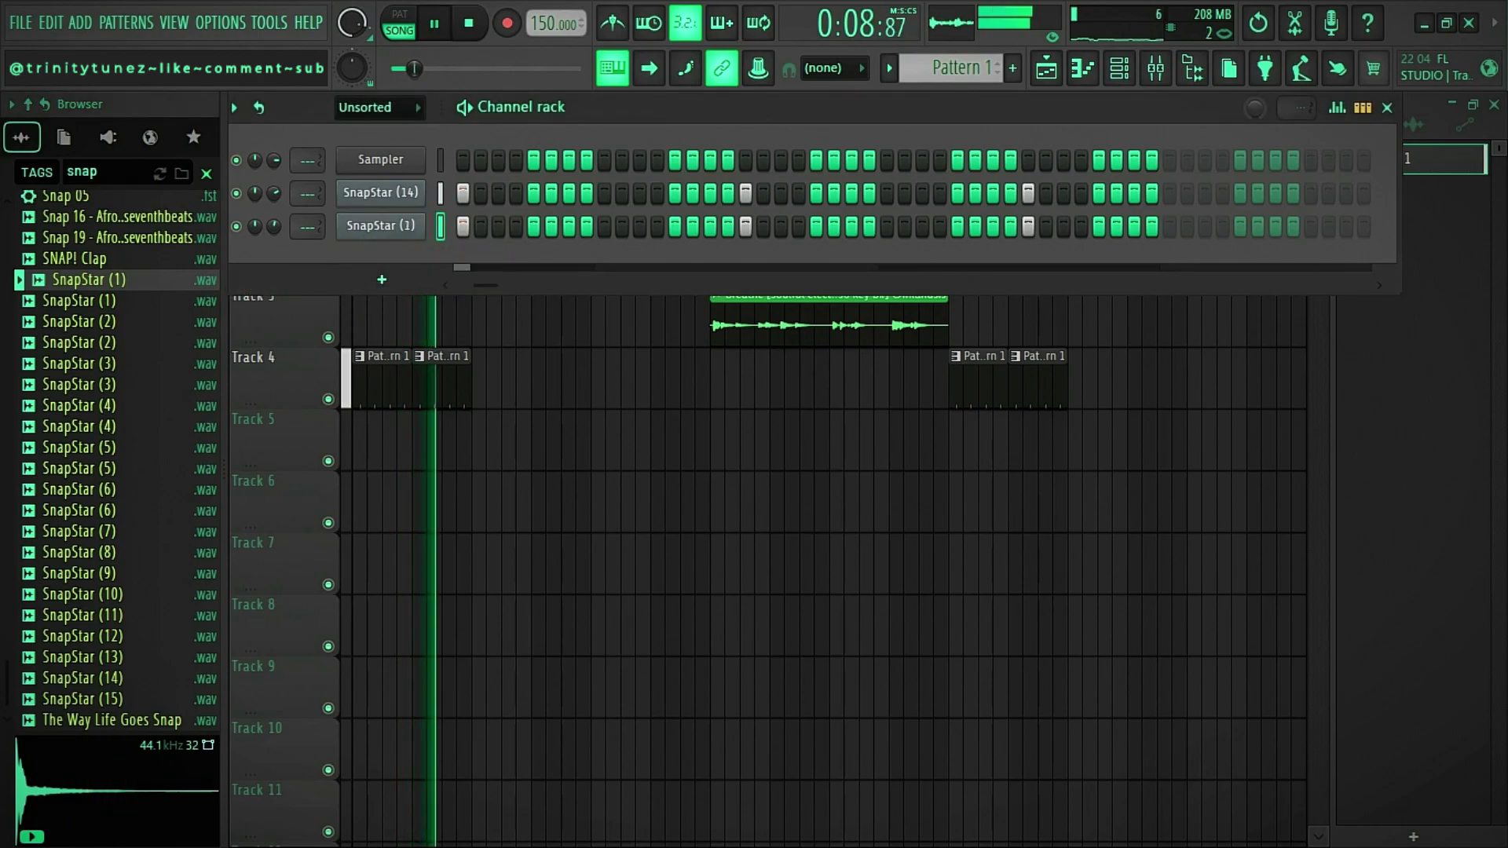
Create Pattern 2, place its clip at bar 9 of Track 5 and stop playback.
key("F6")
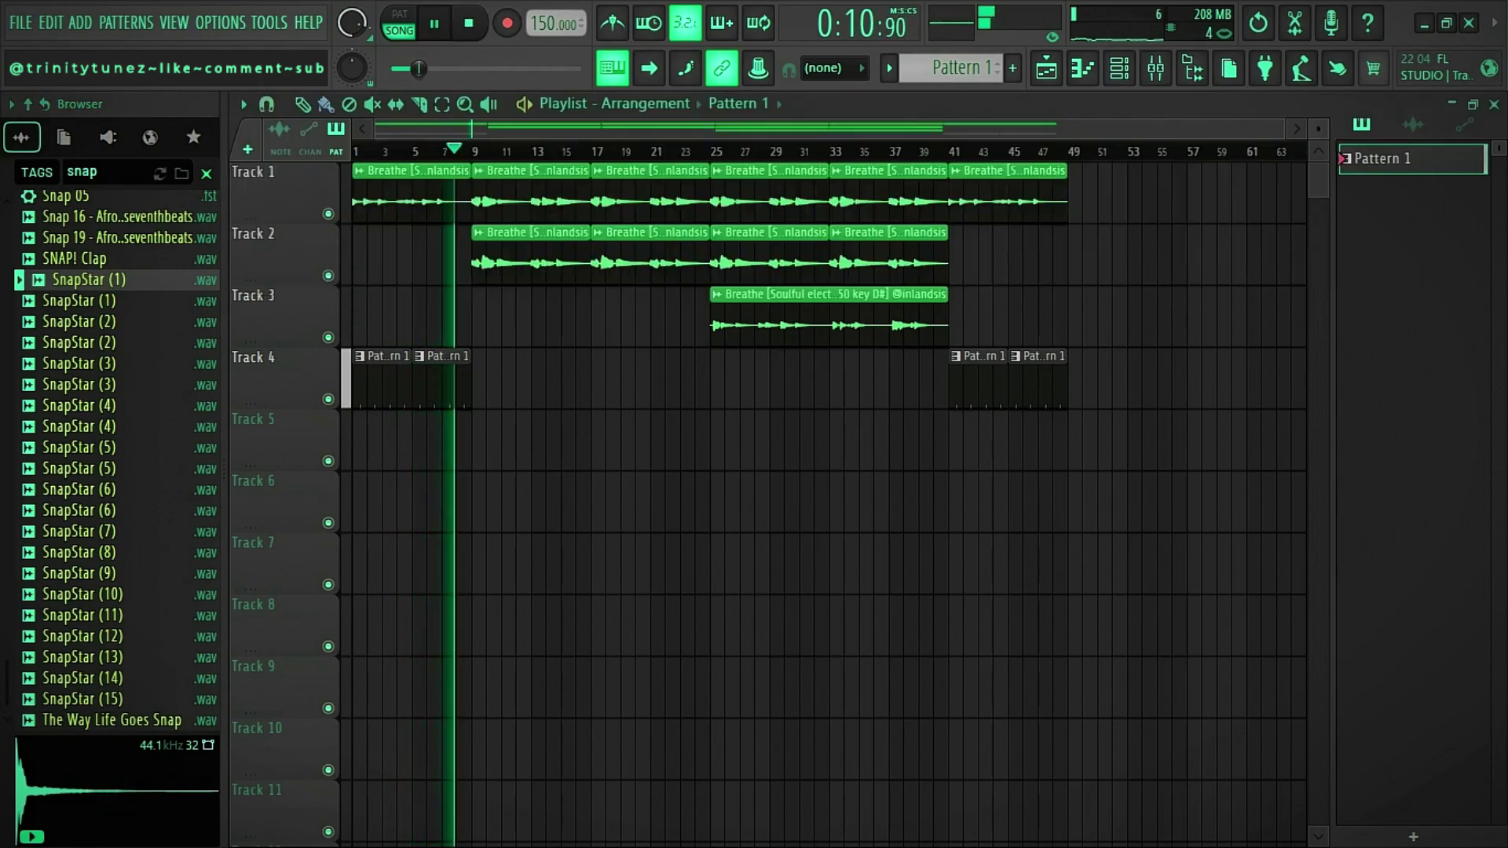
key("F4")
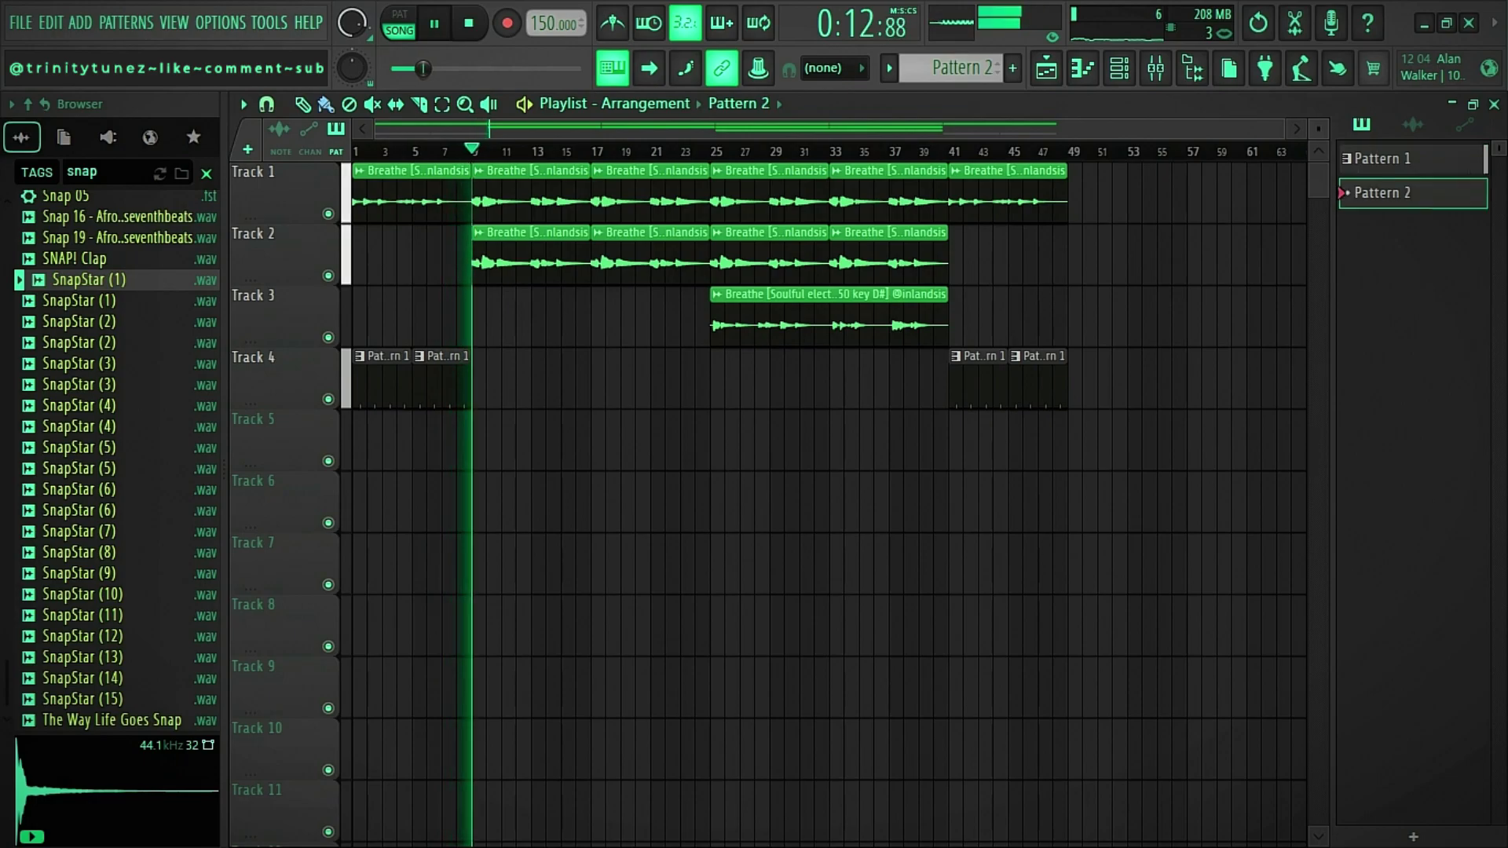
key("space")
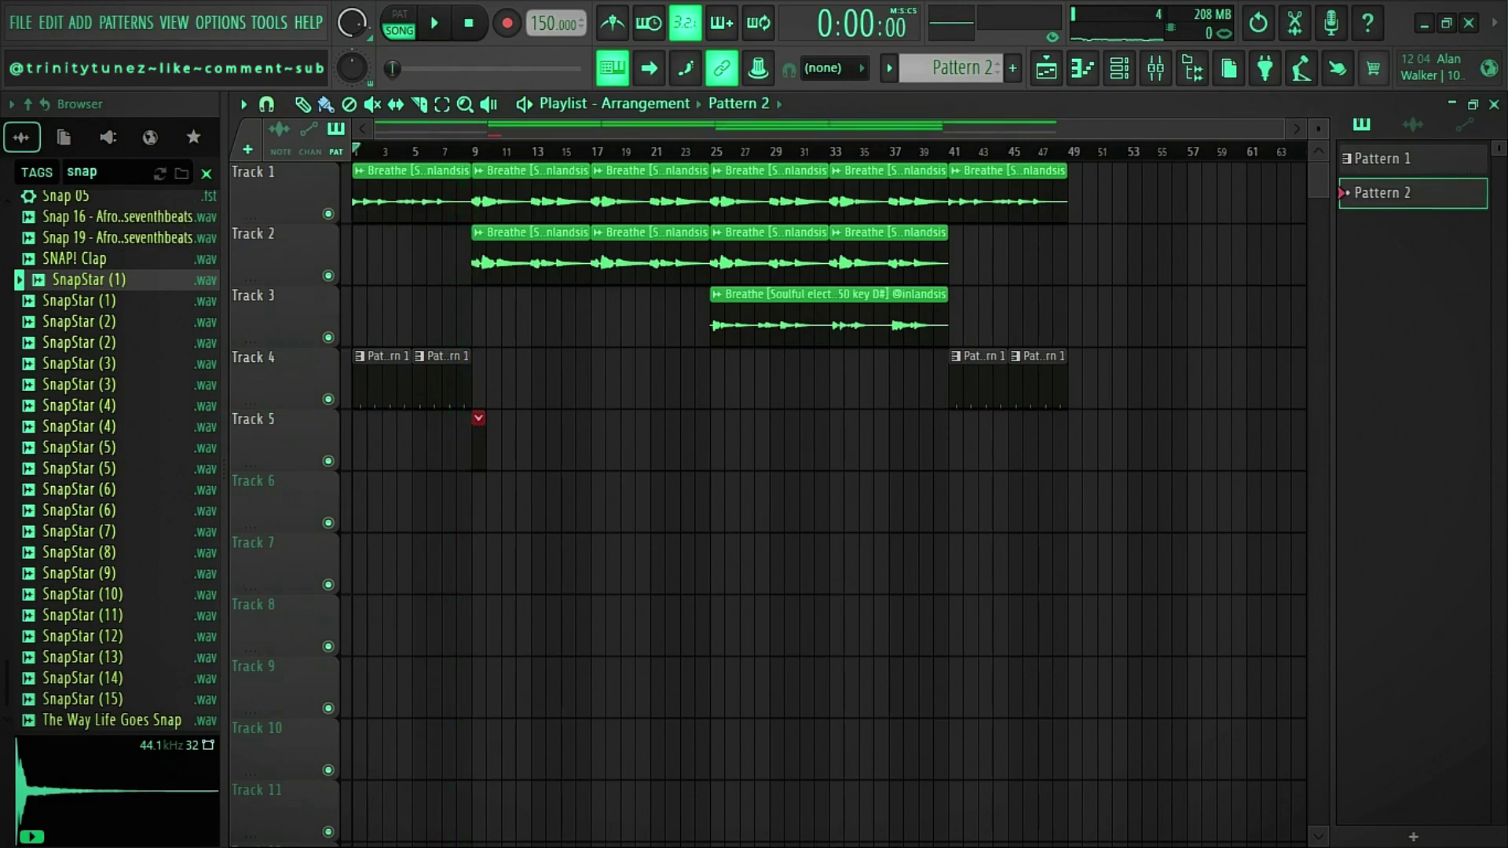
Audition the favourite samples from the bass and hi-hat sounds through the snares, percussion and PG EC1 Bass.
left_click(194, 137)
left_click(94, 387)
left_click(91, 410)
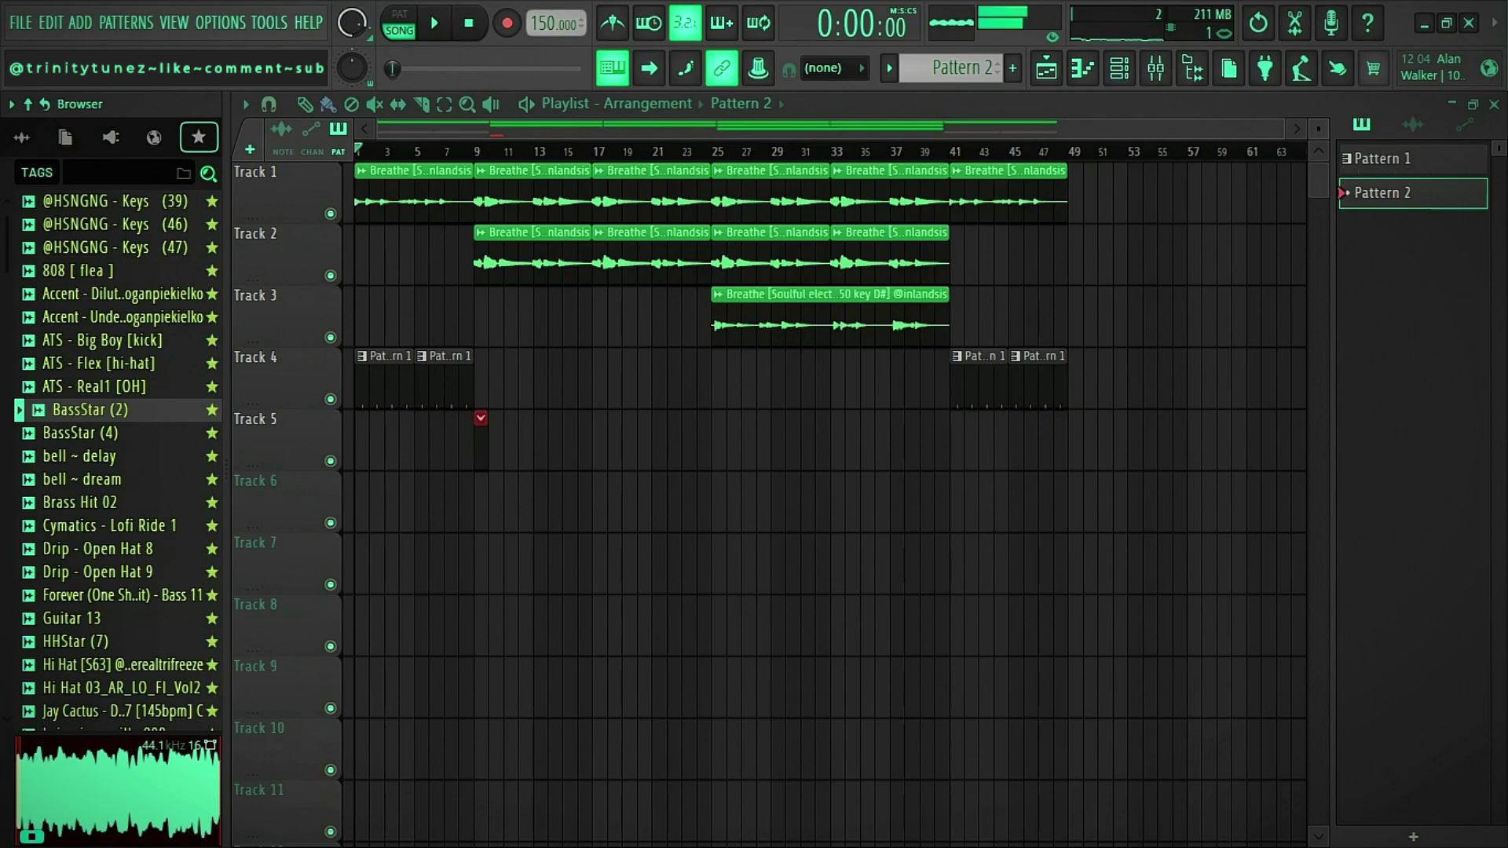
key("Down")
key("Down")
key("Down")
key("Down")
key("Down")
key("Down")
key("Down")
key("Down")
key("Down")
key("Down")
key("Down")
key("Down")
key("Down")
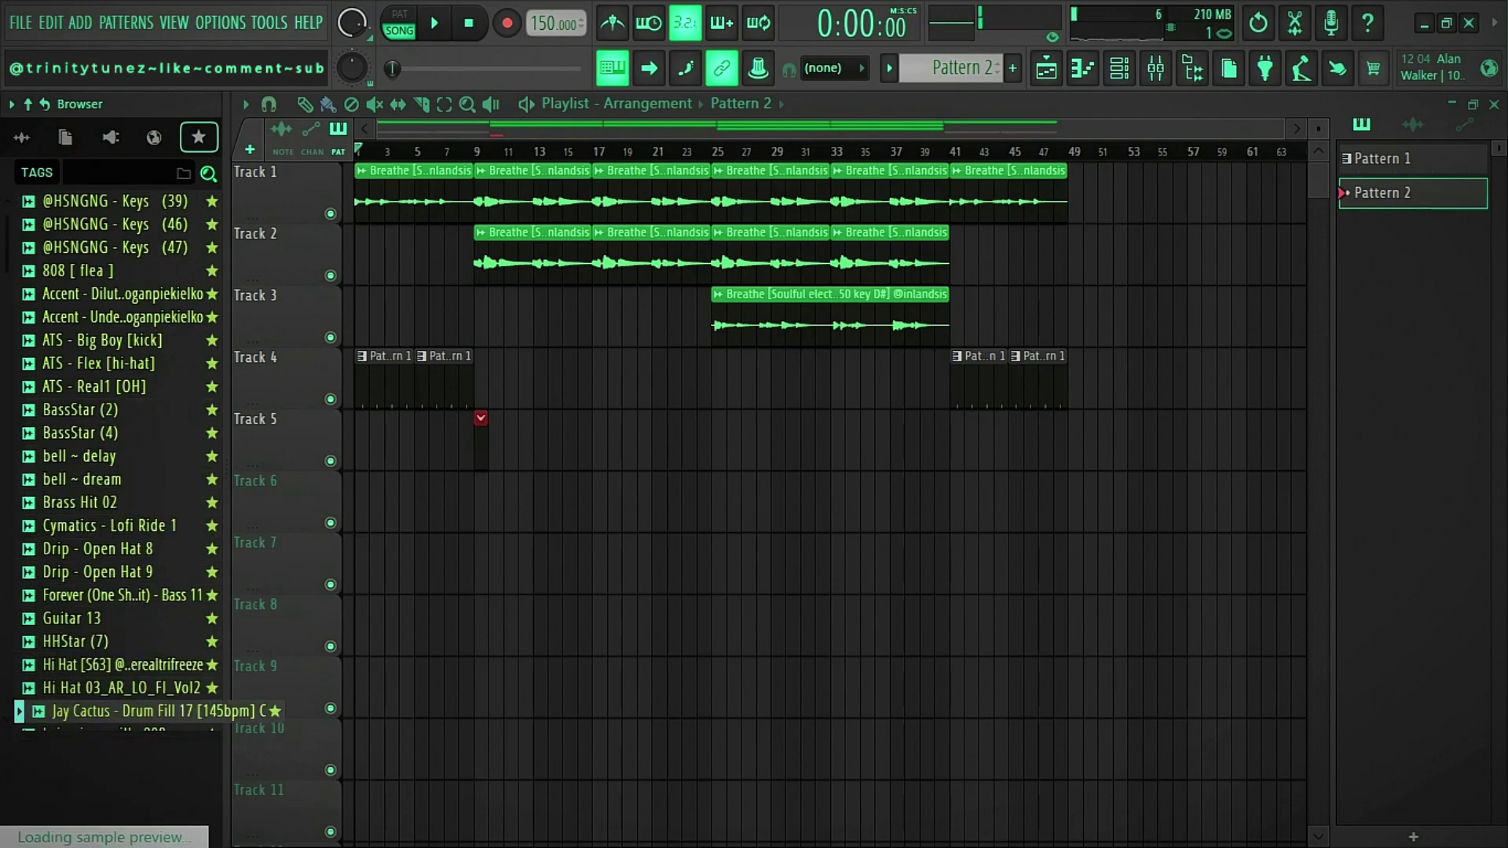
key("Down")
key("Down")
key("Down")
key("Down")
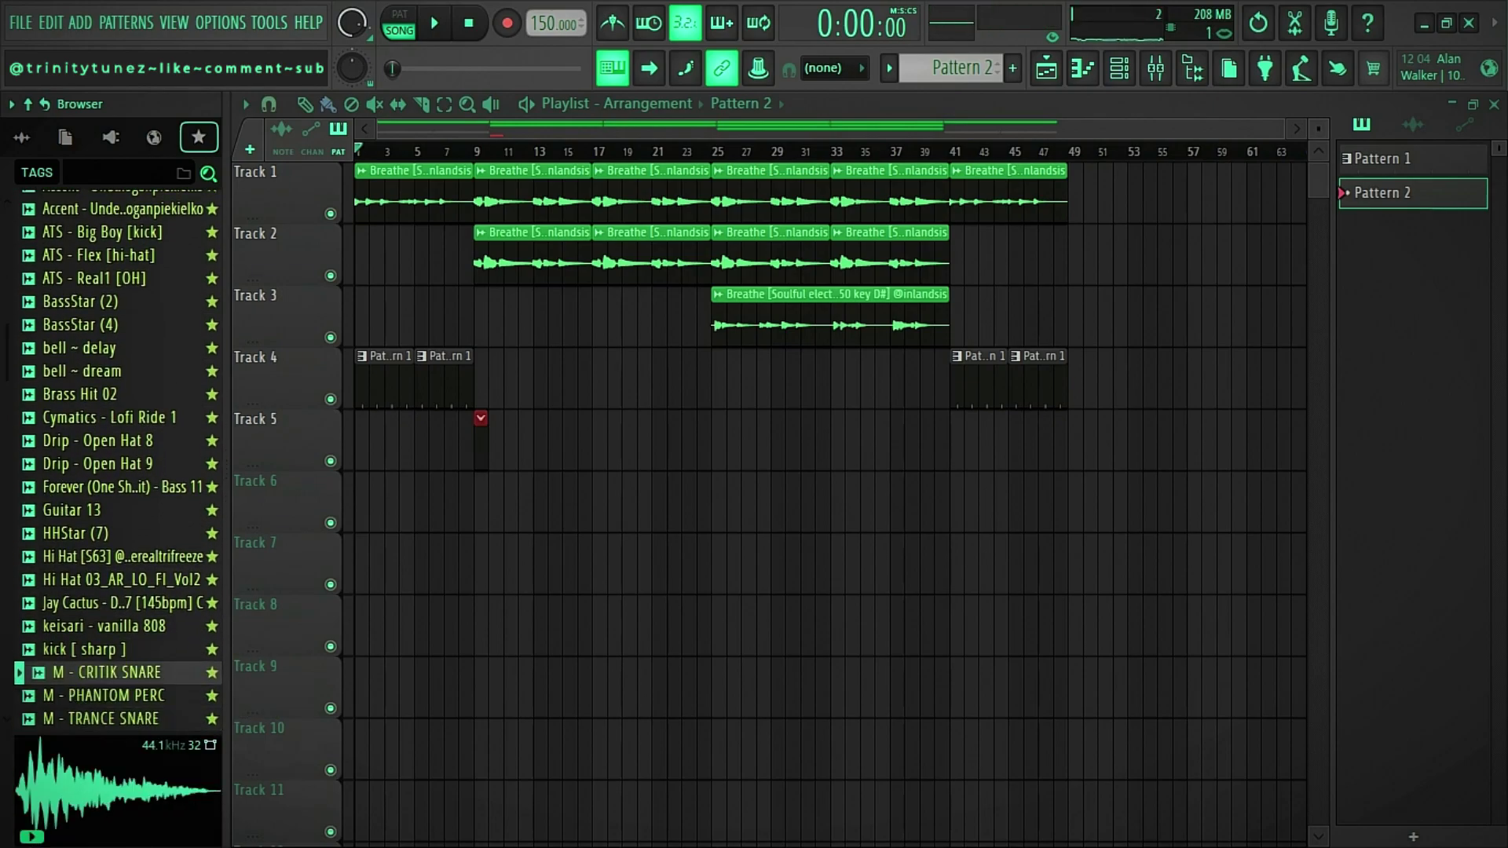
key("Down")
key("Down")
key("Down")
key("Down")
key("Down")
key("Down")
key("Down")
key("Down")
key("Down")
key("Down")
key("Down")
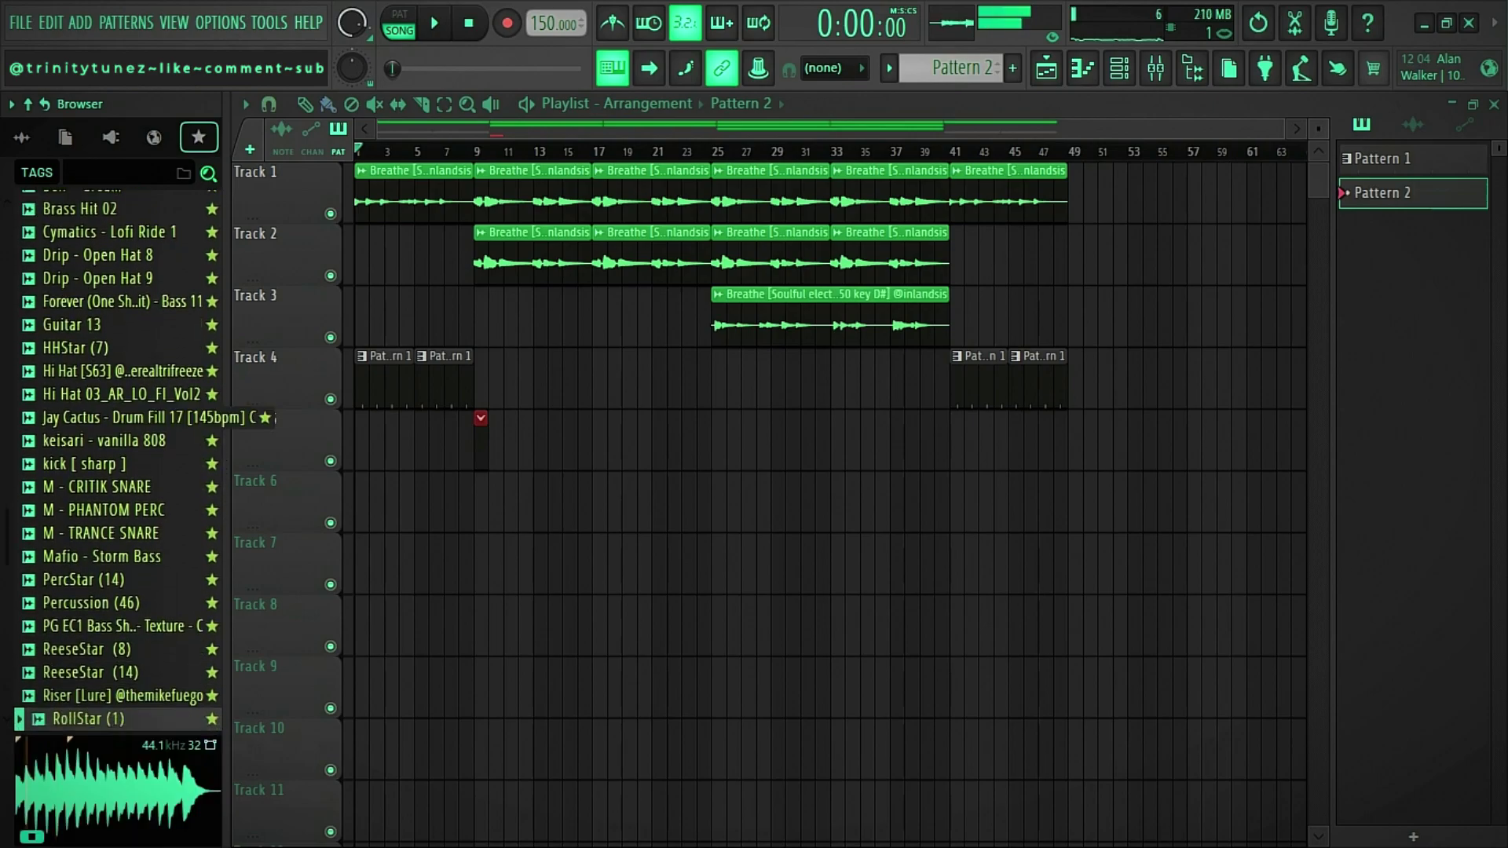
key("Down")
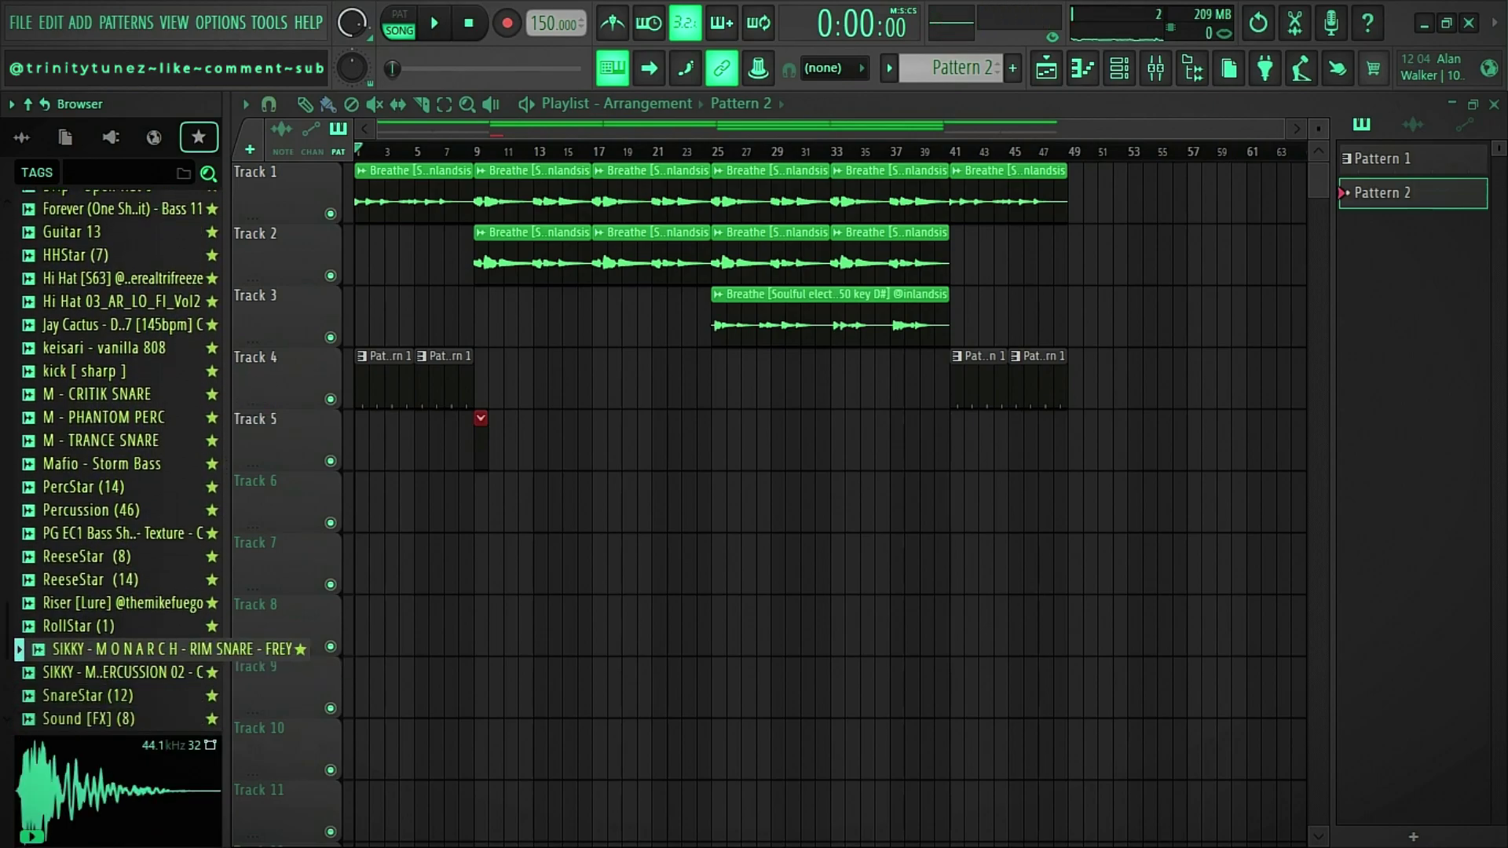
key("Down")
key("Down")
key("Up")
key("Up")
key("Up")
key("Up")
key("Up")
key("Up")
key("Up")
key("Up")
key("Up")
key("Up")
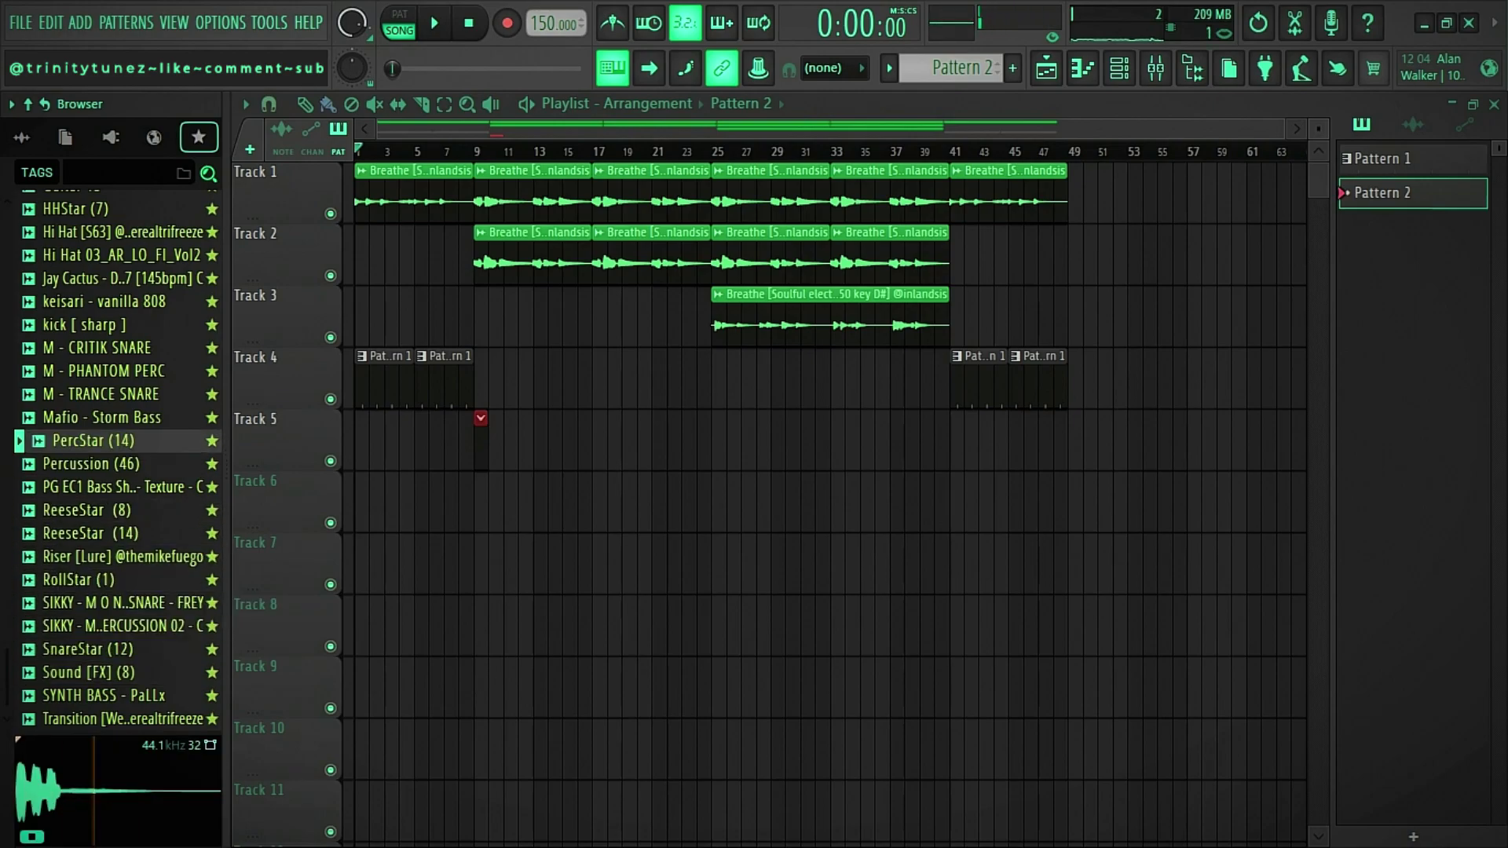
key("Up")
key("Up")
key("Up")
key("Up")
key("Up")
key("Up")
key("Up")
key("Up")
key("Up")
key("Up")
key("Up")
key("Up")
key("Up")
key("Up")
key("Up")
key("Up")
key("Up")
key("Up")
key("Up")
key("Up")
key("Down")
key("Down")
key("Down")
key("Down")
key("Down")
key("Down")
key("Down")
key("Down")
key("Down")
key("Down")
key("Down")
key("Down")
key("Down")
key("Down")
key("Down")
key("Down")
key("Down")
key("Down")
key("Down")
key("Down")
key("Down")
key("Down")
key("Down")
key("Down")
key("Down")
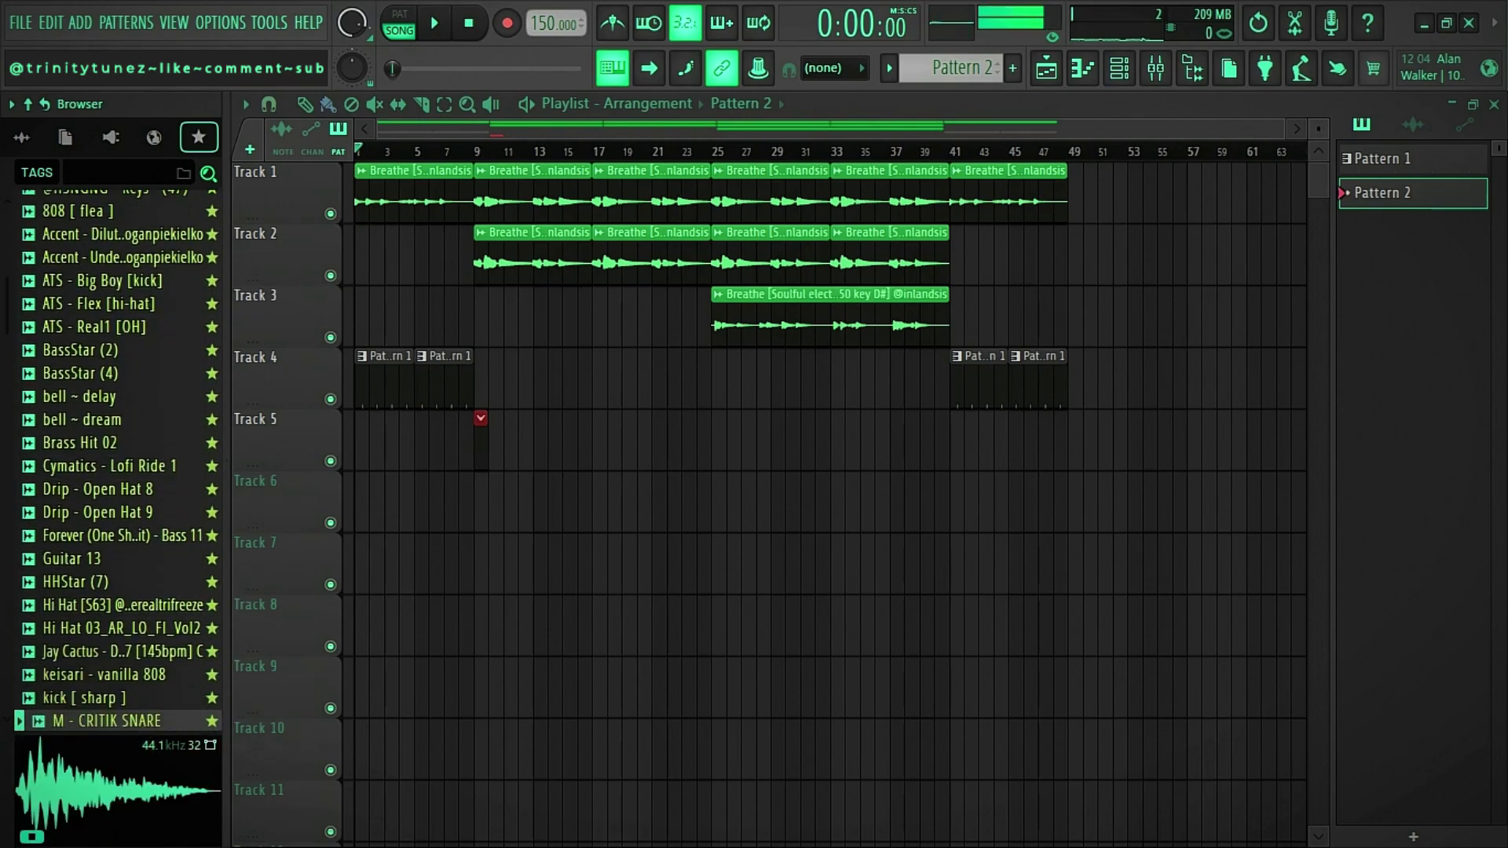
key("Down")
key("Down")
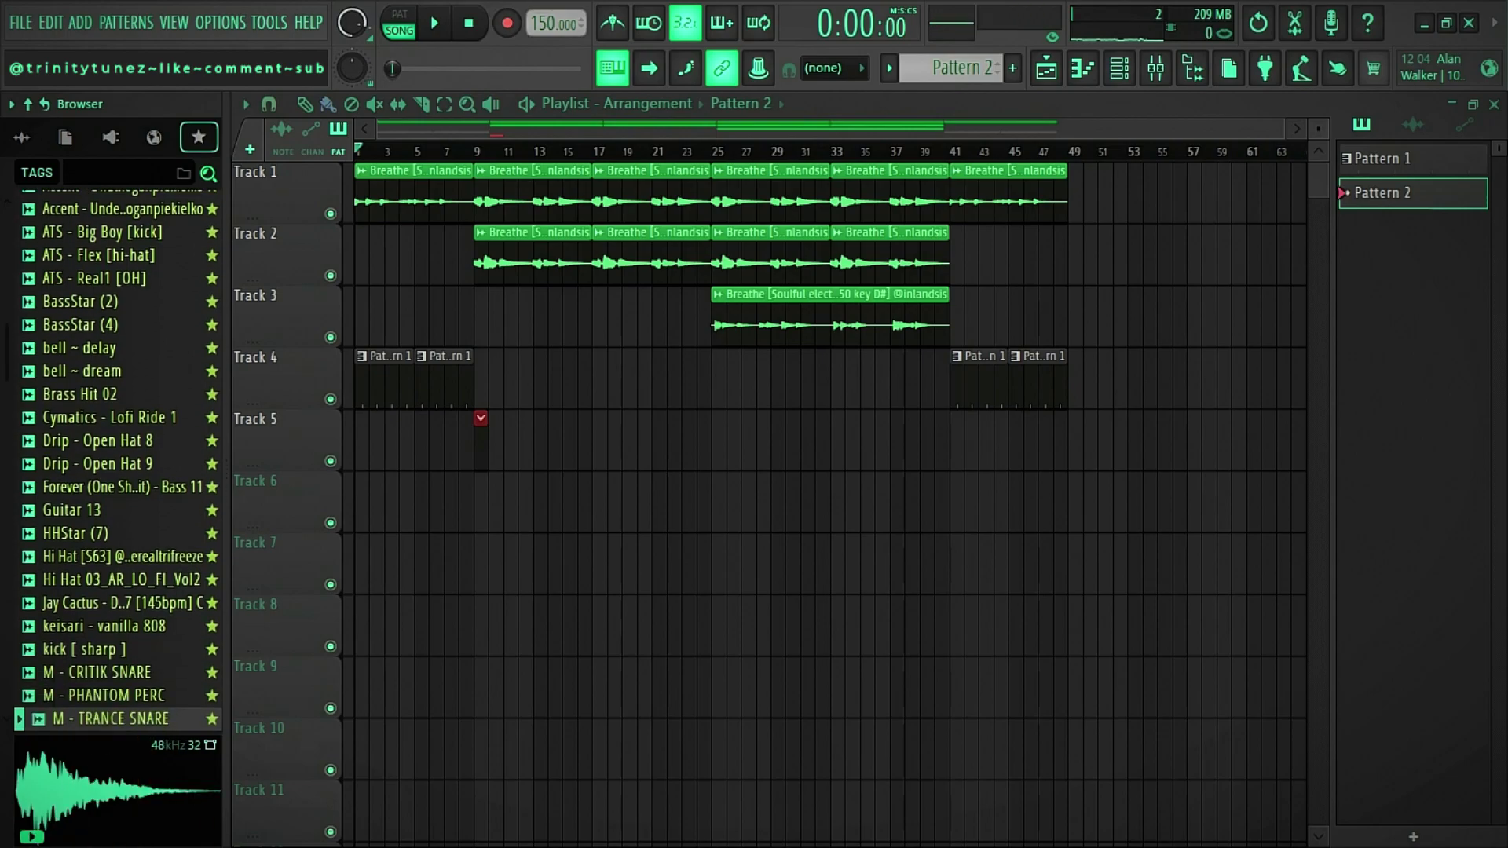
scroll(117, 461, "down", 4)
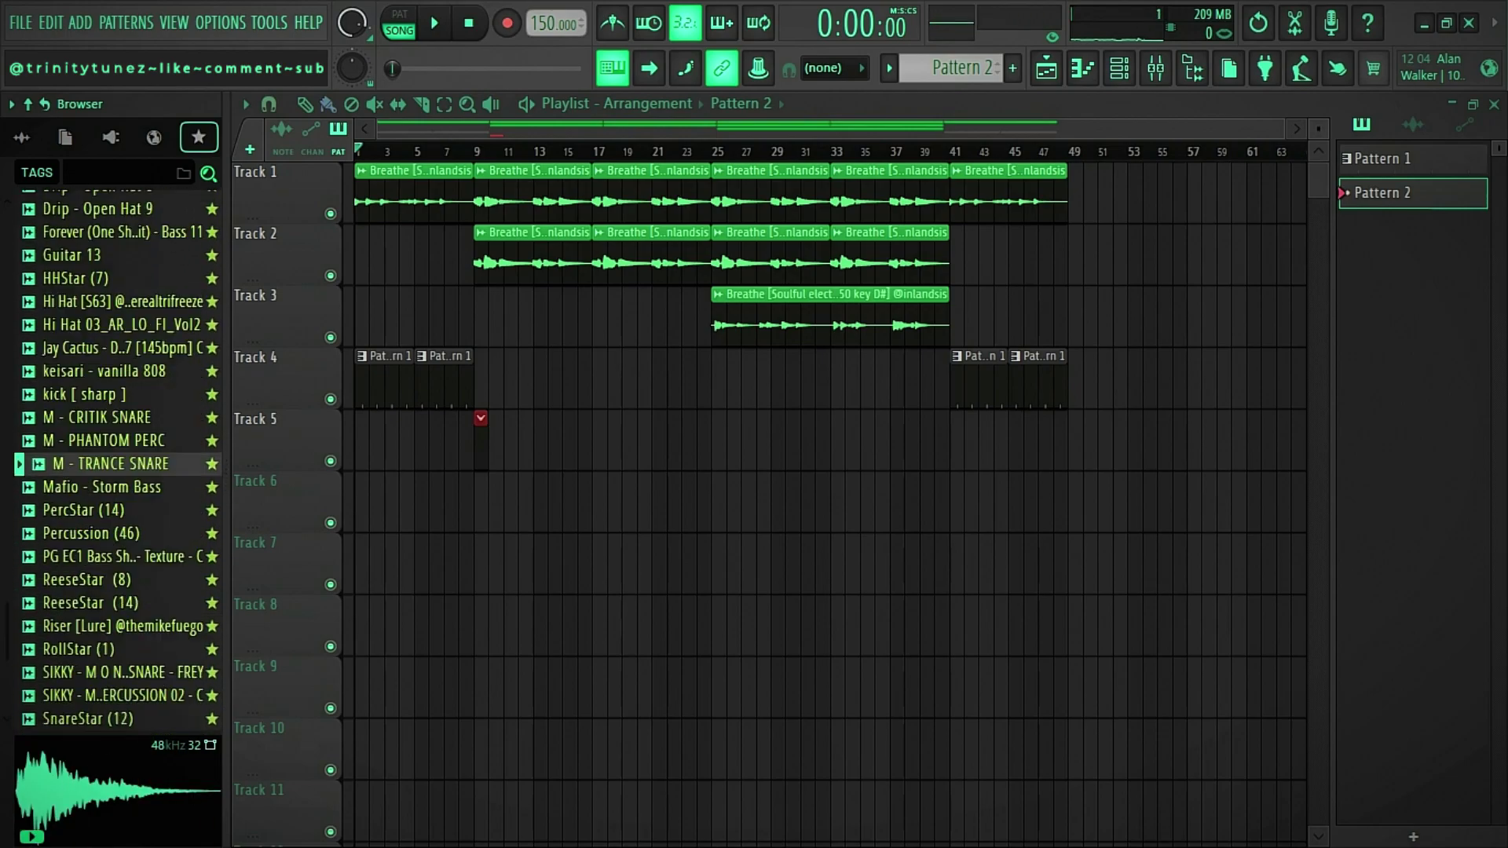
scroll(118, 460, "down", 2)
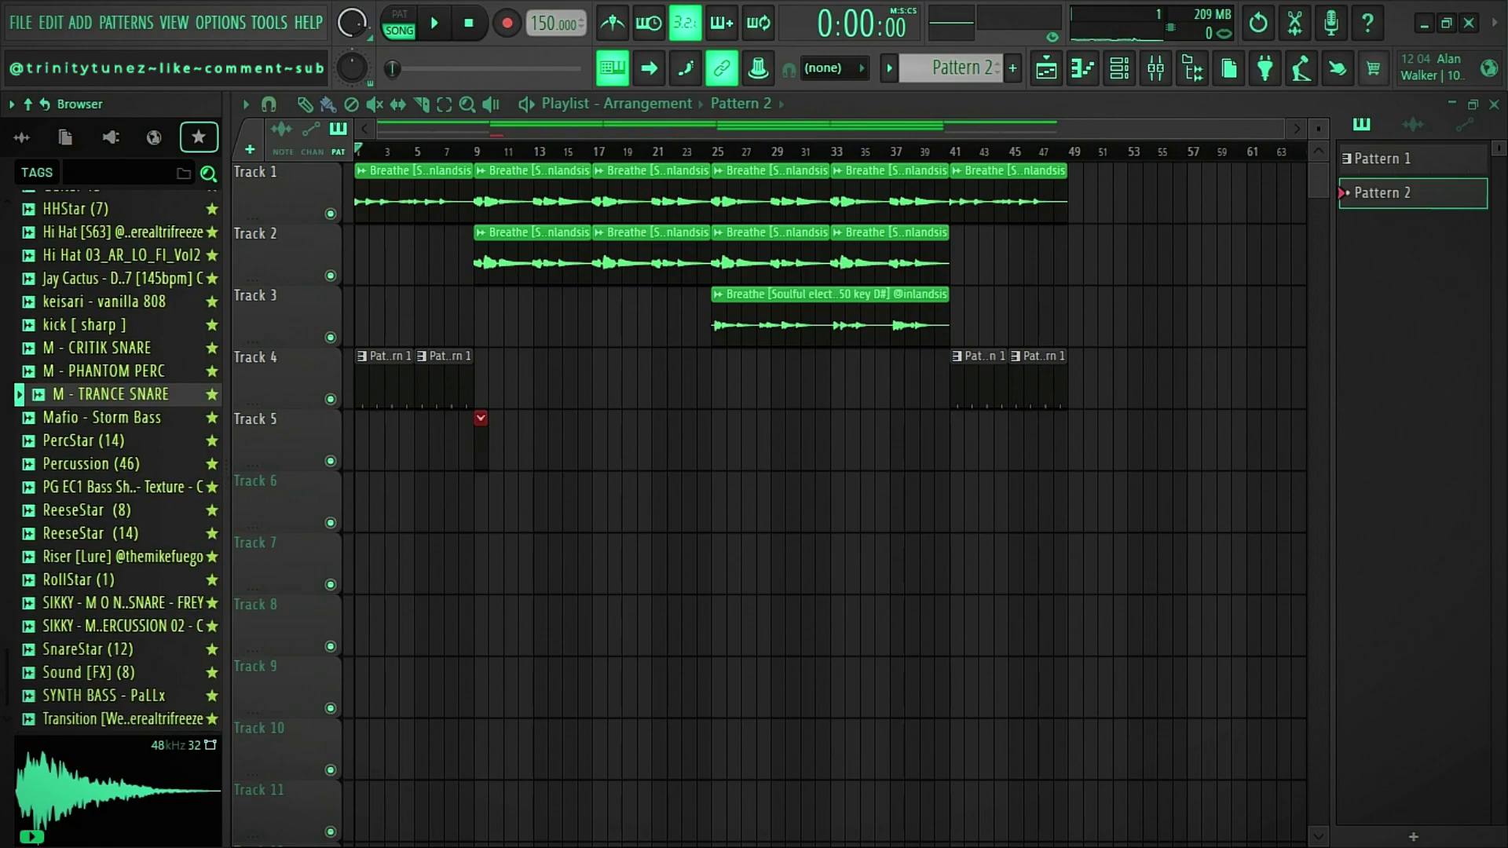
left_click(118, 487)
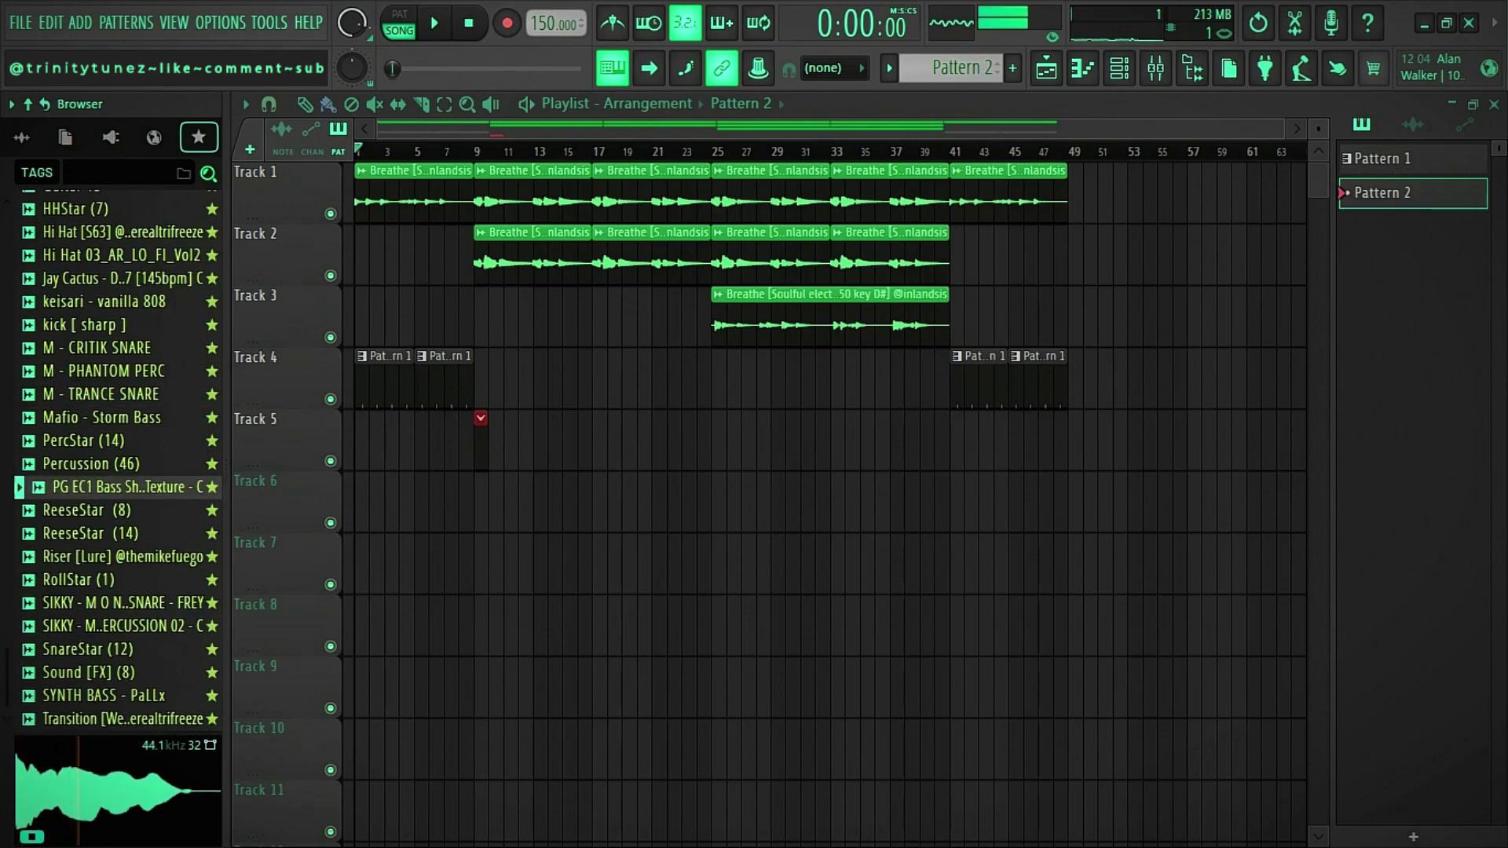
Play the arrangement from bar 9 and load the favourite ATS - Flex [hi-hat] sample into a new channel.
key("space")
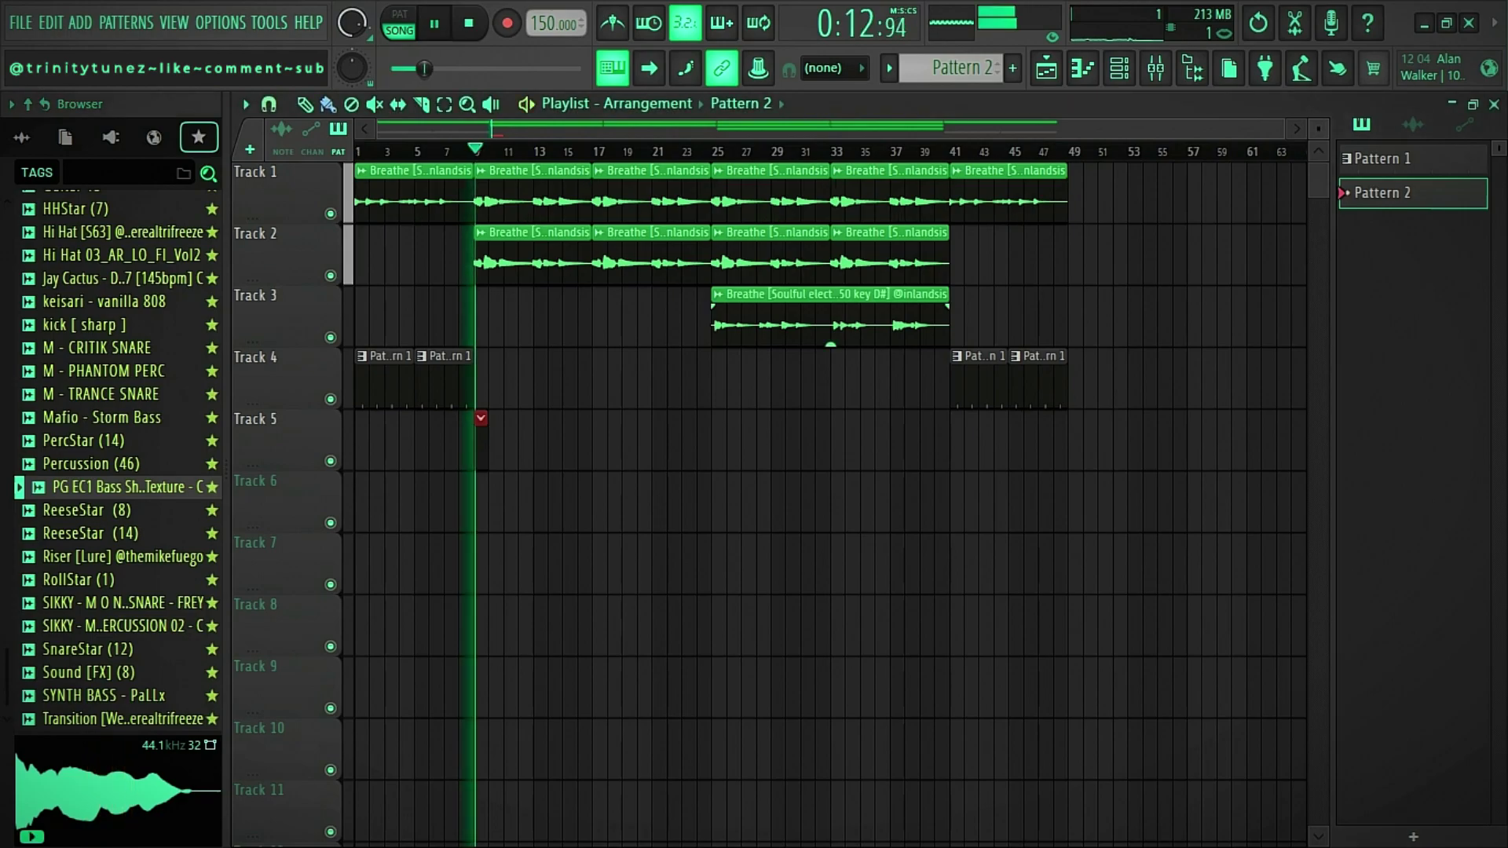
scroll(118, 456, "up", 10)
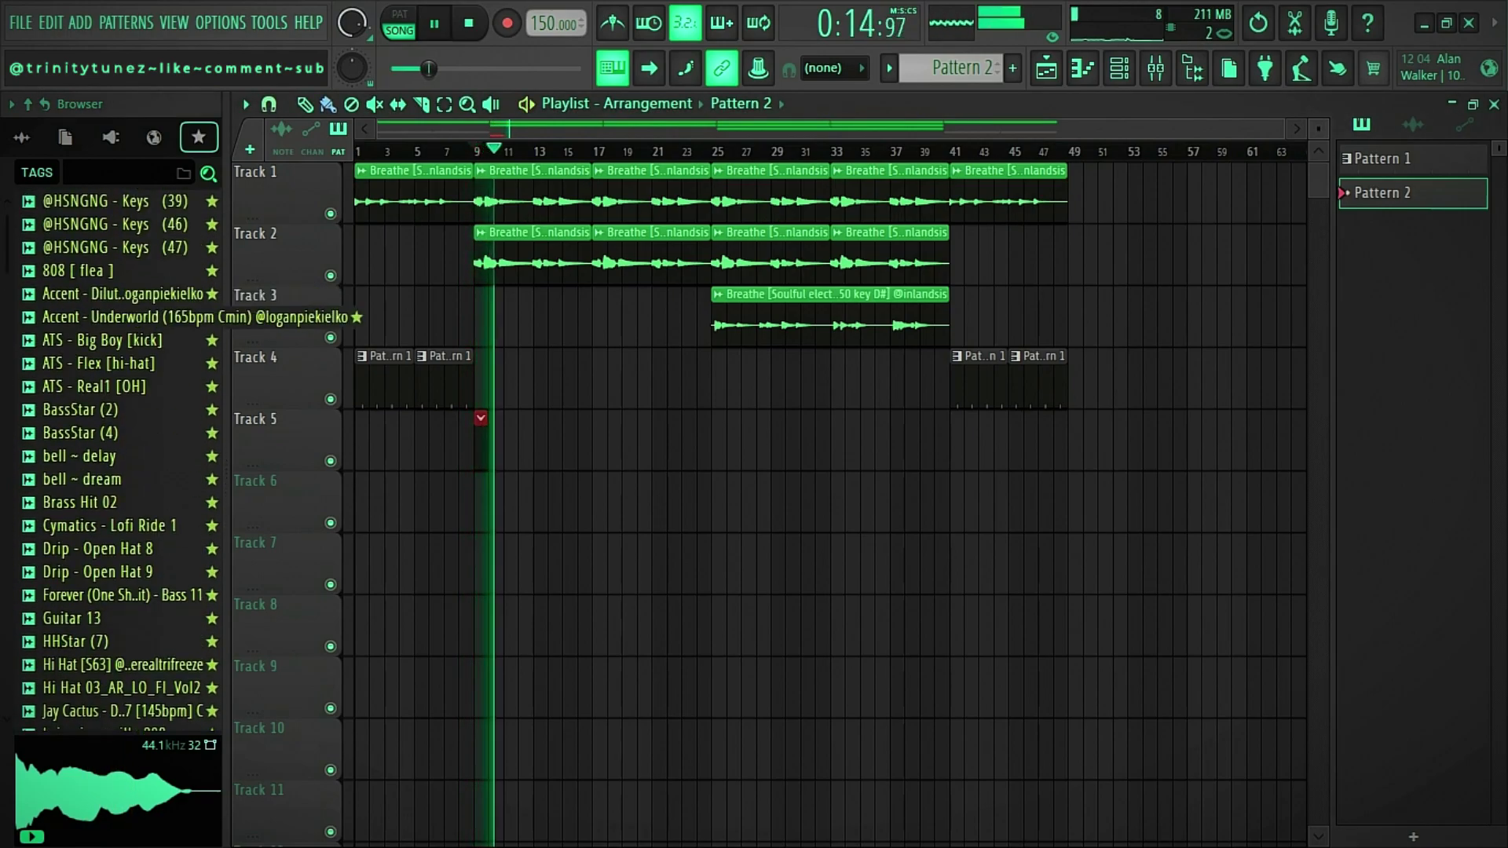
left_click(126, 363)
right_click(131, 368)
left_click(204, 404)
left_click(1119, 69)
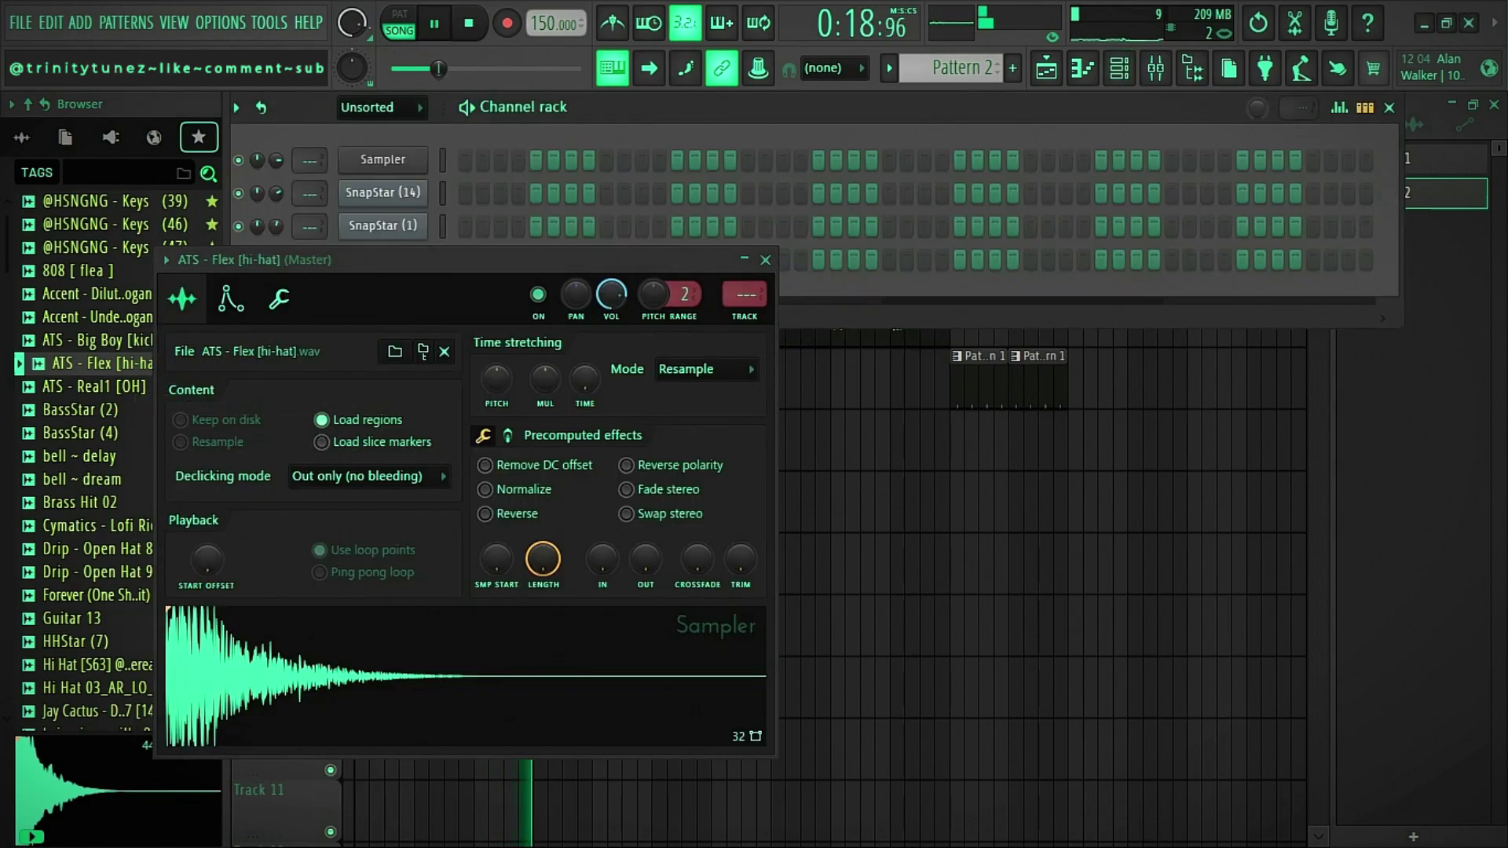
left_click(765, 260)
Turn on the metronome and restart playback from bar 9.
key("ctrl+m")
key("space")
key("space")
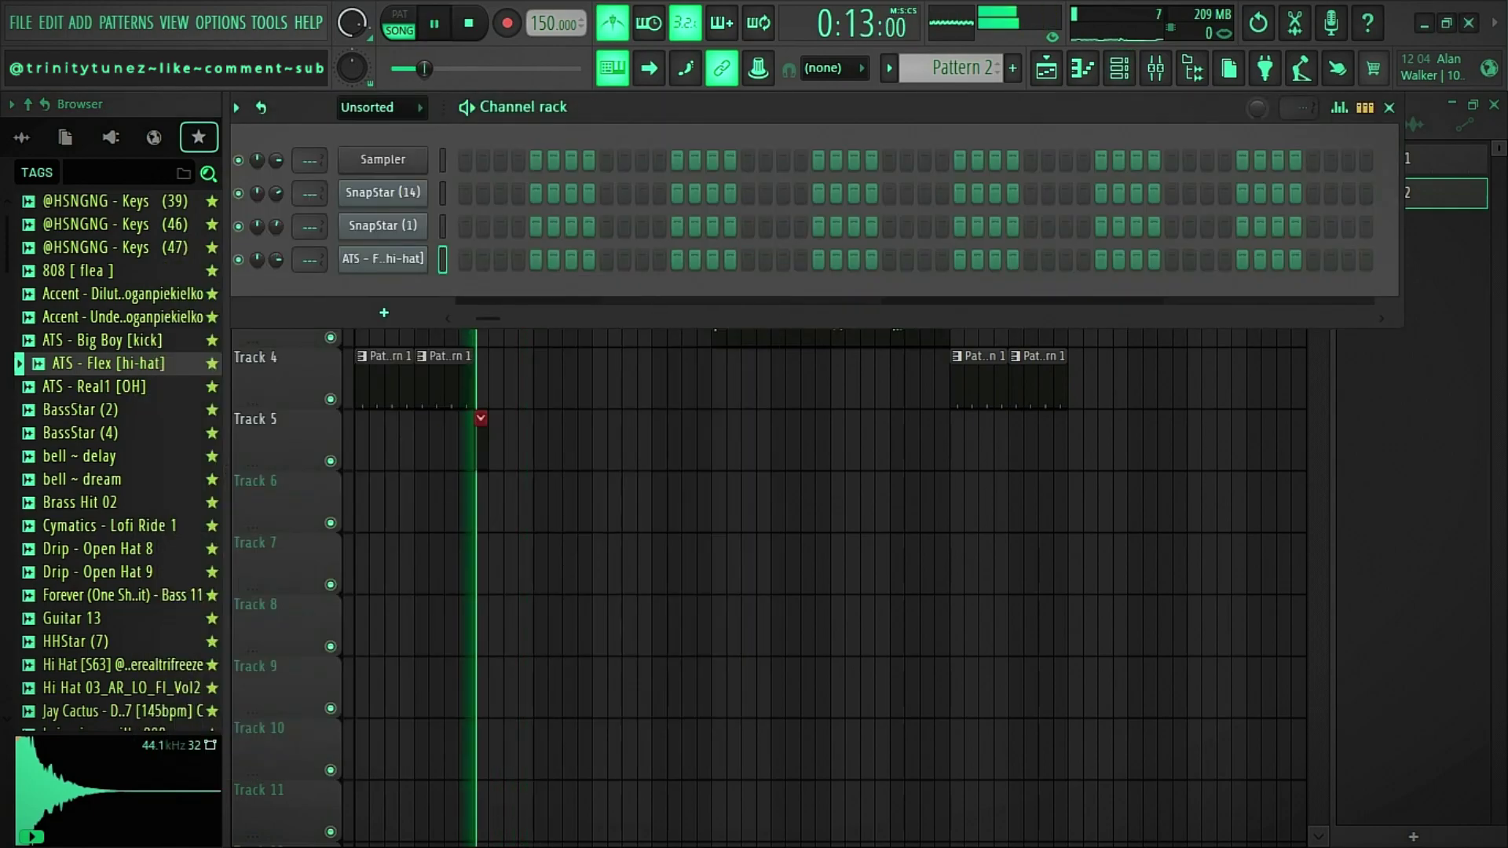
Program the ATS - Flex hi-hat on steps 1, 7, 13 and 25 of Pattern 2 and restart playback from bar 9.
left_click(465, 260)
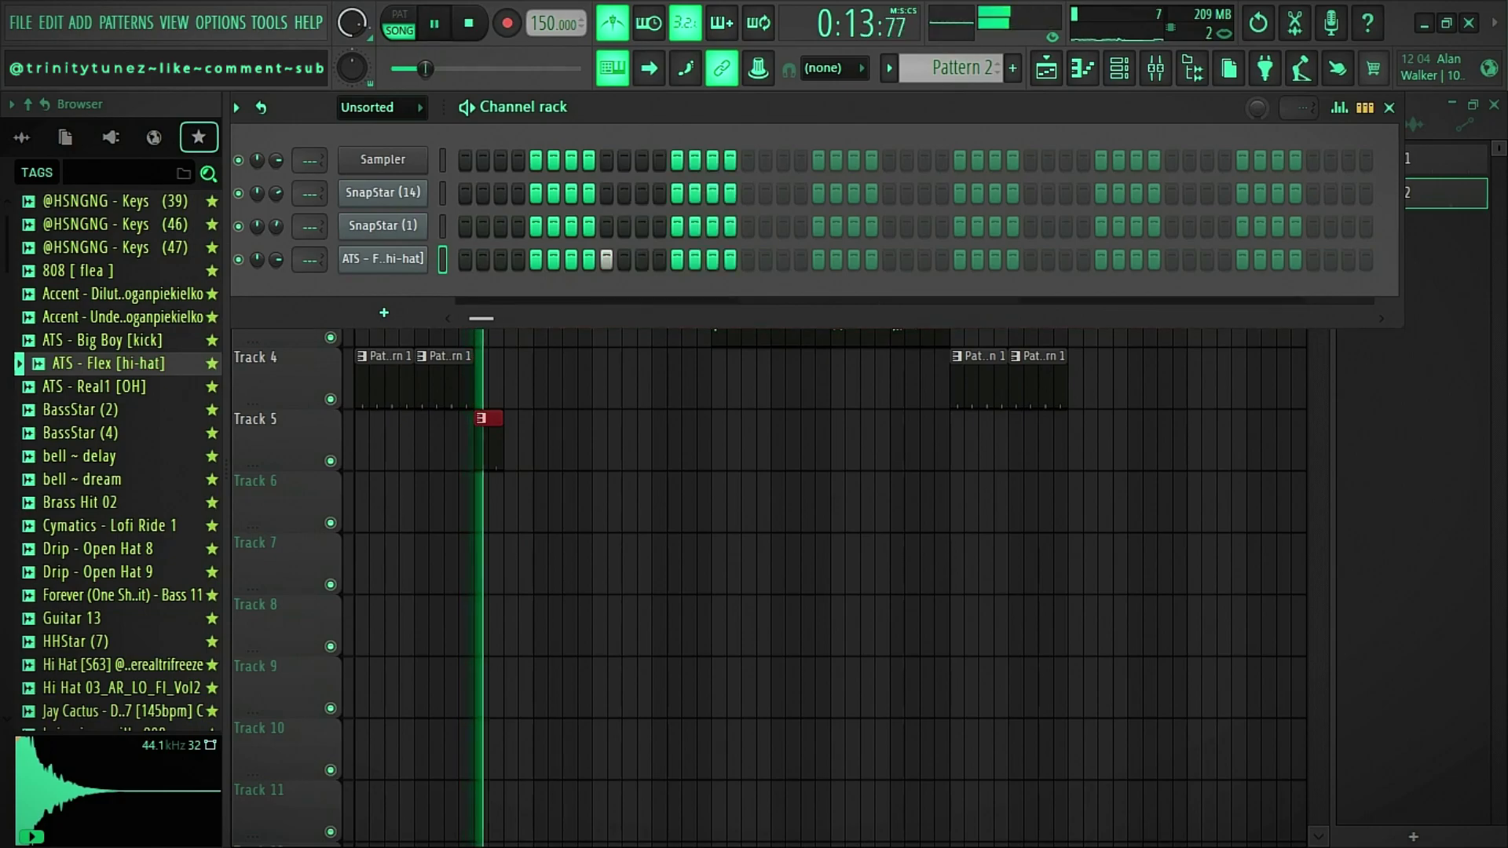
key("space")
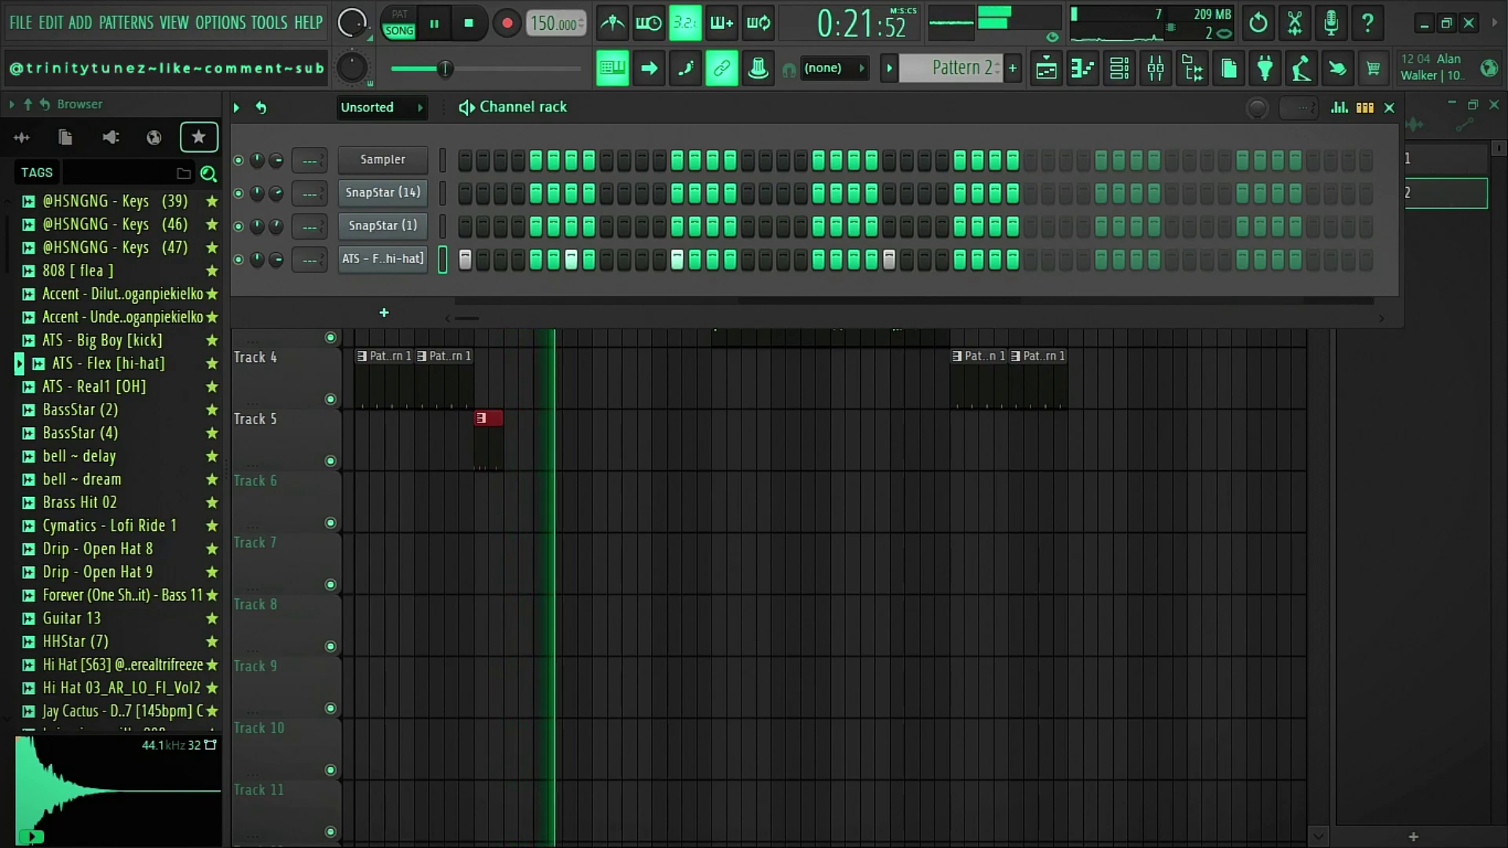
key("space")
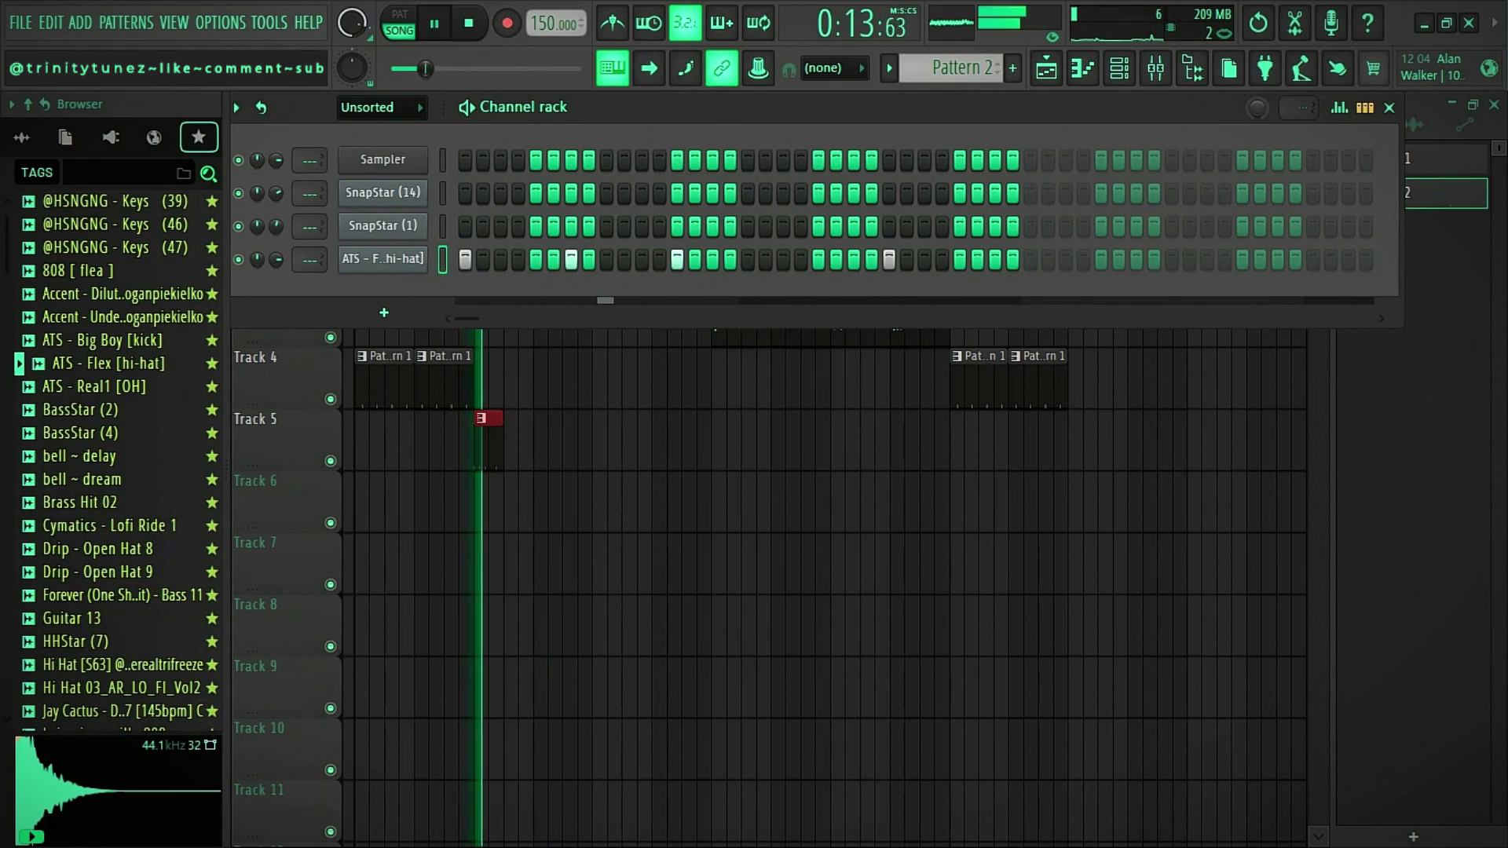
Duplicate the ATS - Flex hi-hat notes of Pattern 2 from bars 1 and 2 into bars 3 and 4 in the piano roll.
right_click(424, 256)
left_click(472, 257)
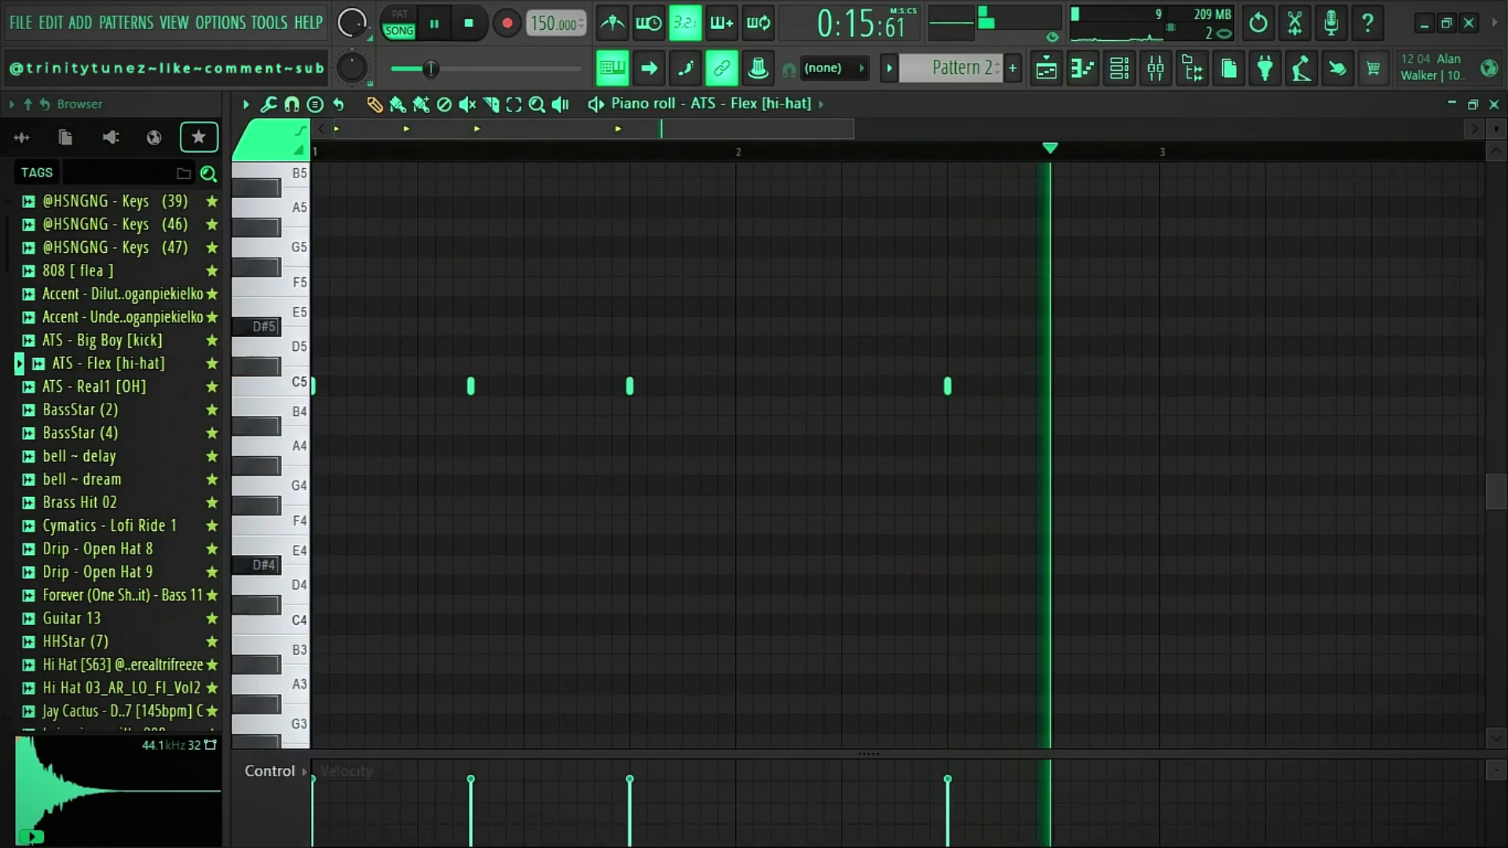
left_click(1161, 386)
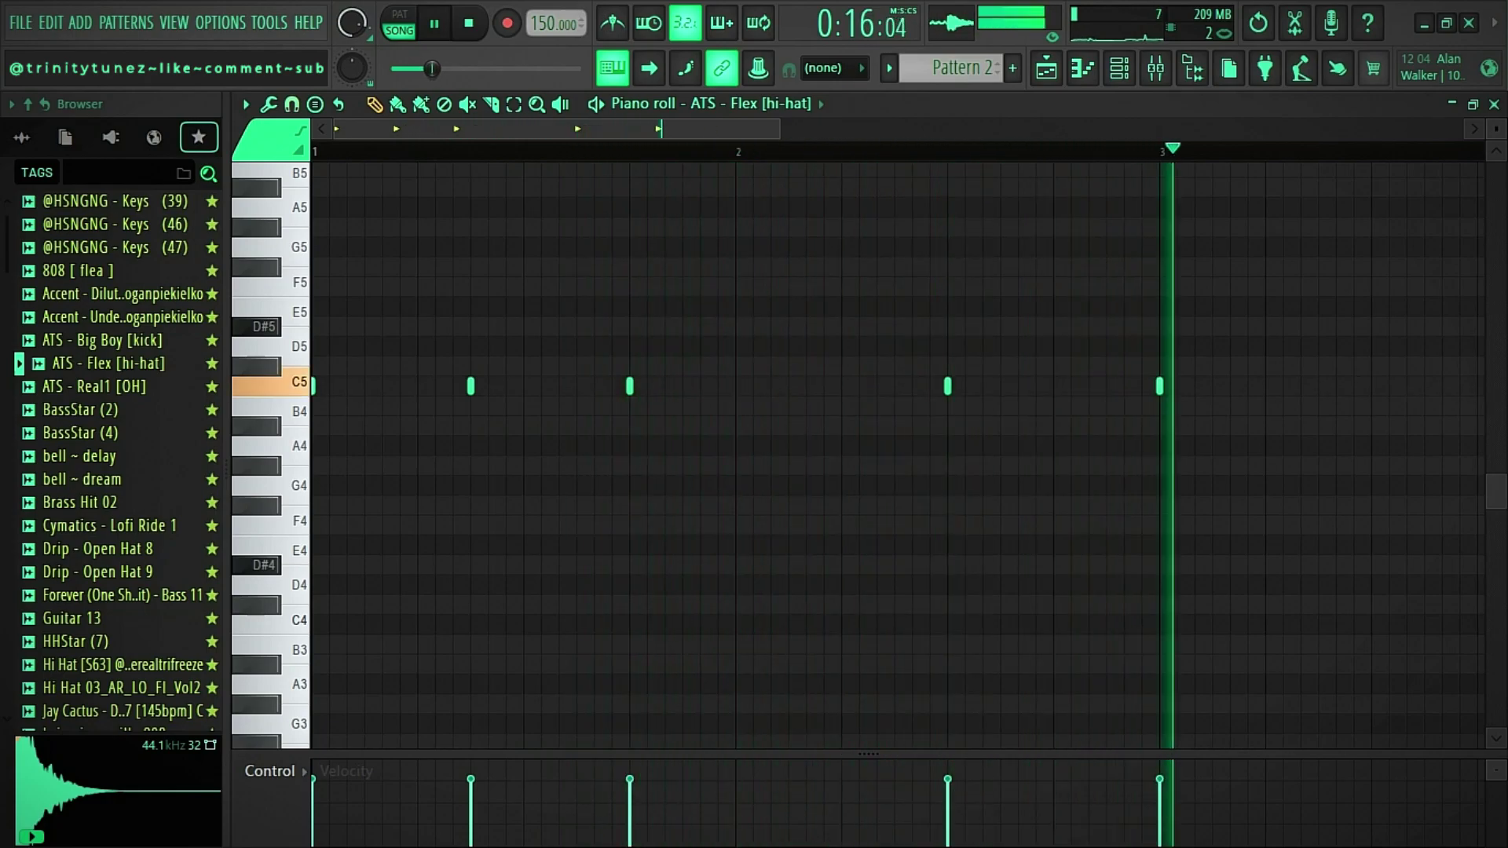
right_click(1160, 385)
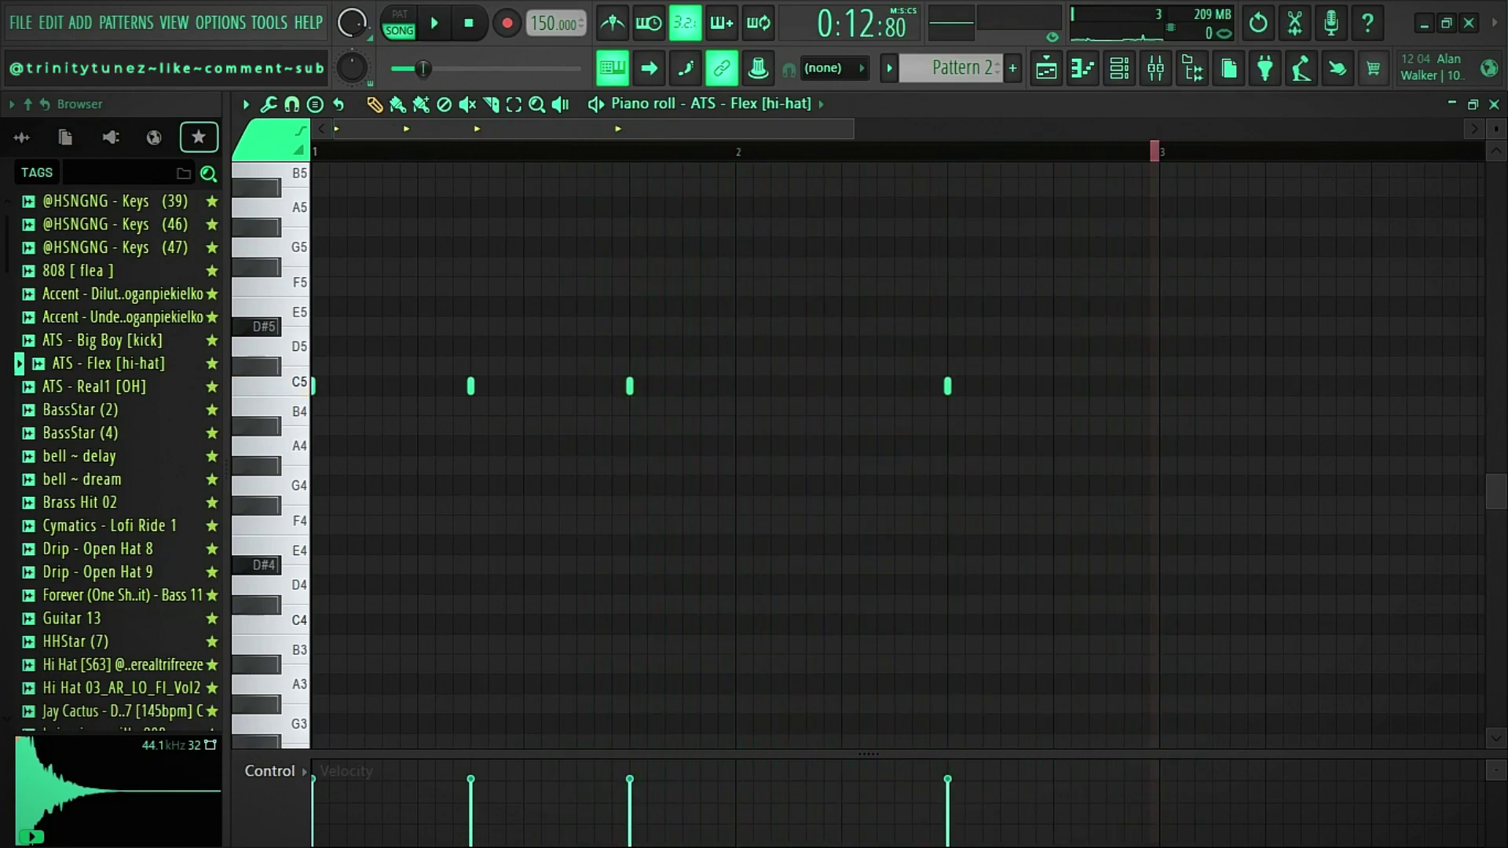
key("ctrl+a")
key("ctrl+b")
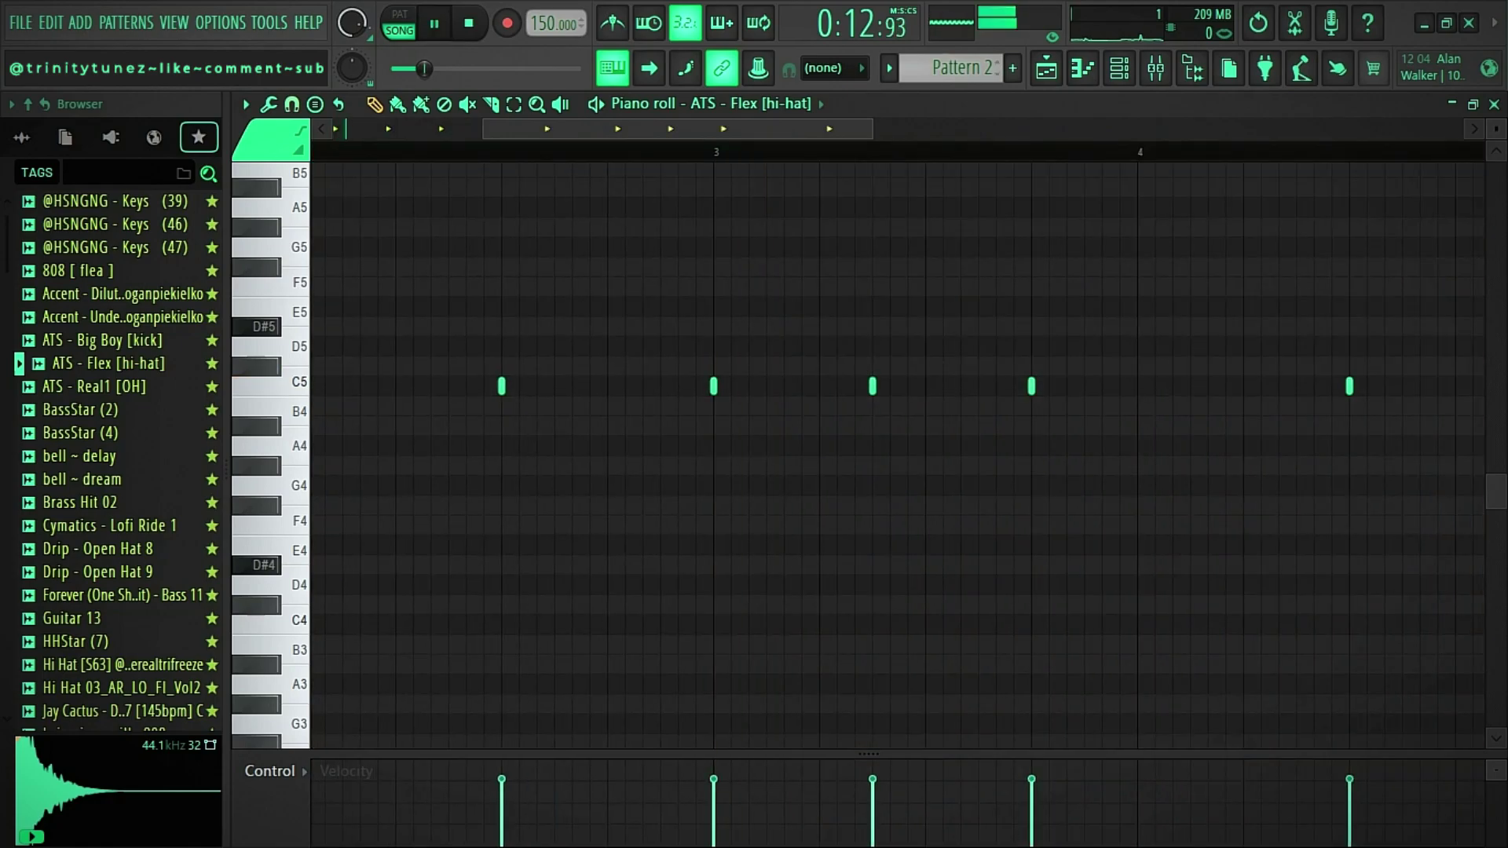
Duplicate the Pattern 2 clip along playlist Track 5 so the copies fill bars 9 to 41.
key("F5")
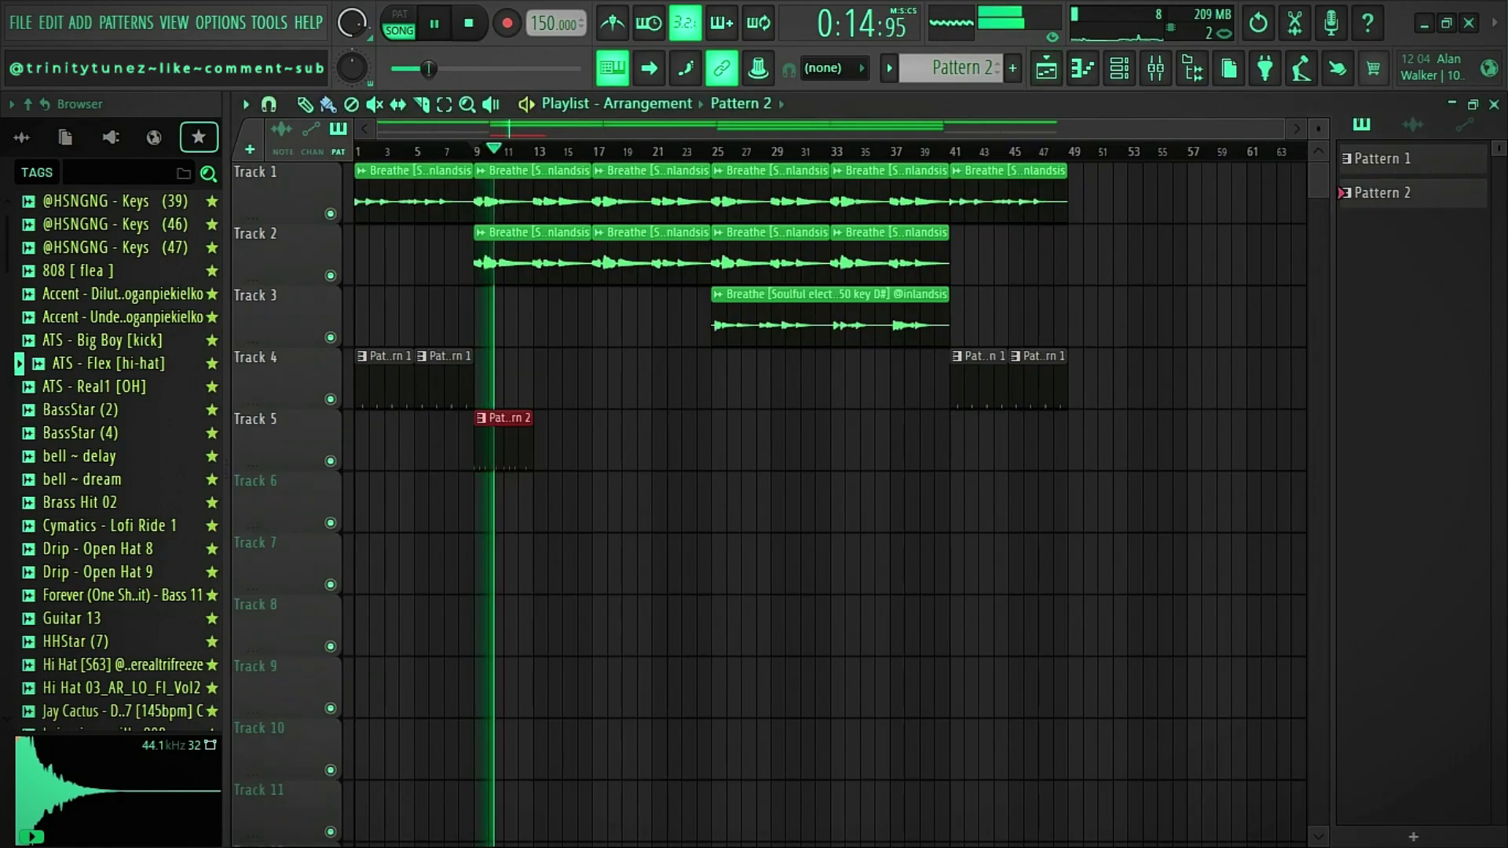
mouse_move(518, 441)
left_mouse_down()
mouse_move(597, 441)
mouse_move(519, 441)
mouse_move(534, 442)
left_mouse_up()
key("ctrl+b")
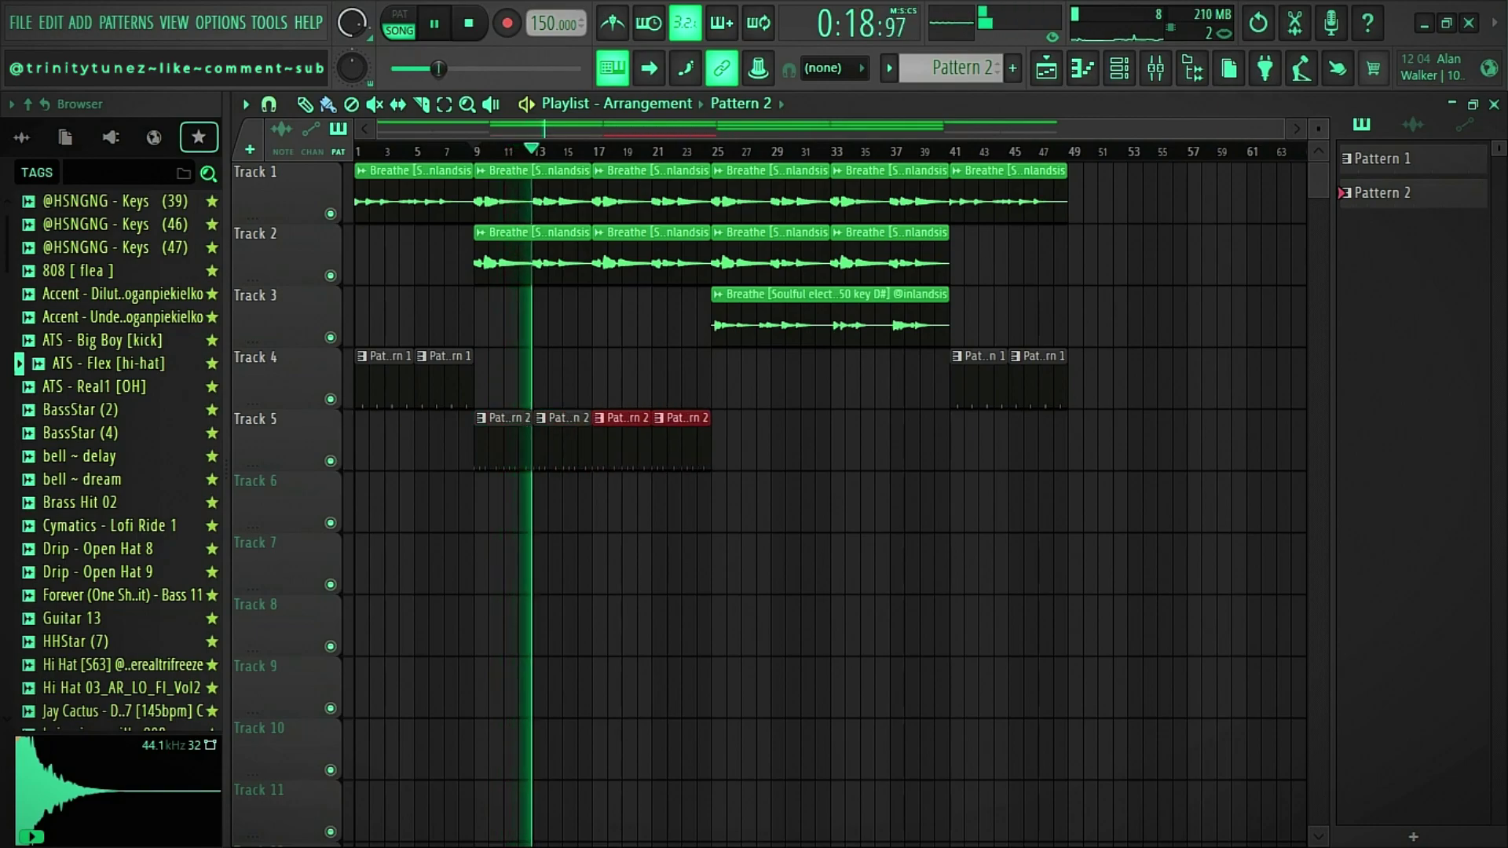
key("ctrl+b")
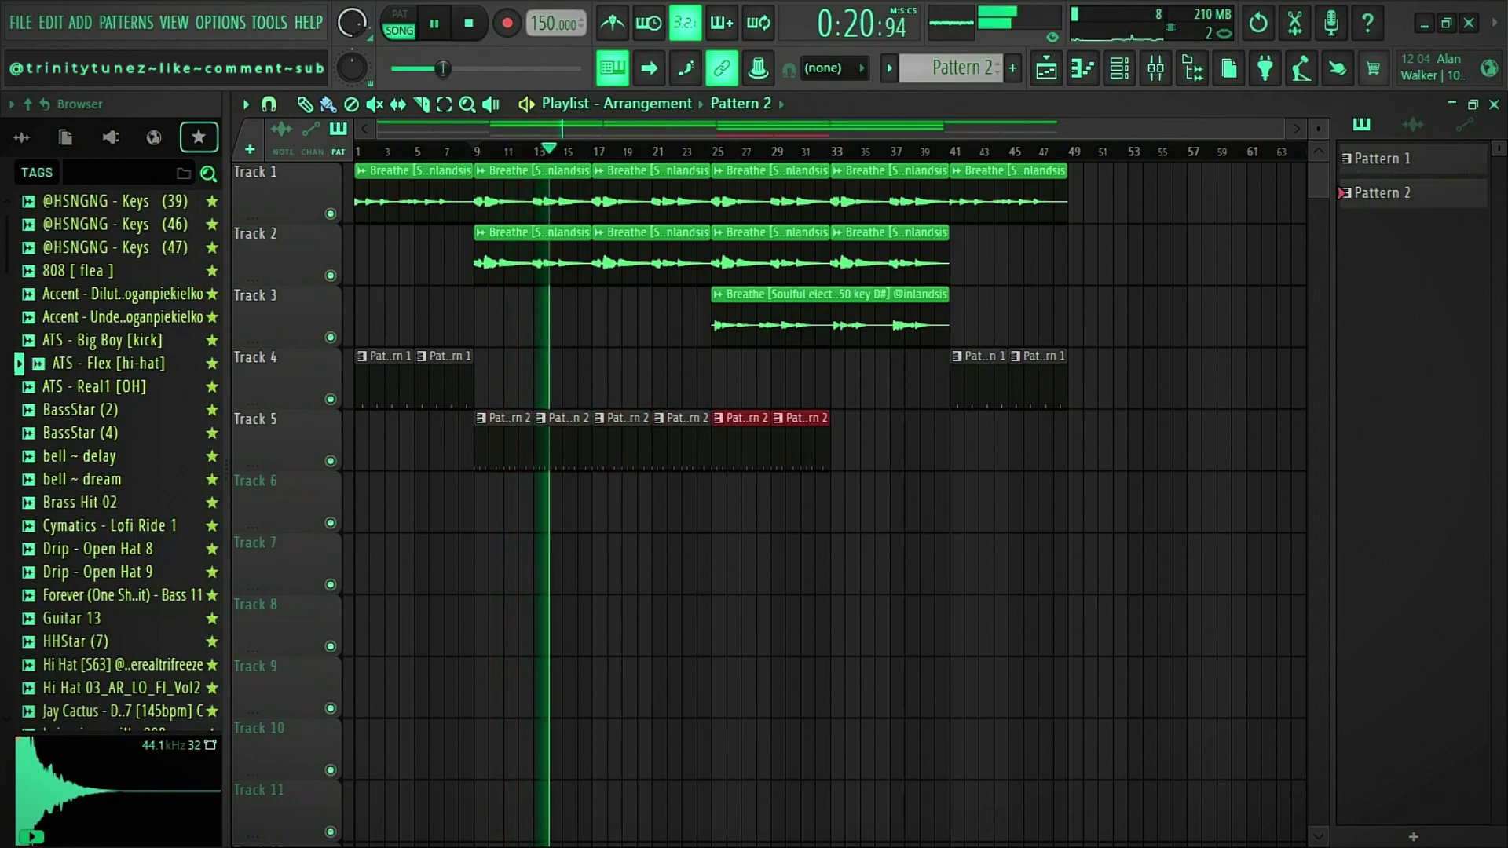
key("ctrl+b")
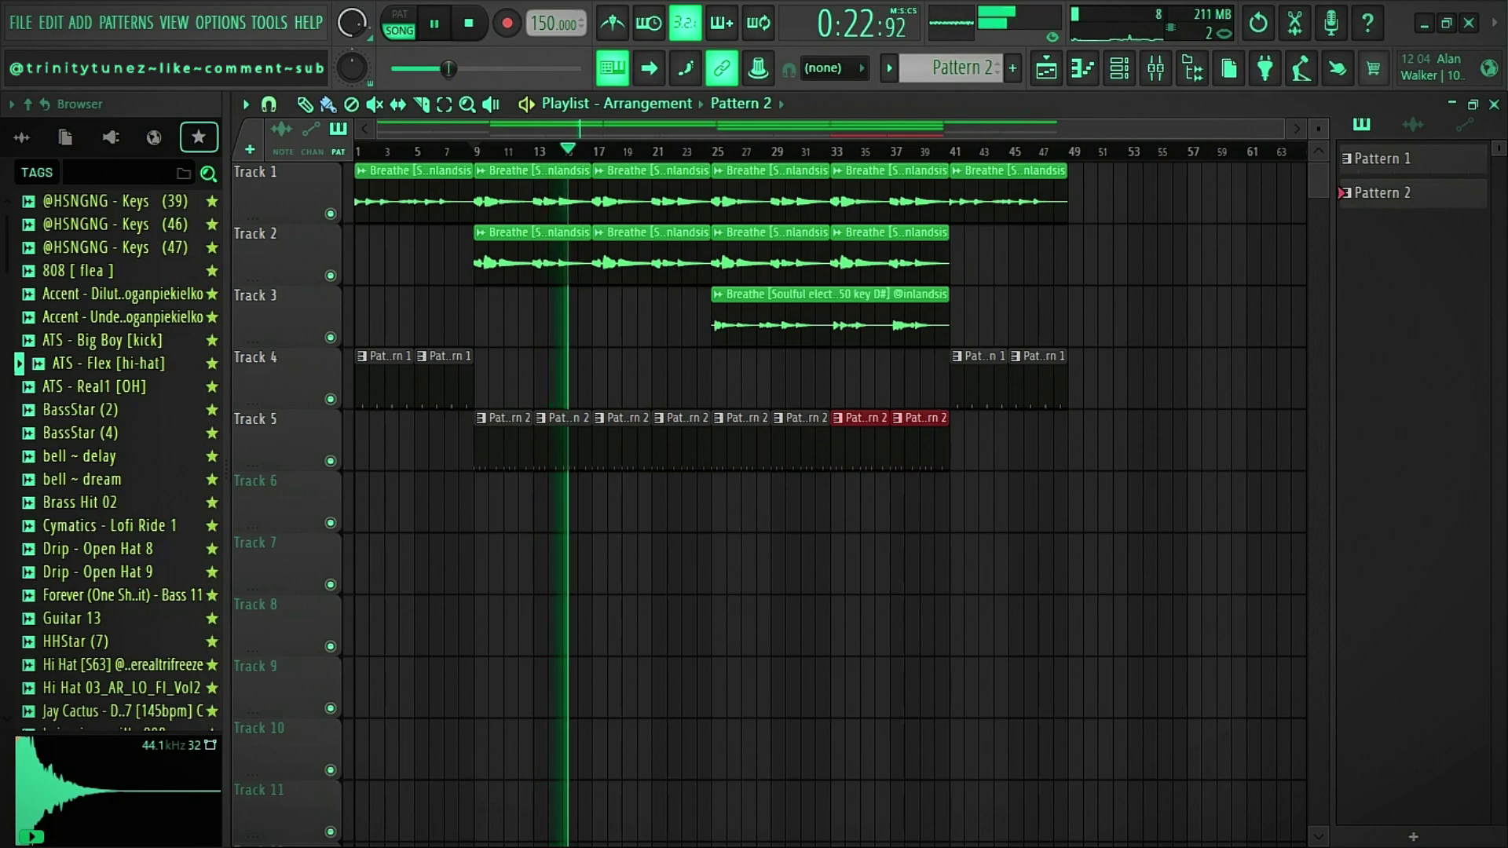
Audition the Drip open hats among the favourites and load Drip - Open Hat 9 into a new channel.
key("F7")
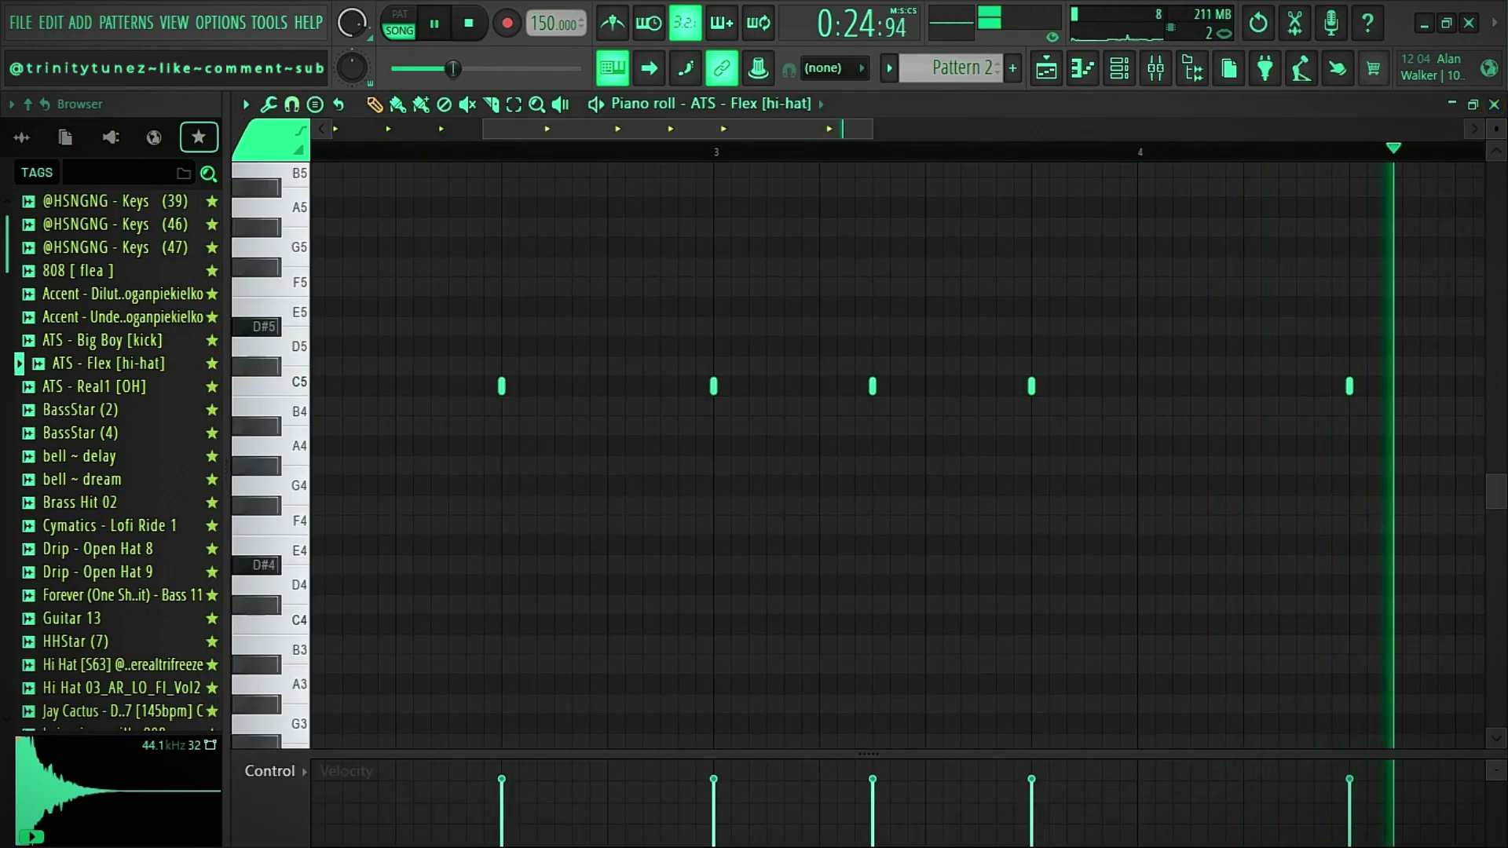
left_click(118, 549)
left_click(122, 572)
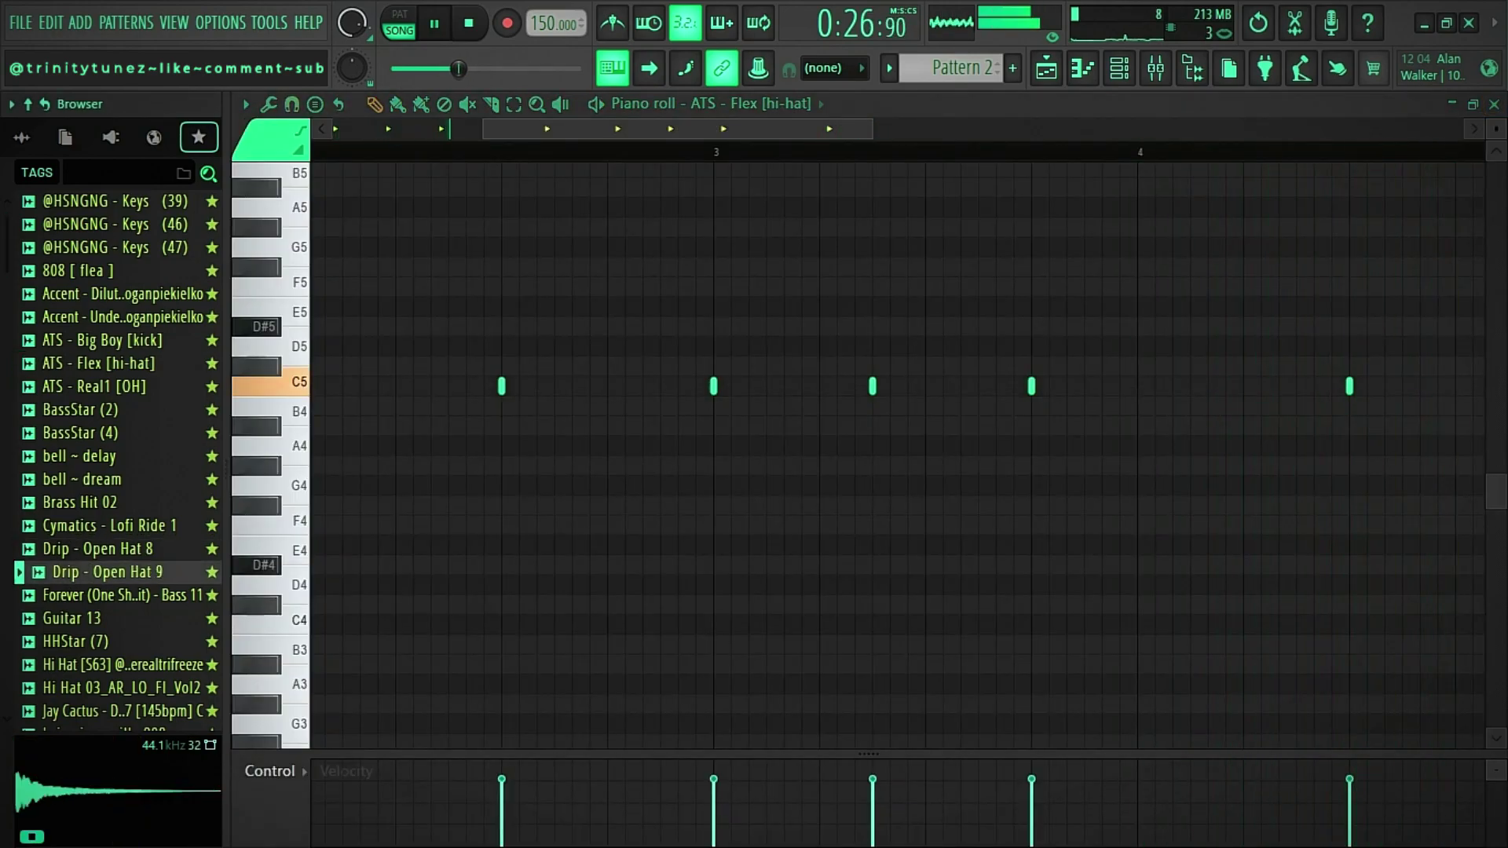
right_click(126, 573)
left_click(236, 452)
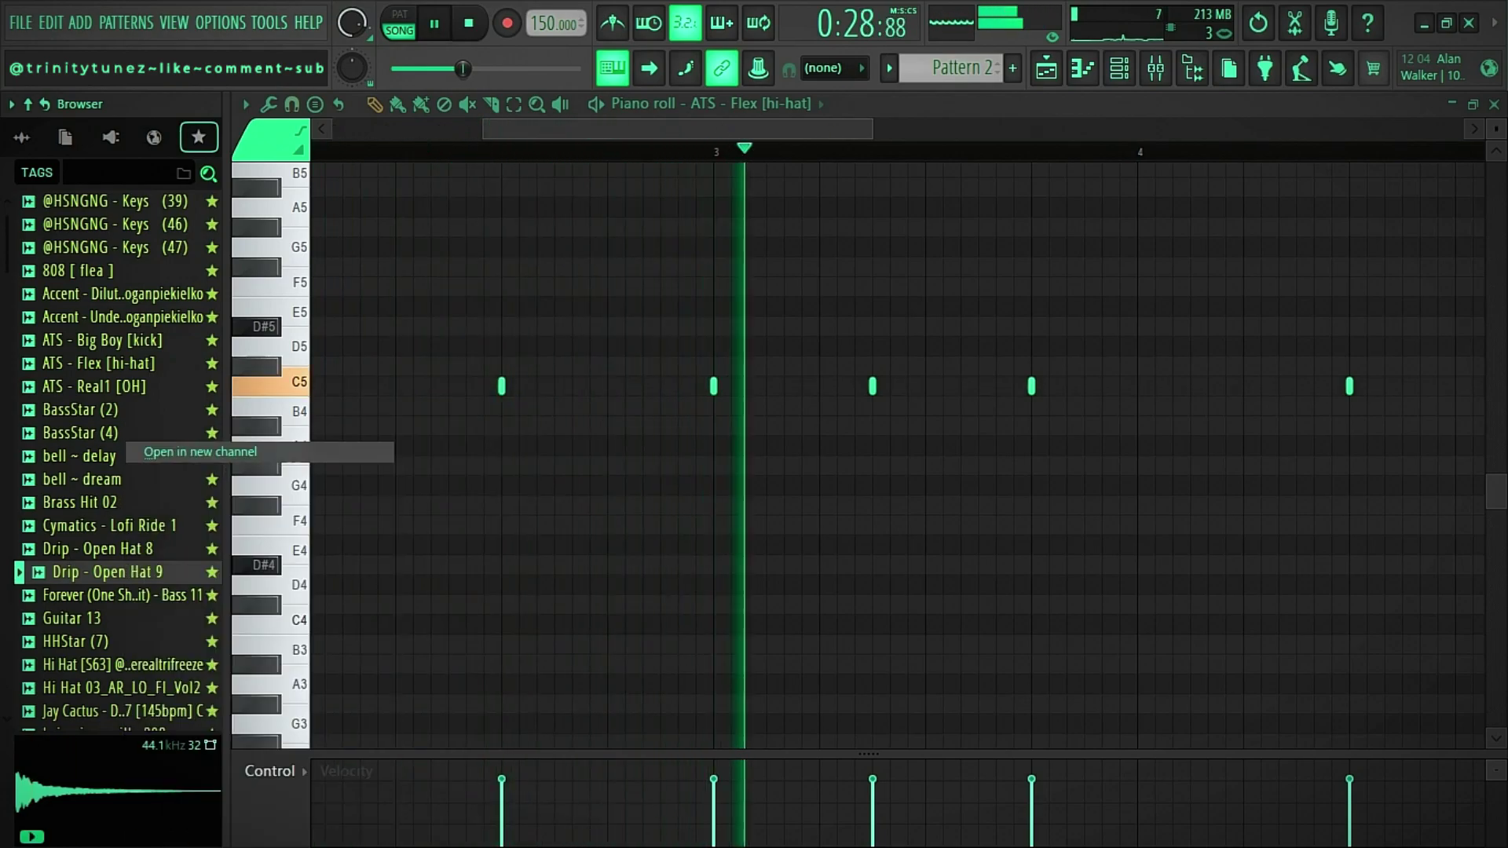
key("F6")
key("F7")
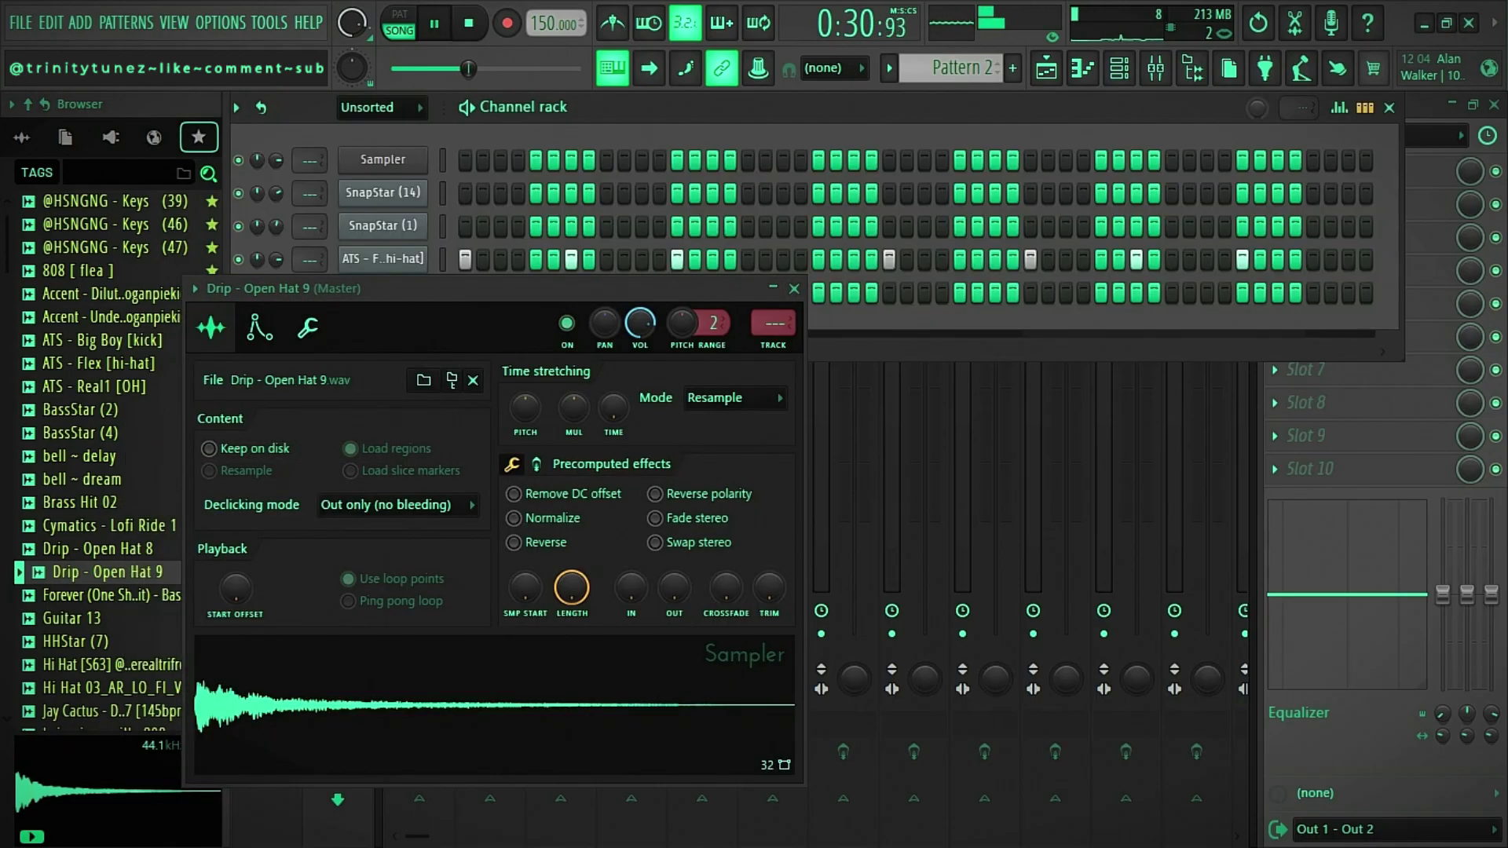
Place a Drip - Open Hat 9 hit on step 1 of Pattern 2 and normalize the sample.
left_click(794, 289)
left_click(465, 293)
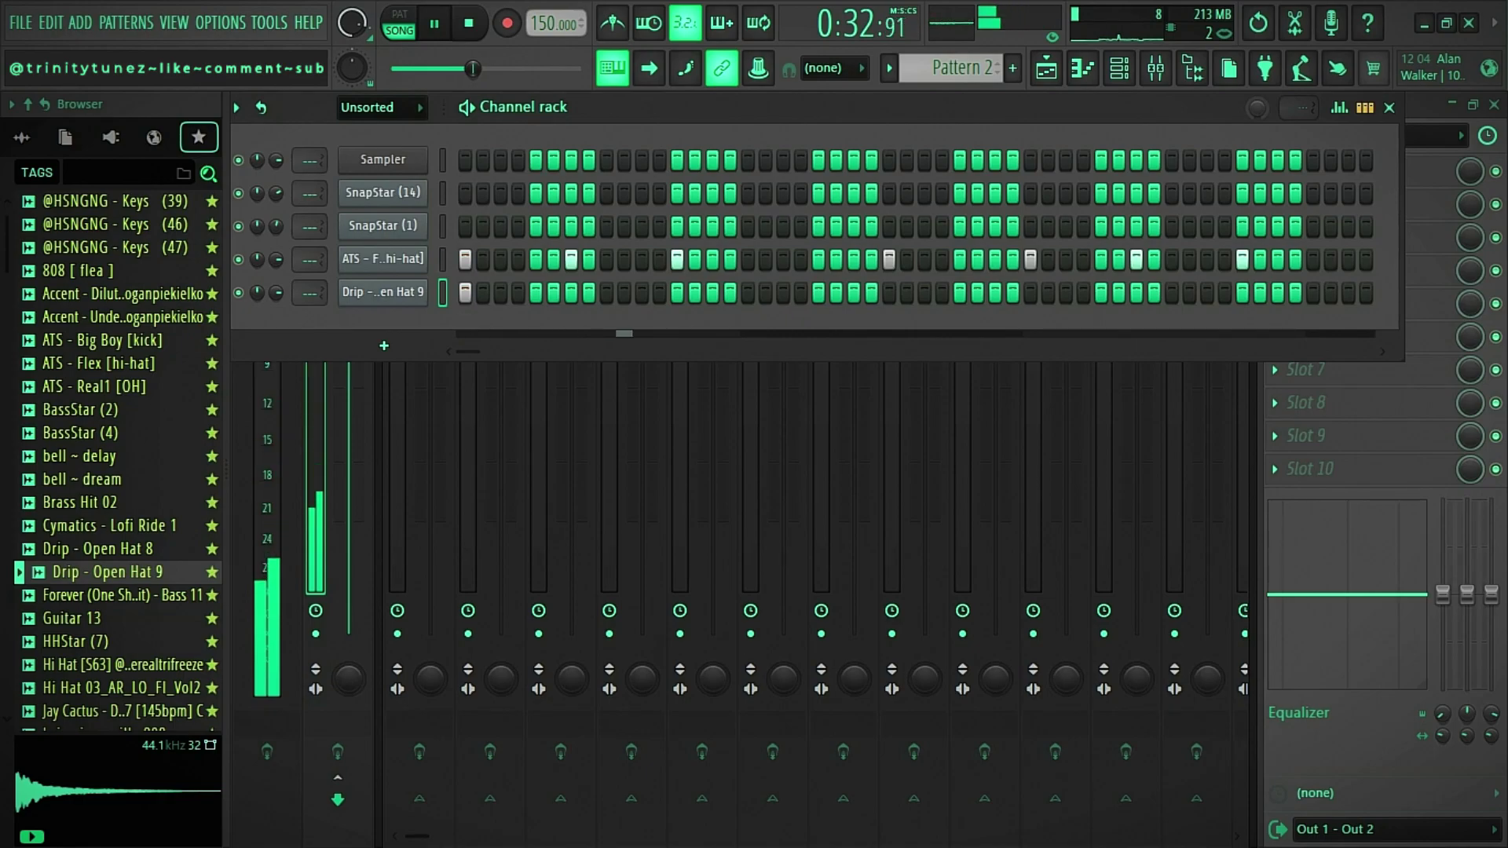
left_click(382, 293)
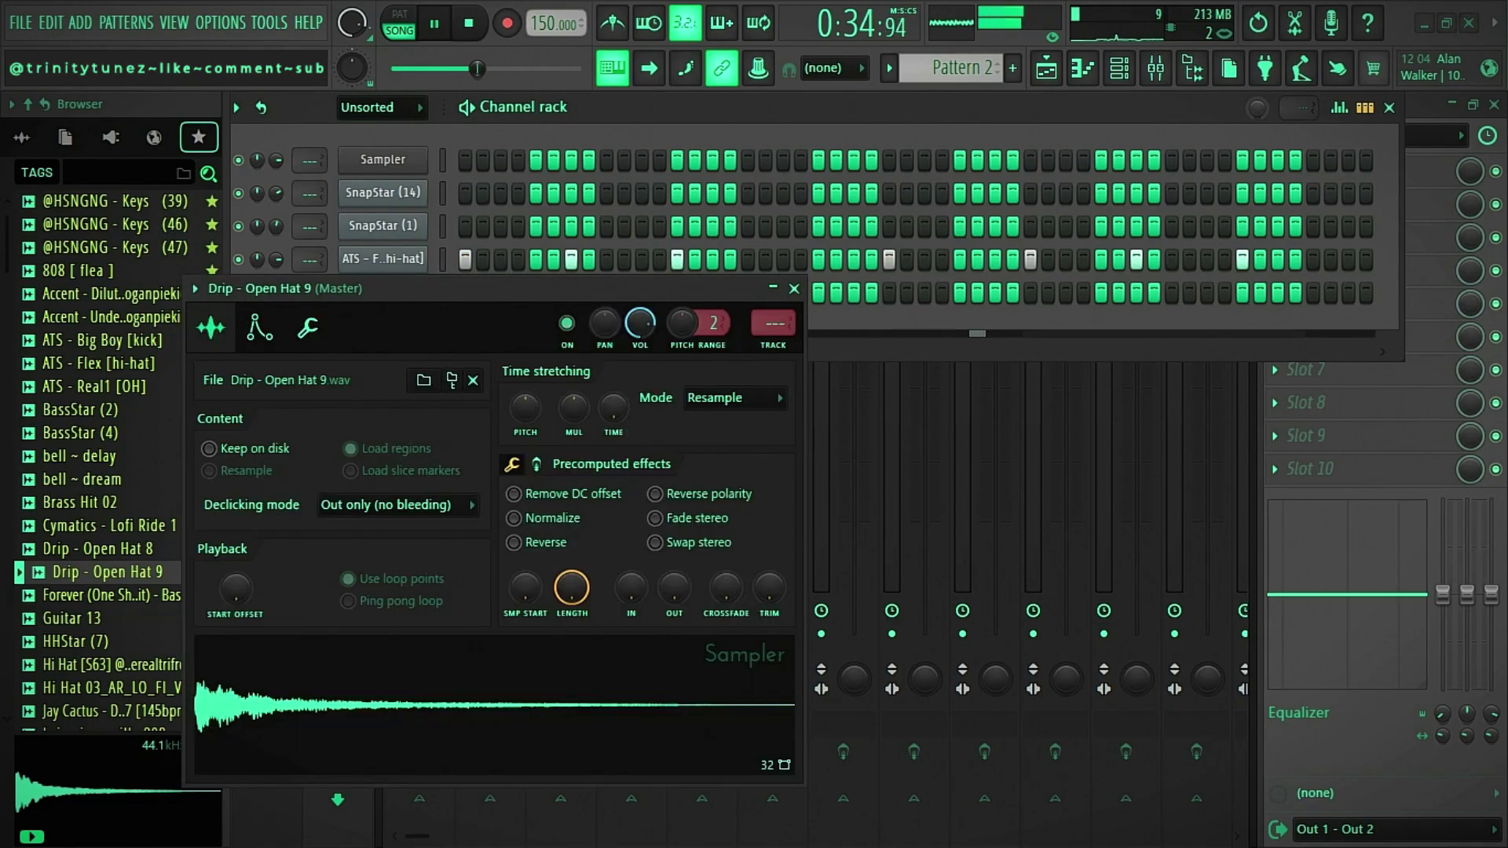
left_click(513, 518)
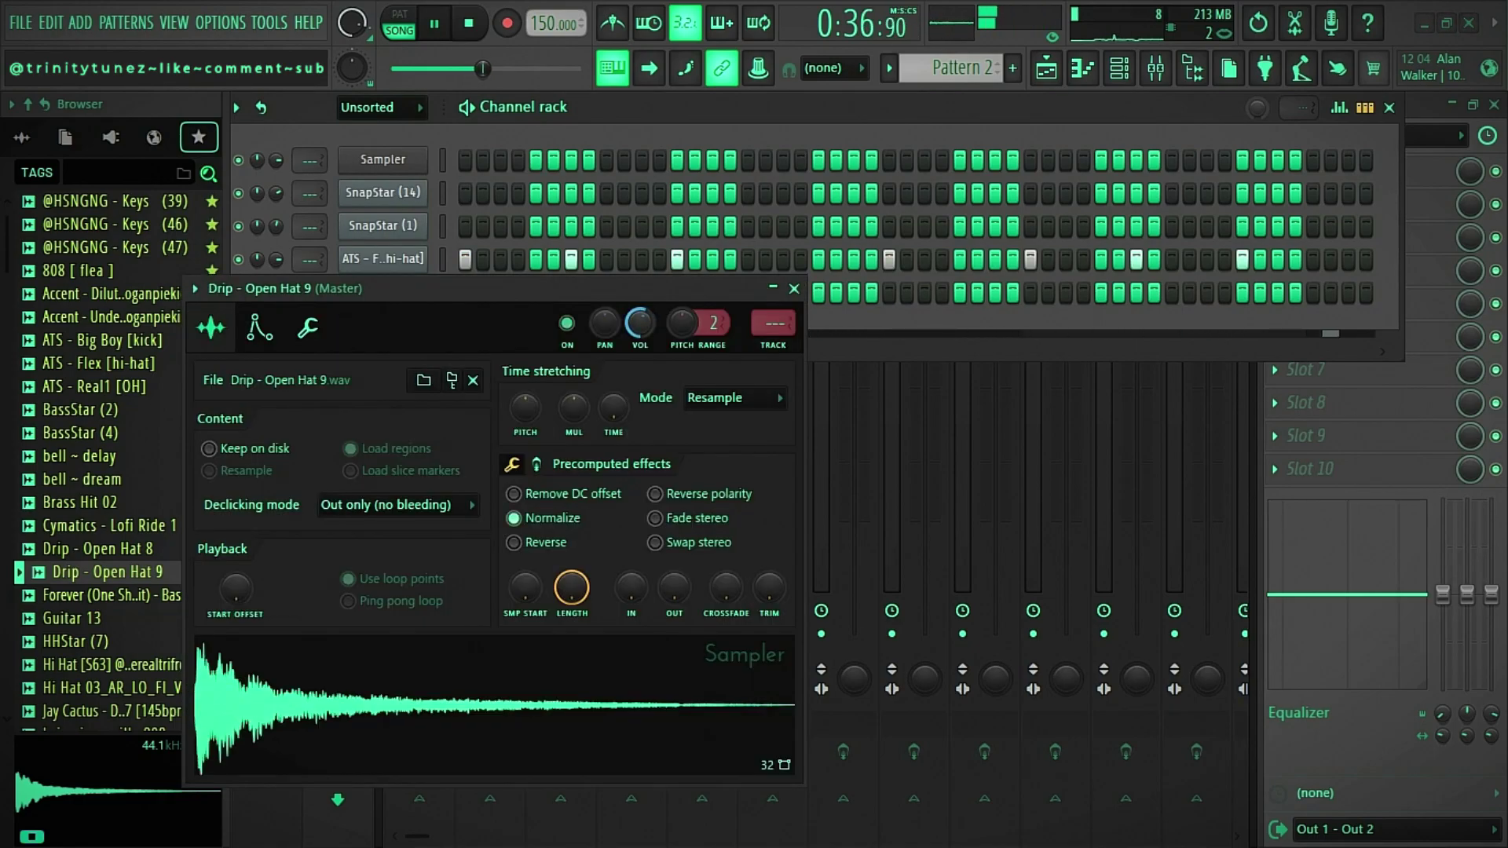
left_click(794, 289)
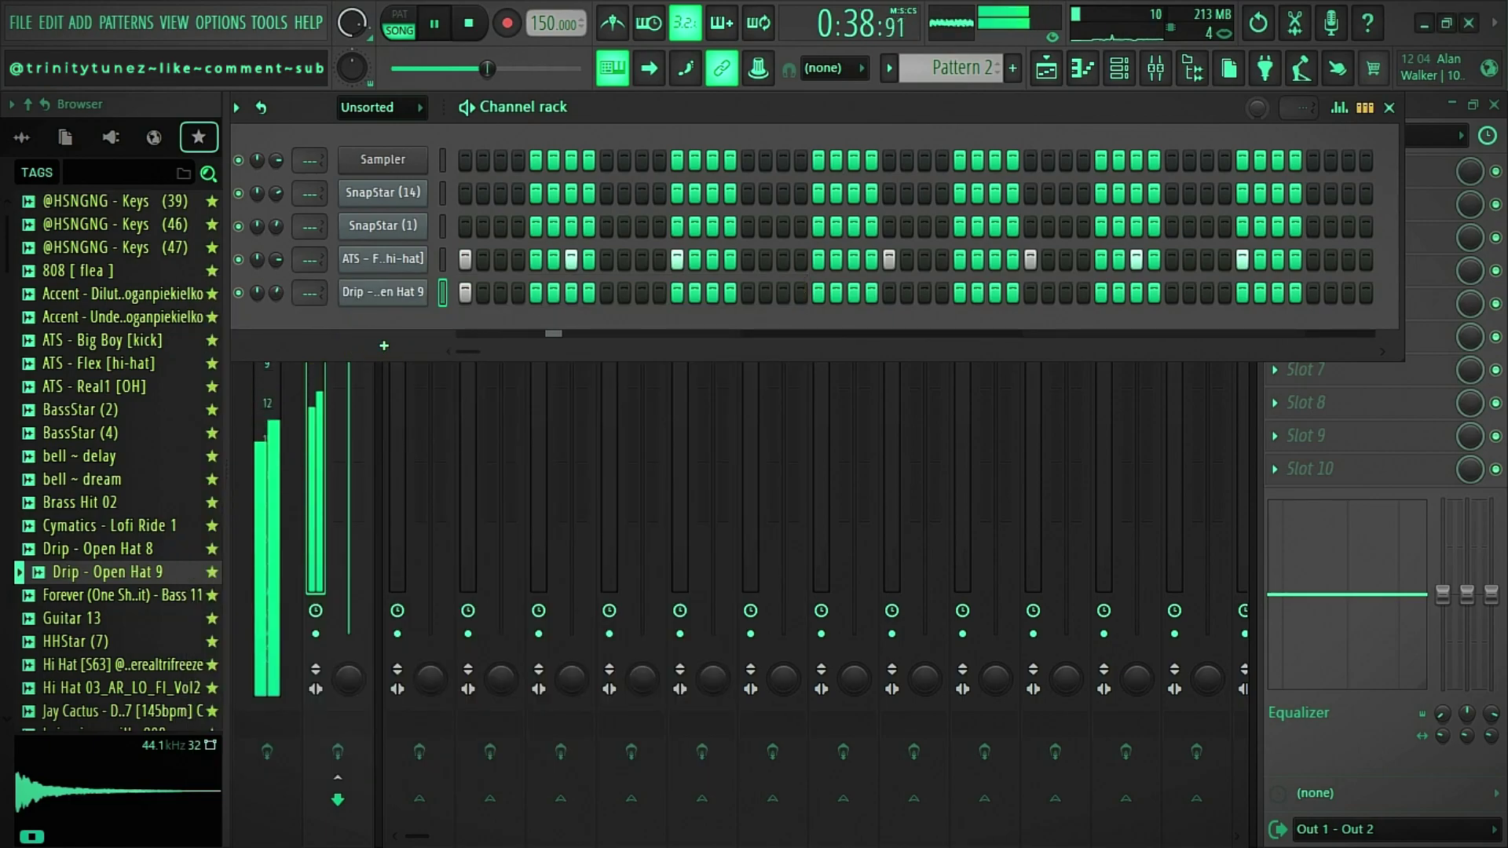
Replace the ATS - Flex sample in the hi-hat channel with the favourite Hi Hat [S63] sample.
scroll(118, 596, "down", 4)
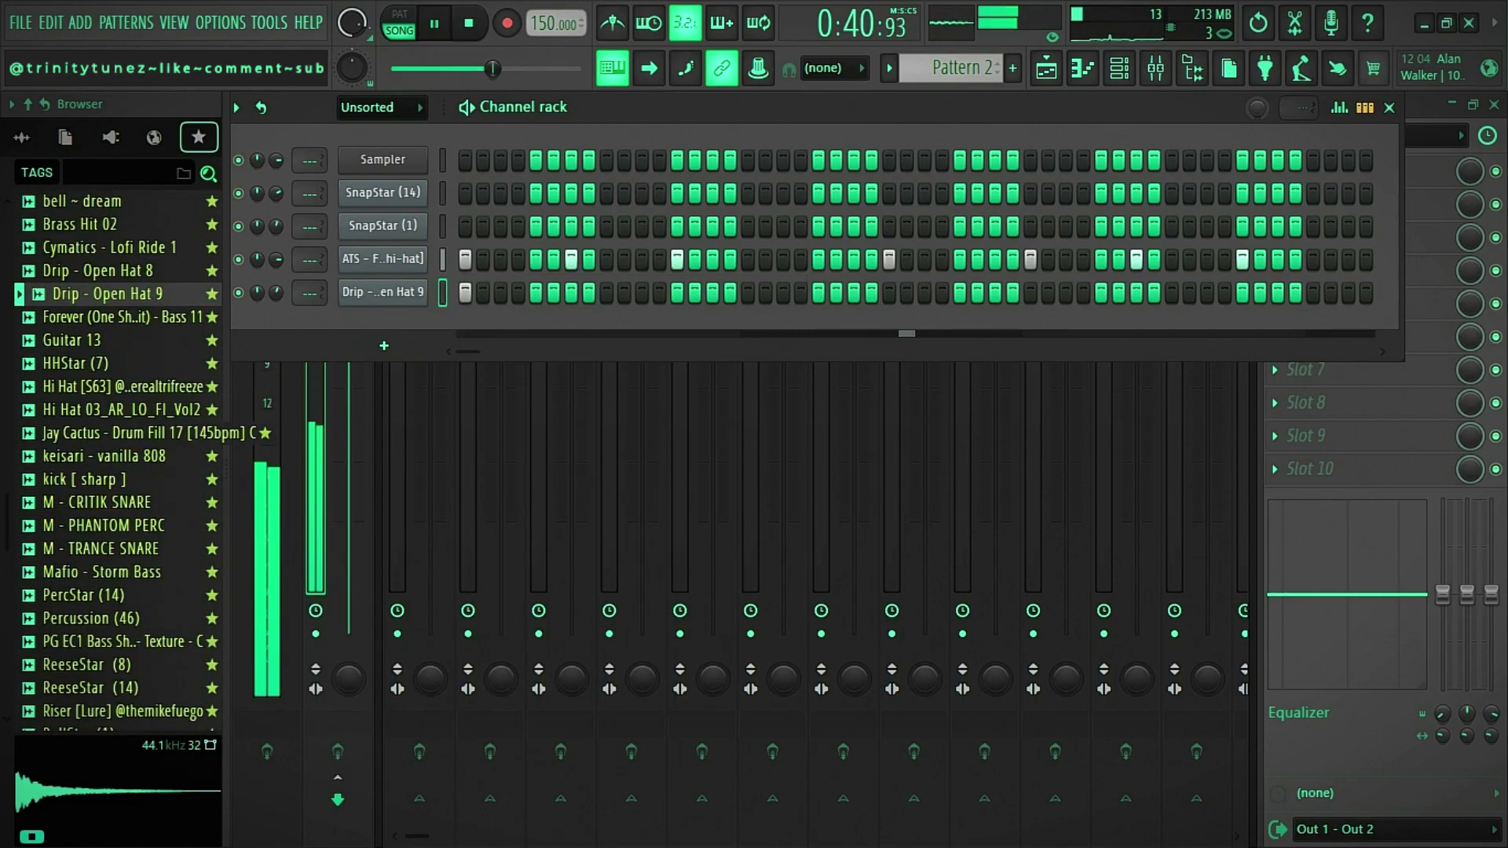
left_click(122, 386)
left_click_drag(122, 387, 314, 320)
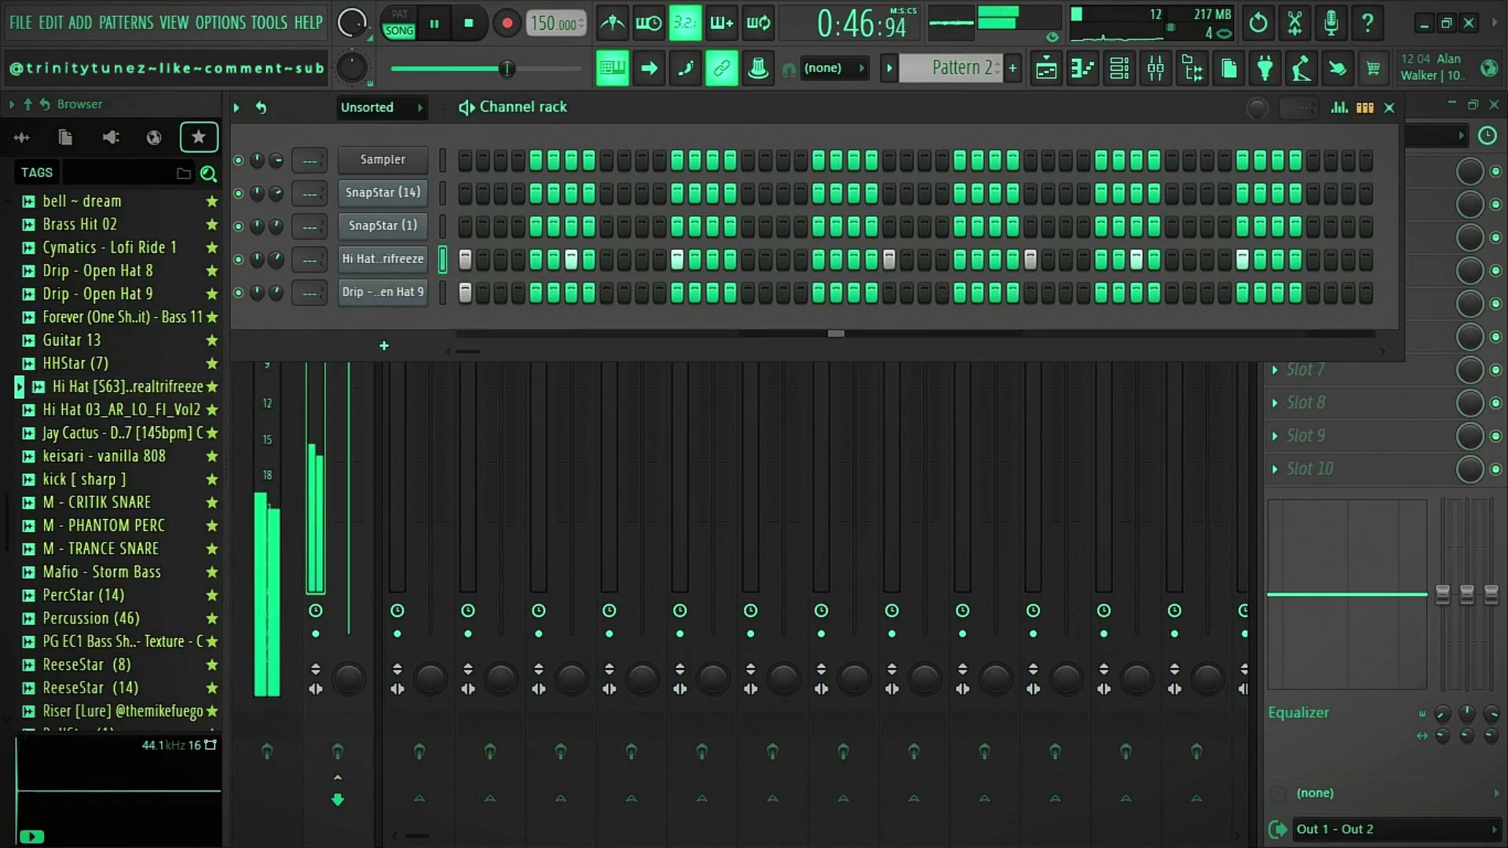
Load Hi Hat 03_AR_LO_FI_Vol2 into a new channel and place a hit on step 11.
left_click(145, 410)
right_click(145, 411)
left_click(185, 444)
left_click(815, 319)
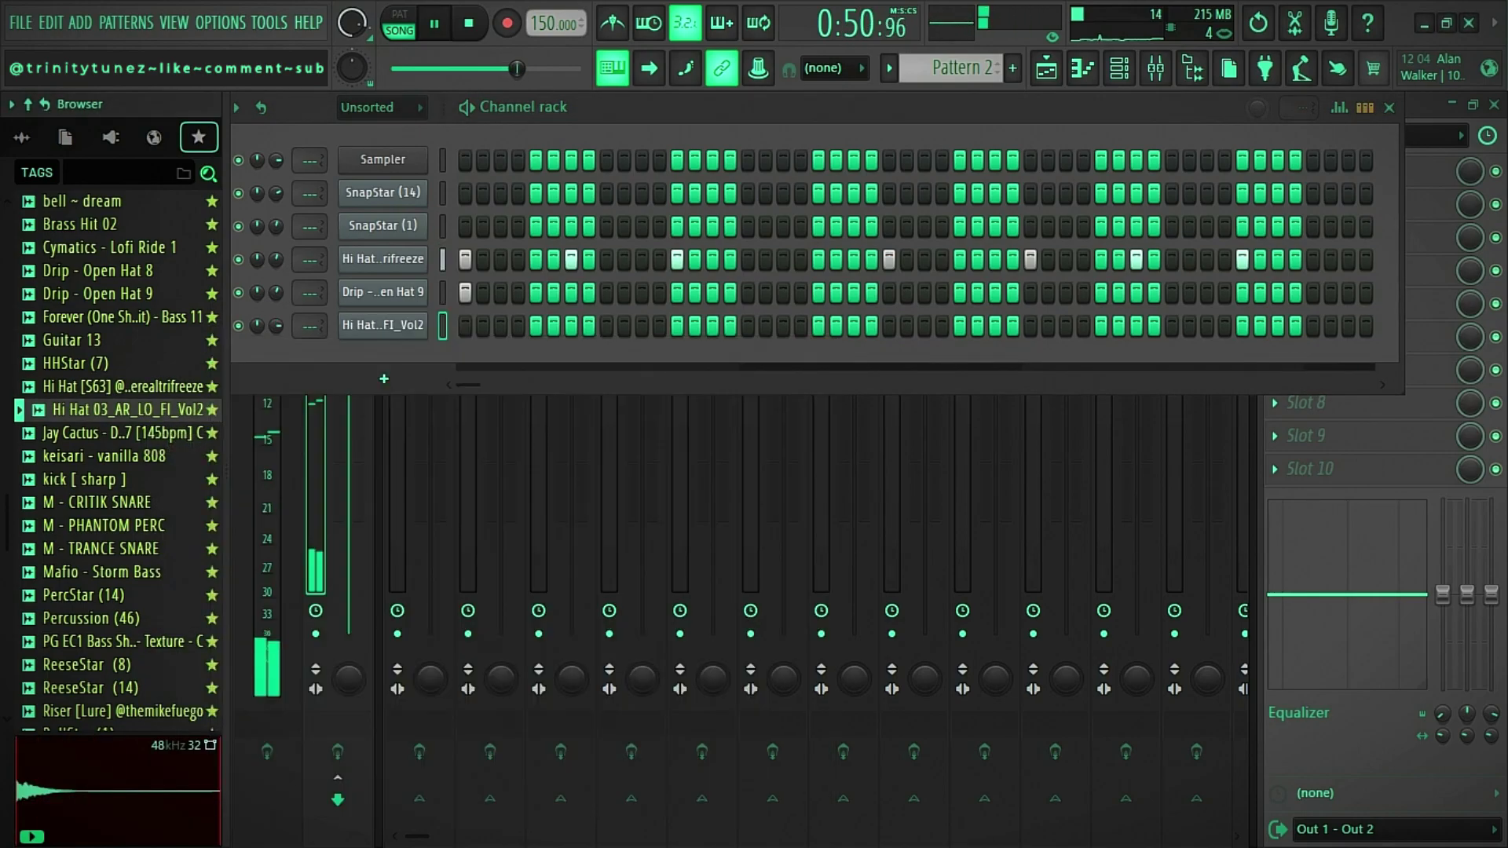
left_click(642, 326)
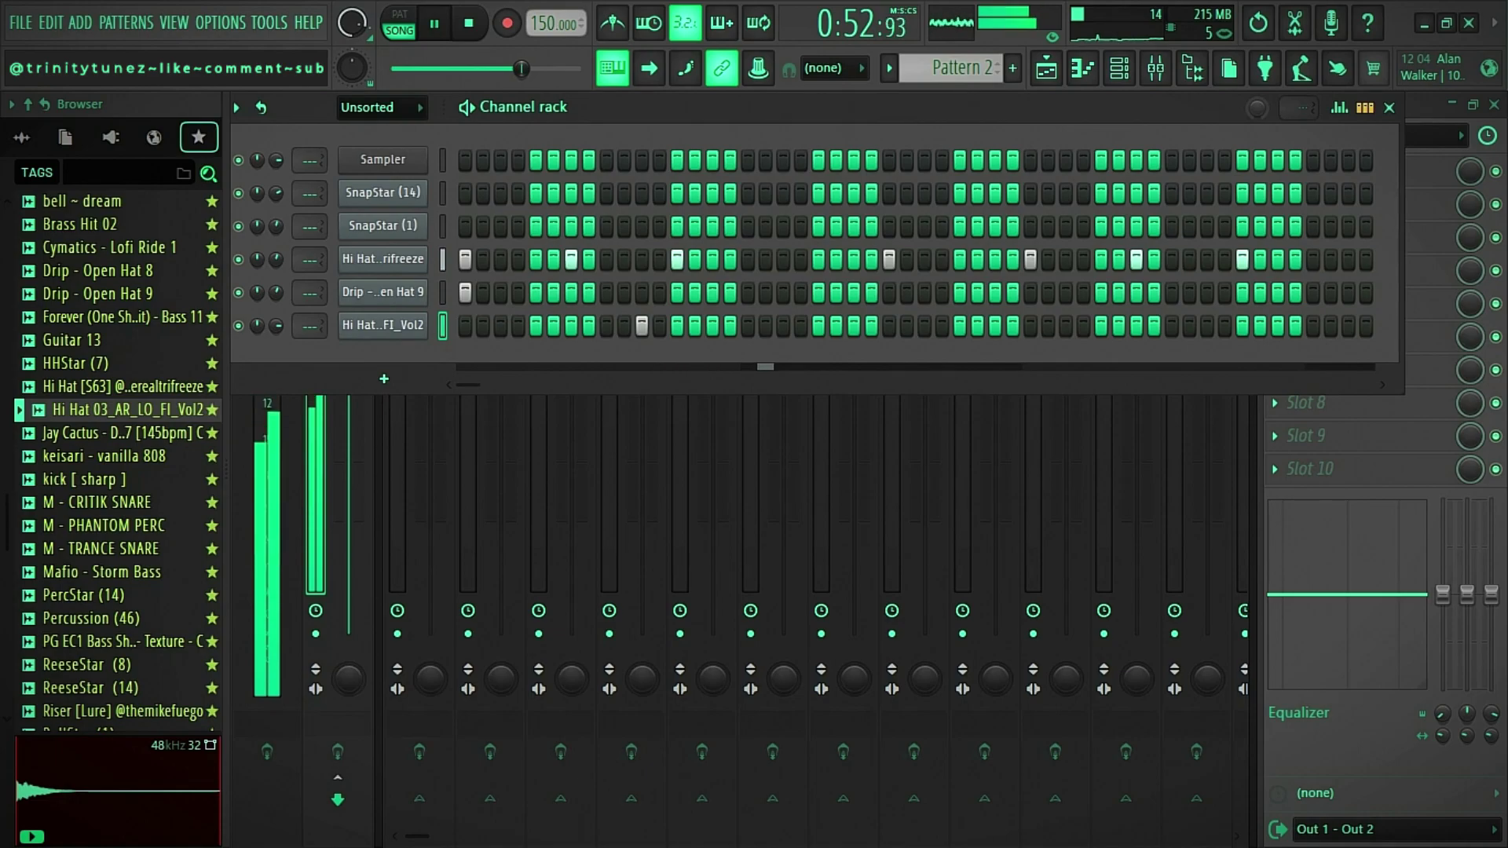
Normalize Hi Hat 03_AR_LO_FI_Vol2 with its loop points turned off and add a hit on step 33.
left_click(382, 326)
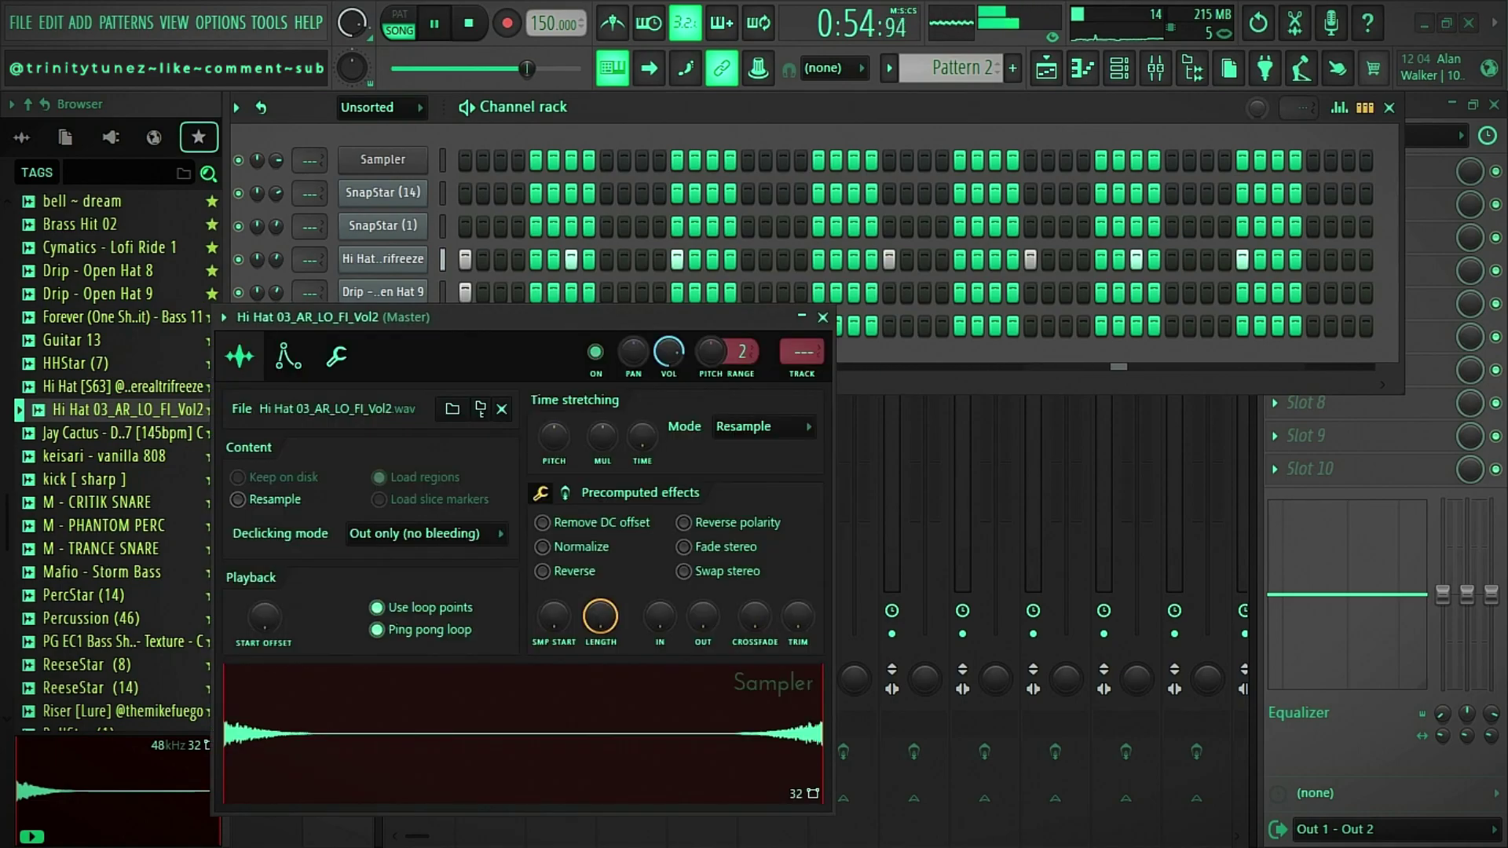
left_click(543, 548)
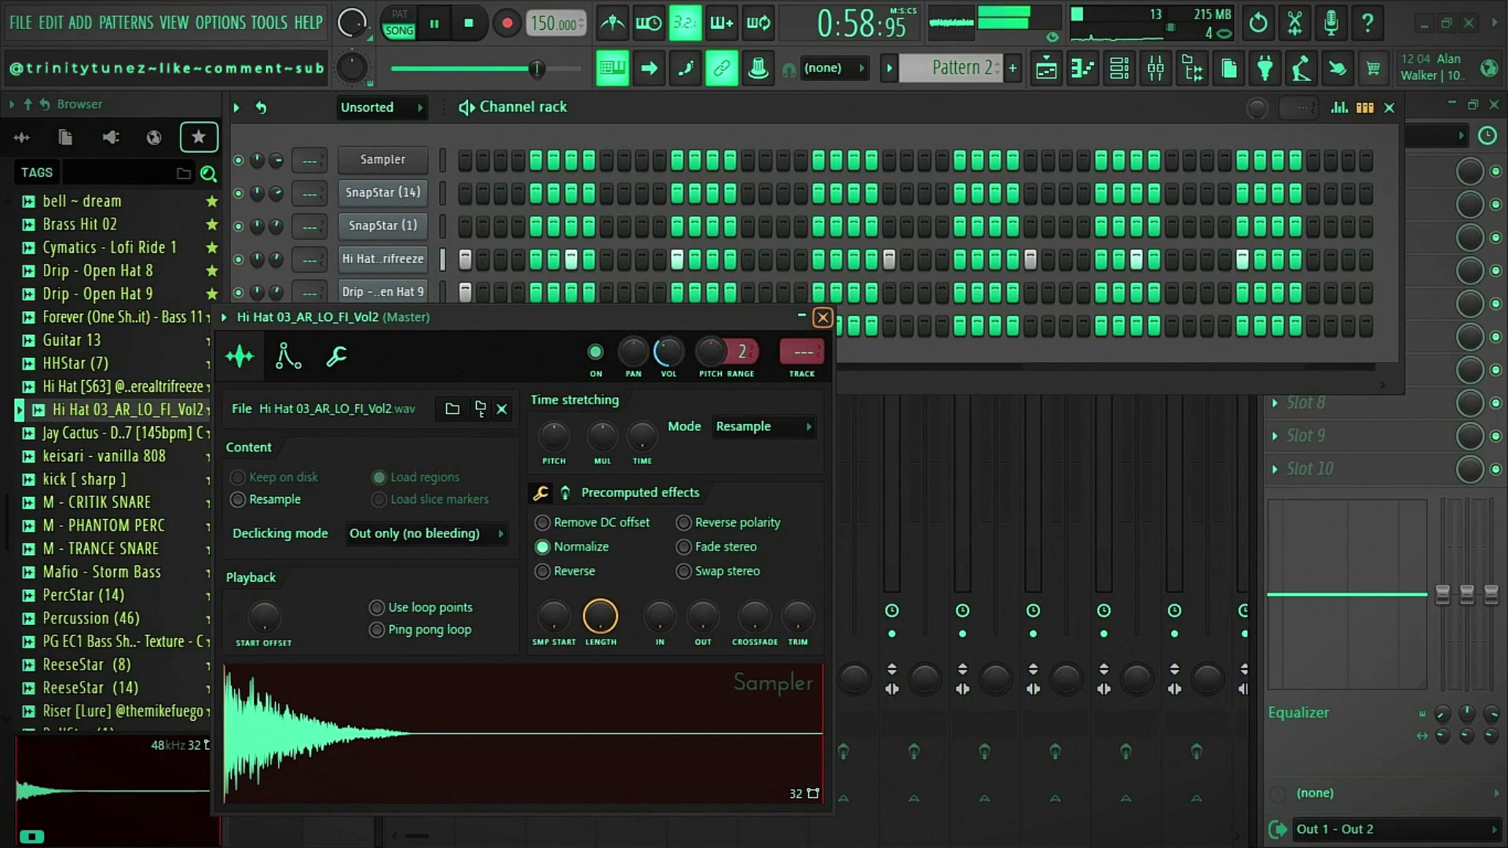
left_click(822, 318)
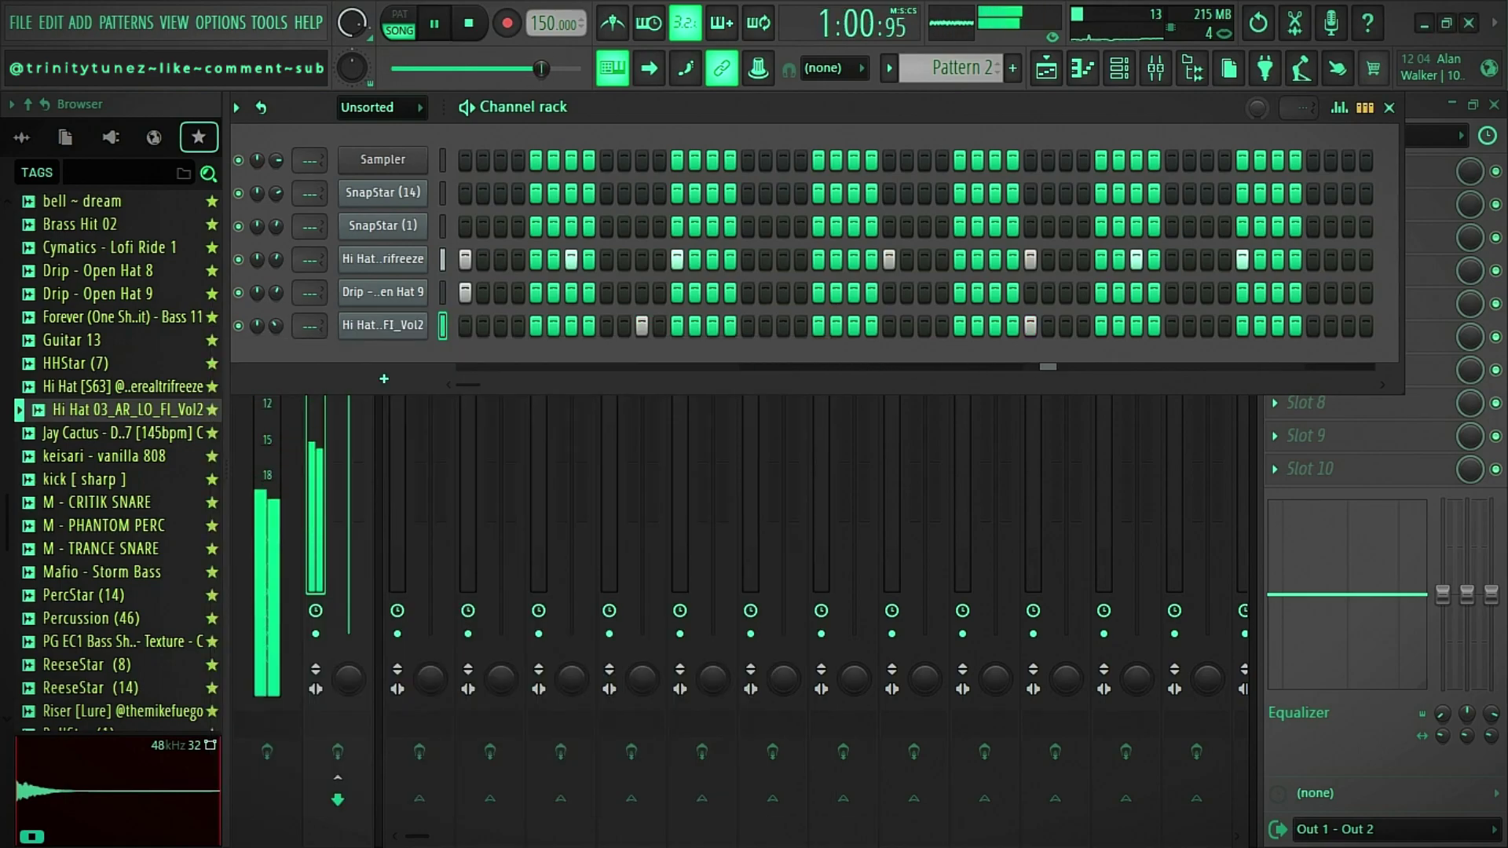
Audition SnareStar (12) and remove it from the favourite samples.
scroll(118, 455, "down", 2)
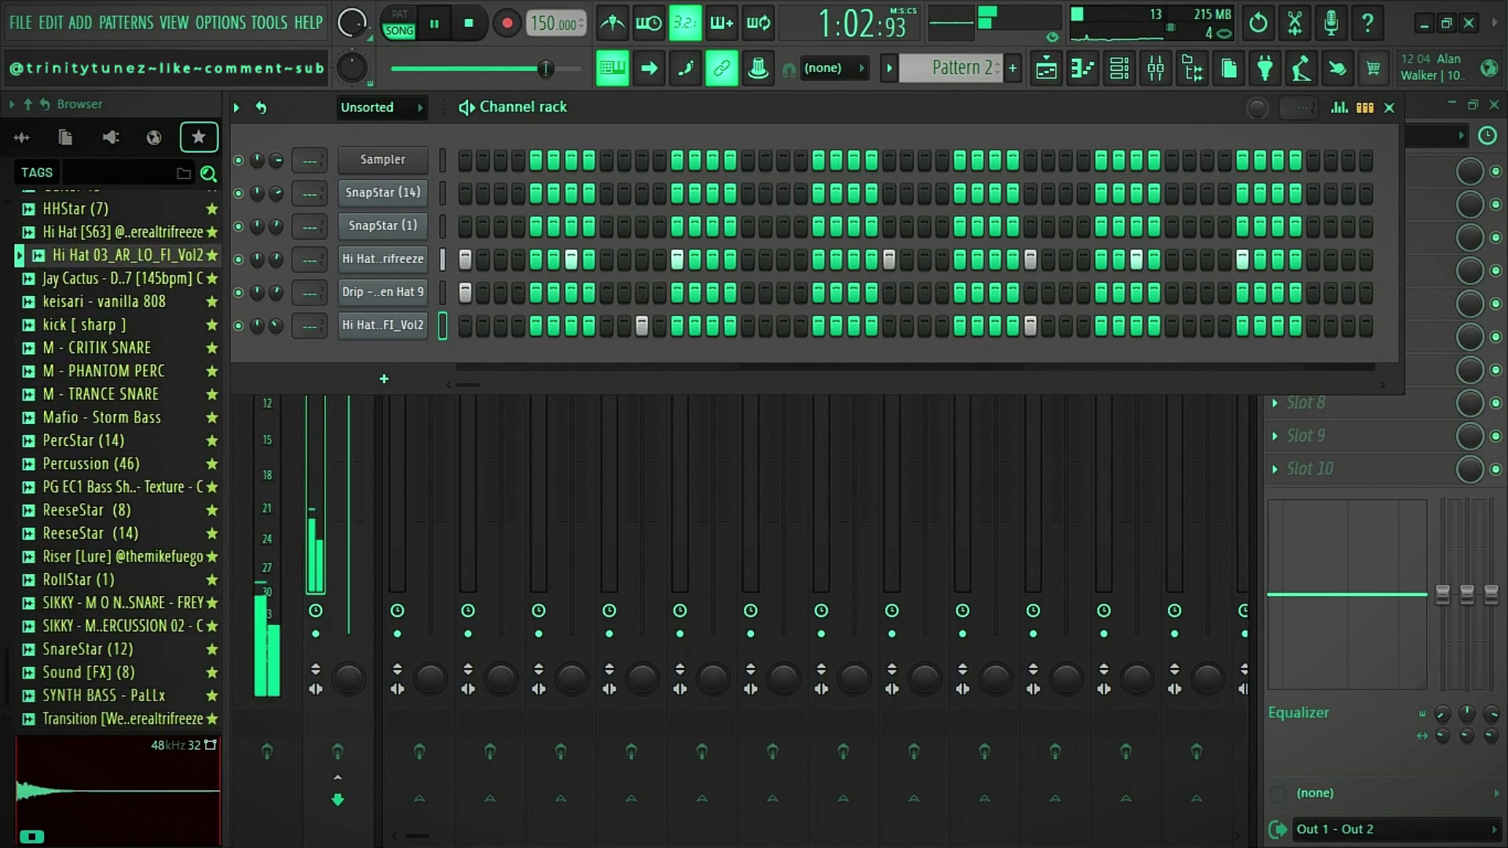
left_click(97, 650)
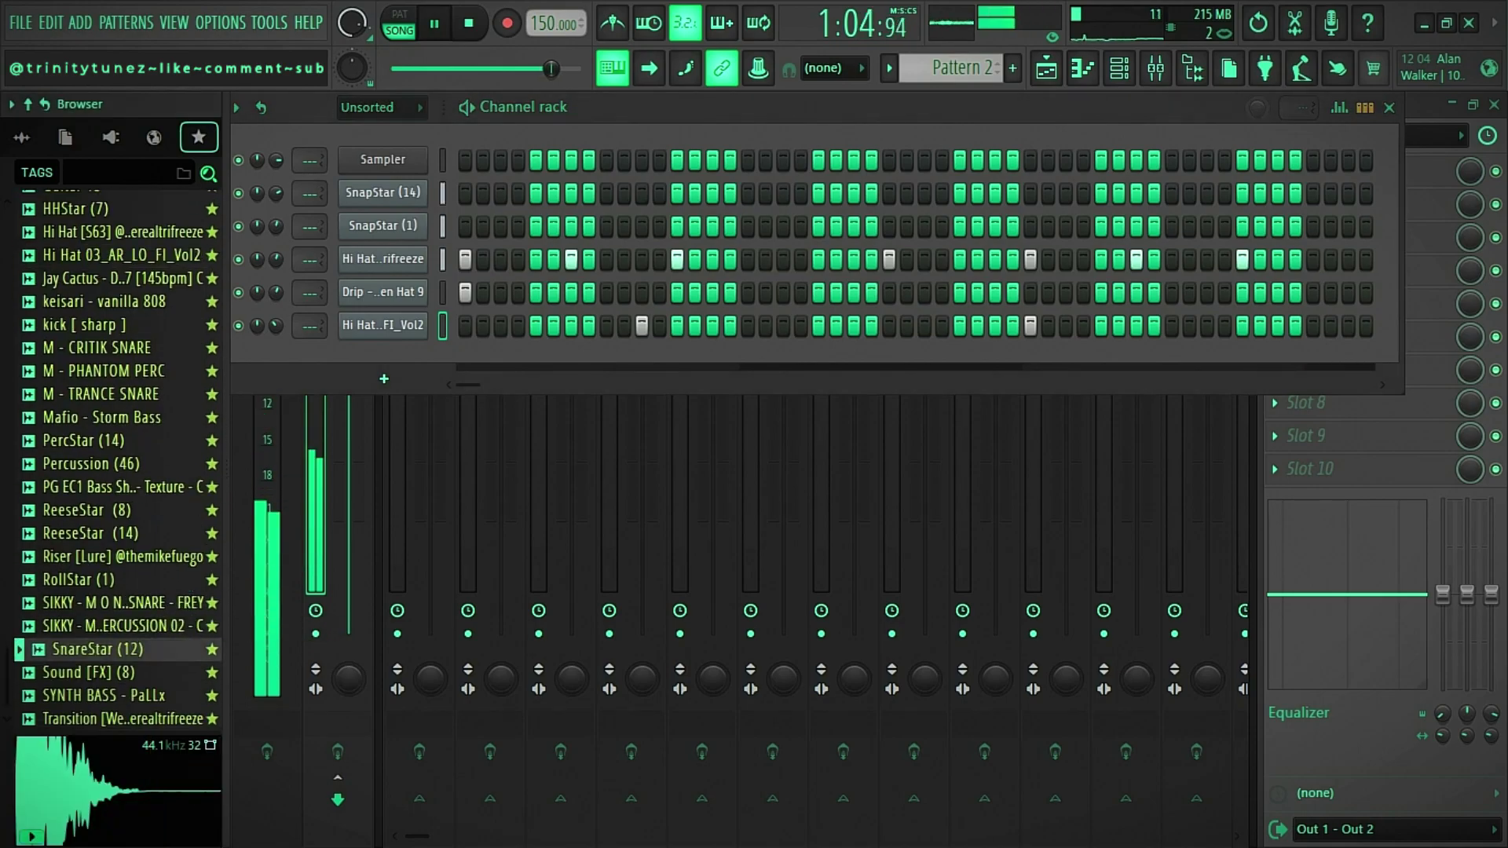
right_click(100, 649)
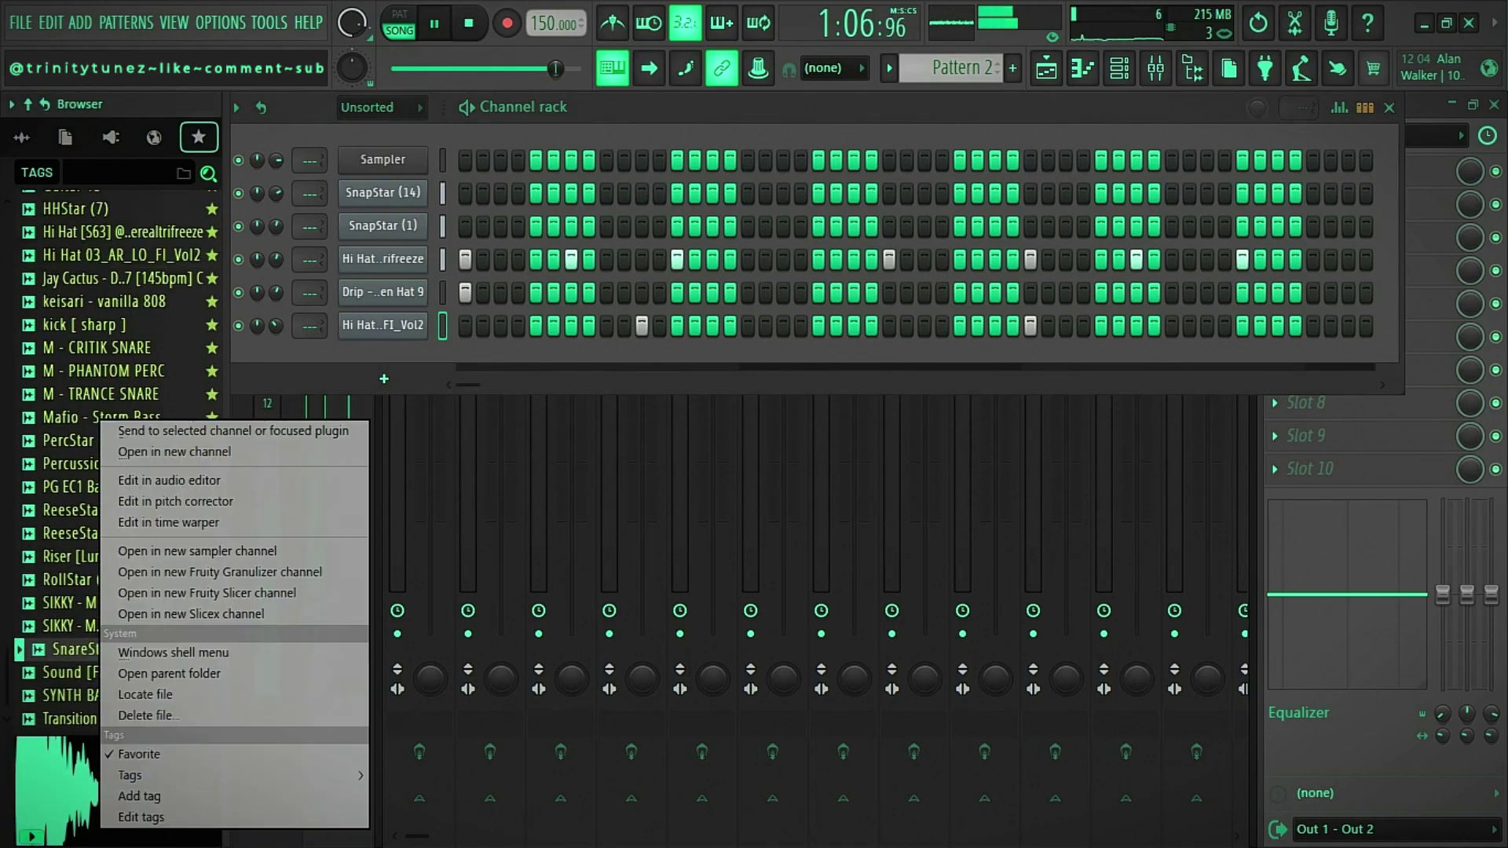
left_click(139, 755)
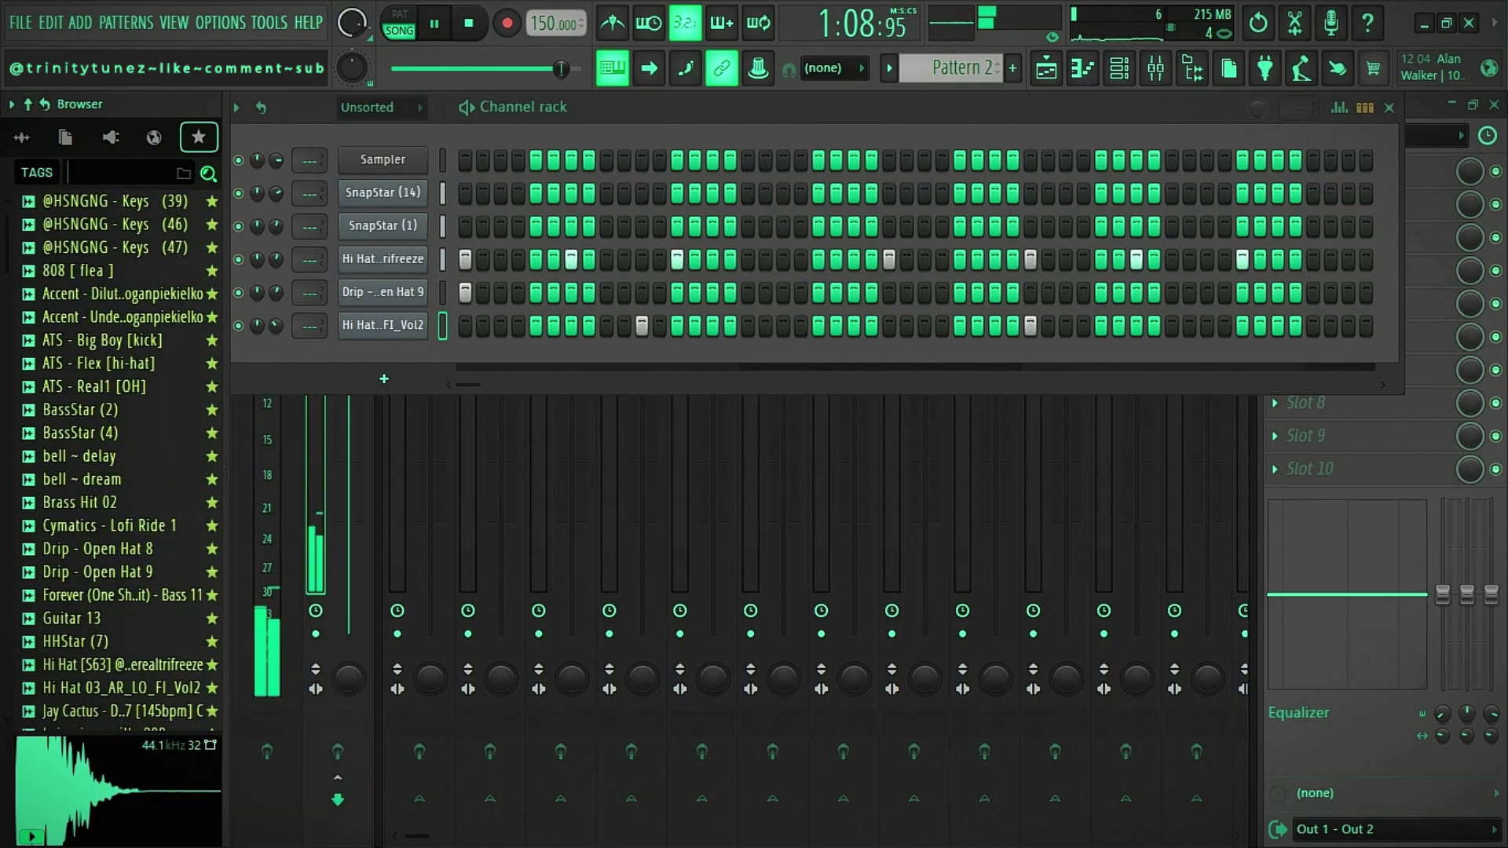
Search all sounds for "snare" and audition the Damsk Beatz - ABCD Snare.
left_click(22, 137)
type("snare")
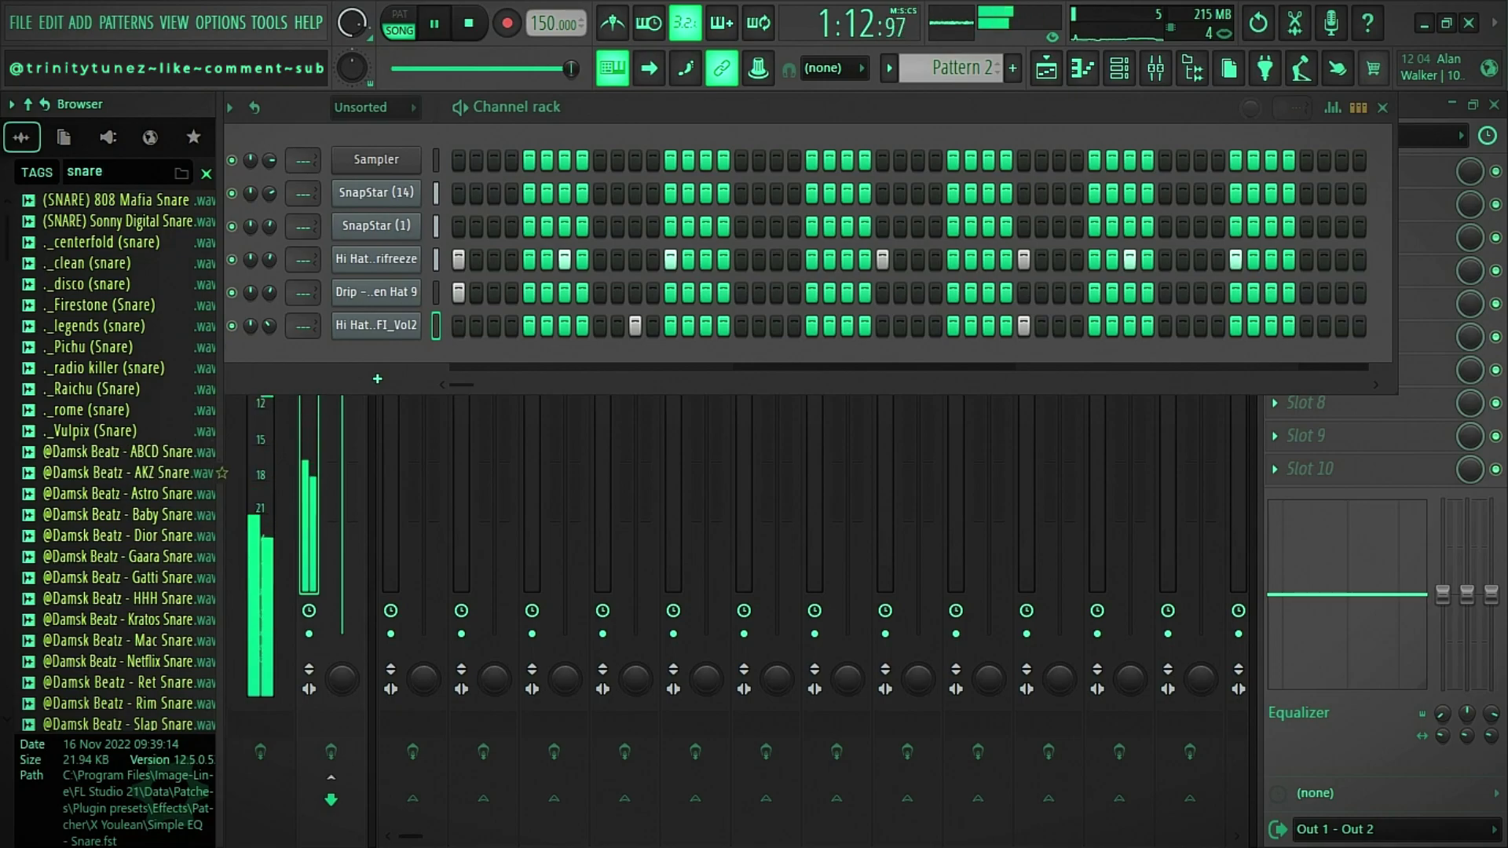
left_click(126, 473)
left_click(125, 453)
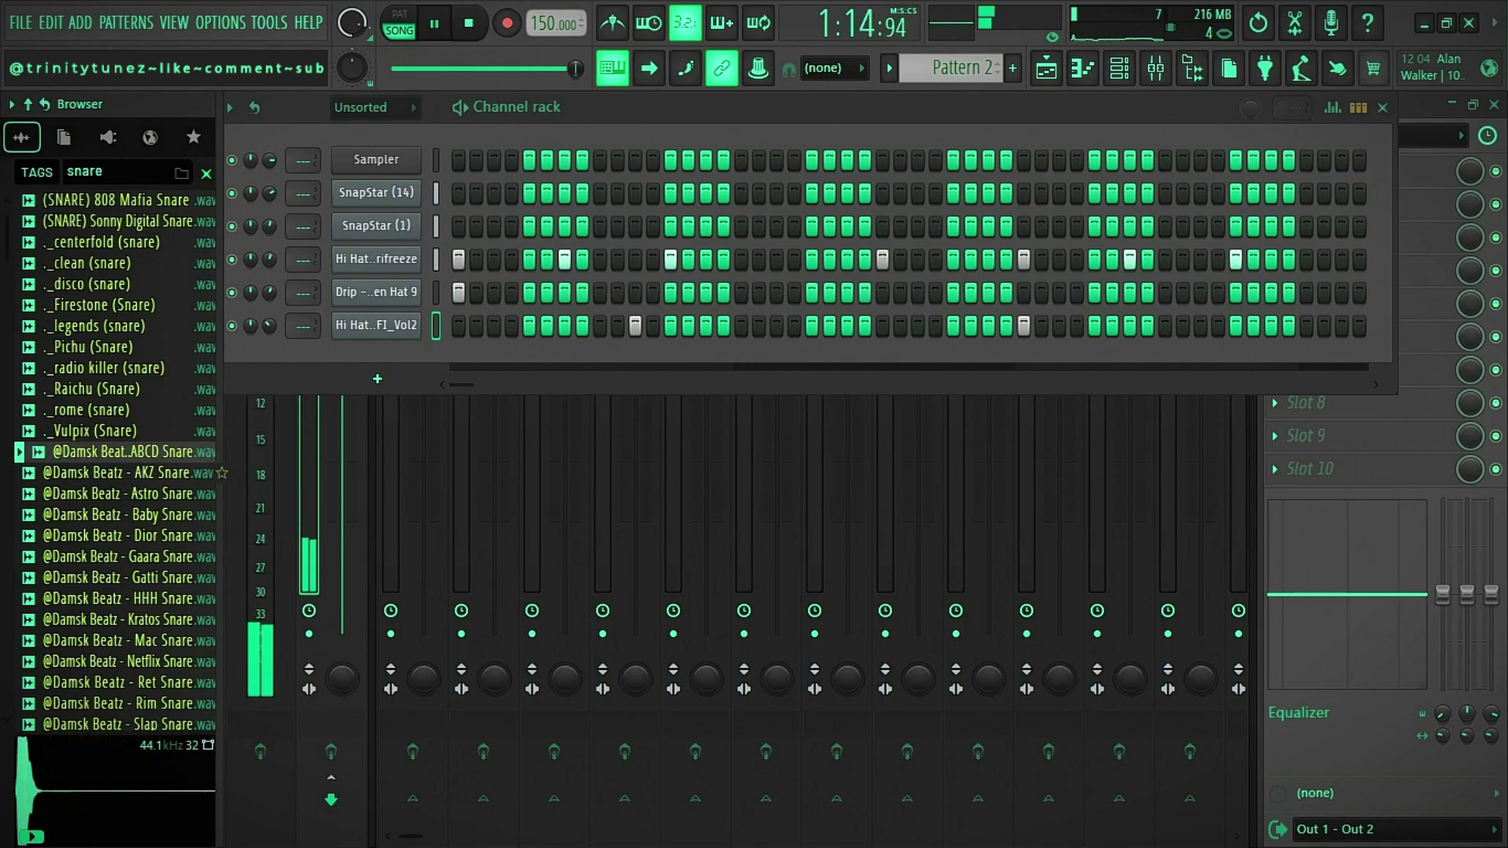
Load Damsk Beatz - AKZ Snare into a new channel with hits on steps 9 and 26 of Pattern 2.
left_click(125, 473)
right_click(102, 472)
left_click(157, 452)
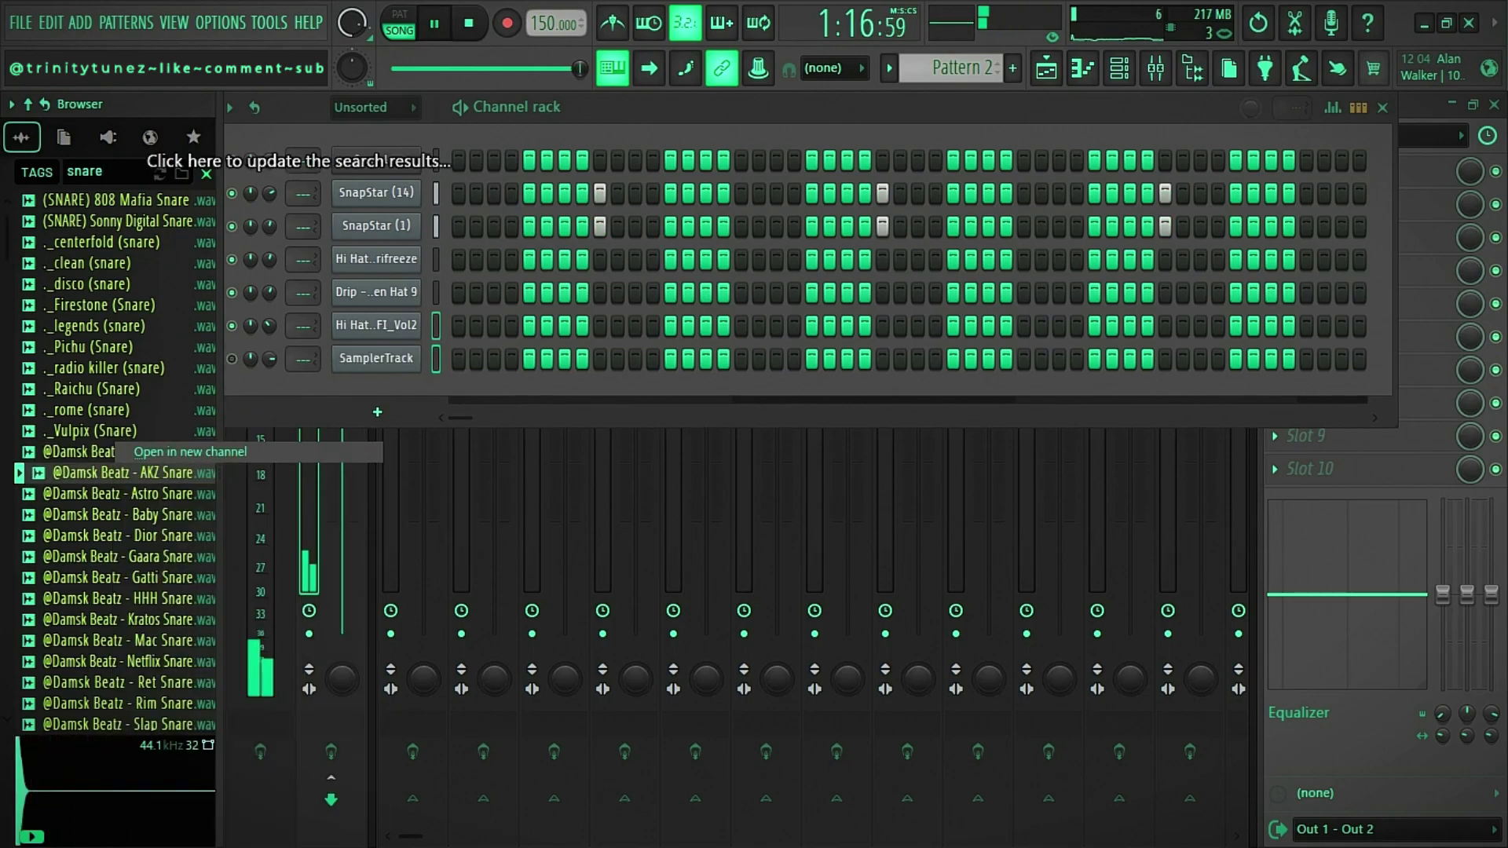
key("Escape")
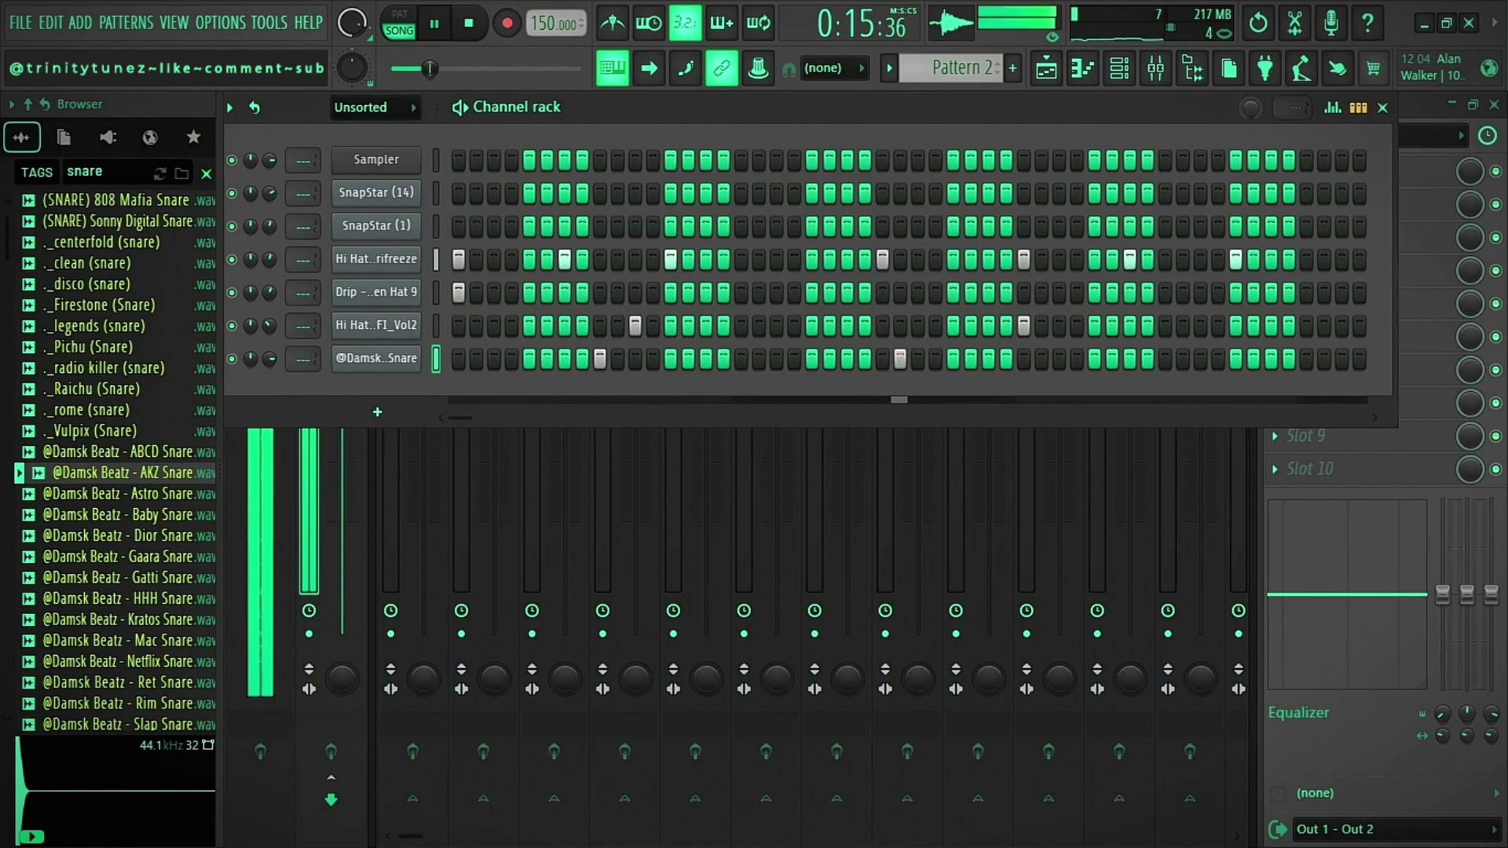
Copy the SnapStar (1) steps from Pattern 1 and paste them into the Damsk Beatz - AKZ Snare channel of Pattern 2.
right_click(428, 224)
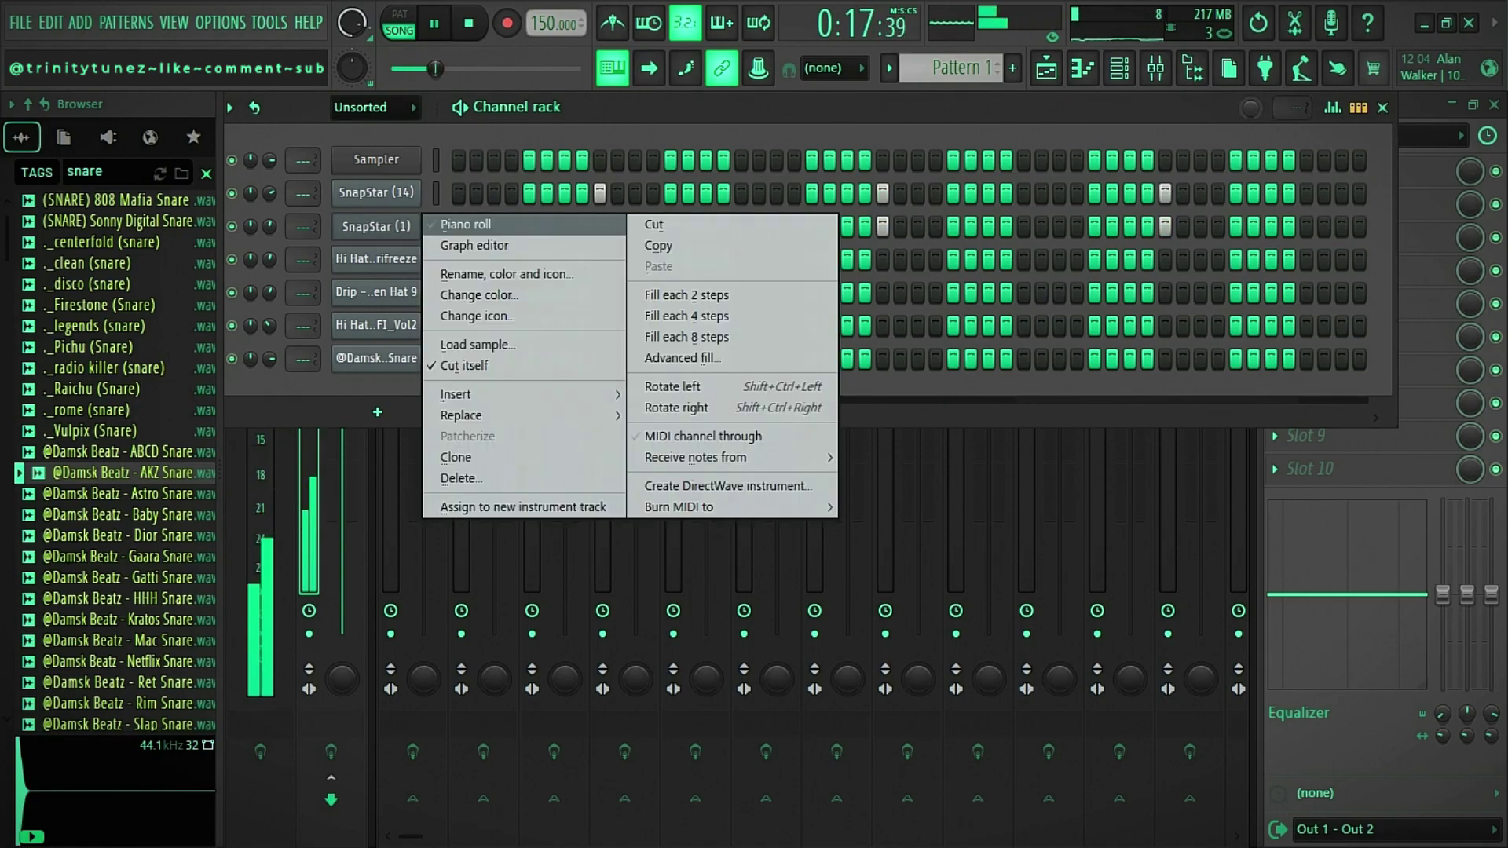
left_click(659, 245)
right_click(385, 359)
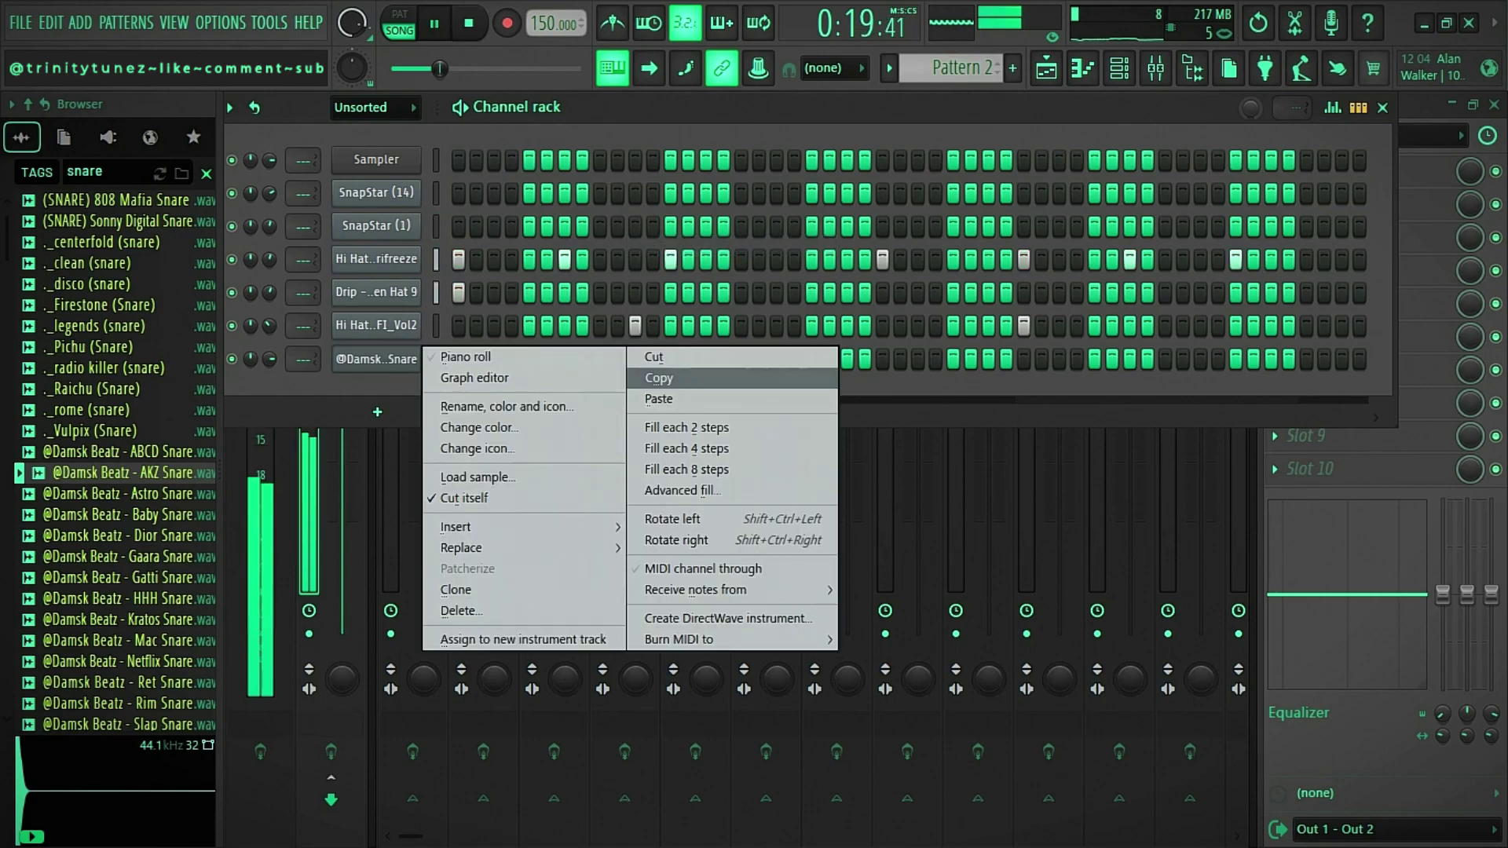
left_click(659, 399)
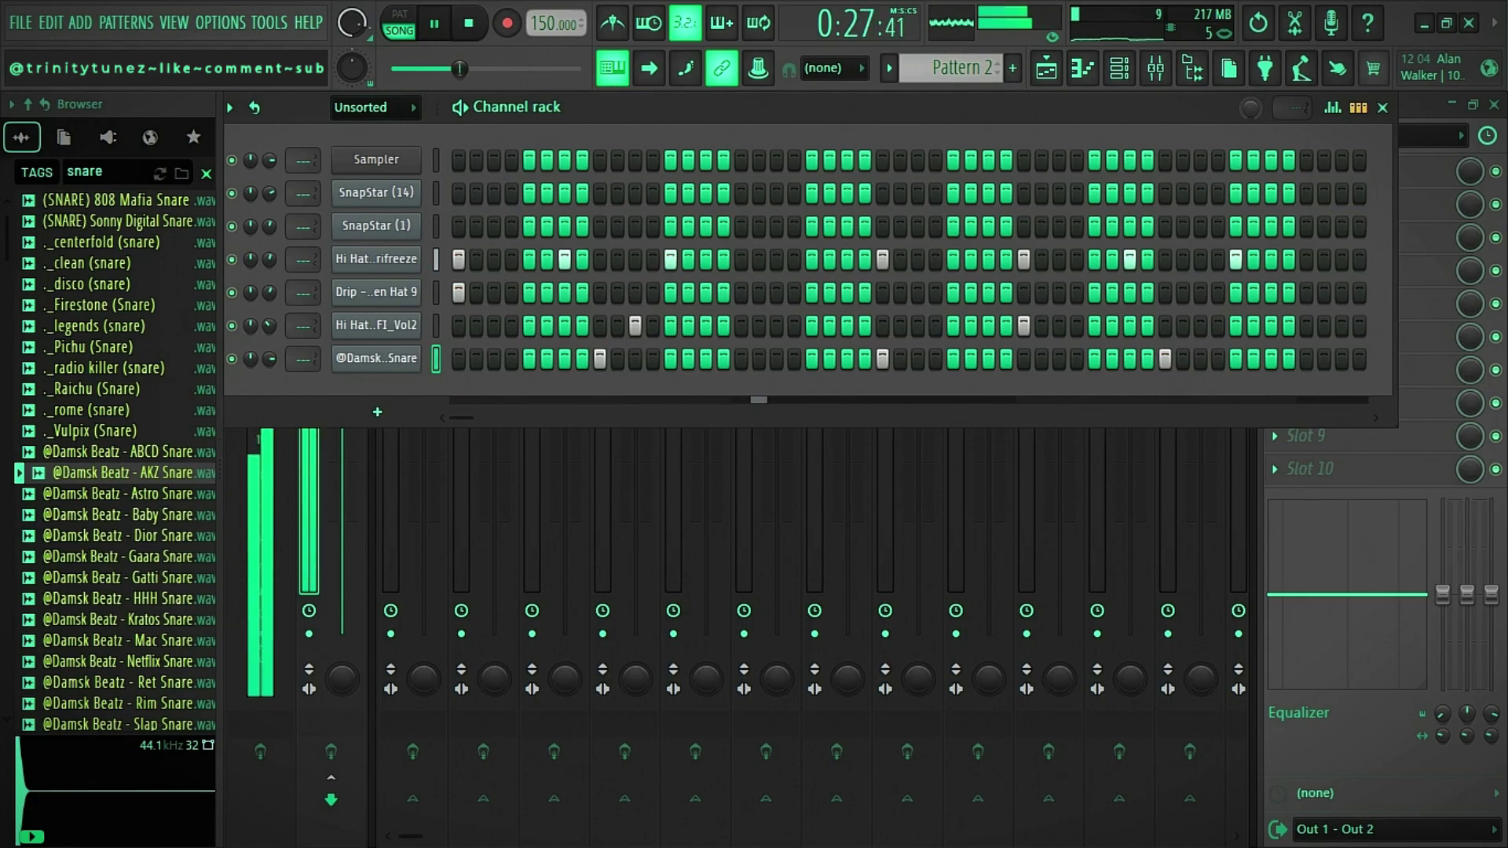
Audition the Damsk Beatz snares from Gatti through Spoiler to choose a second snare.
left_click(117, 598)
left_click(118, 577)
left_click(118, 620)
left_click(118, 578)
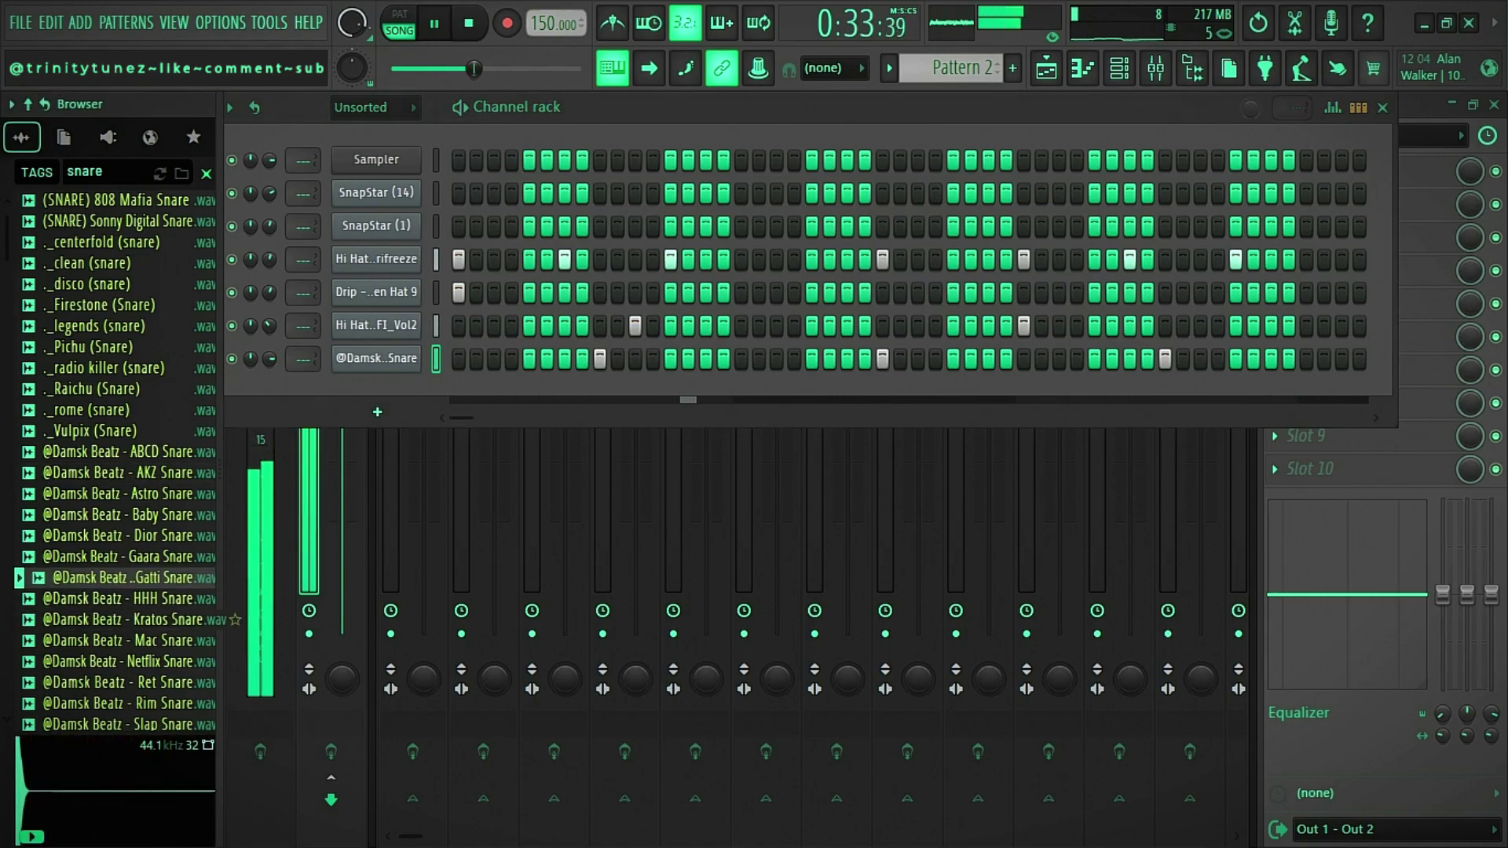
left_click(118, 619)
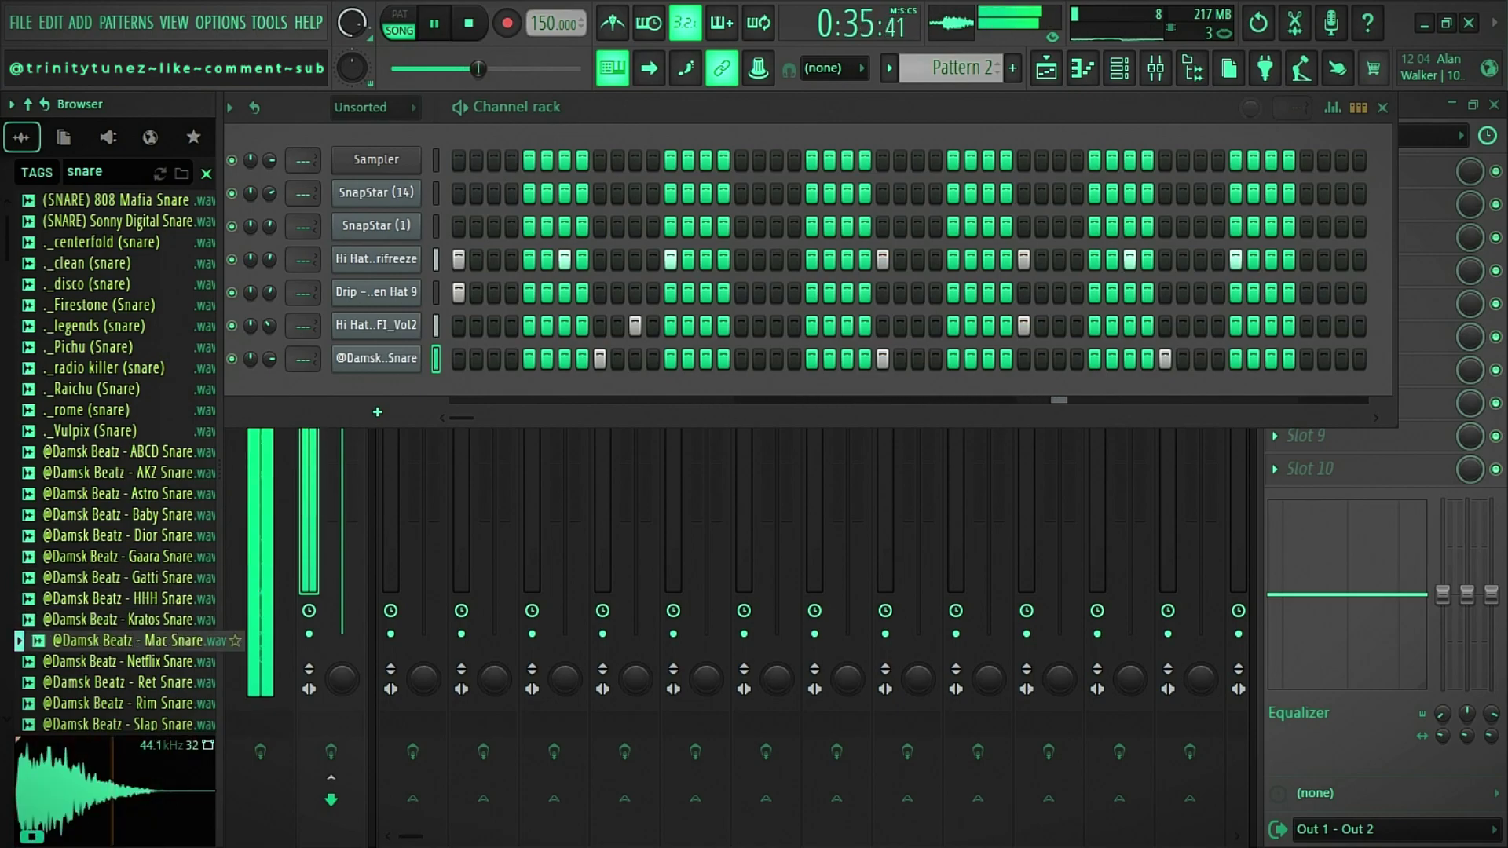
left_click(118, 661)
left_click(118, 682)
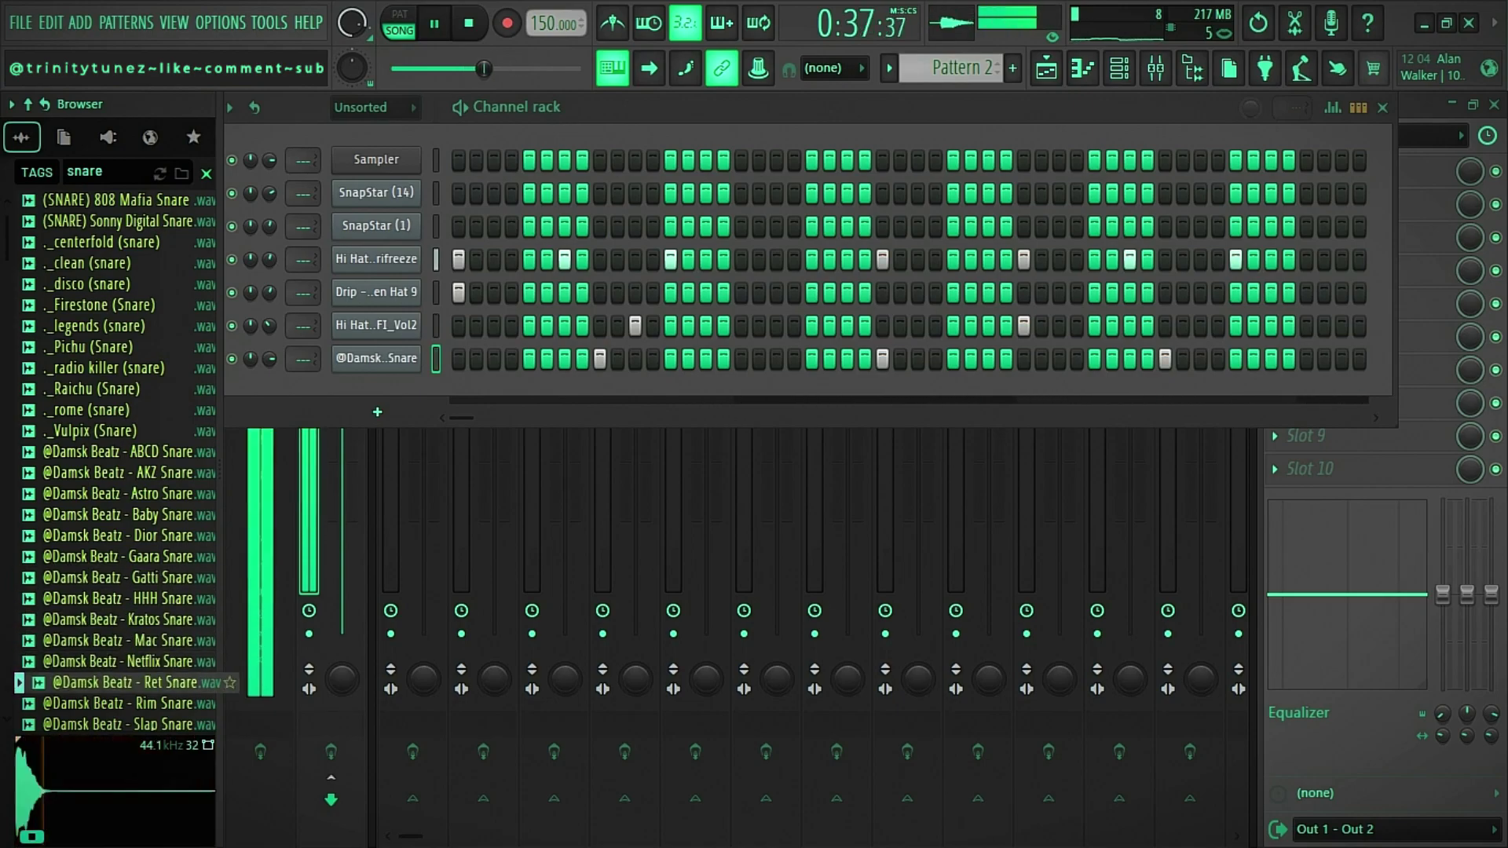
left_click(118, 703)
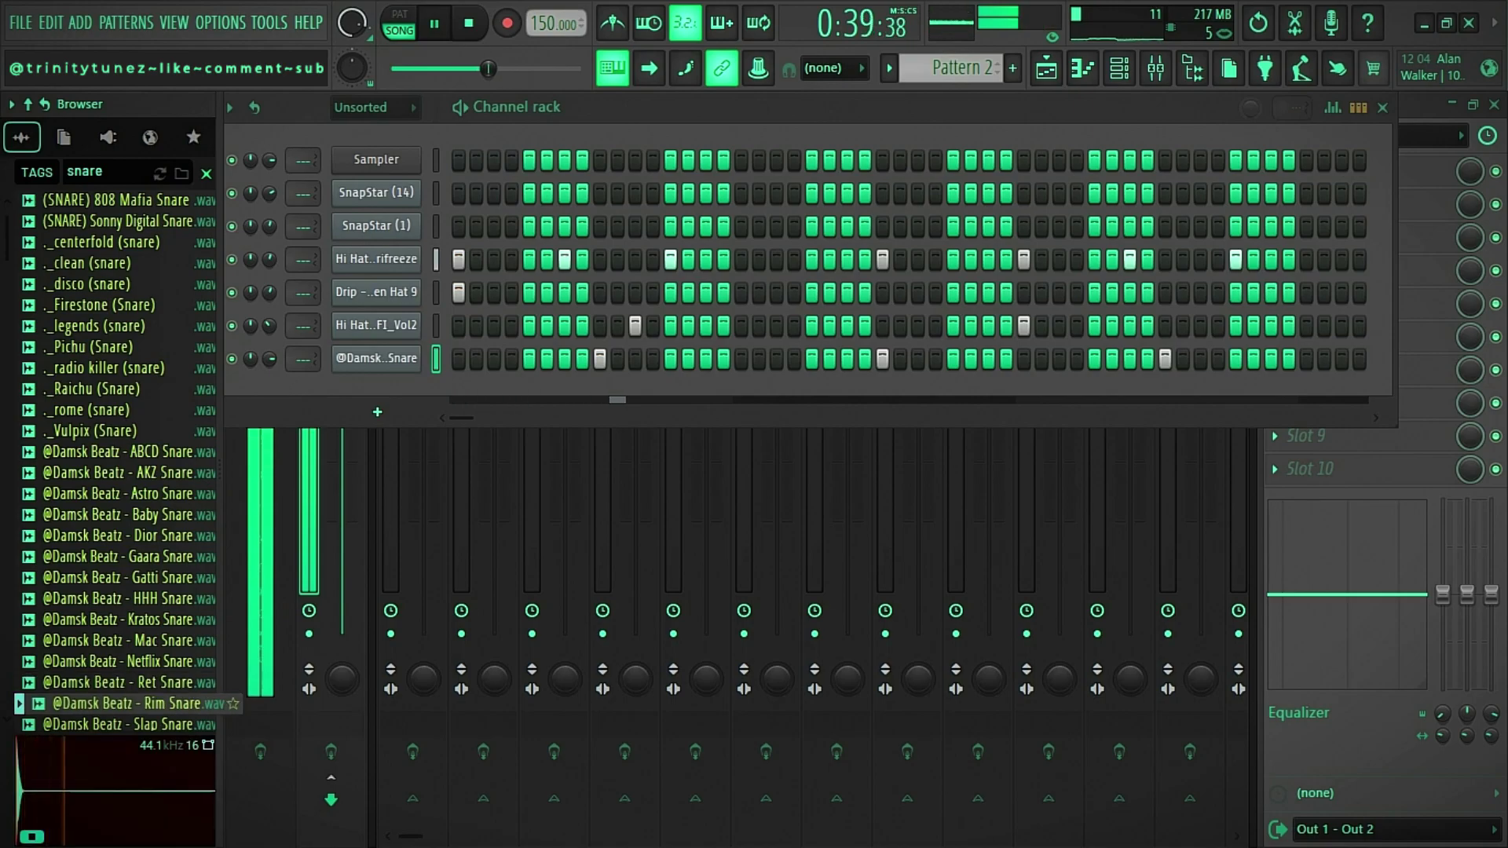
left_click(118, 724)
scroll(118, 707, "down", 4)
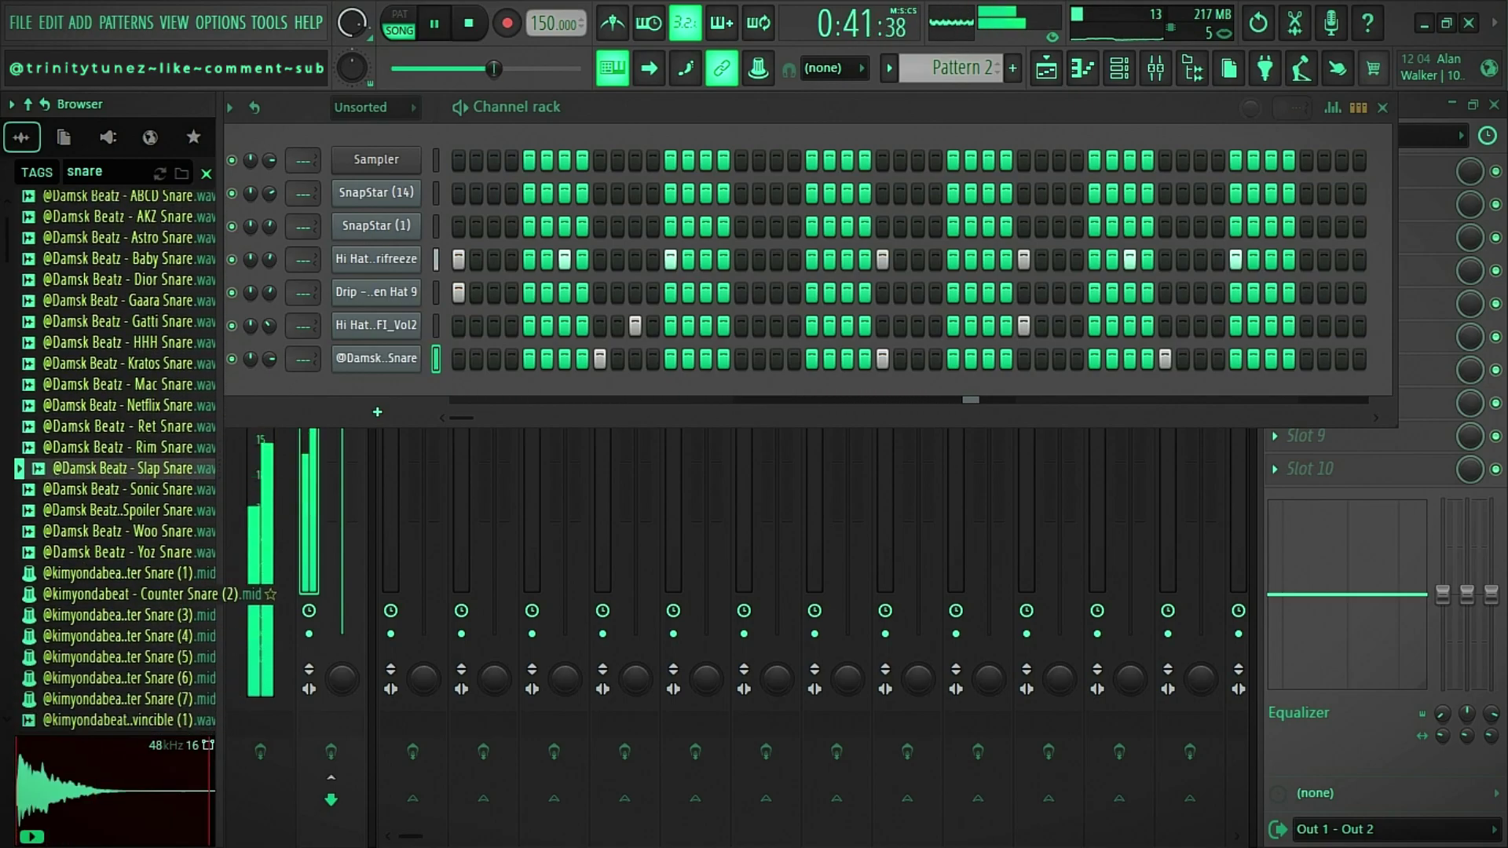
left_click(118, 447)
key("Down")
key("Down")
key("Down")
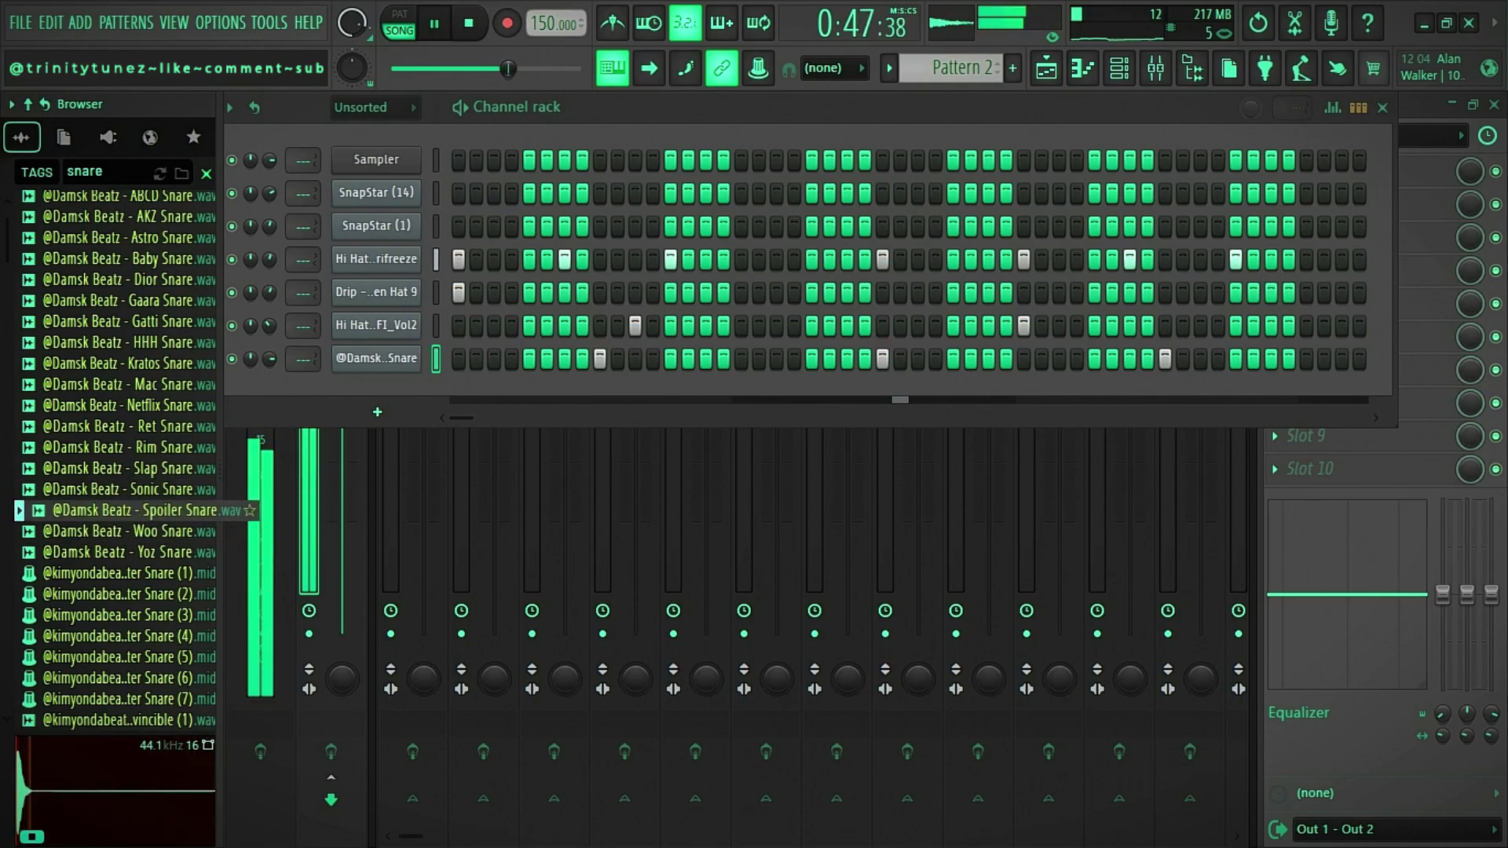
Load Damsk Beatz - Spoiler Snare into a new channel and copy the AKZ Snare channel's steps onto it.
right_click(163, 511)
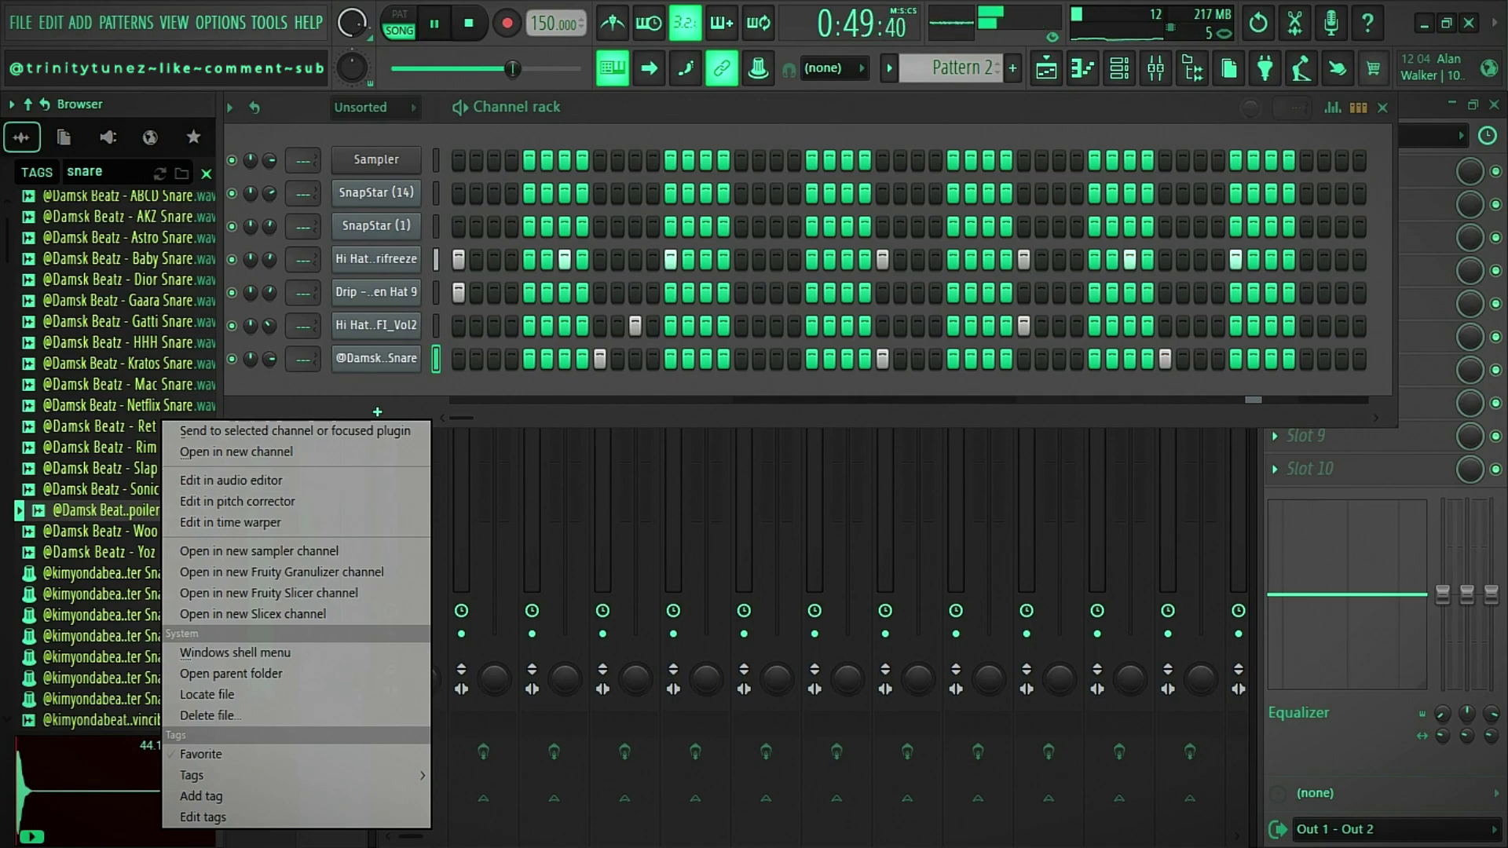
left_click(236, 452)
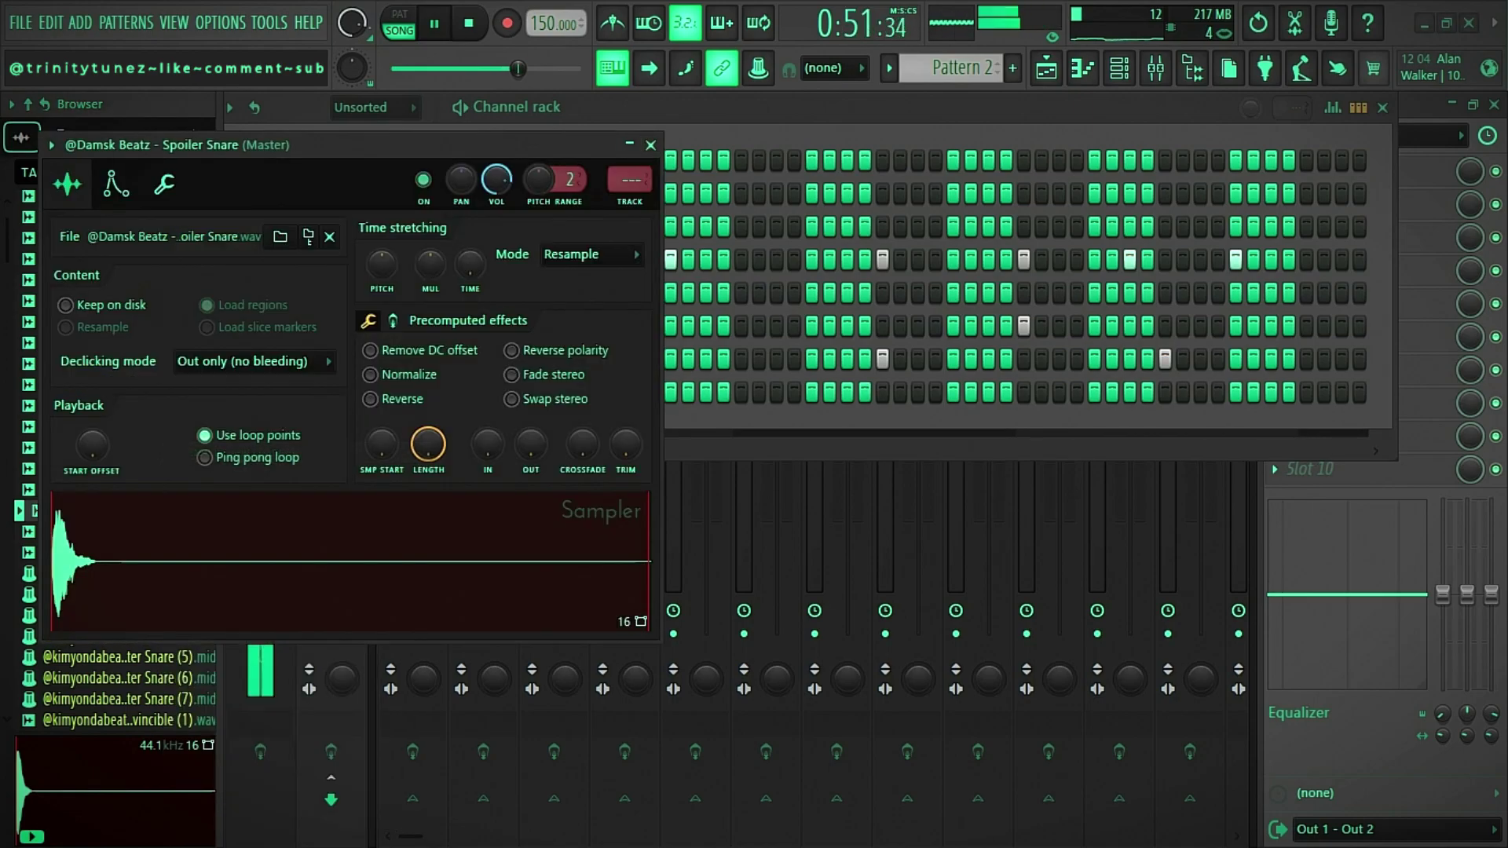
left_click(651, 145)
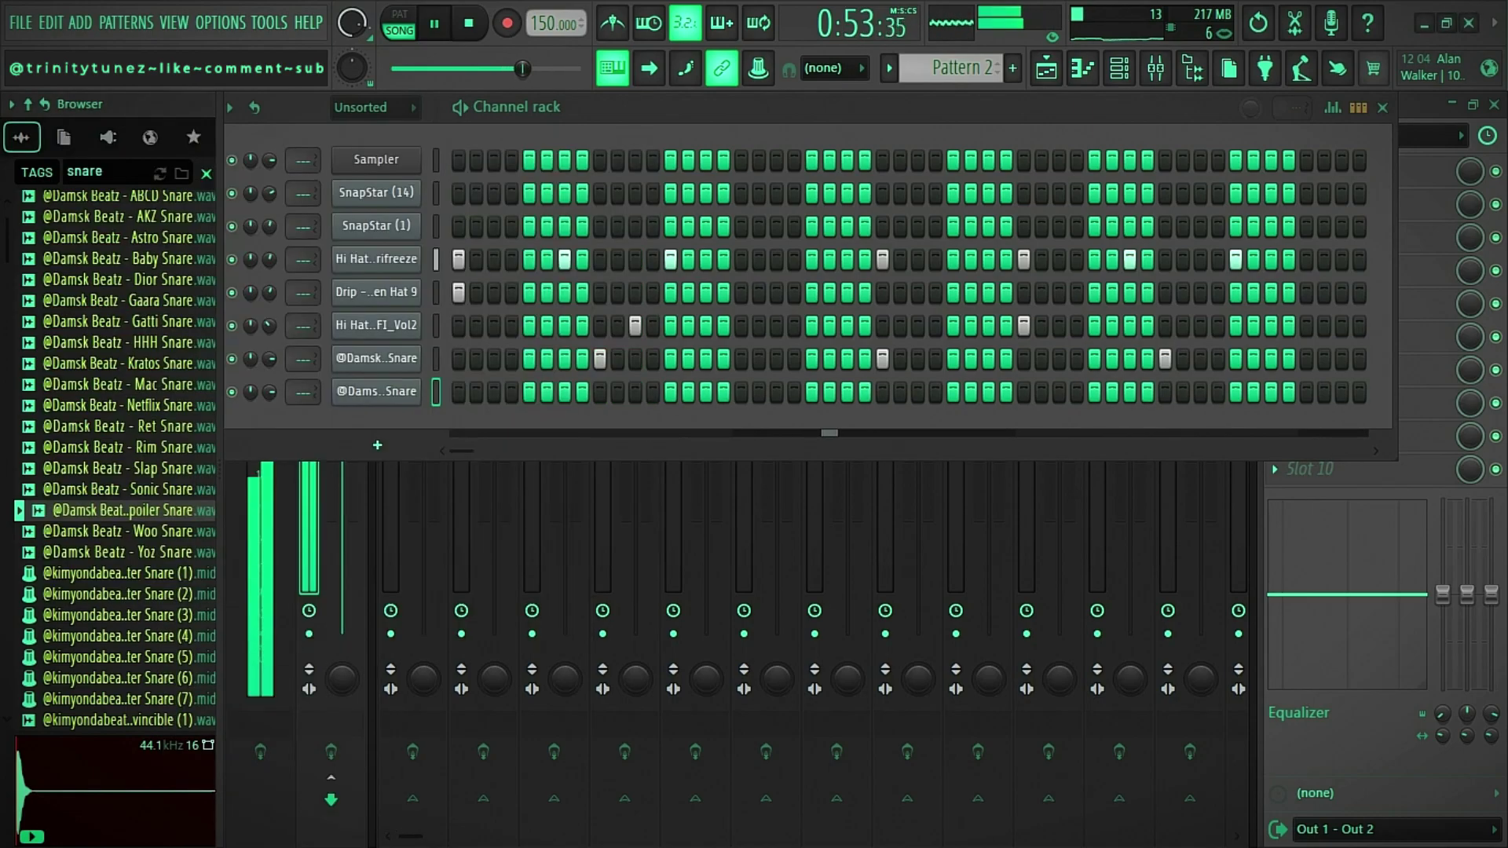
right_click(422, 348)
left_click(658, 377)
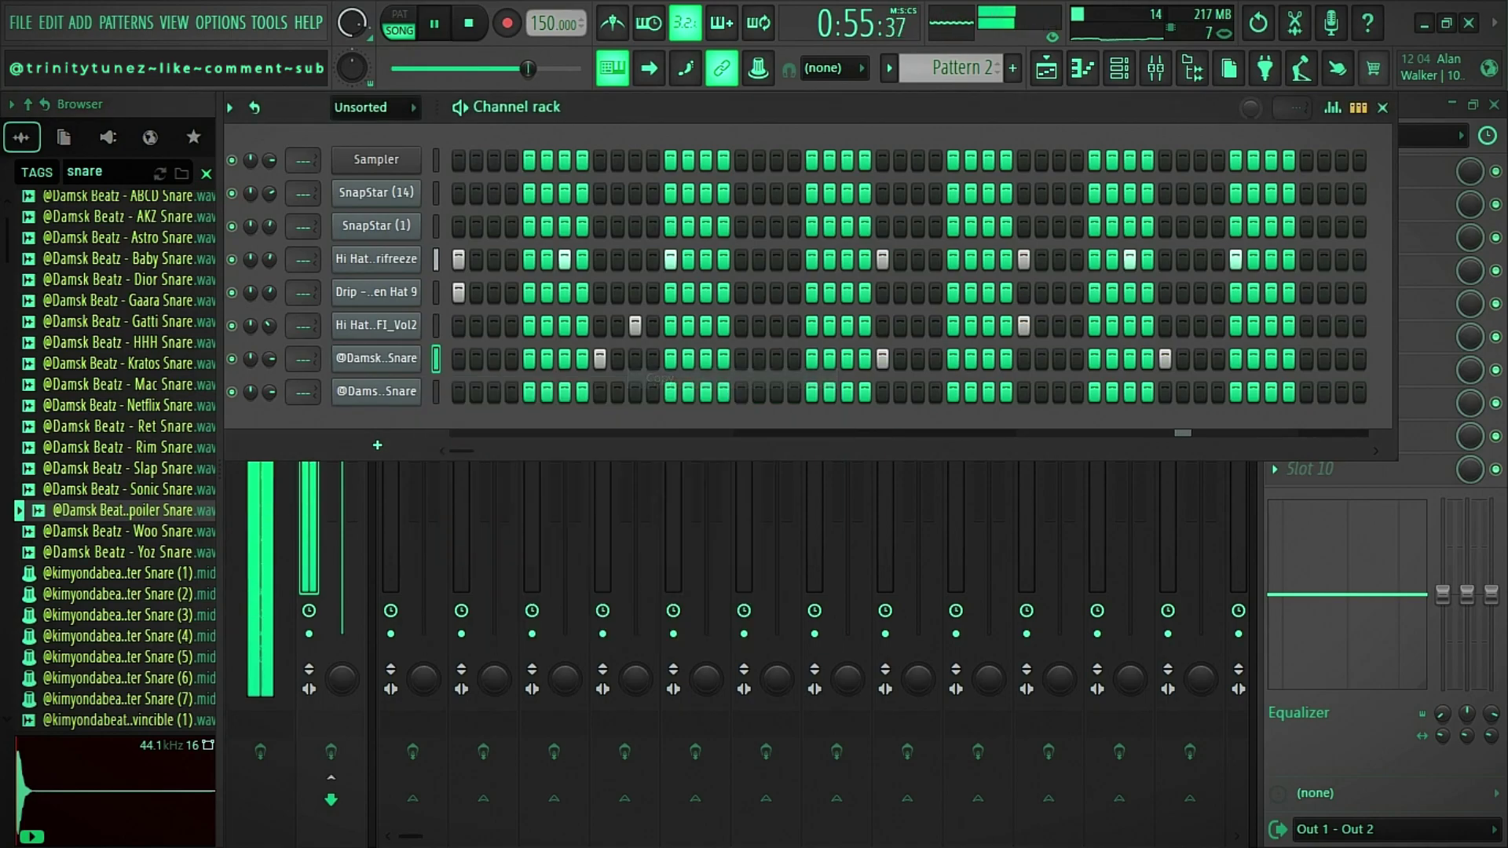
right_click(422, 383)
left_click(659, 431)
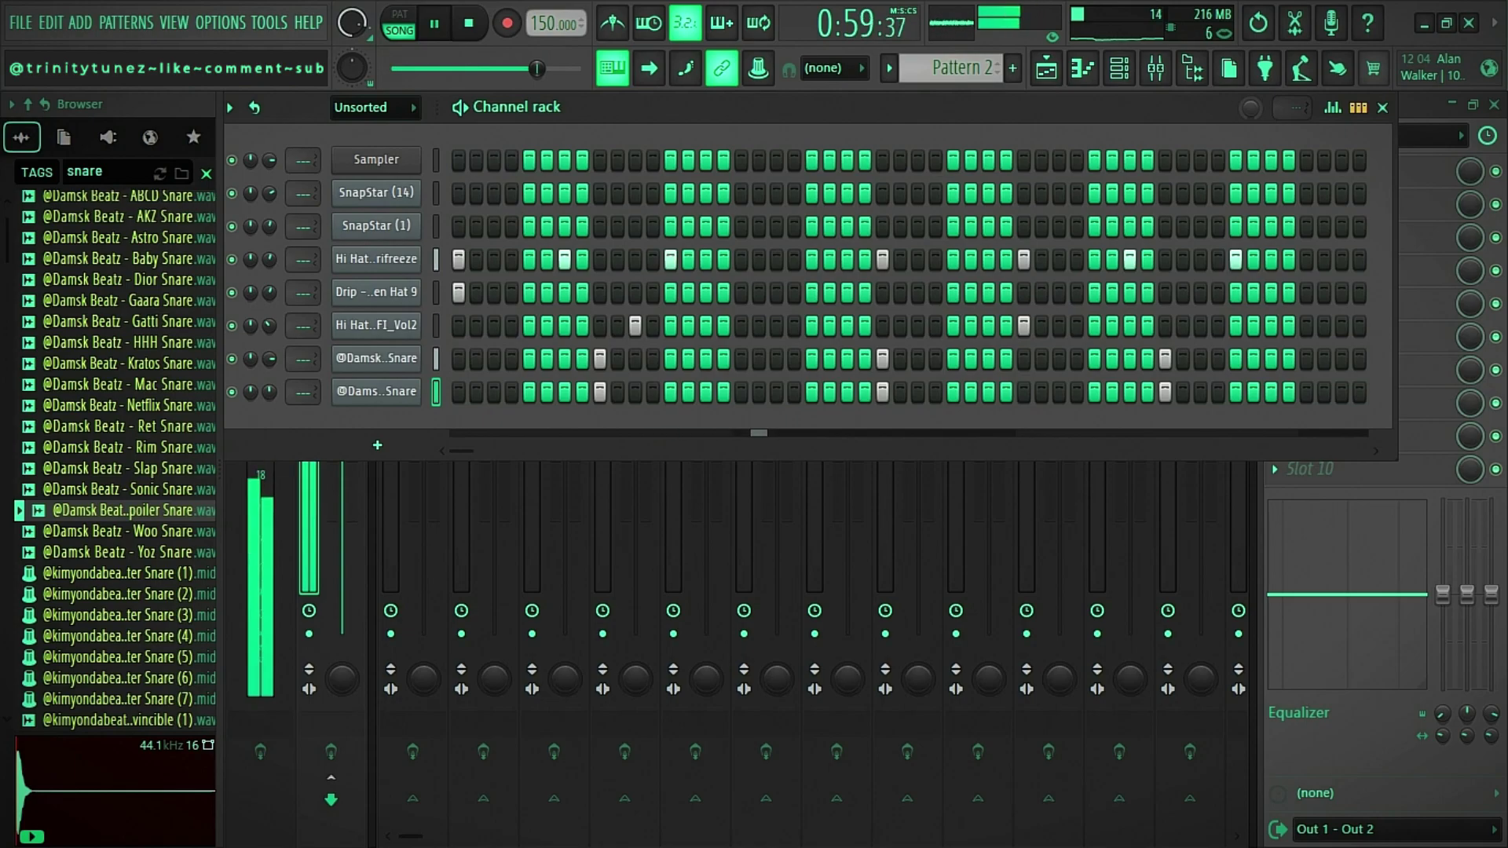
Clear the snare search and load 808 [ splash ] from Kits > Trap > 00 Clean Drumkit ++ > 808s into a new channel.
left_click(206, 174)
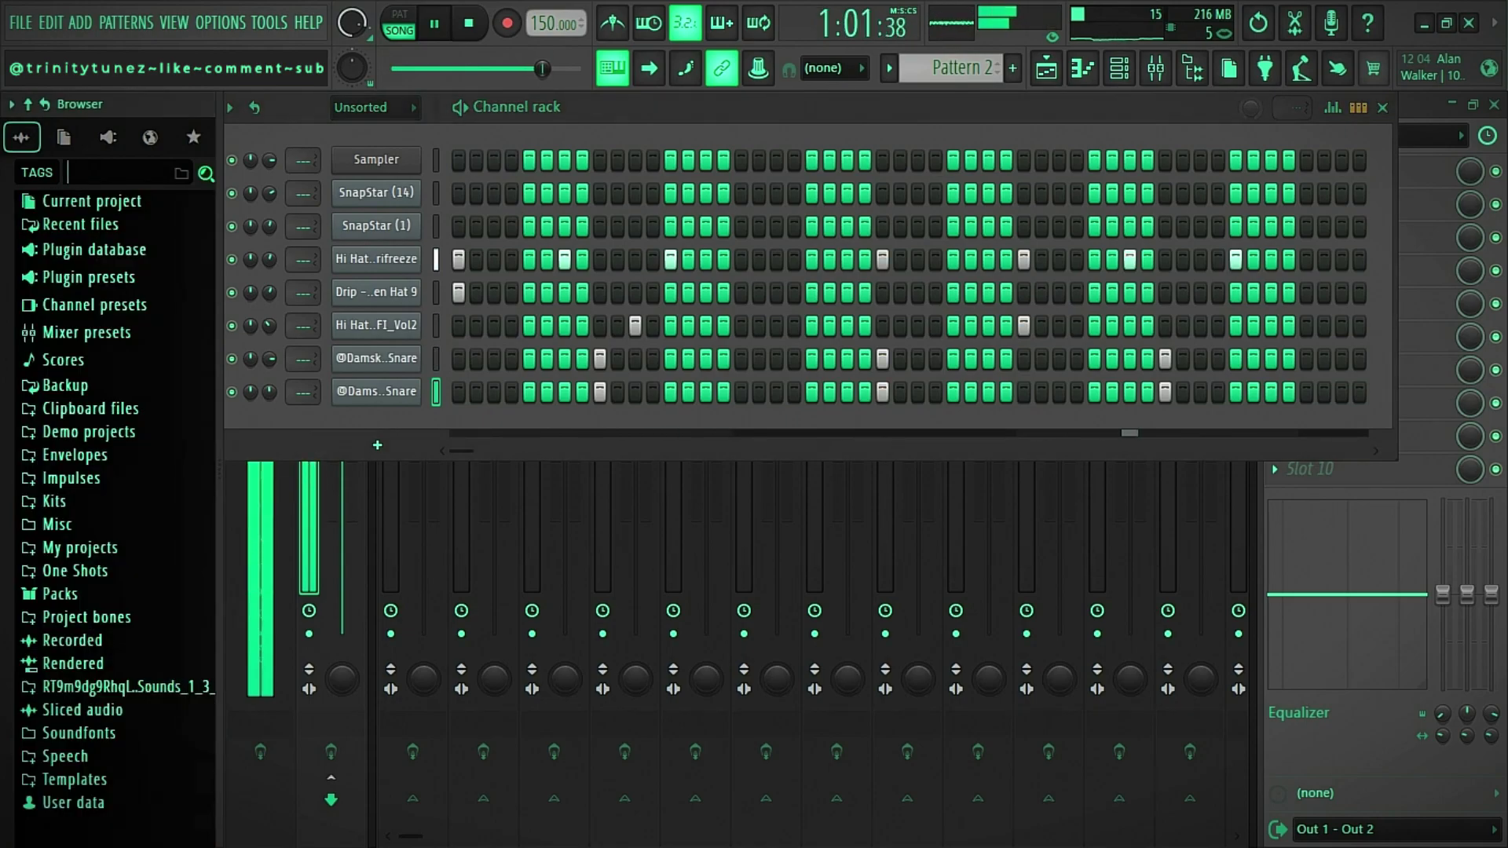
left_click(54, 502)
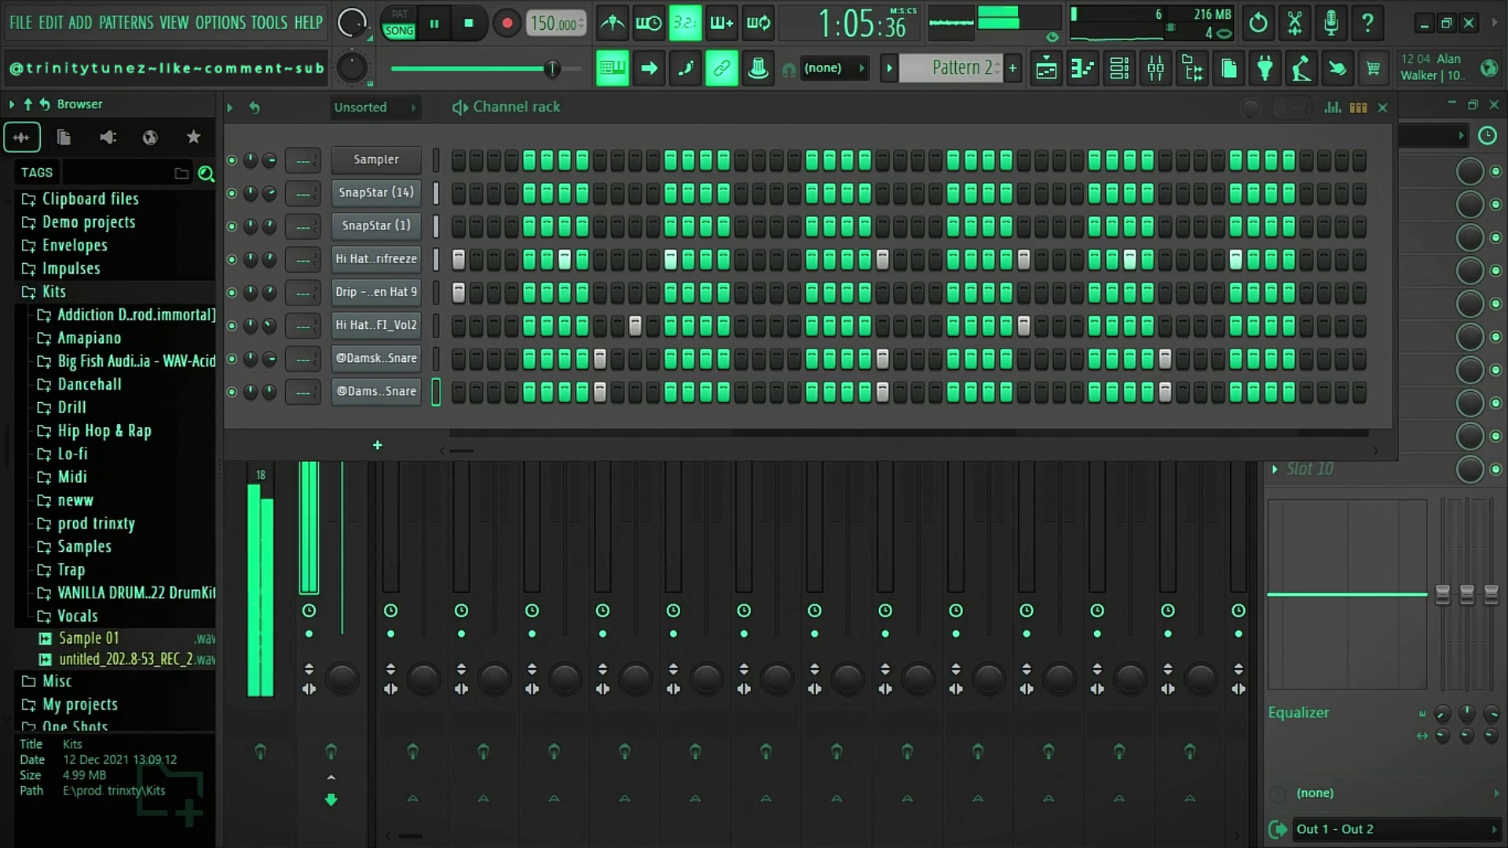
left_click(71, 570)
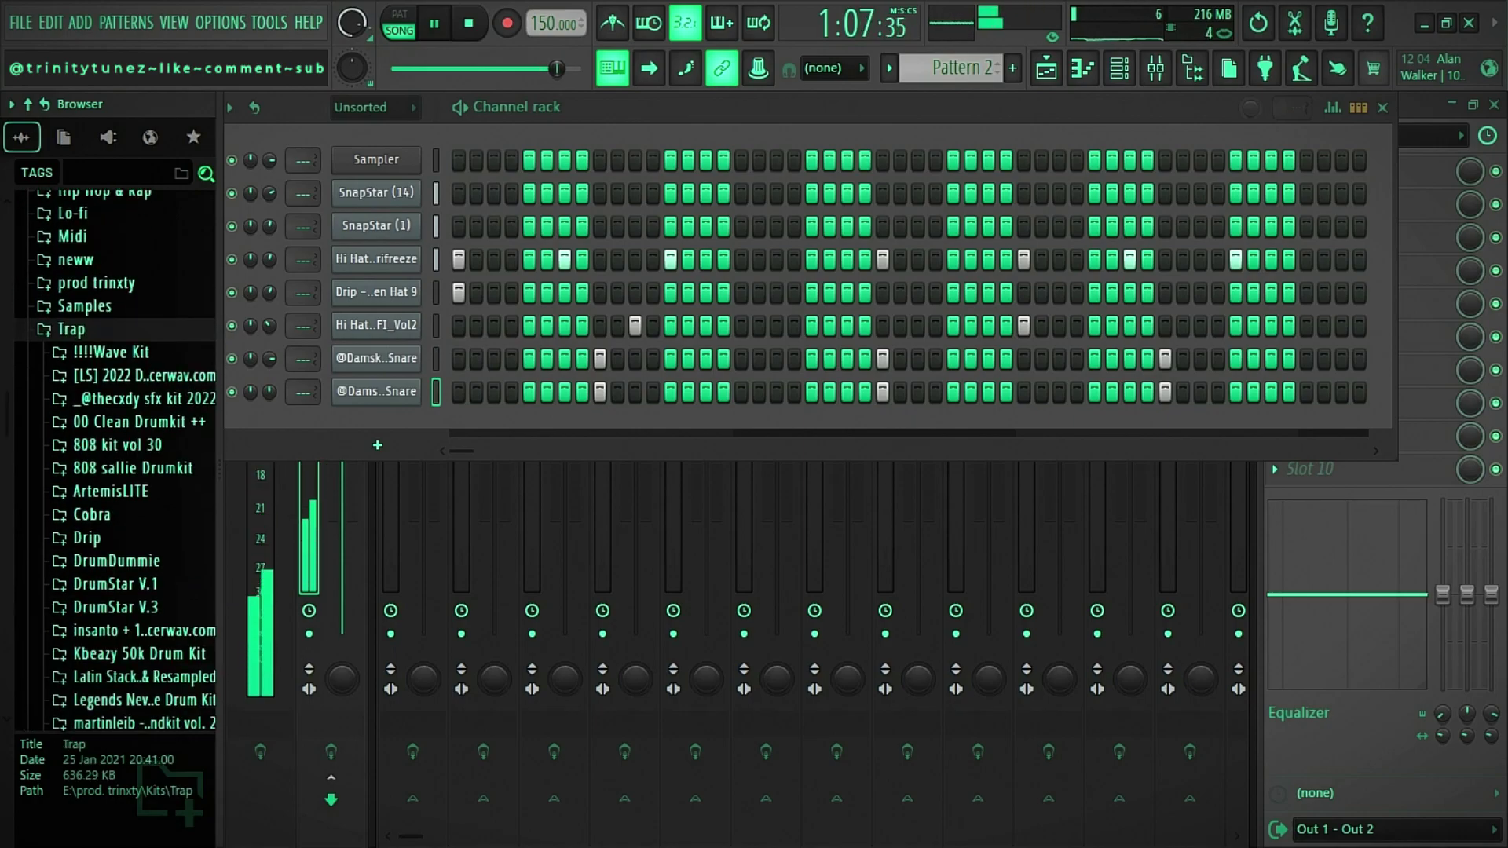
left_click(140, 422)
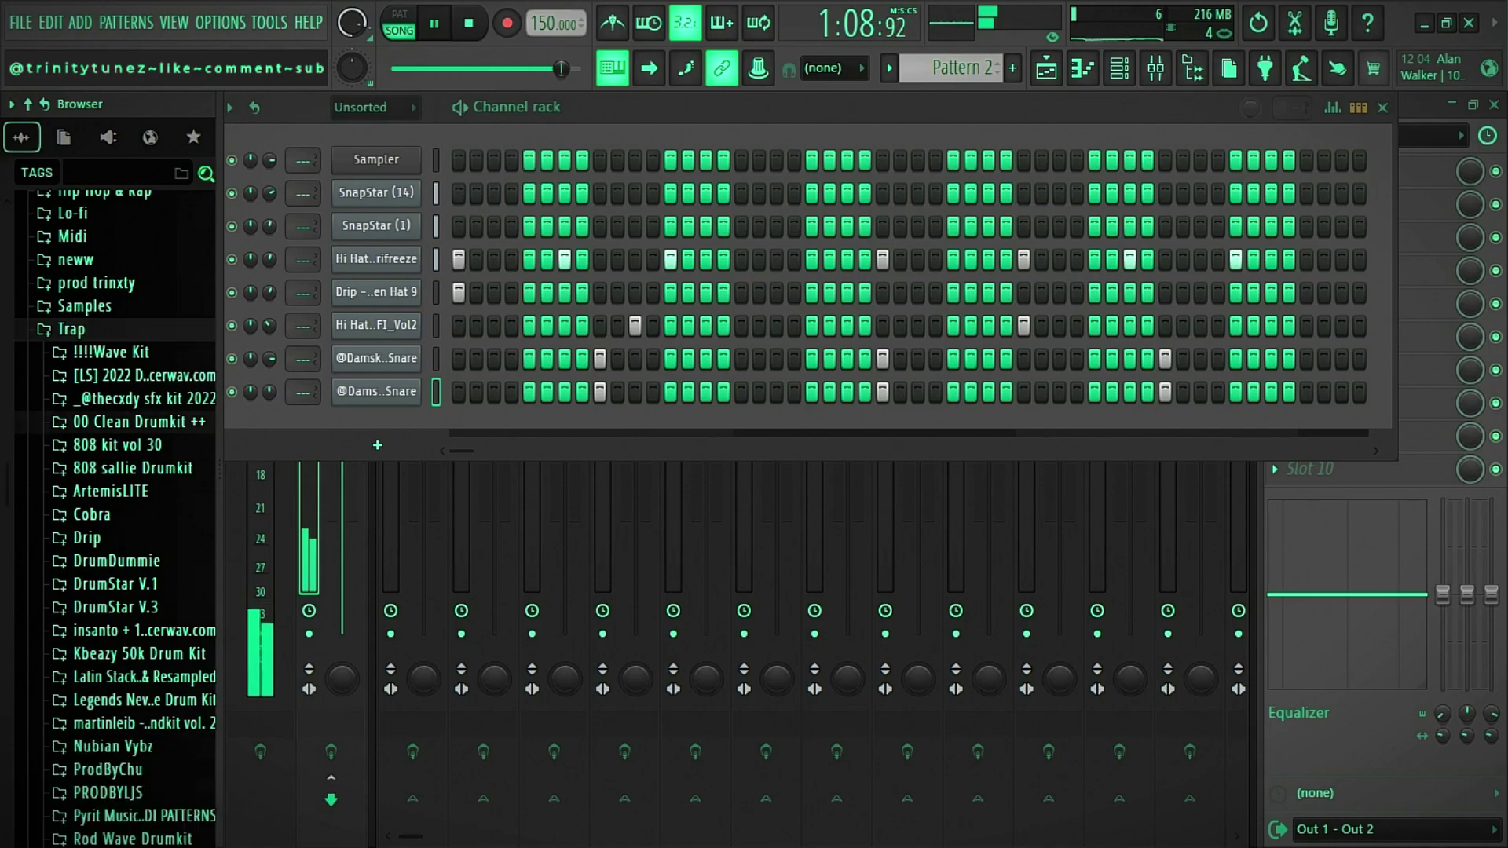
left_click(103, 231)
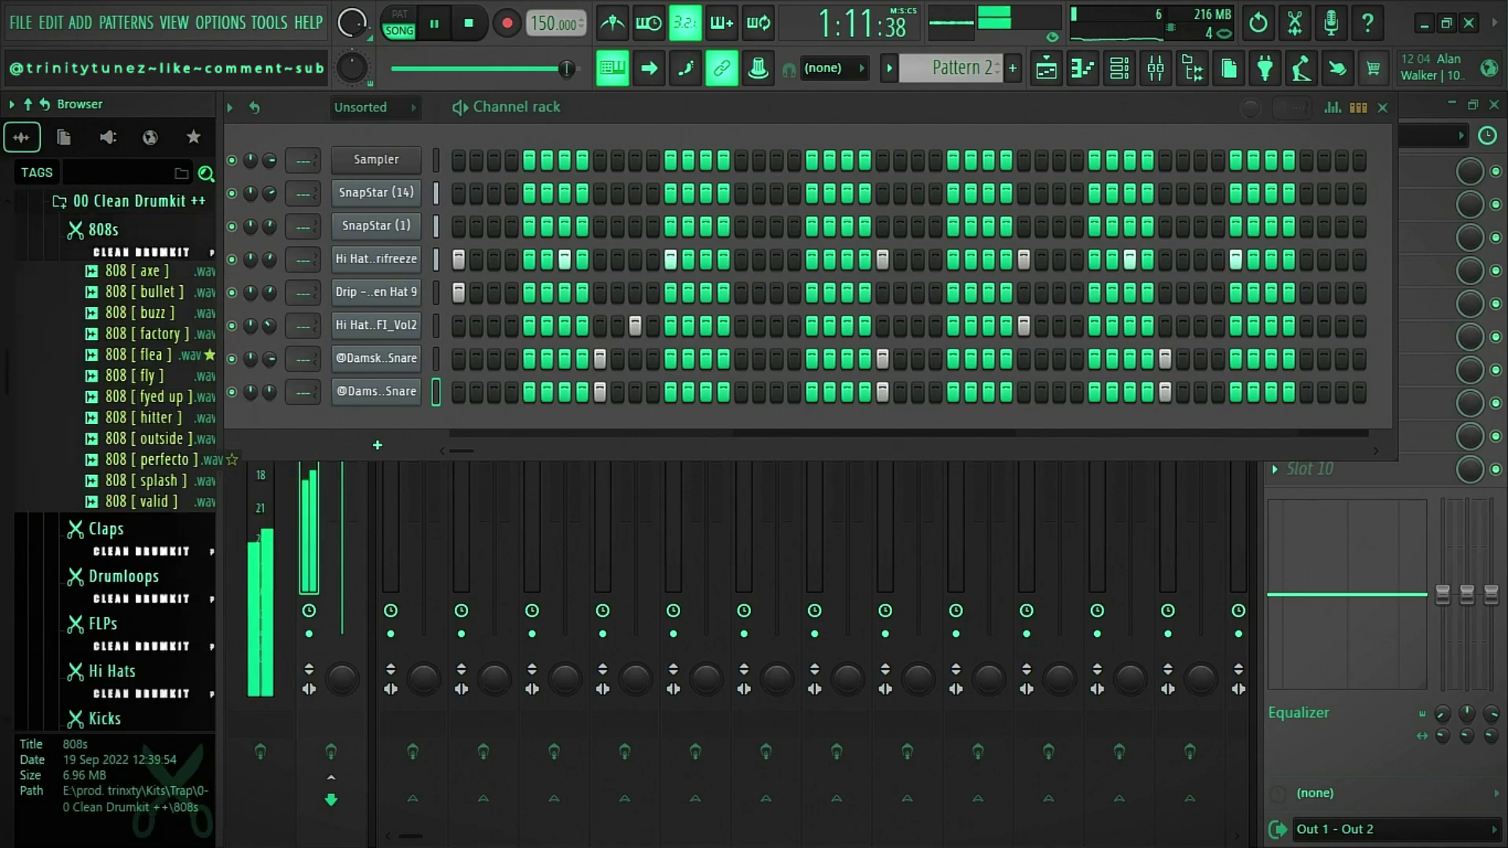
right_click(161, 481)
left_click(204, 452)
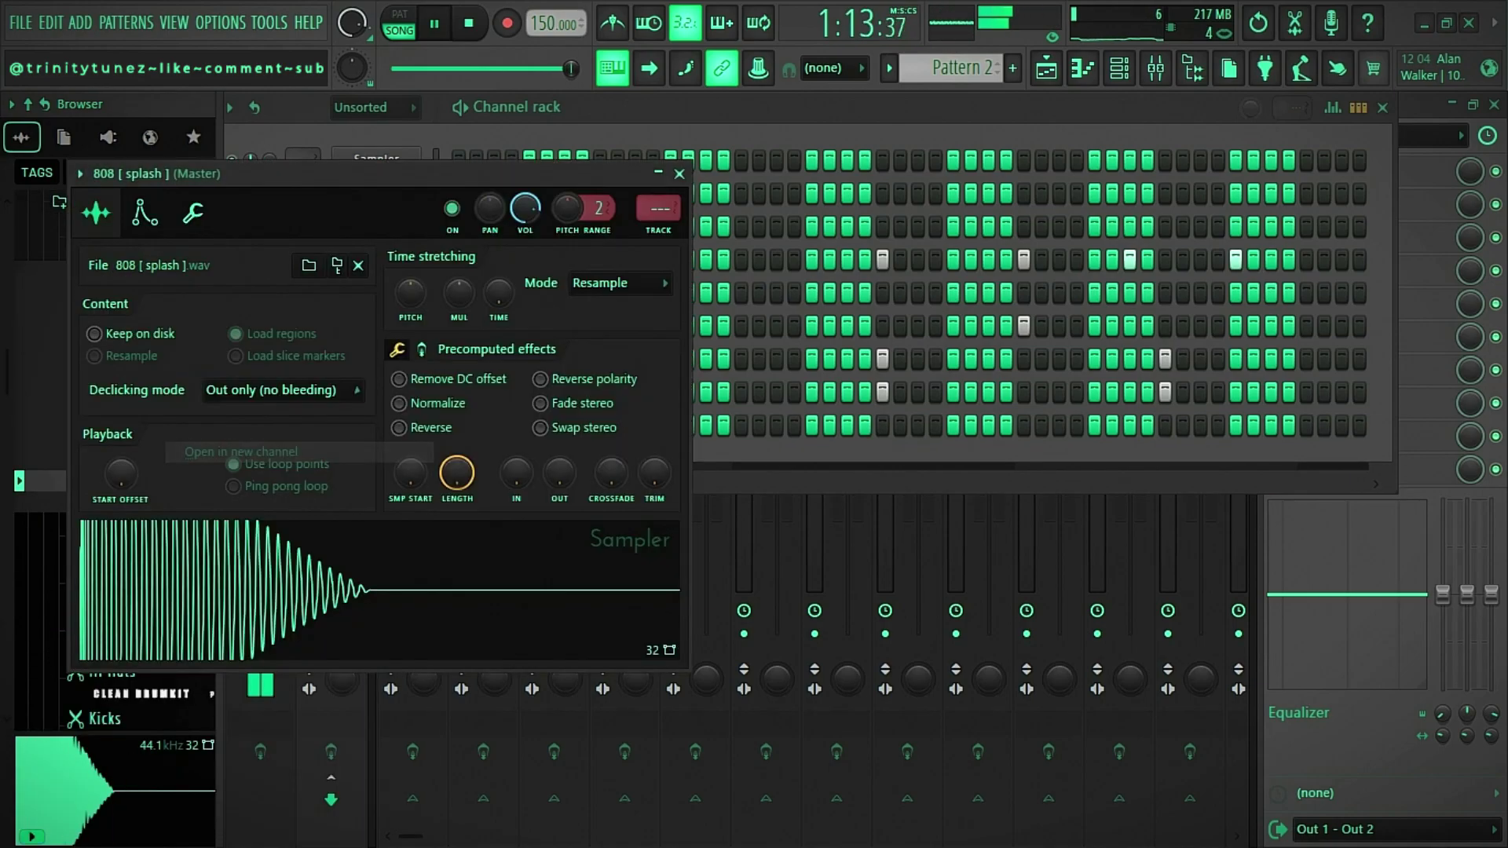
Enable the volume envelope of the 808 [ splash ] channel and turn off its loop points.
left_click(144, 213)
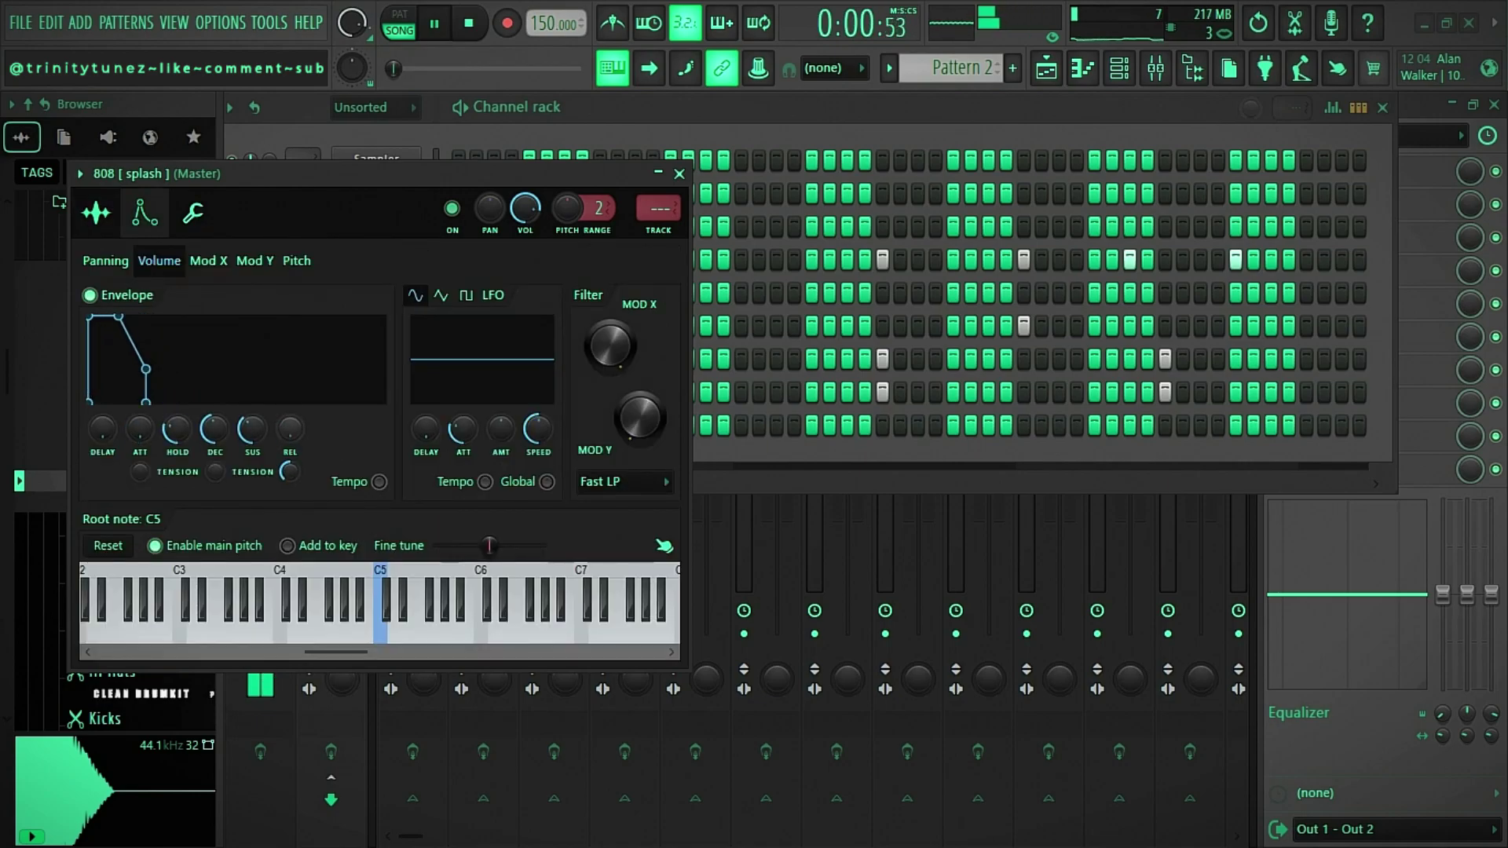
left_click(96, 212)
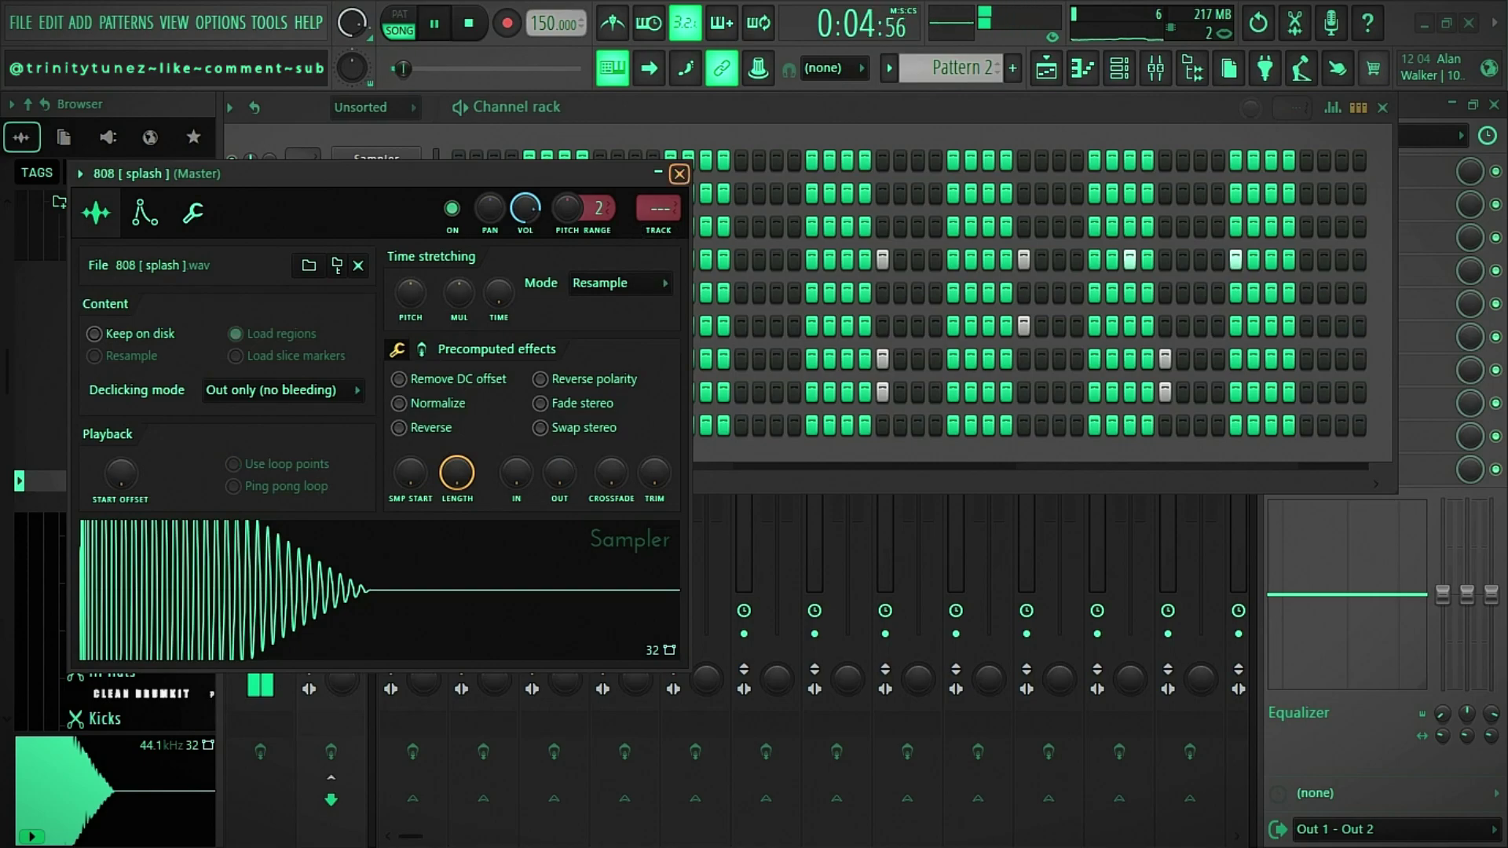
left_click(679, 174)
Create Pattern 3 for the 808 and place it on playlist Track 6 at bars 9 and 17.
right_click(401, 424)
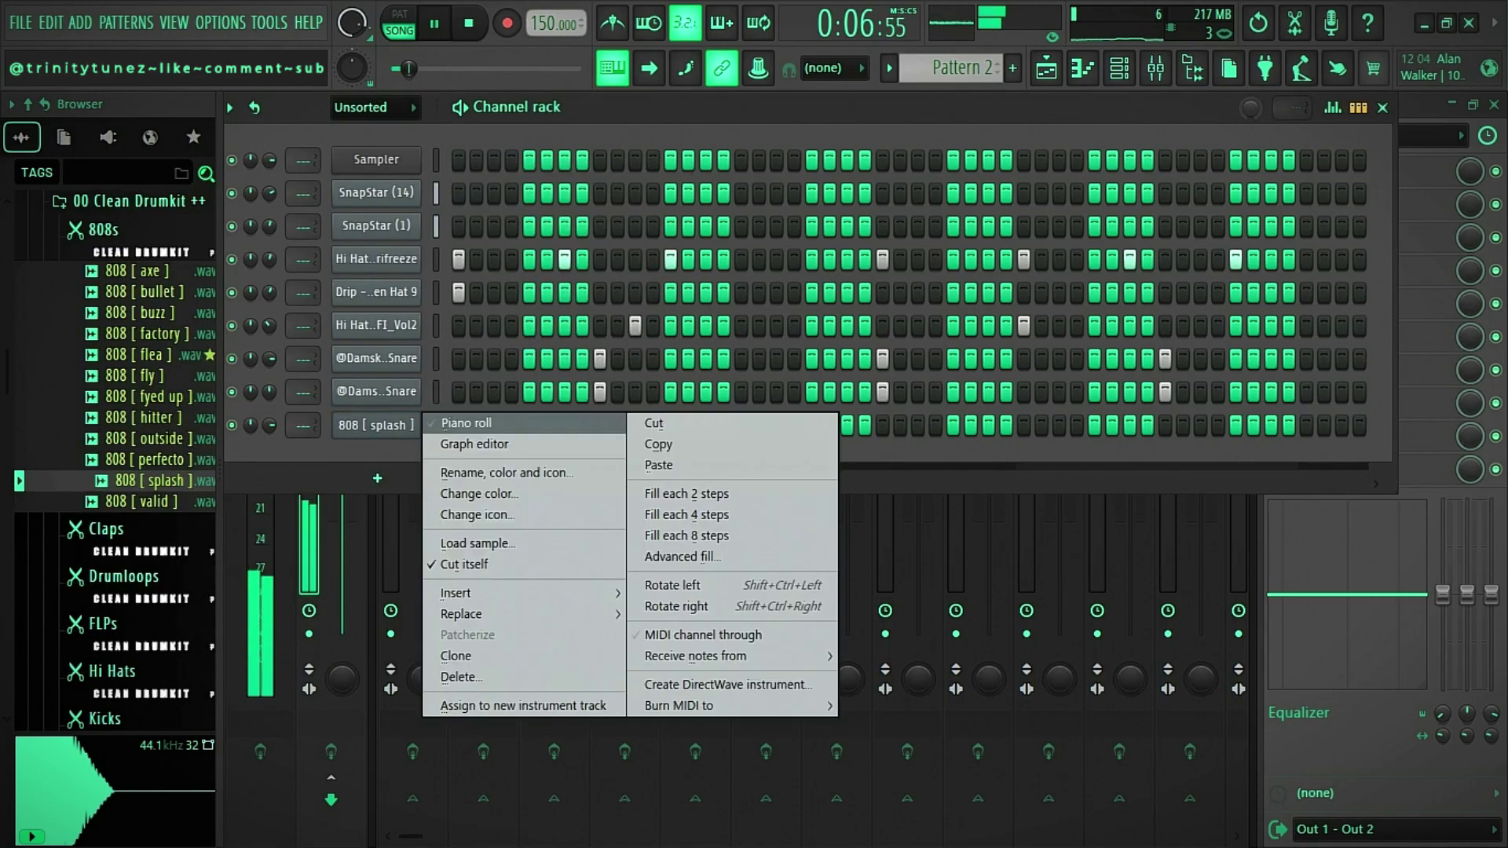
left_click(438, 424)
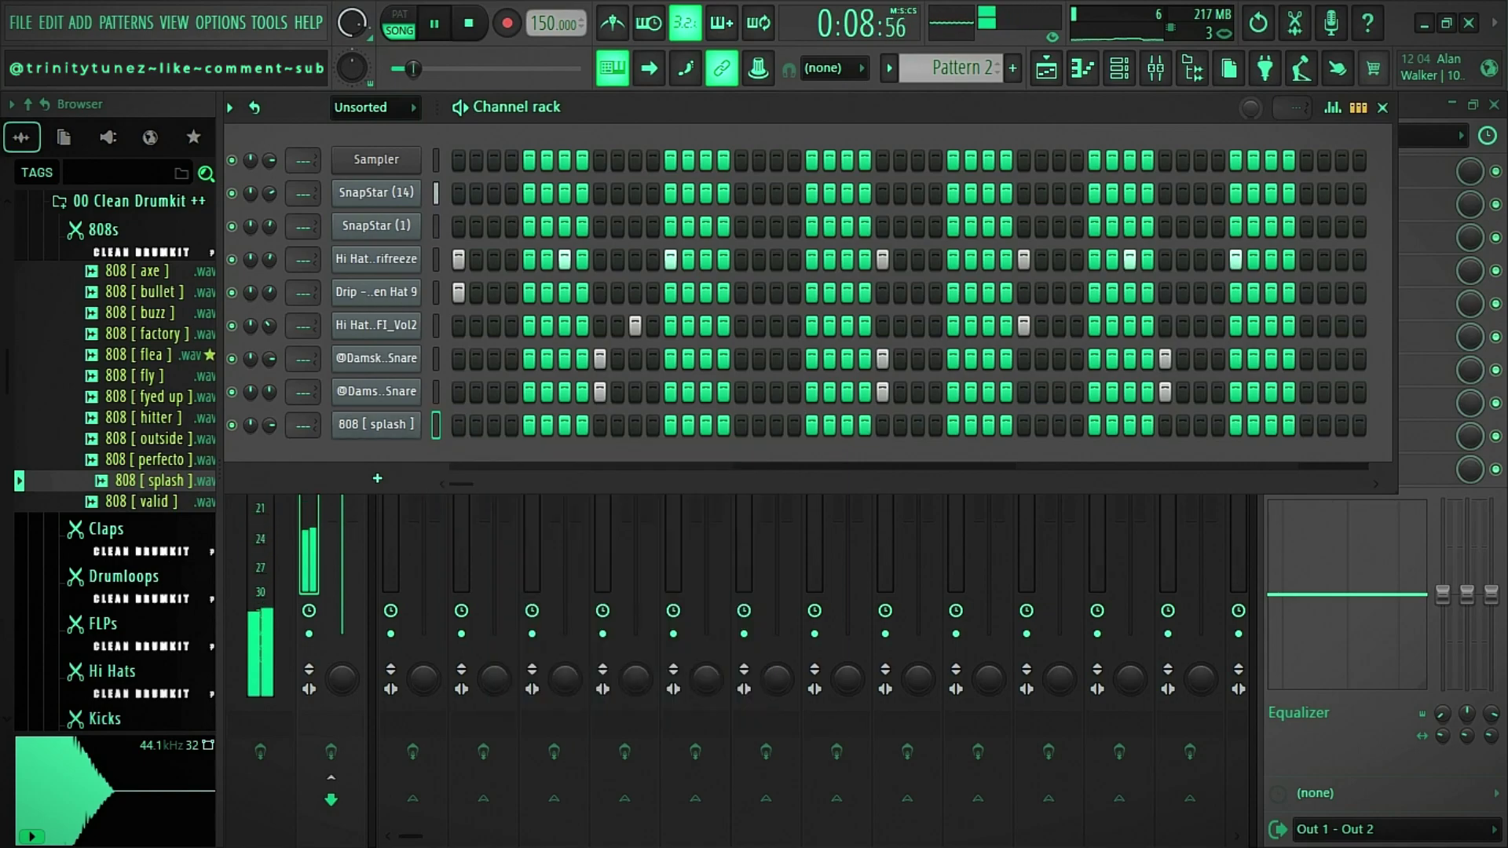
key("KP_Add")
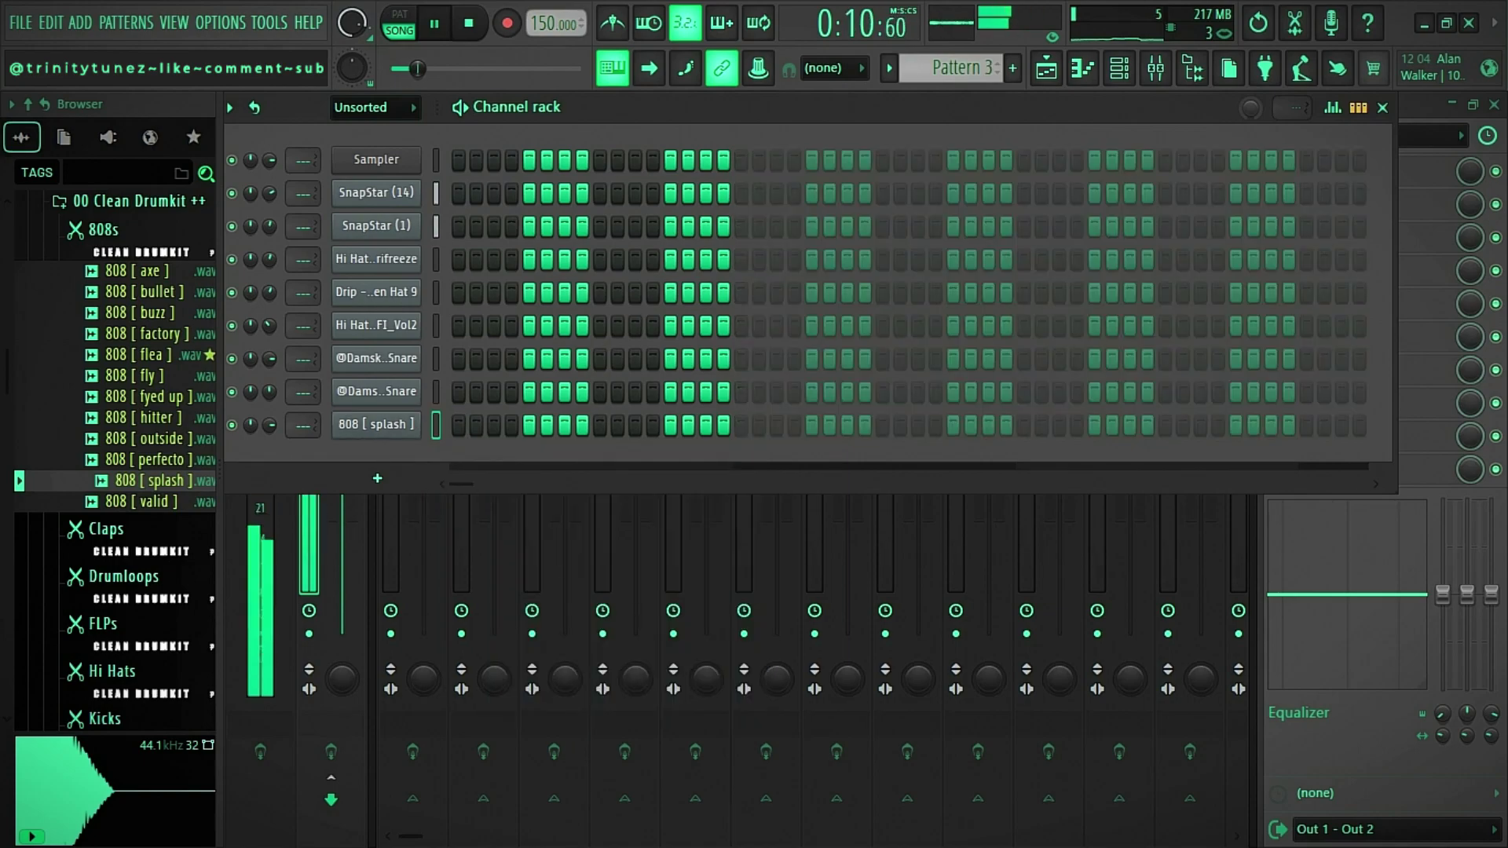
key("F5")
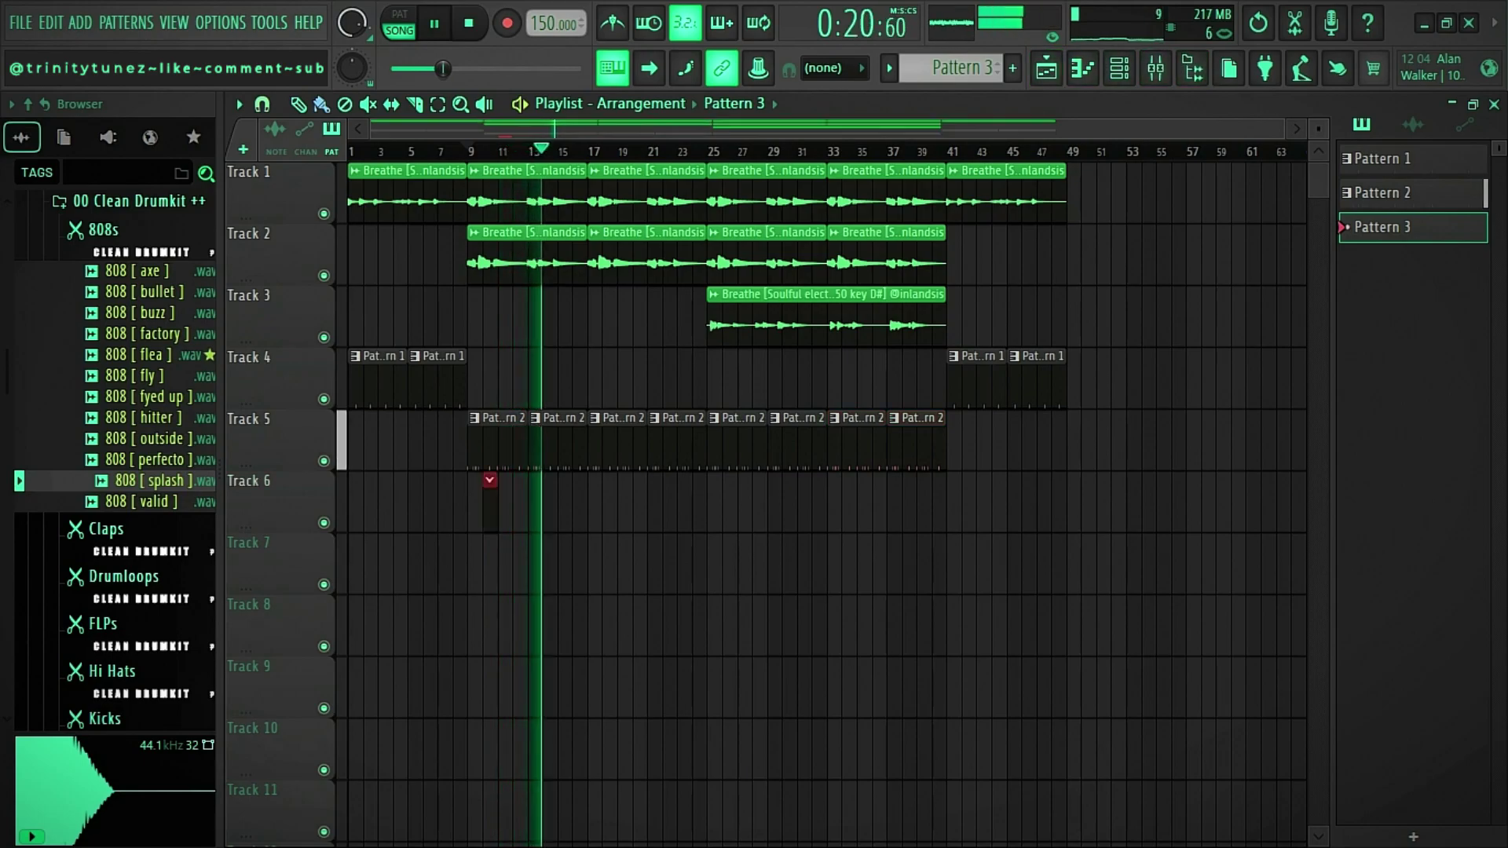
left_click(474, 480)
left_click(595, 480)
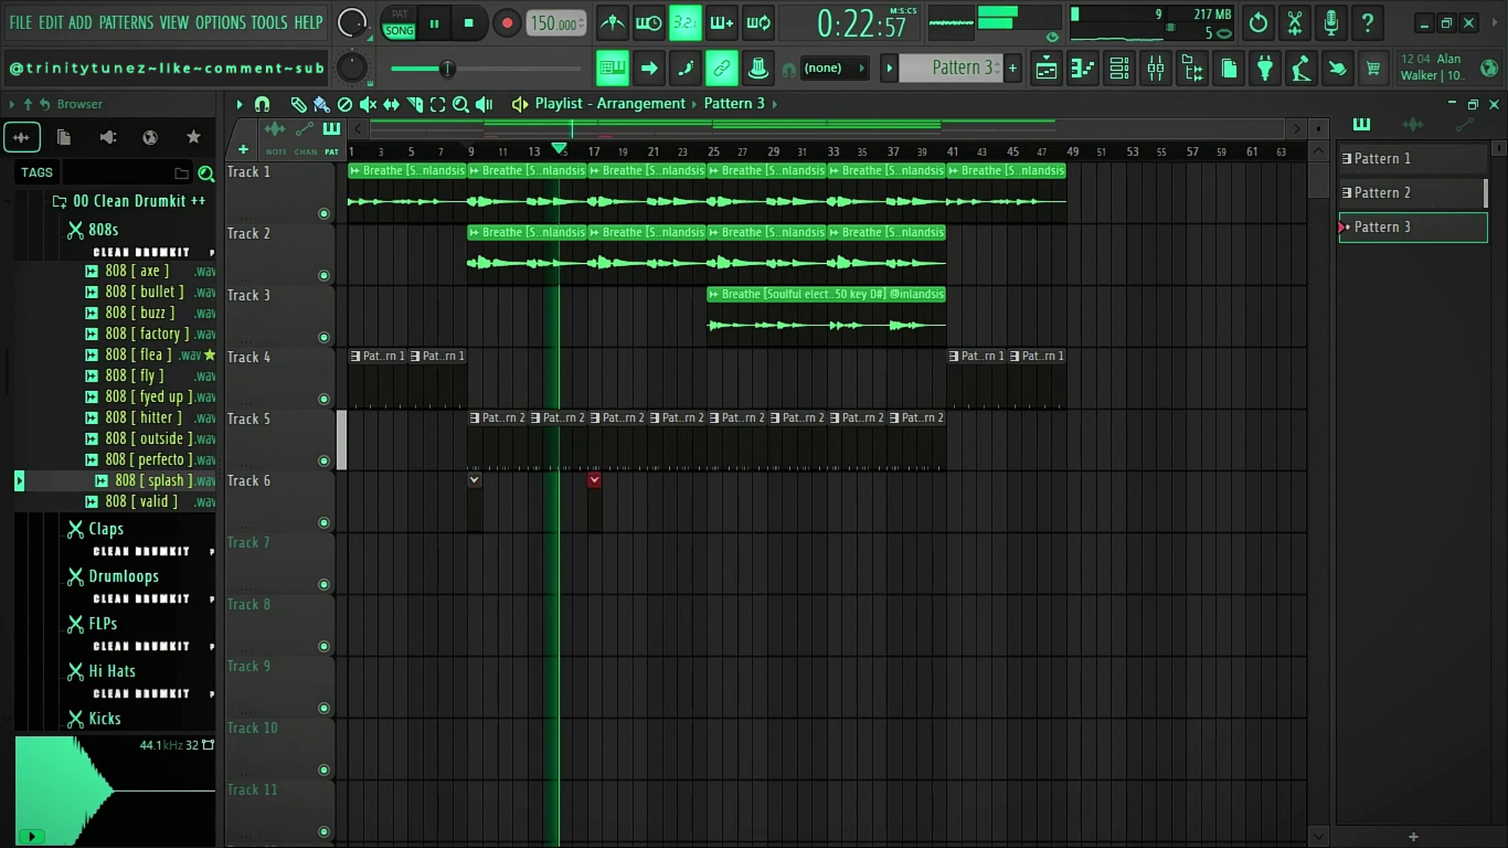
Check the Breathe guitar and piano loop's full name and key in its audio clip settings.
double_click(628, 170)
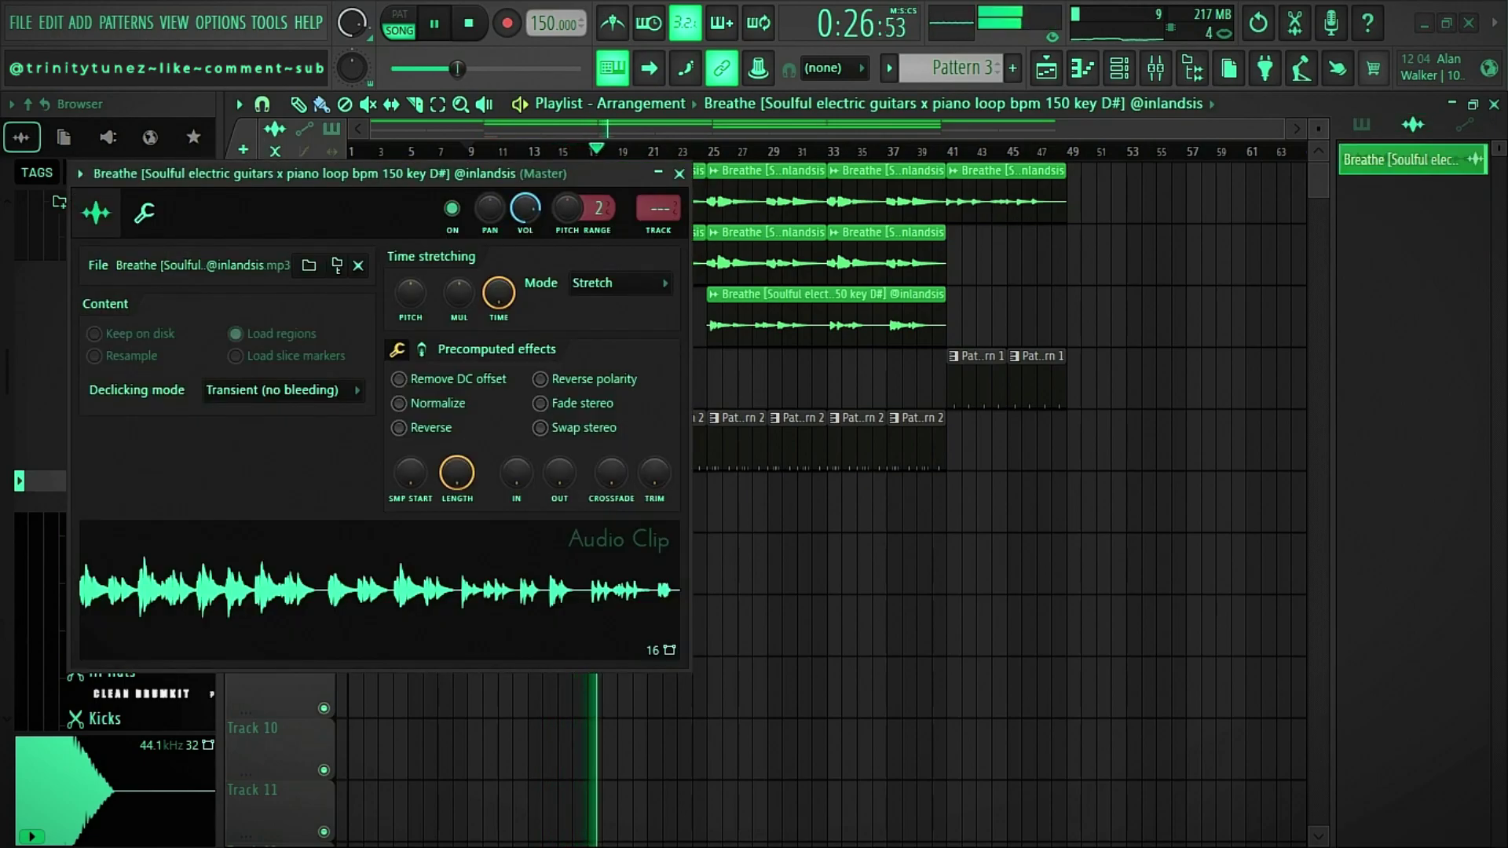
left_click(679, 175)
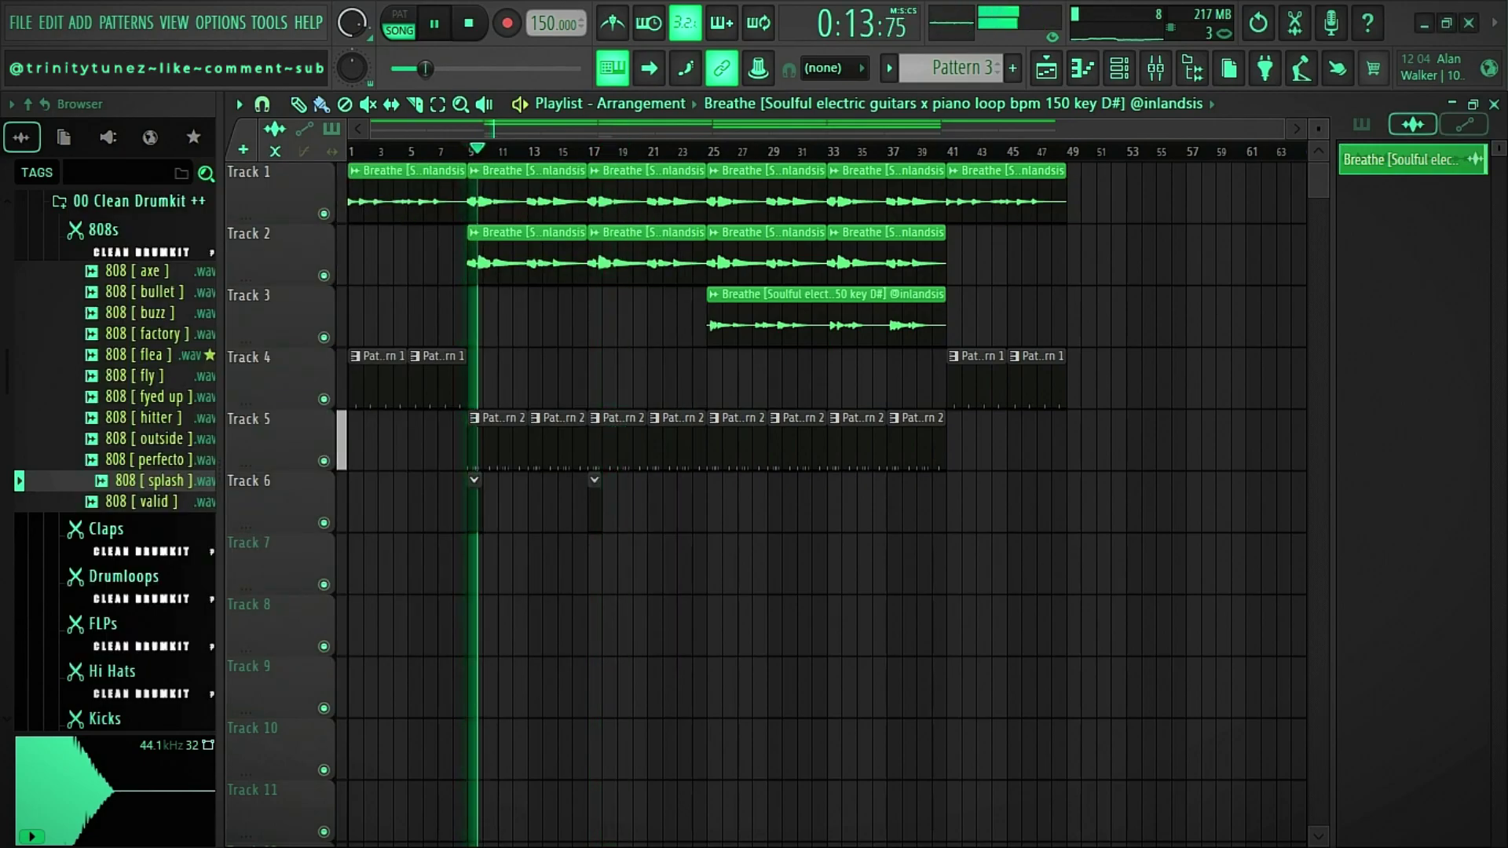
Show the Unsorted channels in the channel rack and open the 808 [ splash ] channel in the piano roll.
key("F6")
key("F9")
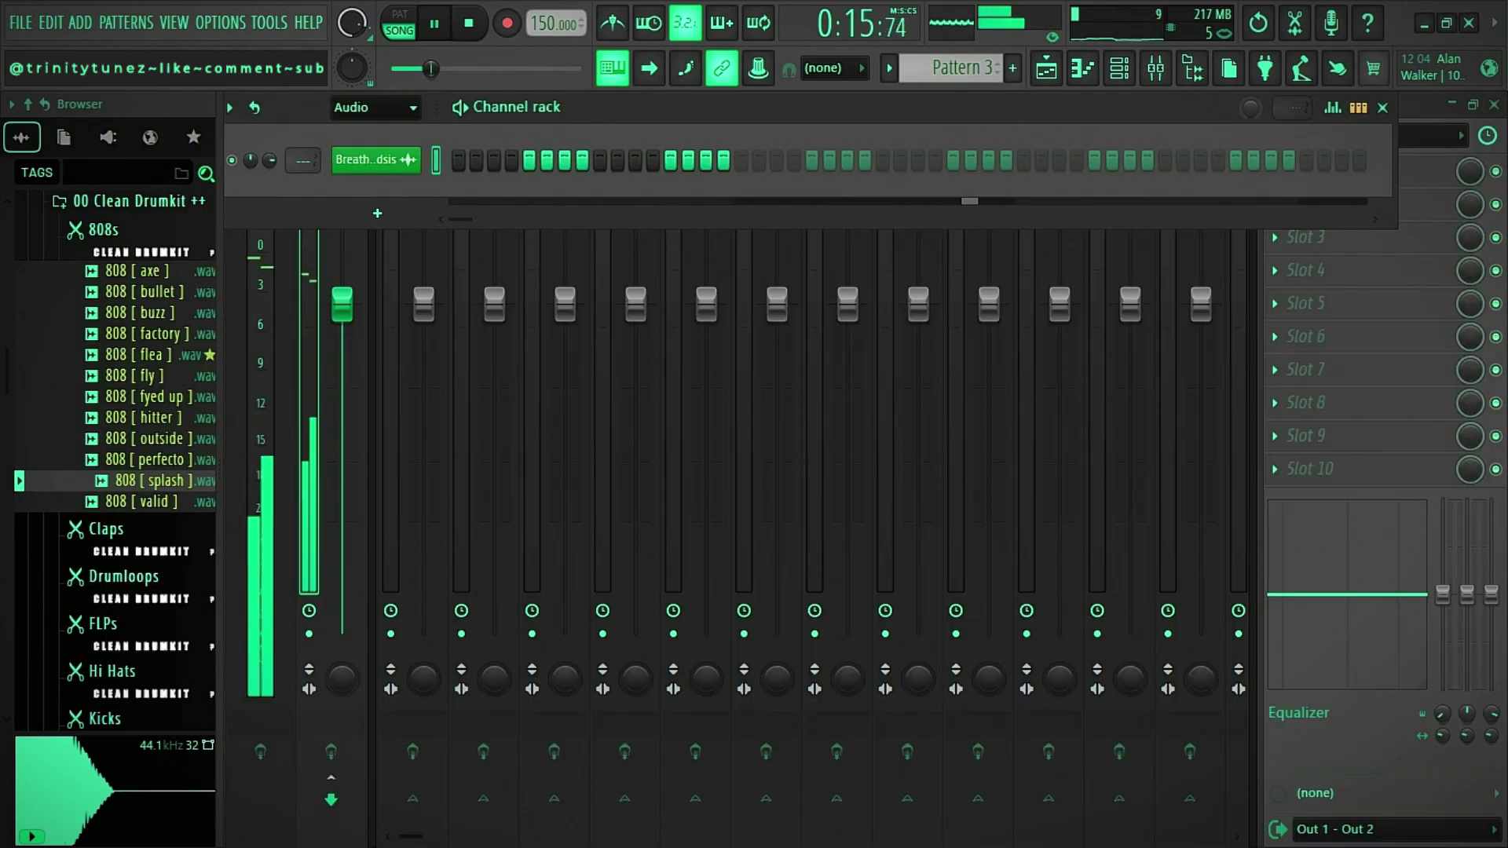
left_click(375, 108)
left_click(376, 182)
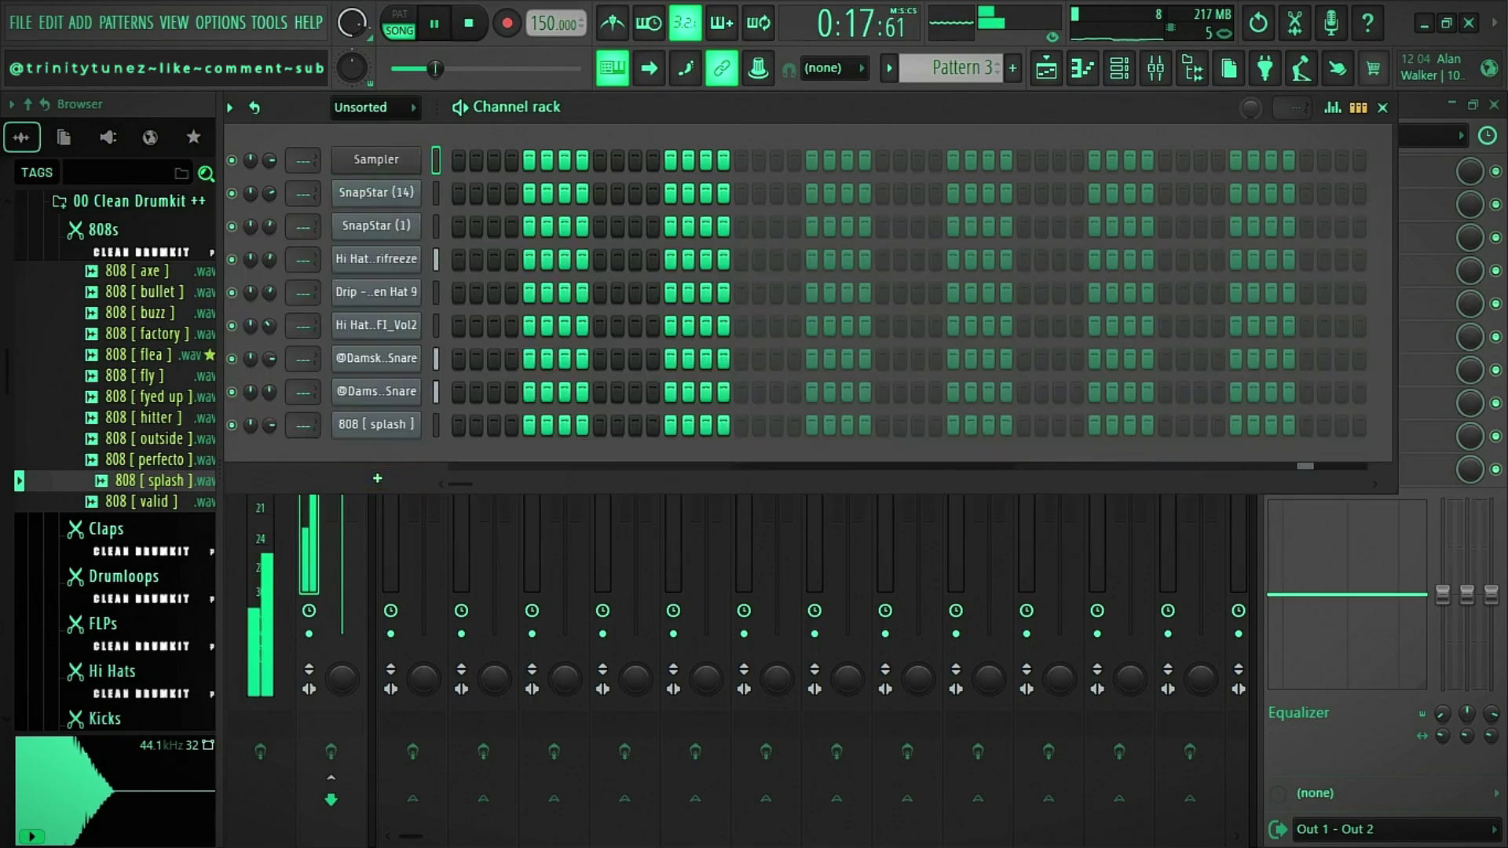
right_click(416, 424)
left_click(456, 424)
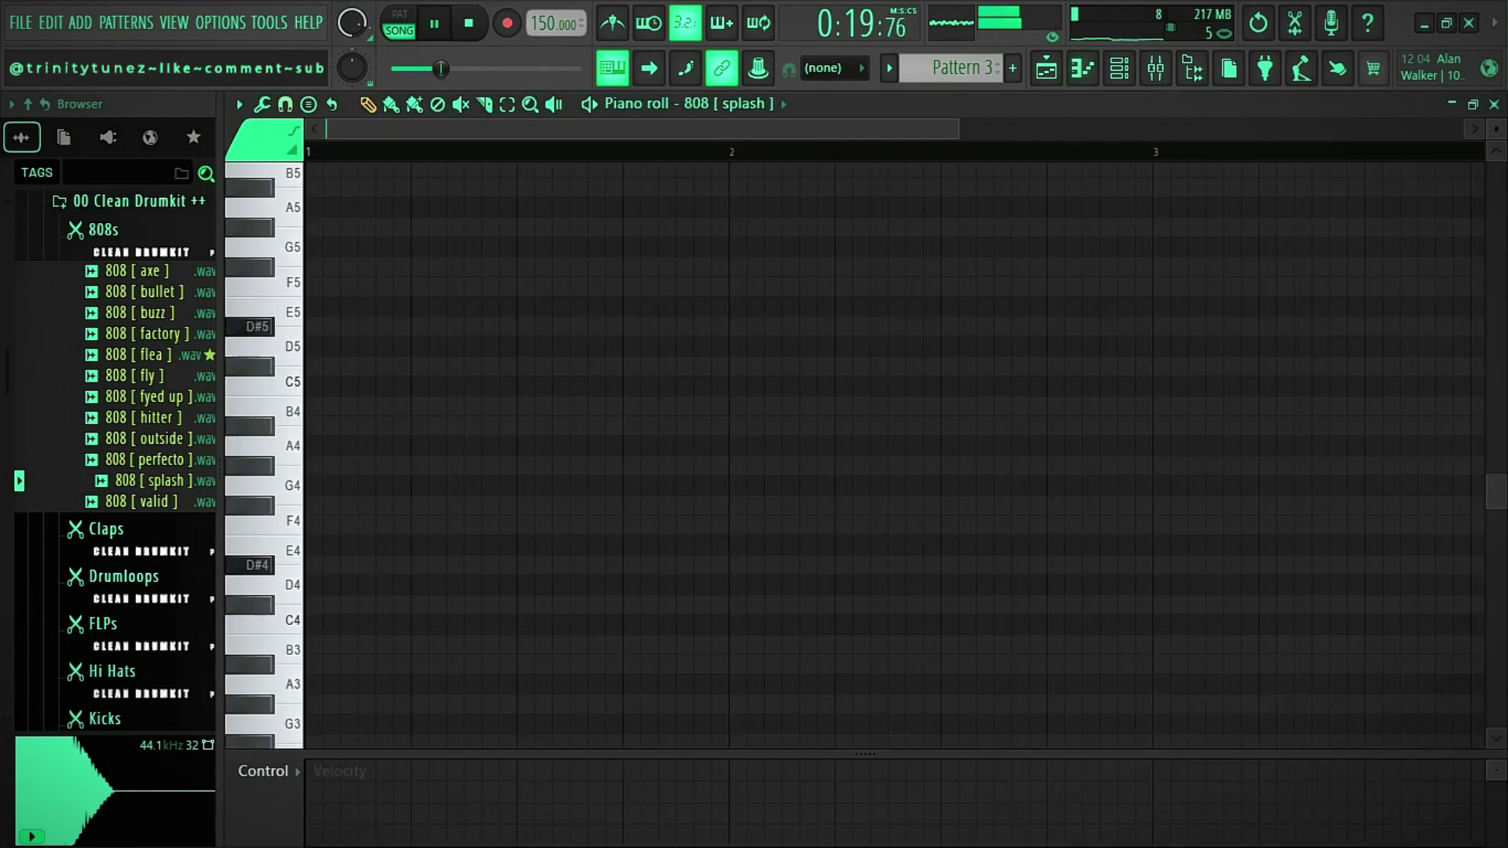
Place an 808 note at the start of bar 1 and raise it by octaves to D#7.
key("ctrl+Up")
key("ctrl+Up")
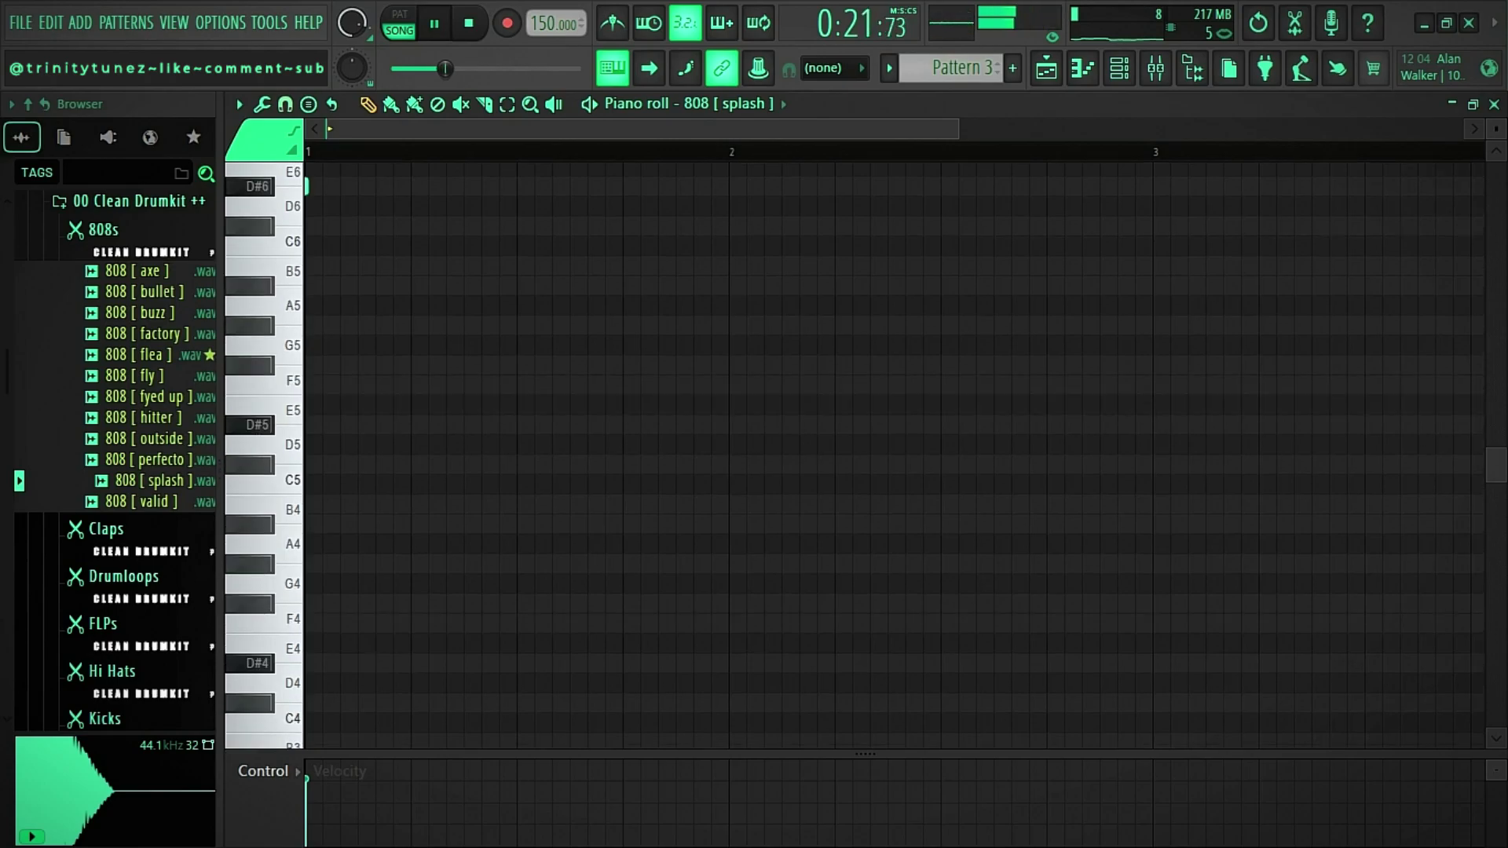
key("ctrl+Down")
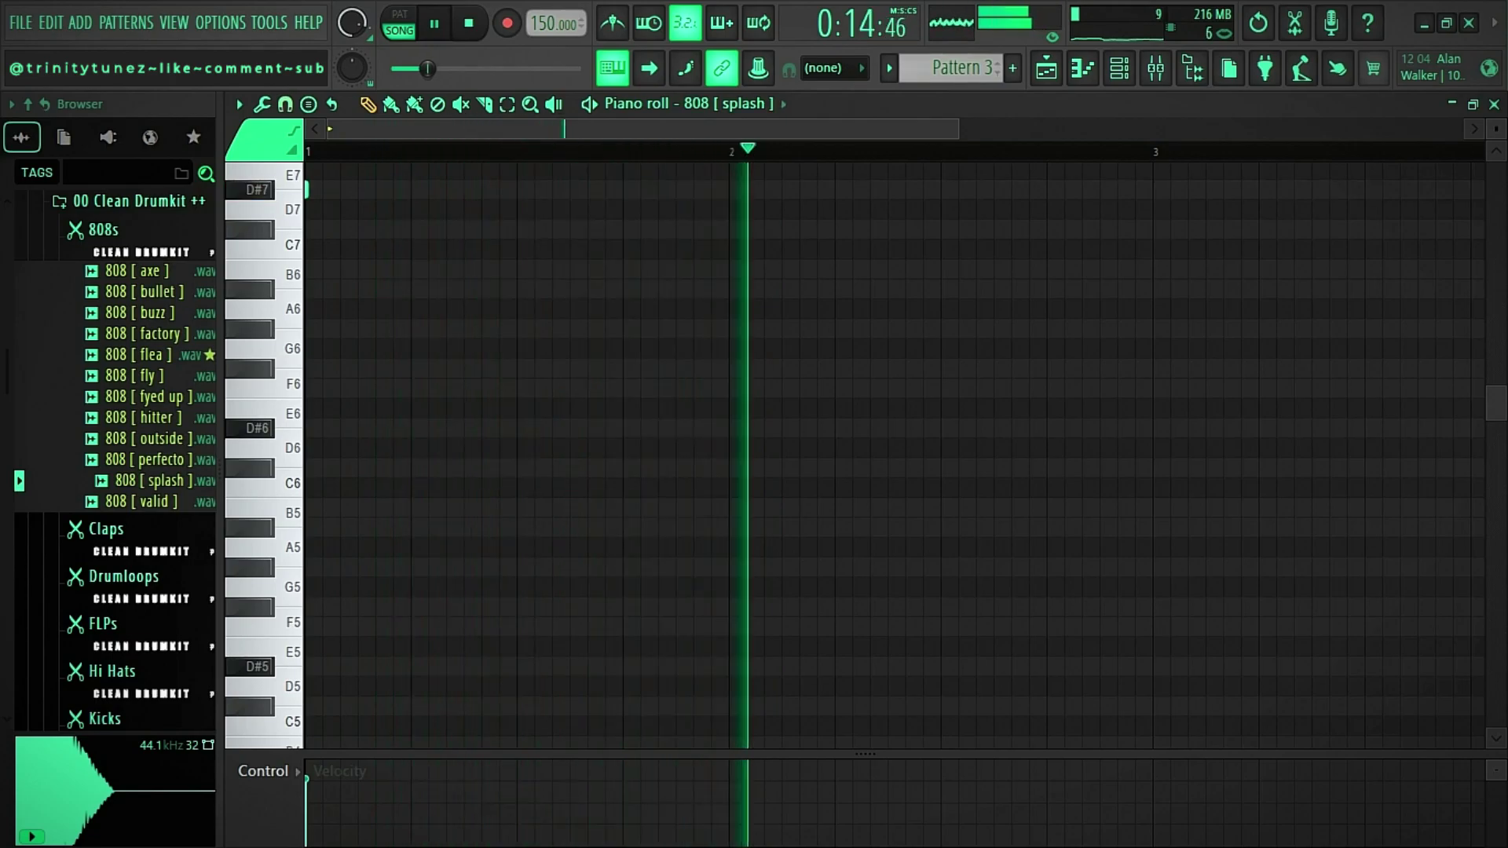
Set the piano roll's scale highlighting to D# Minor Natural (Aeolian) and replay the 808 line.
left_click(238, 103)
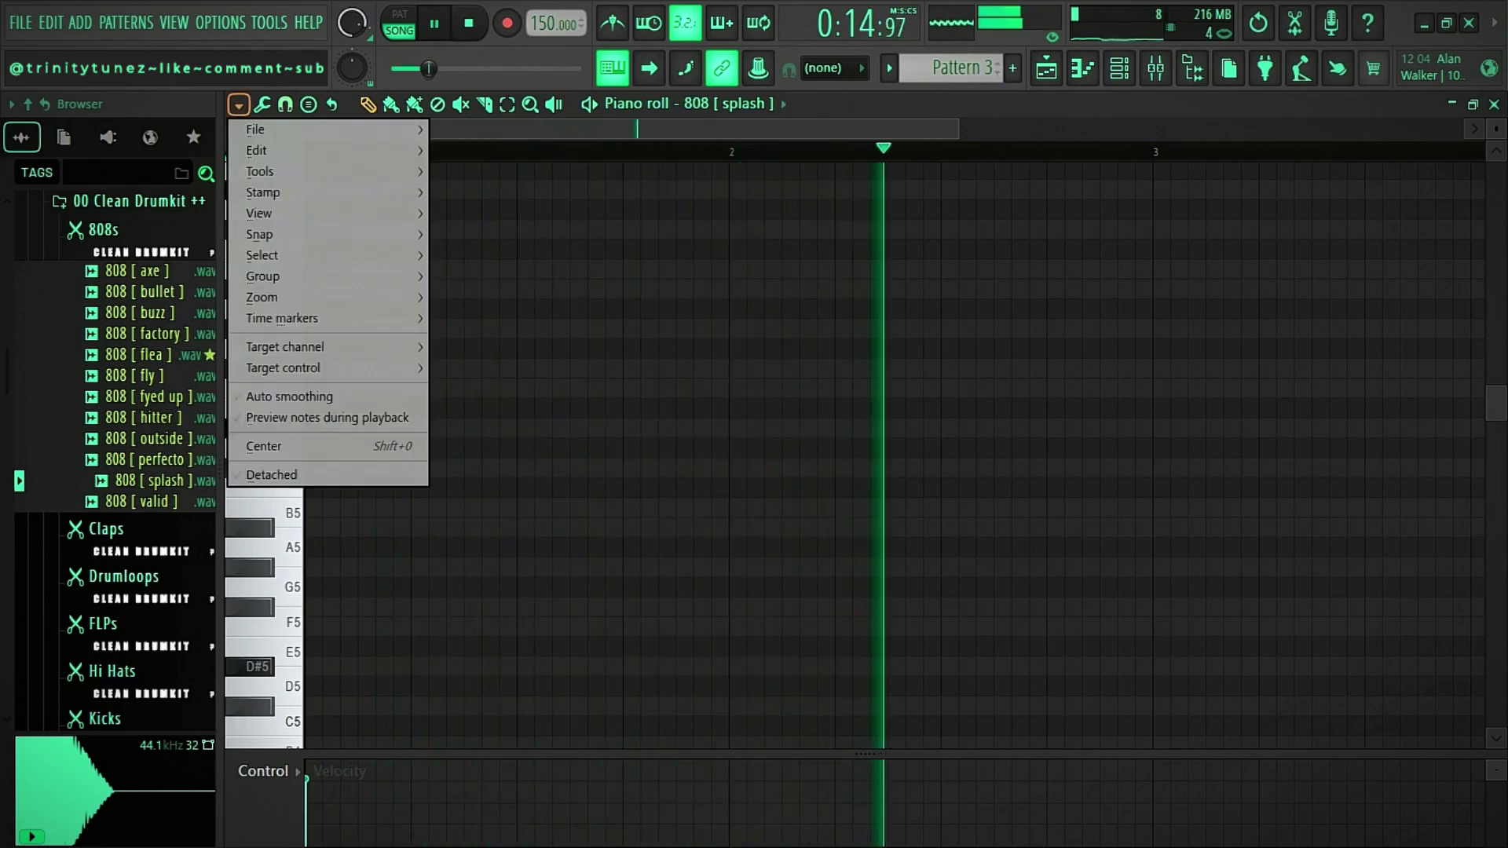
mouse_move(330, 213)
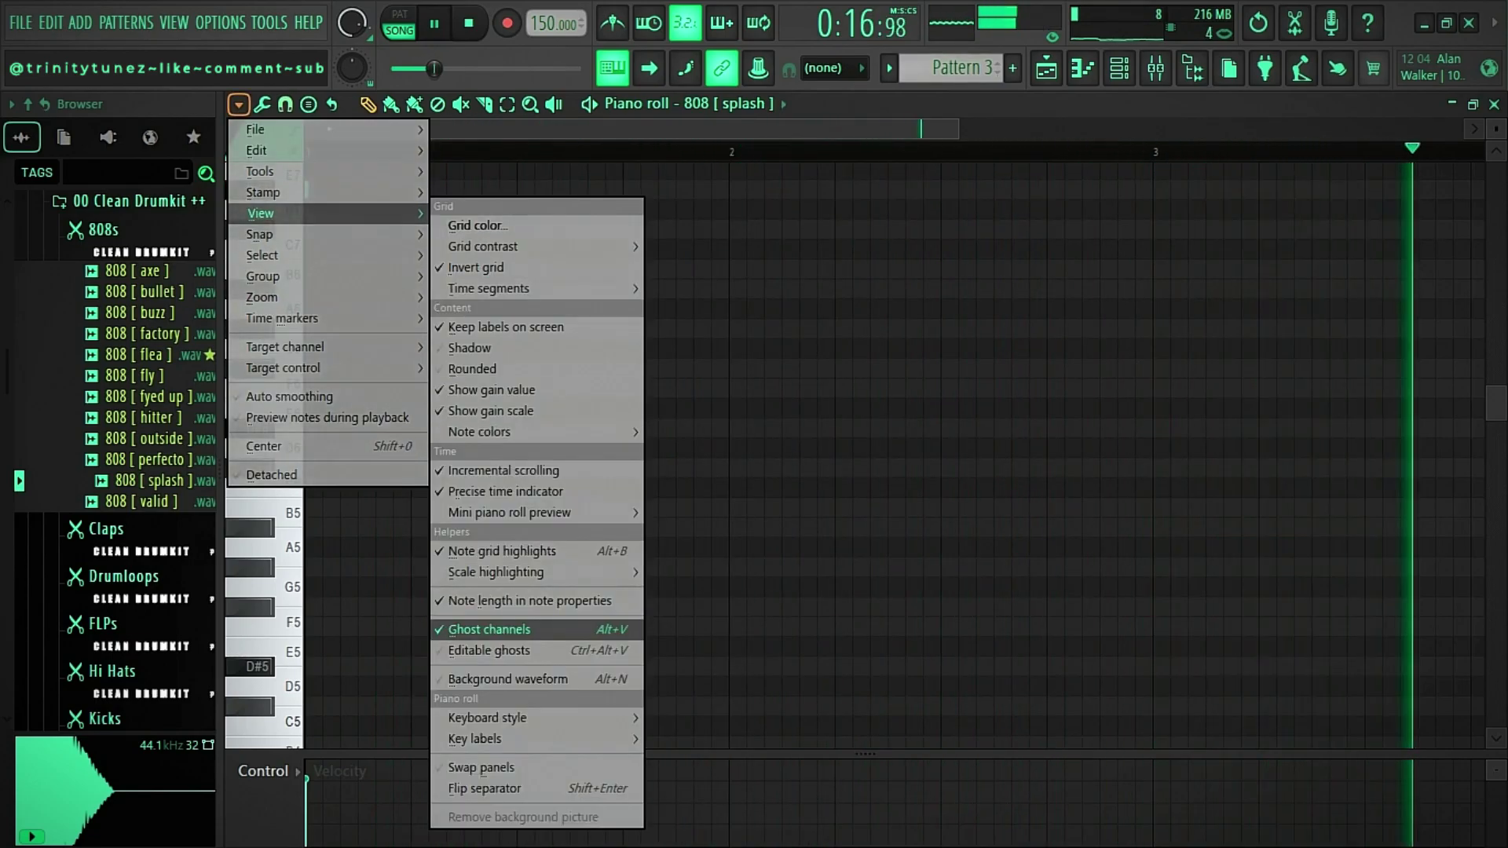
mouse_move(496, 572)
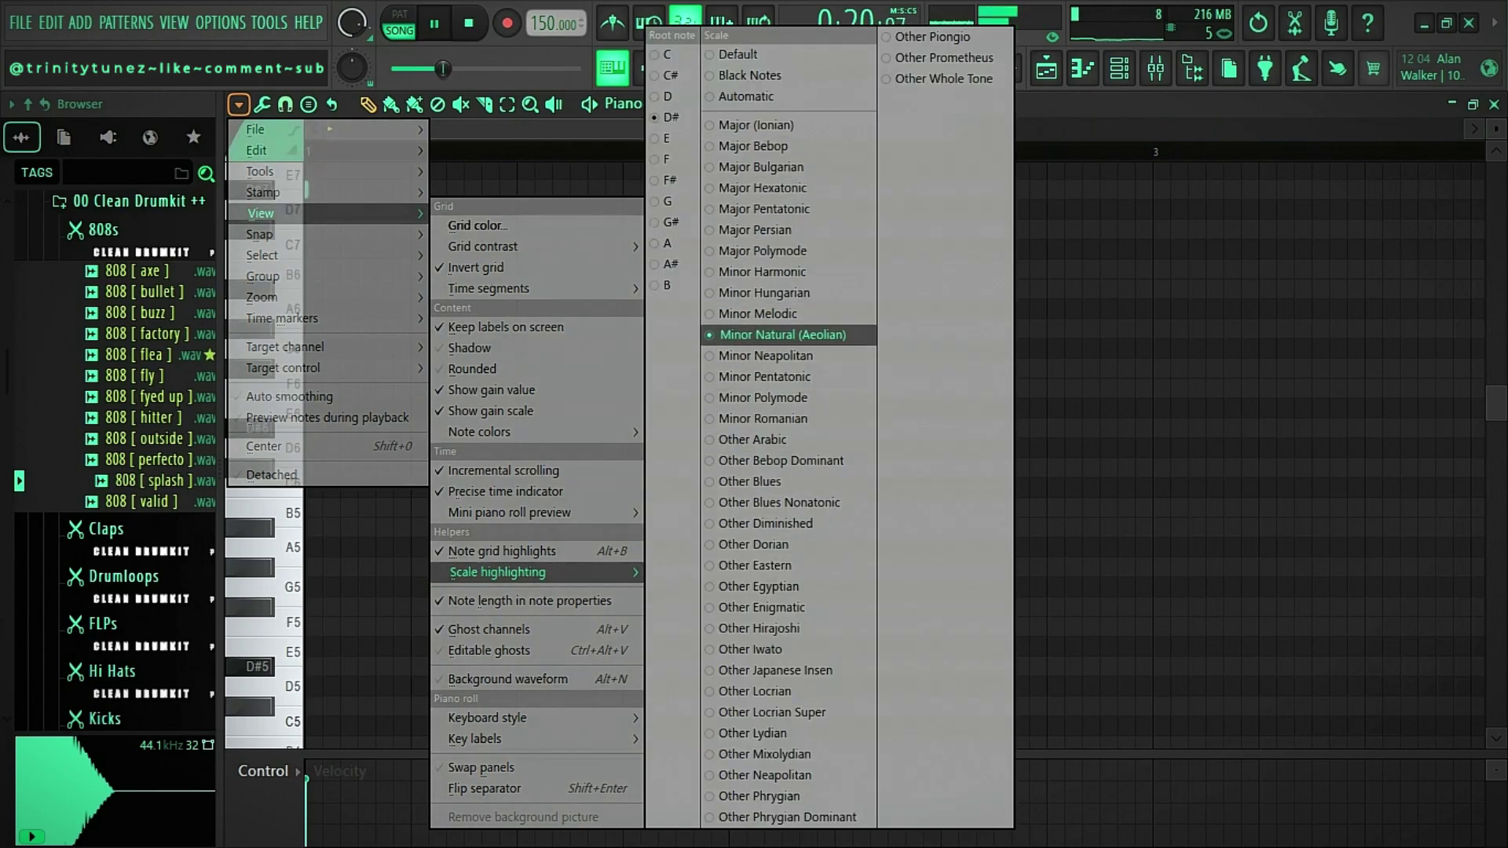
left_click(784, 335)
key("space")
key("space")
scroll(783, 336, "up", 3)
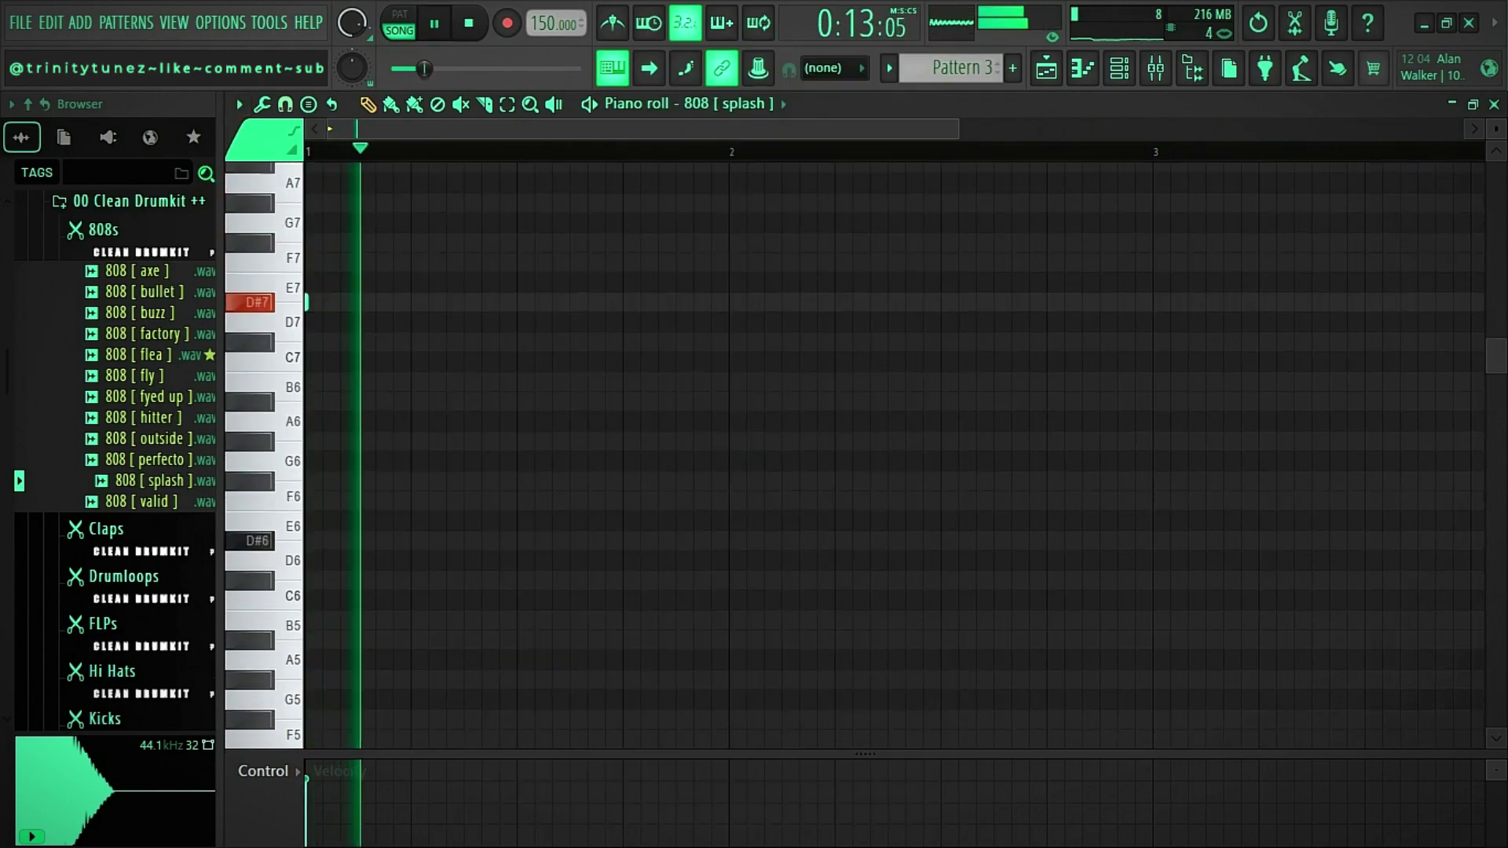
Add a second 808 note on beat 4 of bar 1 and shift its pitch to D#7.
key("space")
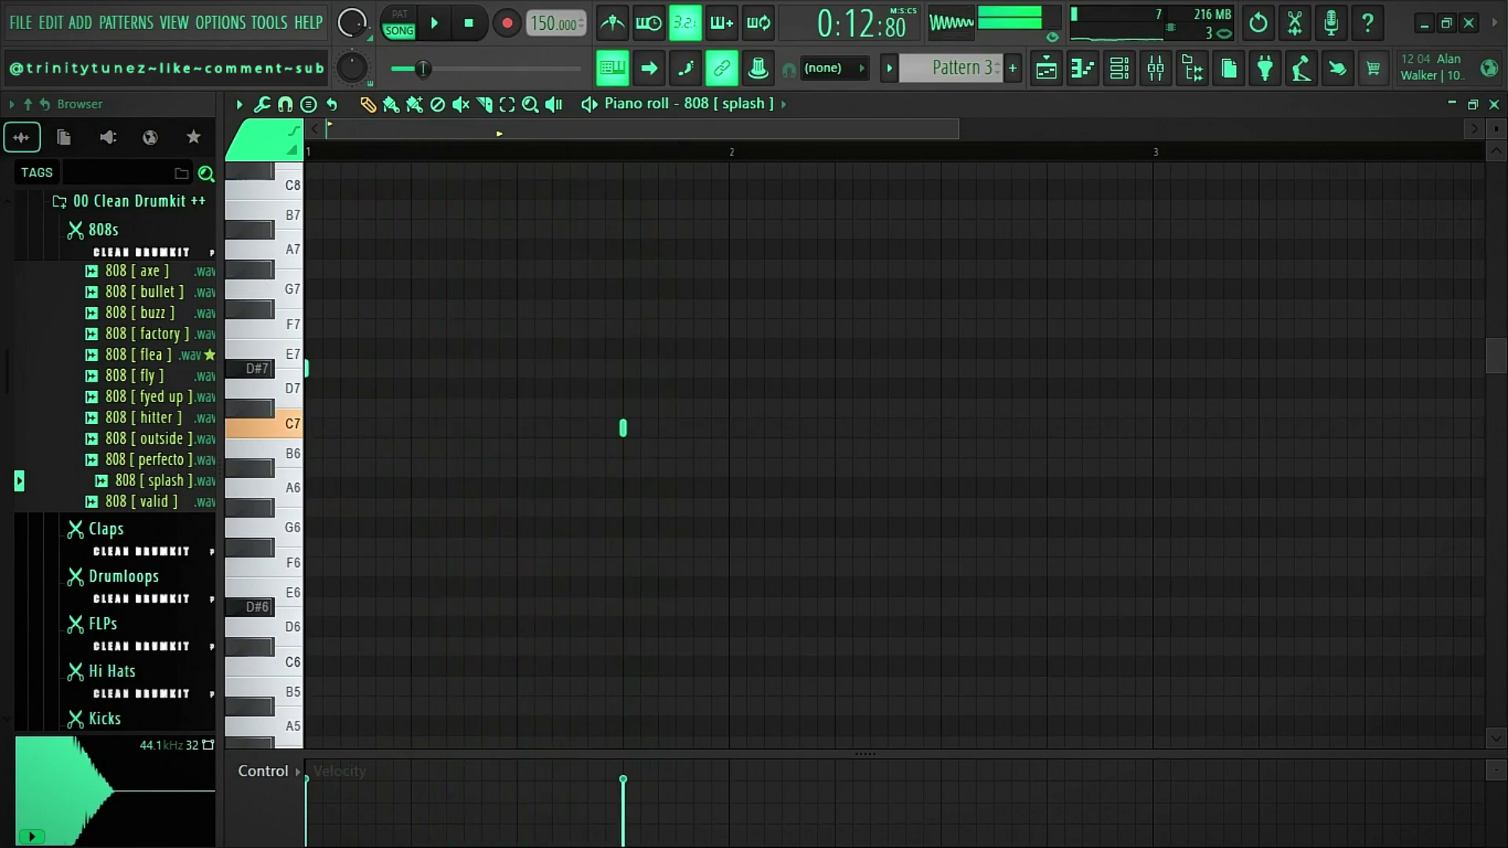
key("shift+Down")
key("space")
key("shift+Up")
key("shift+Up")
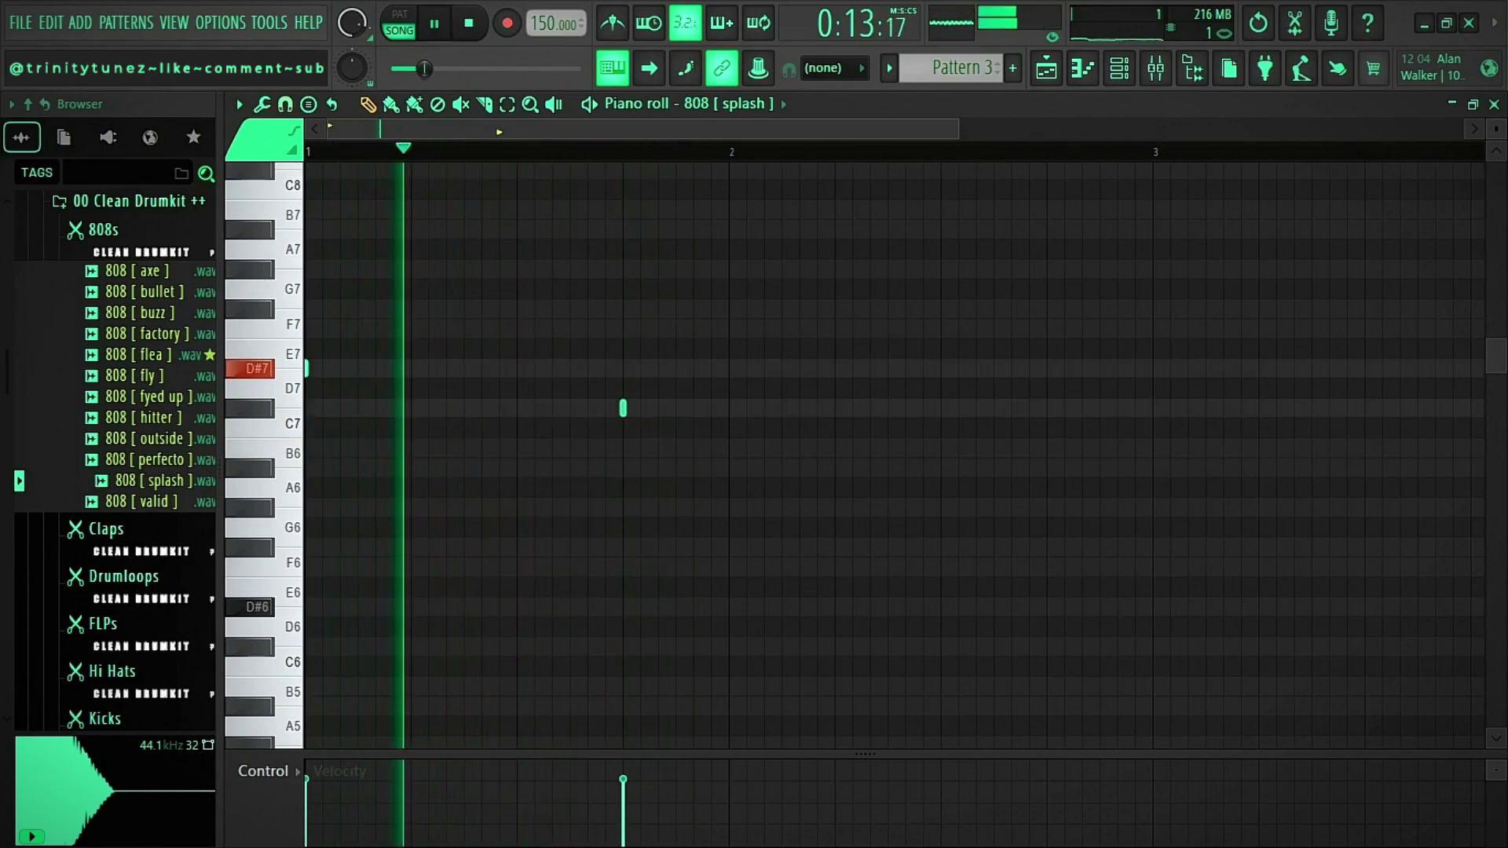
key("shift+Up")
key("shift+Up")
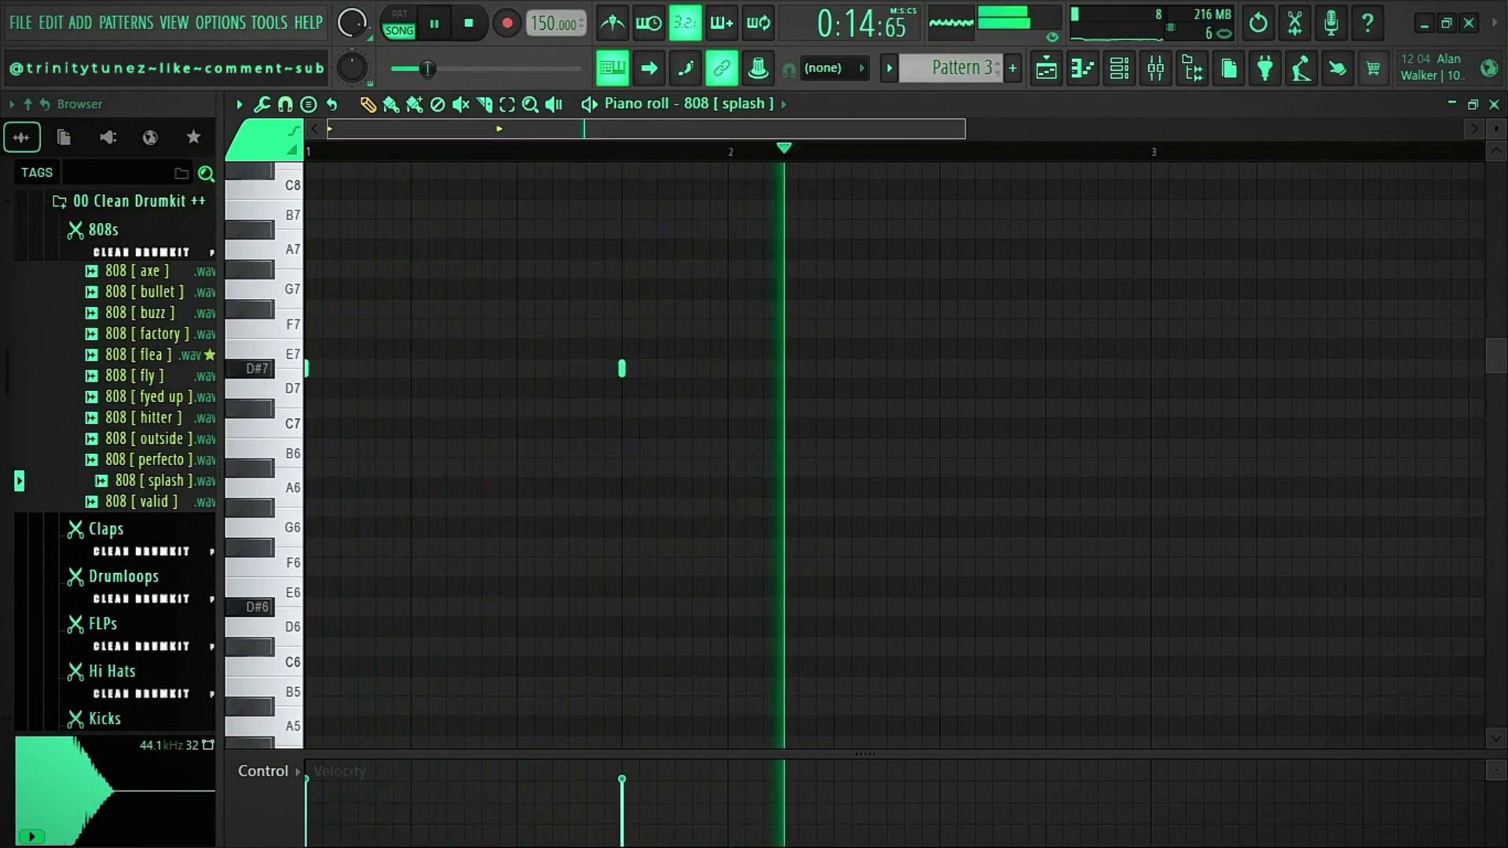
Check the Breathe loop's full name and key in its audio clip settings again.
scroll(894, 455, "down", 2)
key("F5")
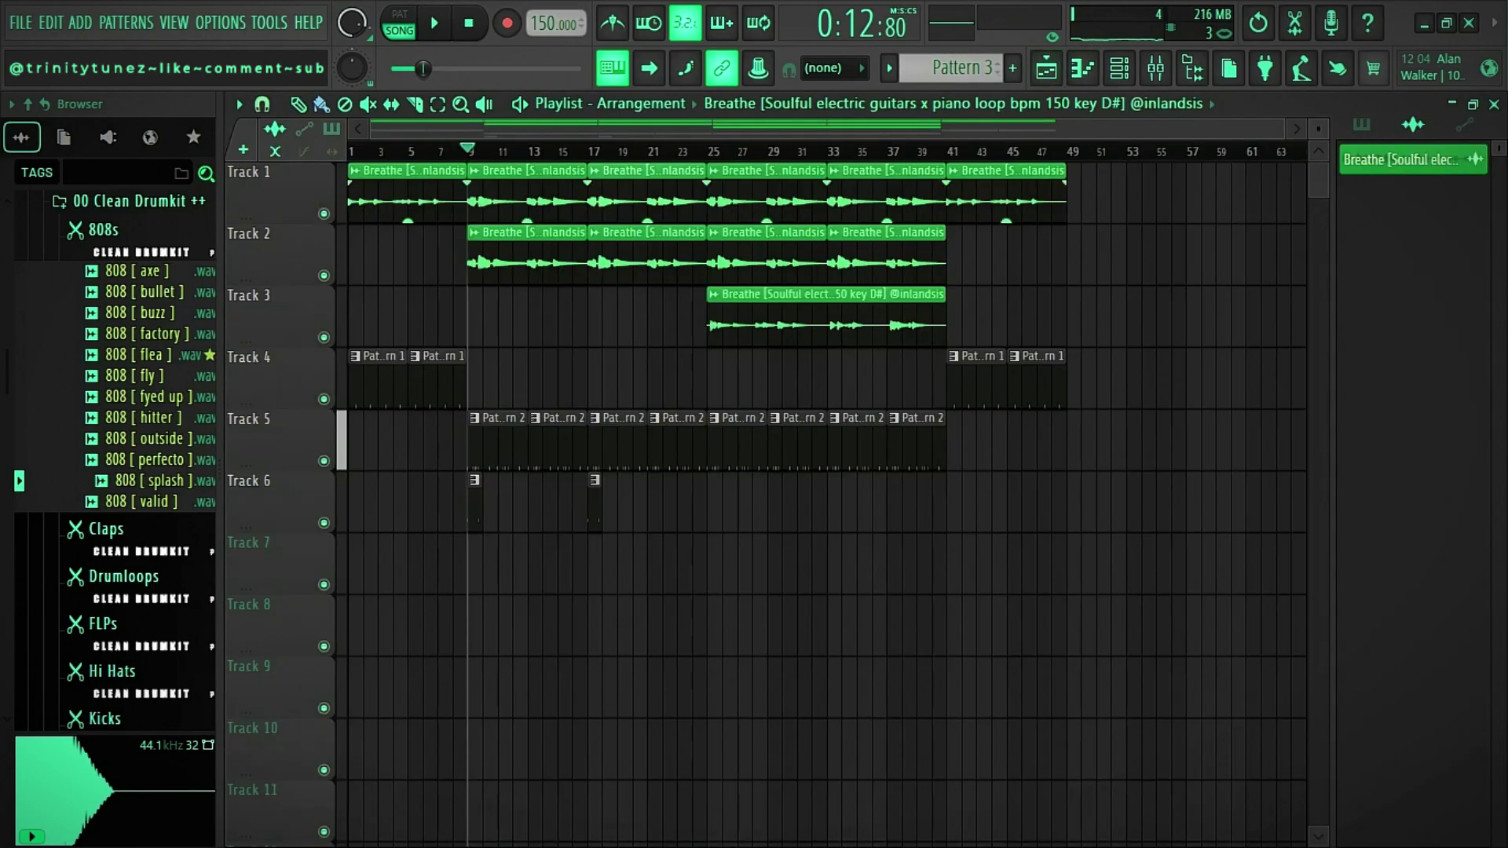
double_click(1401, 160)
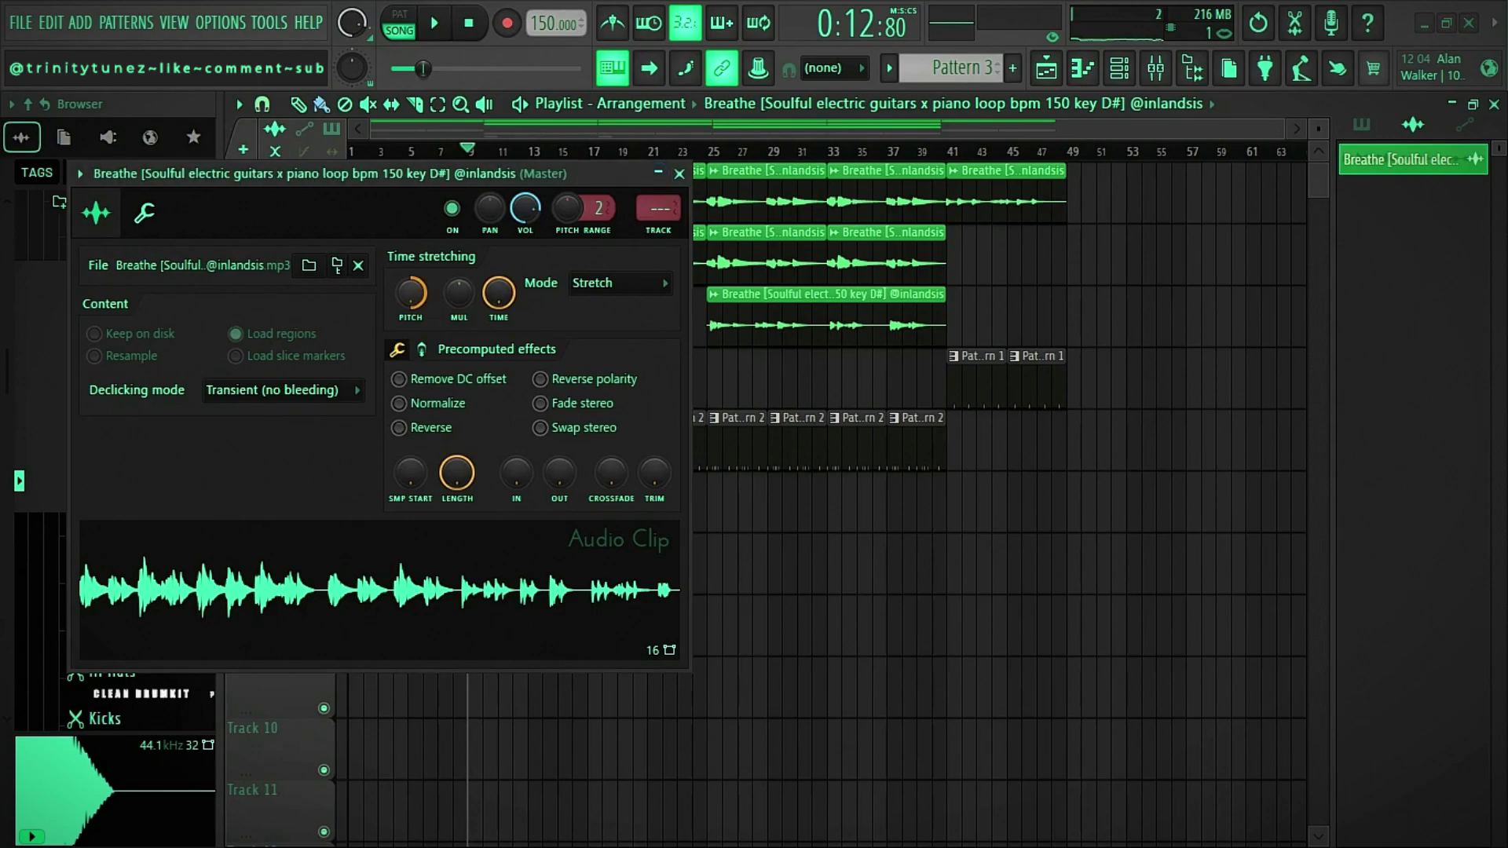
left_click(679, 174)
Show the Unsorted channels in the channel rack and reopen the 808 [ splash ] channel in the piano roll.
key("F6")
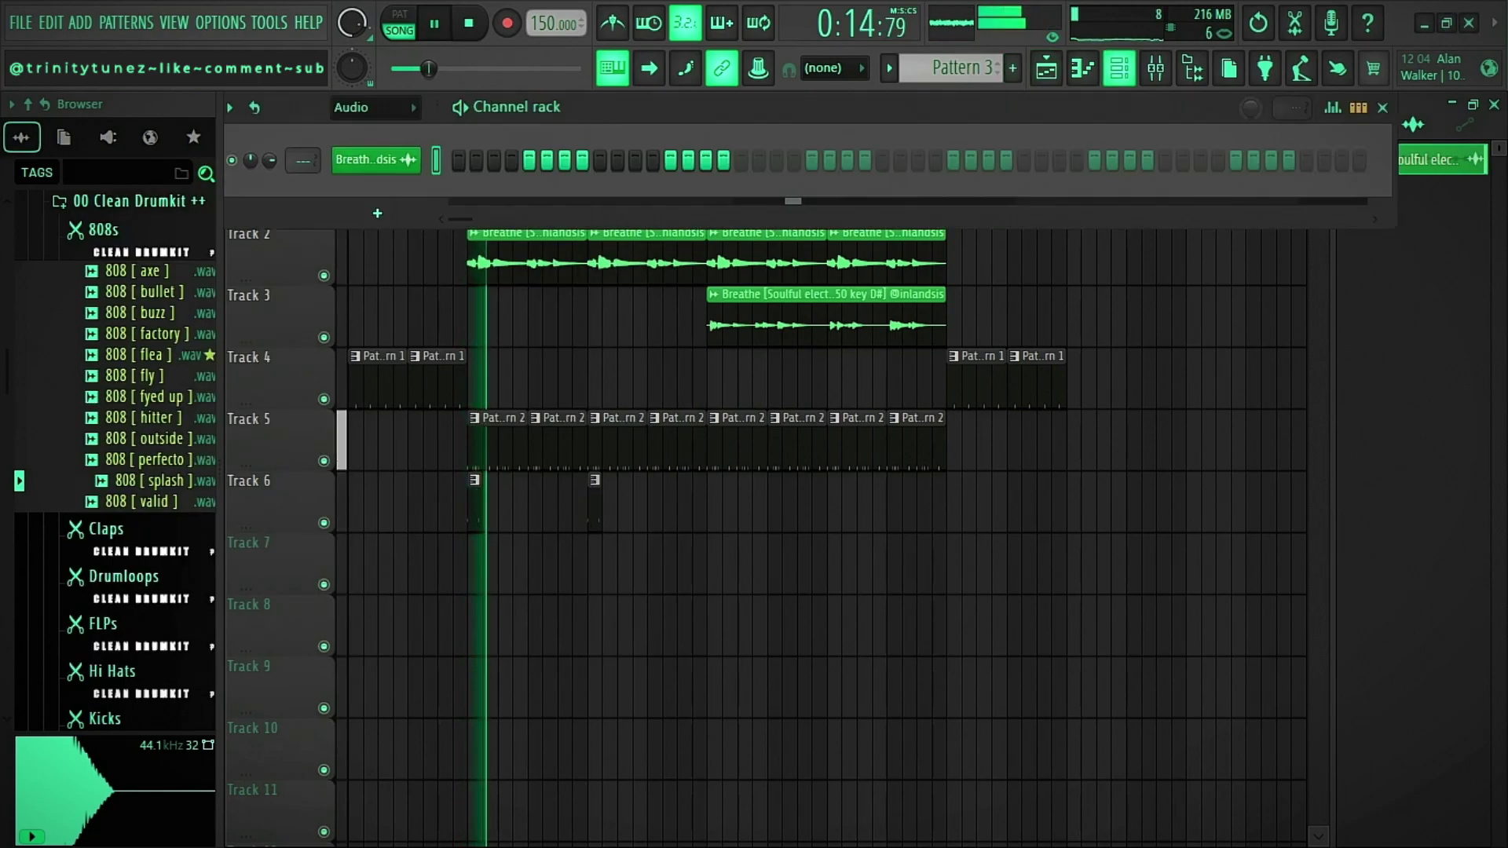
key("space")
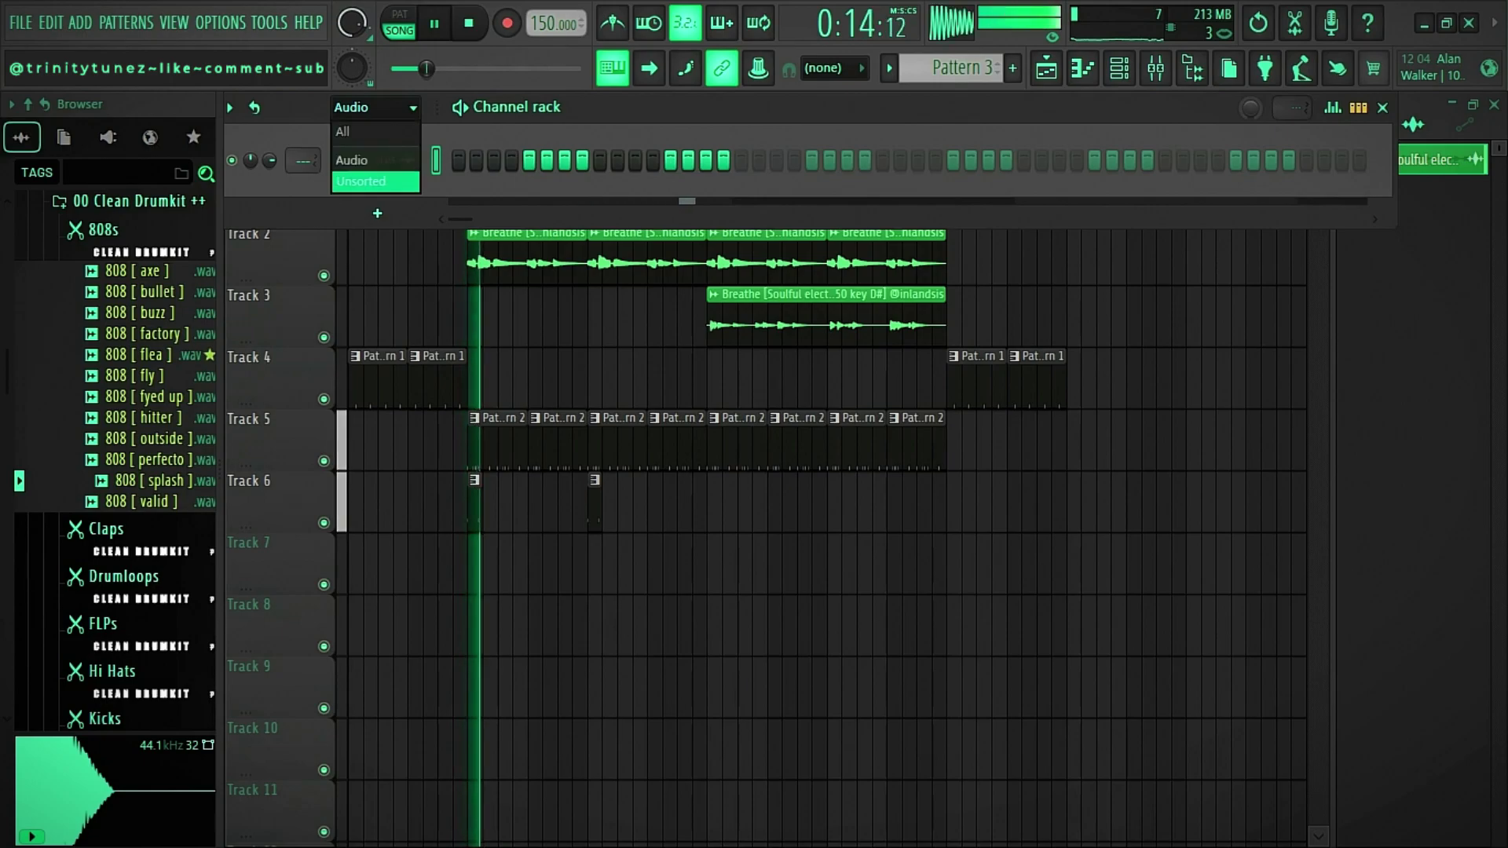
left_click(361, 181)
right_click(376, 424)
left_click(470, 424)
right_click(376, 424)
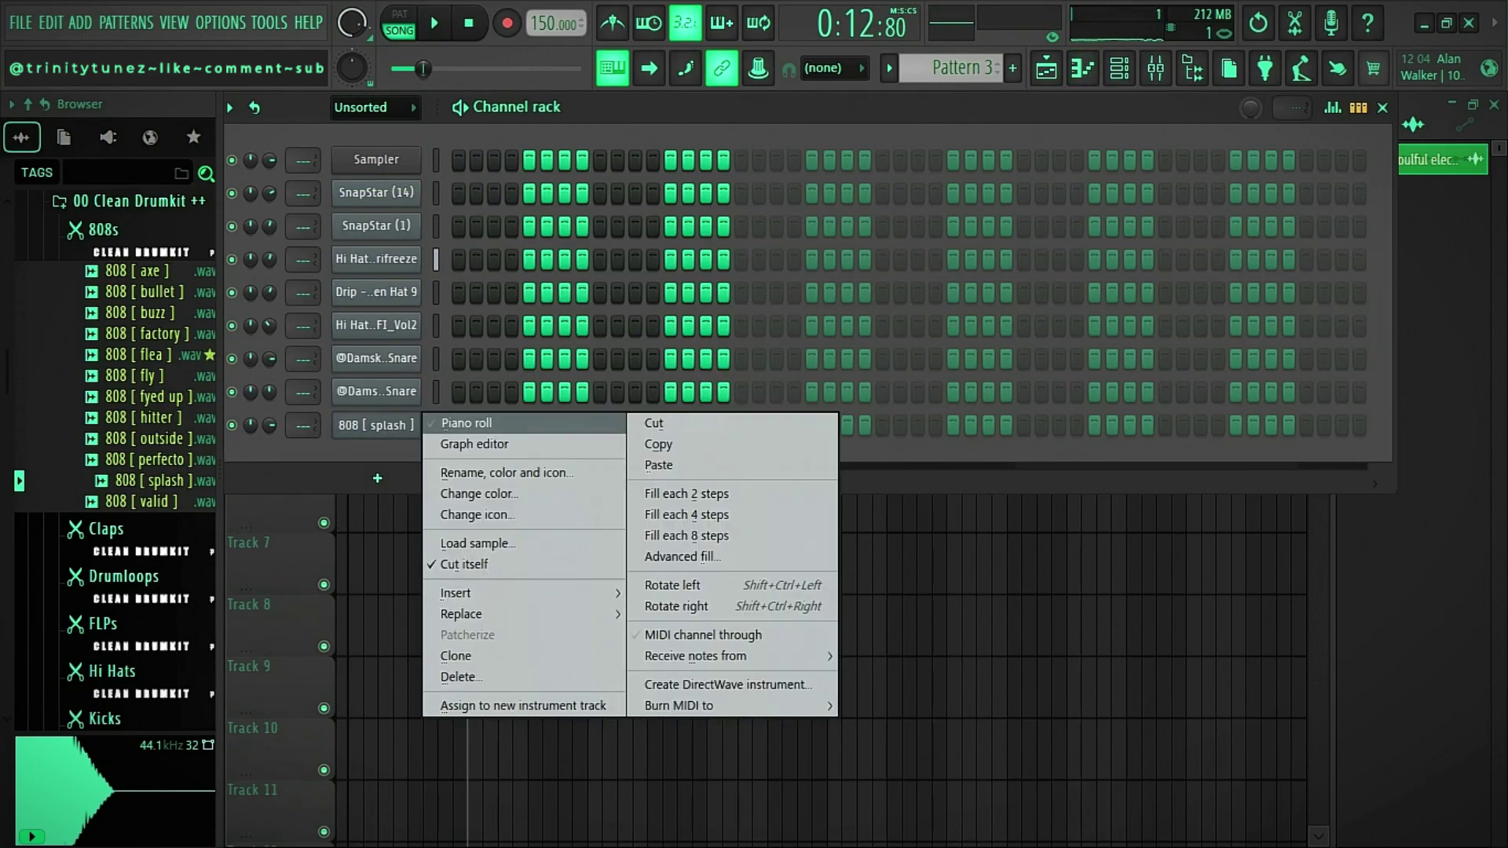
left_click(464, 423)
Raise both 808 notes by an octave and move the second one, on beat 4 of bar 1, to A7.
key("ctrl+Up")
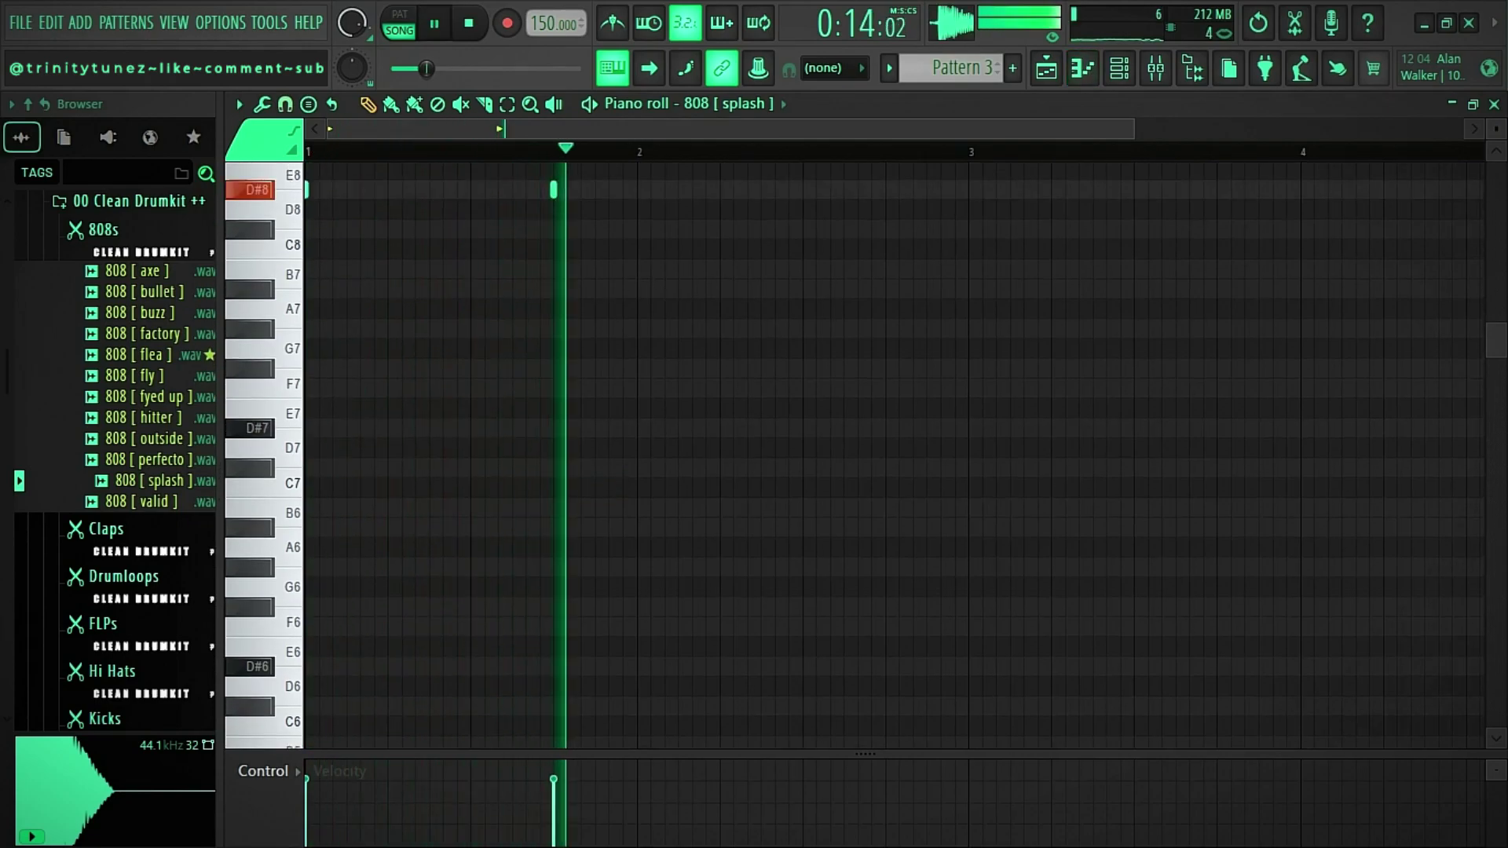
key("space")
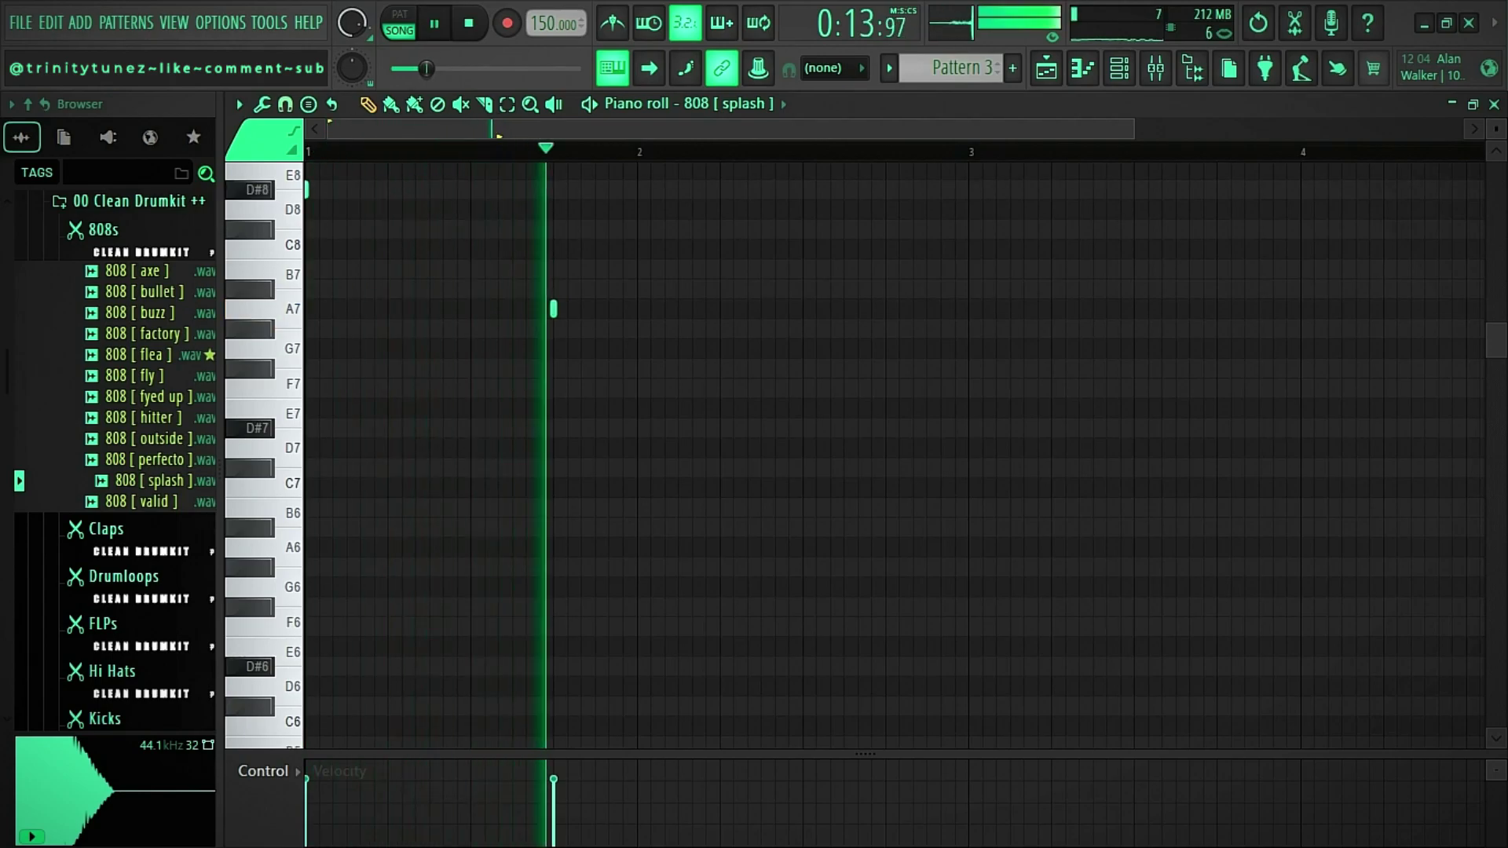
Add 808 notes at A#7 on beat 4 of bar 2 and at C8 on the start of bar 5.
key("space")
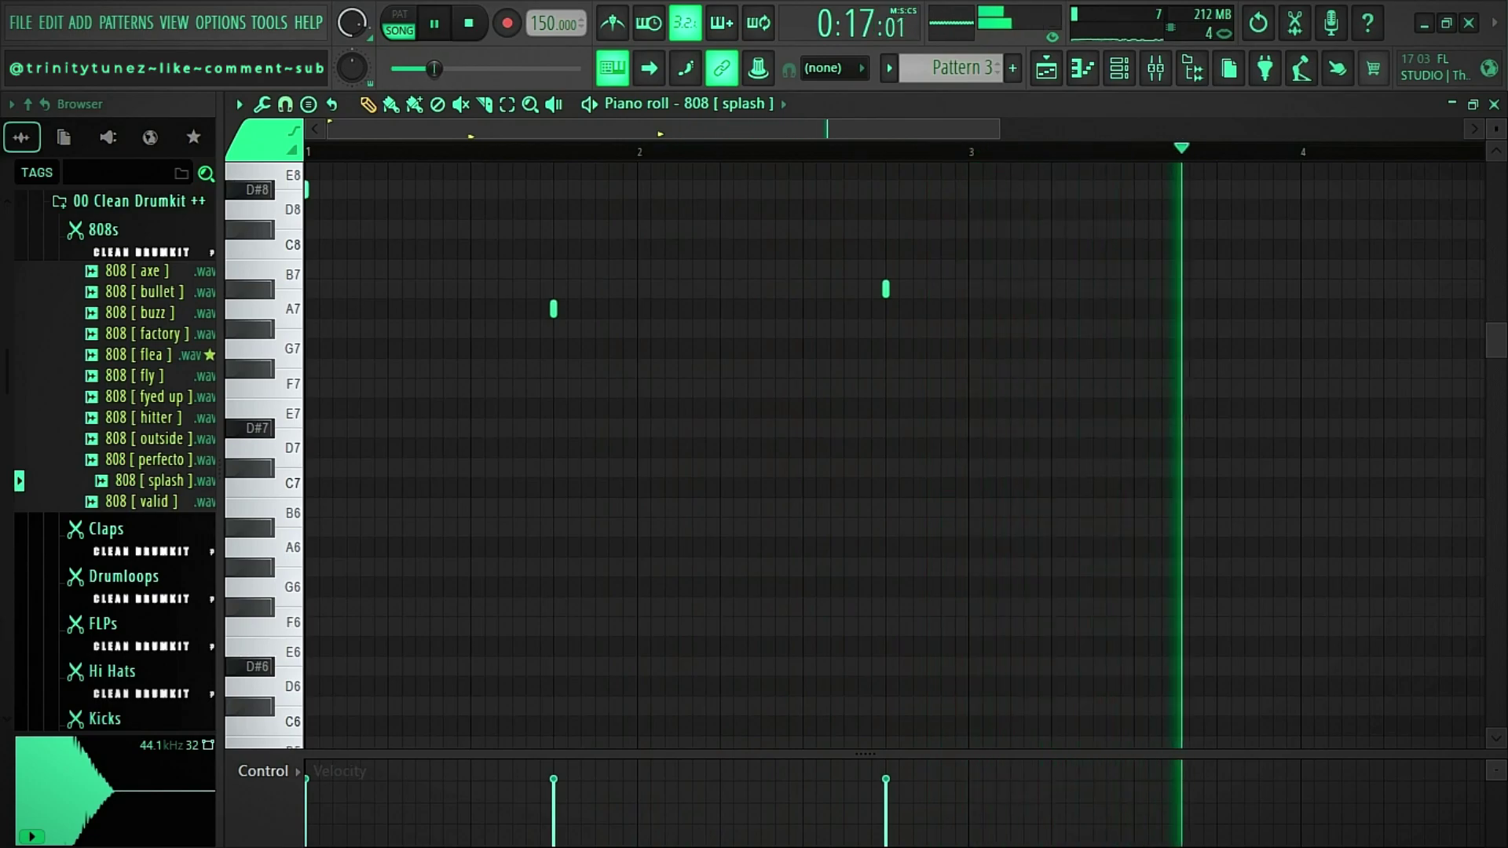
scroll(894, 456, "down", 2)
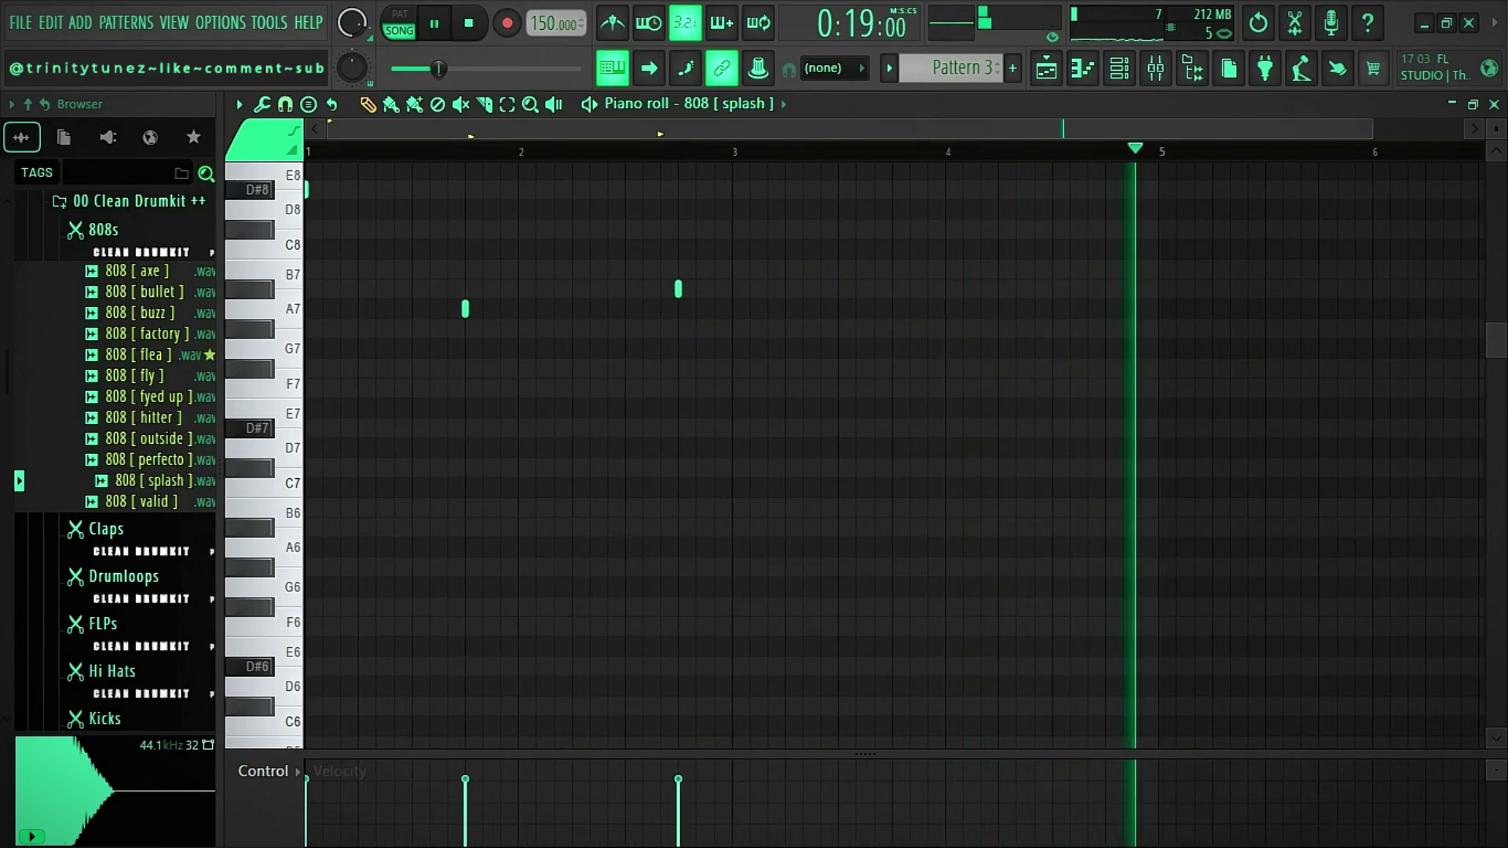
key("space")
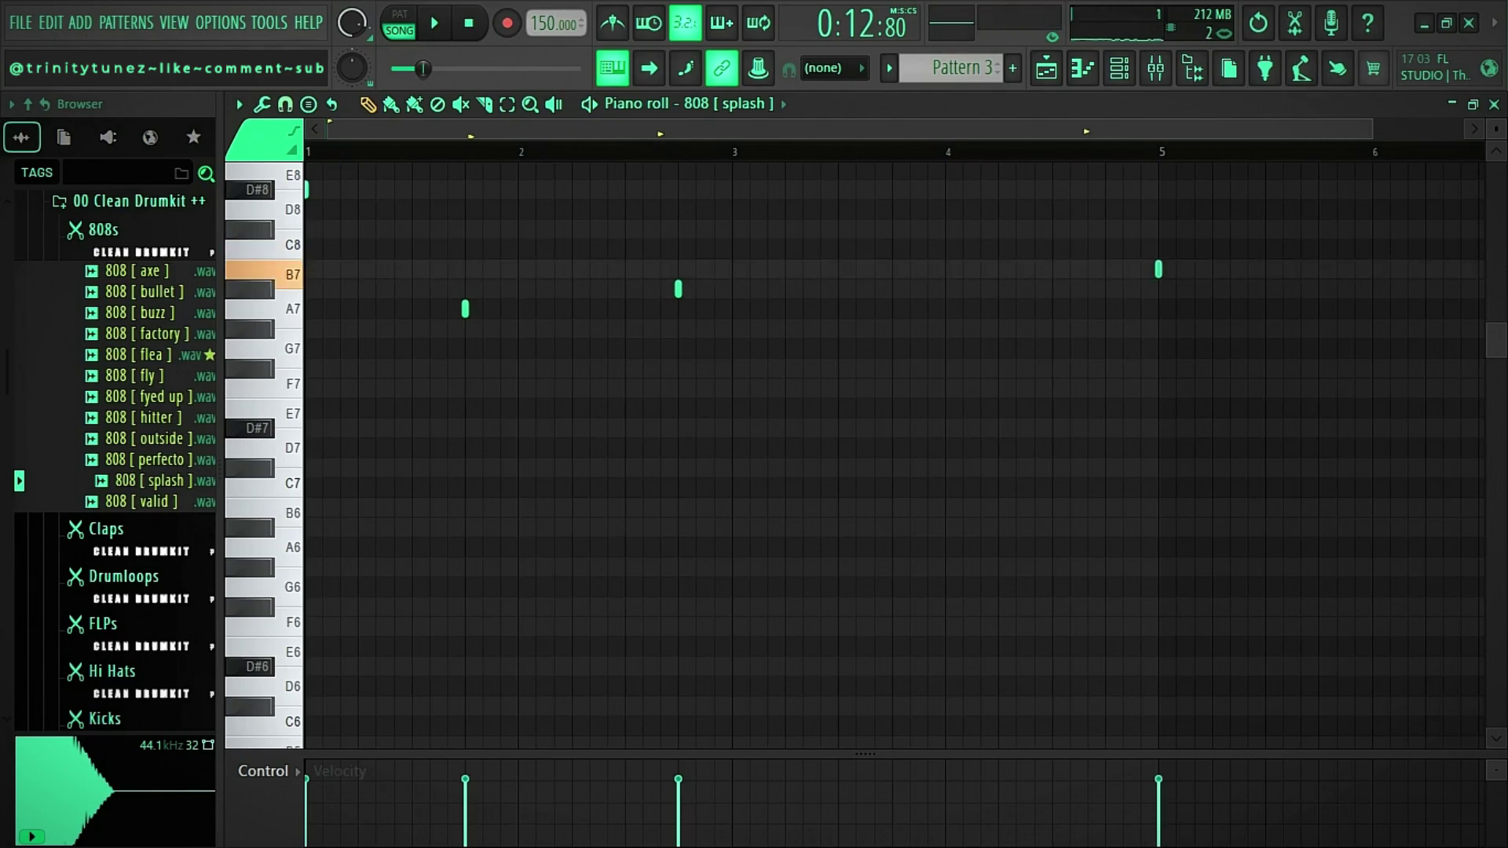
key("space")
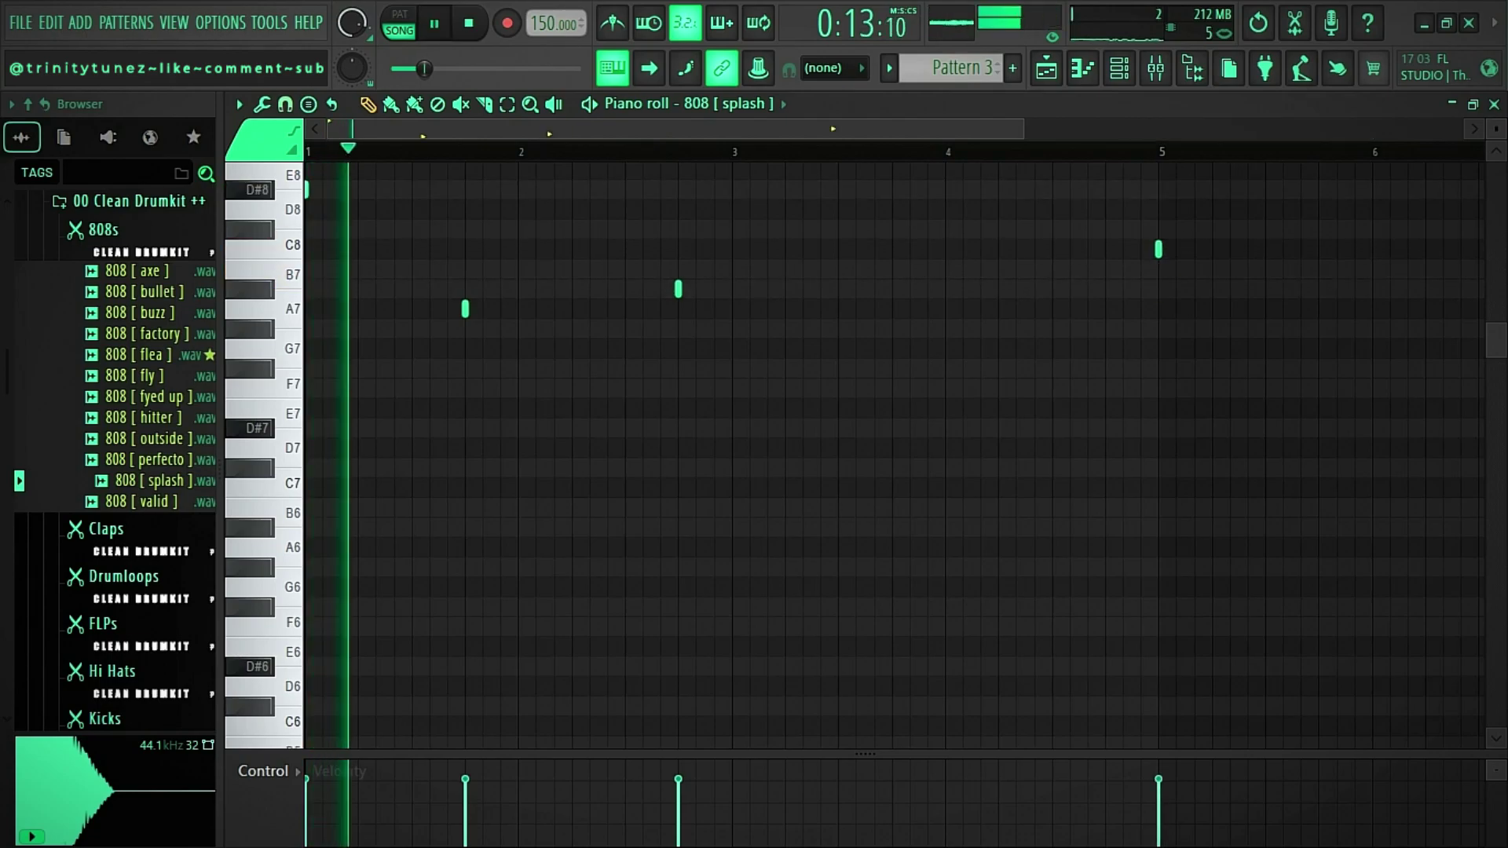
Add 808 notes at D8 on beat 4 of bar 5 and at F8 on the start of bar 7.
scroll(894, 456, "right", 3)
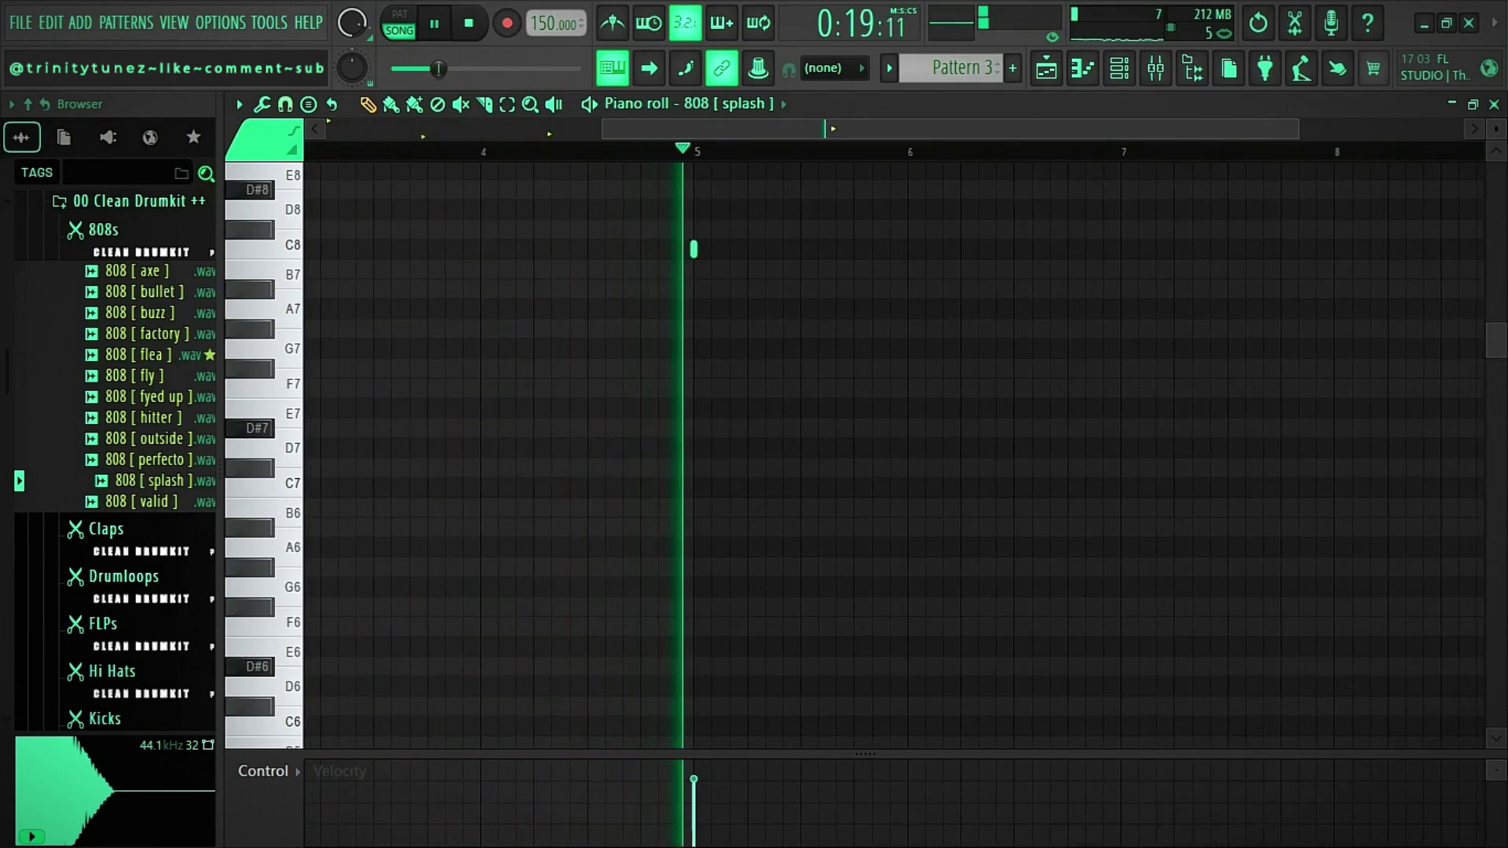
key("space")
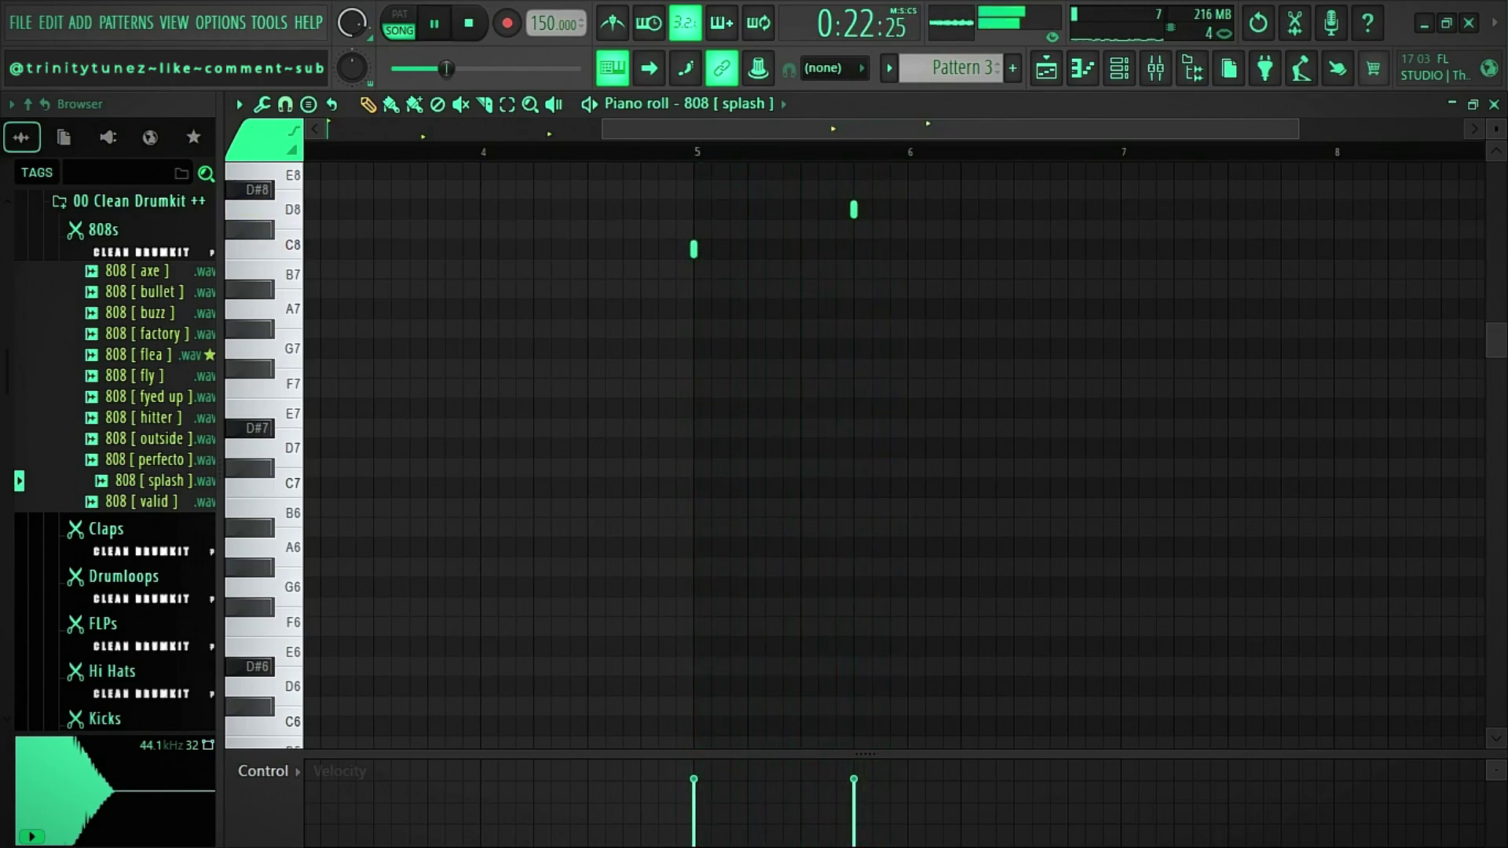
mouse_move(1120, 190)
left_mouse_down()
mouse_move(1116, 167)
mouse_move(1116, 190)
left_mouse_up()
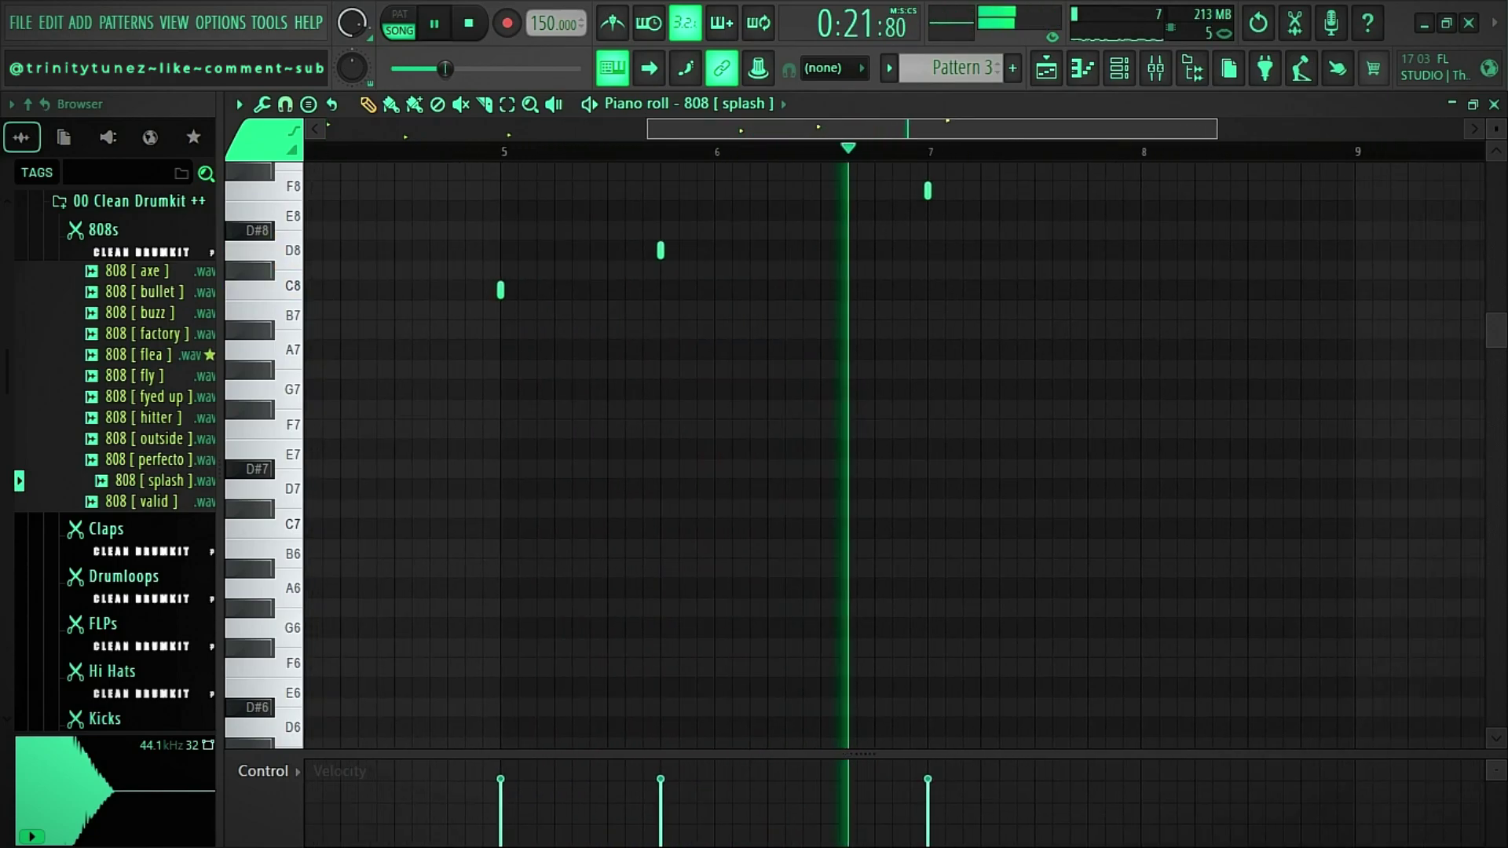
Replace the F8 note at bar 7 with one on beat 4 of bar 6, and add another F8 midway through bar 8.
key("space")
left_click_drag(889, 191, 871, 191)
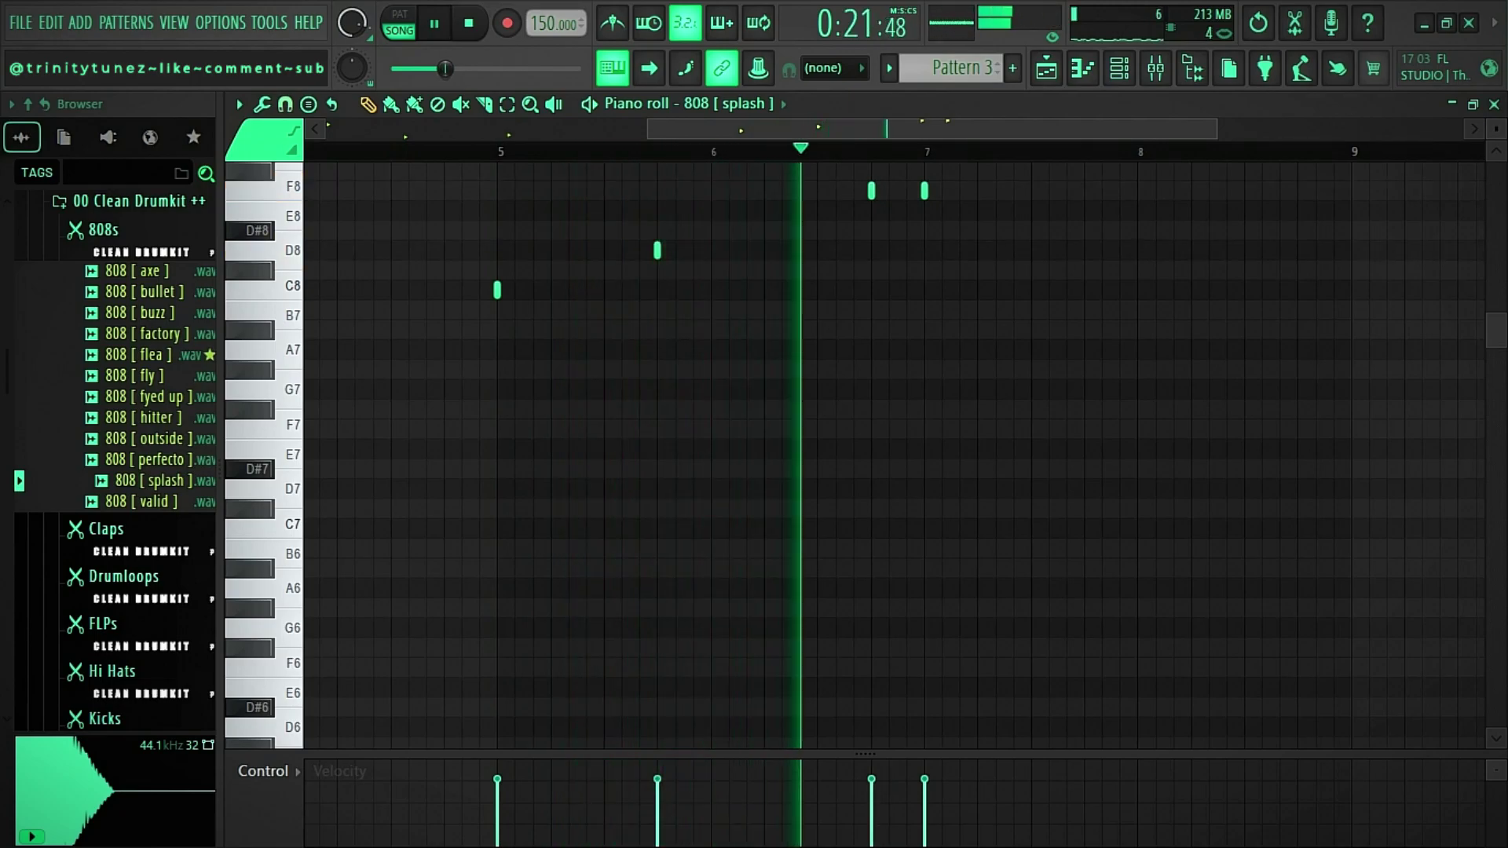
right_click(924, 191)
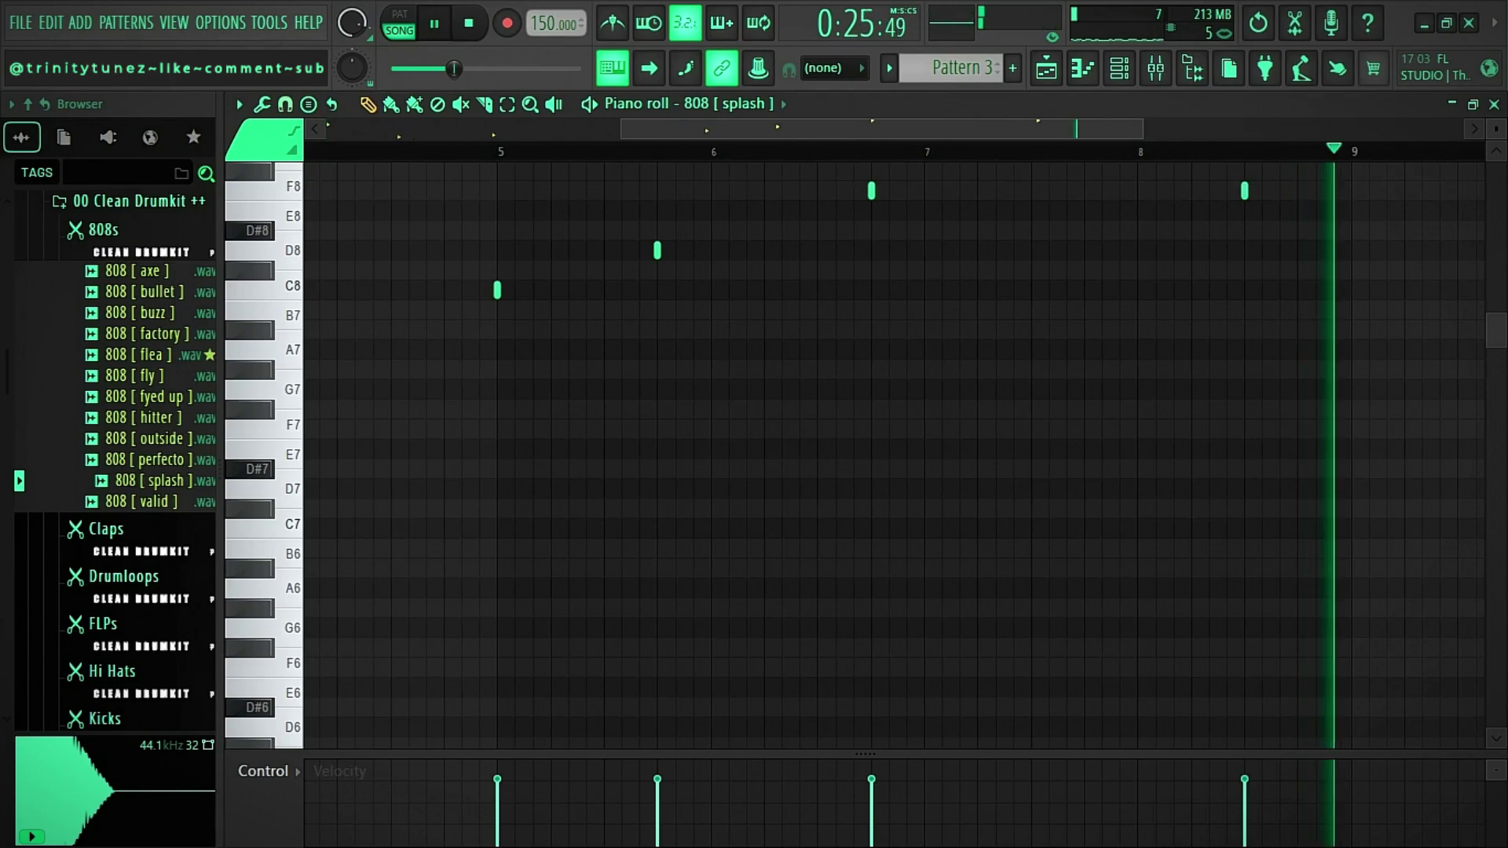
Transpose all 808 notes in Pattern 3 down one octave.
left_click_drag(622, 128, 325, 129)
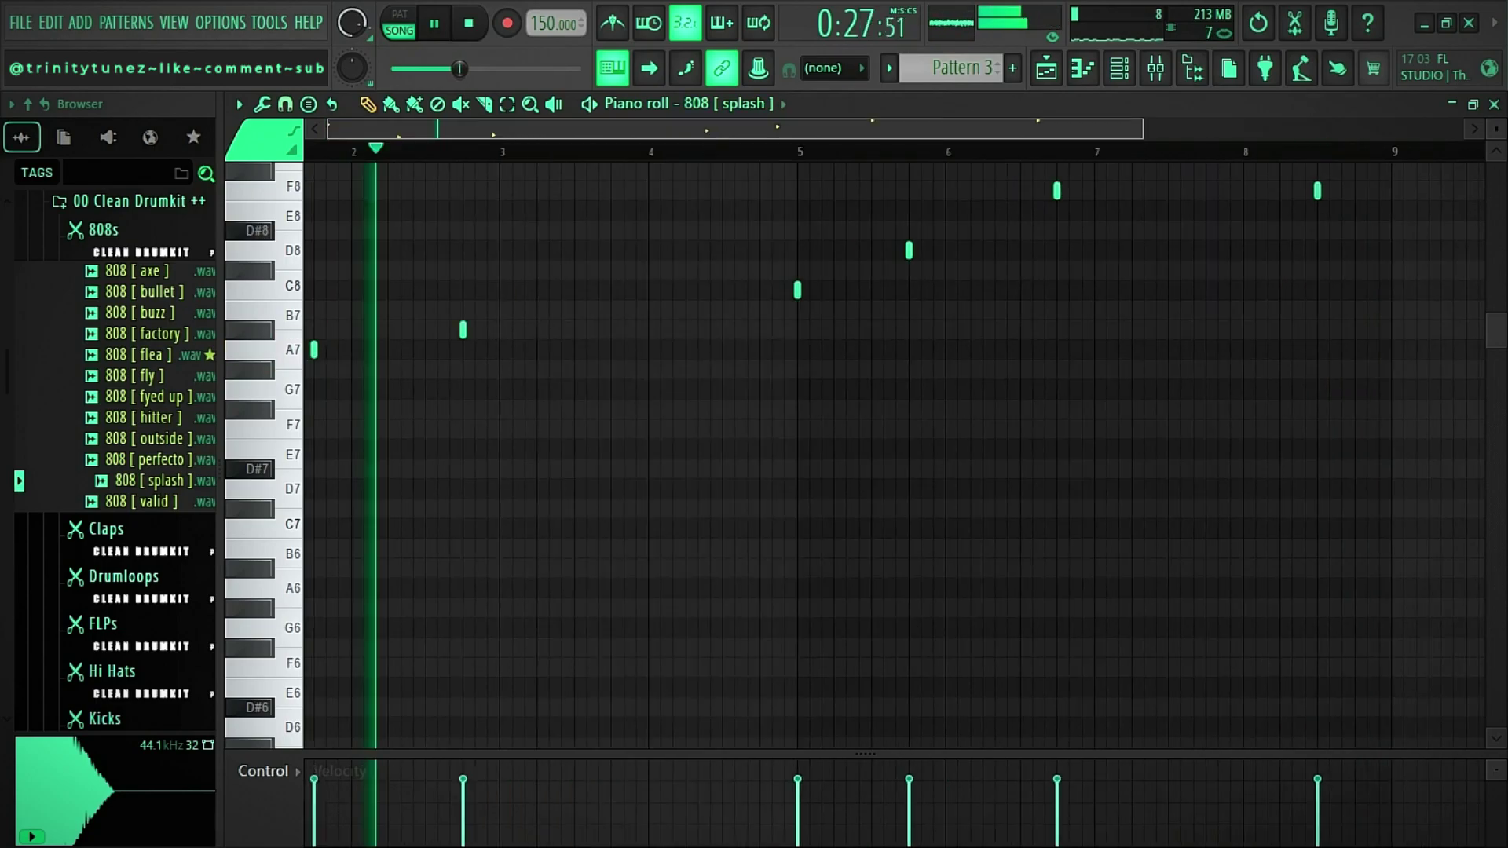
key("ctrl+Down")
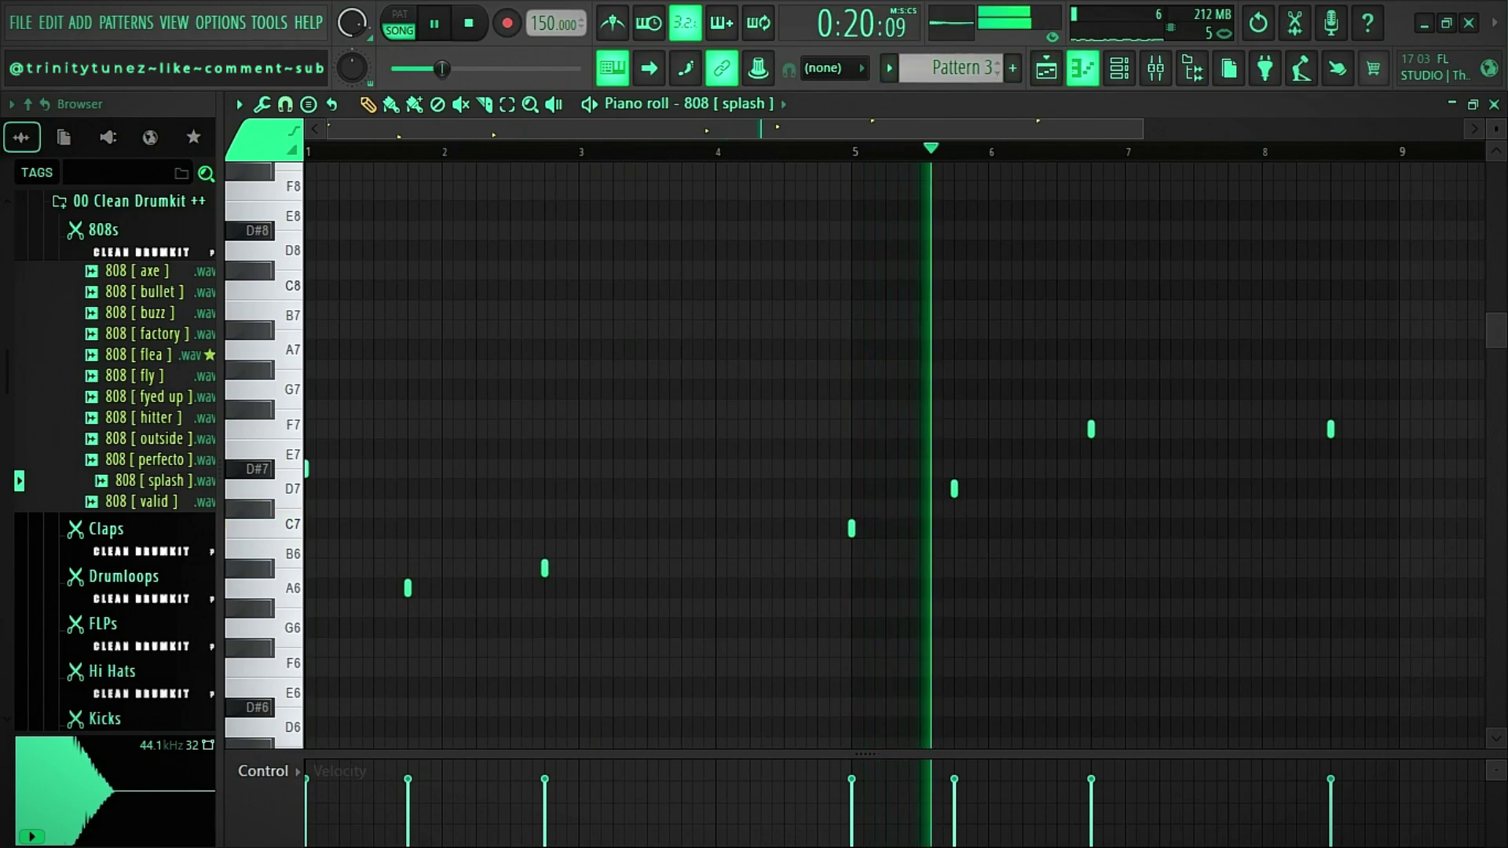
Route the Breathe loop's audio clip to mixer track 1 in its channel settings.
key("F5")
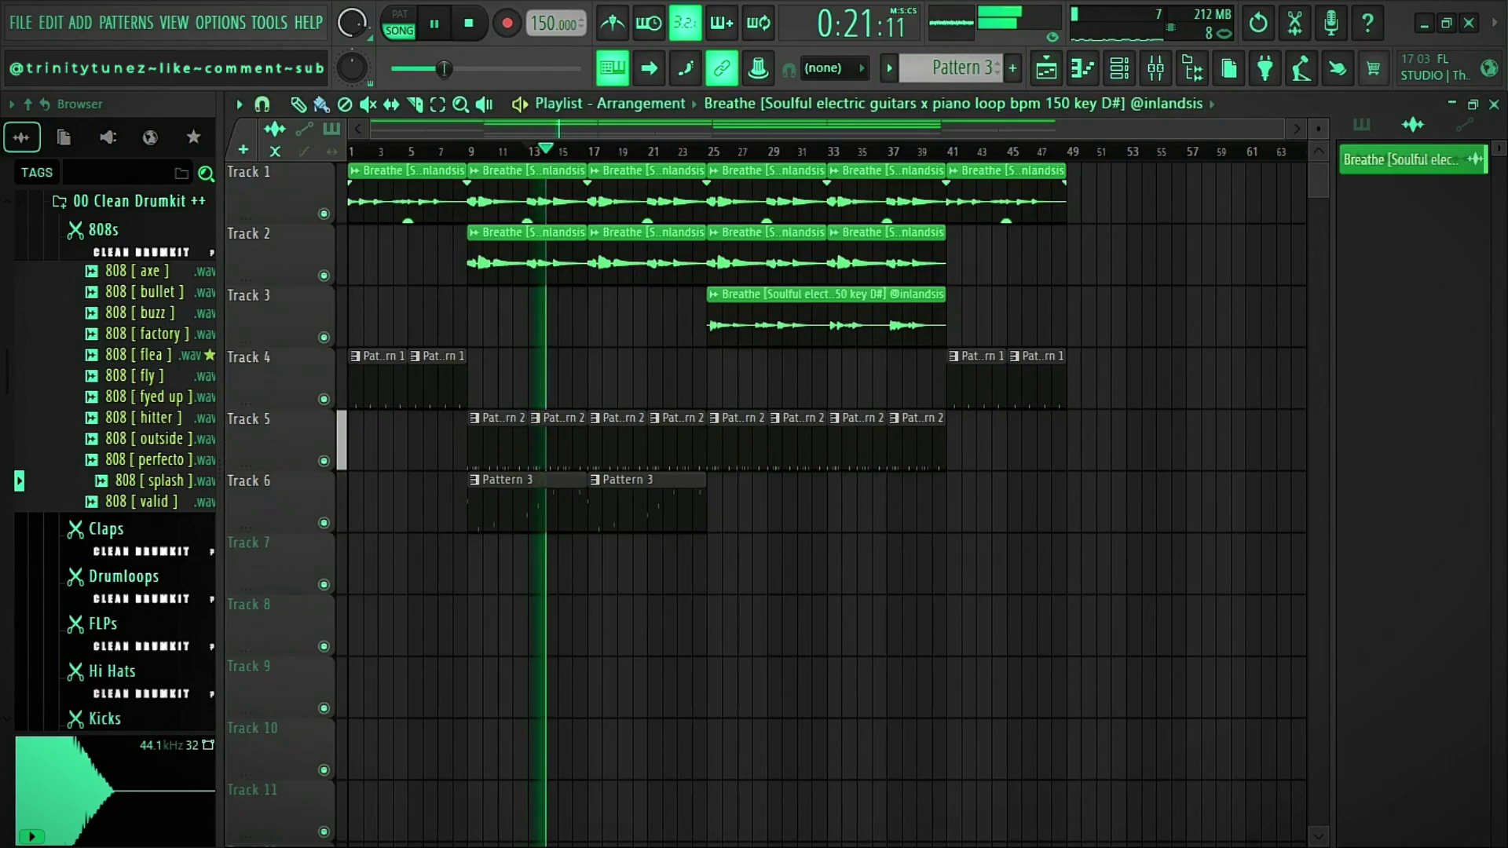
double_click(527, 201)
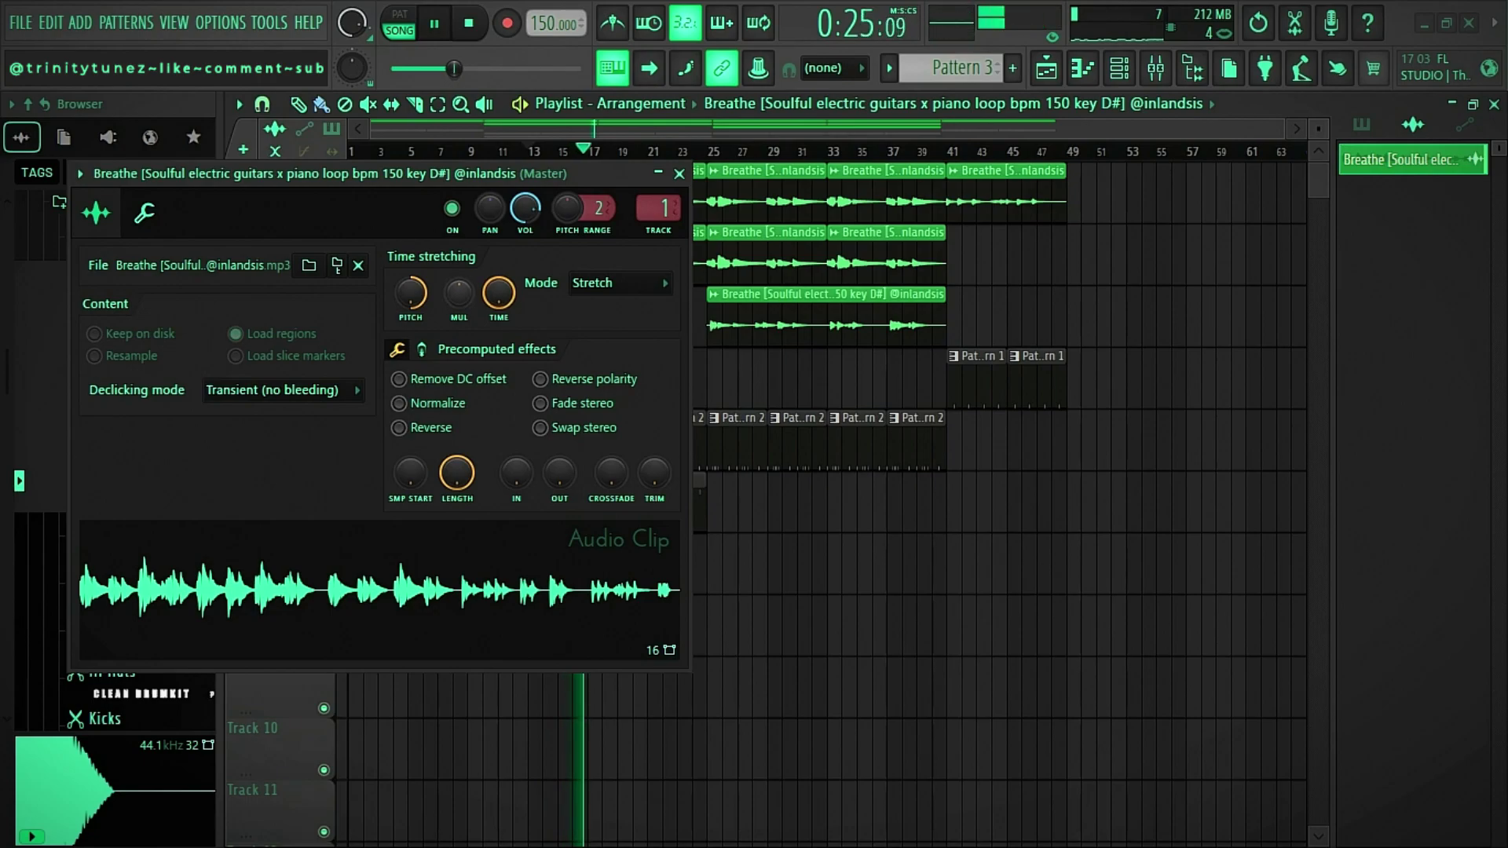
left_click(680, 173)
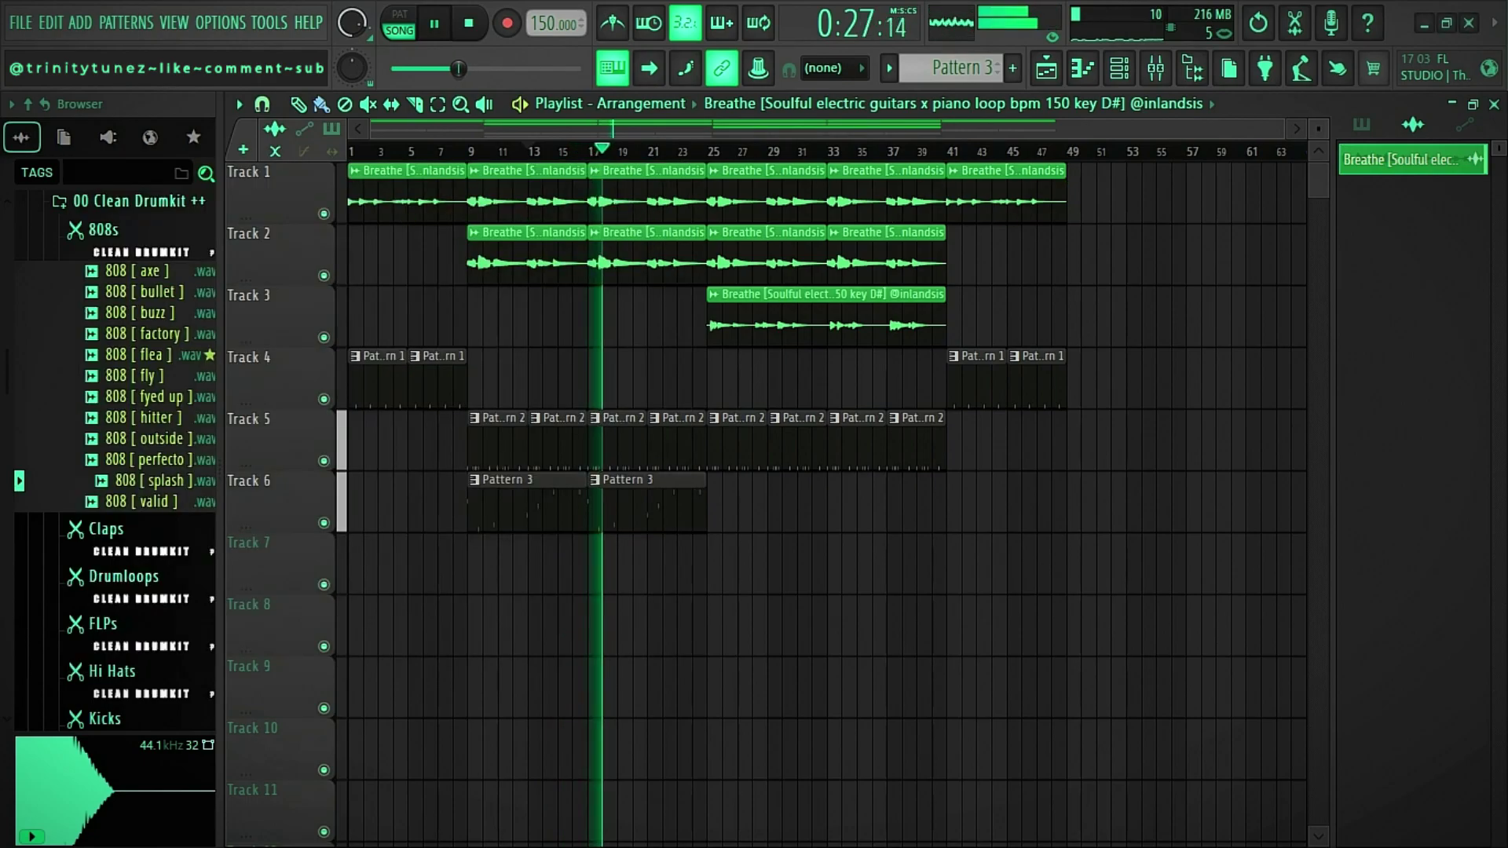
Add Fruity parametric EQ 2 to slot 5 of Insert 1, load the 20Hz + 18kHz cut preset, and raise the low cut to about 160 Hz.
key("F9")
left_click(1304, 303)
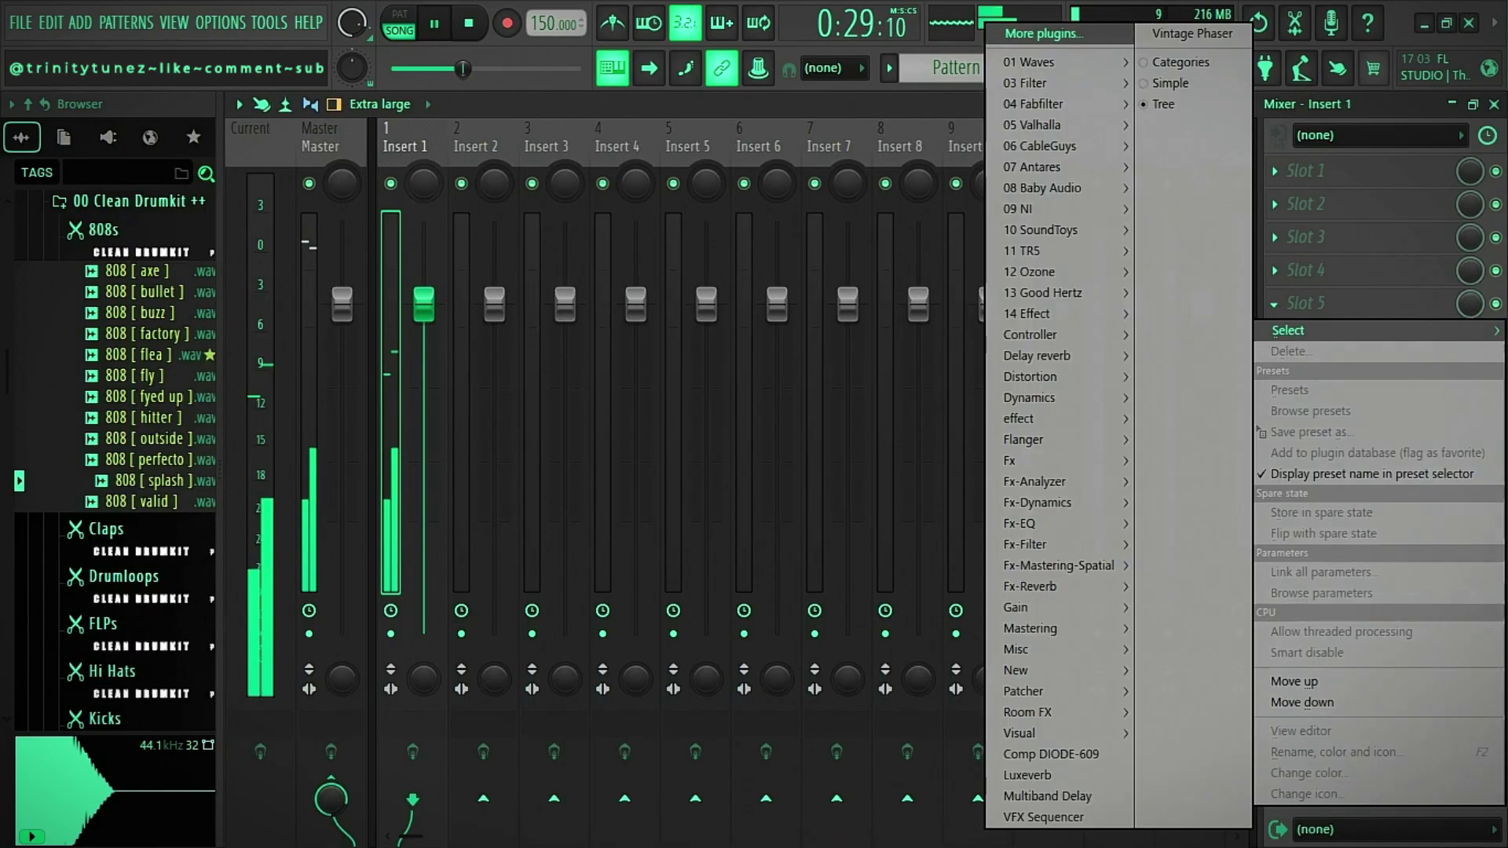
mouse_move(1053, 82)
left_click(903, 158)
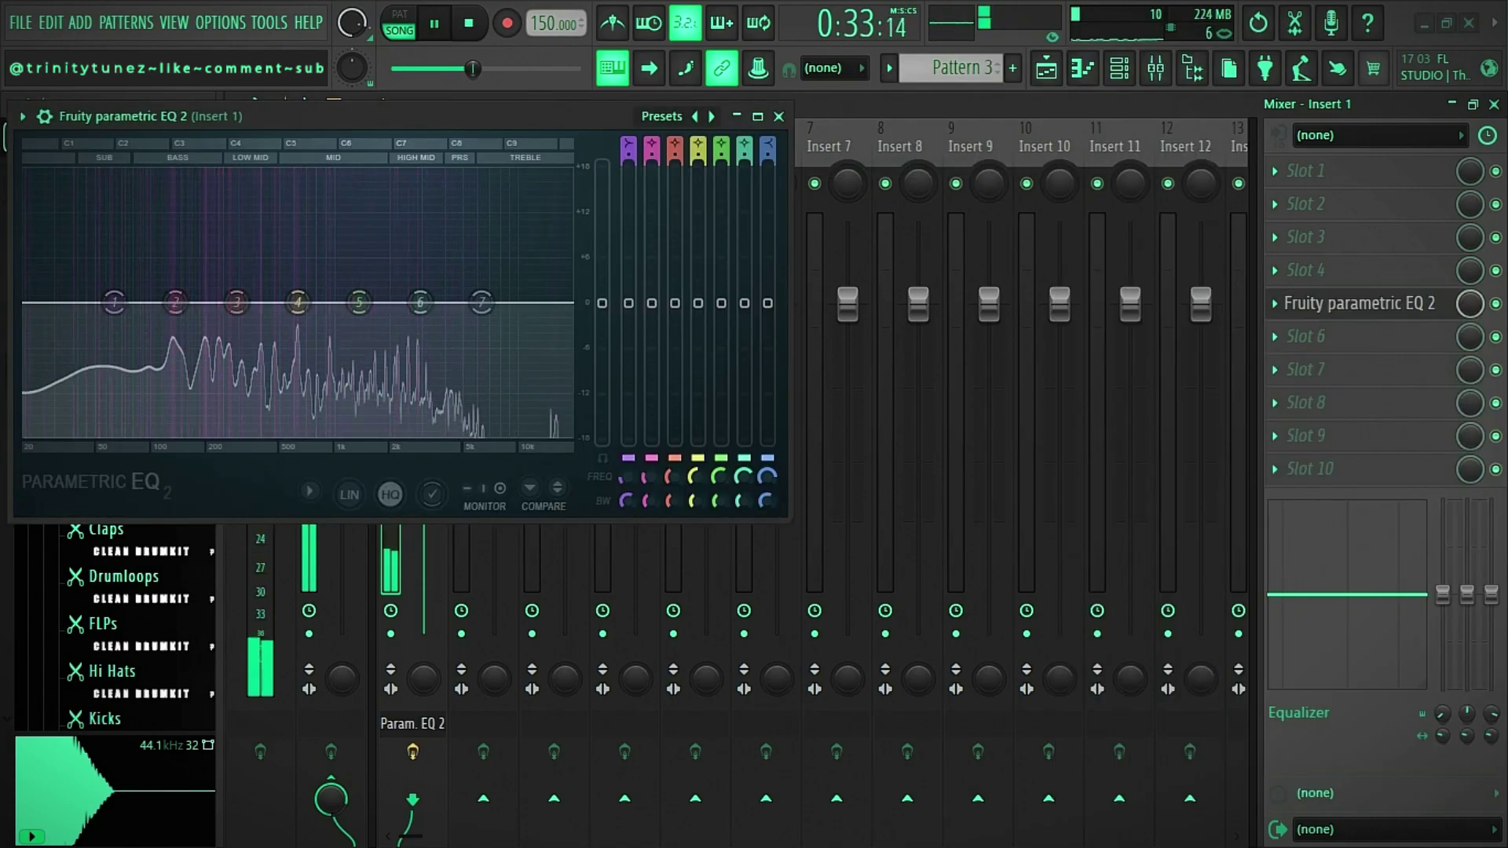
left_click(652, 116)
left_click(722, 267)
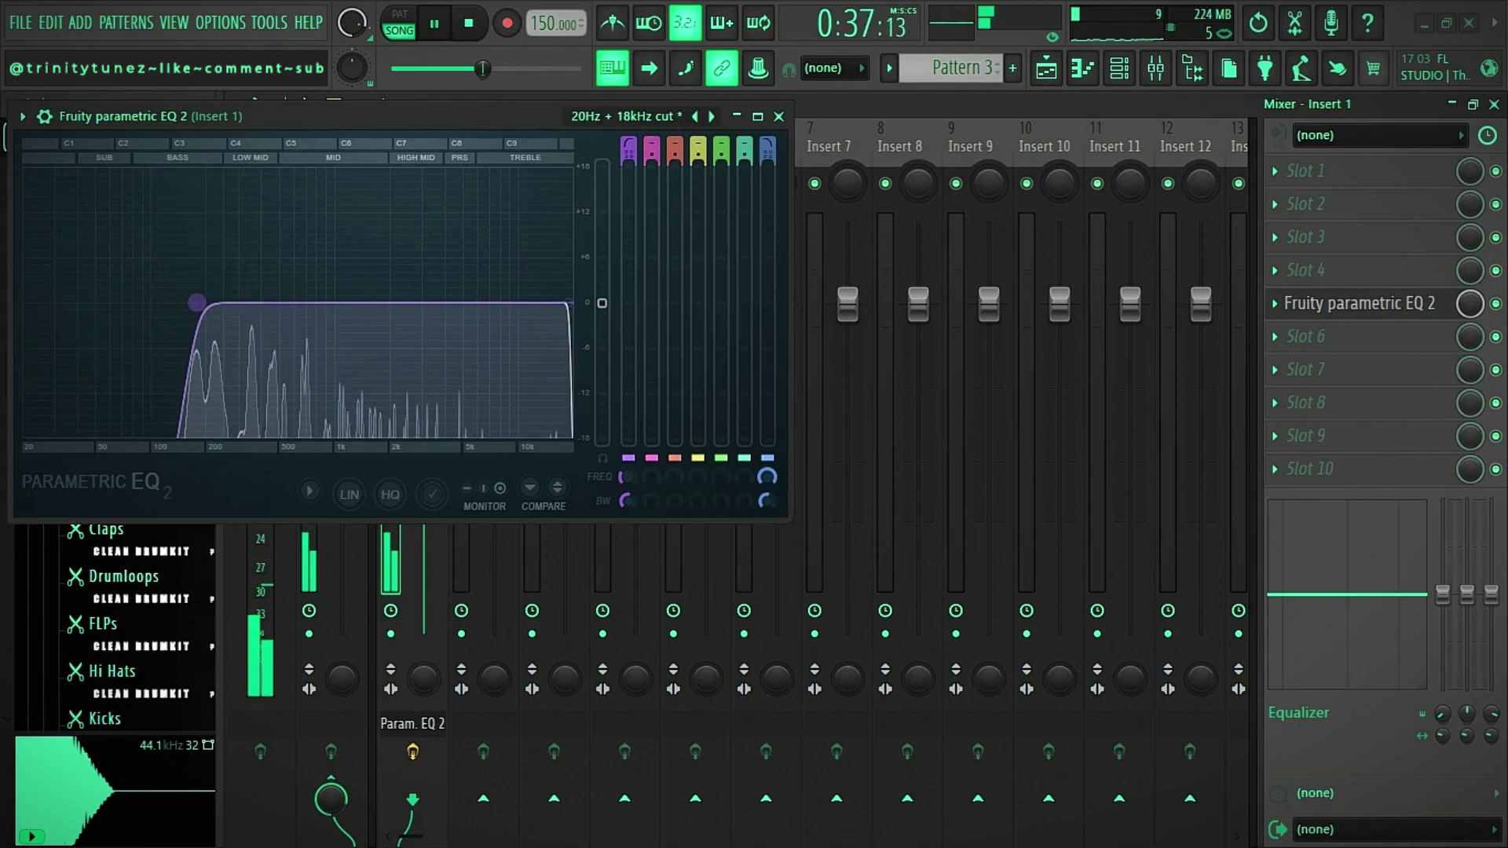
left_click(778, 117)
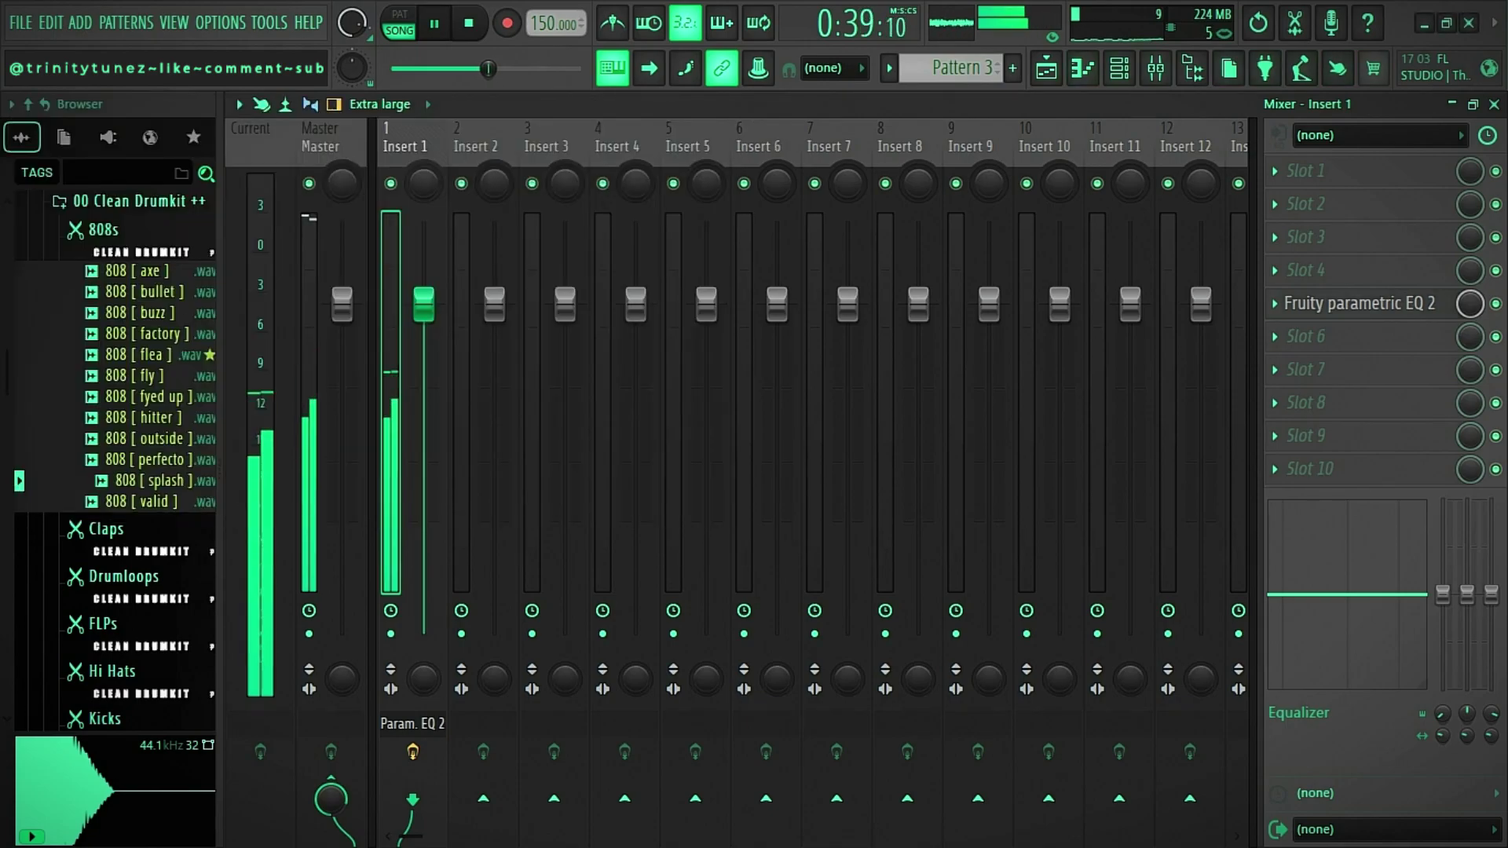
Return to the playlist and place Pattern 3 on Track 6 at bars 25 and 33.
key("F9")
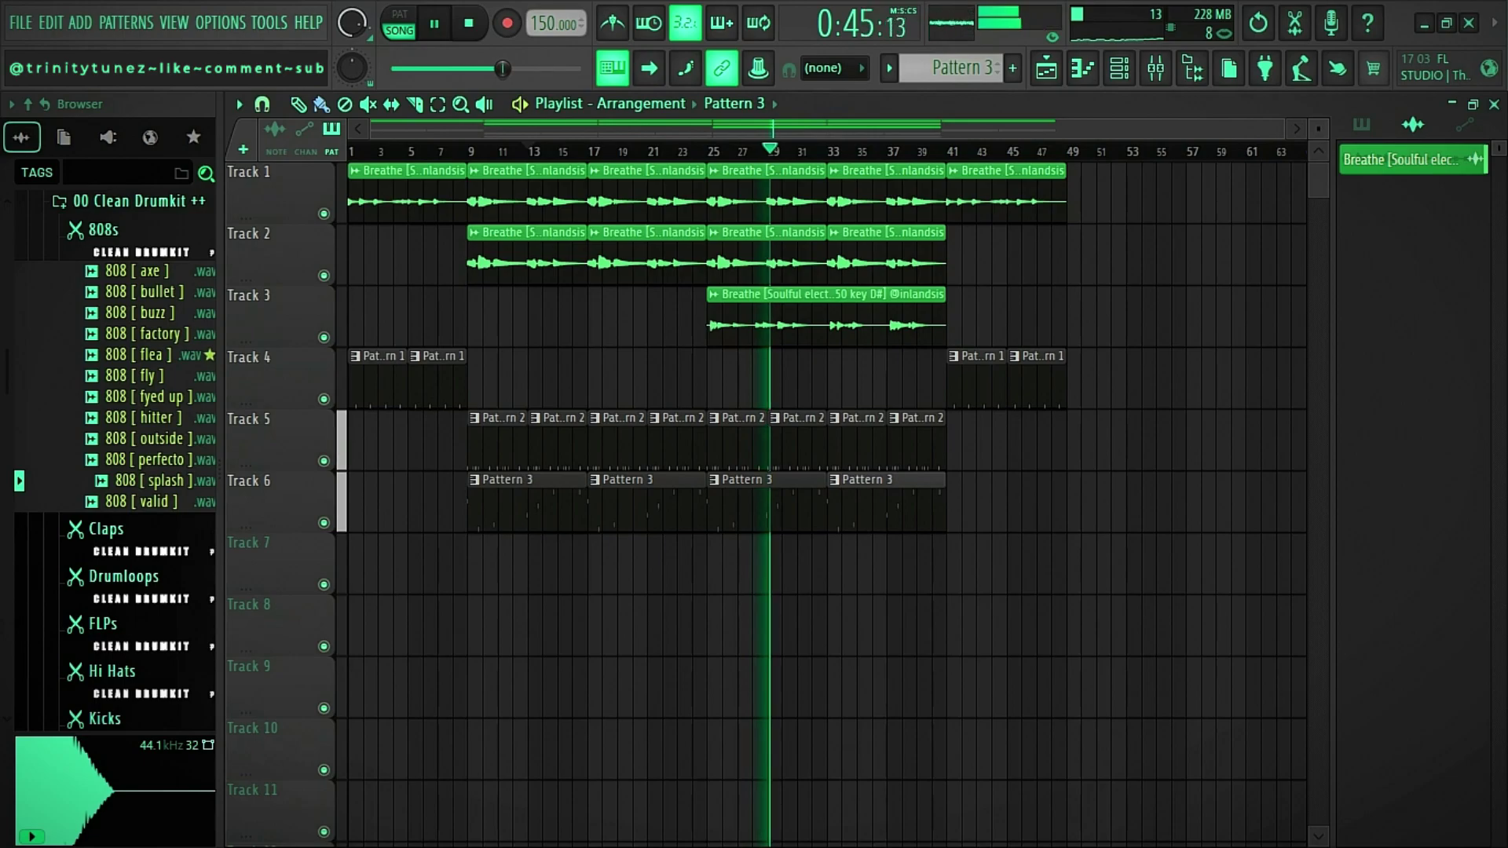
Show the Unsorted channels in the channel rack and open the 808 [ splash ] piano roll for Pattern 3.
key("F6")
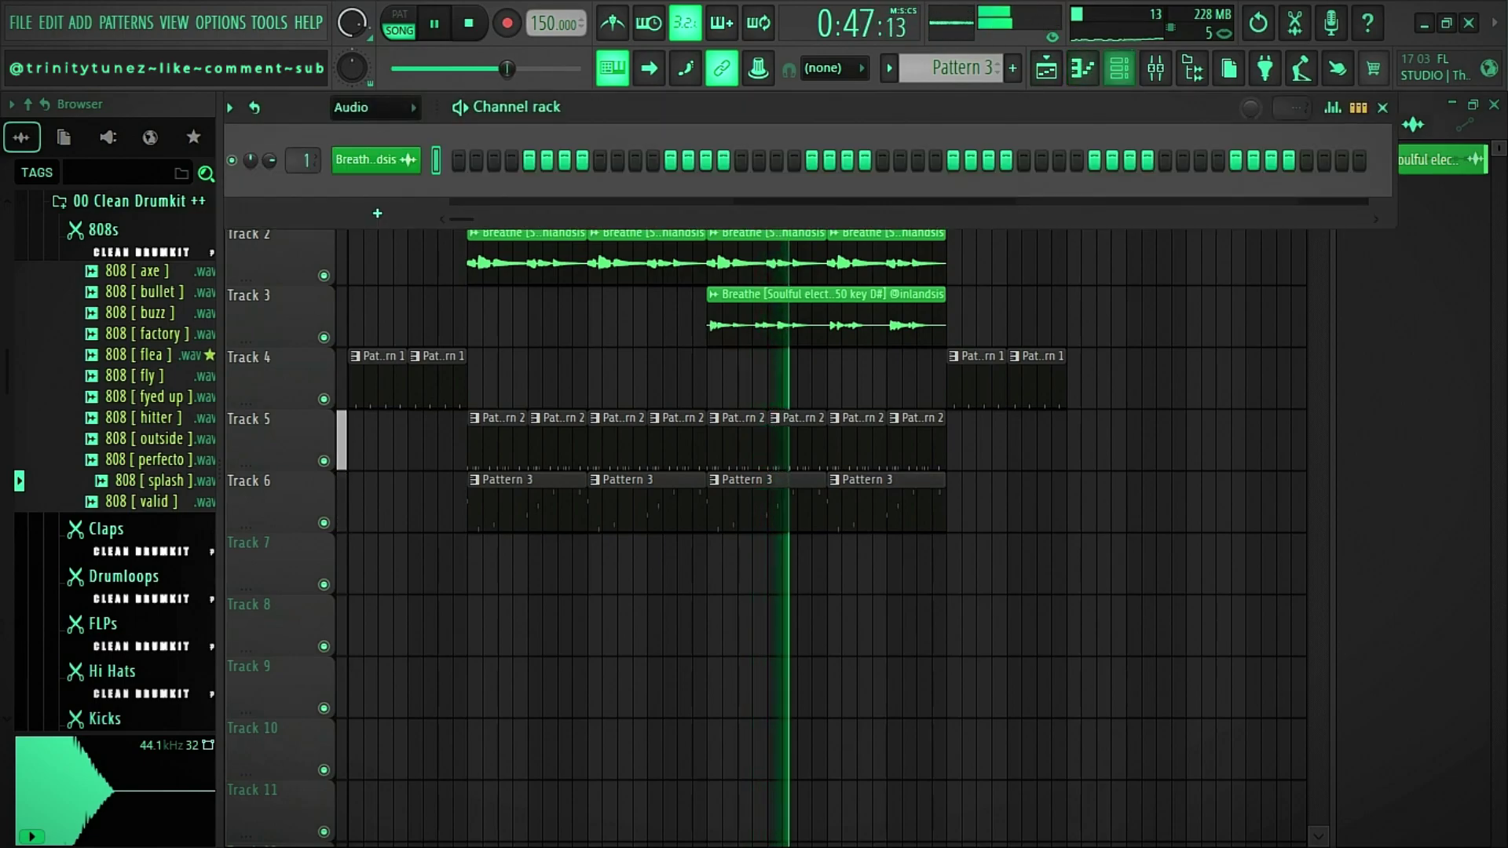
left_click(376, 181)
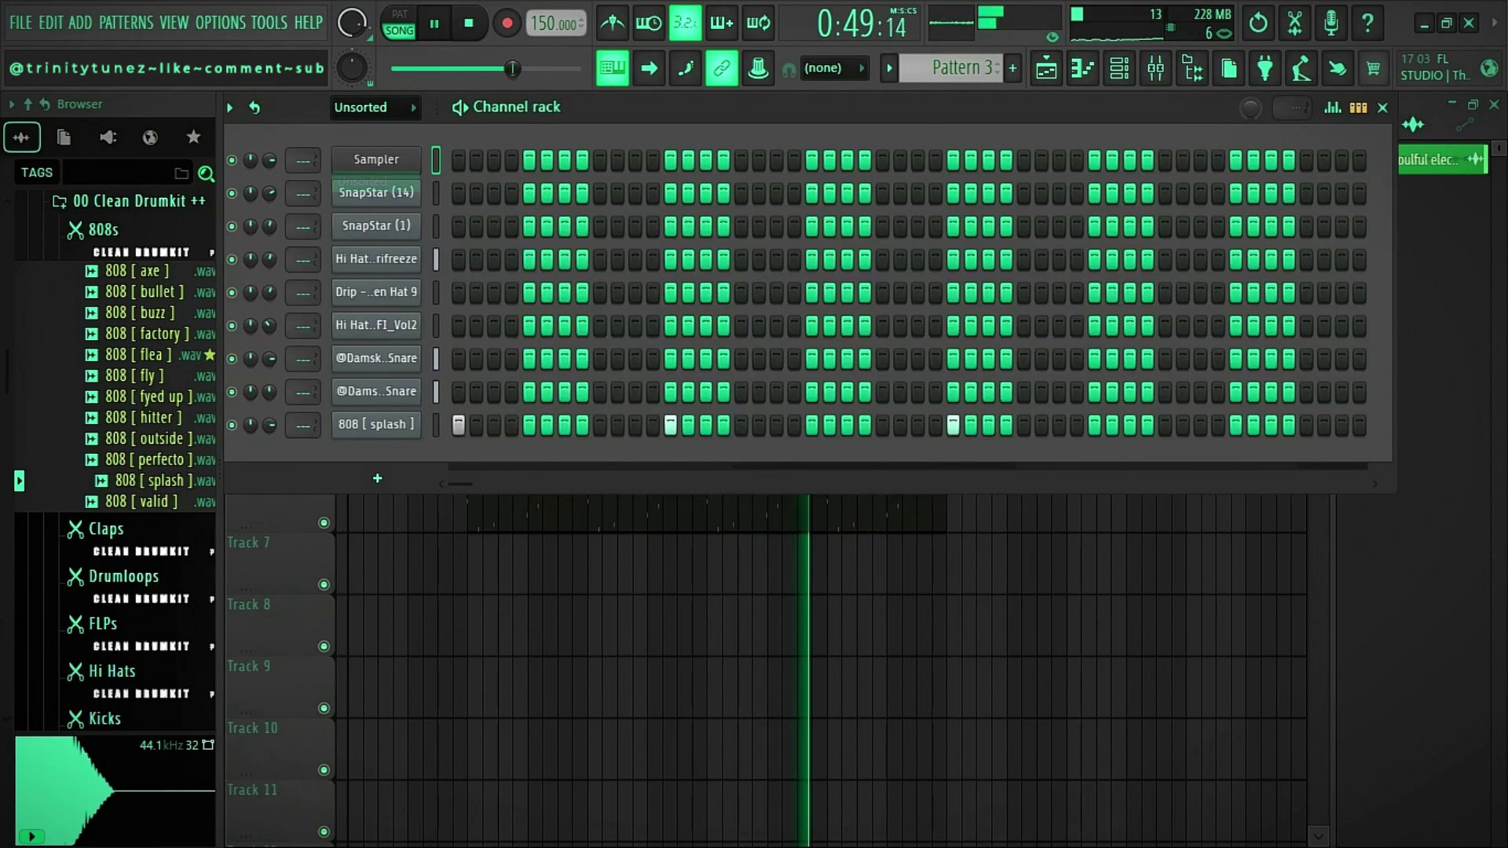
right_click(436, 424)
left_click(463, 423)
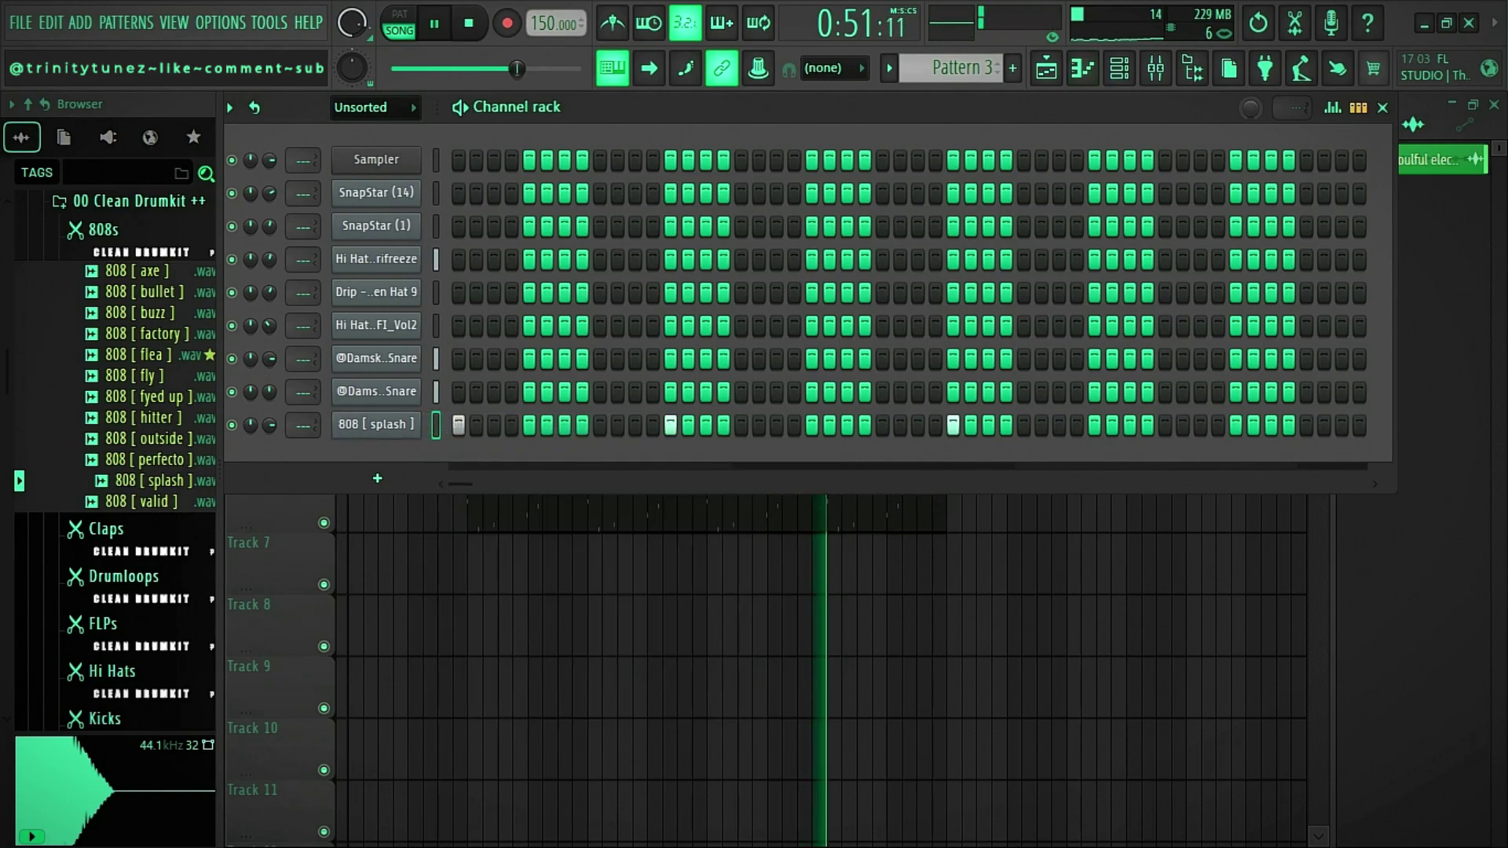
right_click(369, 424)
left_click(381, 426)
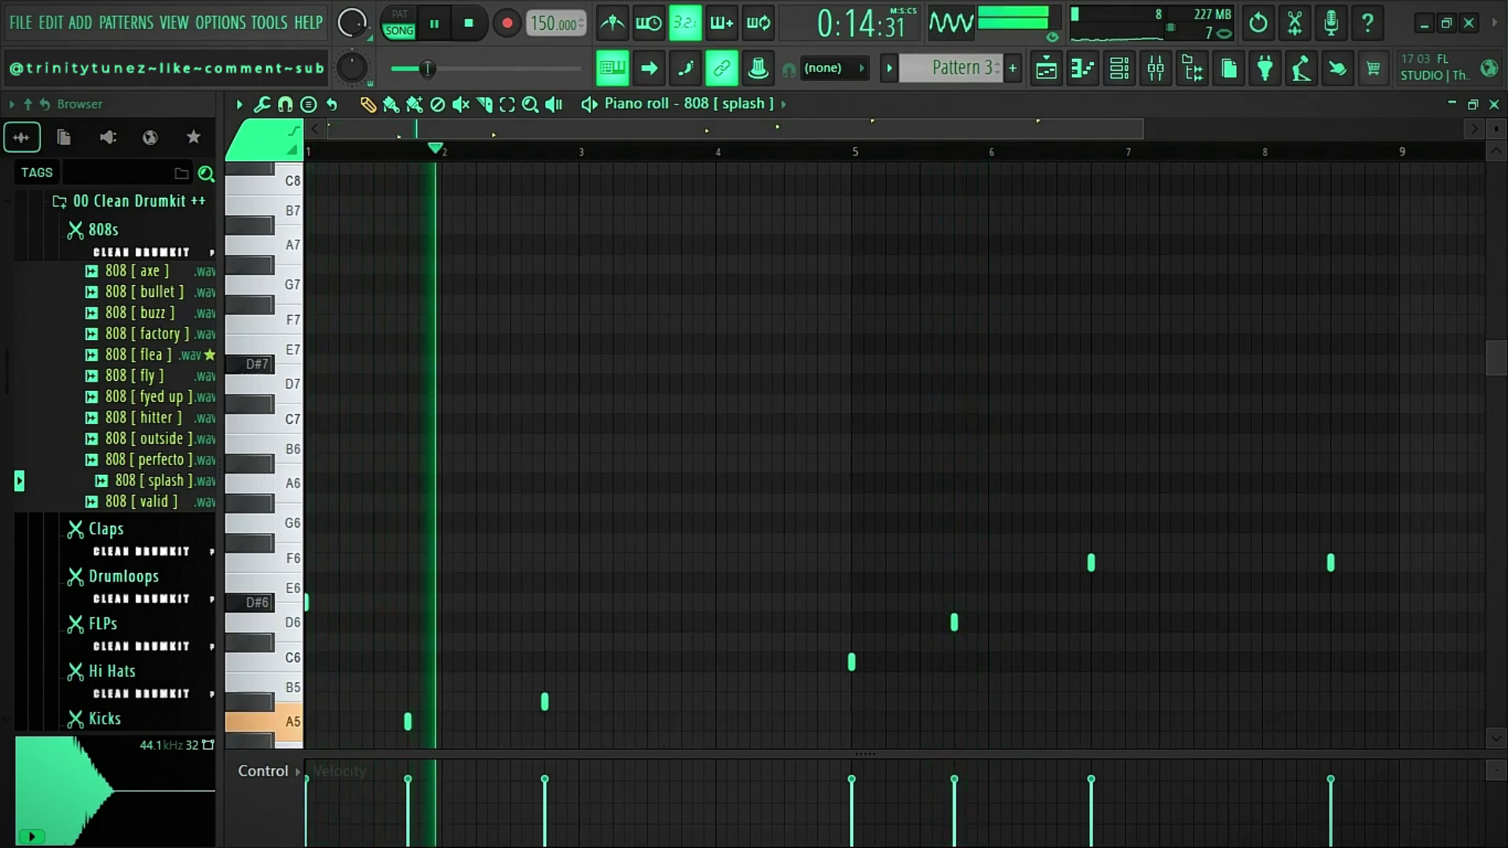
Add two A#5 notes to bar 4 of the 808 line, at beat 2 and at beat 3.5.
left_click_drag(1143, 128, 888, 129)
scroll(888, 455, "down", 2)
scroll(888, 456, "down", 3)
key("space")
key("space")
left_click(951, 404)
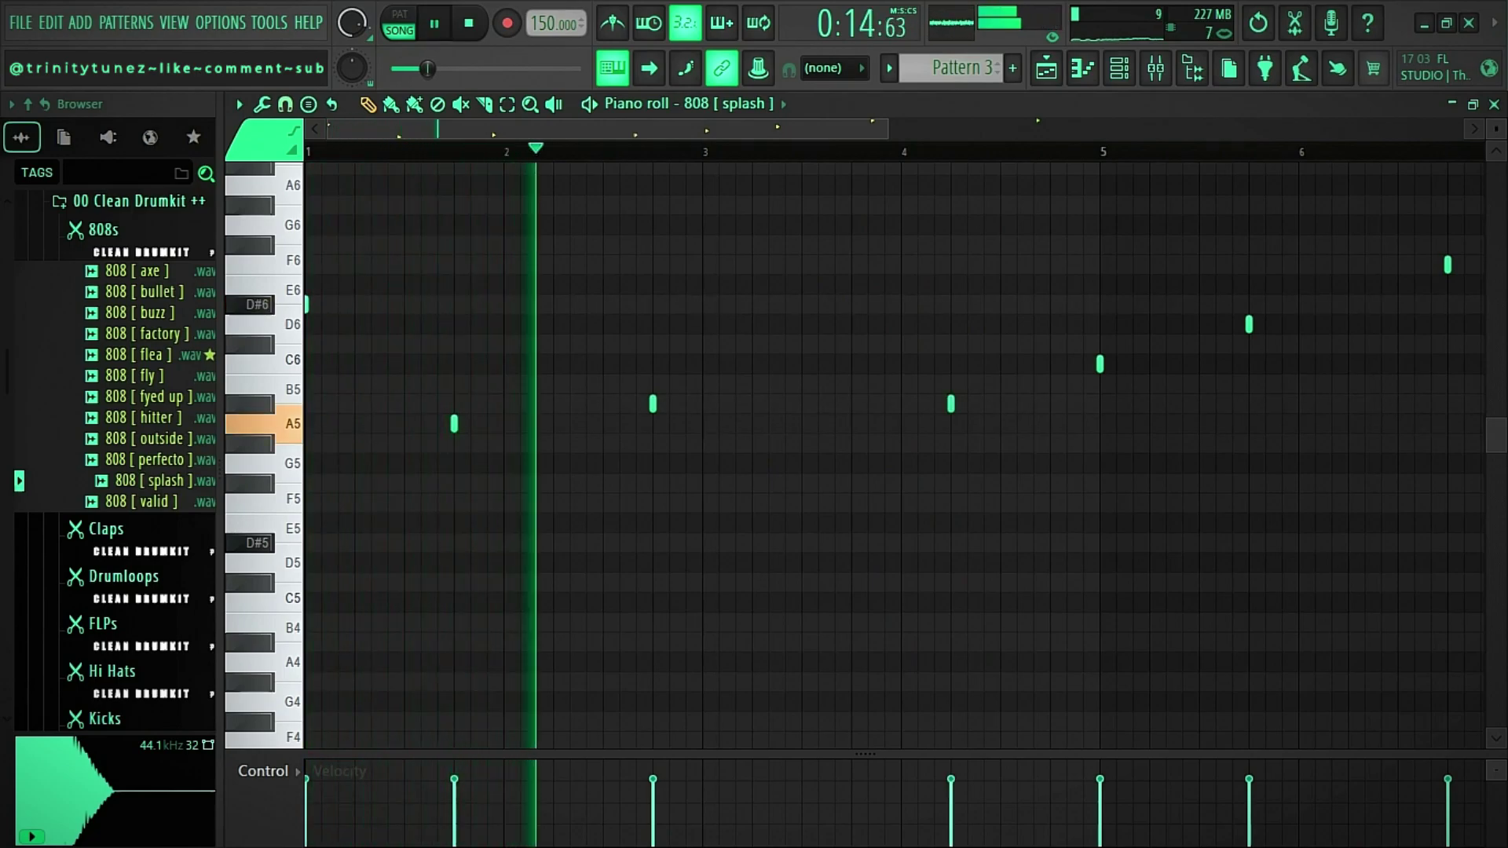
left_click(1001, 404)
right_click(1001, 404)
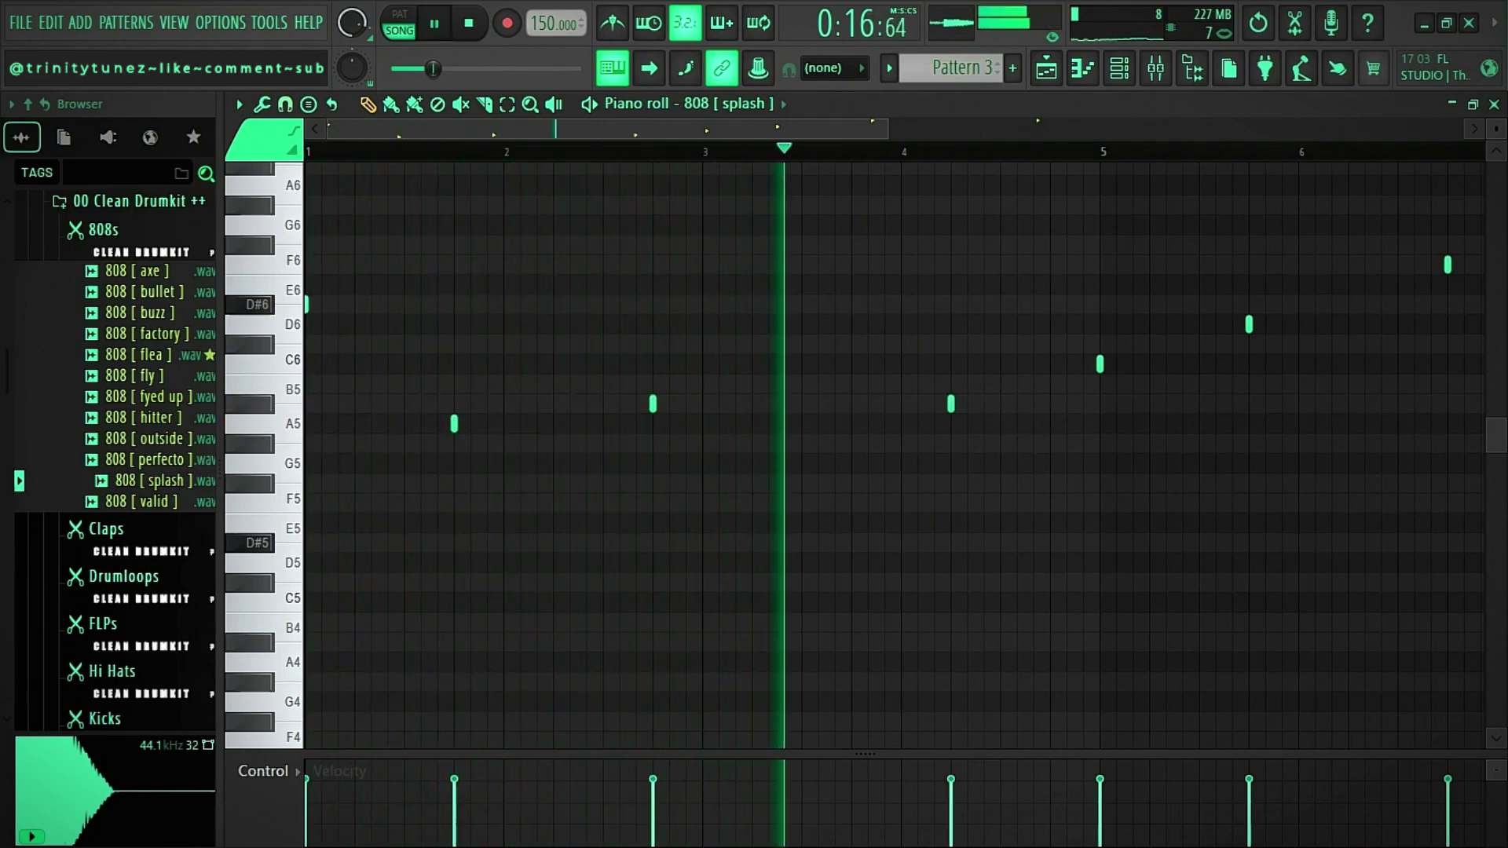
left_click(1026, 403)
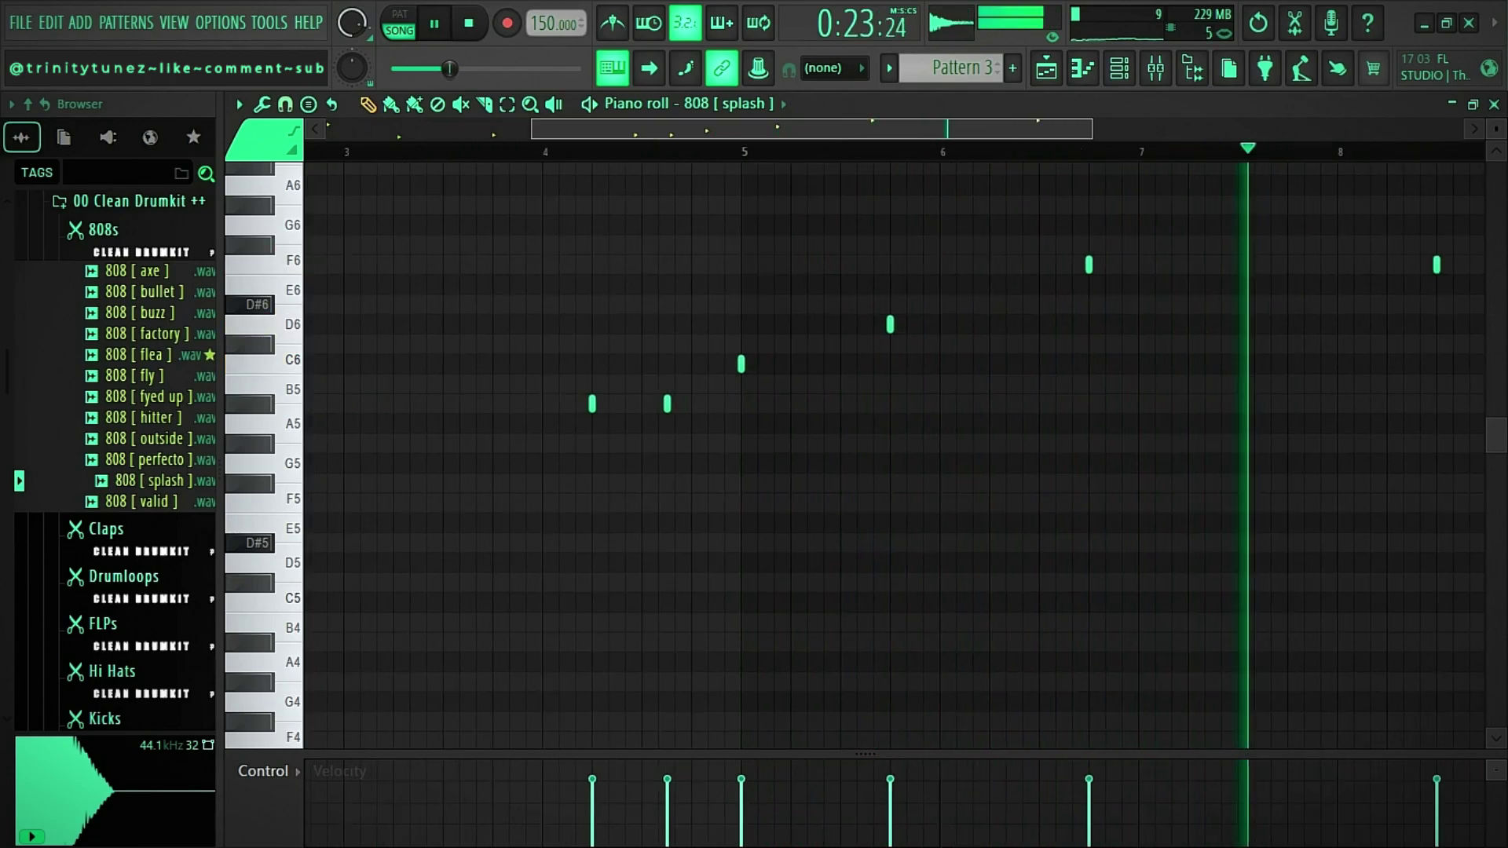
Add an F6 note at beat 2 of bar 8 and re-place the bar's other F6 note at beat 3.5.
left_click(1093, 265)
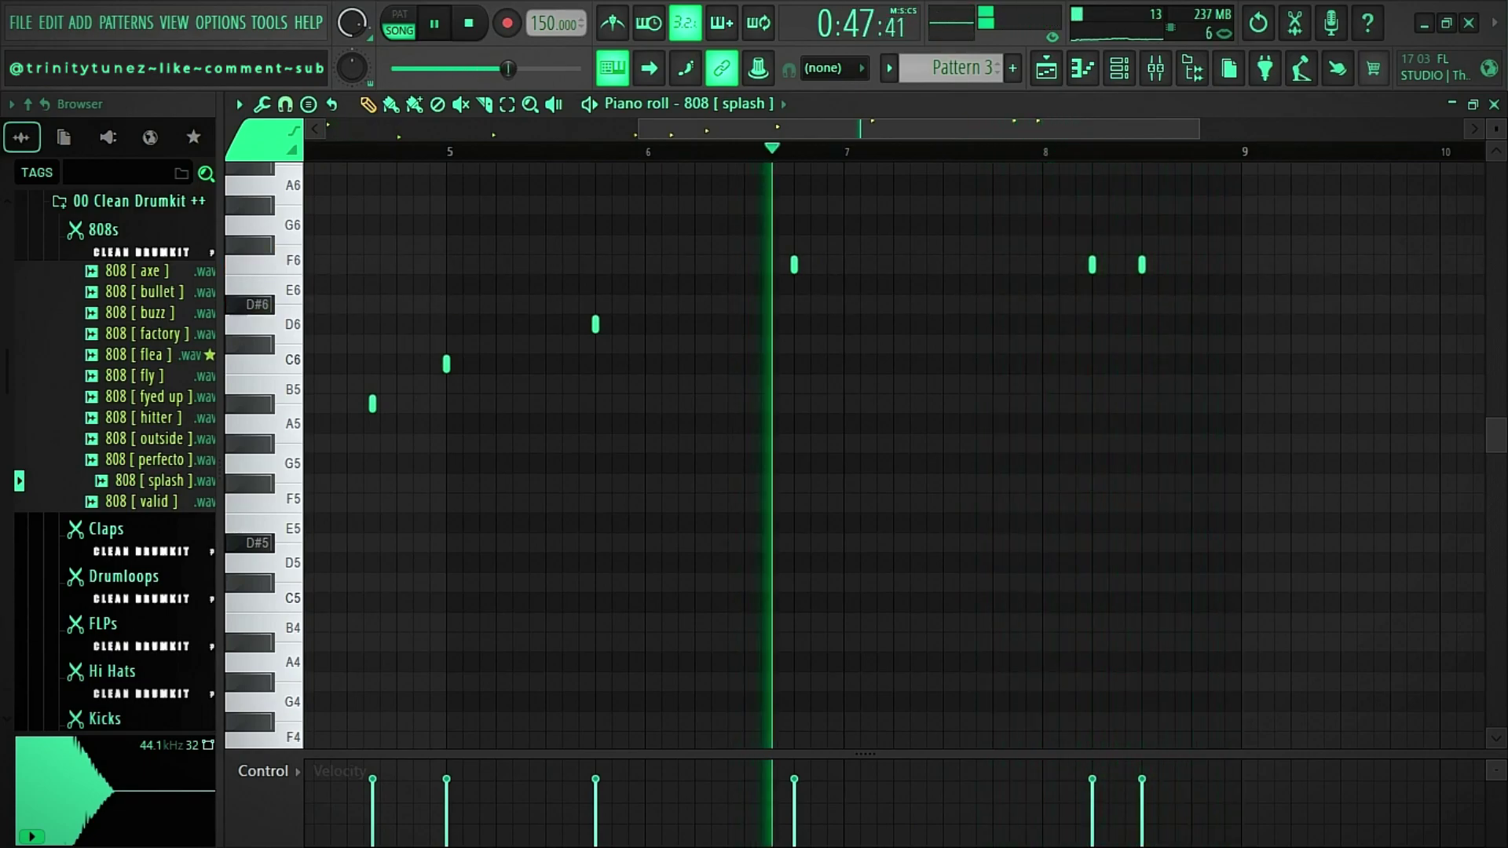
right_click(1142, 265)
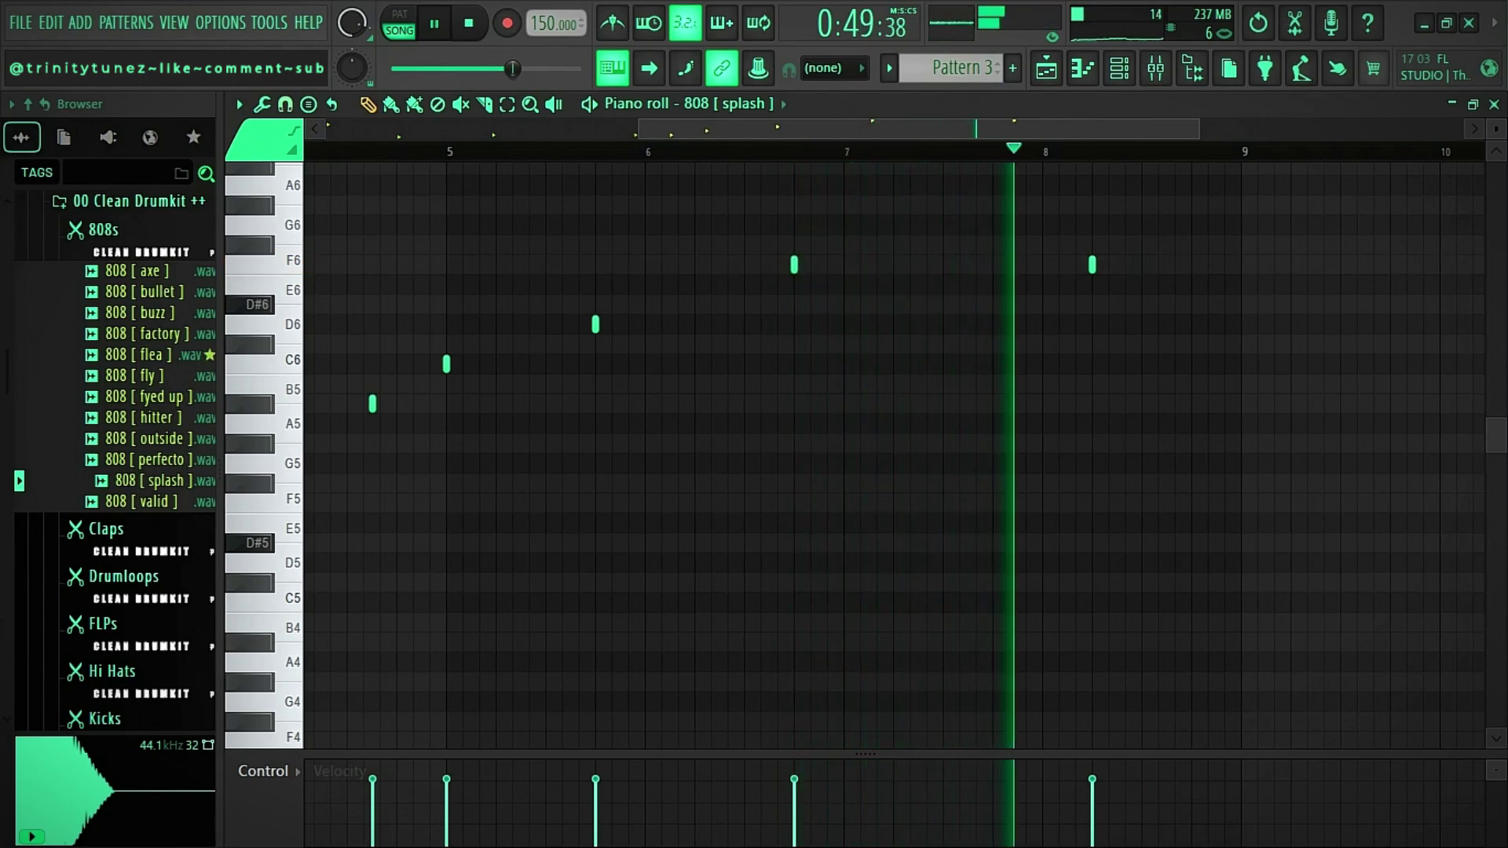
left_click(1167, 265)
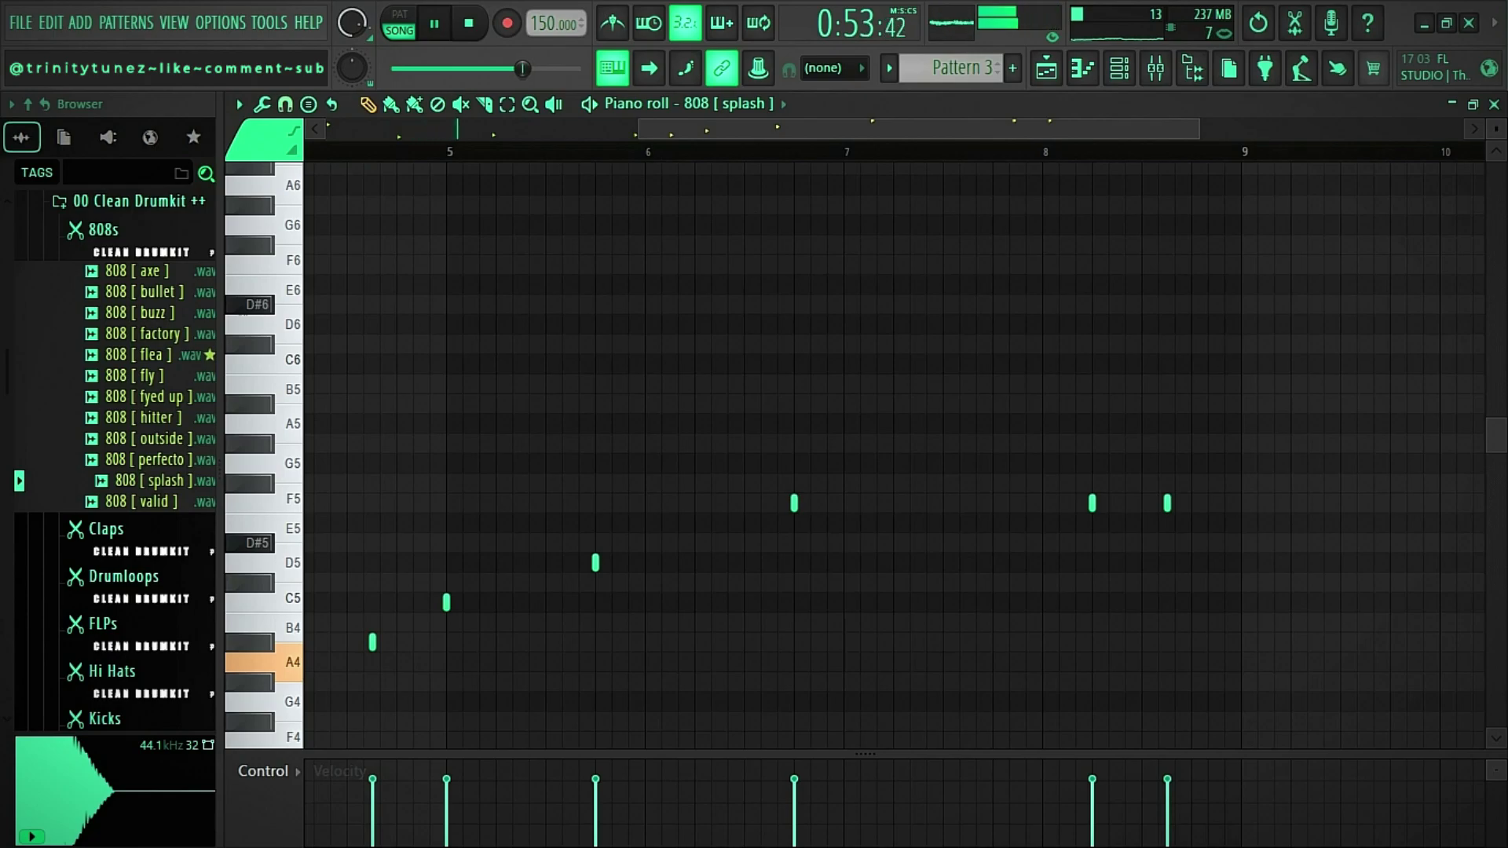
Lower the three F notes in bars 6 and 8 by one octave, and raise the entire 808 line by one octave.
left_click_drag(639, 129, 327, 129)
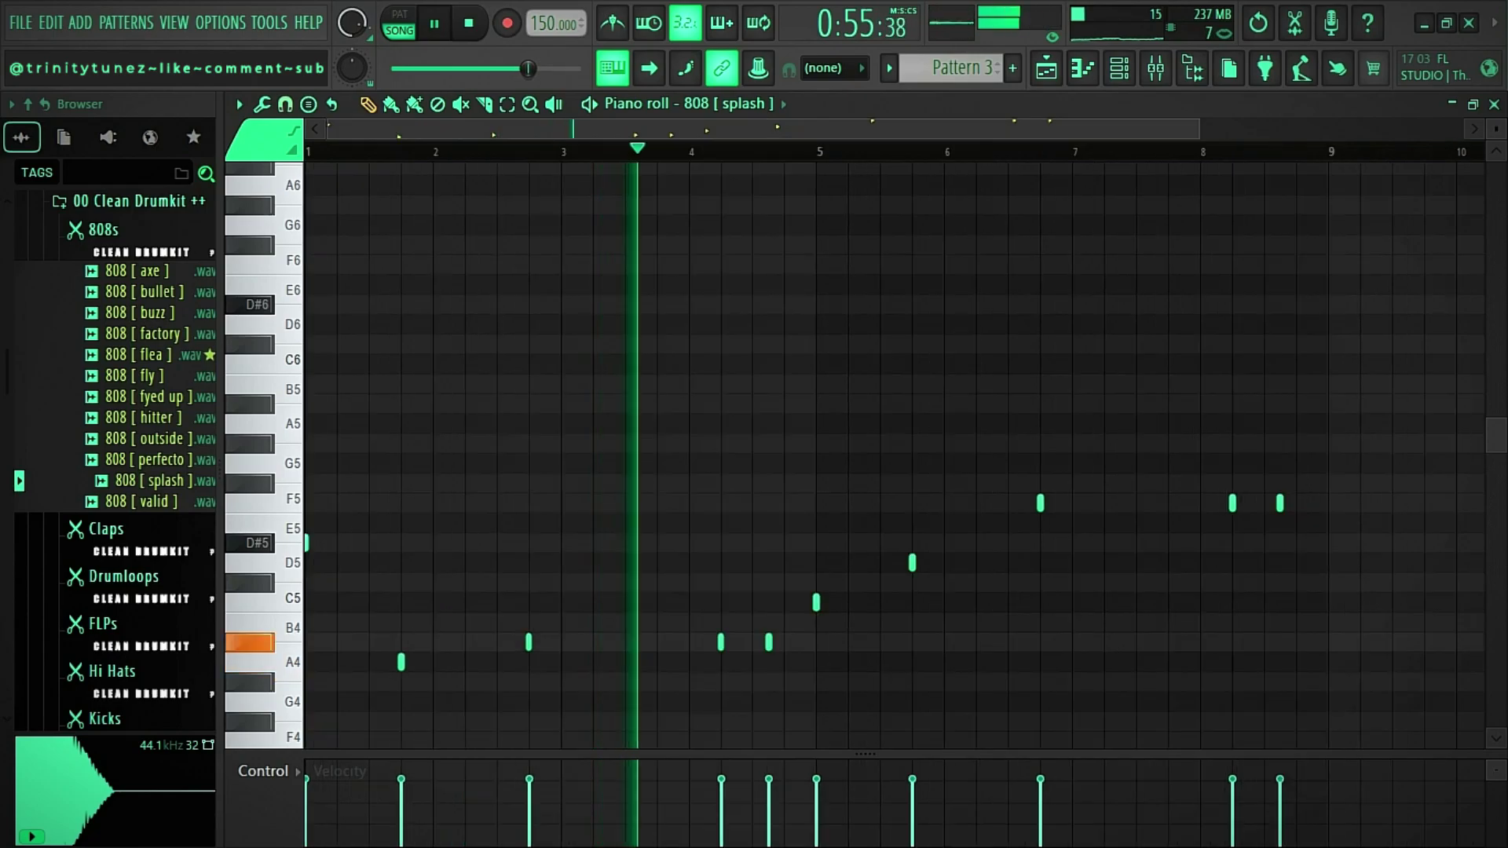
scroll(894, 456, "down", 3)
left_click_drag(1320, 293, 1043, 395)
left_click_drag(1015, 277, 1313, 562)
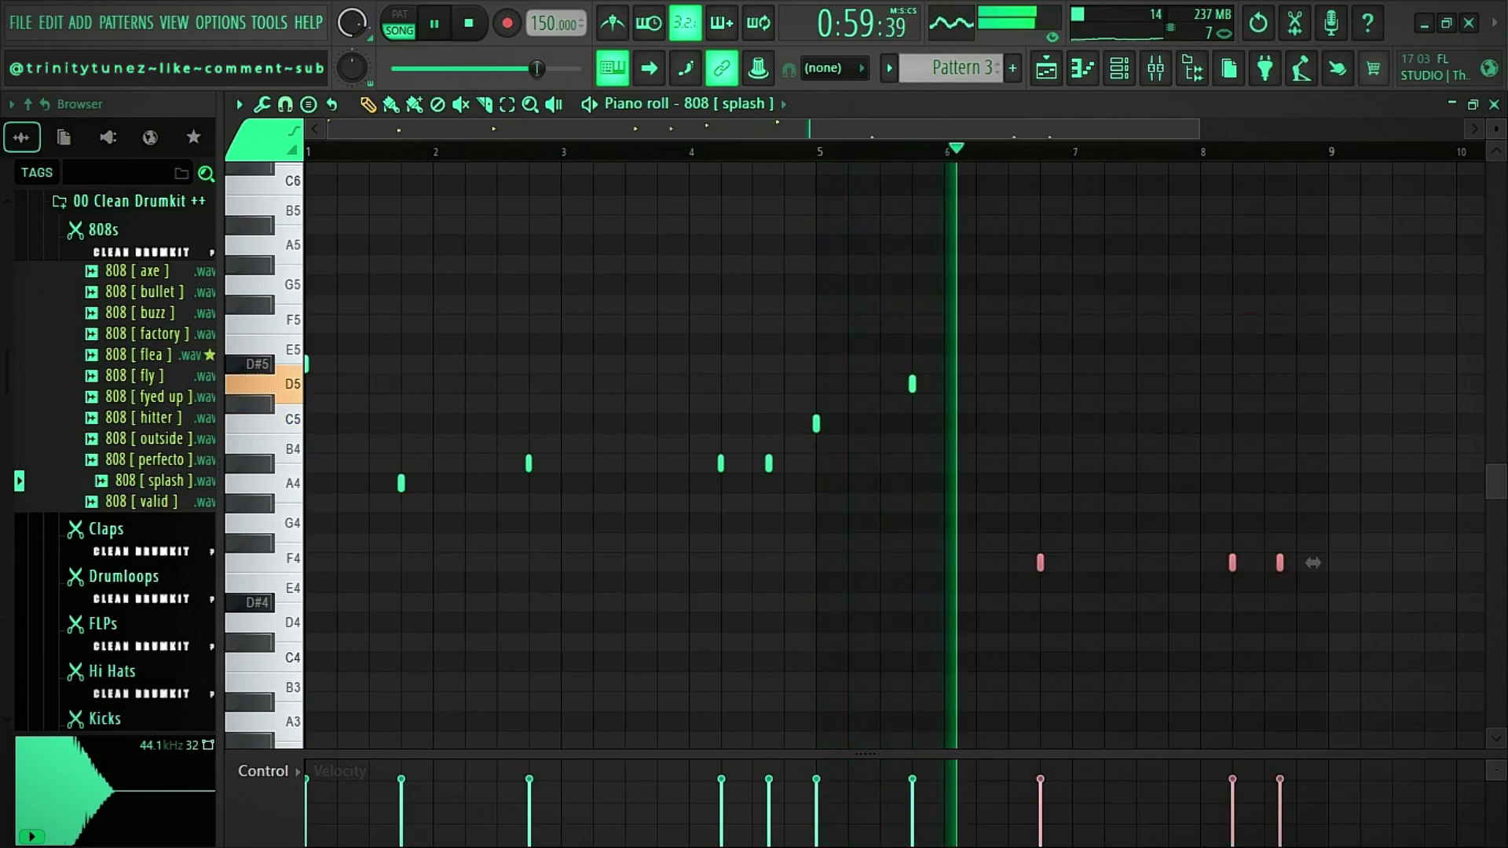
key("ctrl+d")
key("ctrl+Up")
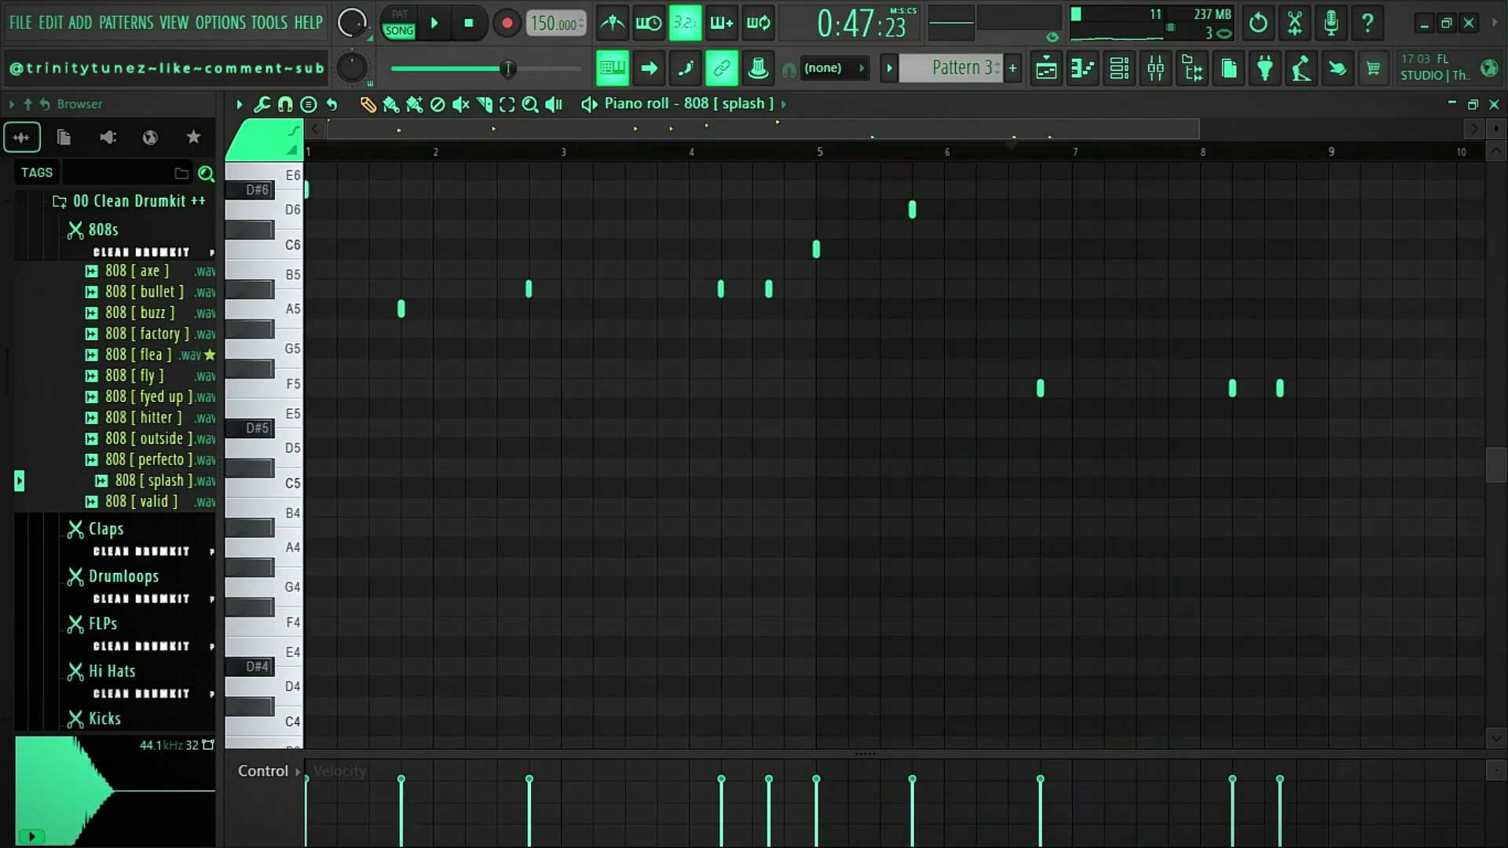
Raise only the last 808 note in bar 8 by one octave to F6 and audition it.
key("space")
scroll(896, 456, "up", 1)
left_click_drag(1269, 421, 1289, 458)
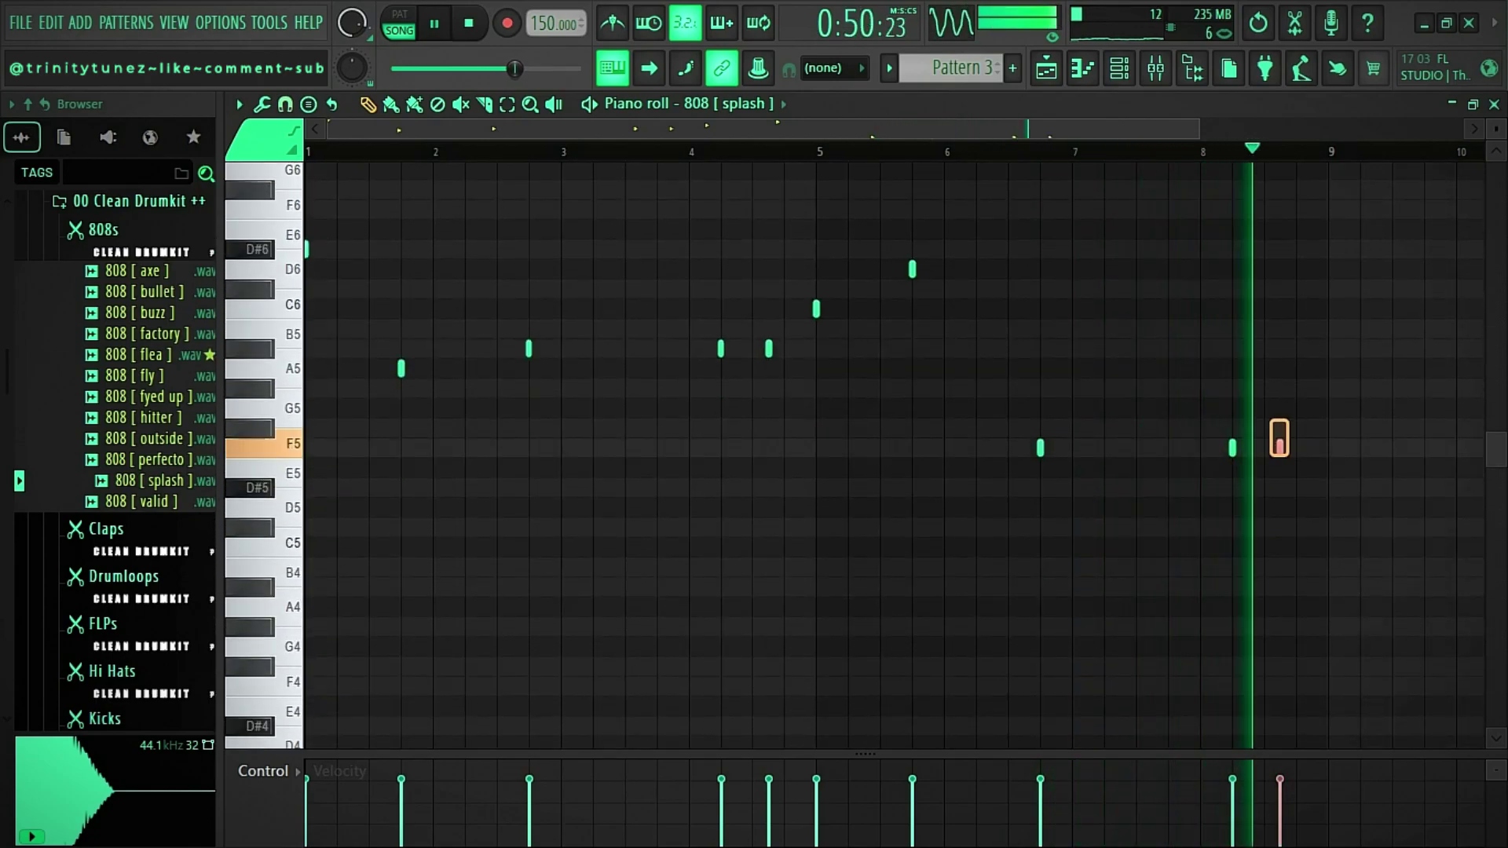
key("ctrl+Up")
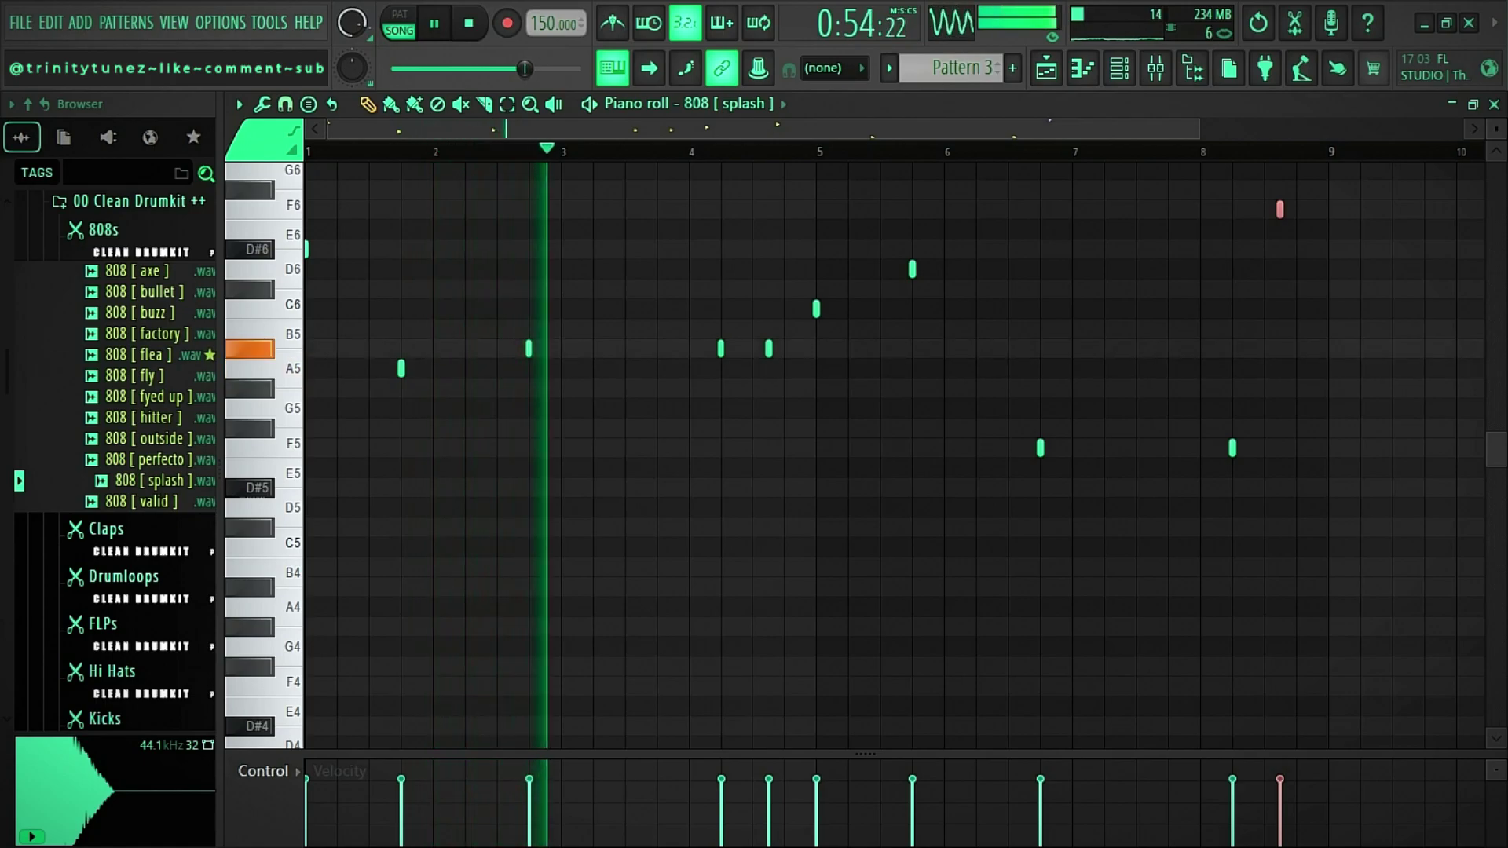
key("space")
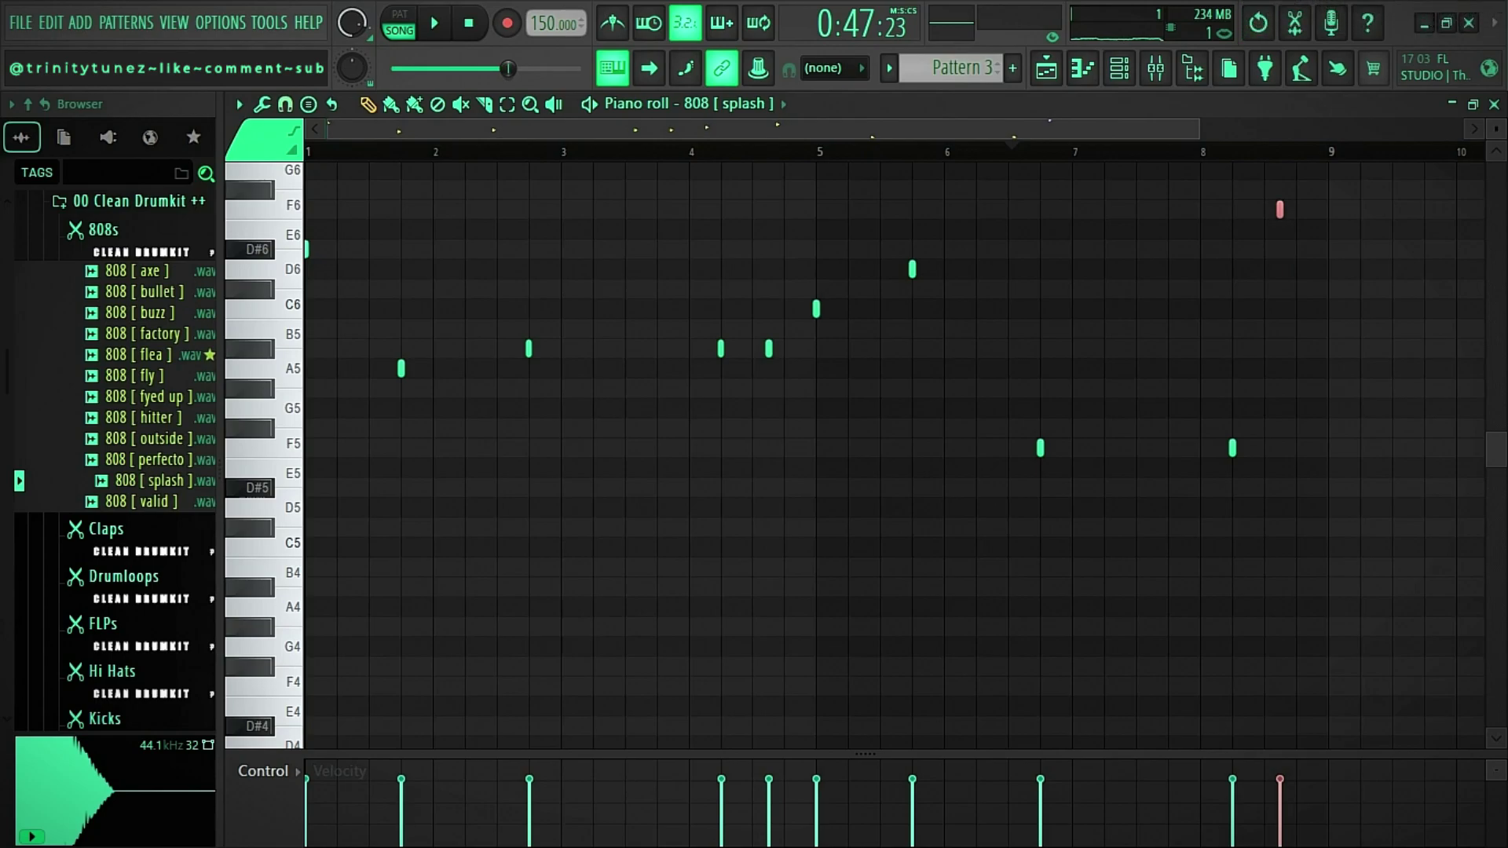
Transpose all 808 notes up three semitones and play them back.
key("shift+Up")
key("shift+Up")
key("shift+Up")
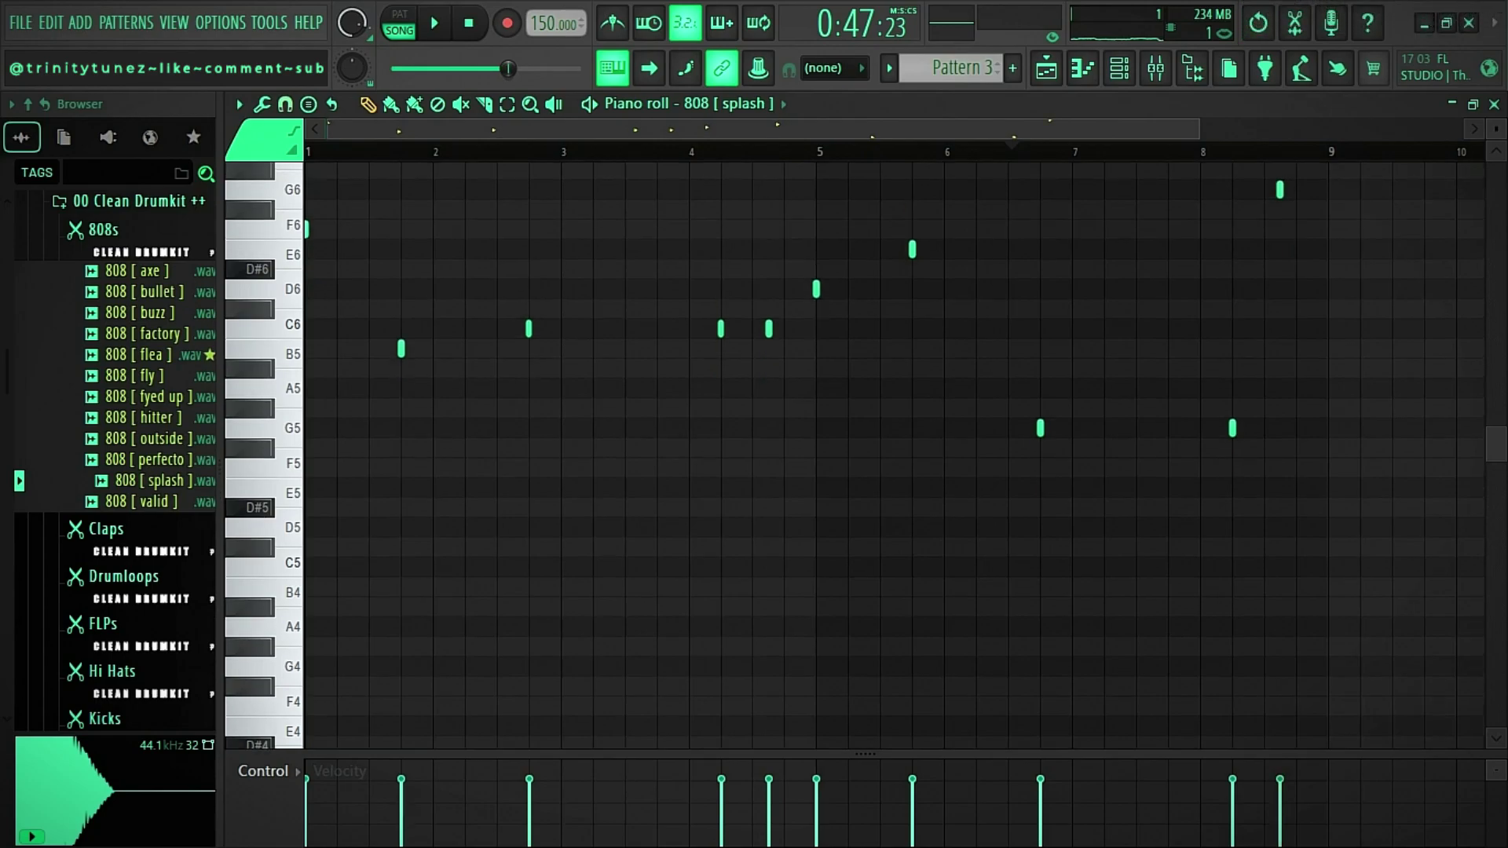
key("space")
Return to the playlist and check the Breathe loop clip's channel settings.
key("F5")
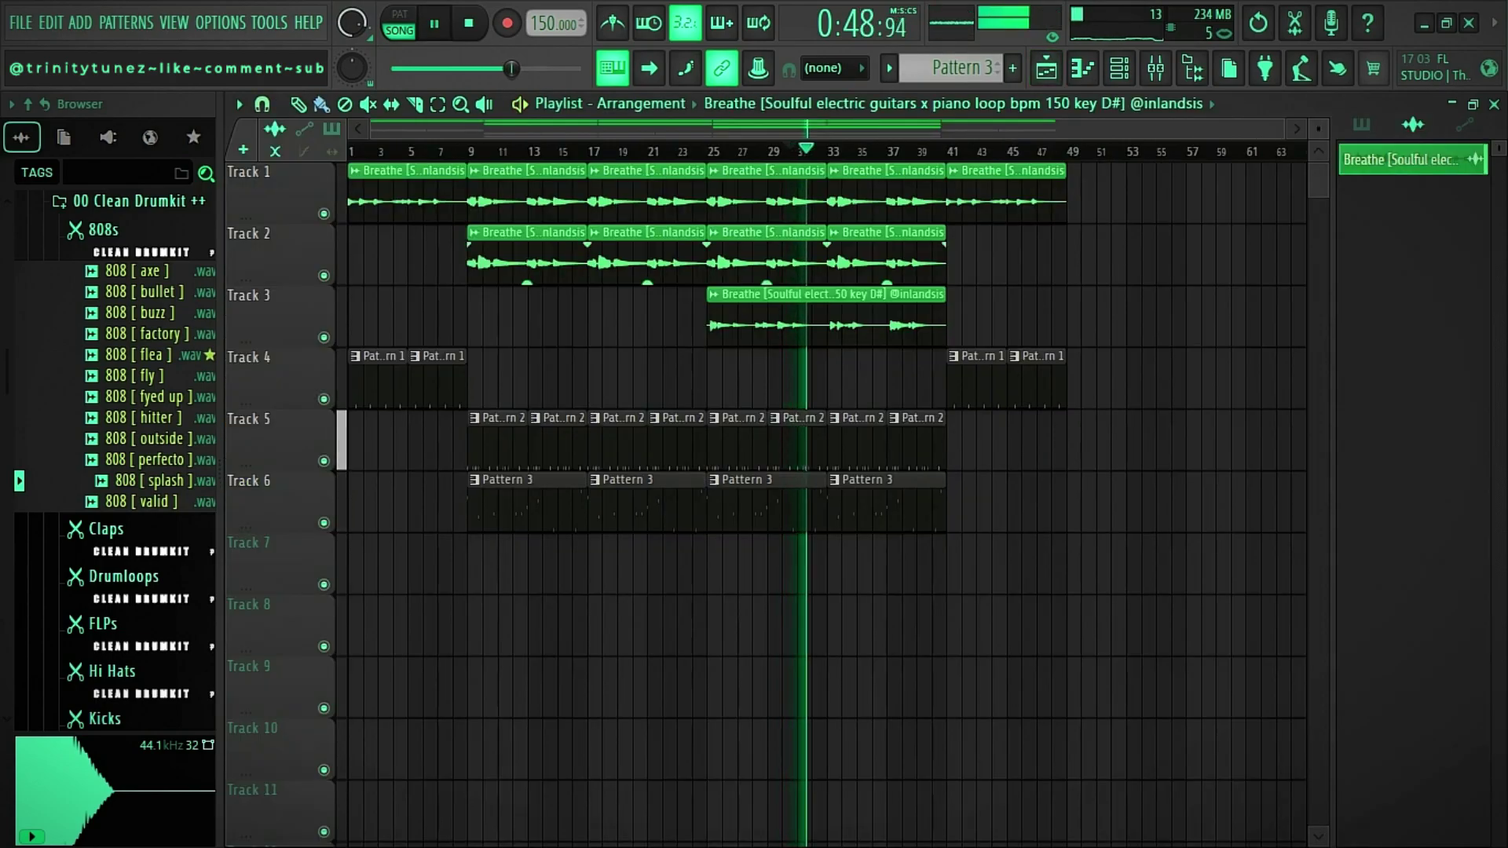
double_click(526, 201)
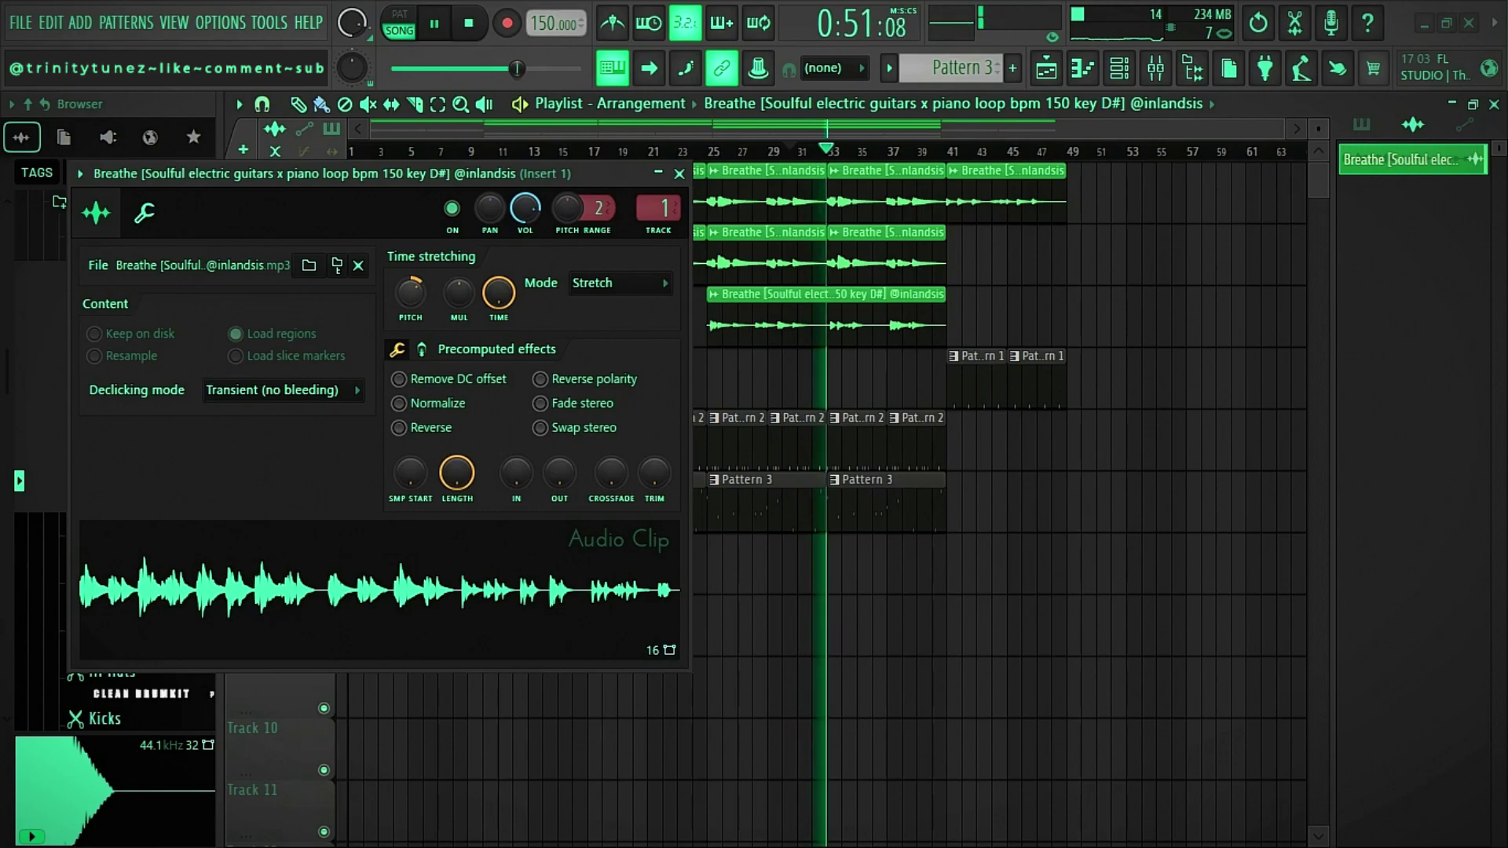
left_click(679, 173)
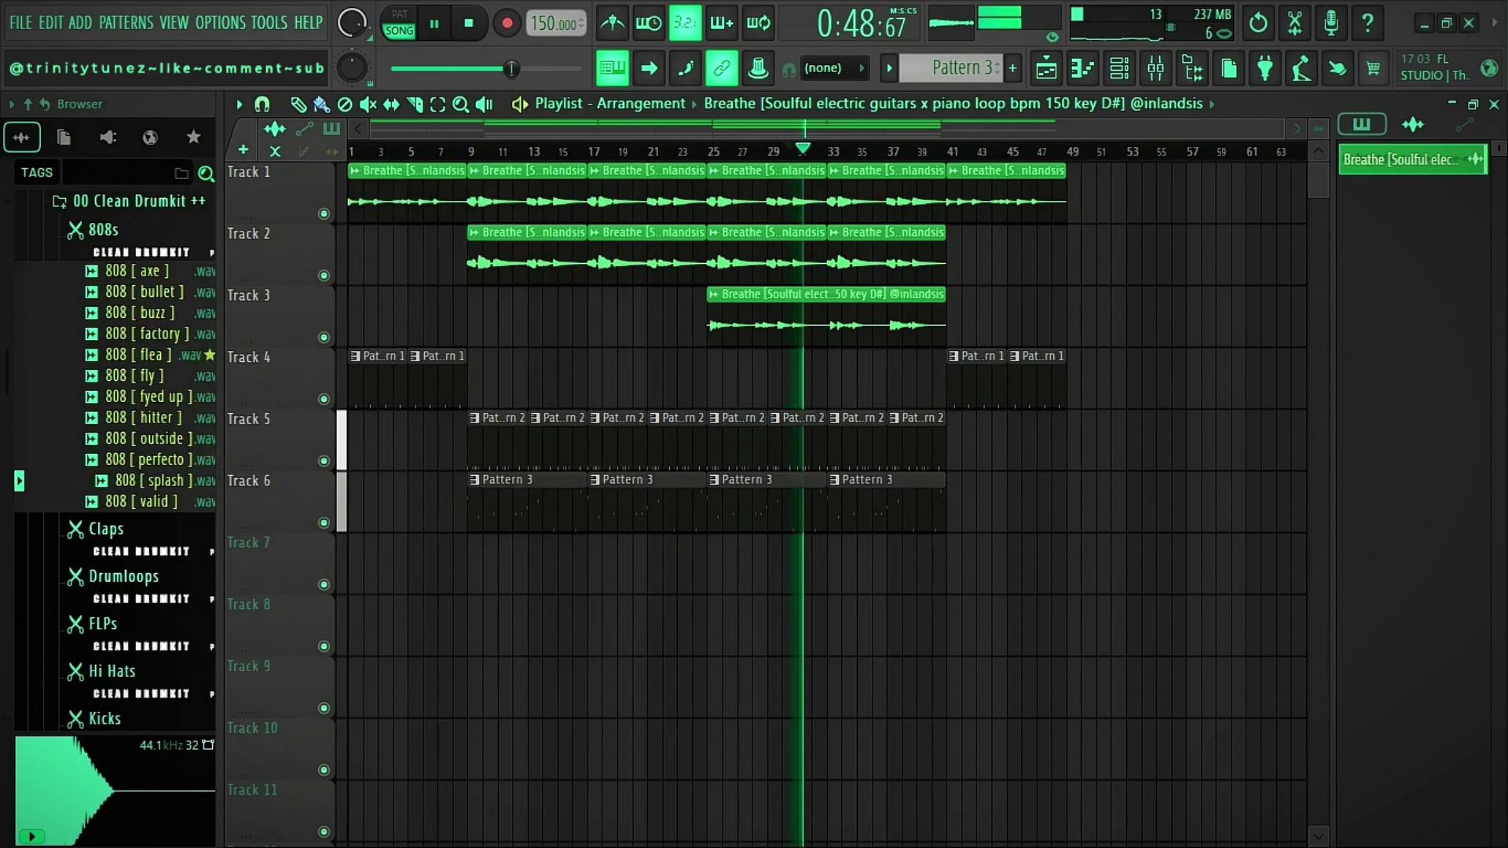
Transpose the whole 808 line down one octave, and put only the second note, in bar 1, back up to C6.
key("F7")
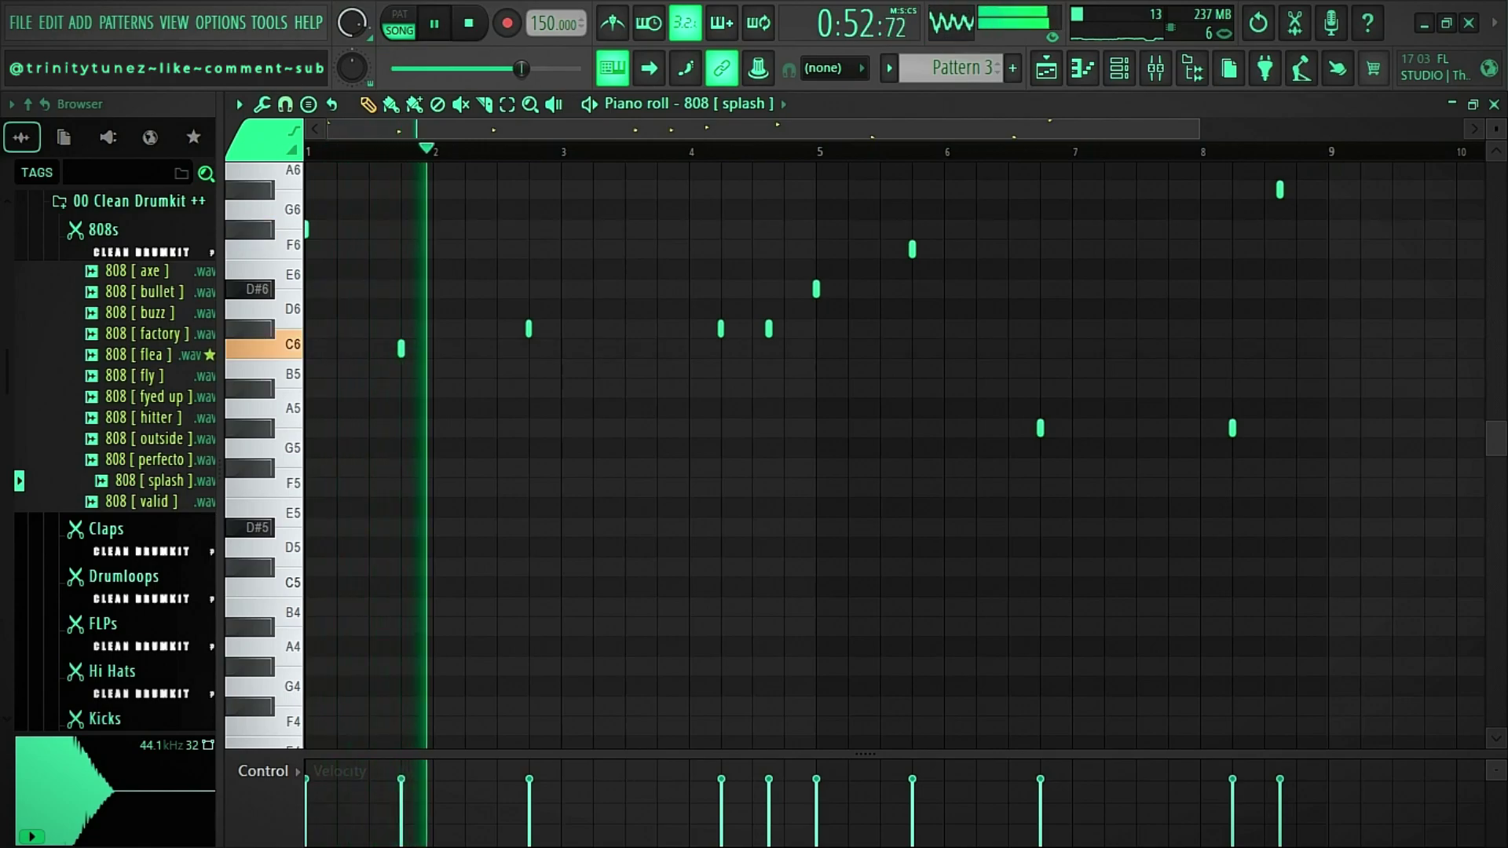
key("ctrl+Down")
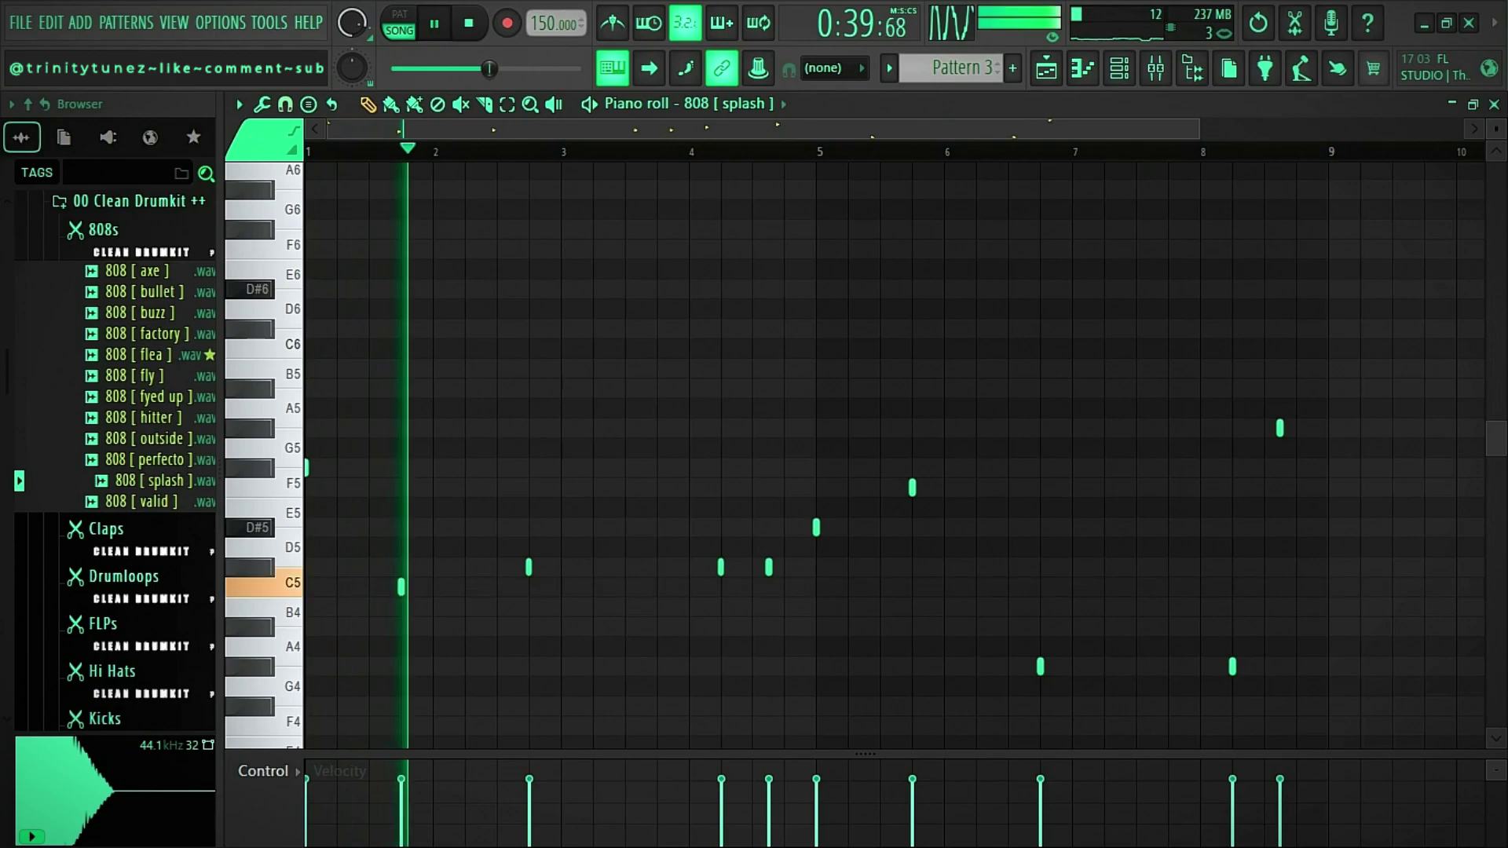
left_click_drag(385, 525, 408, 591)
key("ctrl+Up")
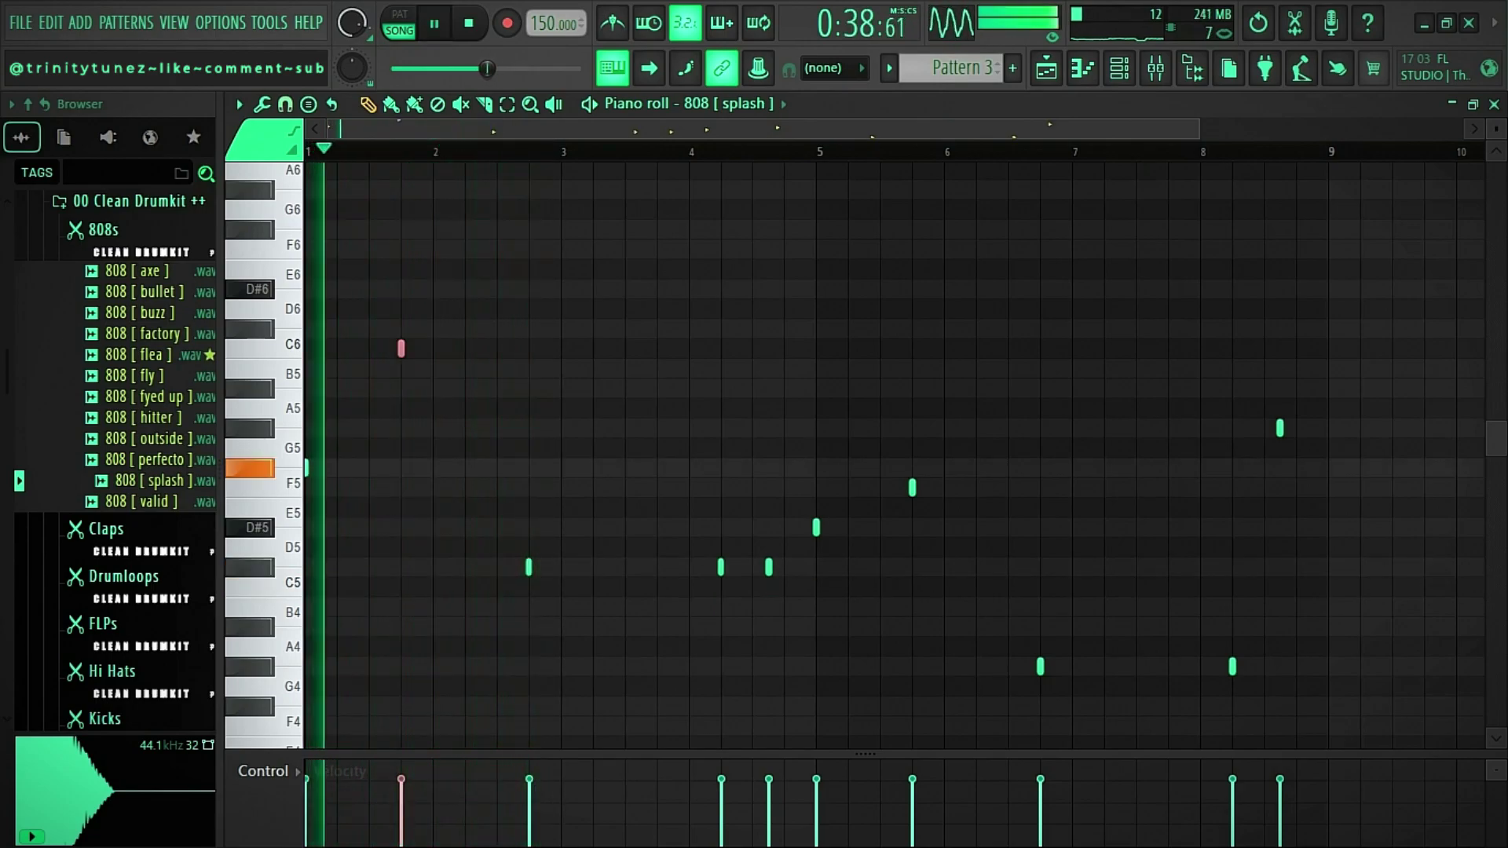
Remove the C6 note in bar 1 and add an F#5 note near beat 2 of bar 2.
left_click_drag(495, 559, 582, 592)
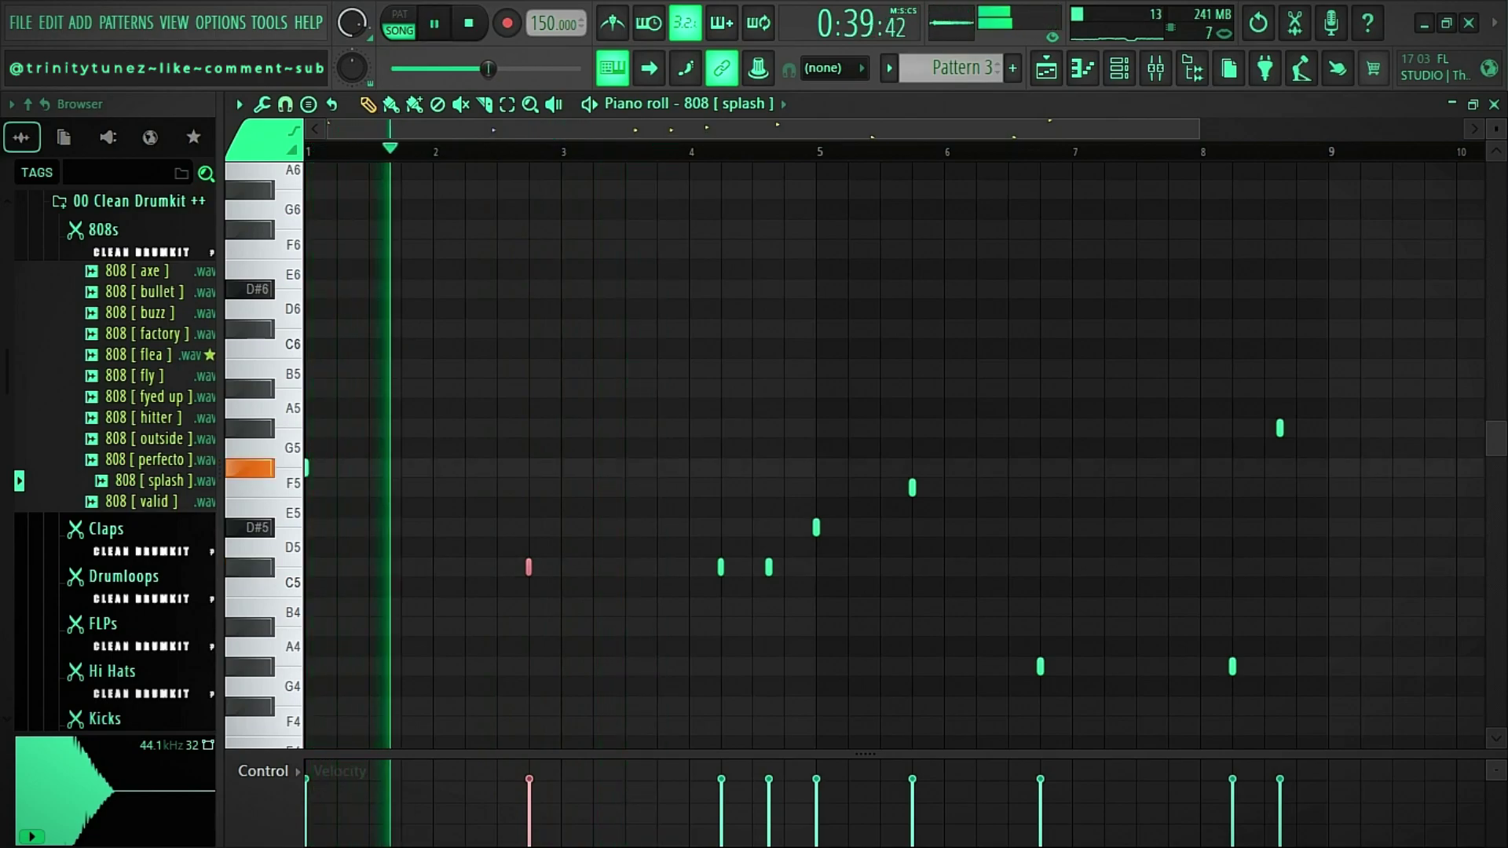
left_click(454, 487)
left_click_drag(454, 488, 461, 468)
Move the C#5 note in bar 2 to the start of bar 3 and fine-tune the timing of bar 2's F#5 note.
key("space")
key("space")
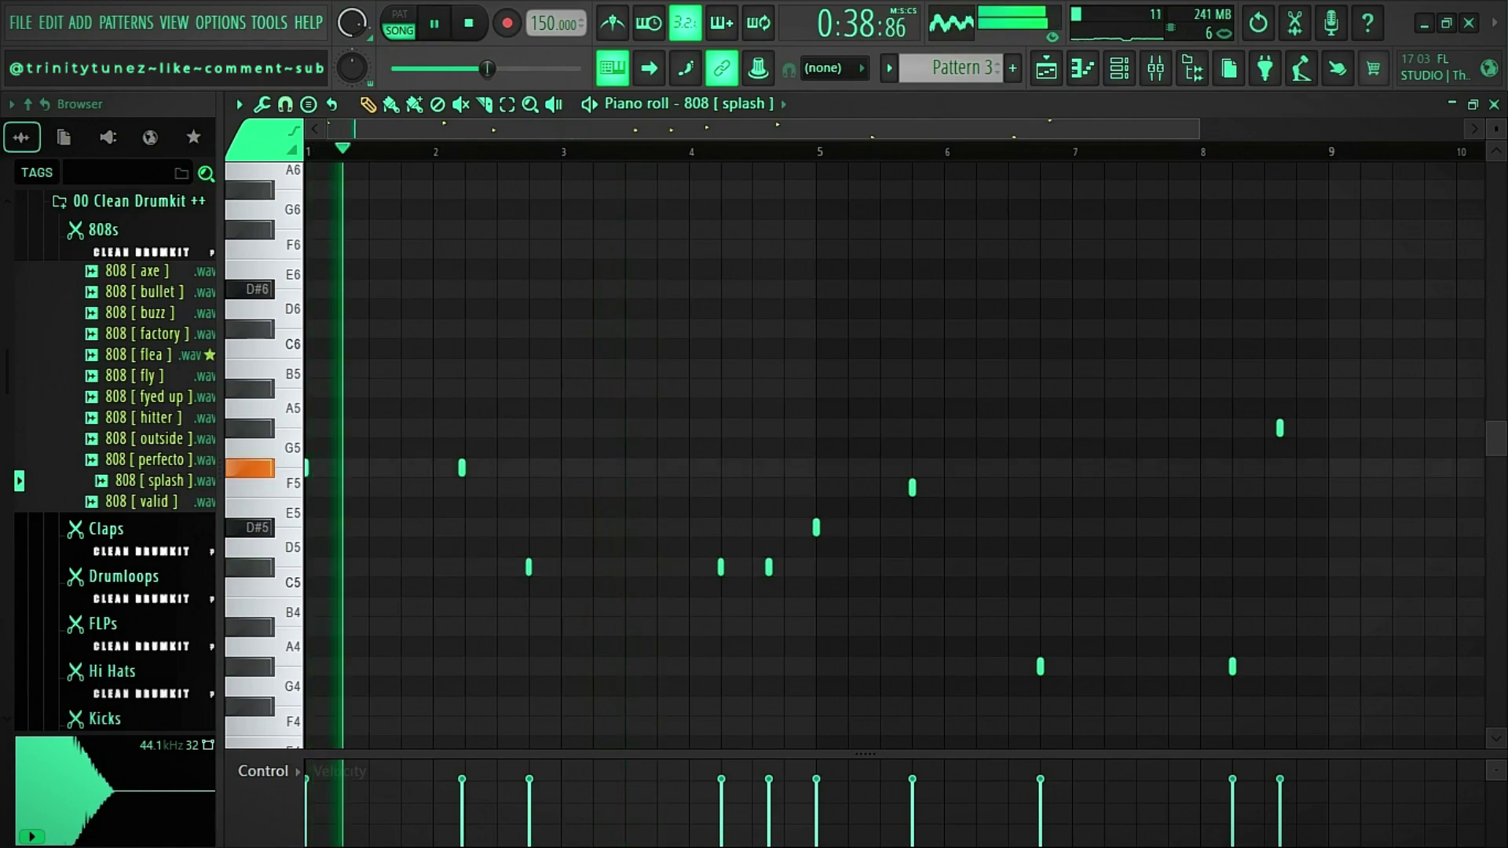
left_click_drag(528, 567, 560, 567)
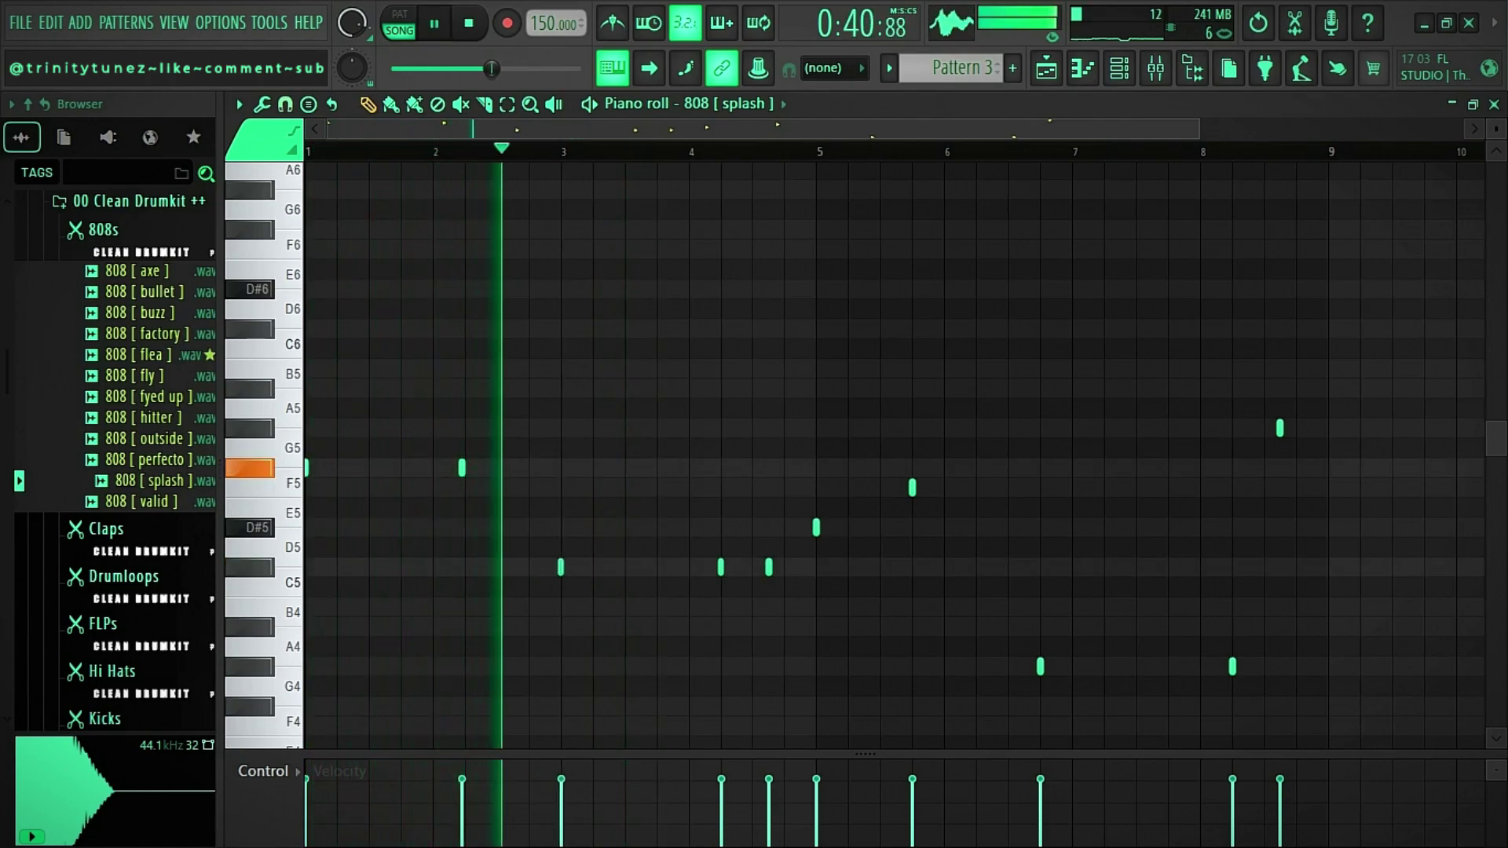
left_click_drag(462, 468, 464, 468)
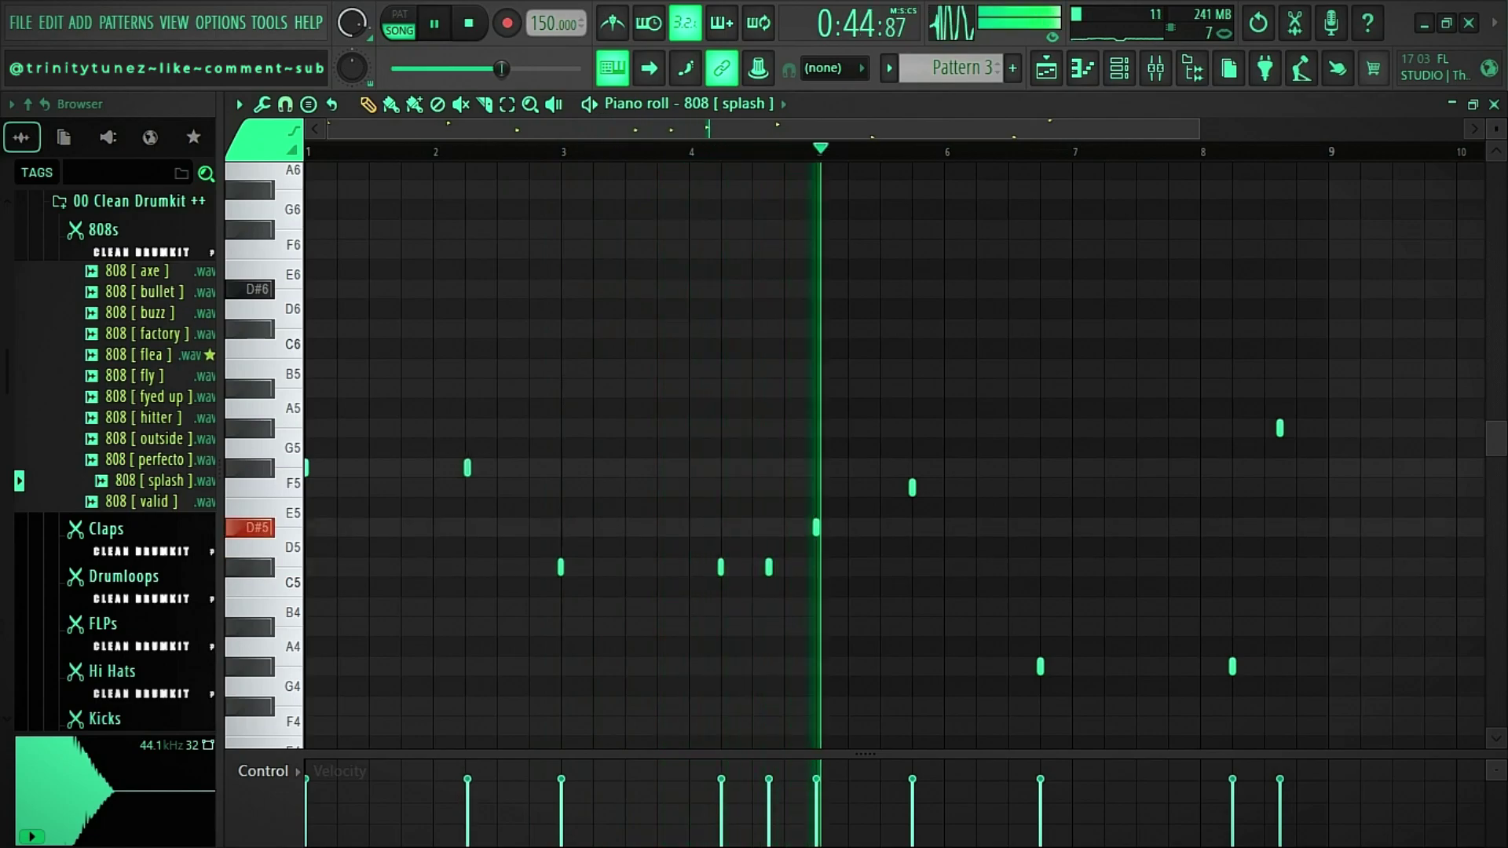
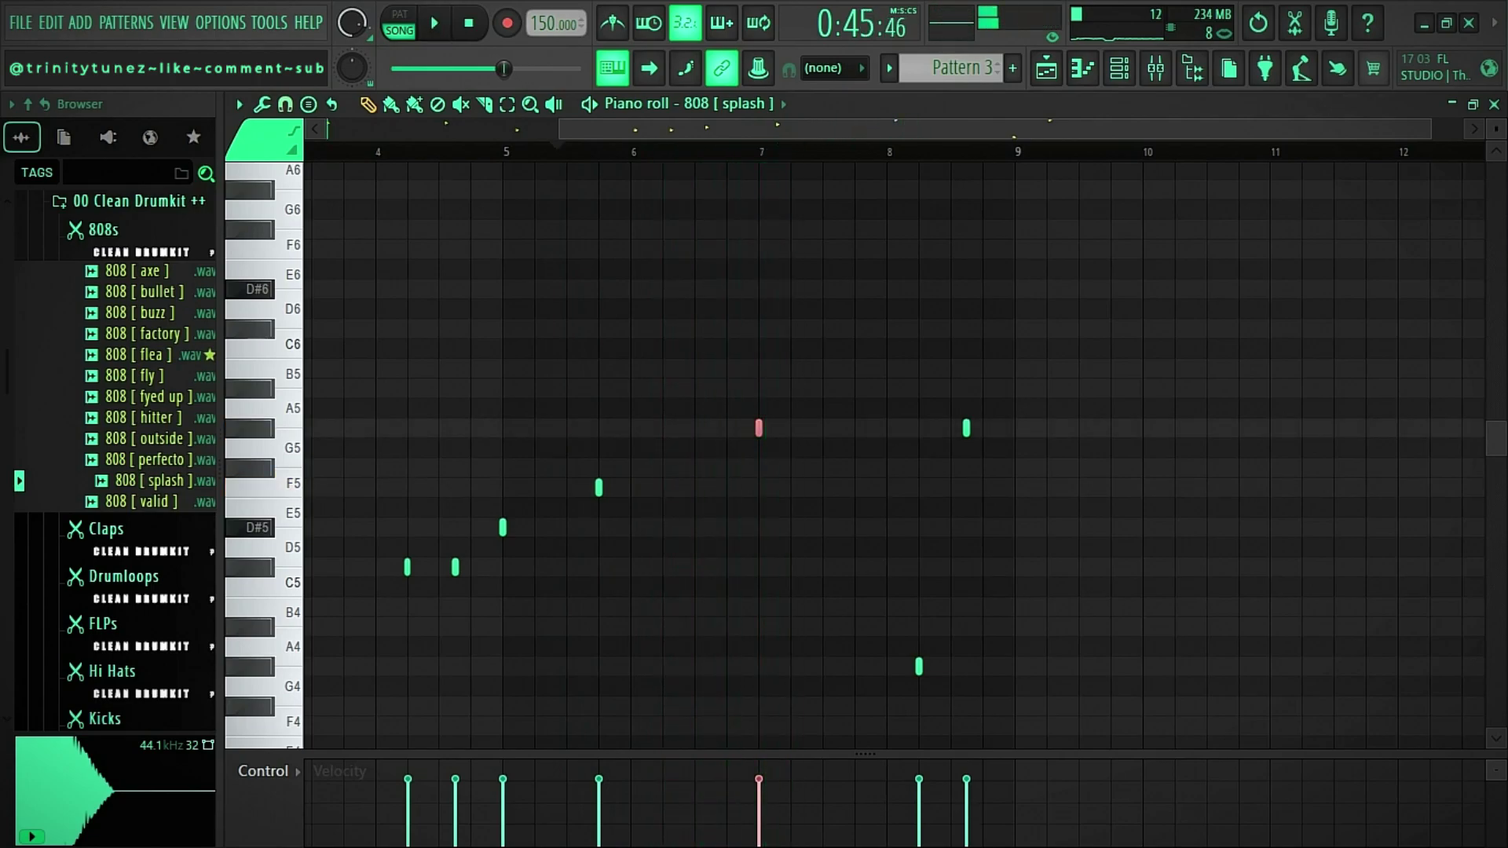
Give bar 7 two G#5 notes, at its start and at beat 2.5, and raise bar 8's first note to G#5.
scroll(896, 456, "down", 1)
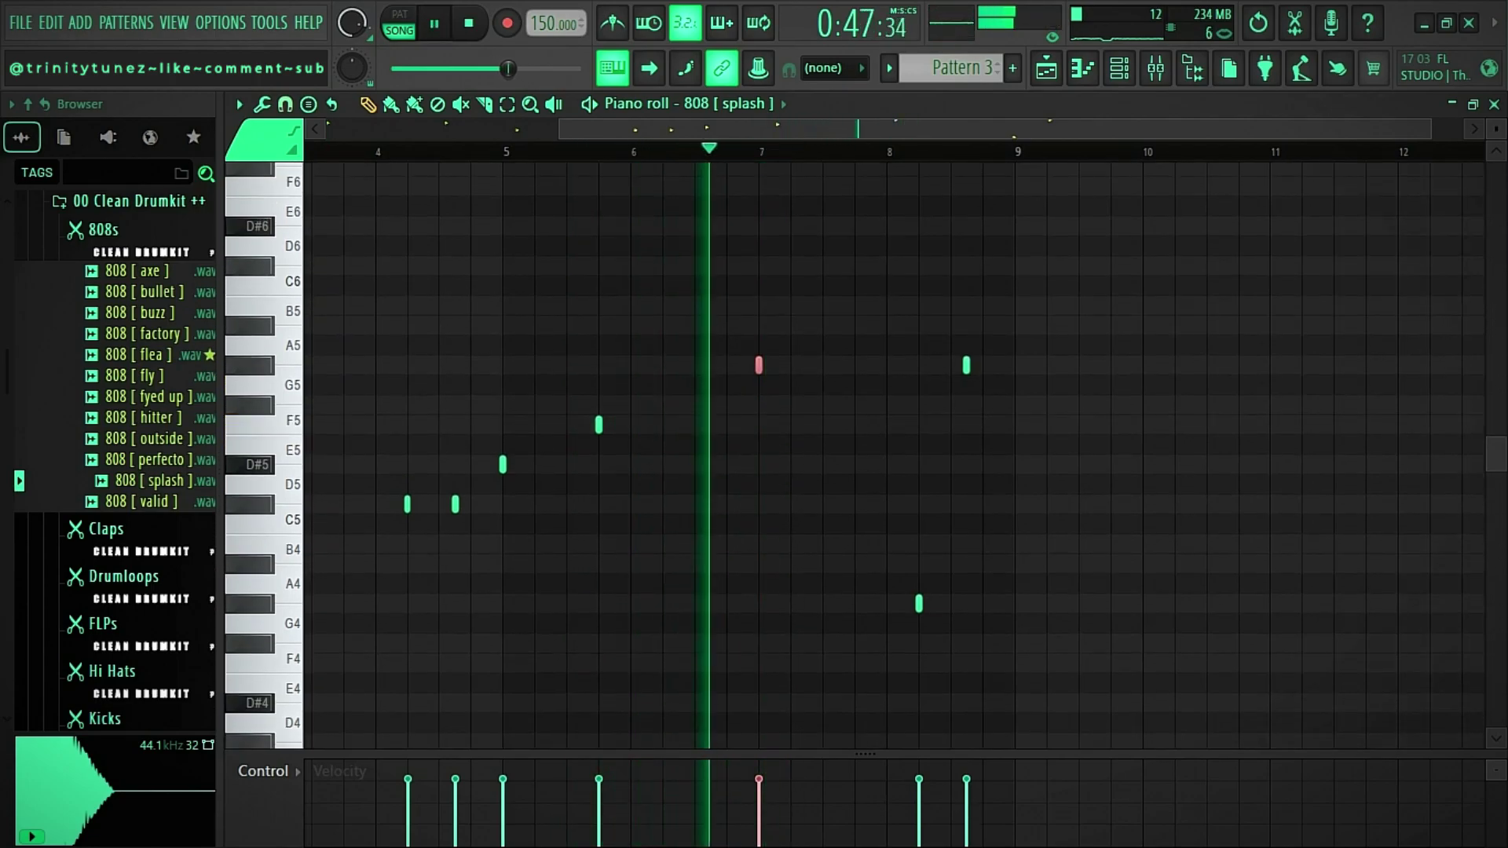
key("space")
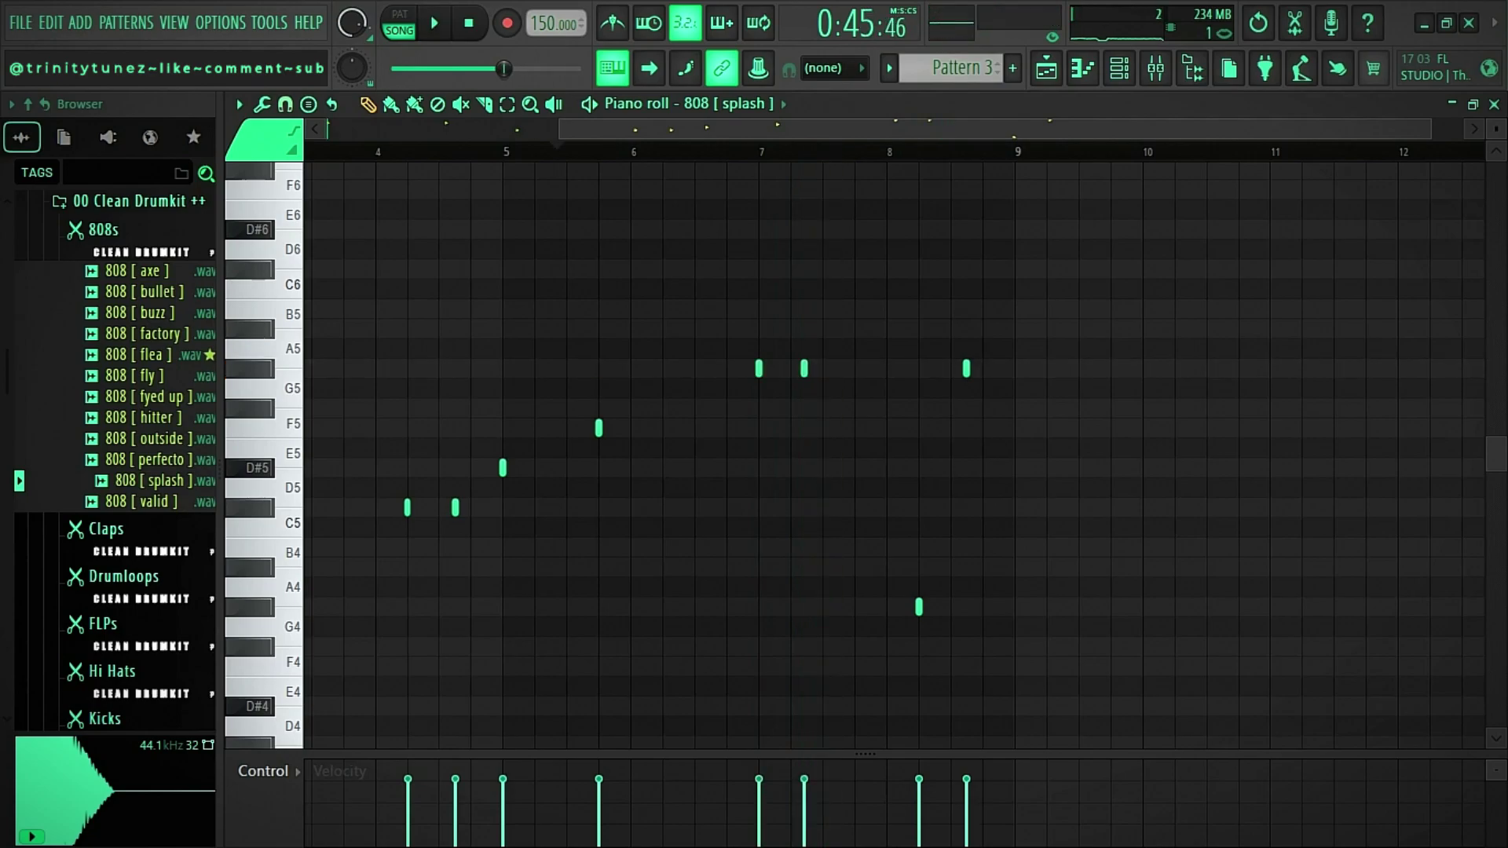
key("space")
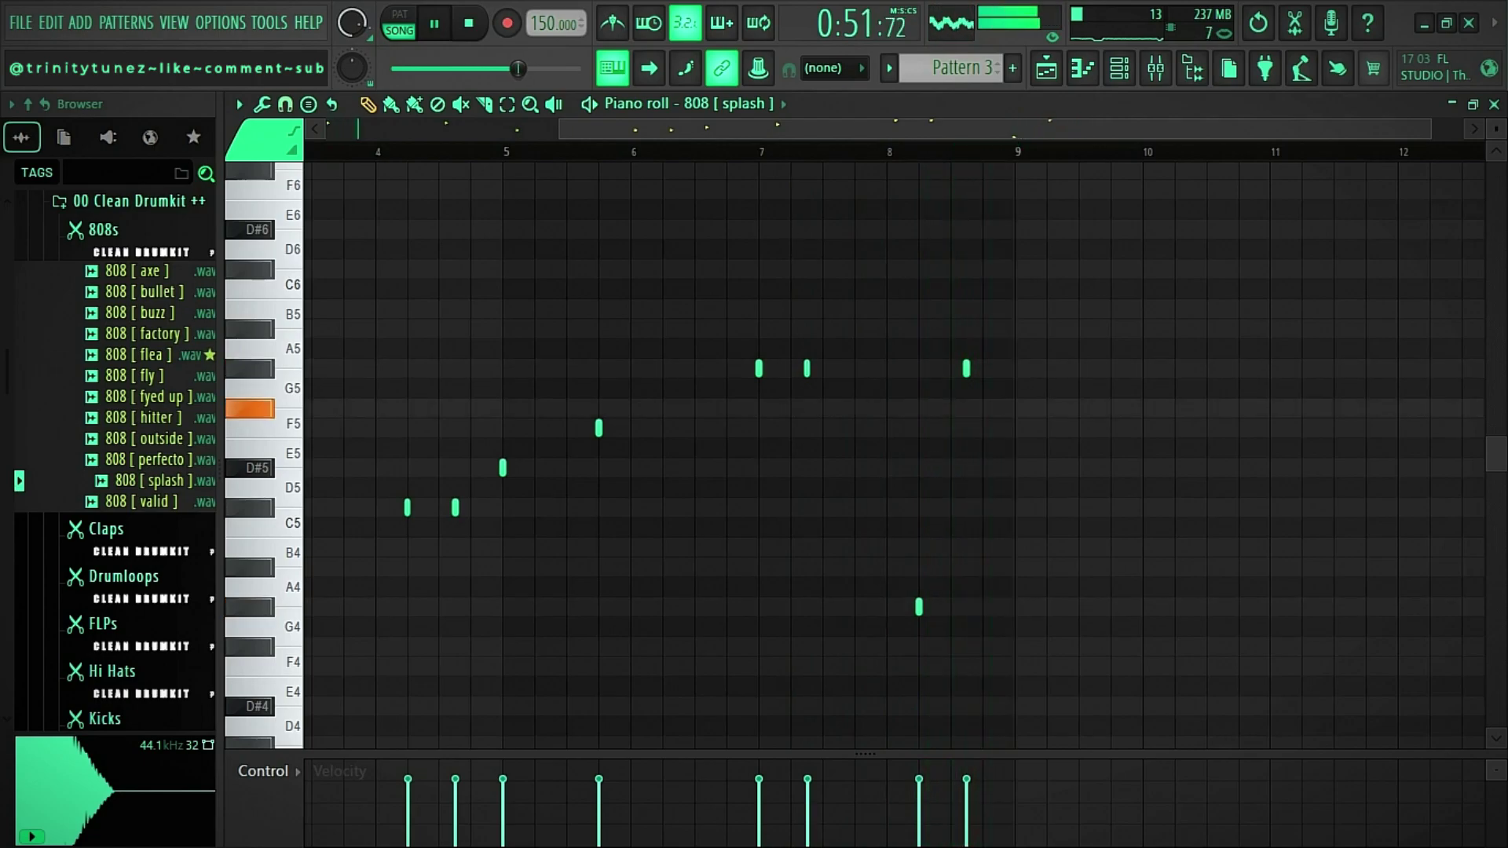
scroll(896, 448, "down", 3)
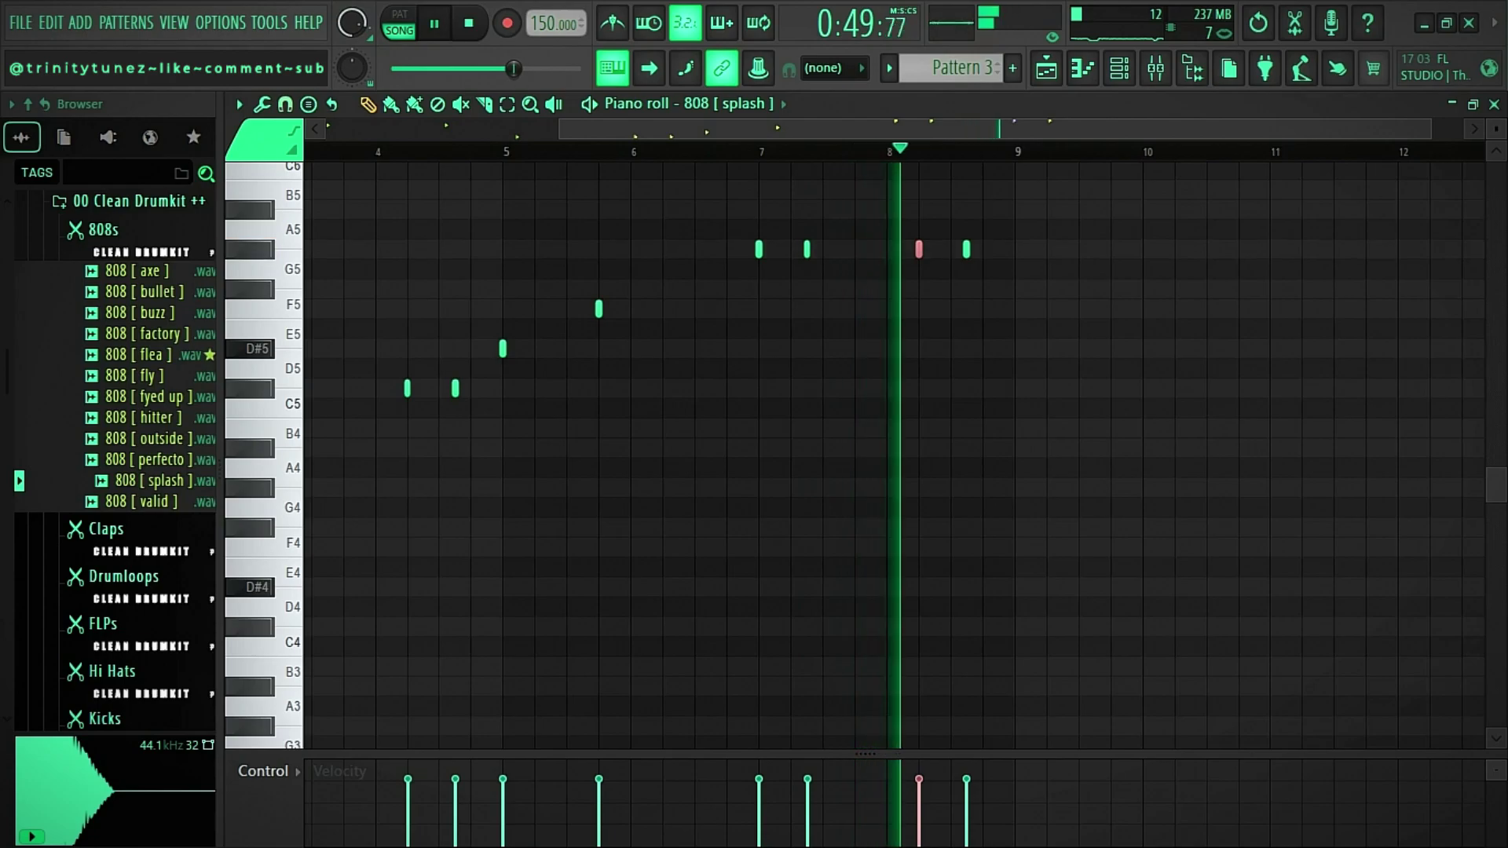
Delete the second C#5 note in bar 4 of the 808 line.
left_click_drag(994, 129, 809, 129)
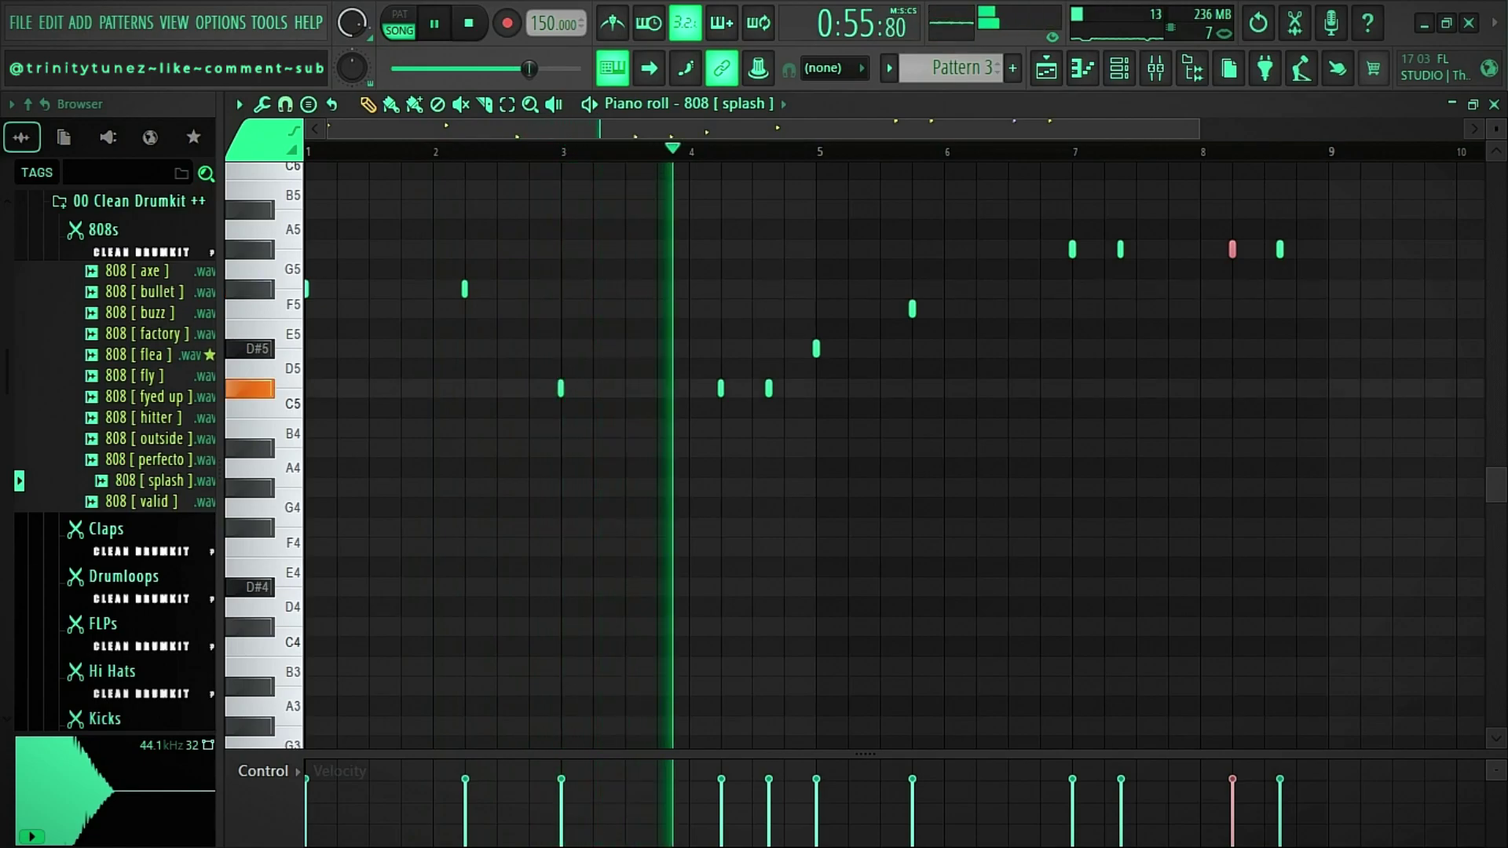
right_click(769, 388)
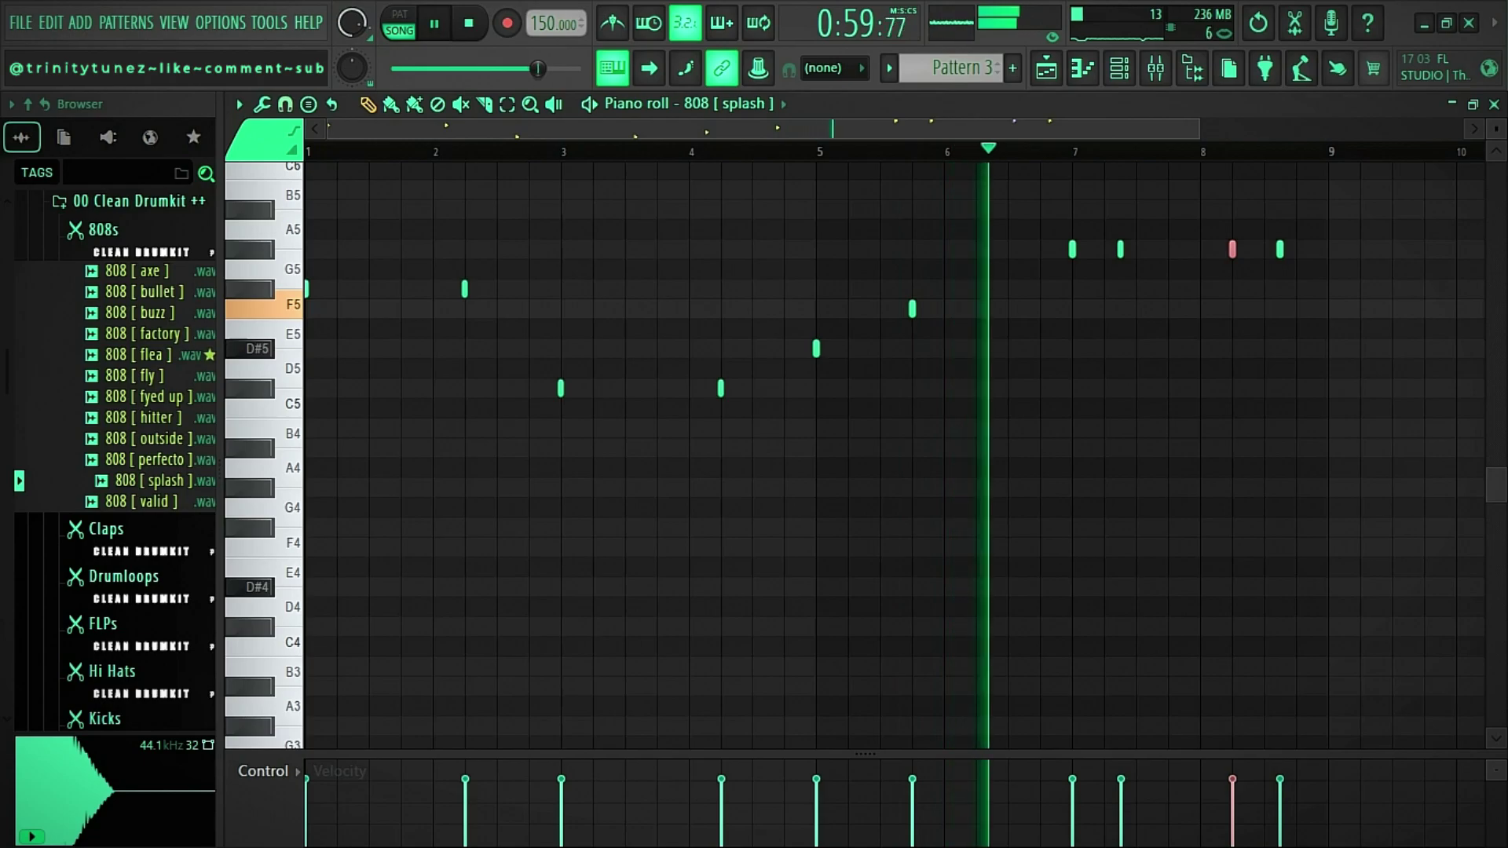
Close the 808 piano roll and search the sample browser for "hi hat".
key("F7")
left_click(103, 230)
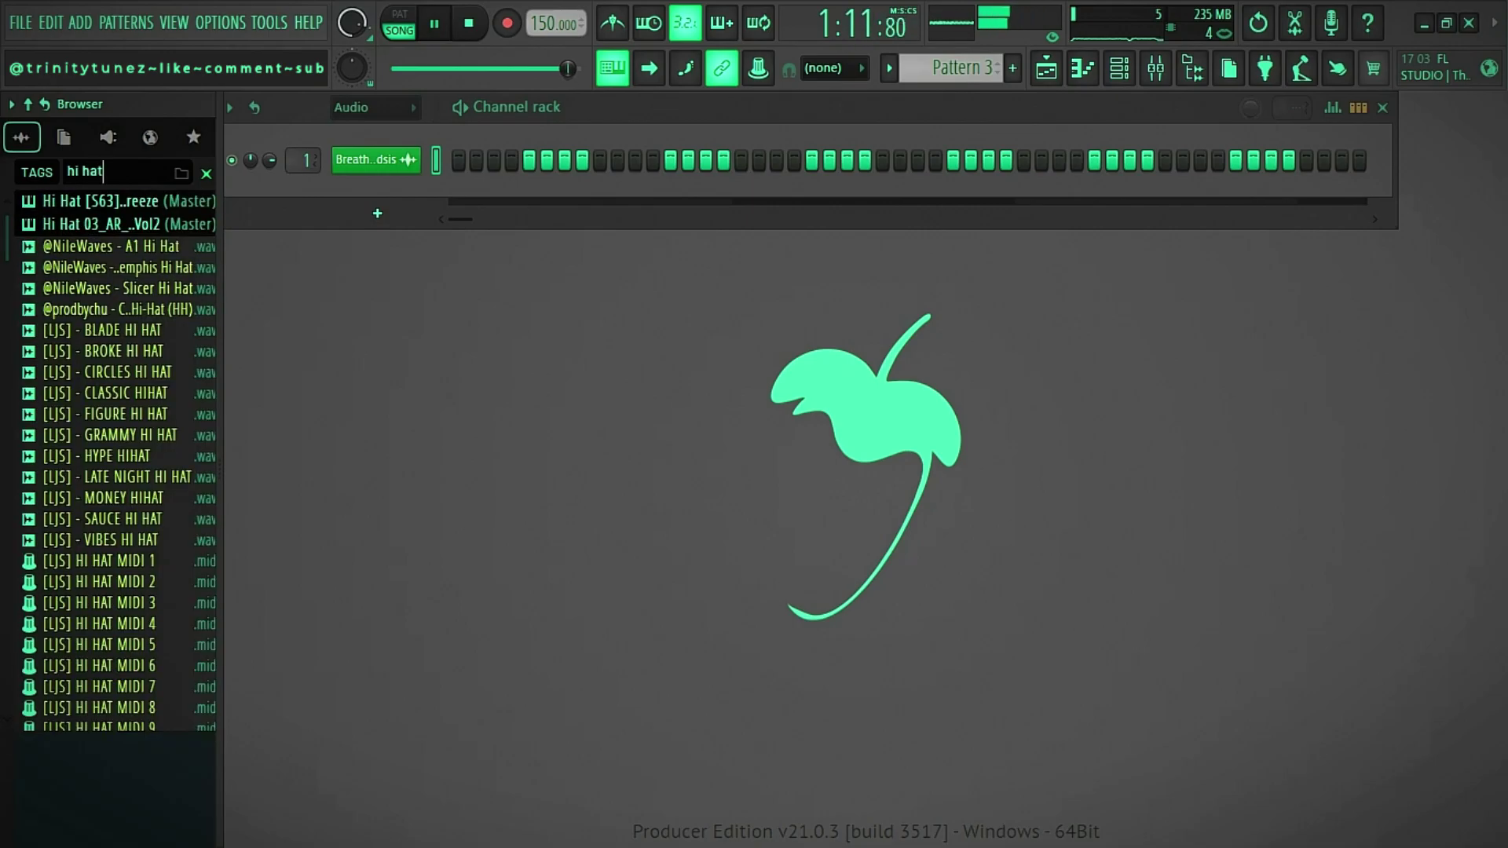
Audition the [LJS] hi-hat samples and load [LJS] - VIBES HI HAT into a new channel, closing its settings window.
left_click(117, 519)
left_click(118, 540)
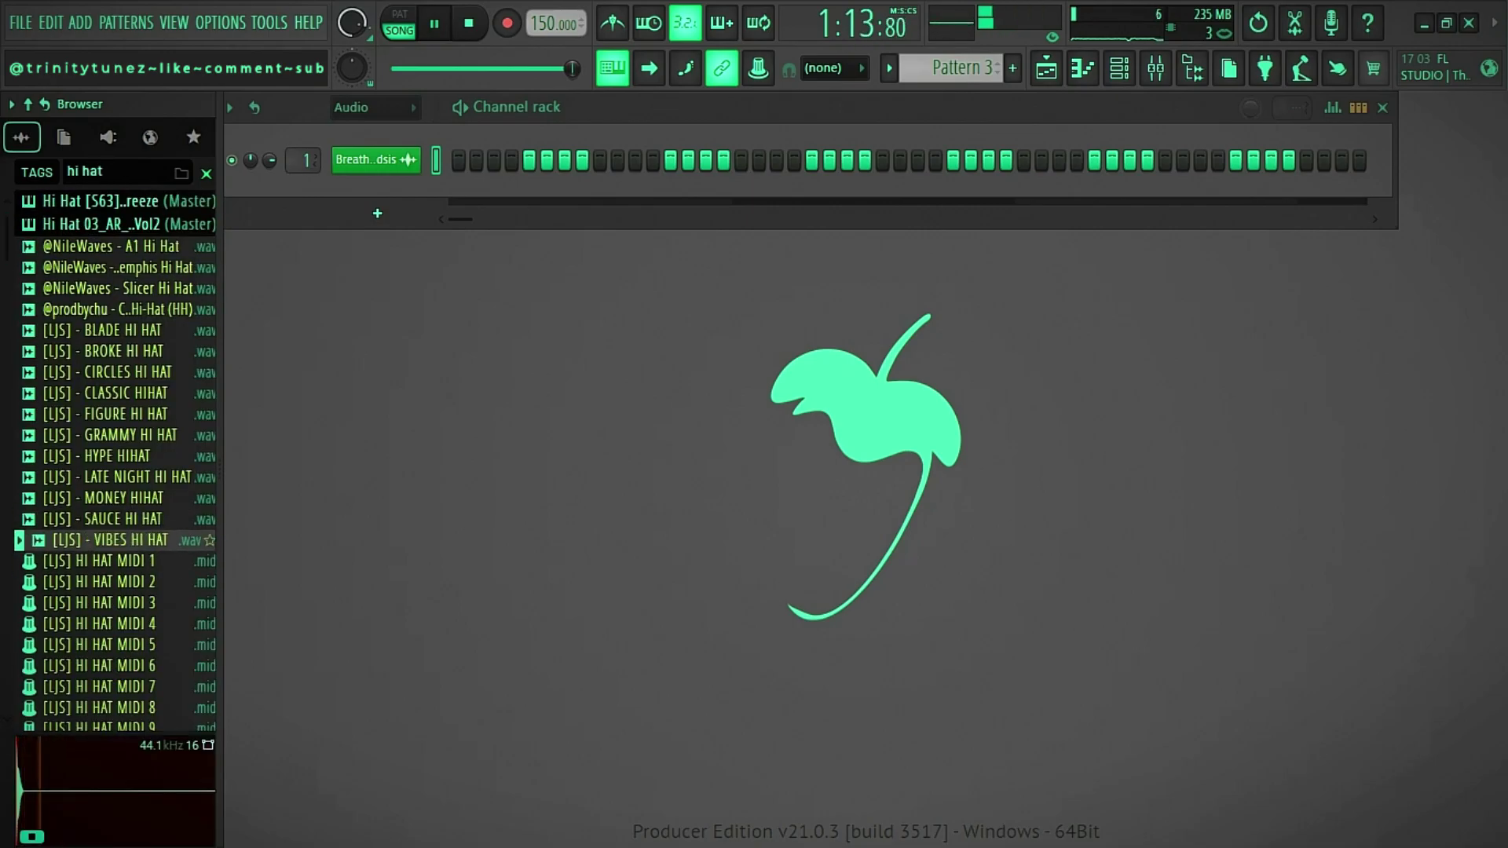
left_click(118, 582)
left_click(104, 540)
right_click(103, 540)
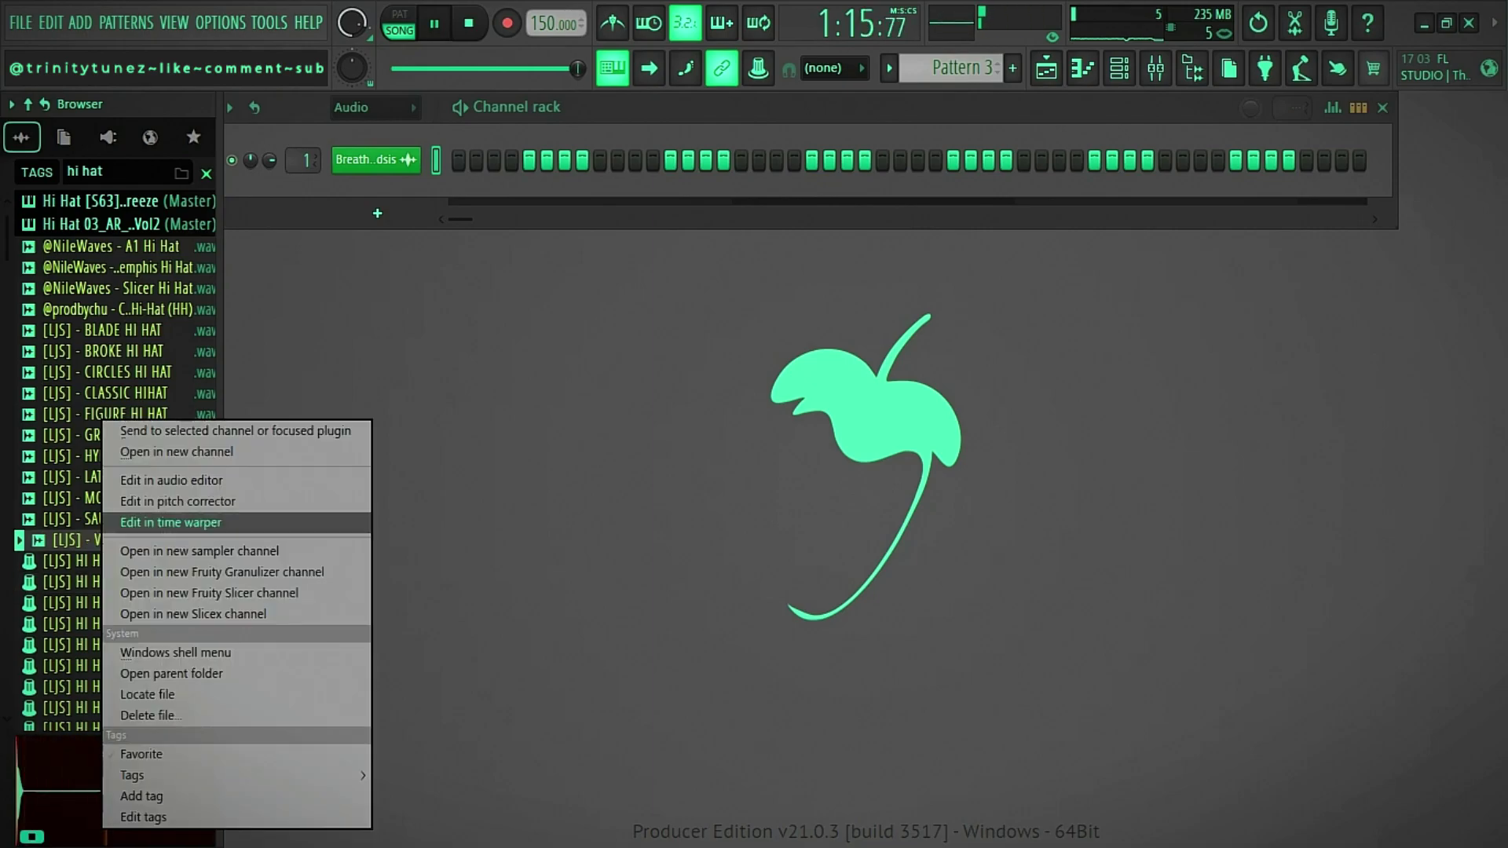
left_click(177, 452)
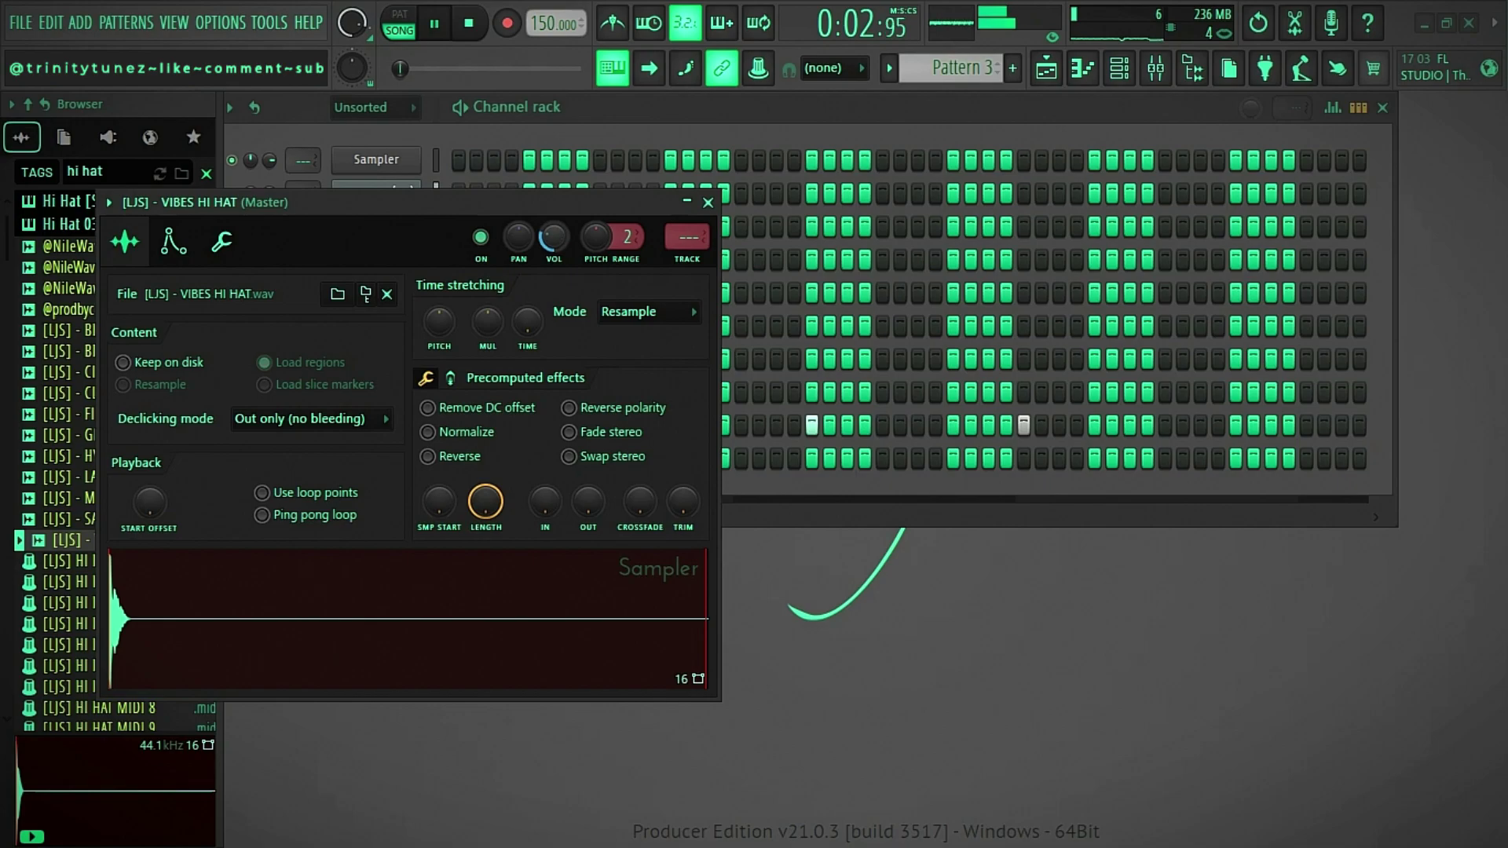
left_click(708, 202)
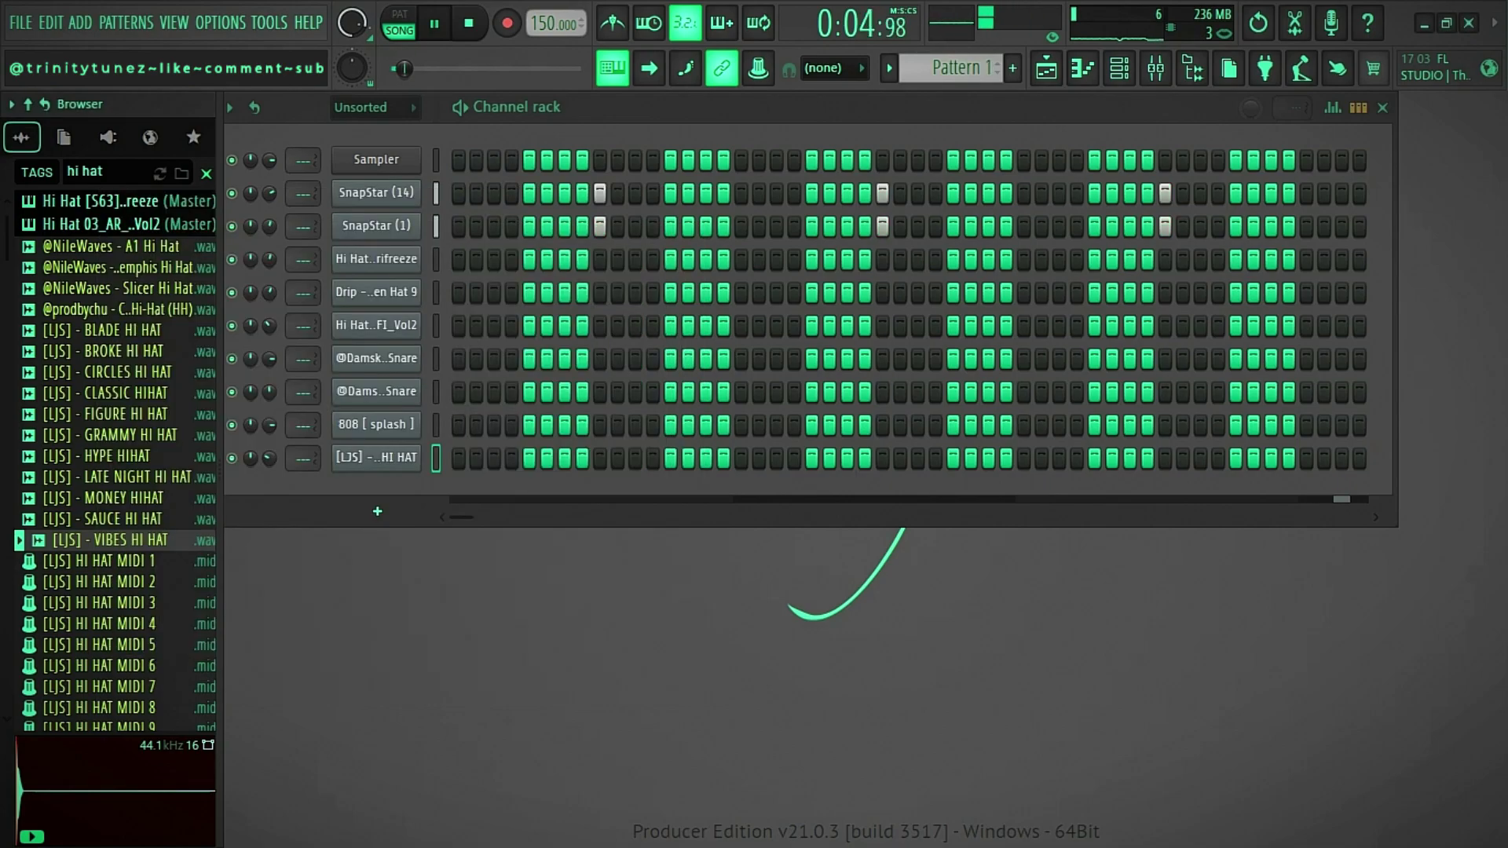
In Pattern 2's piano roll for VIBES HI HAT, place bar 1 C#5 notes at the start, beat 2 and beat 2.25.
right_click(336, 449)
left_click(463, 456)
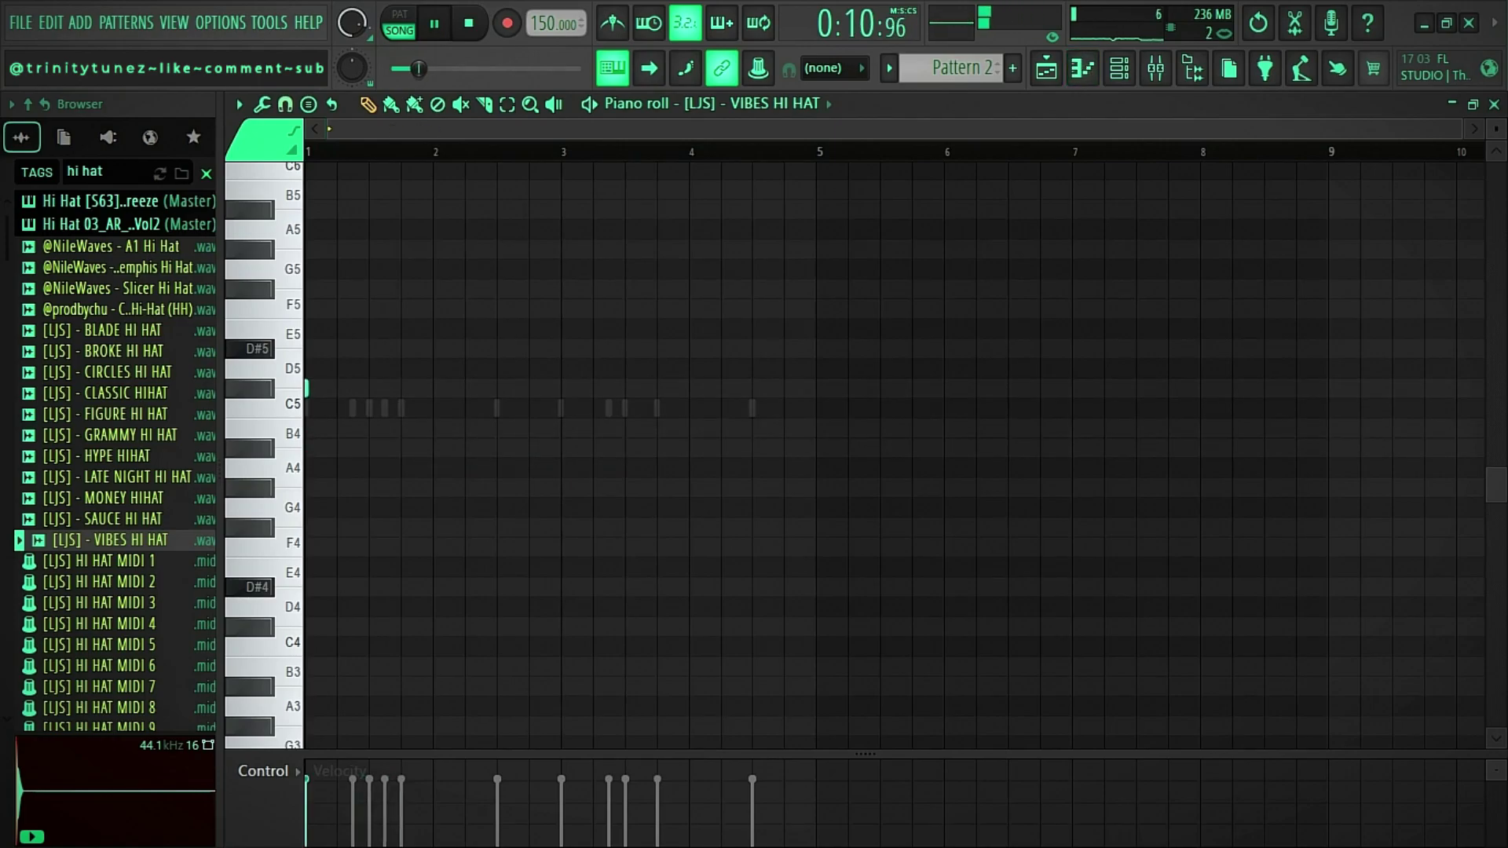
left_click_drag(1461, 129, 596, 129)
key("space")
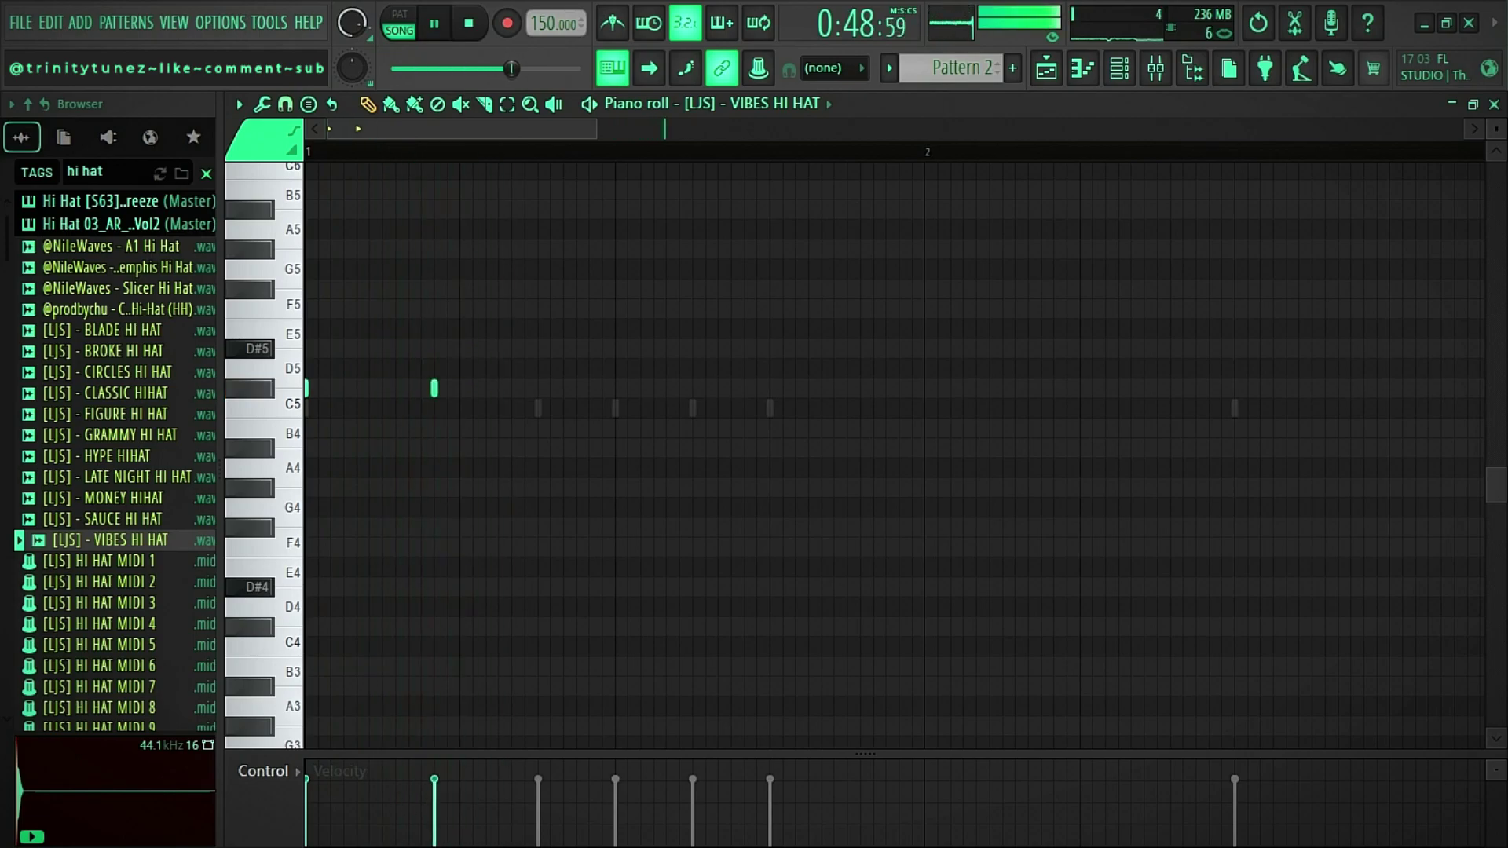
key("space")
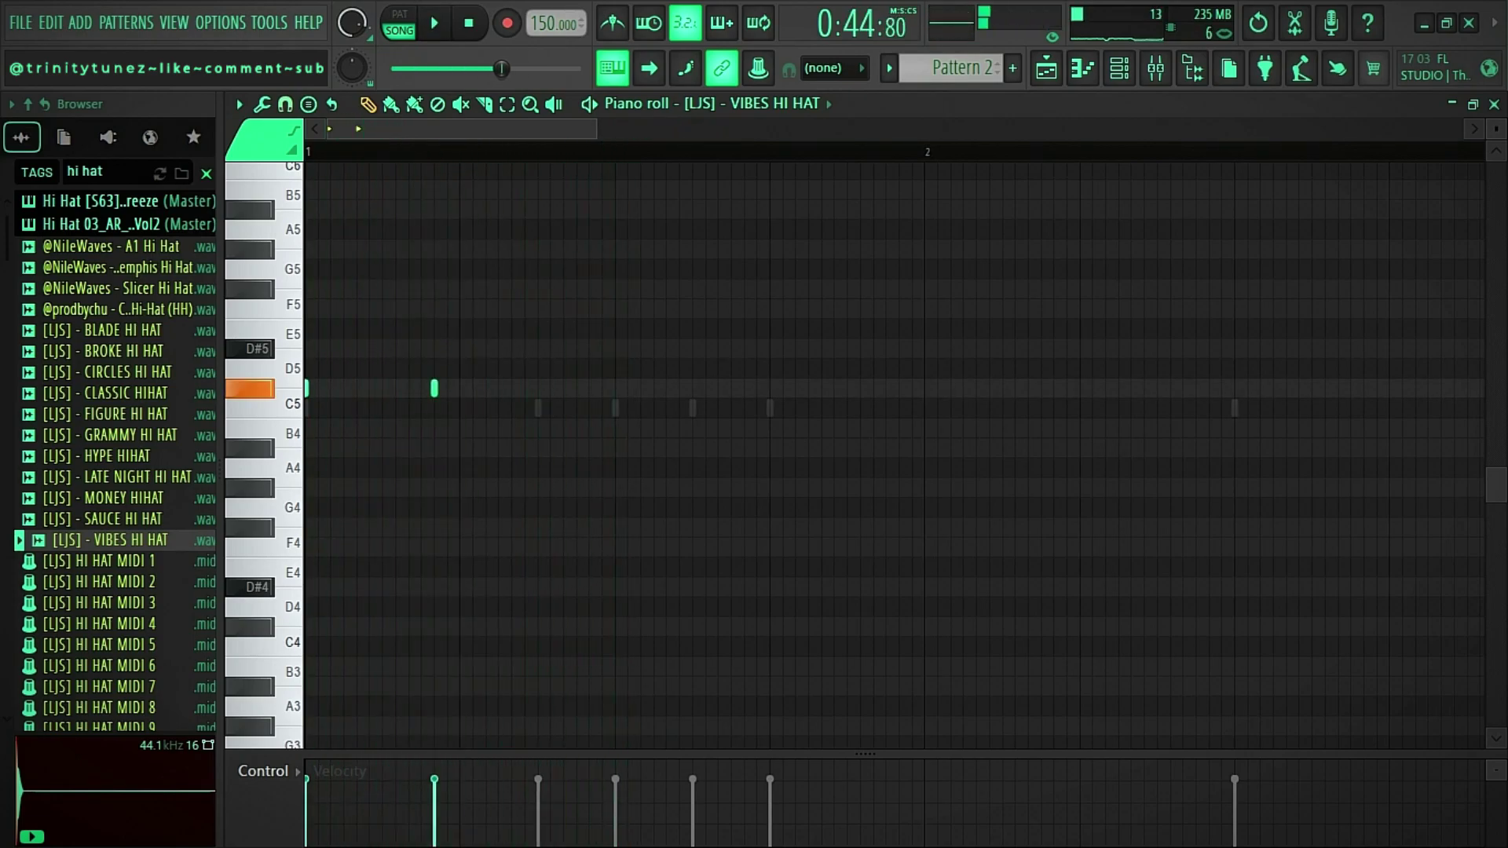
left_click_drag(435, 388, 498, 388)
left_click(498, 388)
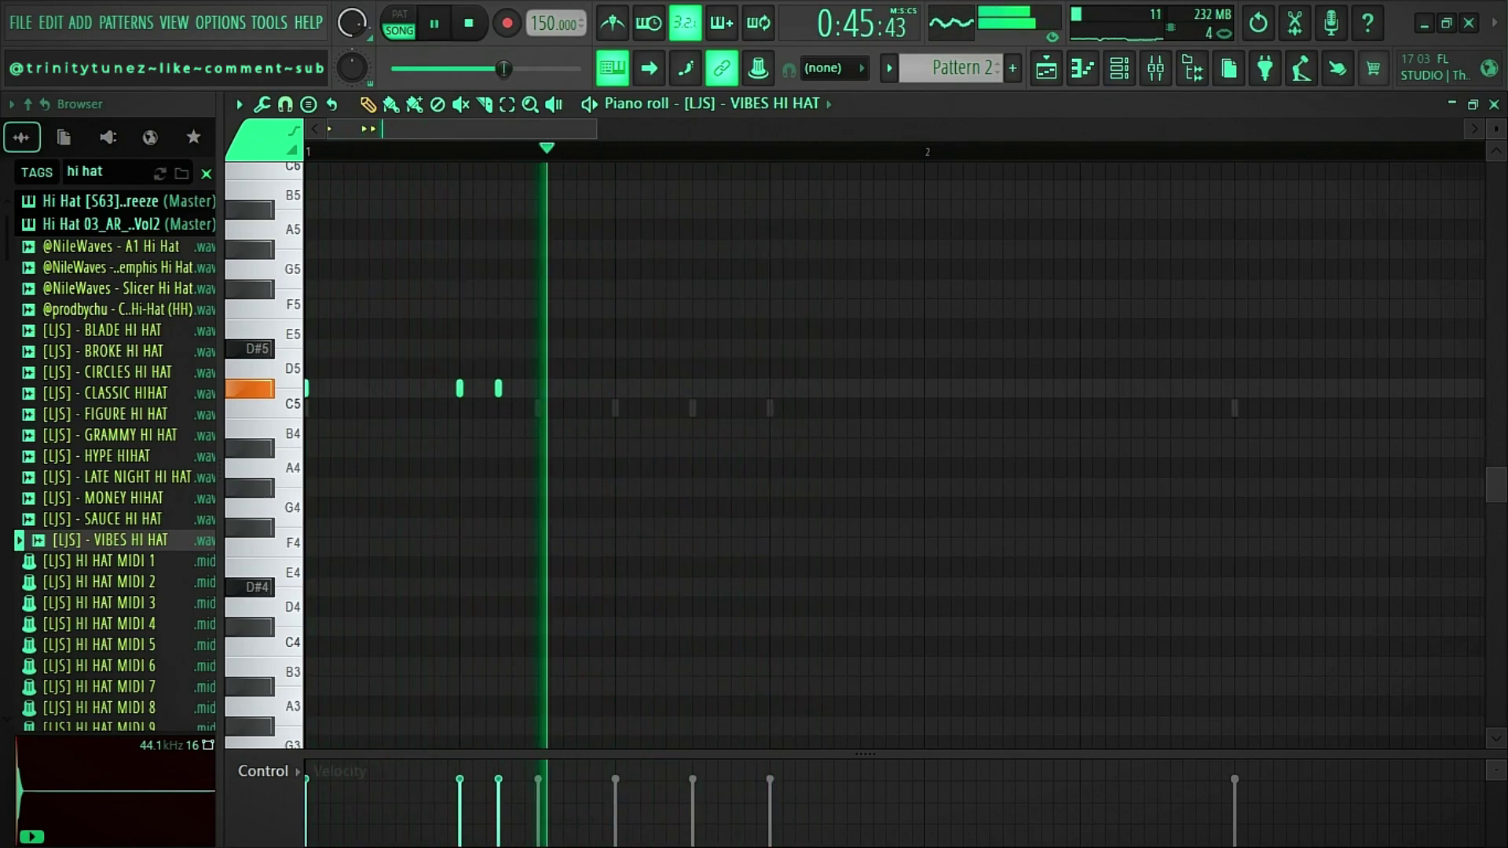
Place two C#5 hi-hat notes in bar 2, at beats 1.5 and 2.
left_click(1015, 388)
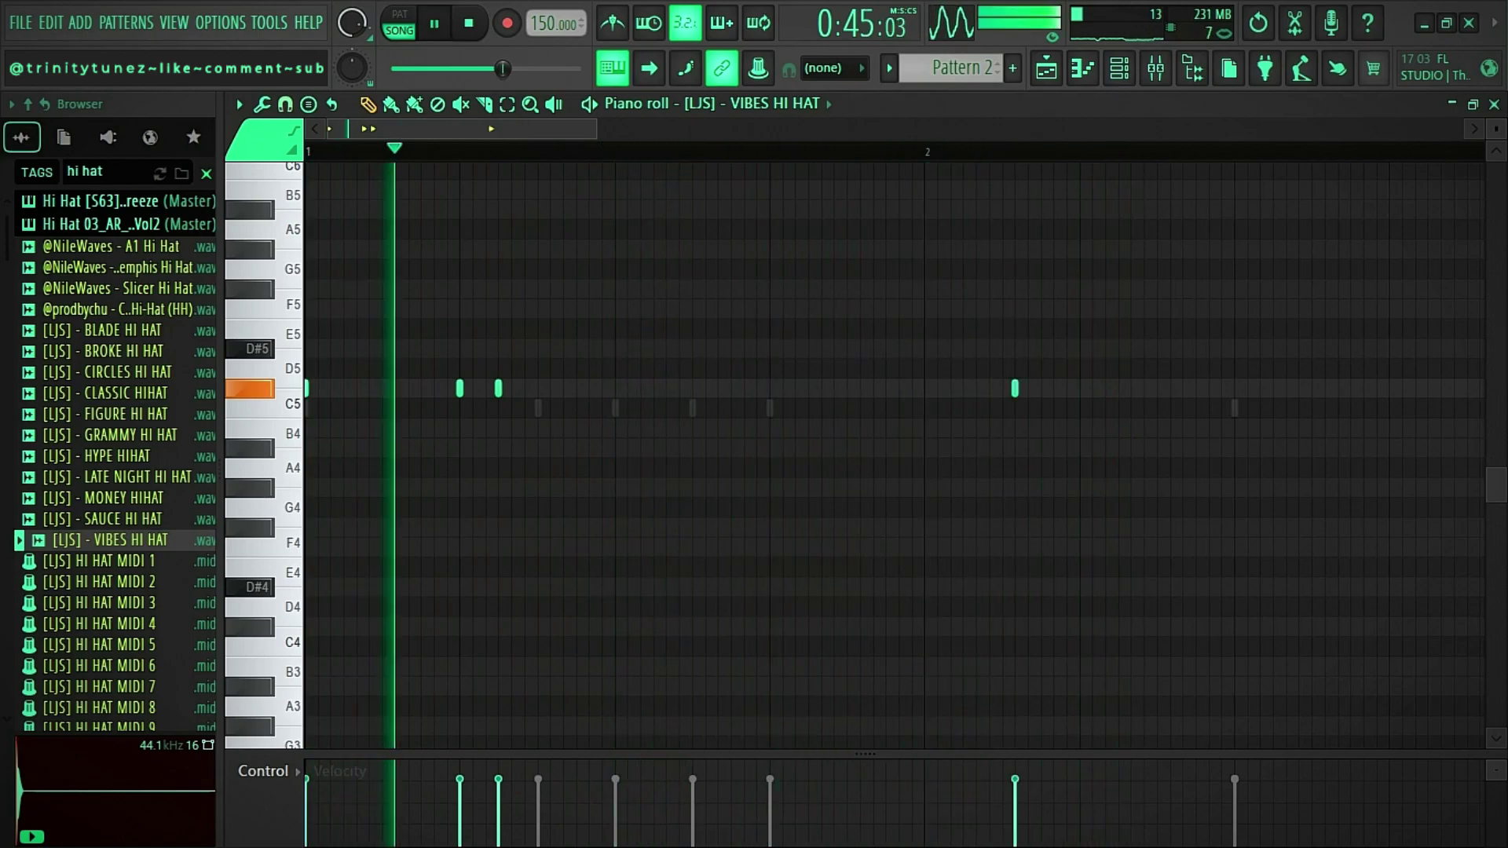
left_click(1080, 388)
key("space")
key("space")
left_click(1003, 388)
right_click(1014, 388)
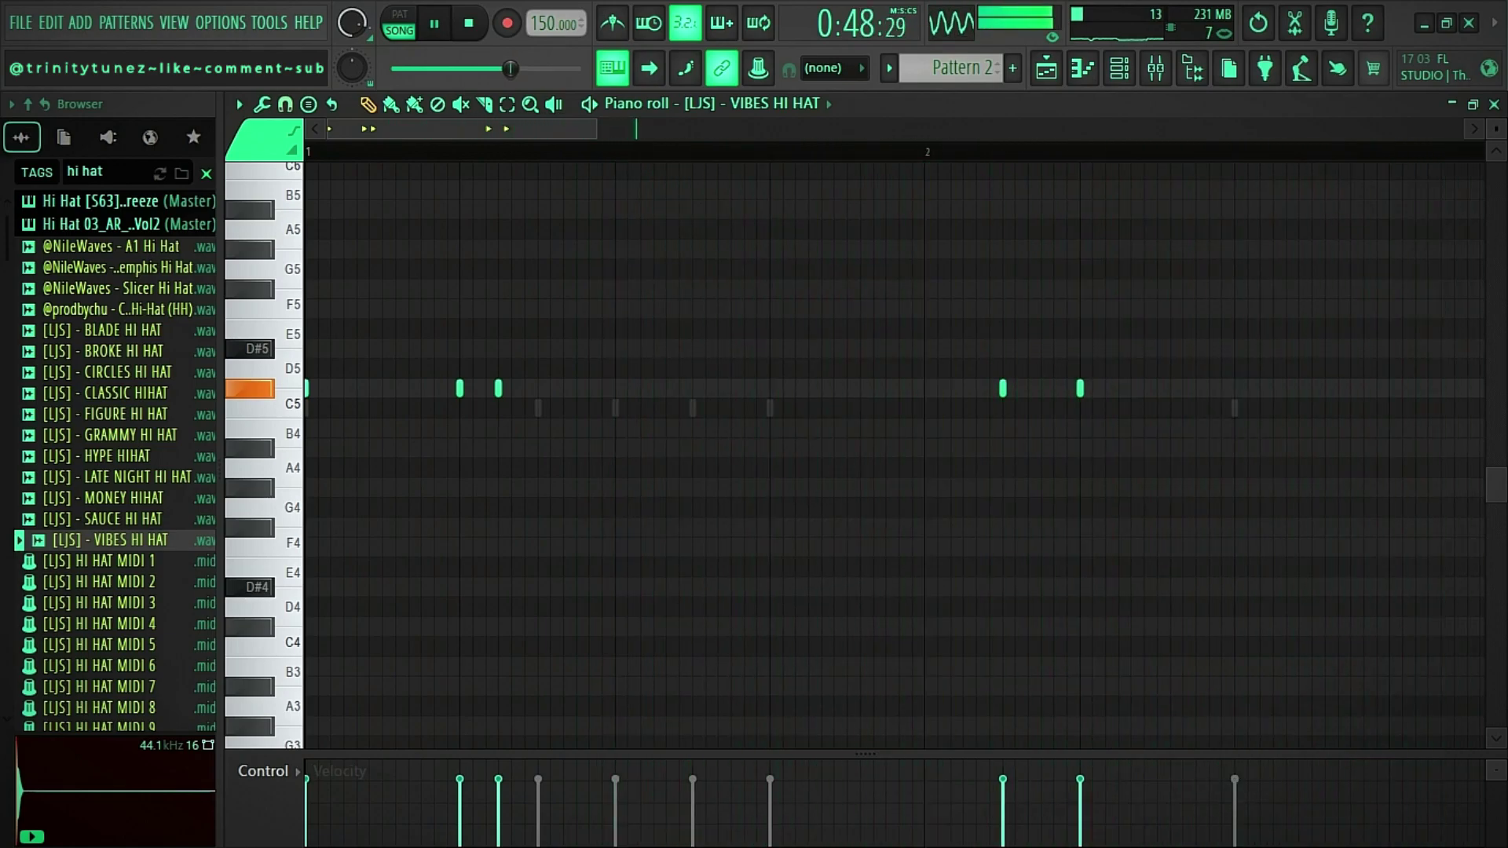
Duplicate all the hi-hat notes of bars 1 and 2 into bars 3 and 4.
scroll(1003, 388, "down", 4)
key("space")
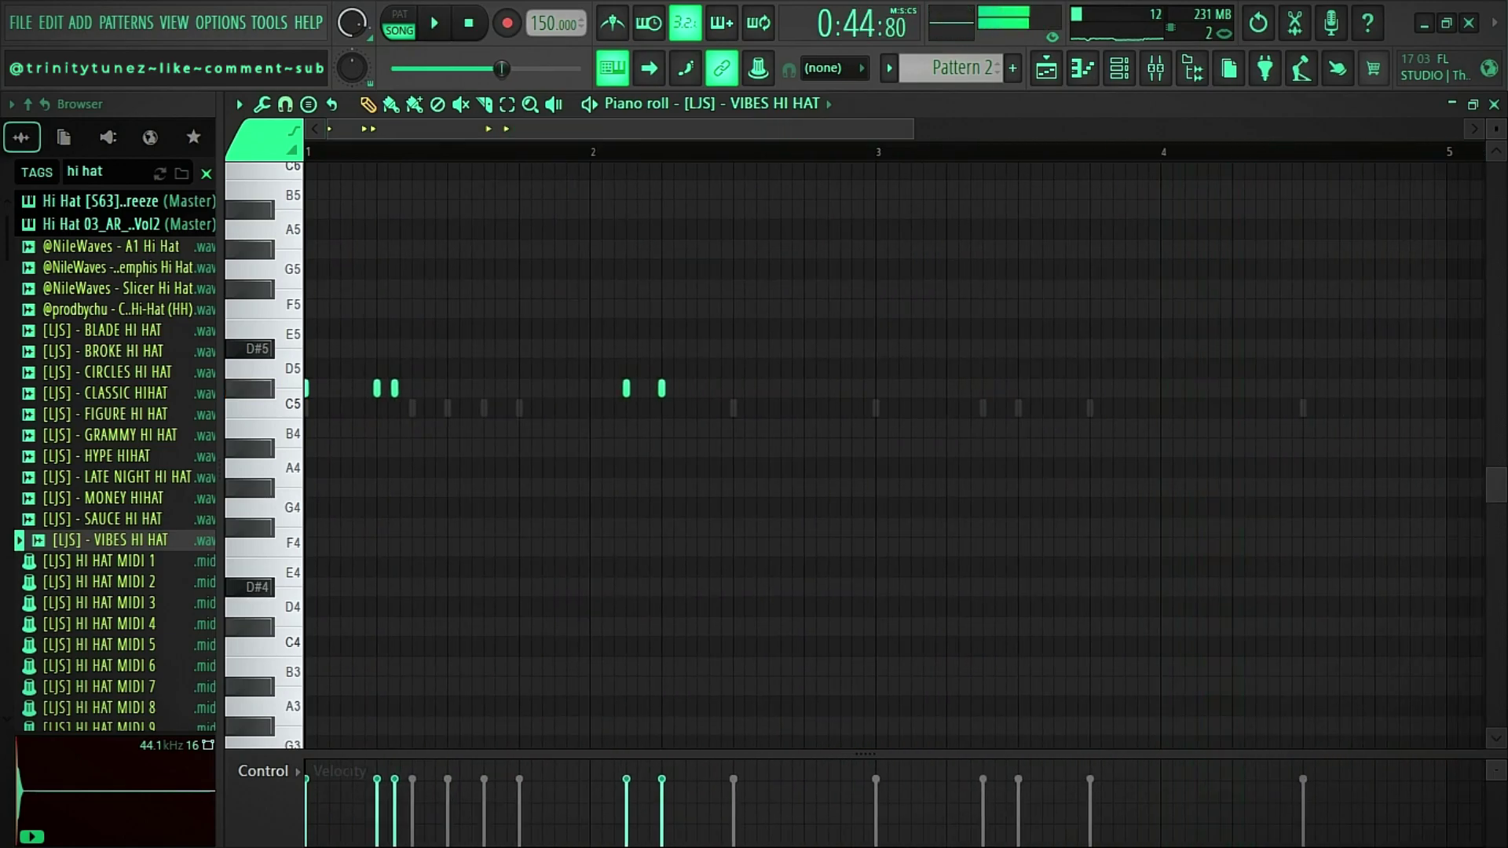
key("space")
key("ctrl+a")
key("ctrl+b")
key("ctrl+d")
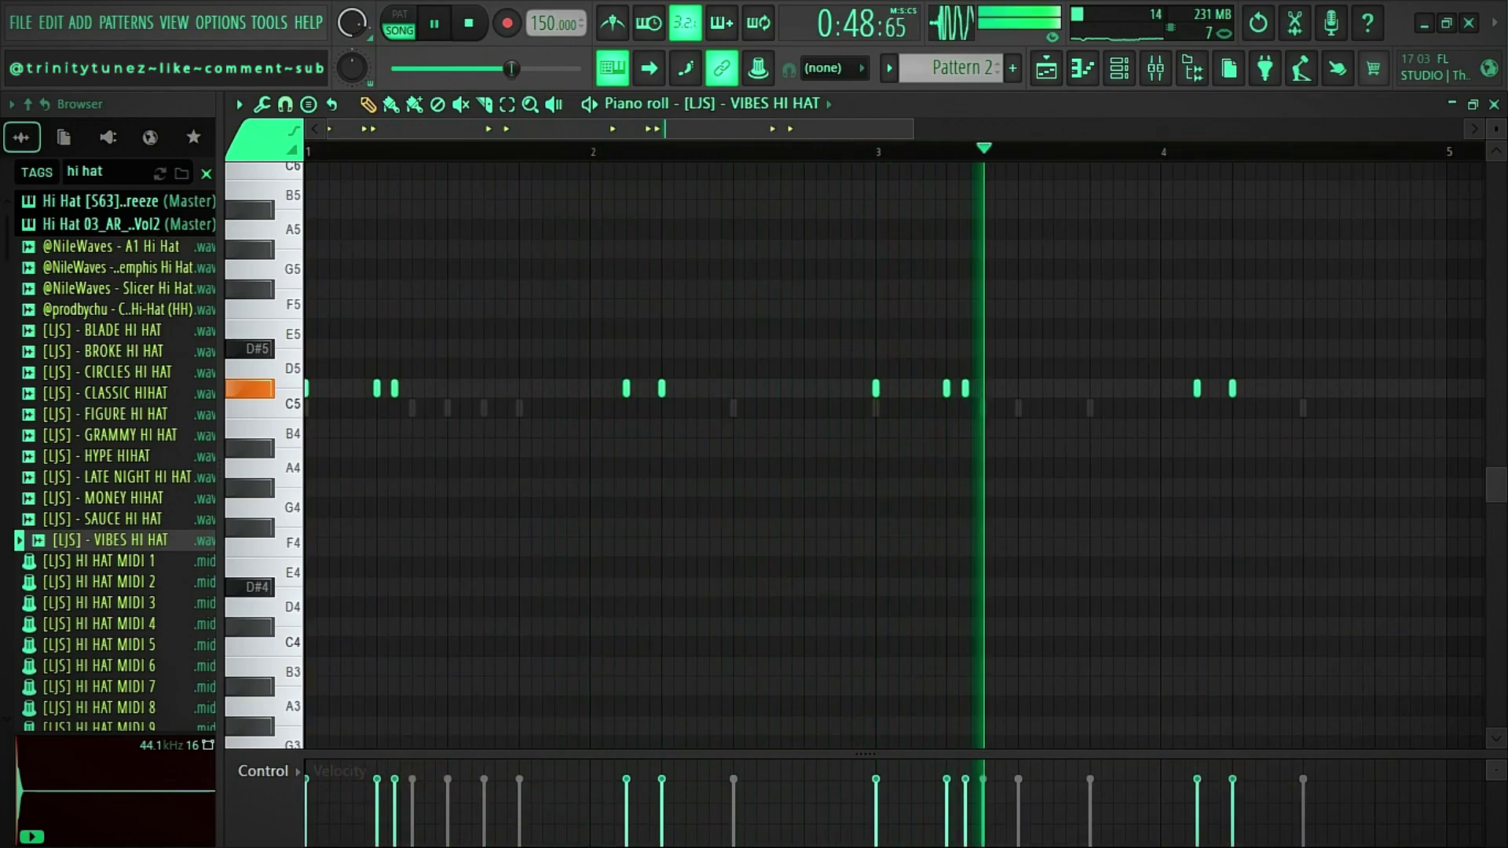
Add C#5 hi-hat notes at beat 4.5 of bar 3 and at beats 4 and 4.5 of bar 4.
left_click(1113, 388)
left_click_drag(1113, 388, 1125, 388)
key("space")
key("space")
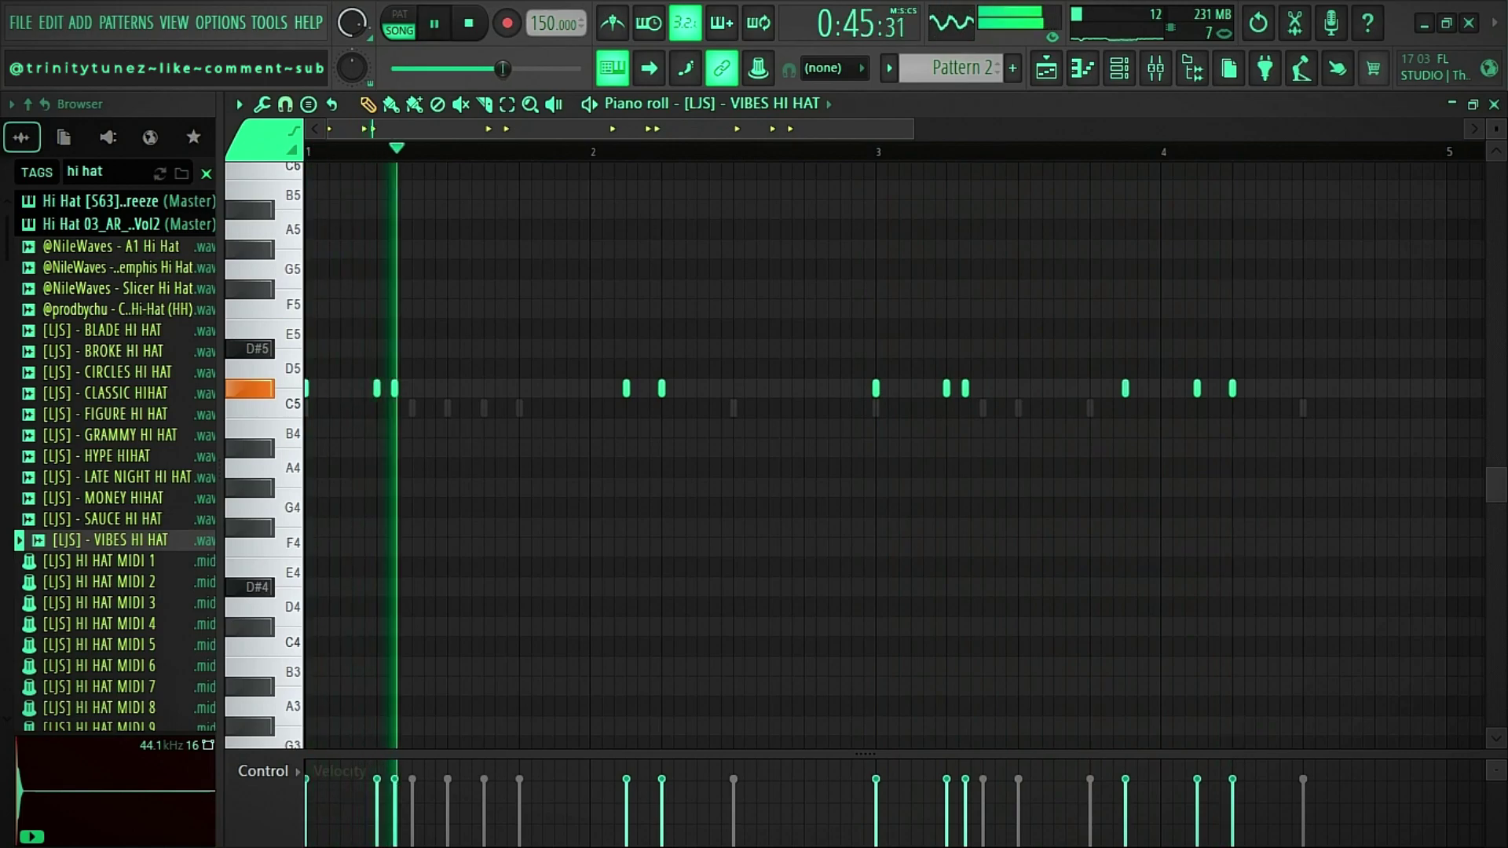
left_click(1399, 388)
left_click_drag(1398, 388, 1409, 388)
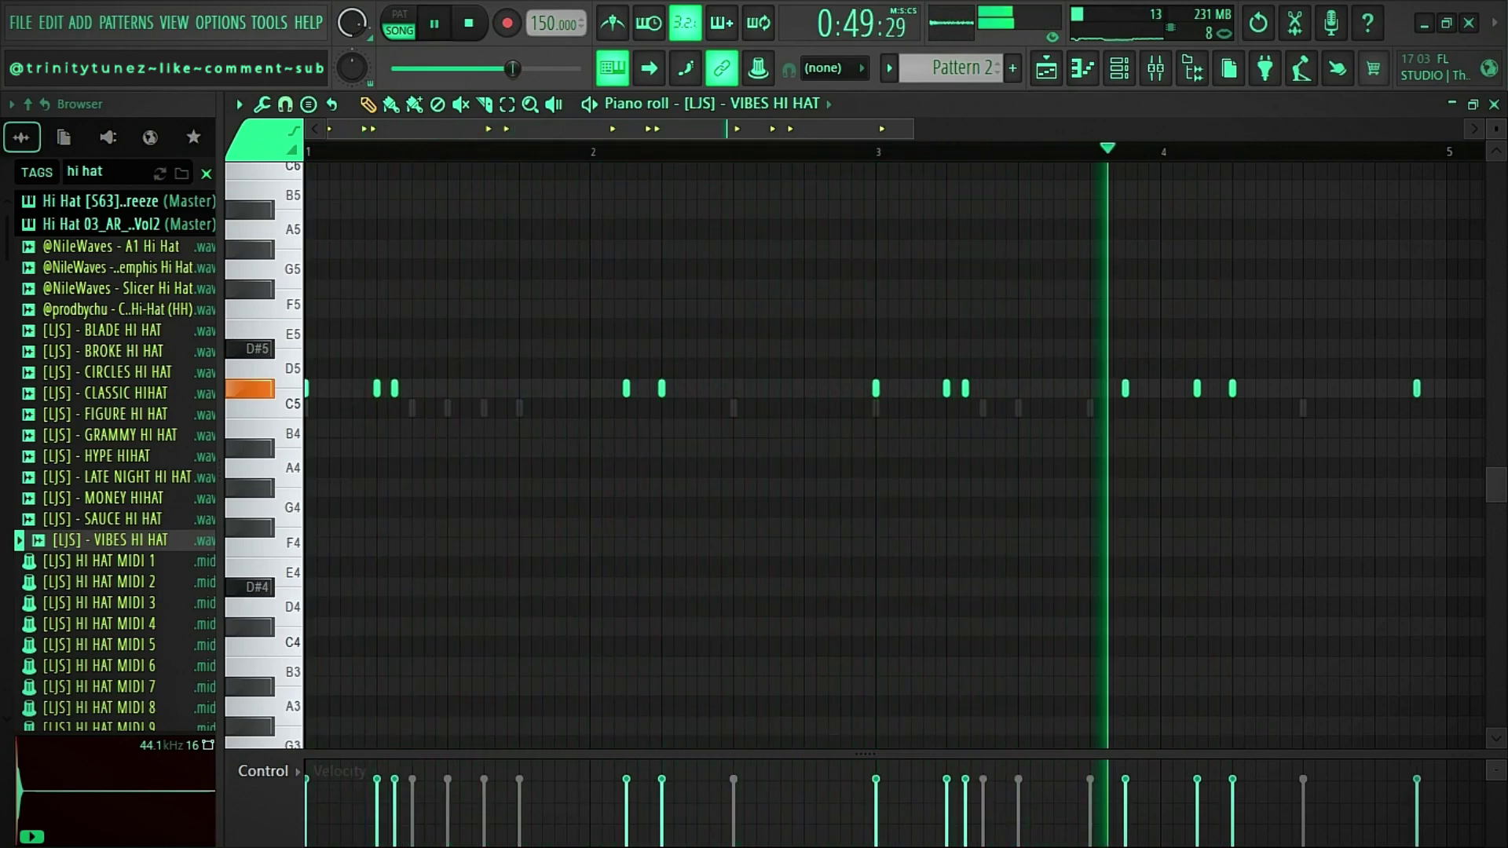
left_click(1374, 388)
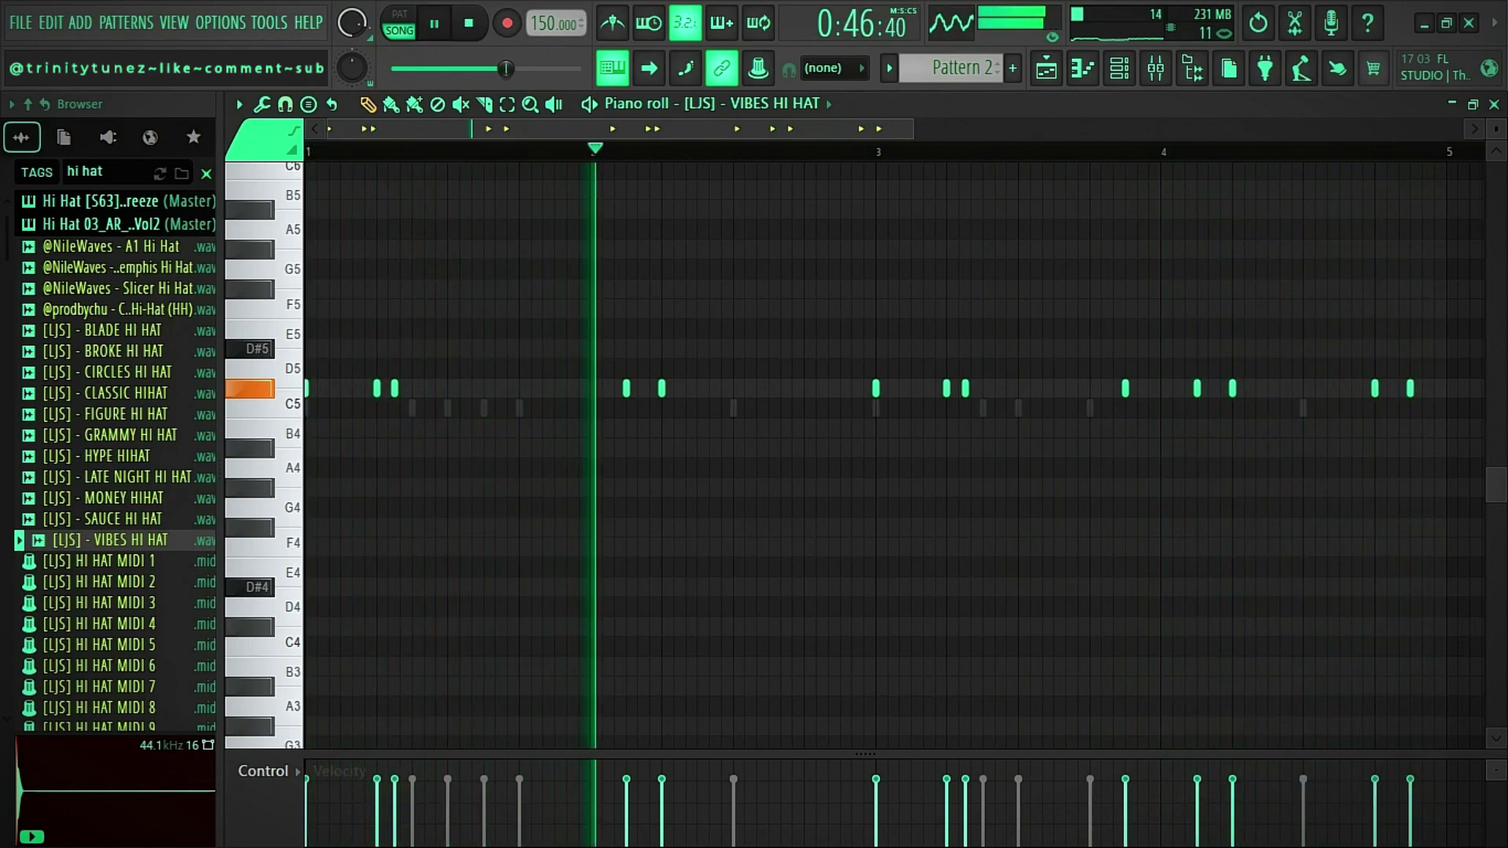
Randomize the hi-hat notes' pan and velocity levels with a new seed, and close the piano roll.
key("alt+r")
left_click_drag(676, 529, 676, 501)
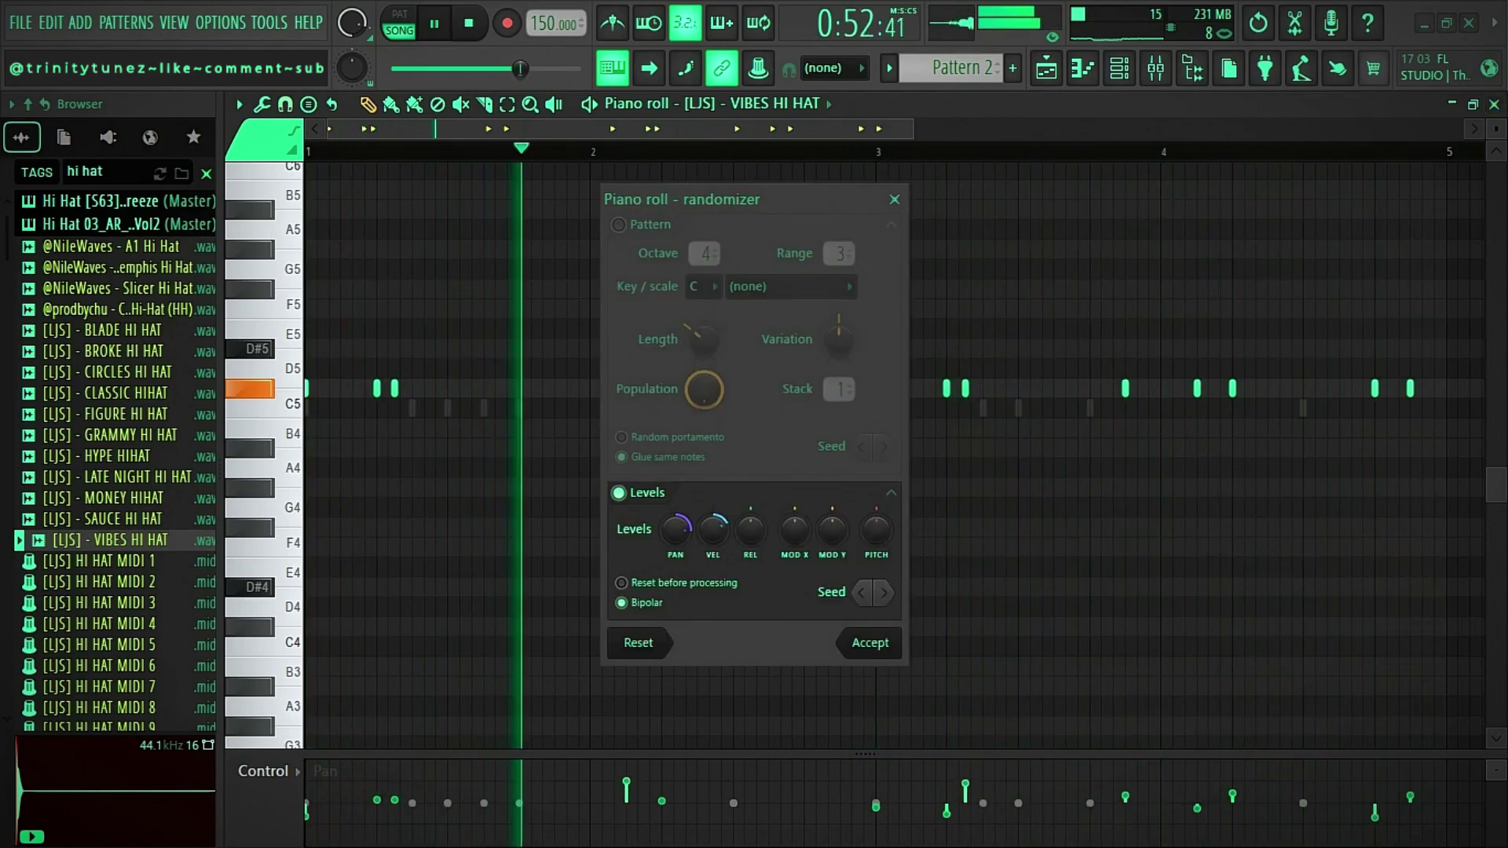
left_click(885, 593)
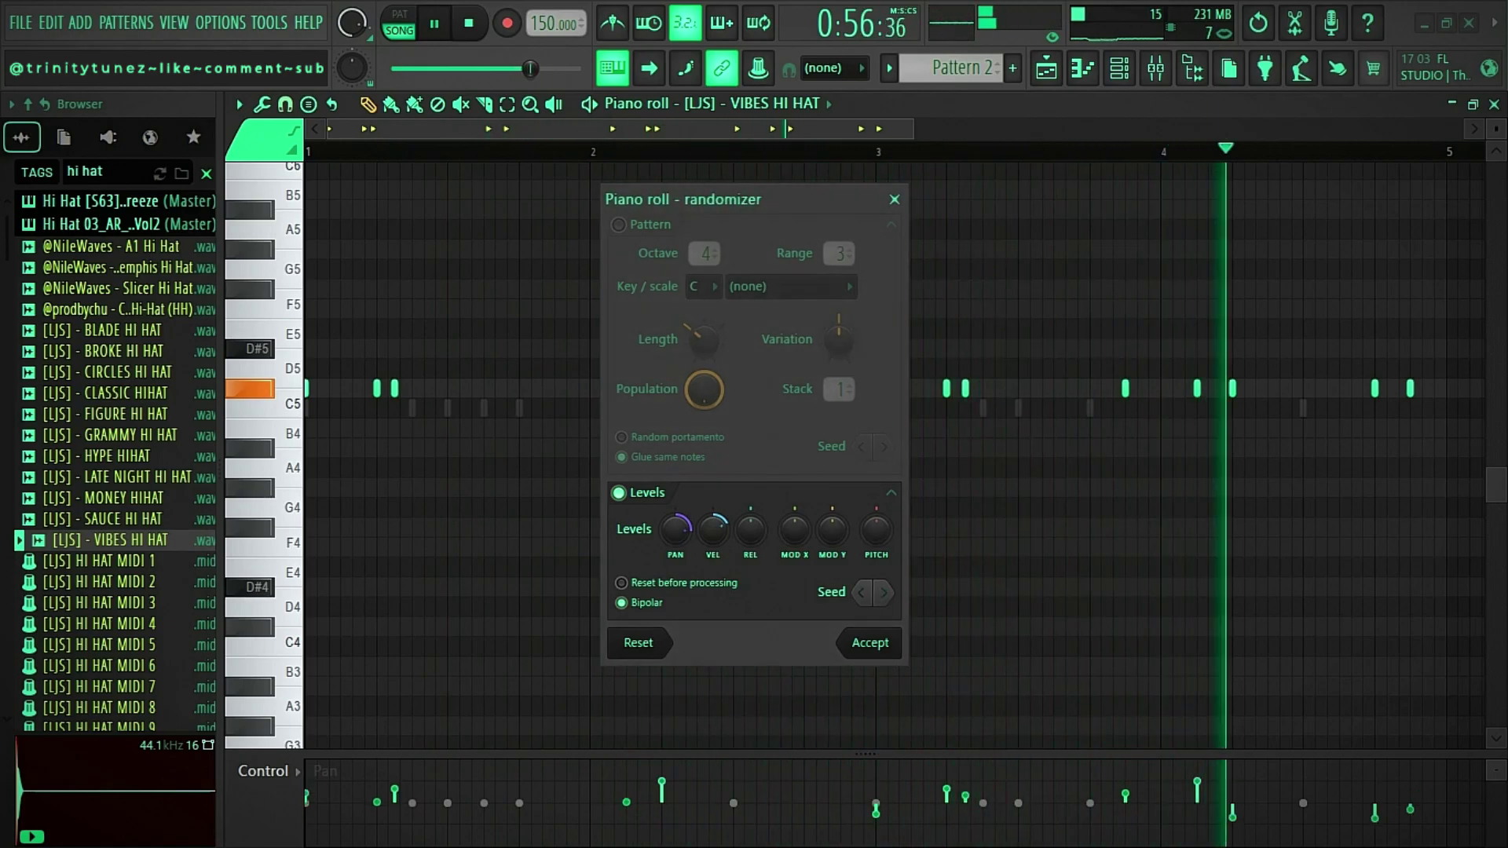
left_click(869, 643)
key("F7")
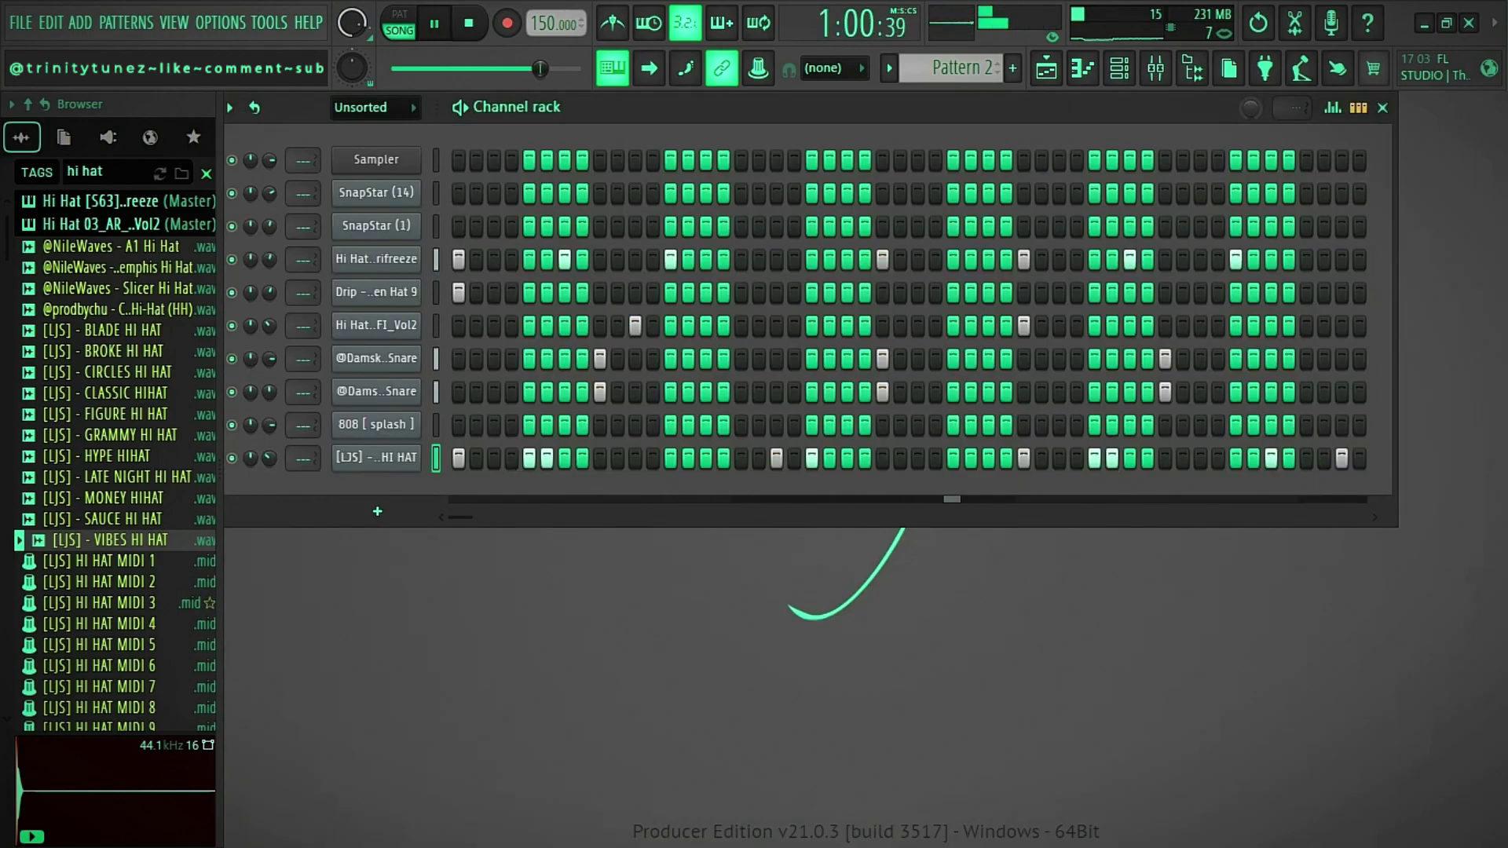
Audition further hi-hat samples and open the middle ATS - Kirk [hi-hat] sample in a new channel.
scroll(117, 603, "down", 10)
left_click(110, 624)
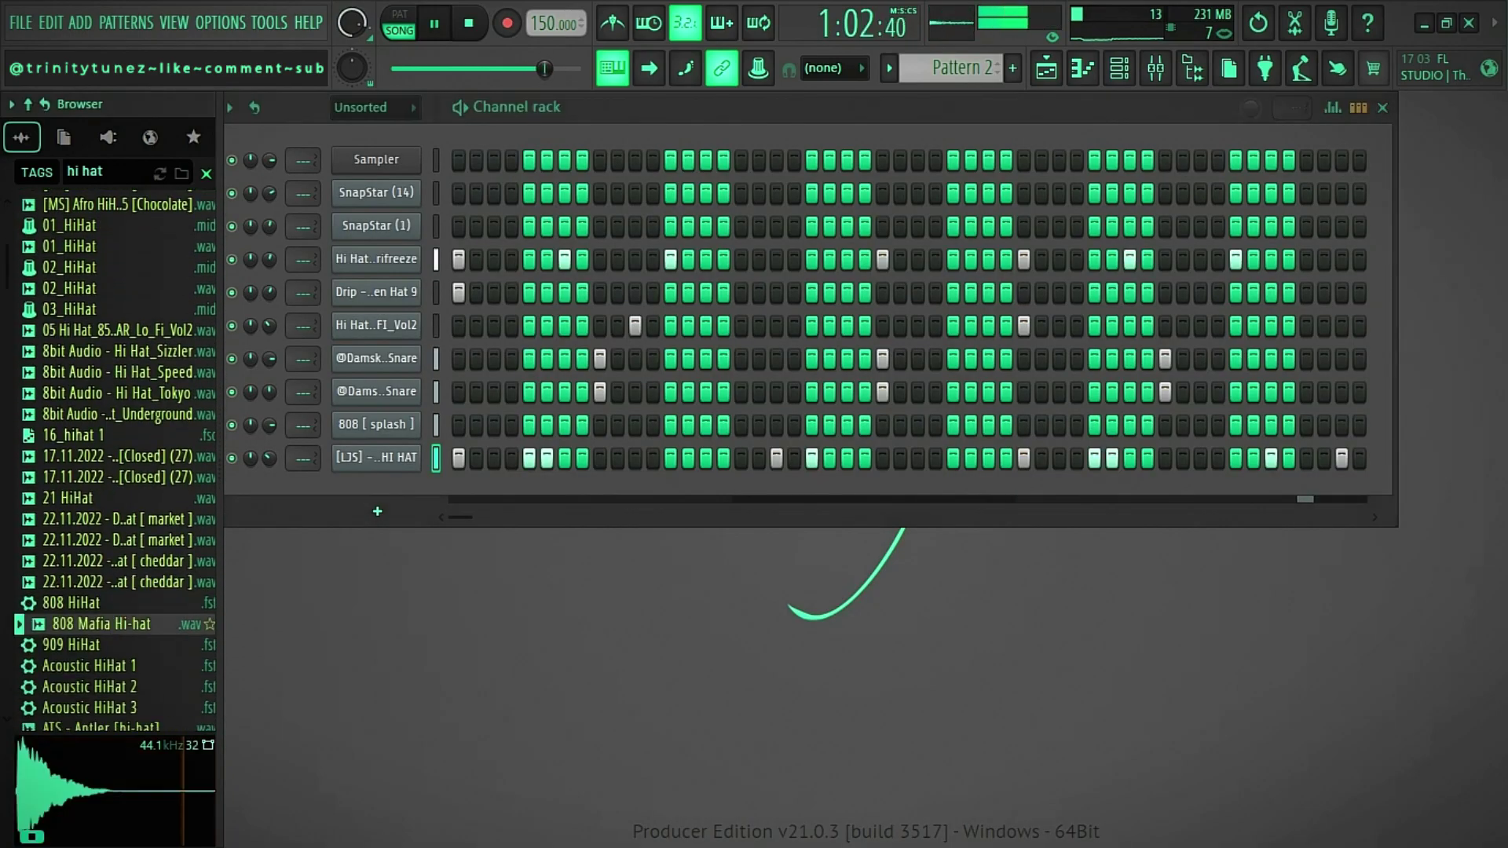
scroll(110, 498, "down", 6)
left_click(102, 435)
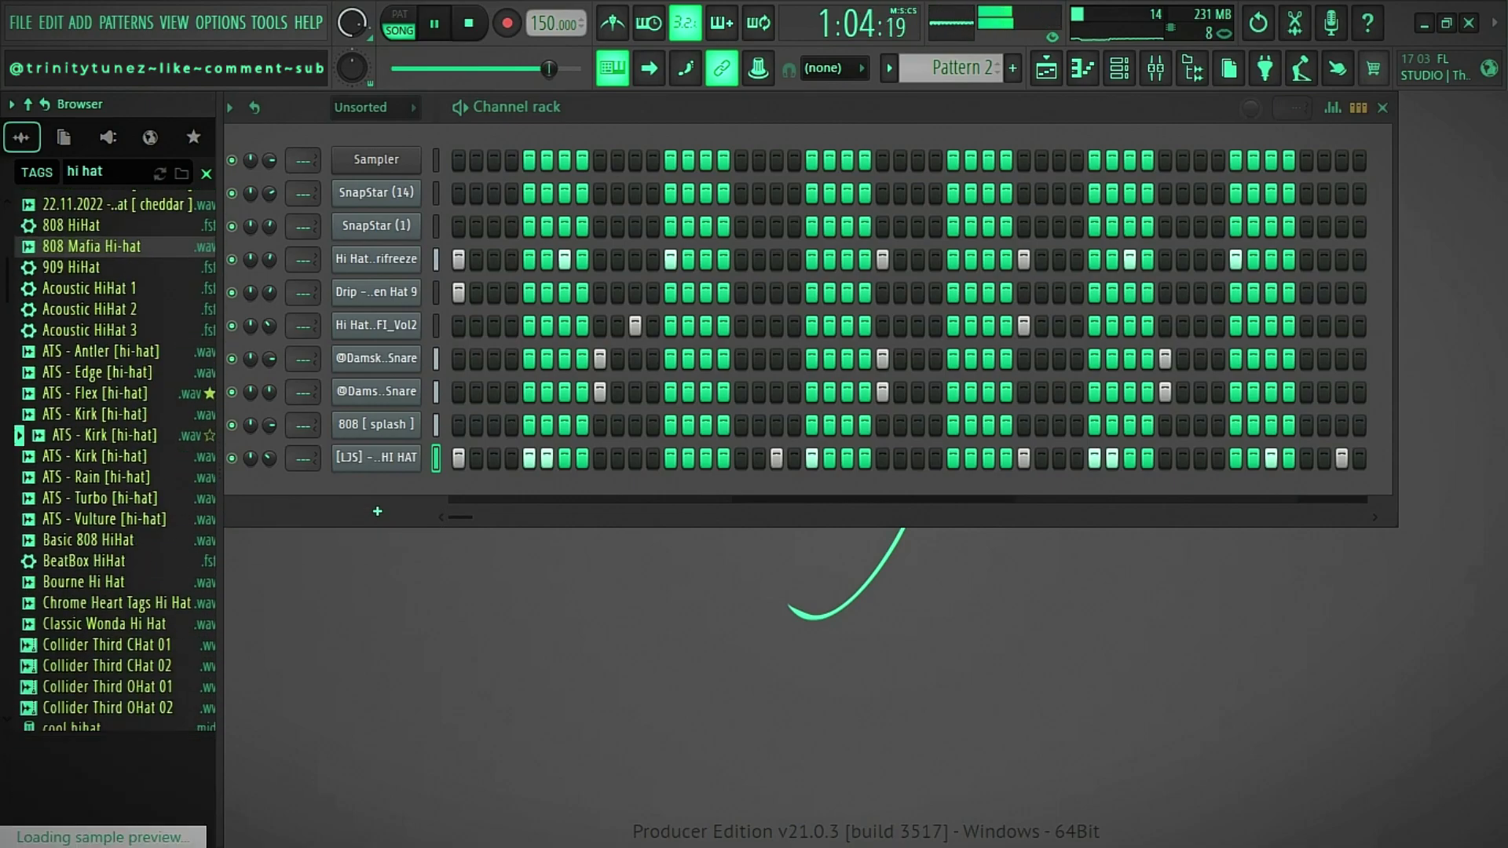
left_click(102, 477)
left_click(102, 435)
right_click(102, 435)
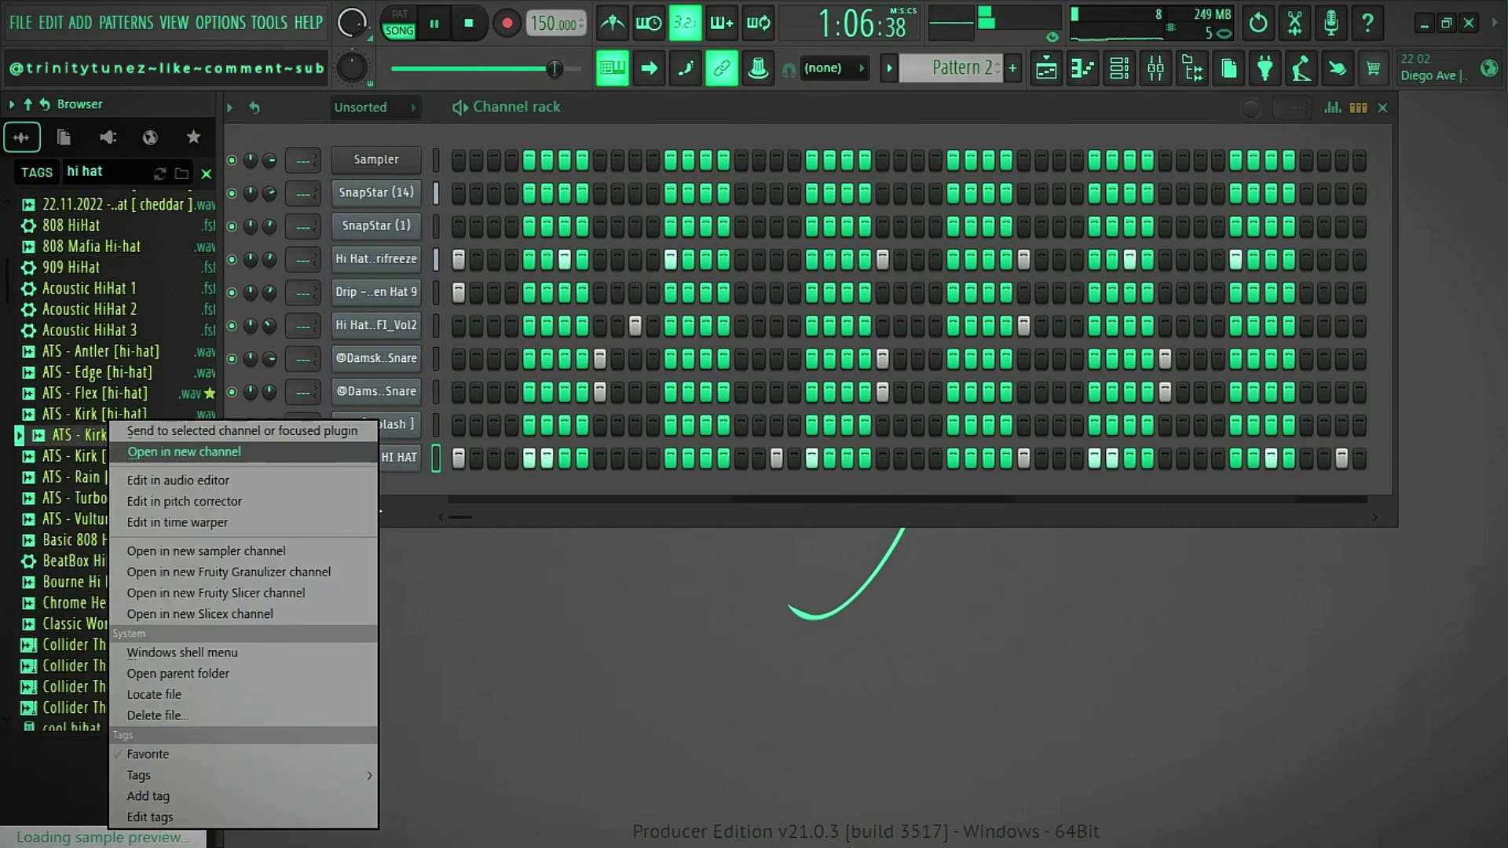
left_click(158, 451)
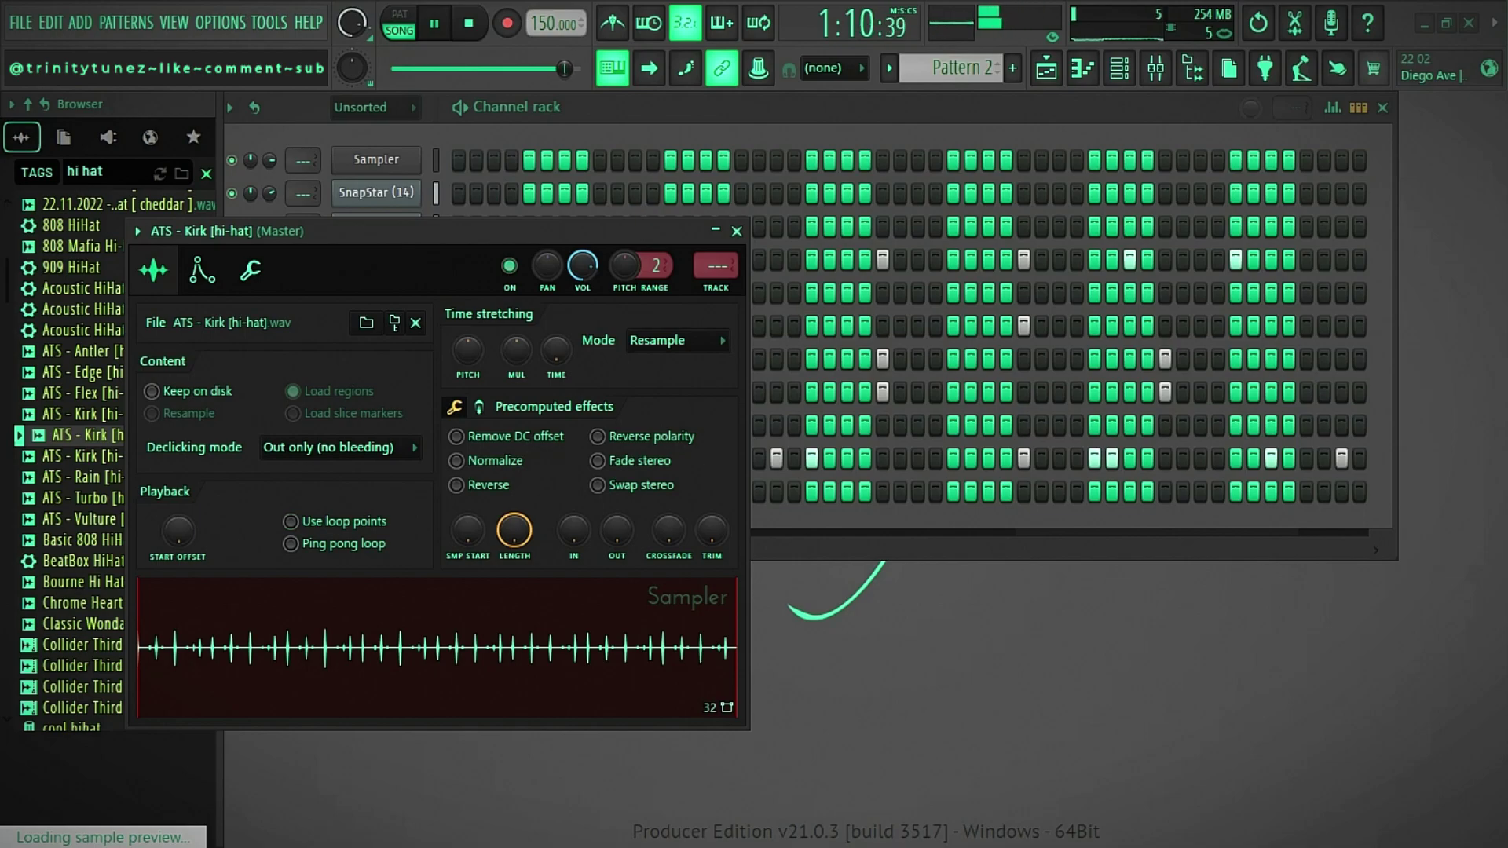
Replace the new channel's sample with the first ATS - Kirk [hi-hat] in the results and close its settings window.
left_click(70, 414)
right_click(71, 414)
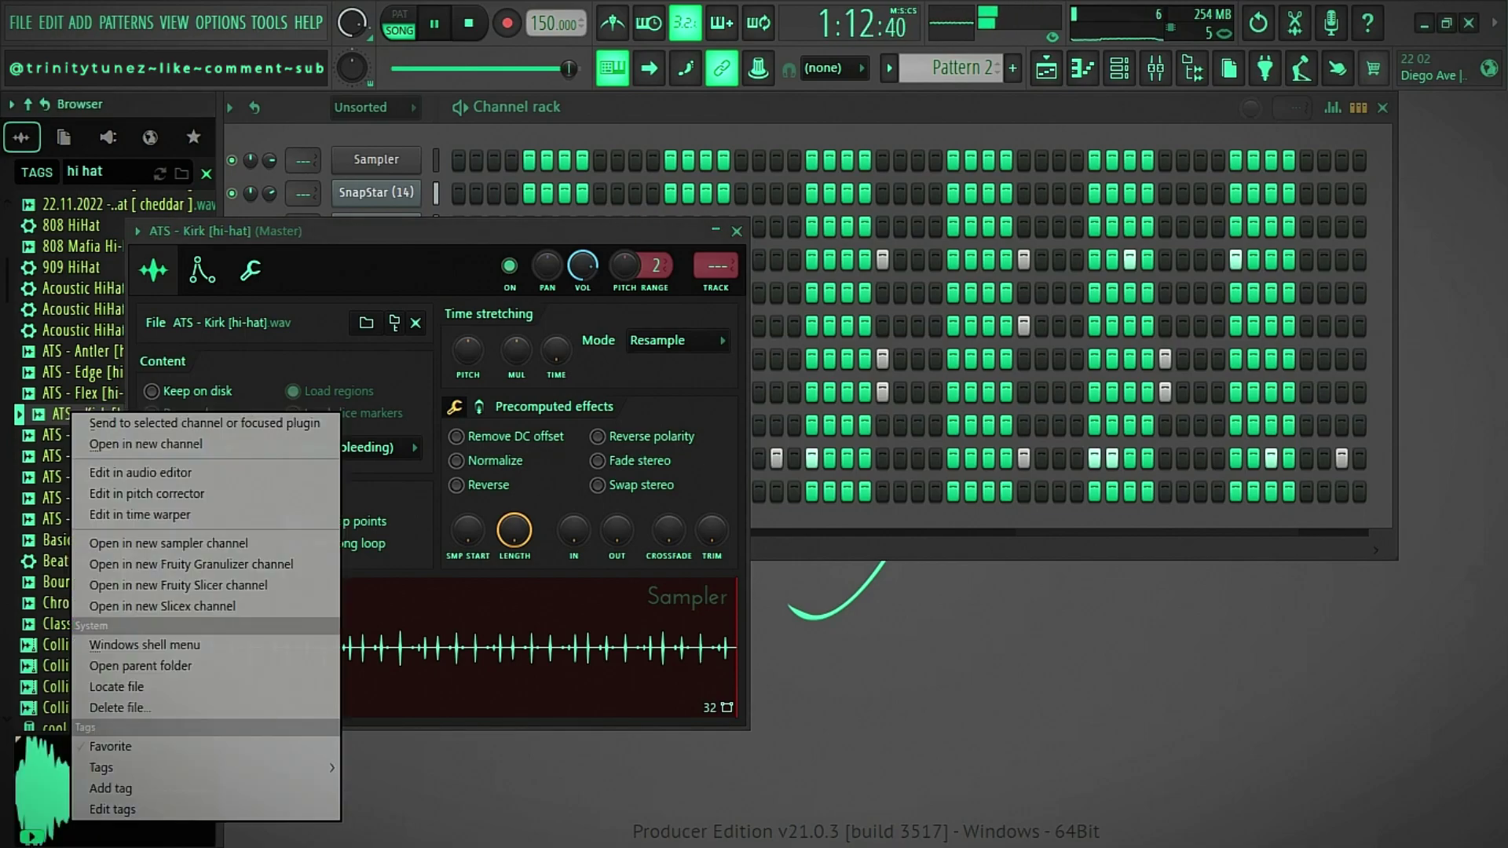
left_click(181, 423)
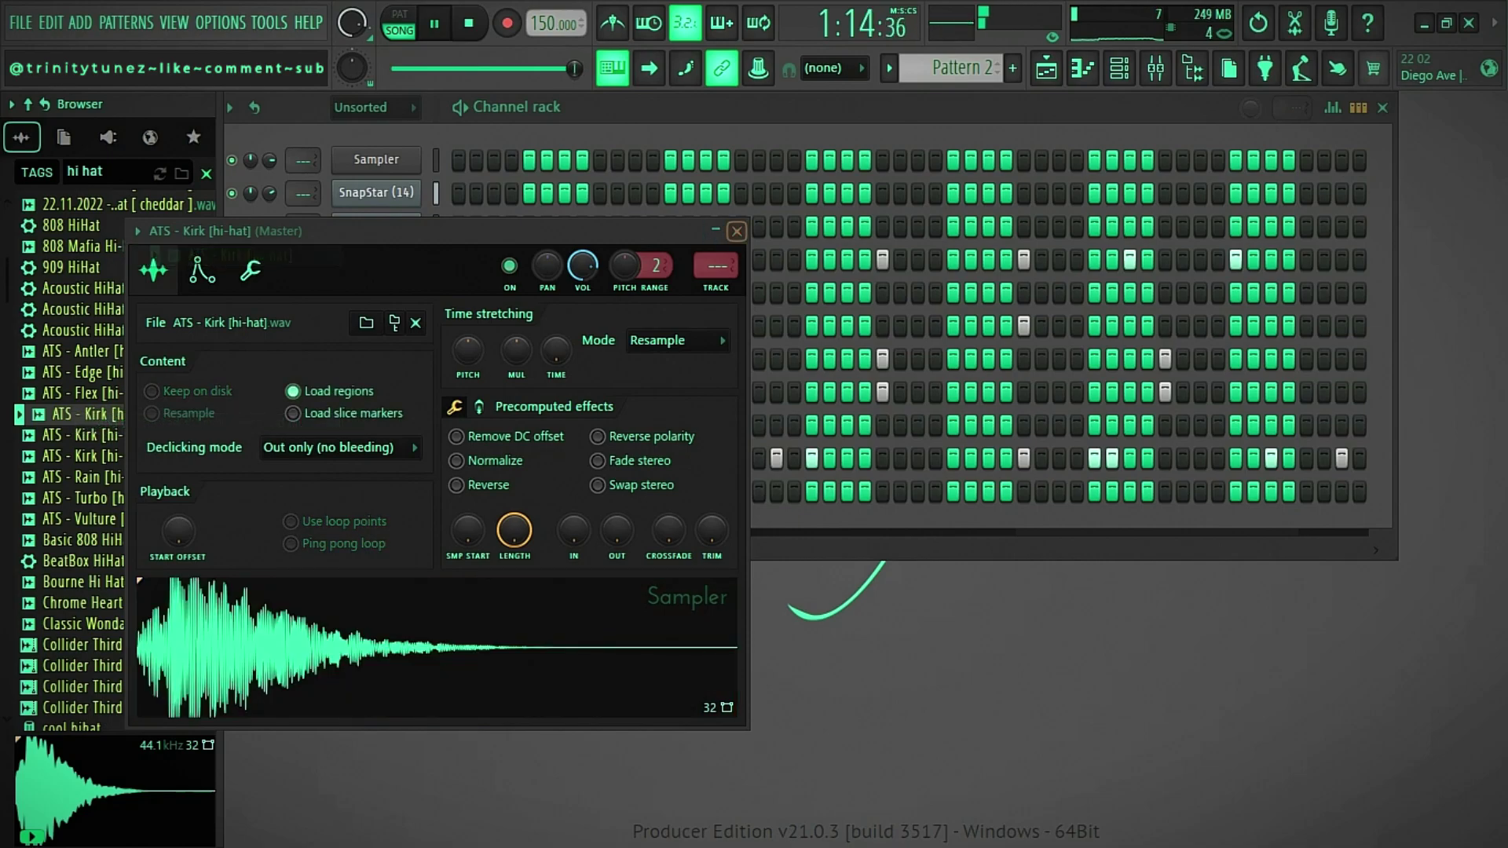
left_click(737, 231)
Copy the VIBES HI HAT channel's notes and paste them into the ATS - Kirk [hi-hat] channel.
right_click(376, 458)
left_click(658, 479)
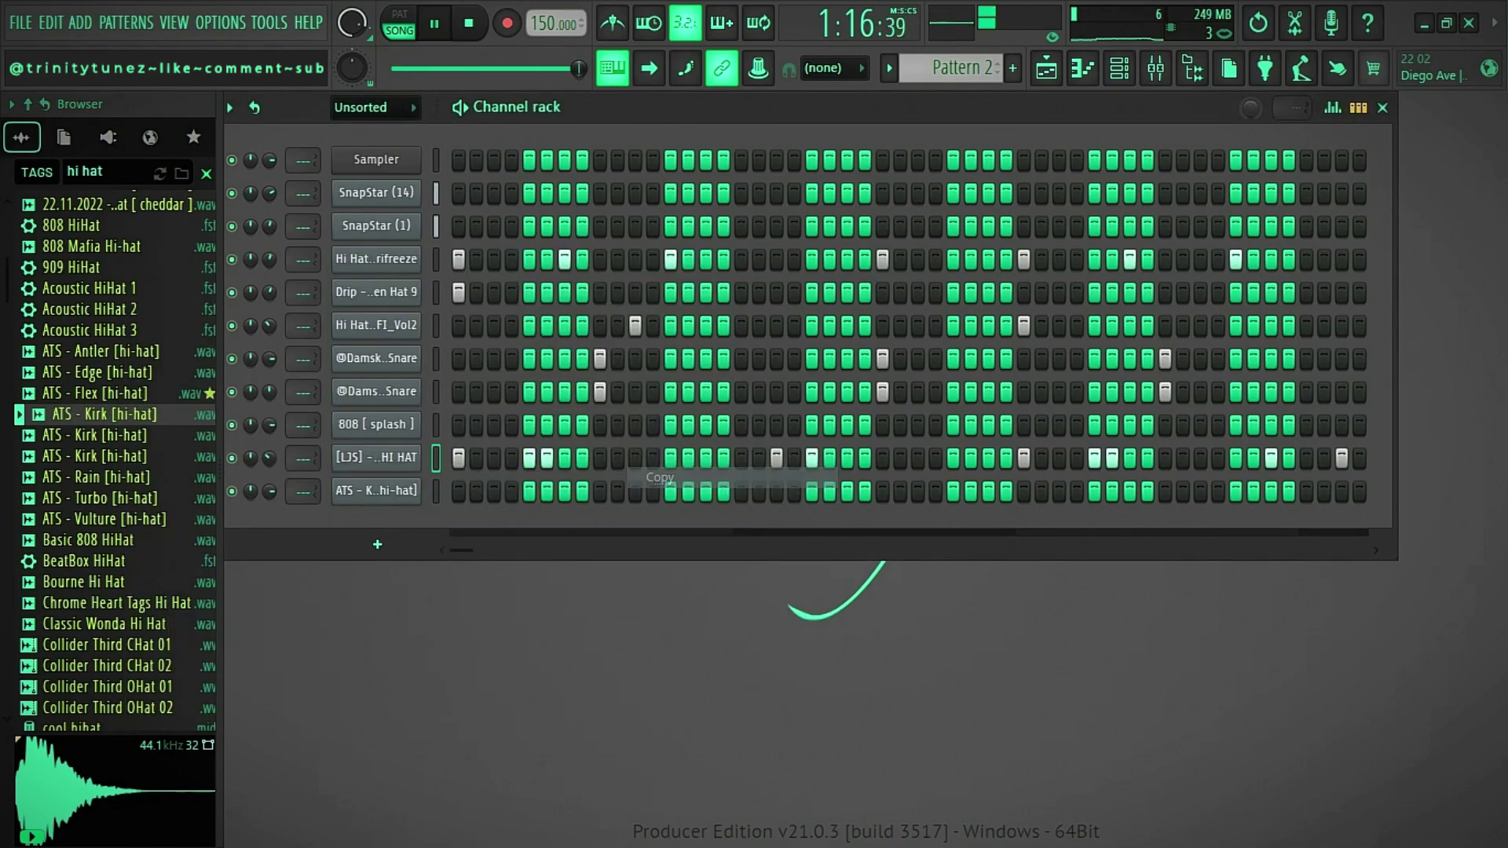
right_click(377, 492)
left_click(659, 531)
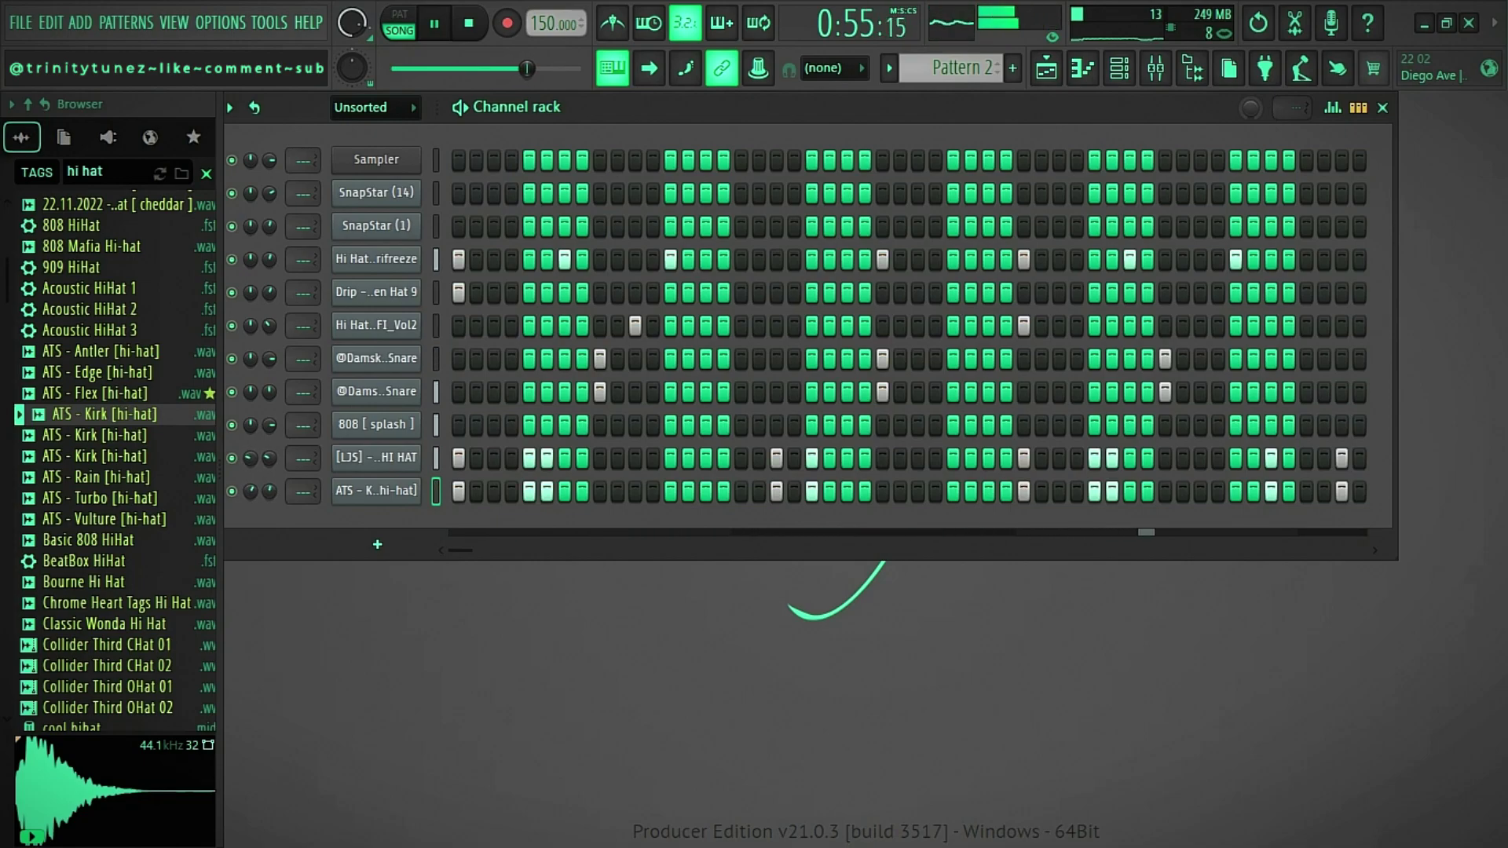
Listen to the playlist from bar 9 with Tracks 1 and 2 temporarily muted.
left_click(1046, 68)
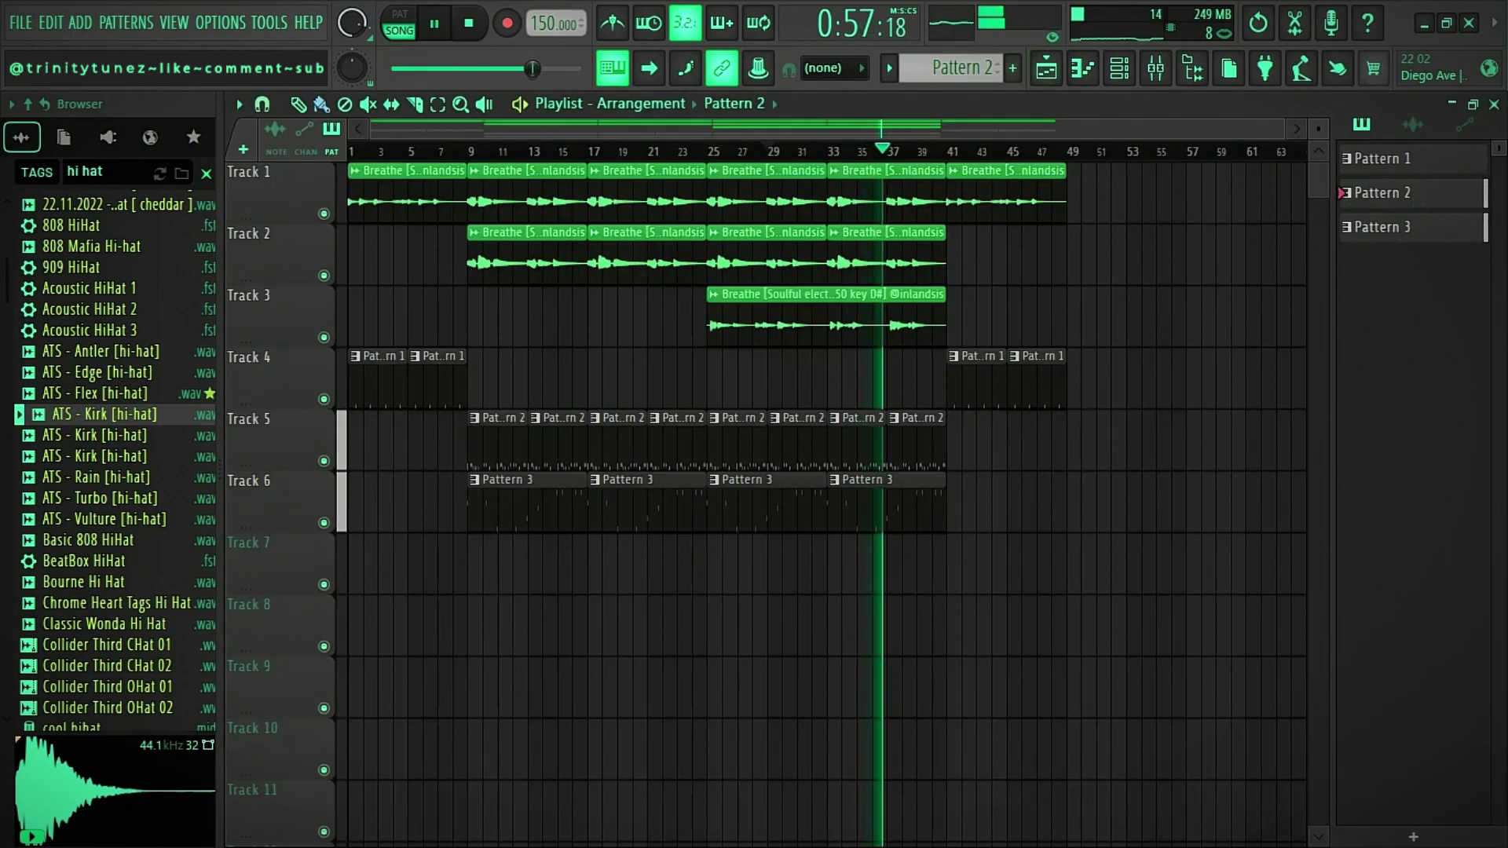
left_click(323, 213)
left_click(323, 276)
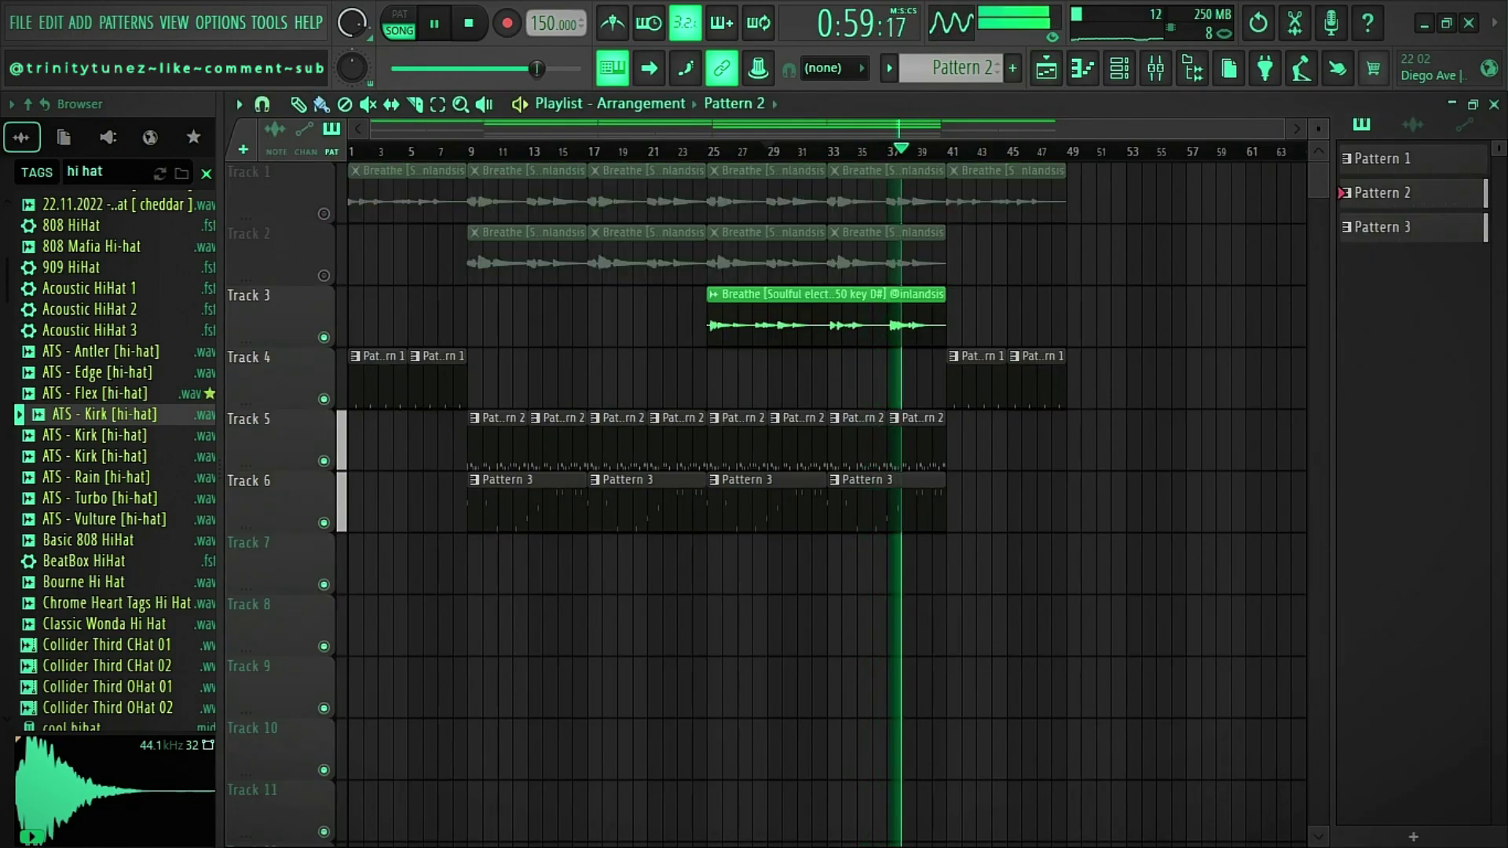
left_click(469, 150)
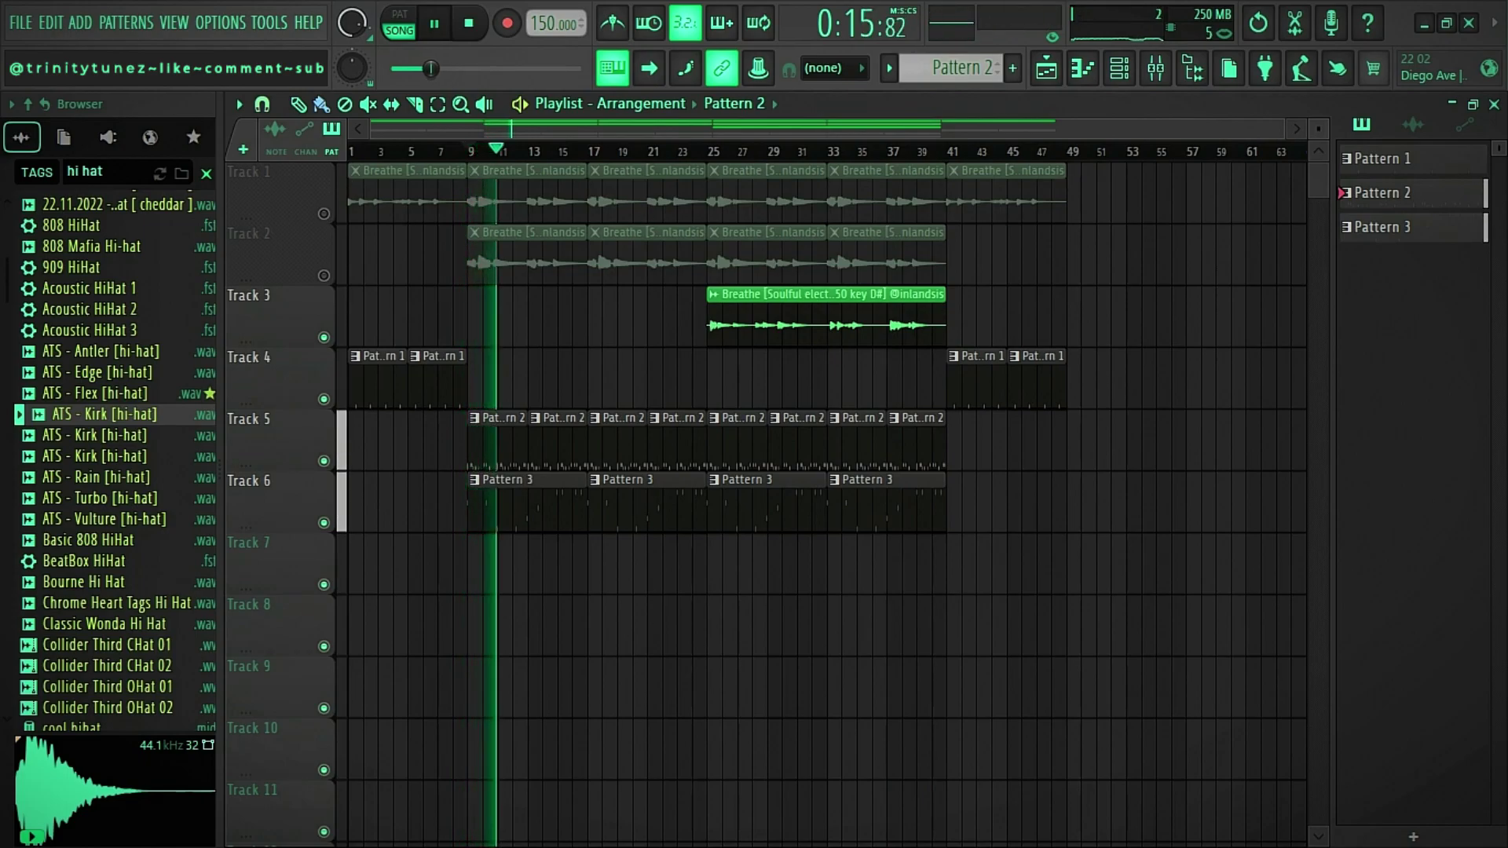
left_click(323, 213)
left_click(324, 276)
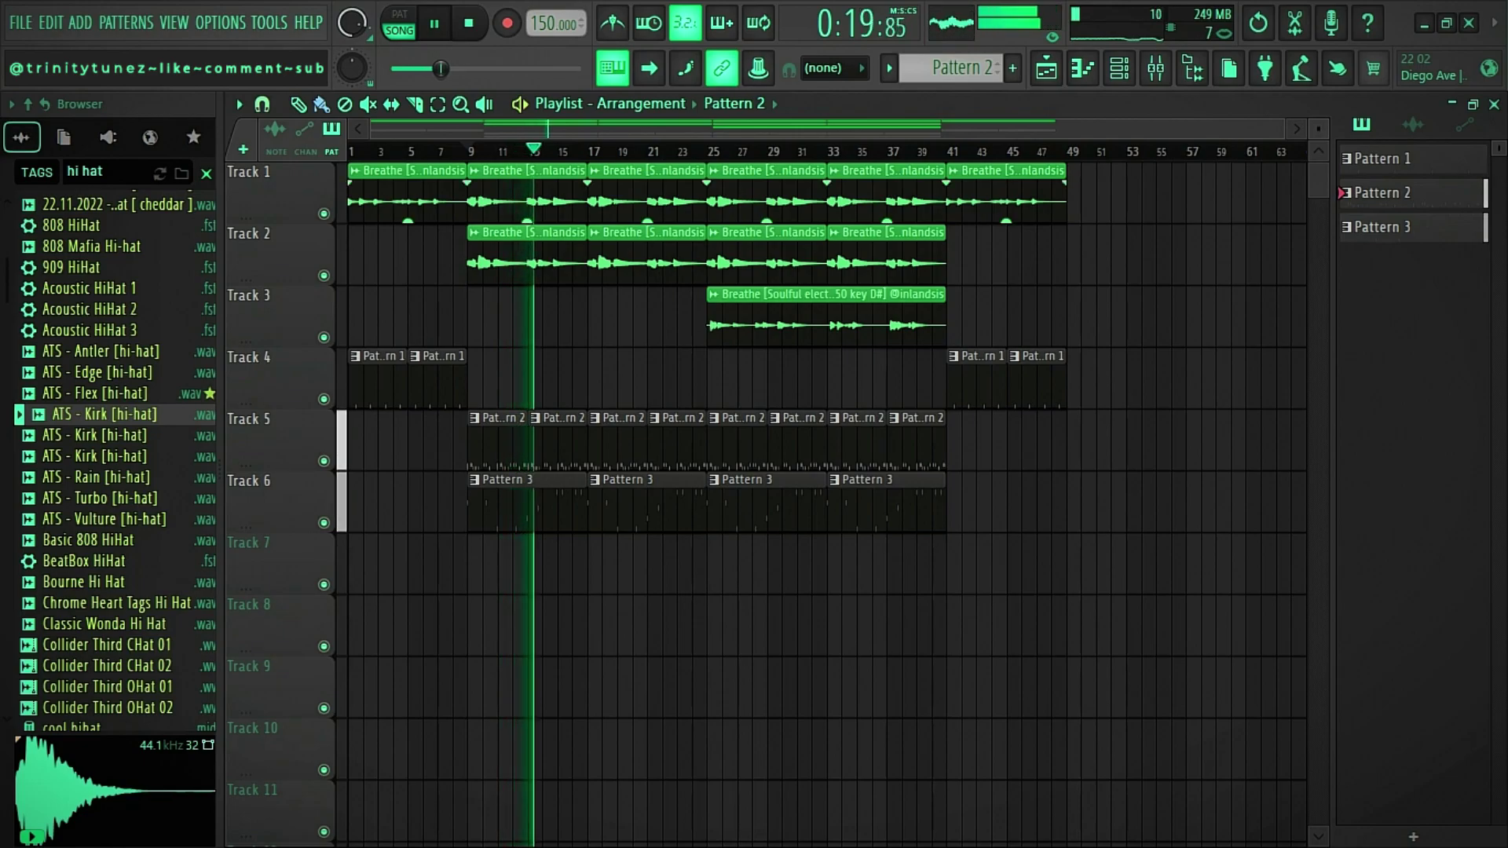
Delete the two Pattern 1 clips at the start of Track 4.
right_click(437, 369)
right_click(377, 369)
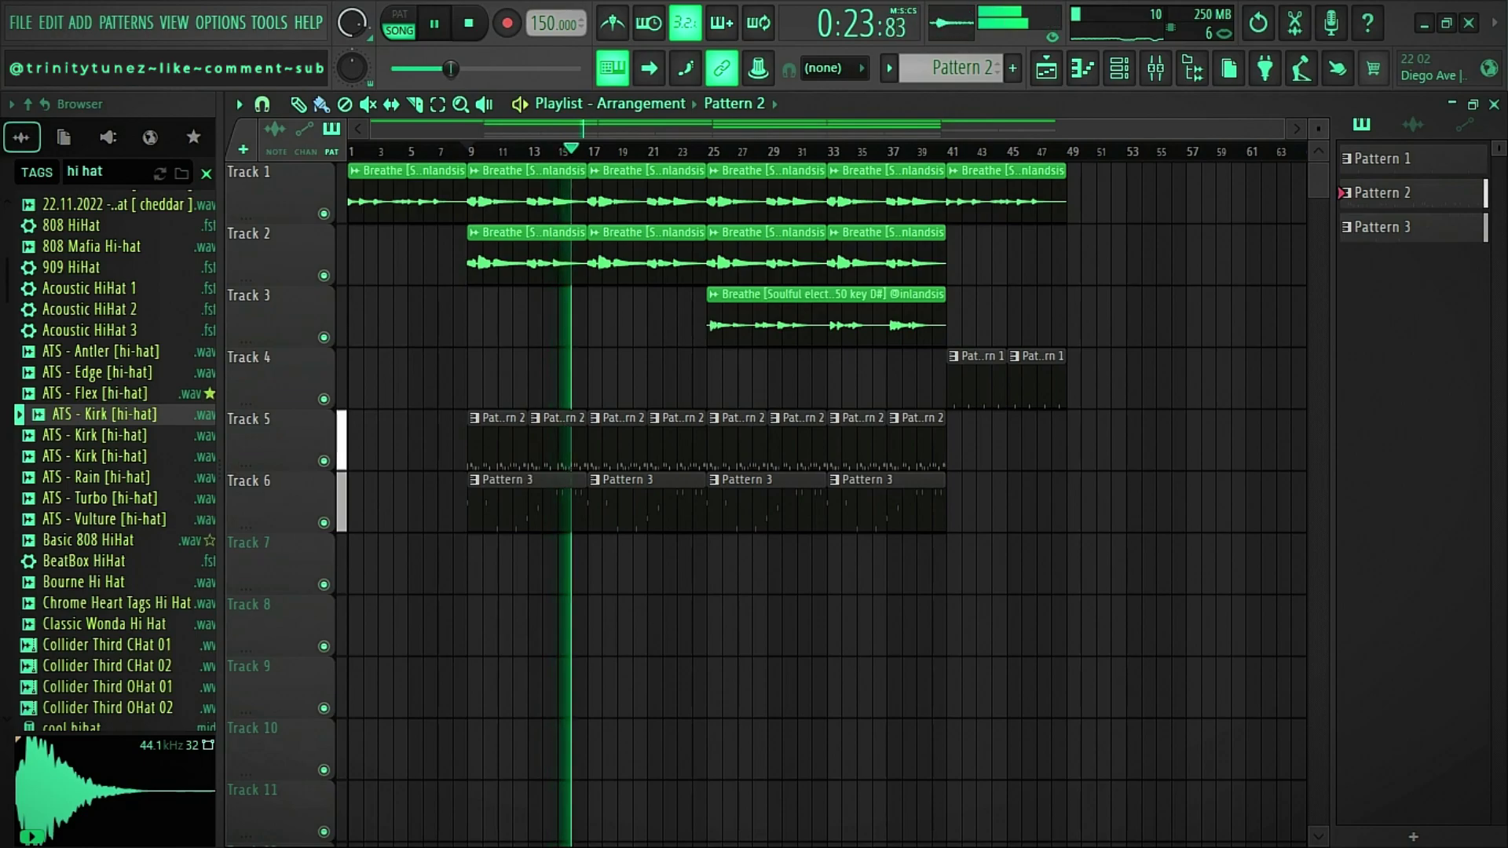
Audition the Basic 808 HiHat, BeatBox HiHat and Chrome Heart Tags Hi Hat samples.
left_click(102, 541)
left_click(102, 562)
left_click(118, 603)
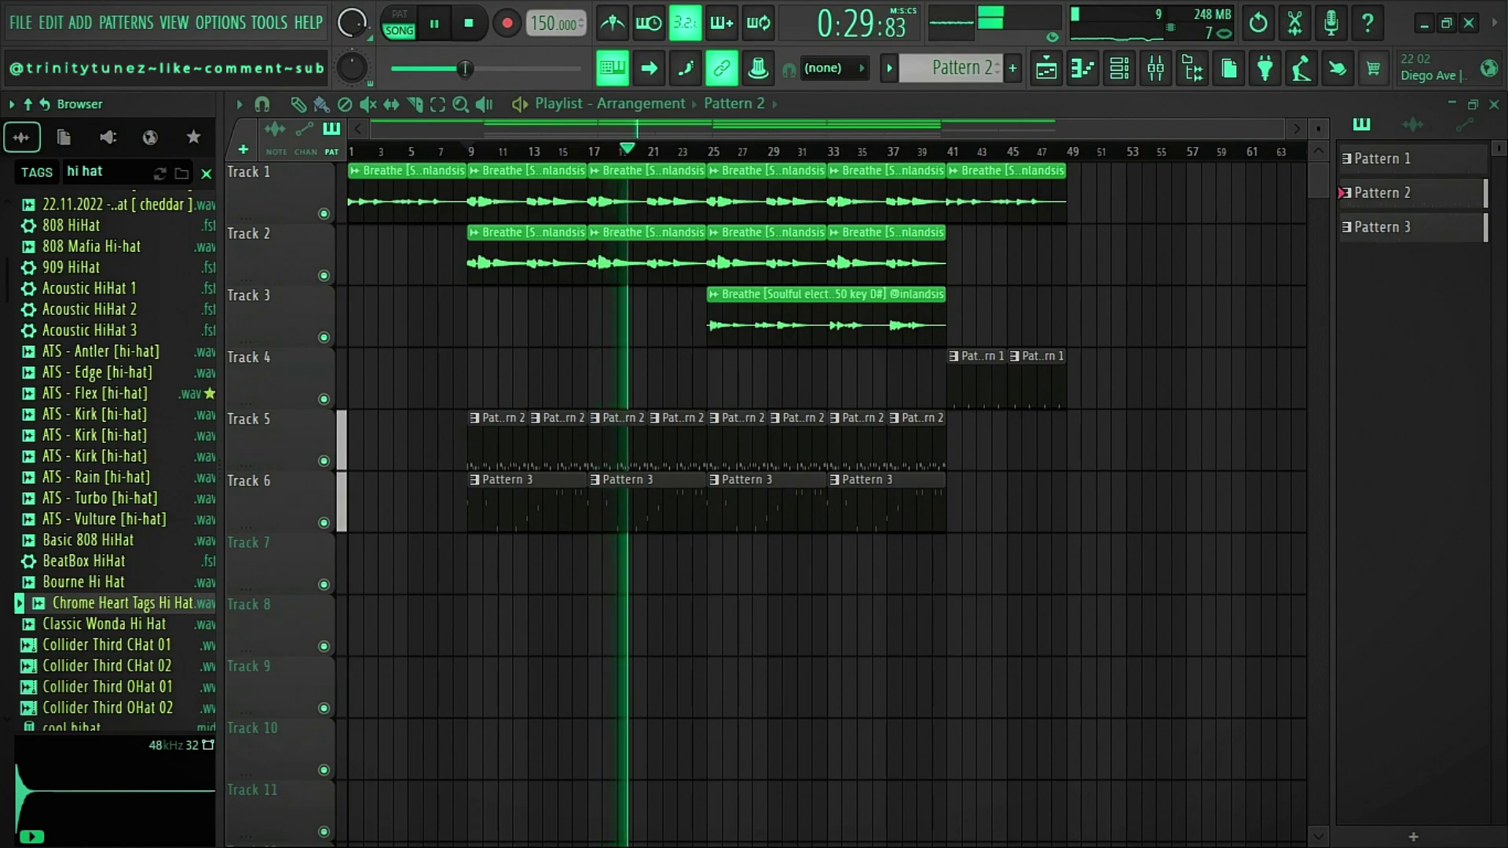
Mute the 808 [ splash ] channel in the channel rack and return to the playlist.
key("F5")
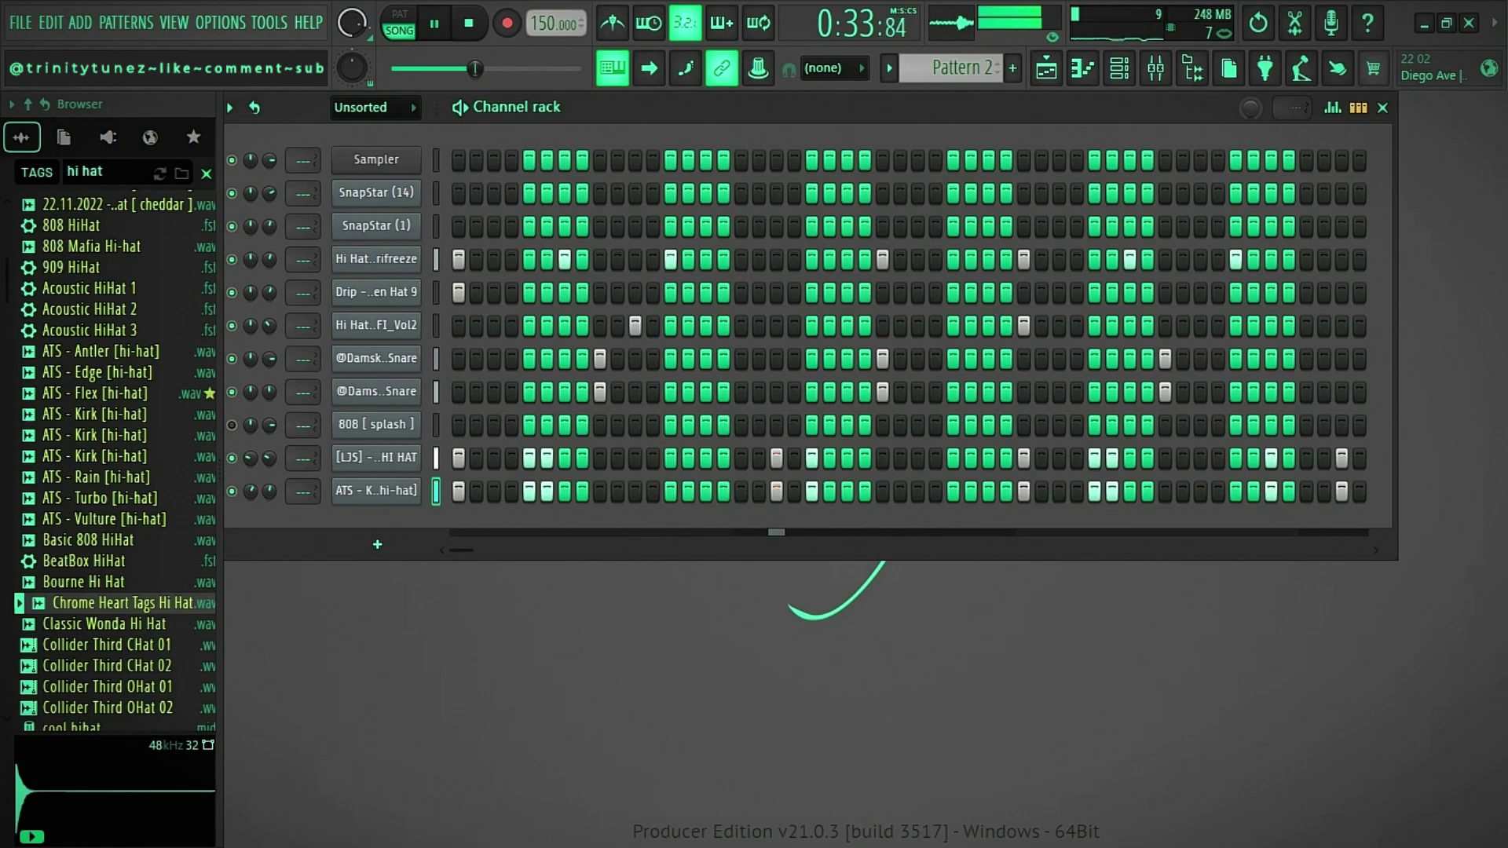
key("KP_Subtract")
key("KP_Add")
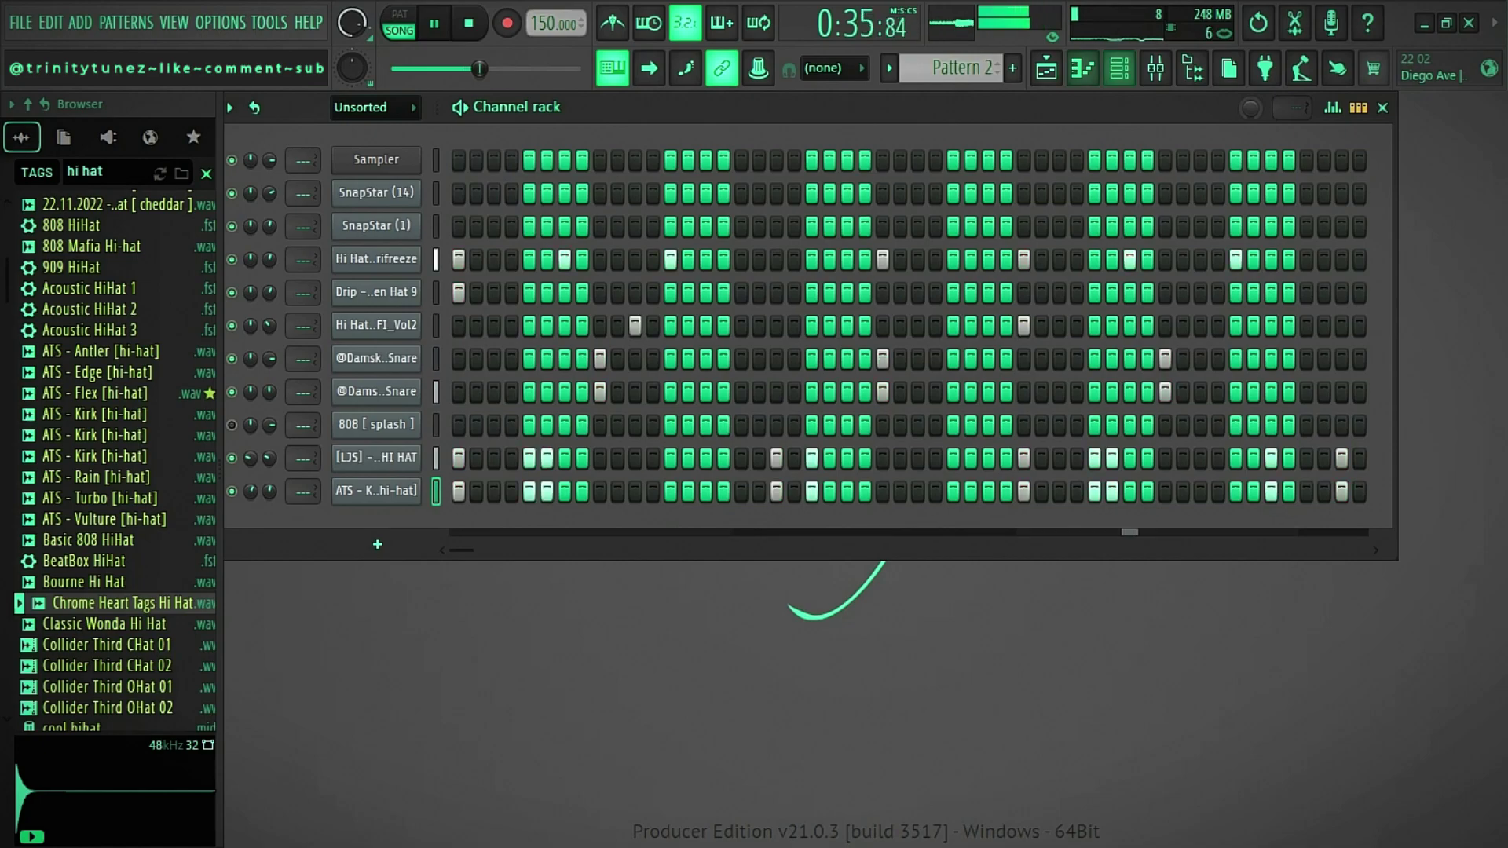
key("F5")
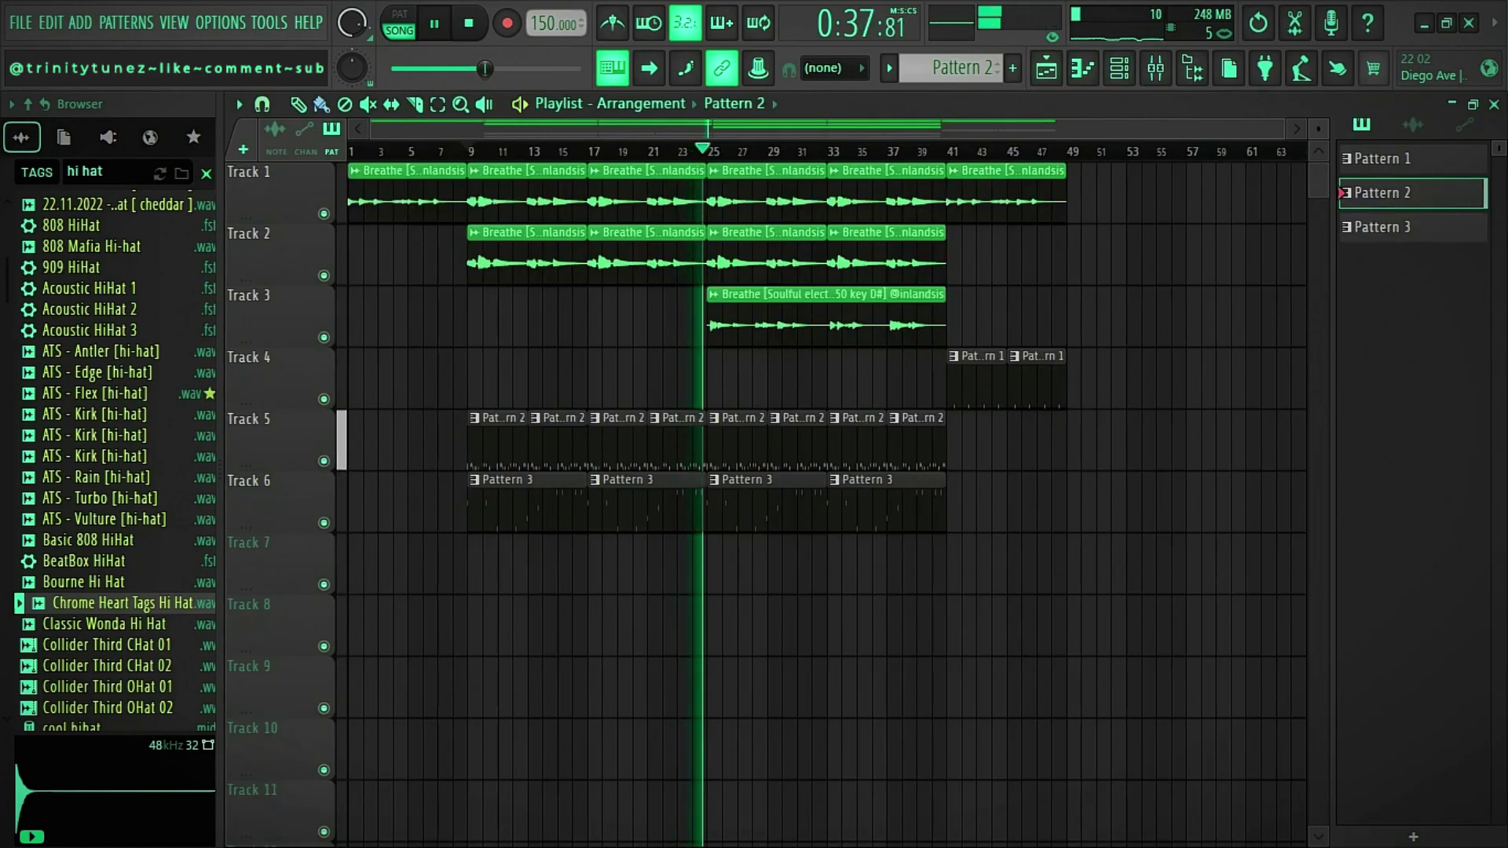
Delete the first two Pattern 3 clips on Track 6 and place a Pattern 3 clip at bar 9 on Track 7.
right_click(636, 507)
right_click(542, 507)
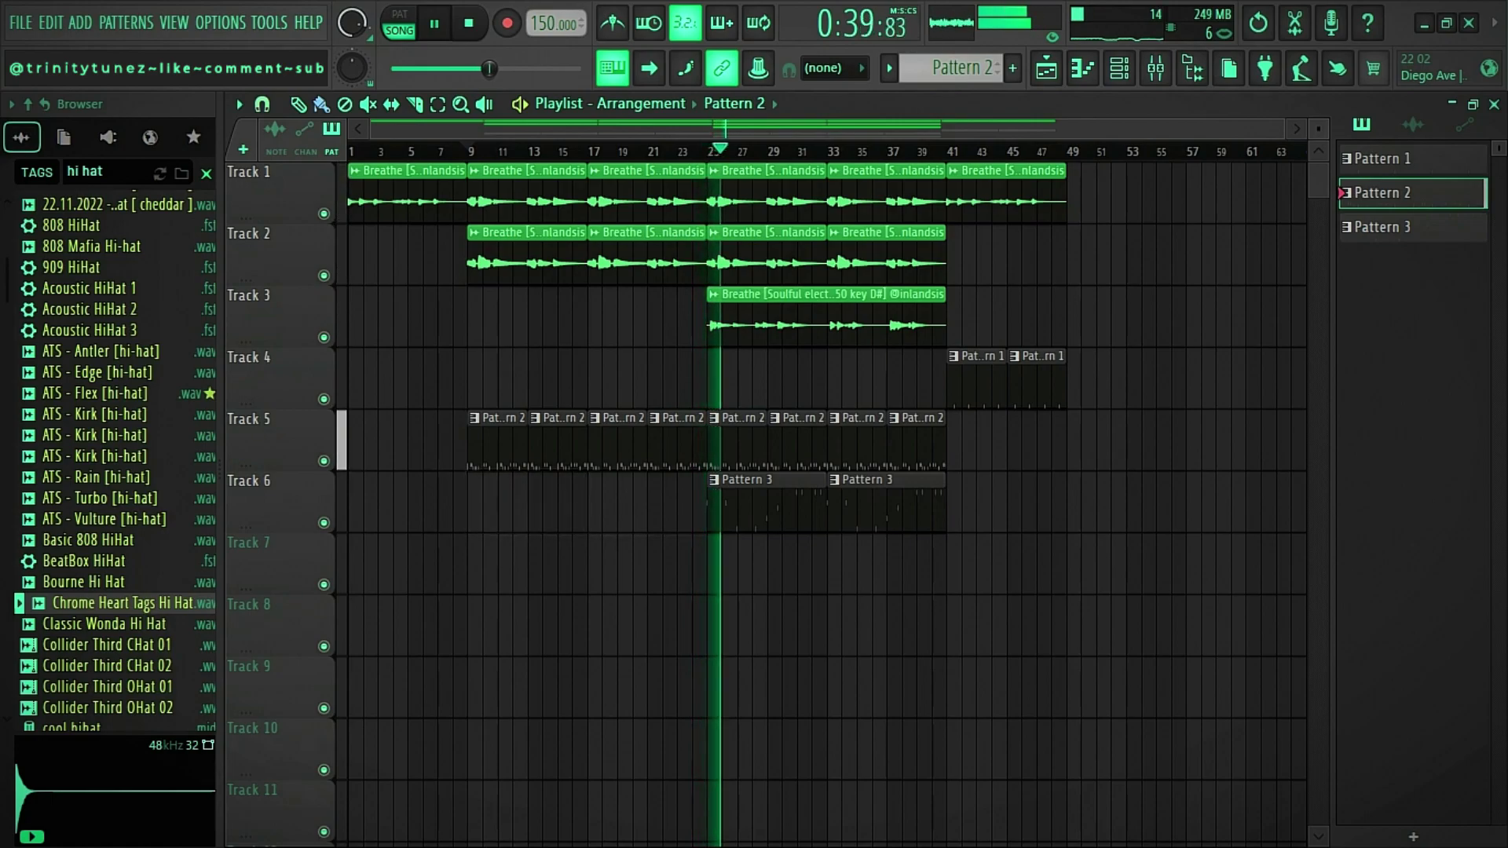
key("KP_Add")
left_click(478, 564)
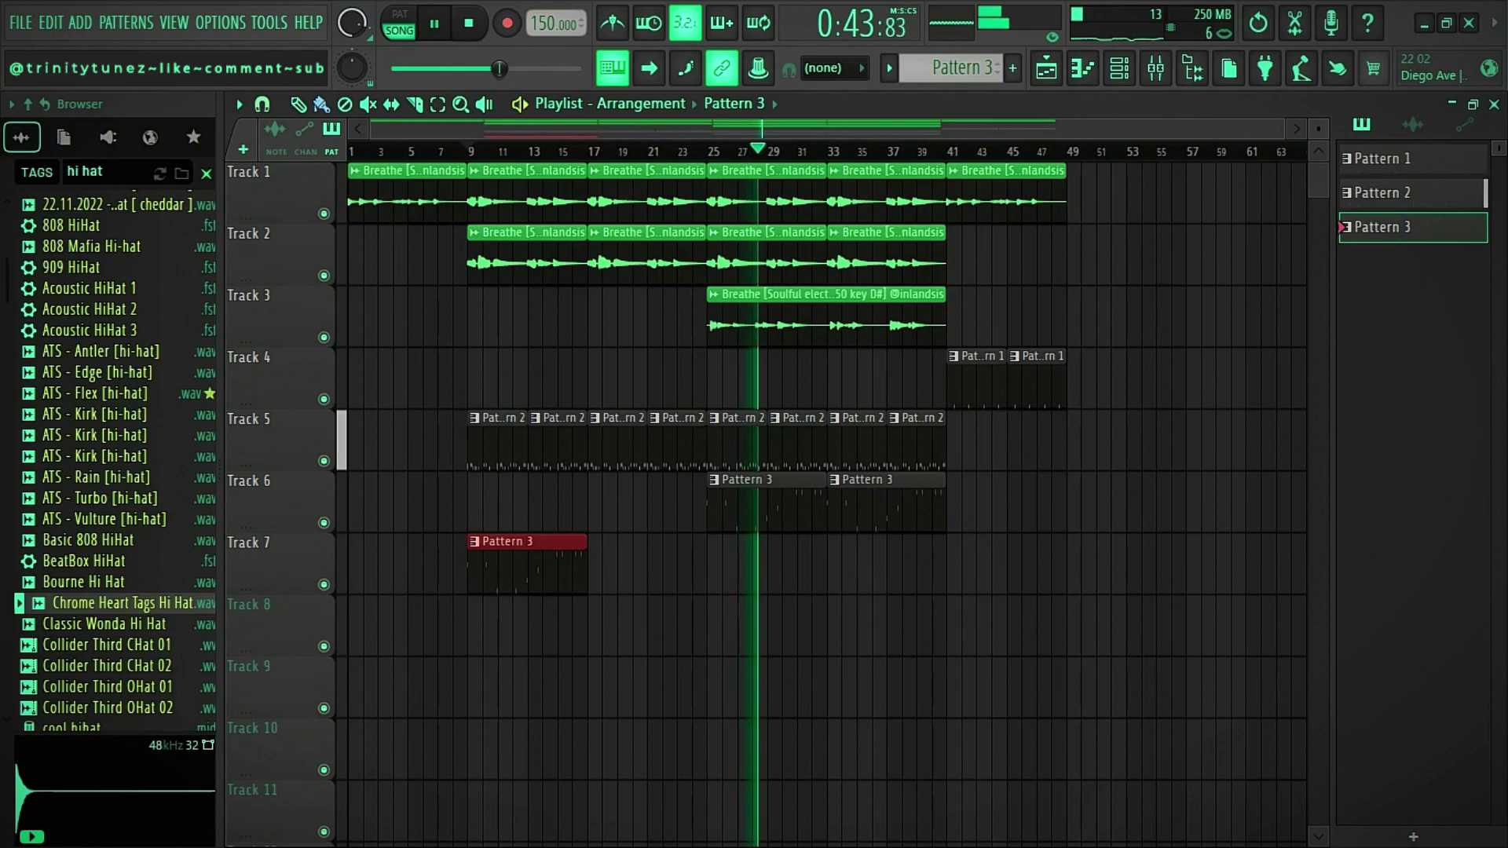
Make the Track 7 clip a unique pattern and inspect its 808 [ splash ] notes in the piano roll.
left_click(474, 542)
left_click(522, 684)
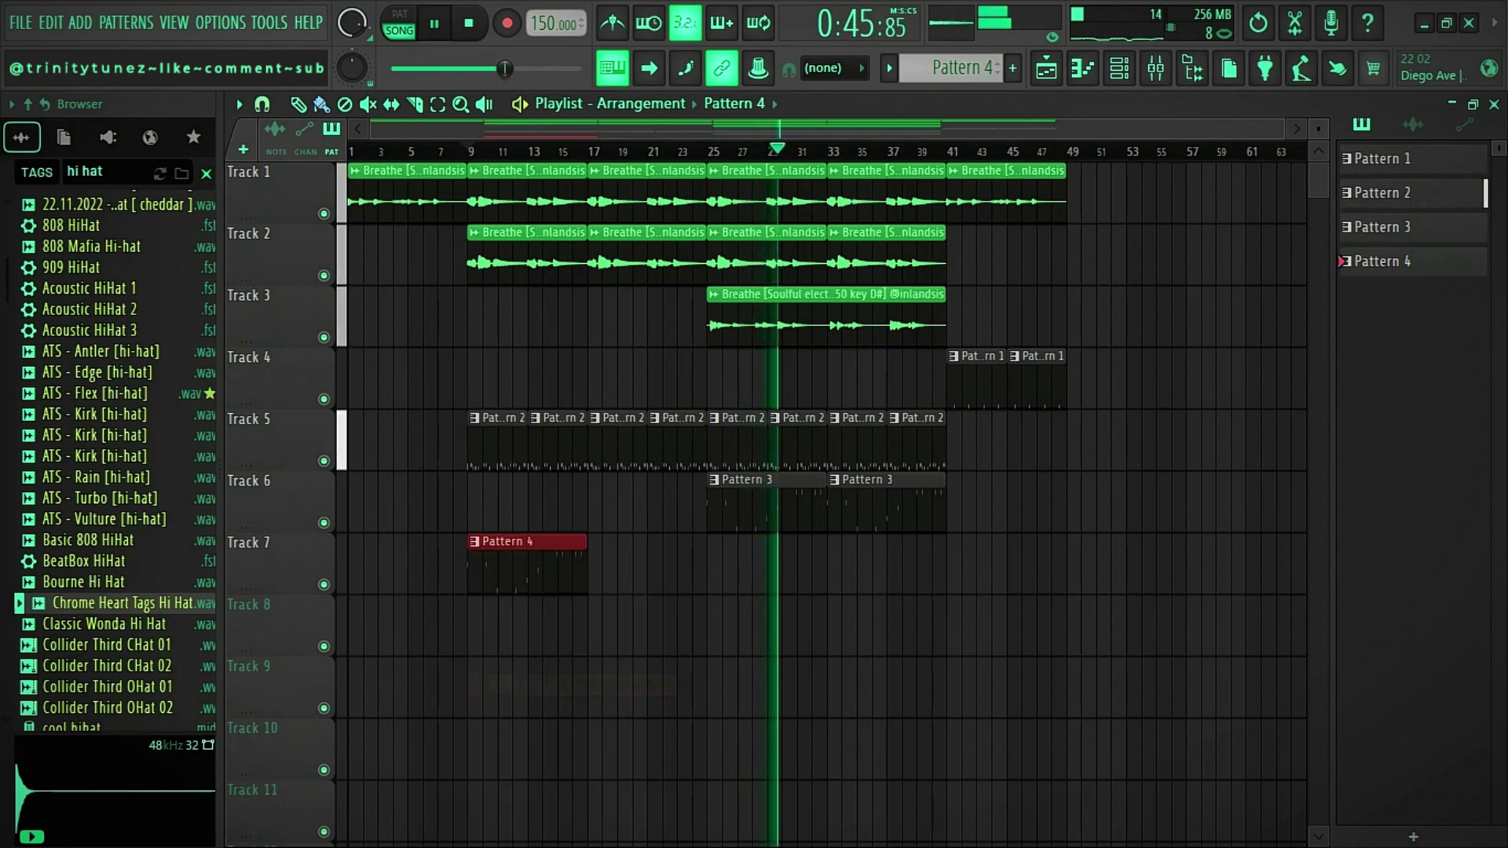
key("F7")
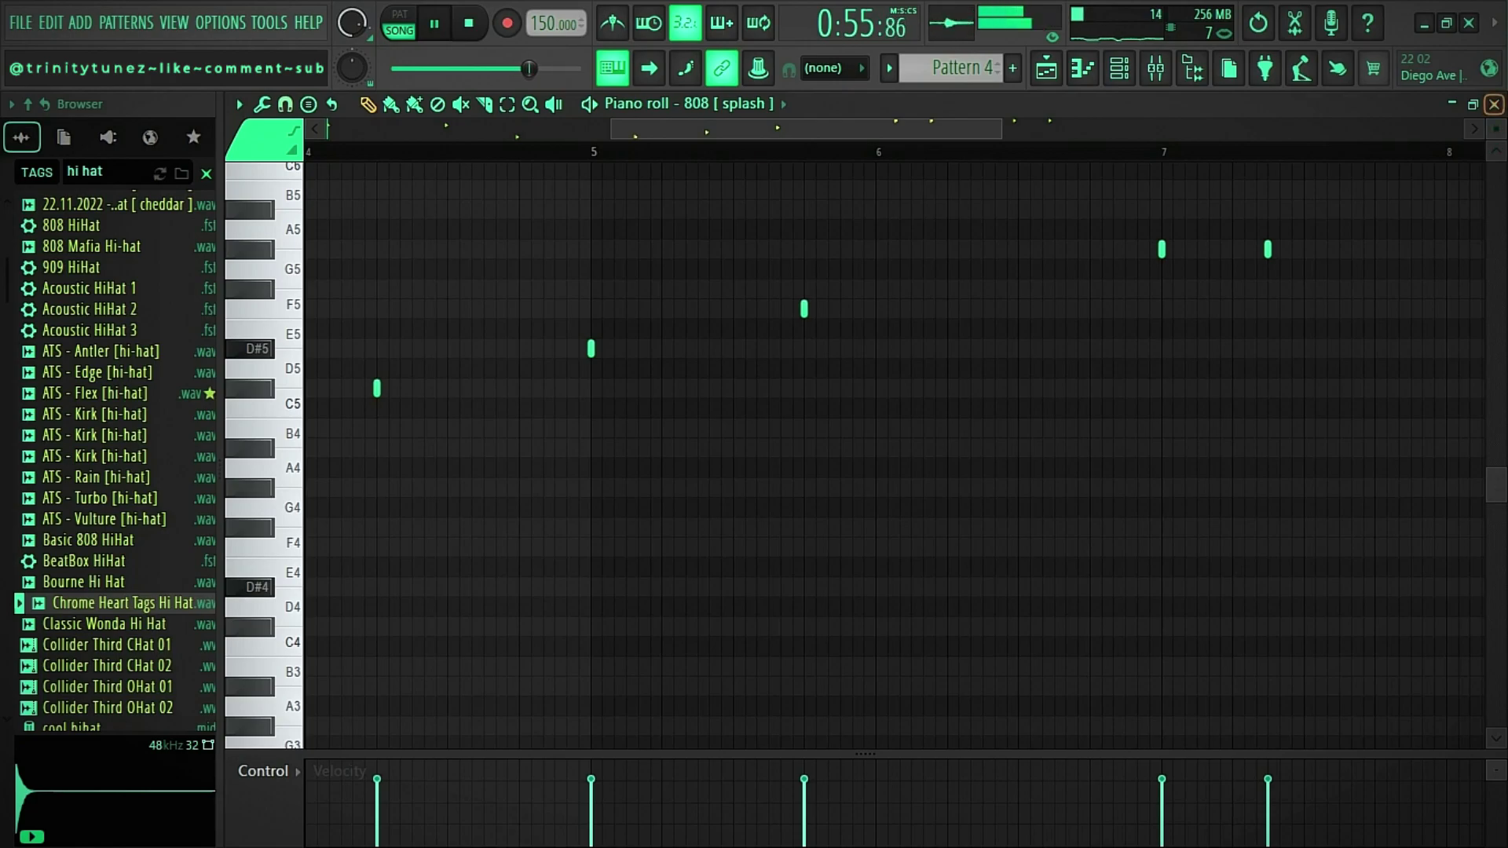
left_click(1494, 105)
Load the favourite sample Mafio - Storm Bass into a new channel.
left_click(193, 136)
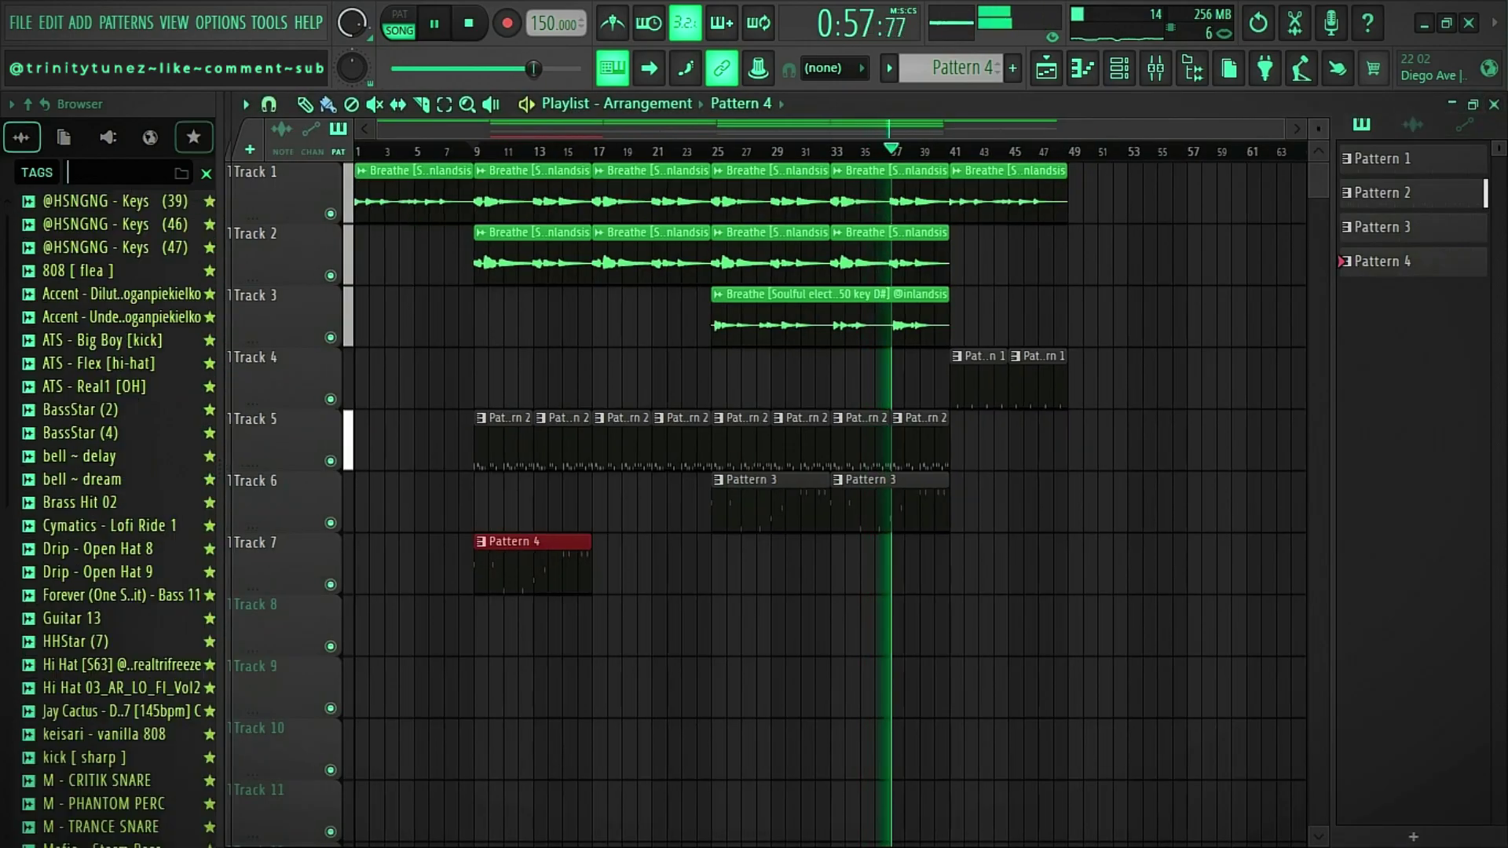
scroll(118, 503, "down", 3)
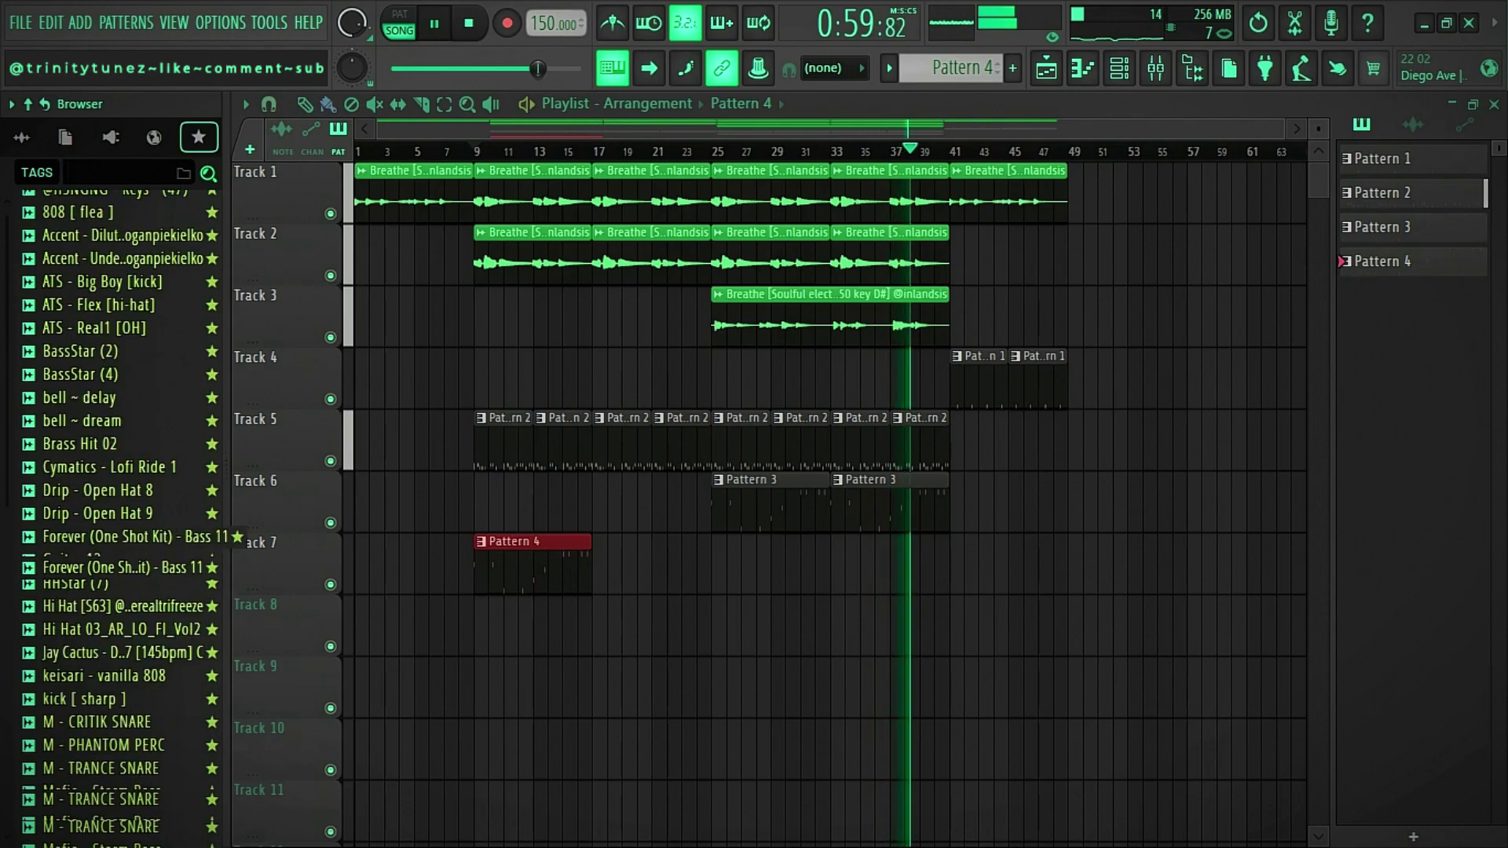
right_click(102, 711)
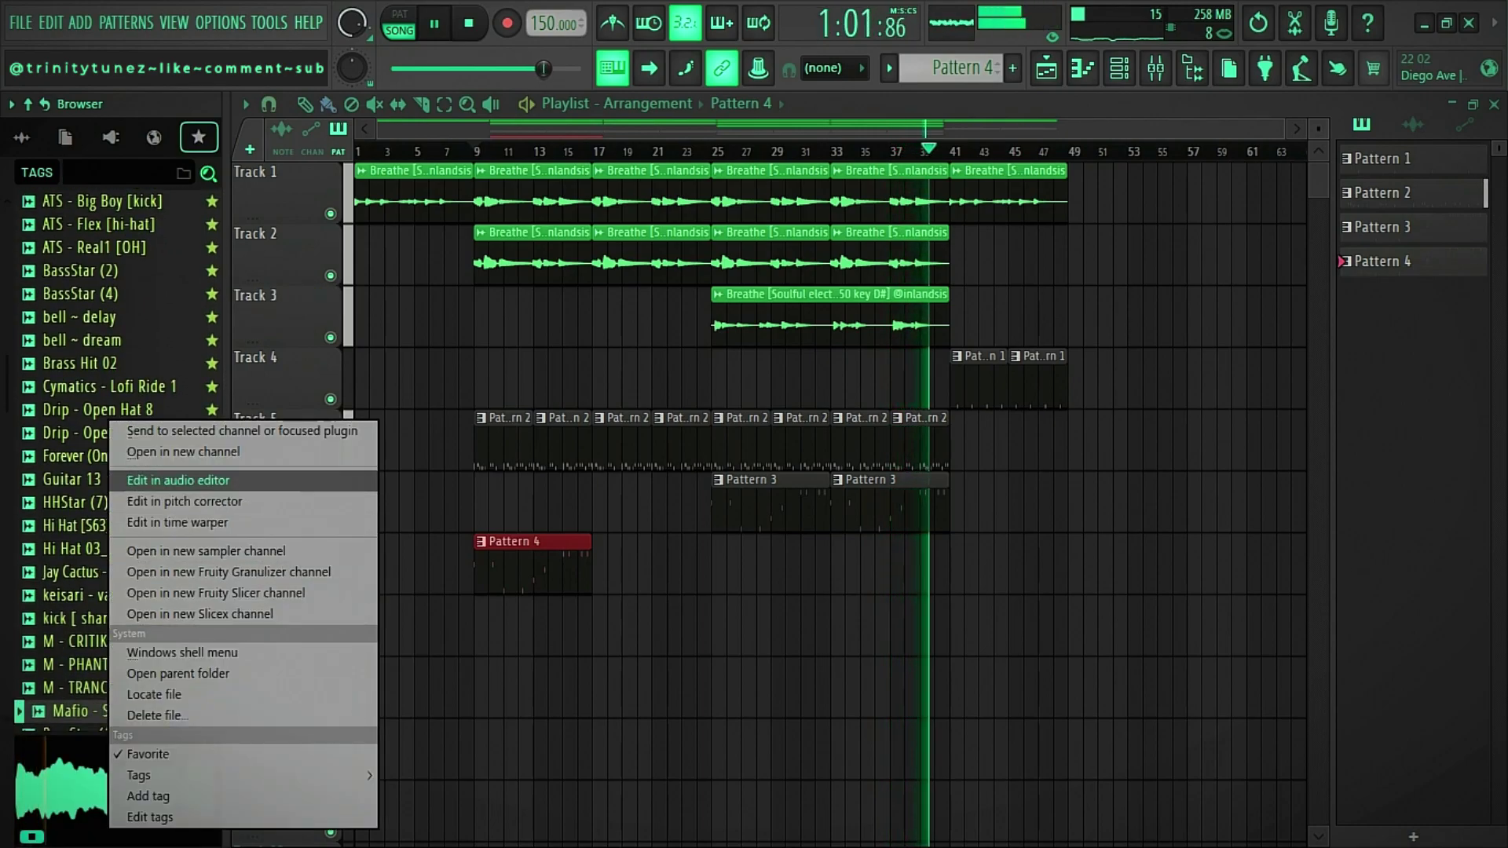
left_click(181, 453)
Enable the Storm Bass volume envelope with attack and release at their minimum.
left_click(231, 298)
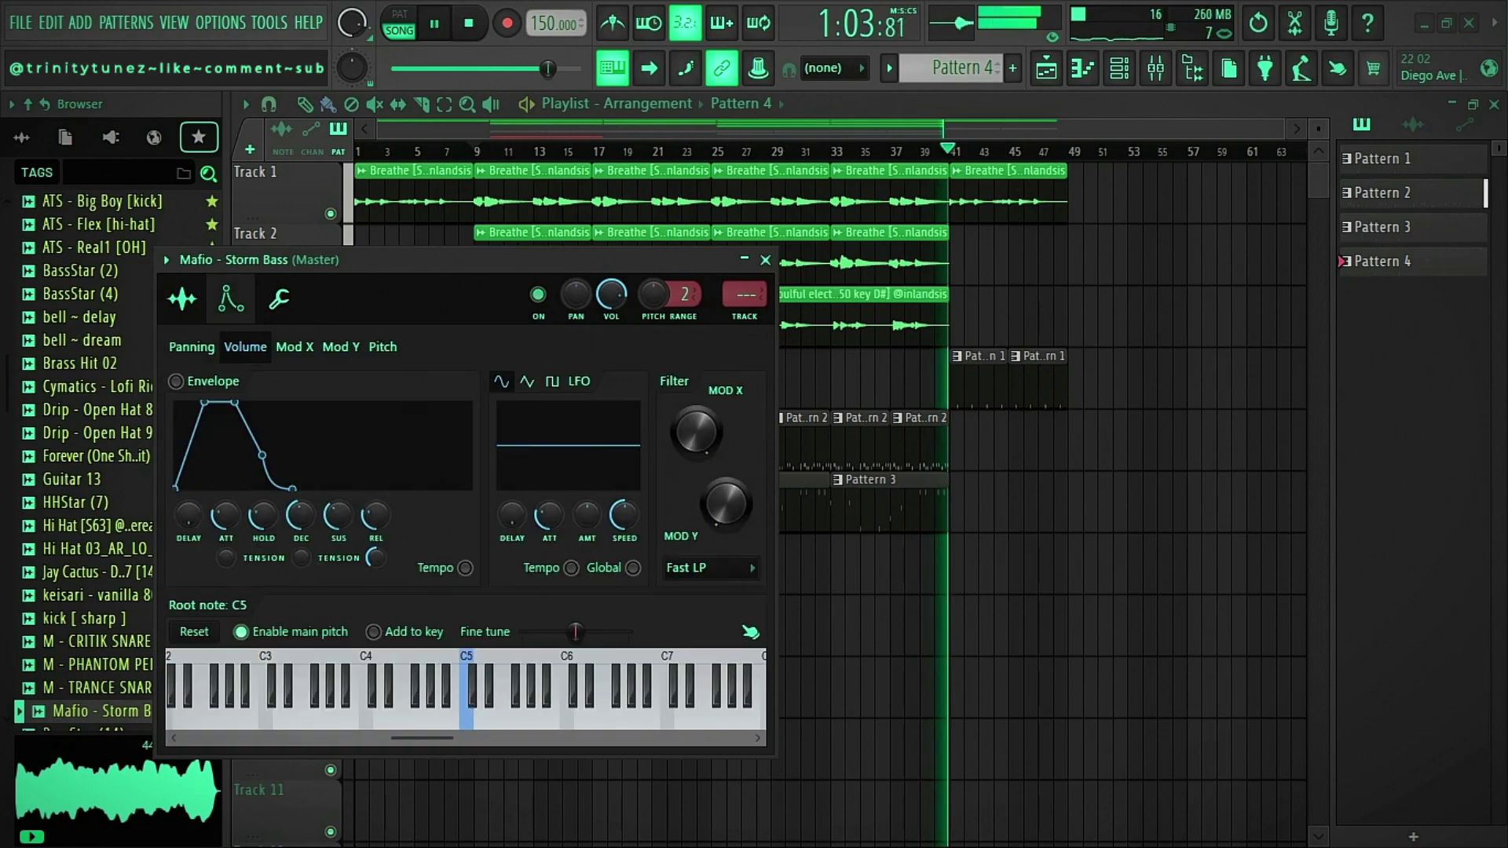
left_click_drag(226, 516, 226, 565)
left_click_drag(376, 515, 375, 566)
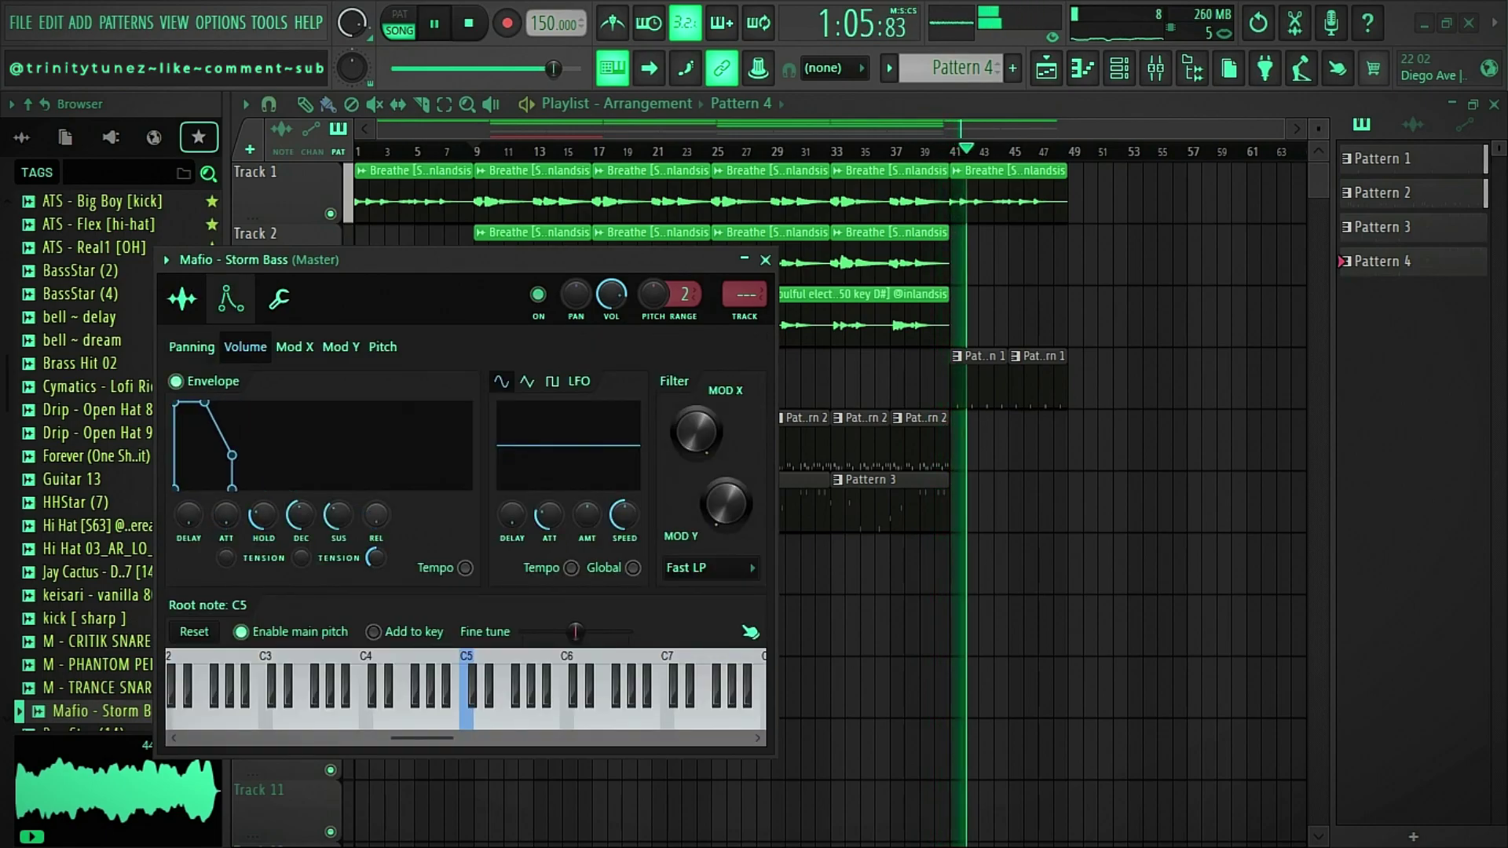
key("Escape")
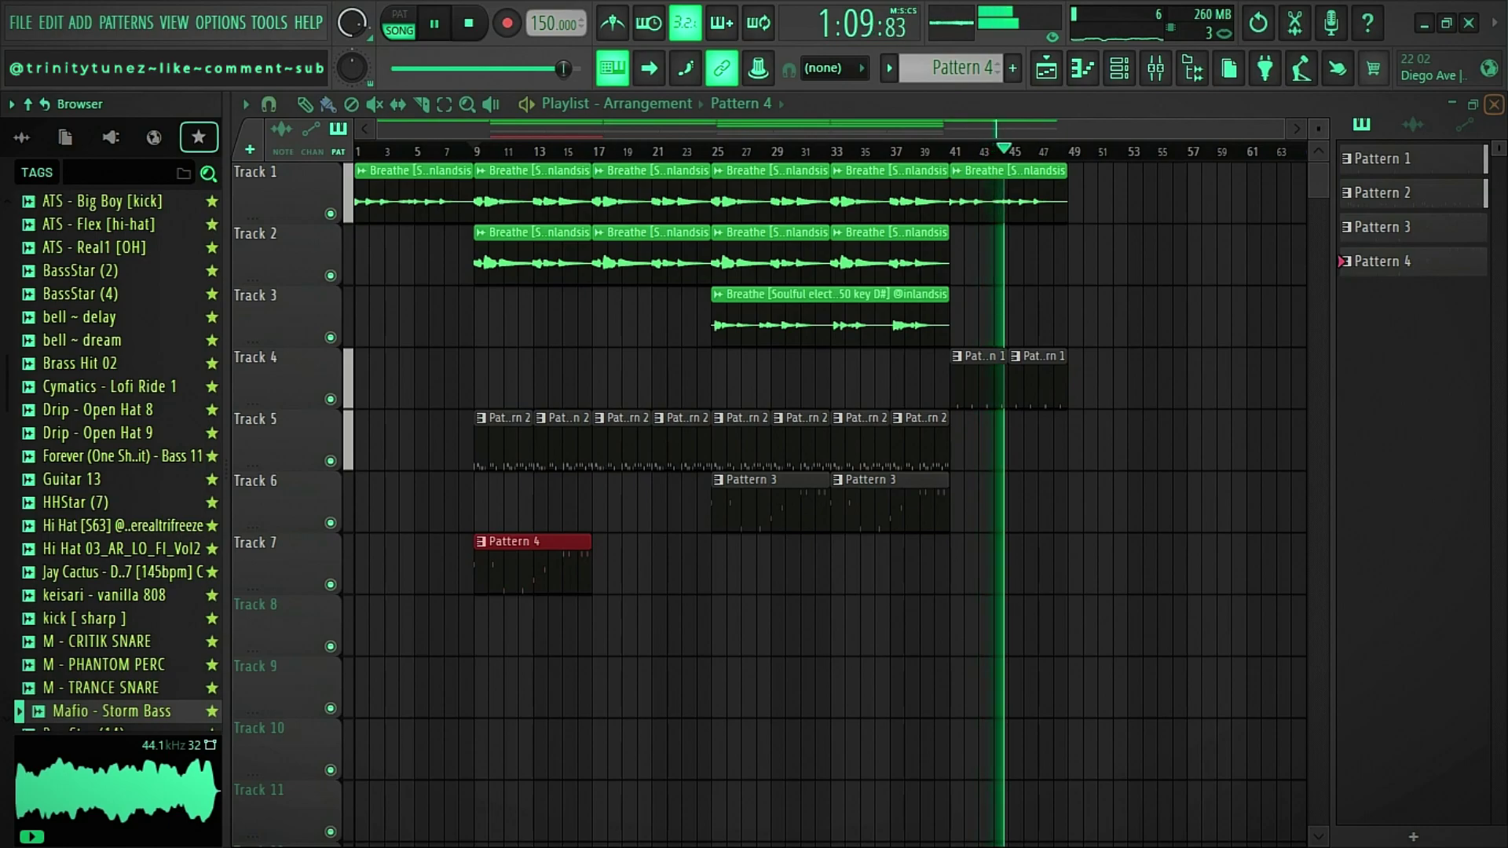
Cut the 808 [ splash ] notes in Pattern 4 and paste them into the Mafio - Storm Bass channel.
key("F6")
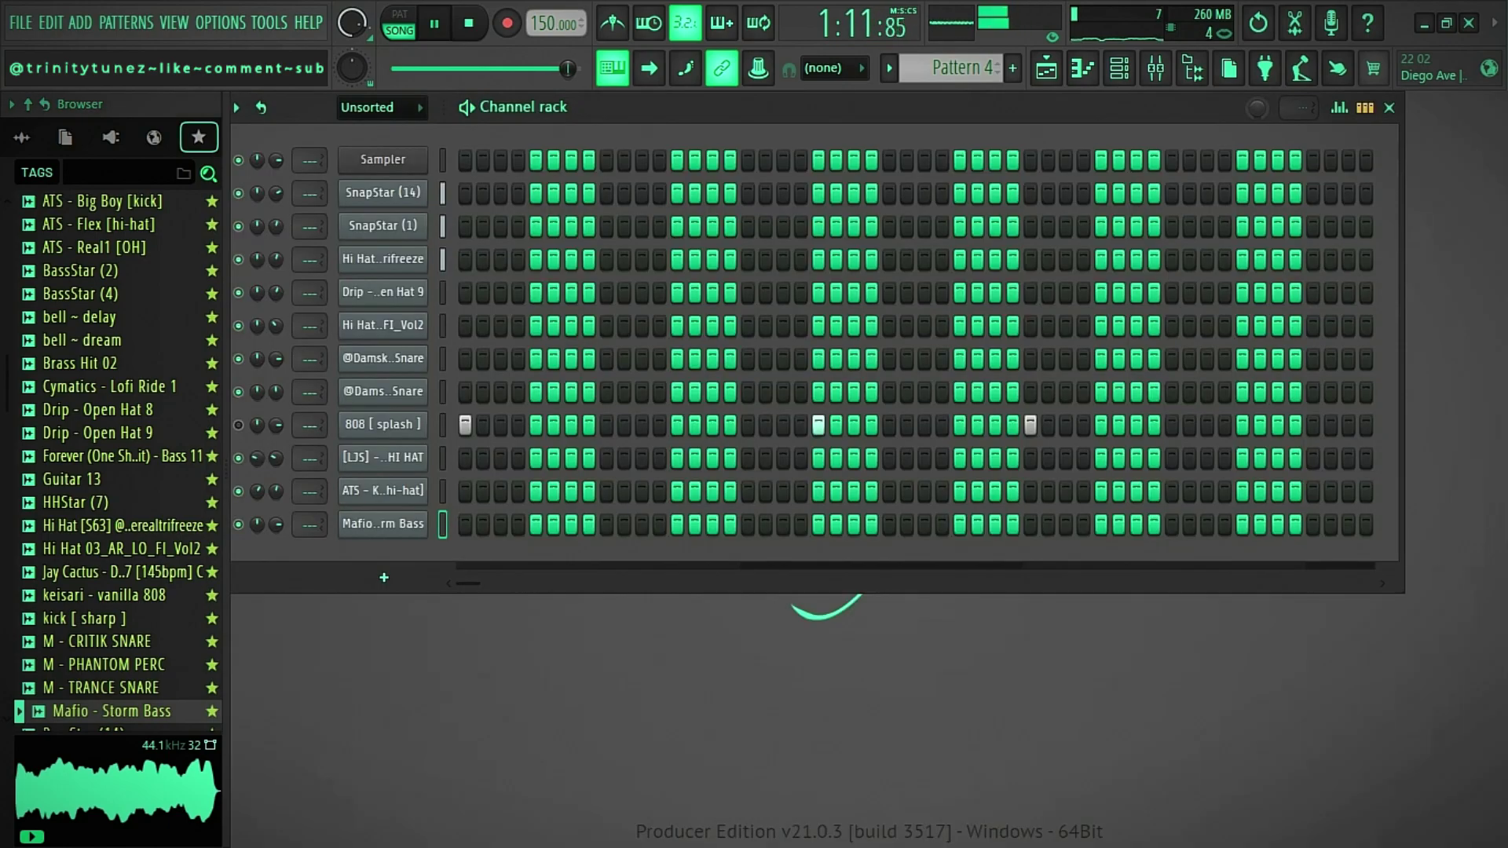
right_click(383, 424)
left_click(662, 423)
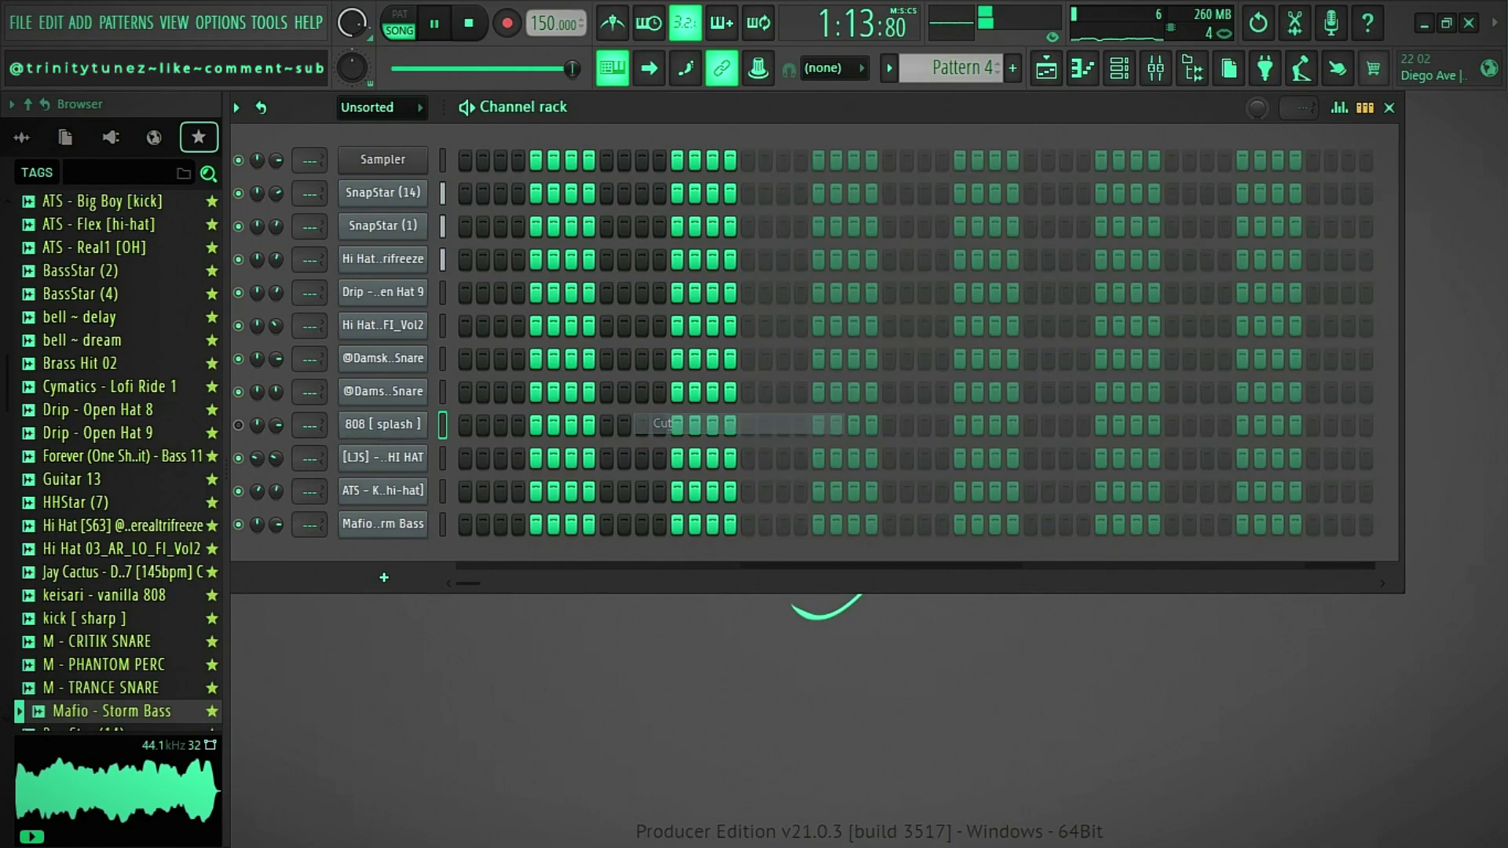
right_click(424, 524)
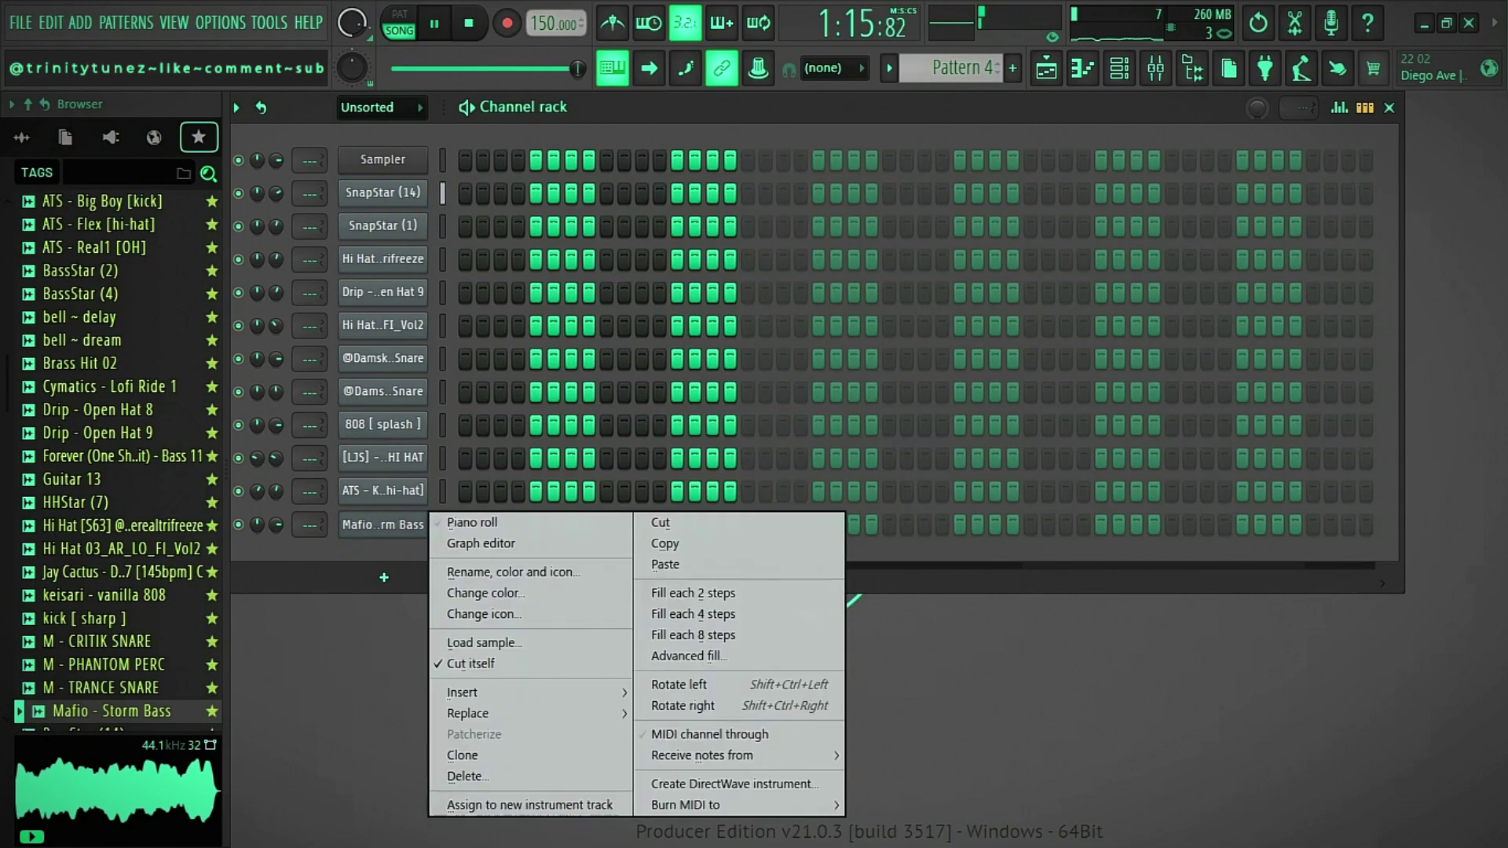
left_click(666, 564)
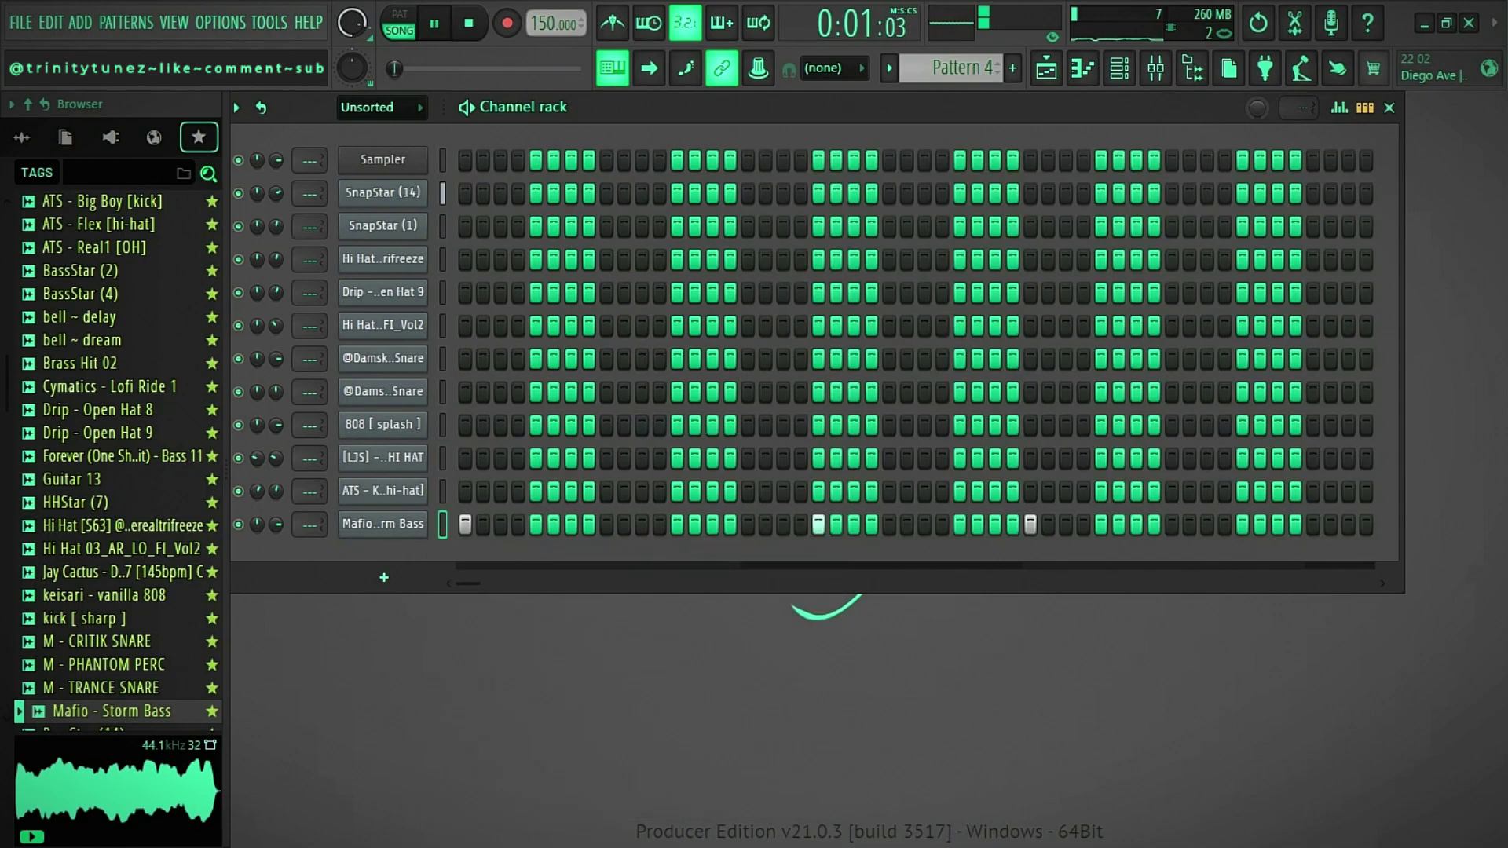
Extend the Storm Bass notes with quick legato in the piano roll and play them back.
right_click(424, 524)
left_click(473, 522)
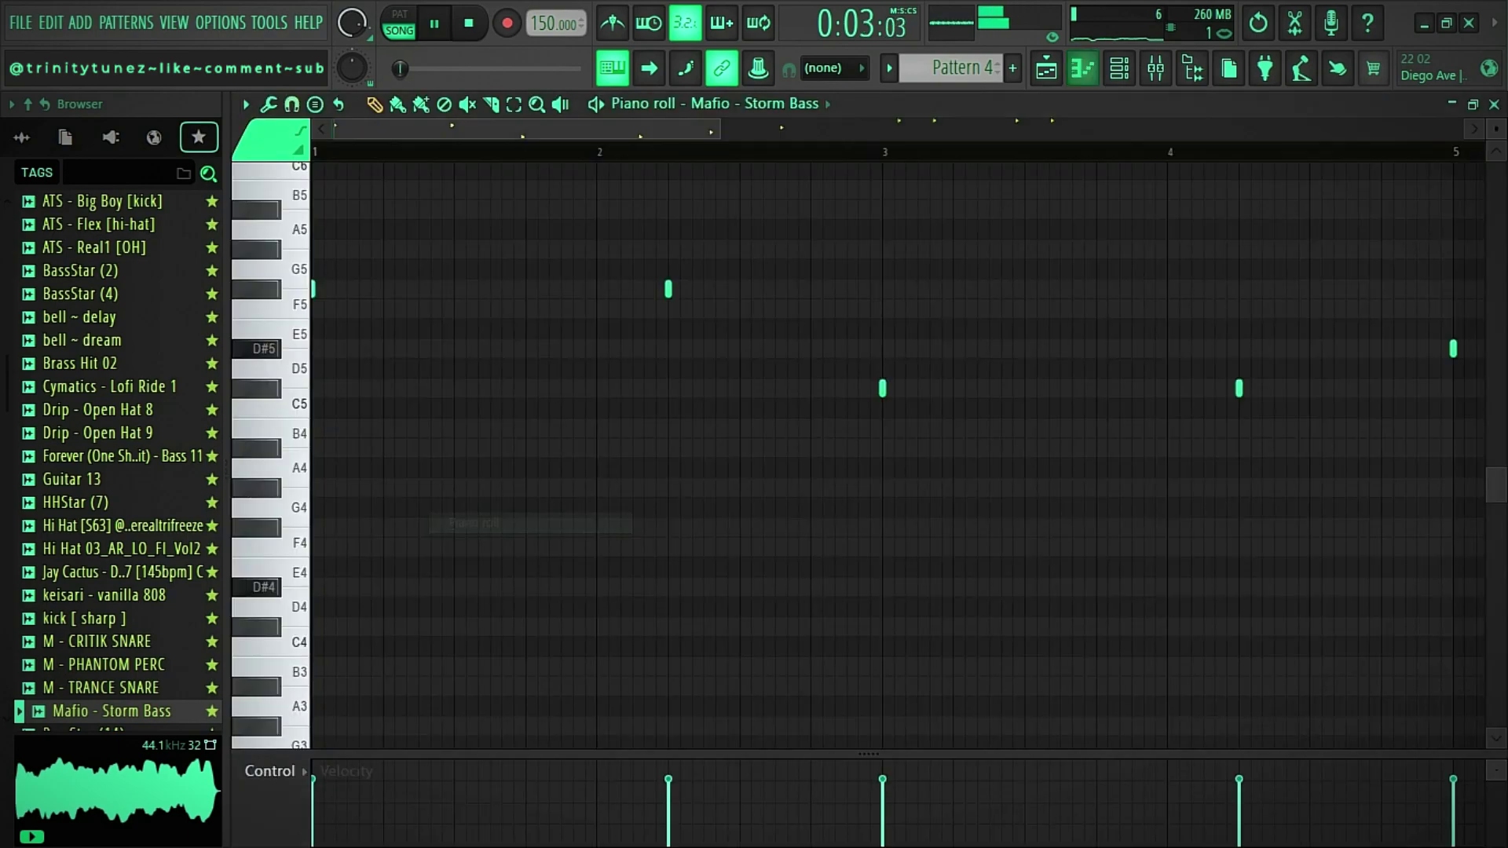
key("space")
key("ctrl+l")
key("space")
key("space")
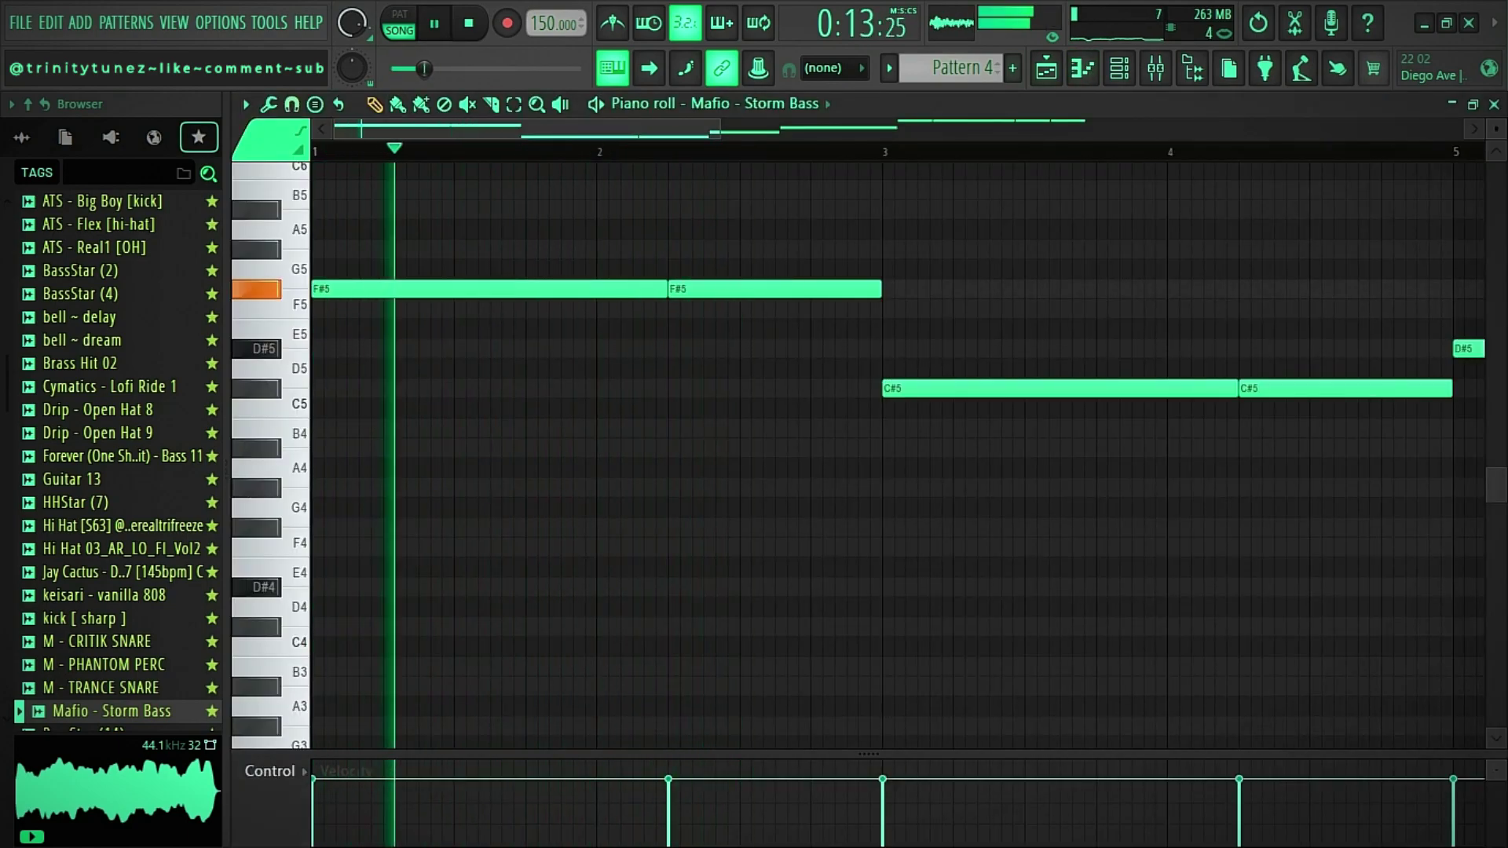
Add a D#5 note starting late in bar 1 and align its end with the start of bar 3.
key("space")
left_click_drag(541, 428, 500, 348)
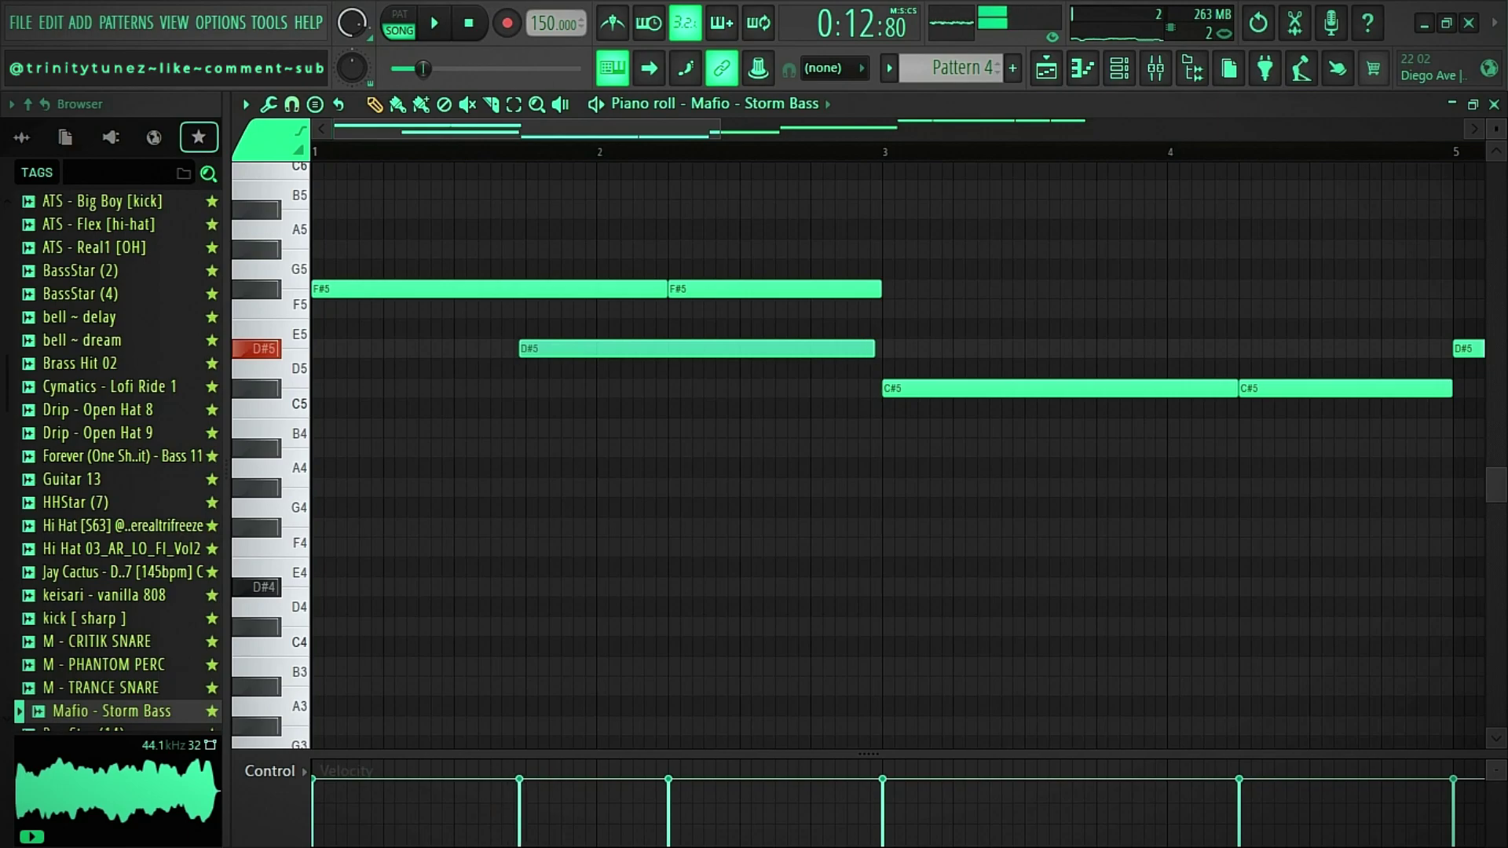
key("space")
left_click_drag(527, 348, 534, 348)
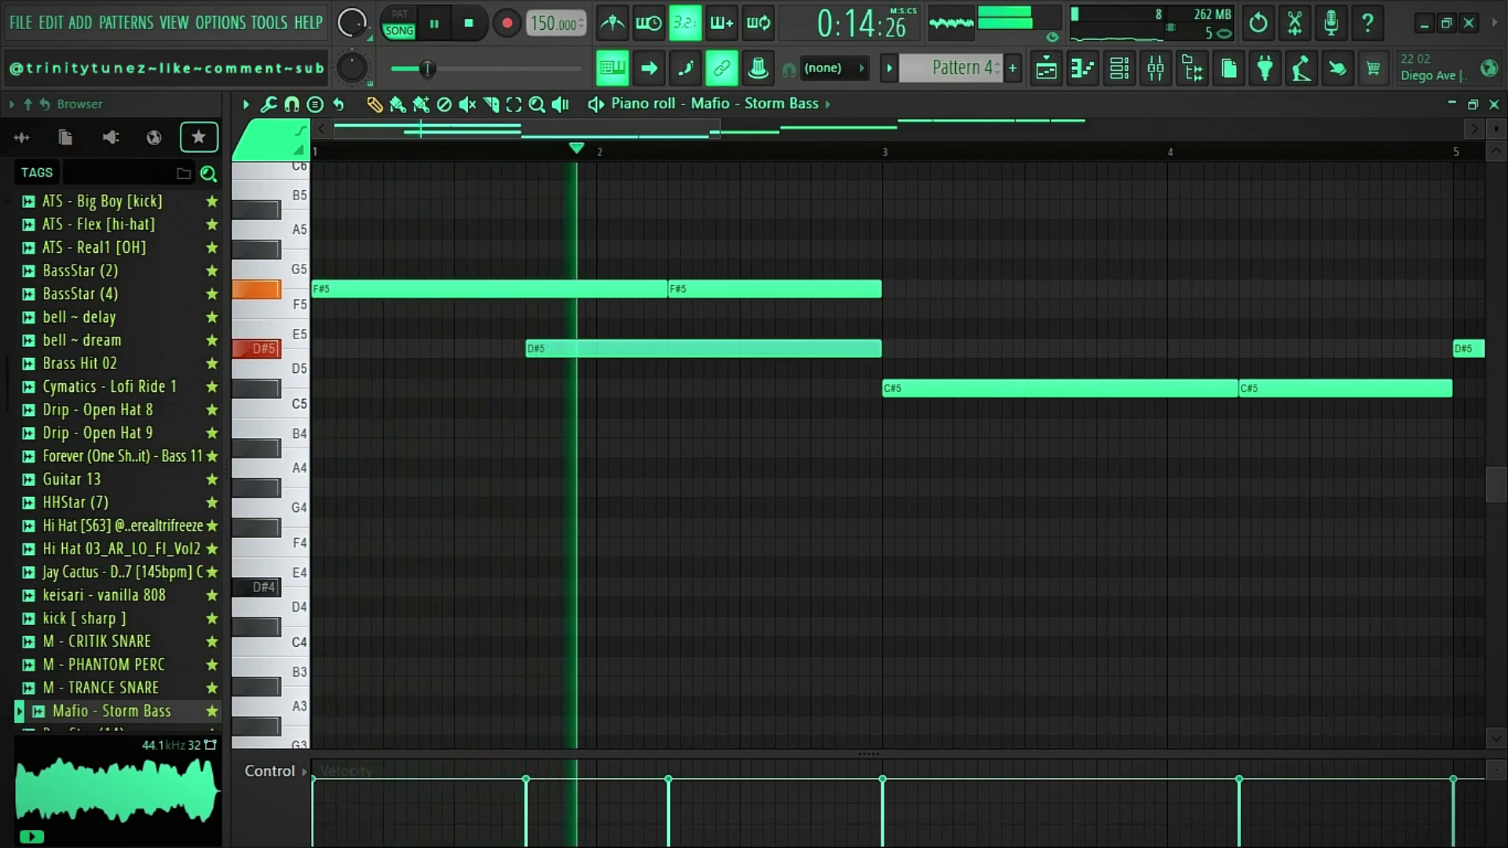
Remove the F#5 overlap by deleting the second note and shortening the first, and raise the D#5 below it to E5.
right_click(739, 289)
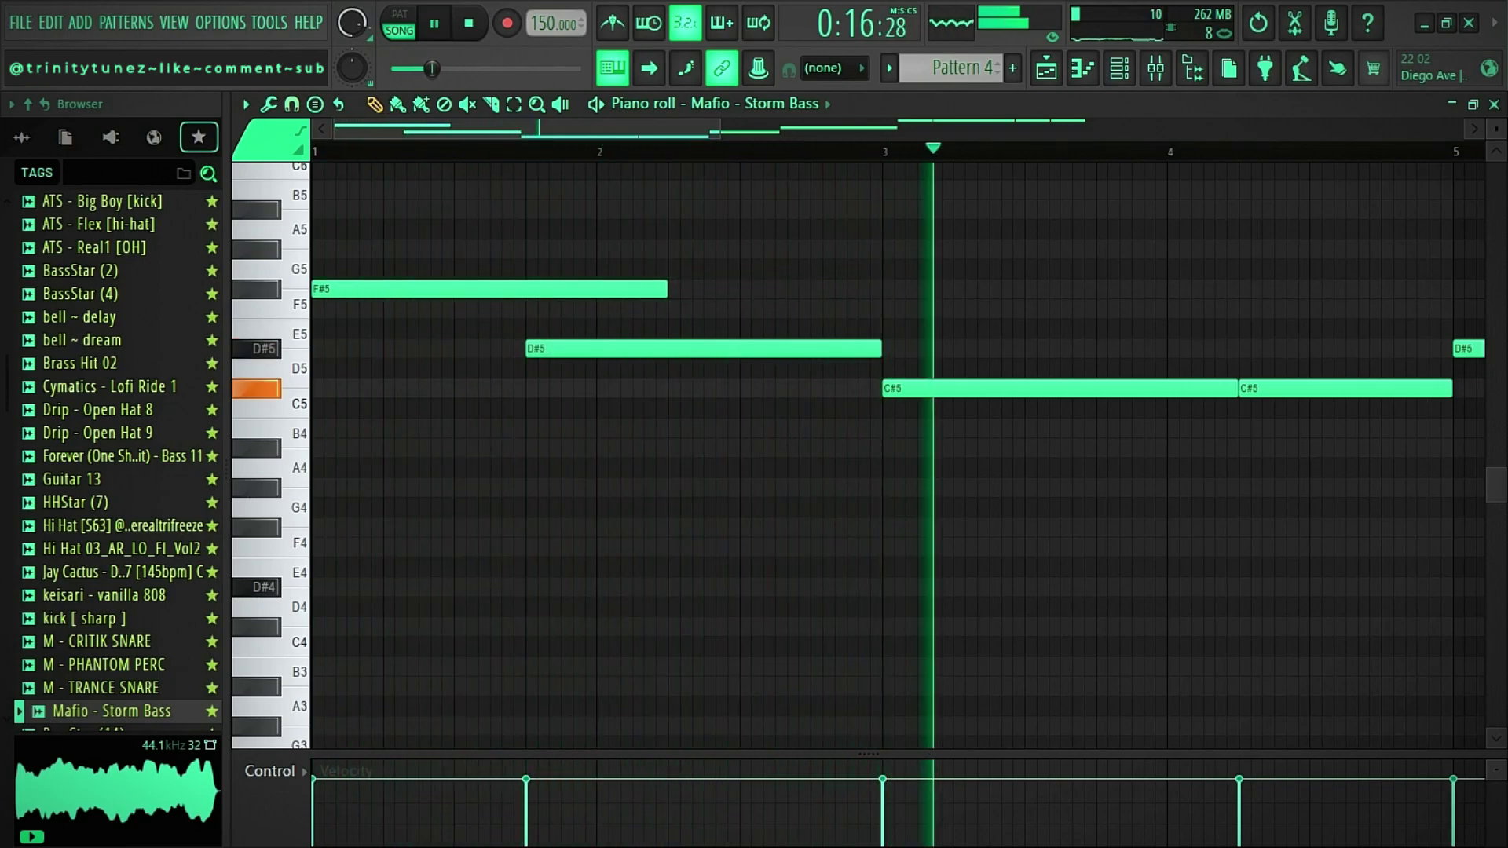
left_click_drag(665, 289, 523, 289)
key("space")
left_click_drag(676, 349, 676, 330)
key("space")
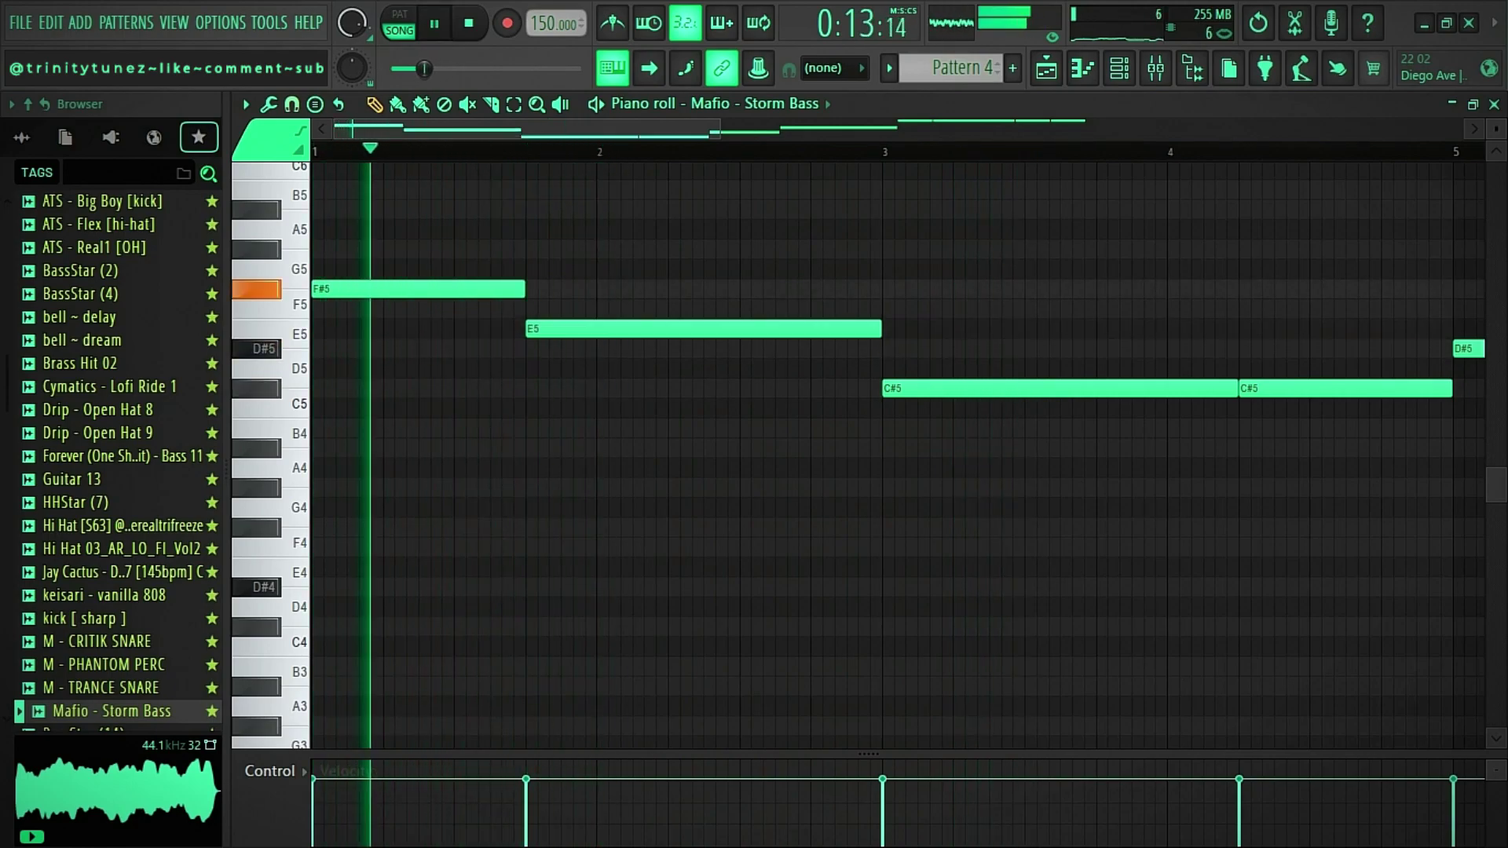
Transpose the bass notes up two octaves and stack D7, C#7 and D#7 notes under the E7 note.
key("ctrl+Up")
key("ctrl+Up")
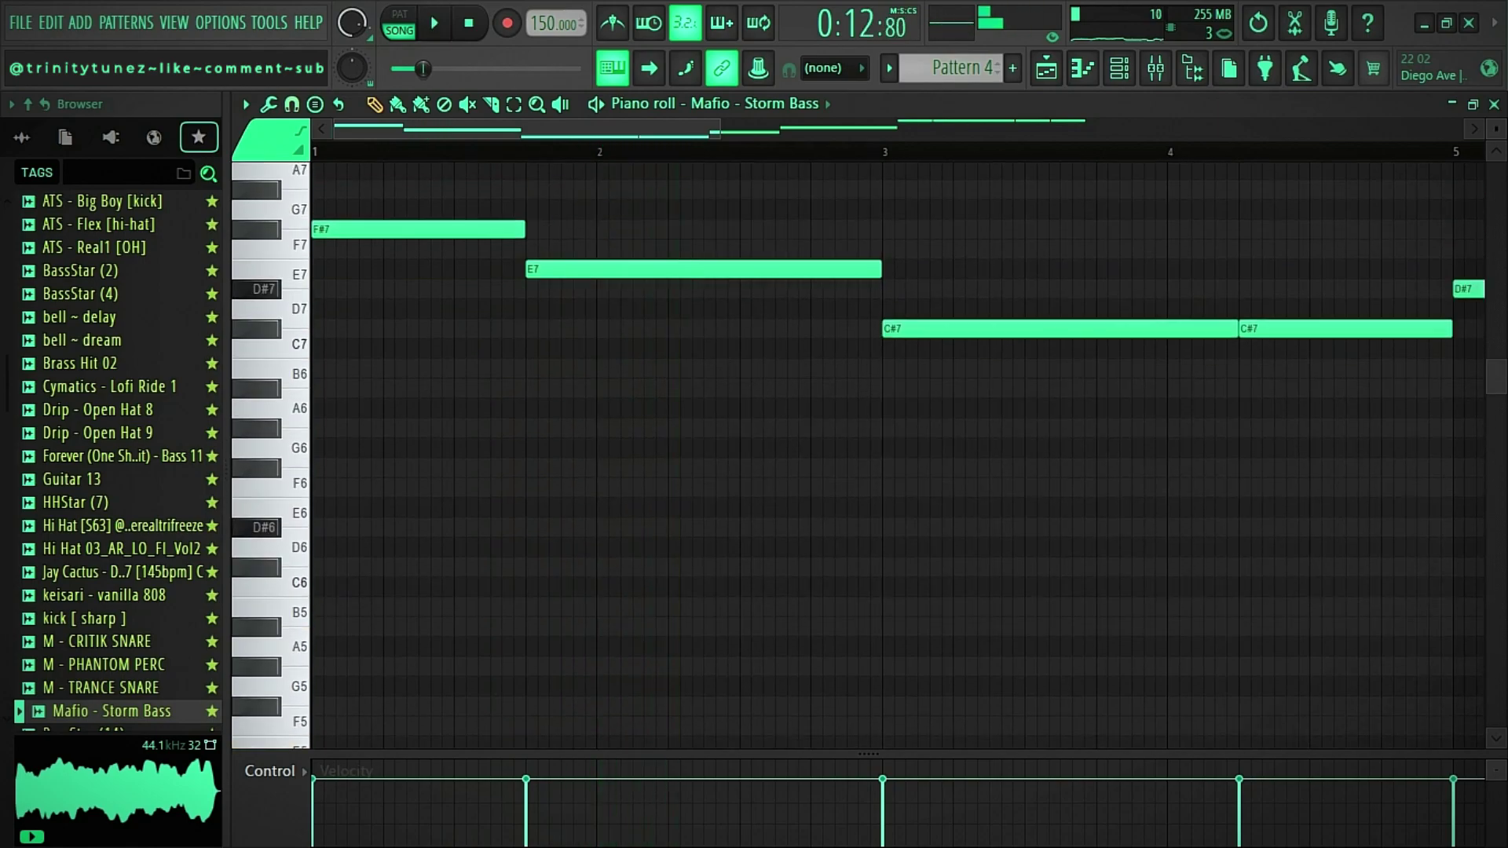
key("space")
left_click(528, 309)
left_click(528, 328)
left_click(534, 289)
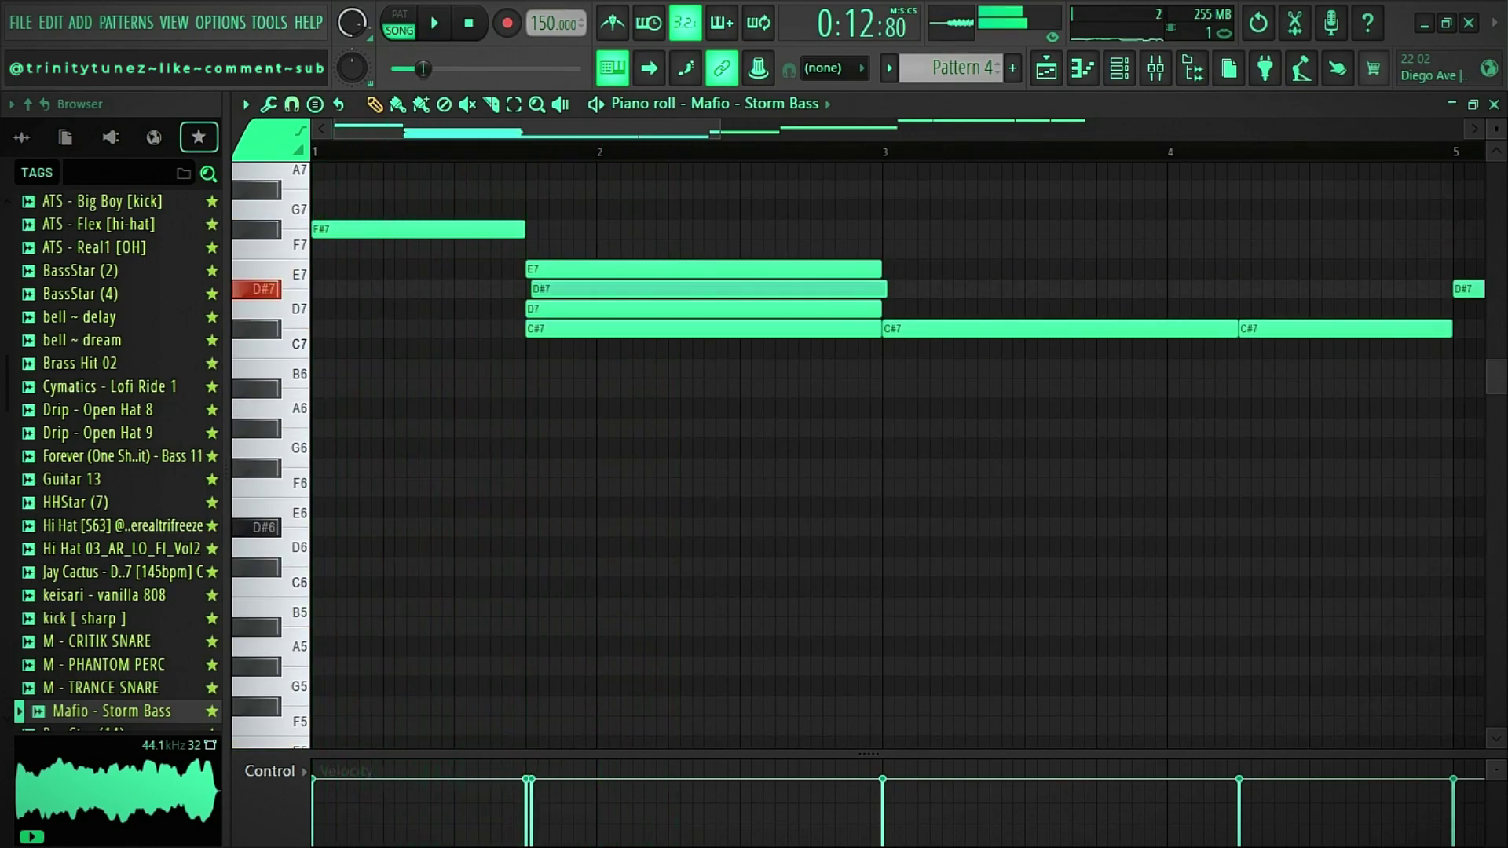
Add F#7 and F7 notes halfway through bar 2 and start playback.
left_click(742, 230)
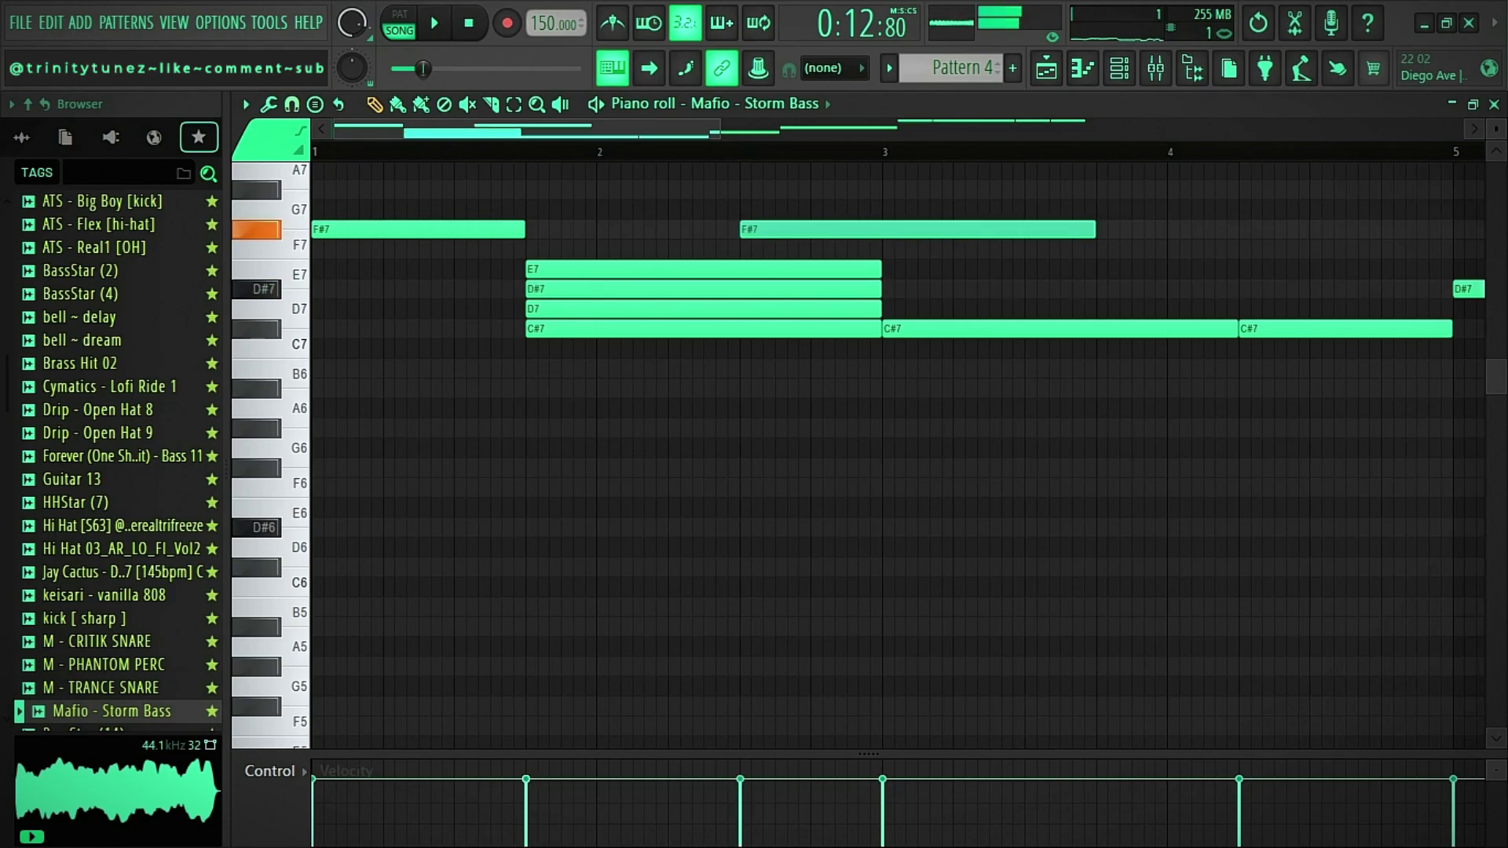
left_click(742, 249)
key("space")
Delete the E7, D7 and C#7 notes stacked around D#7 and the F#7 note above F7.
right_click(707, 269)
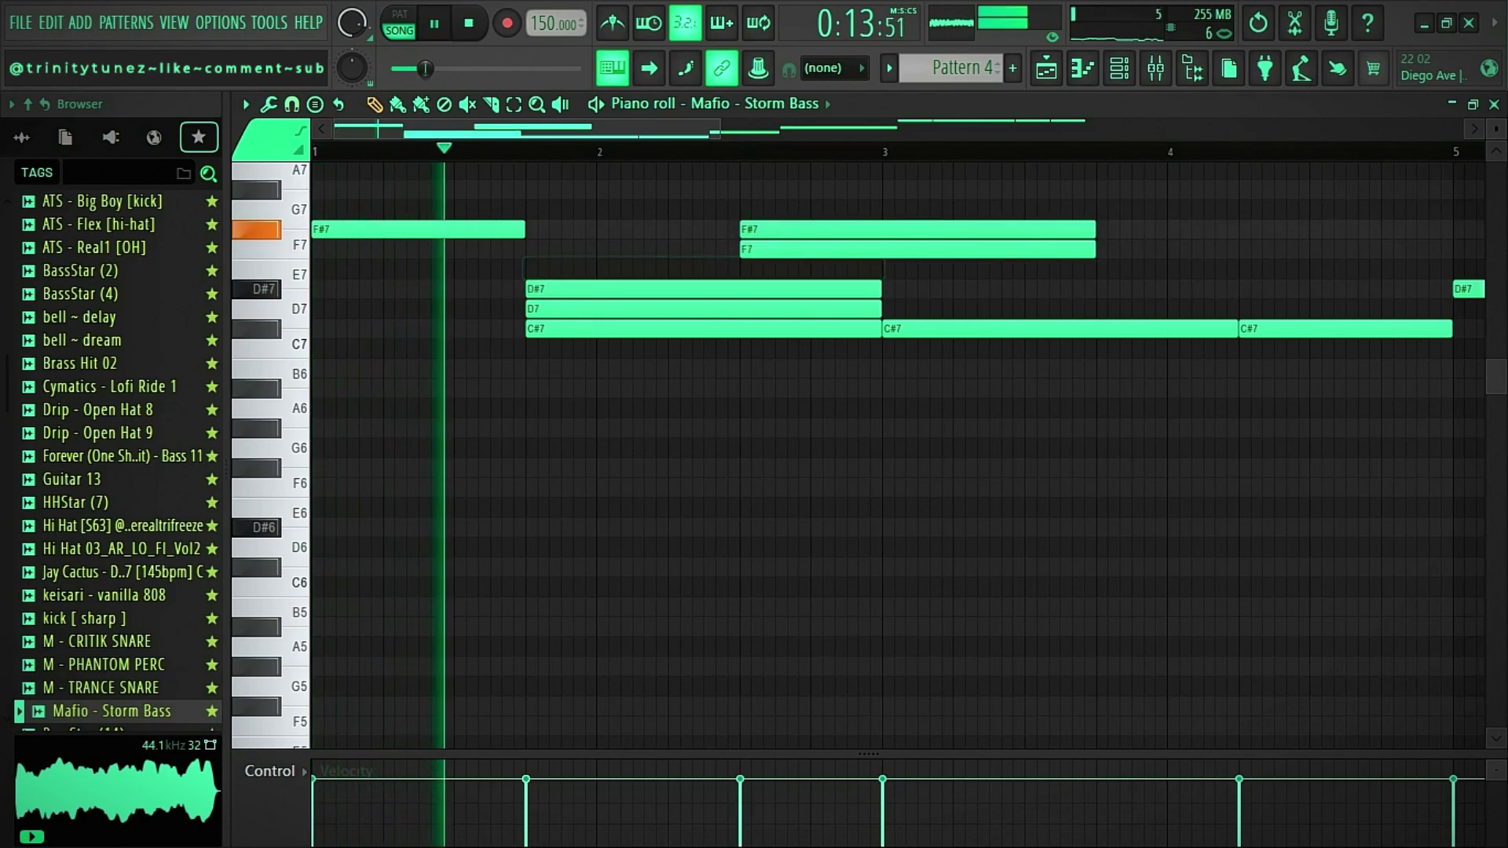
right_click(707, 309)
right_click(707, 328)
key("space")
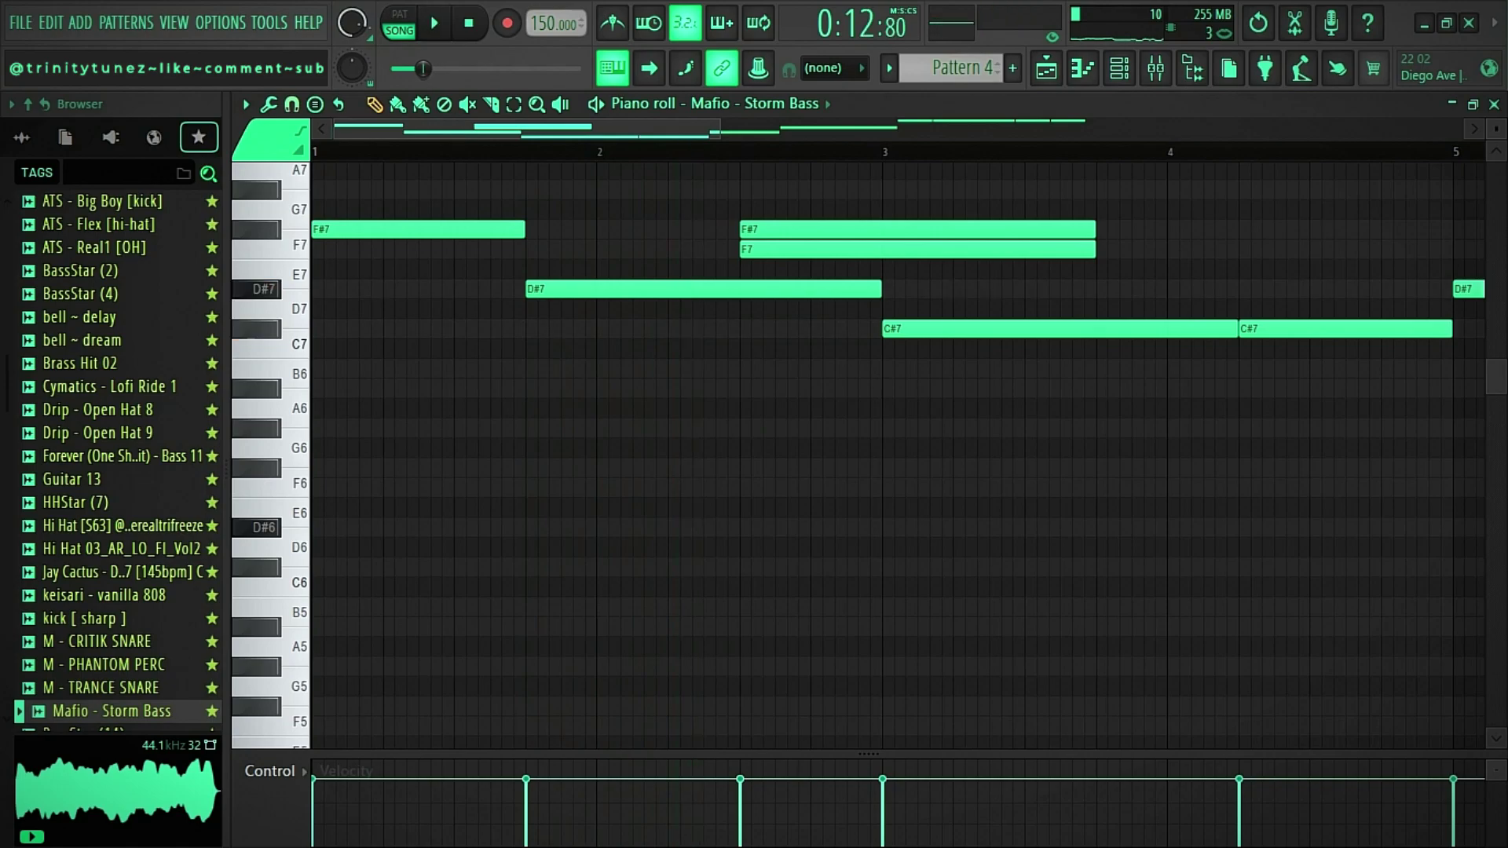
right_click(918, 230)
key("space")
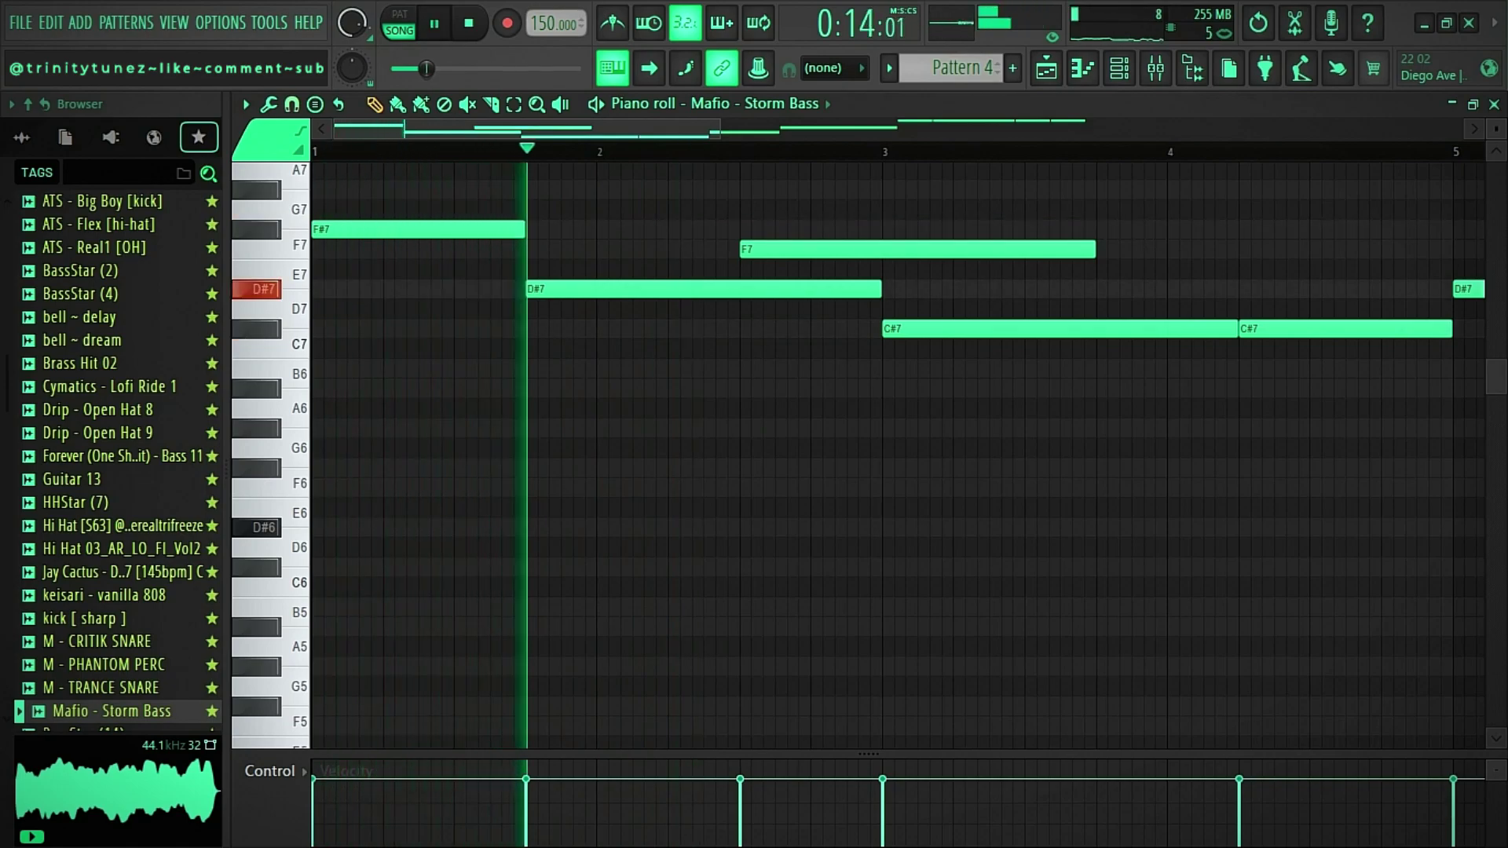
Shift the F7 note to late bar 2, delete the two C#7 notes after it and apply quick legato.
left_click_drag(917, 249, 988, 249)
right_click(1021, 329)
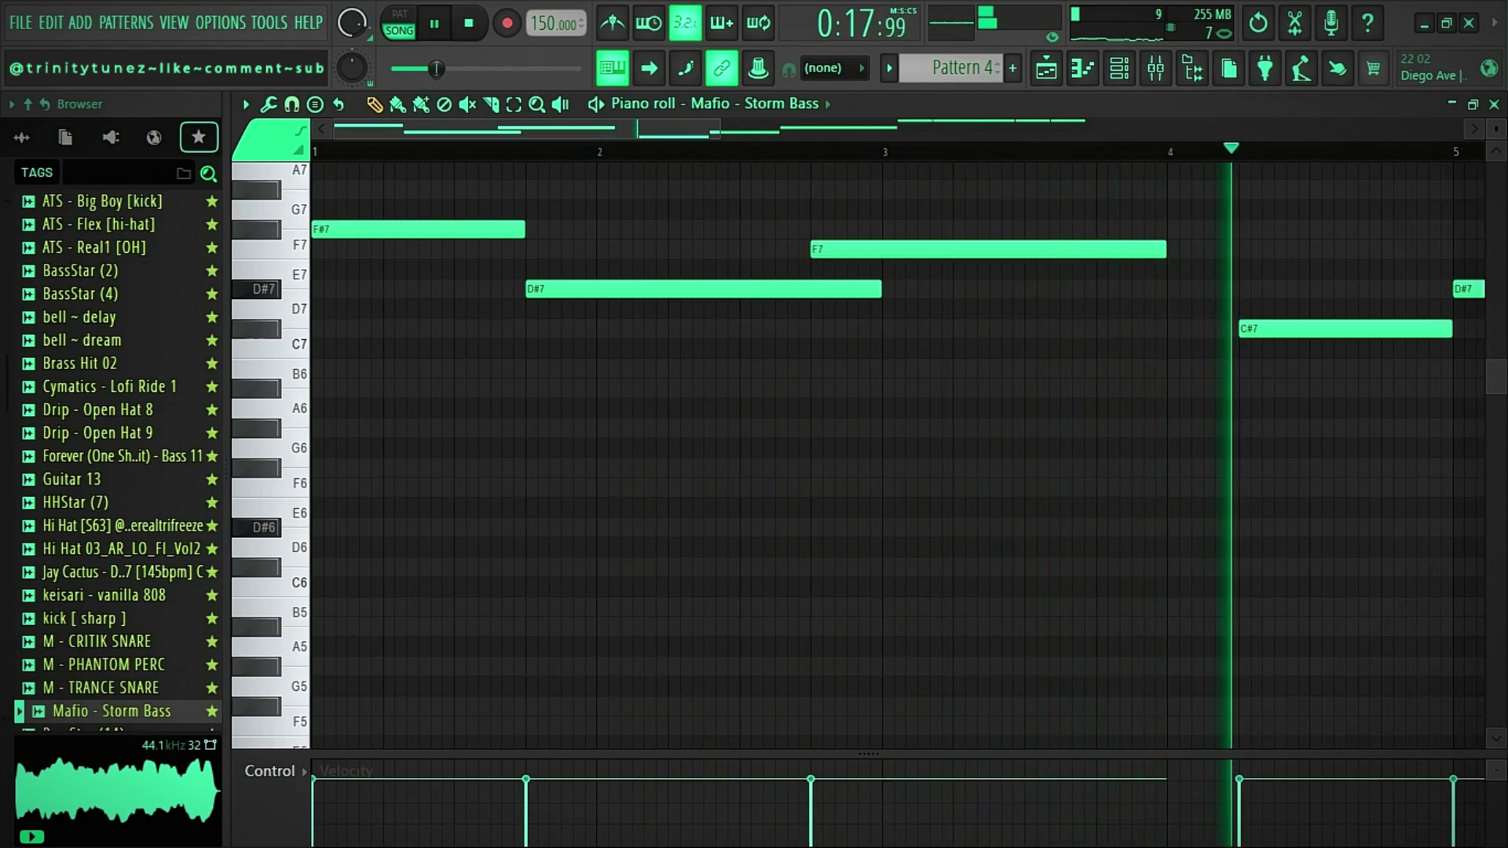
key("ctrl+l")
left_click_drag(719, 129, 1030, 129)
right_click(886, 329)
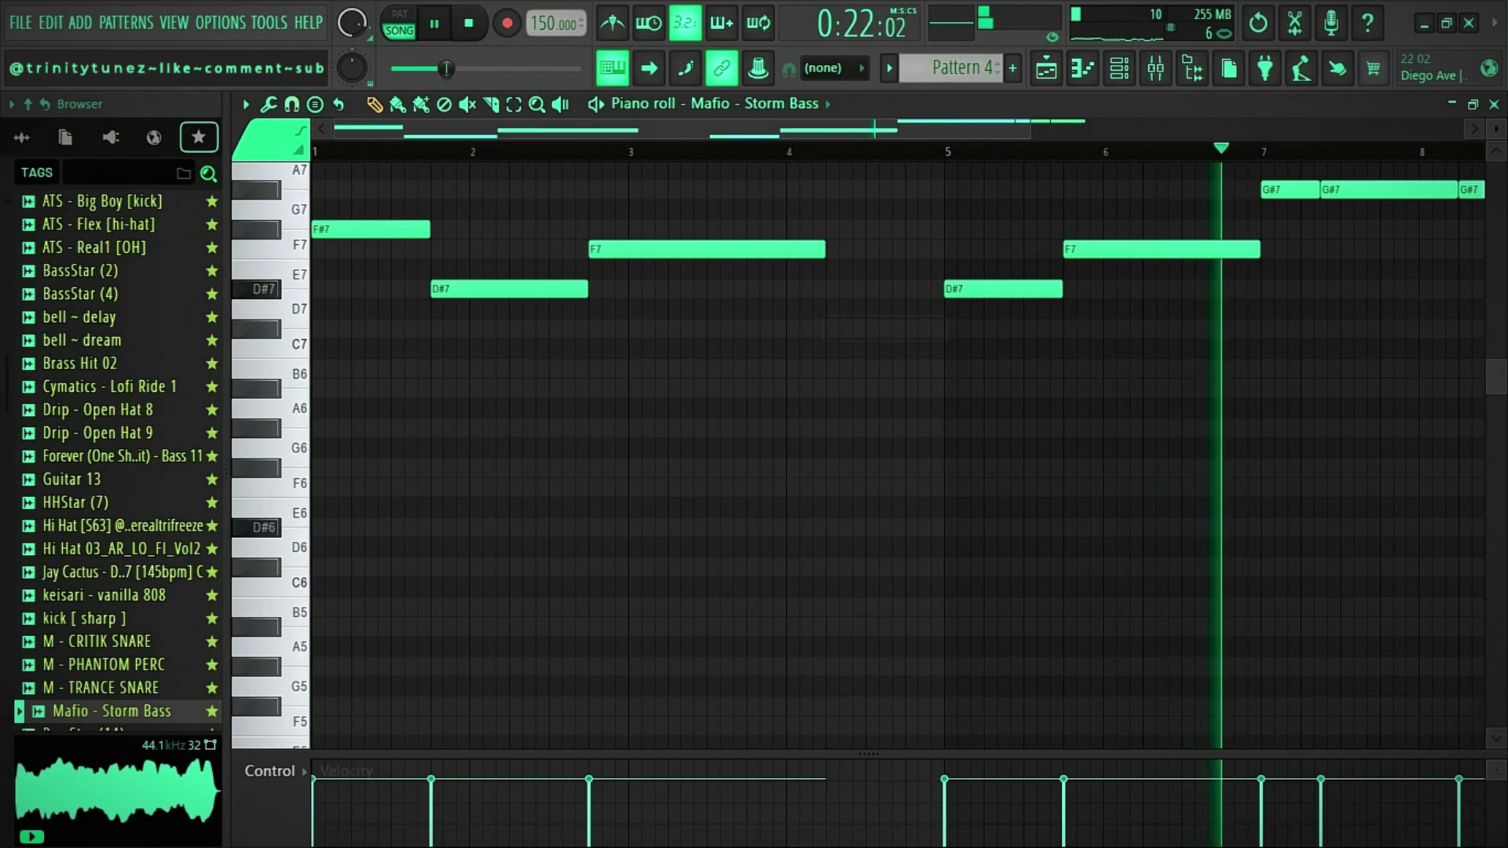
Move the first G#7 note earlier into late bar 6 and delete the G#7 note following it.
key("space")
key("space")
left_click_drag(1290, 189, 1250, 190)
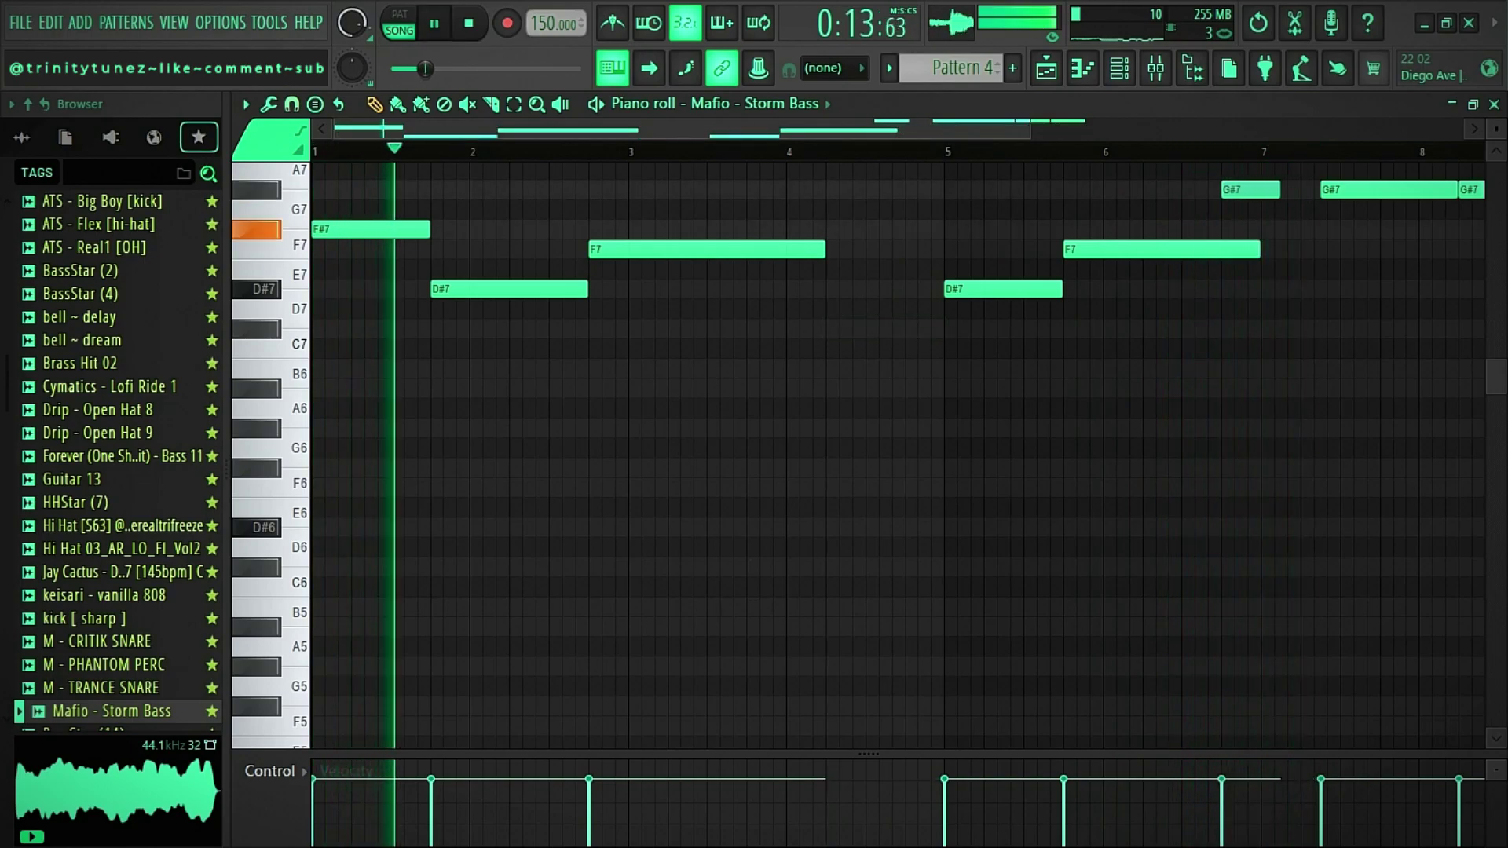
right_click(1370, 189)
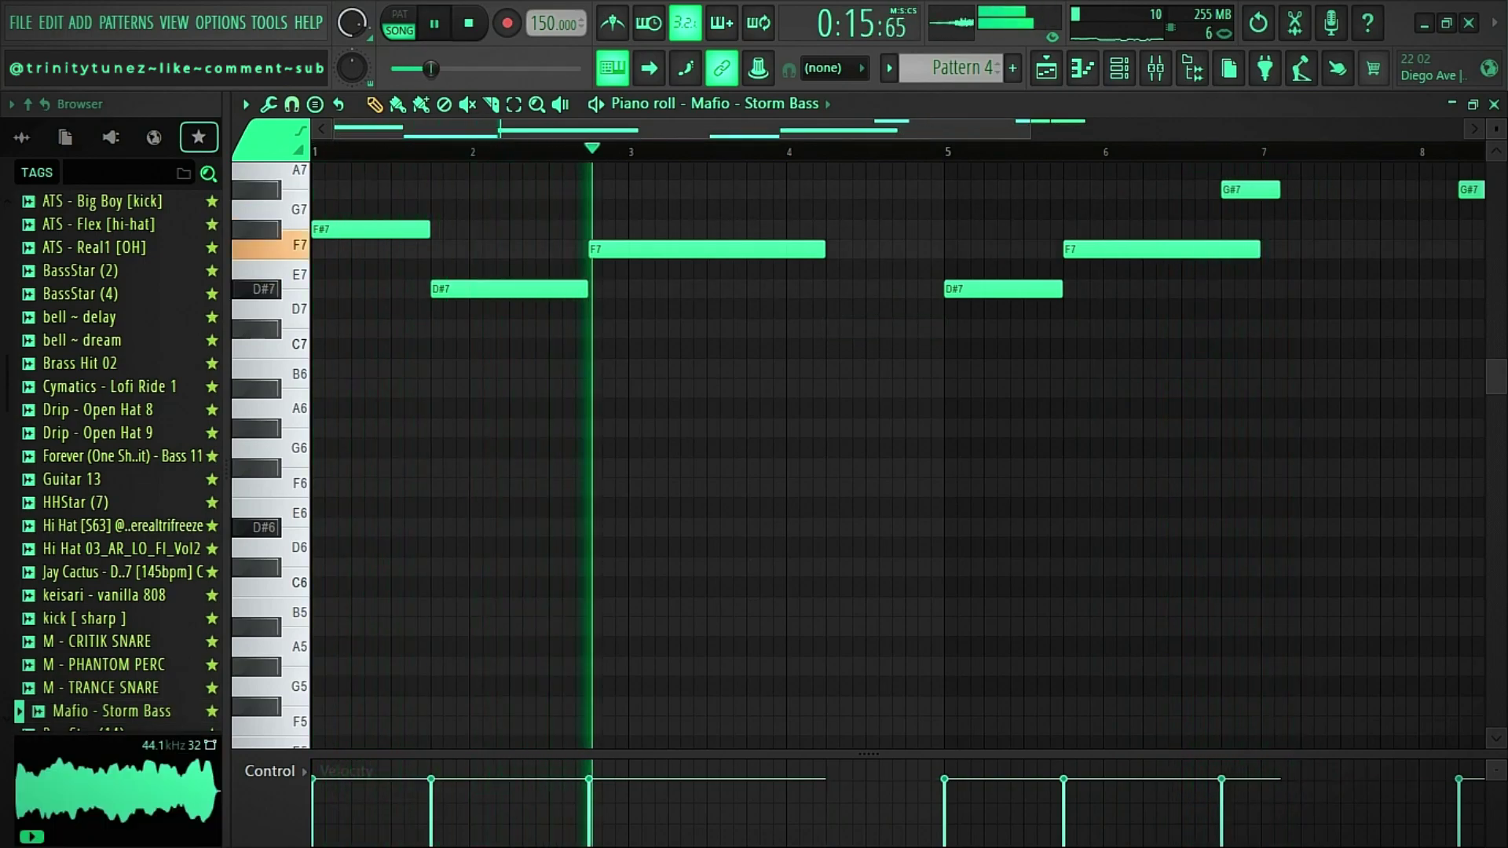
Replace the remaining late G#7 notes with a temporary one at bar 9, apply quick legato up to it and delete it.
left_click_drag(1030, 129, 1306, 129)
right_click(1199, 189)
right_click(1157, 189)
left_click(1228, 189)
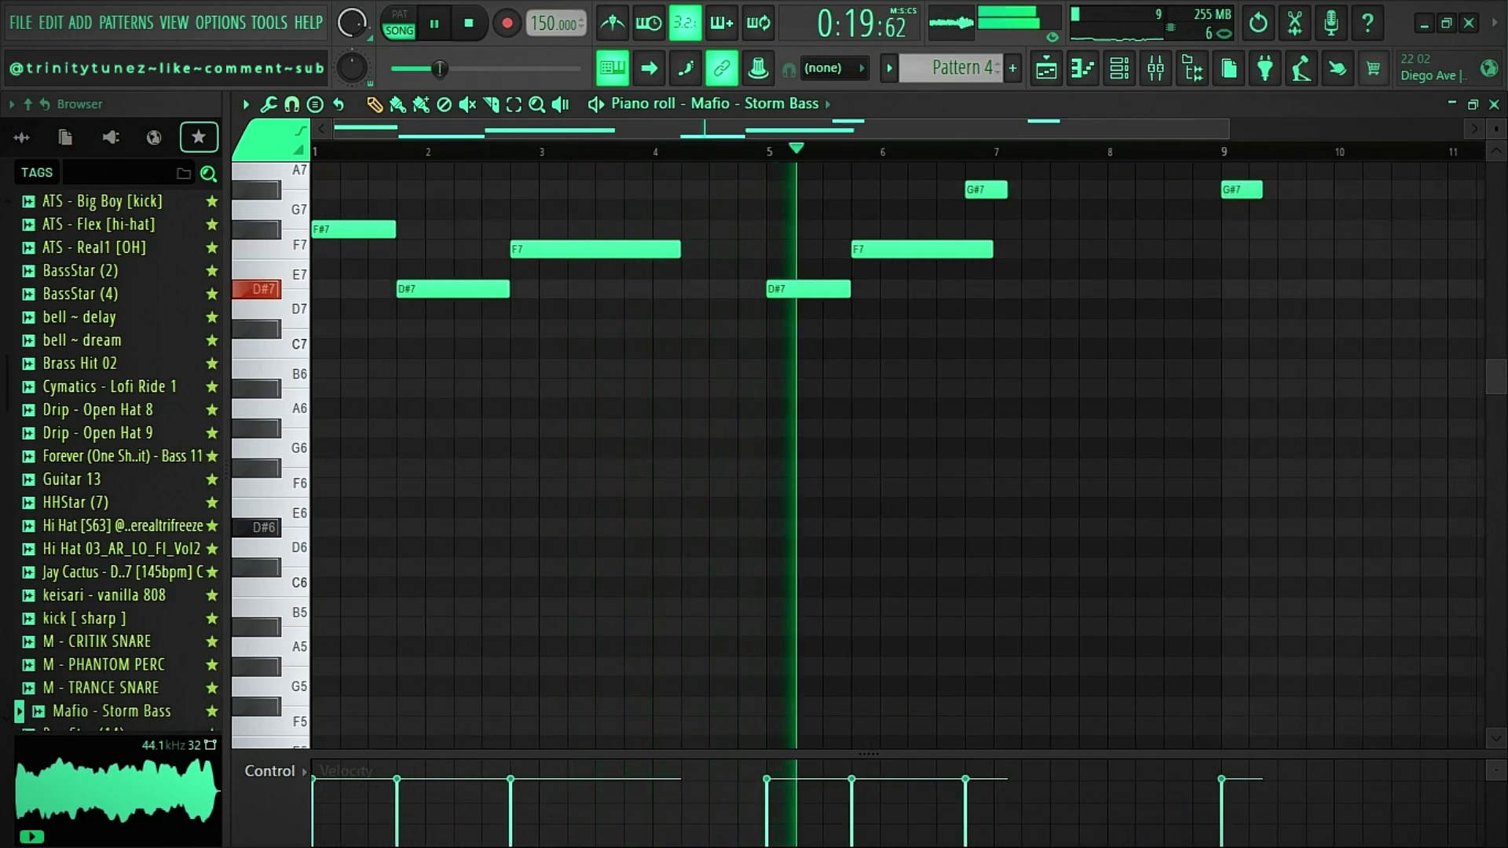
key("ctrl+l")
right_click(1241, 189)
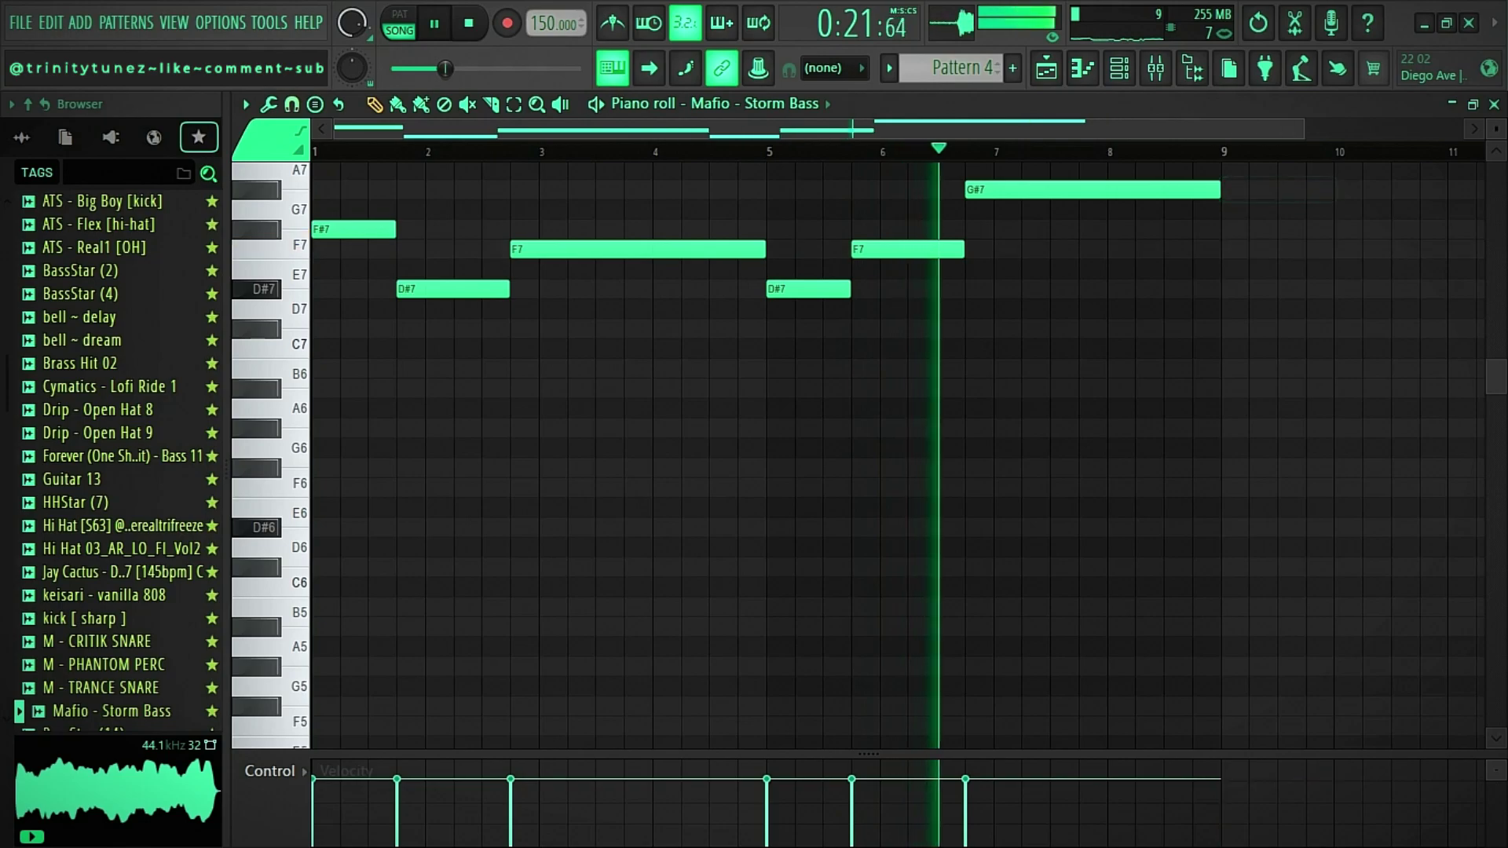
Transpose all Storm Bass notes down three octaves, play them back and return to the channel rack.
key("ctrl+Down")
key("ctrl+Down")
key("space")
key("space")
scroll(895, 455, "down", 3)
key("ctrl+Down")
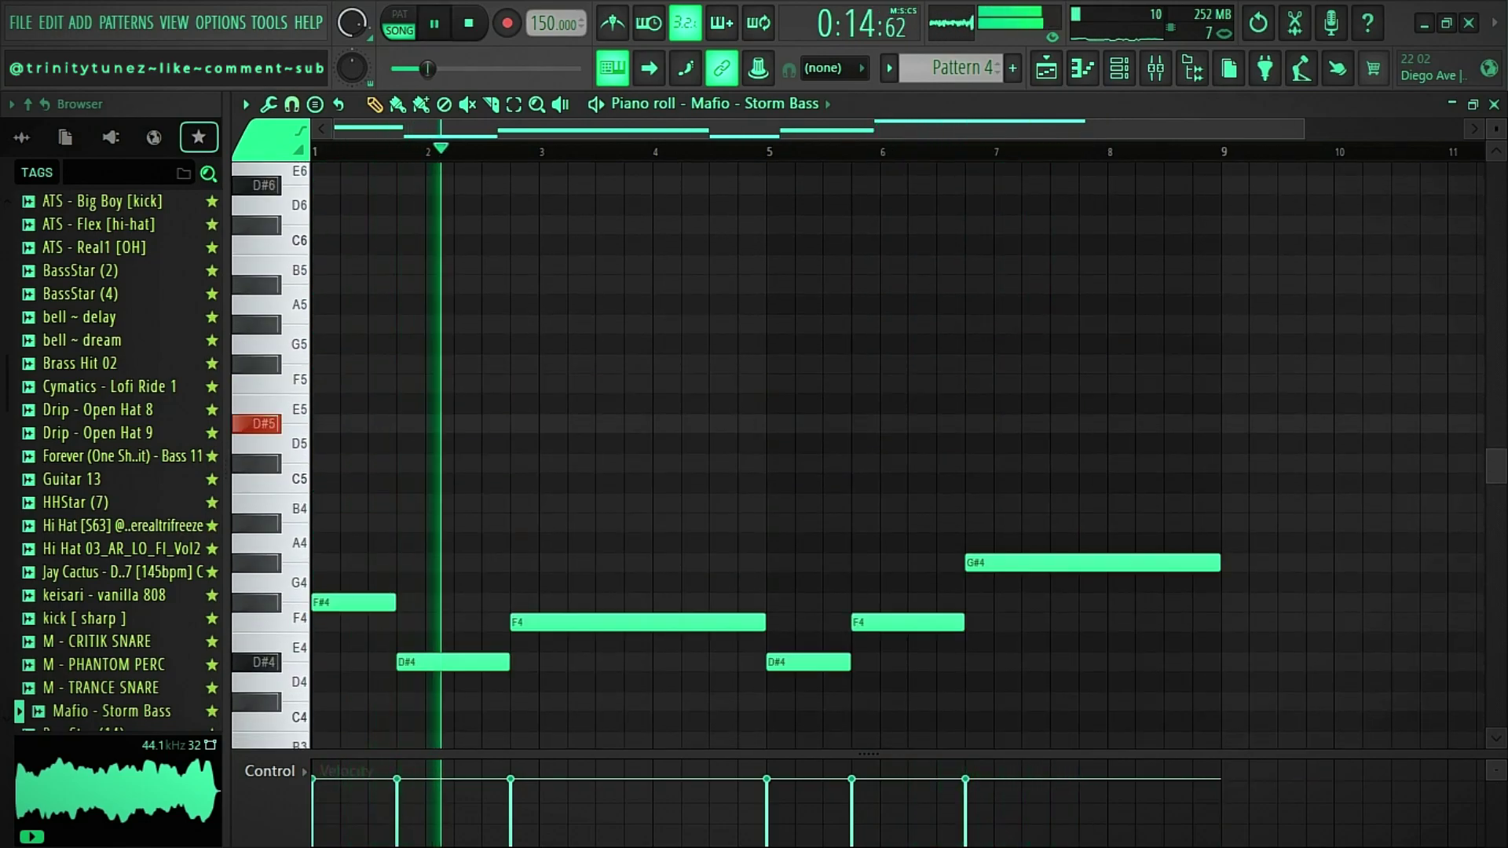
key("space")
key("space")
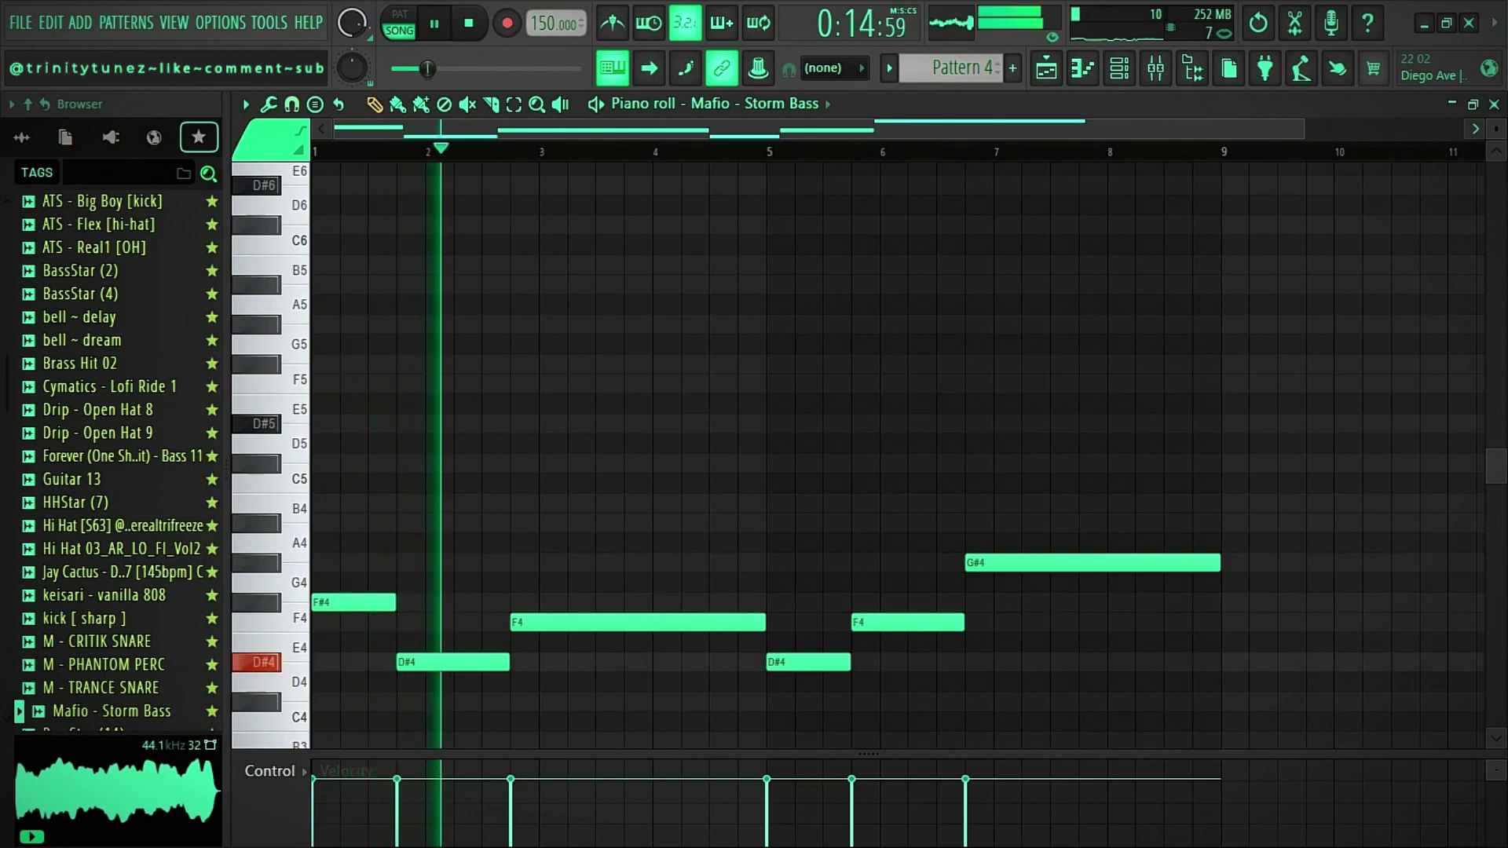
key("F7")
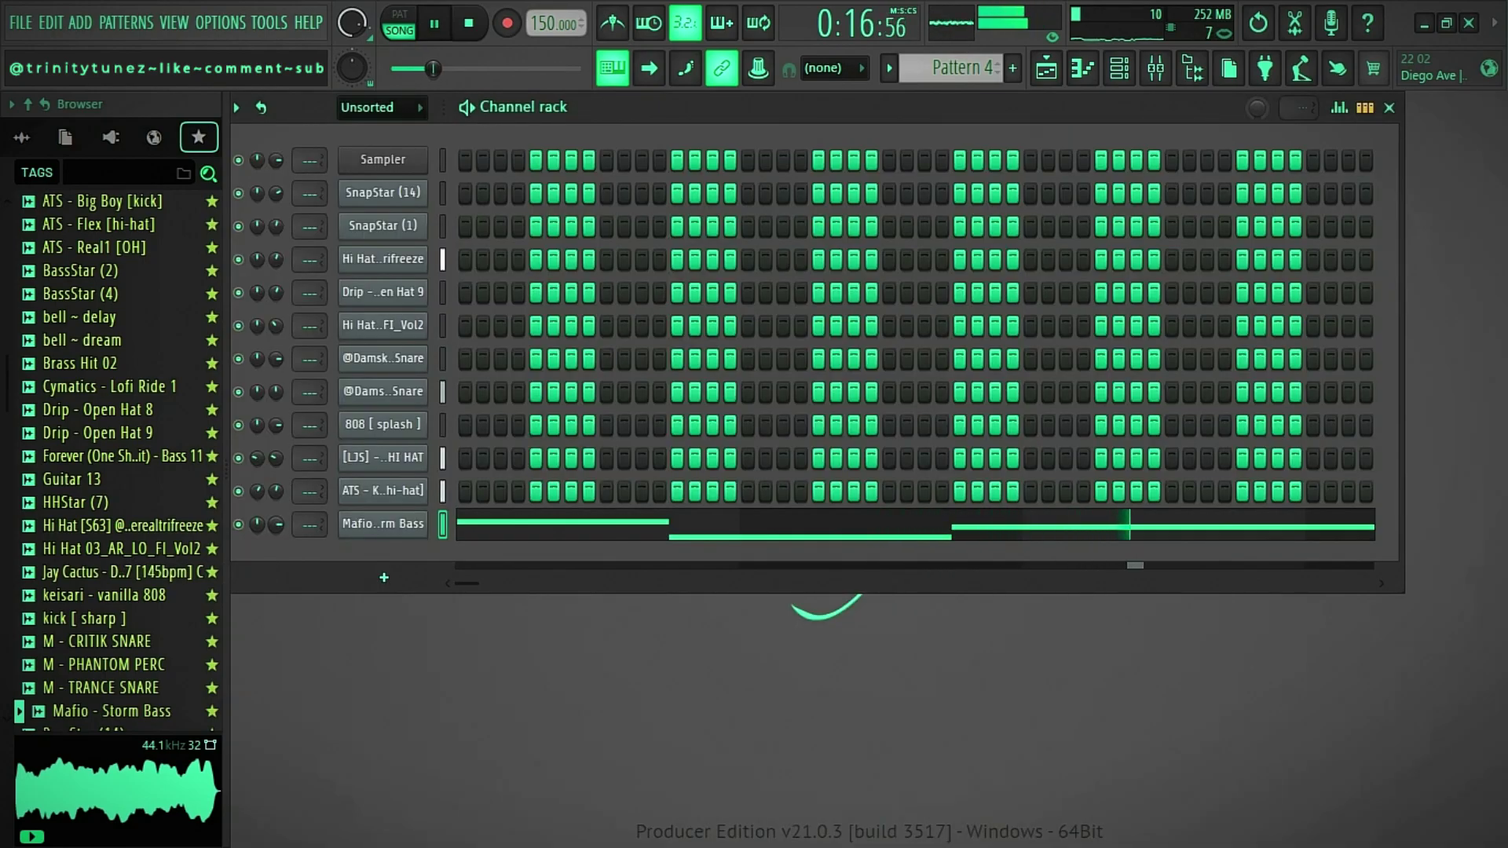
Duplicate Track 7's Pattern 4 clip to bar 17 and trim the end of the Pattern 2 clip just before bar 25.
key("F5")
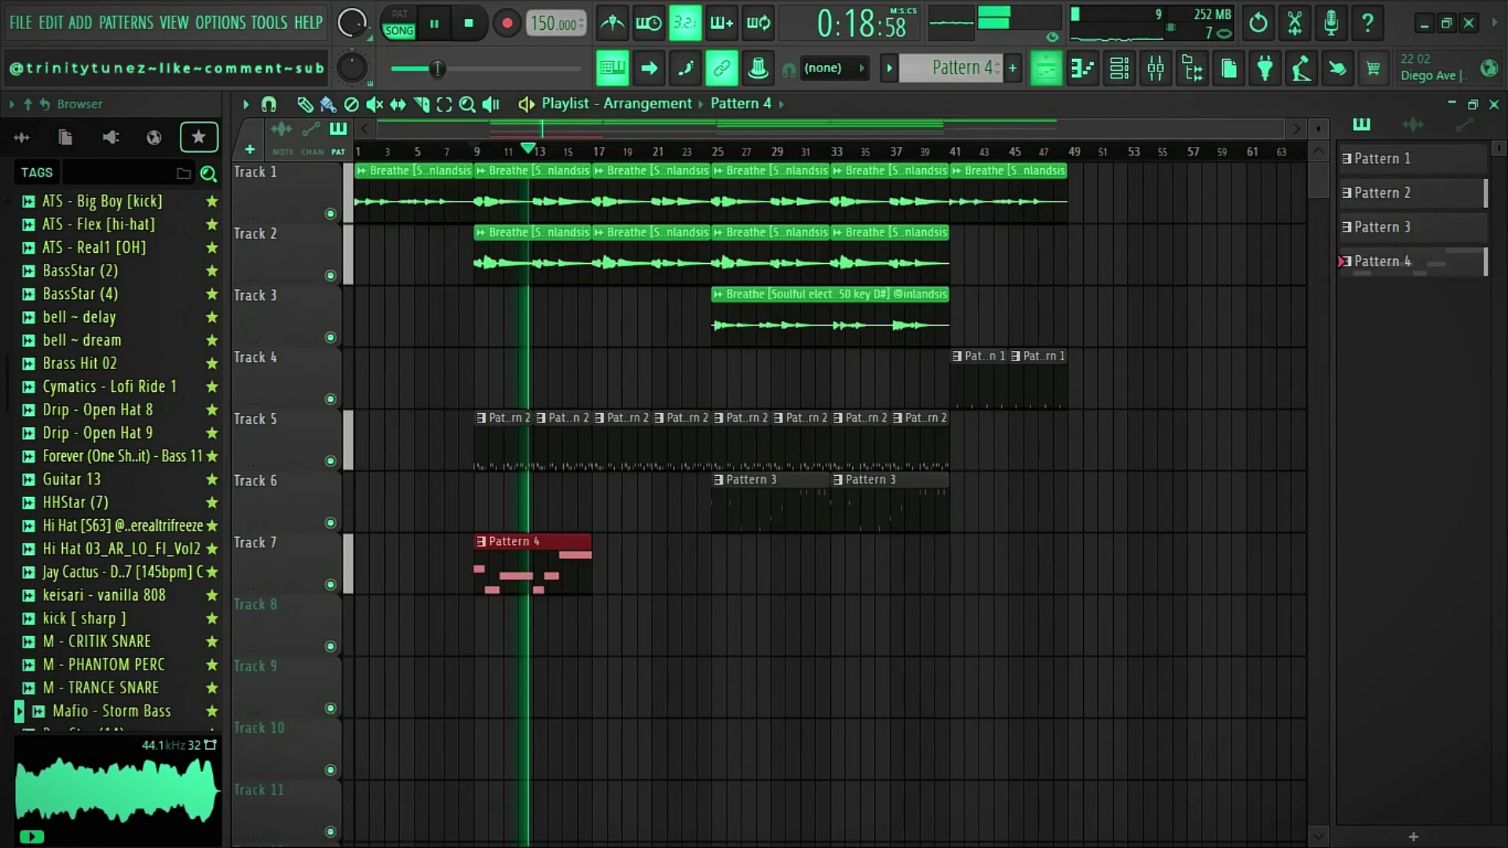
key("ctrl+b")
left_click_drag(666, 566, 650, 566)
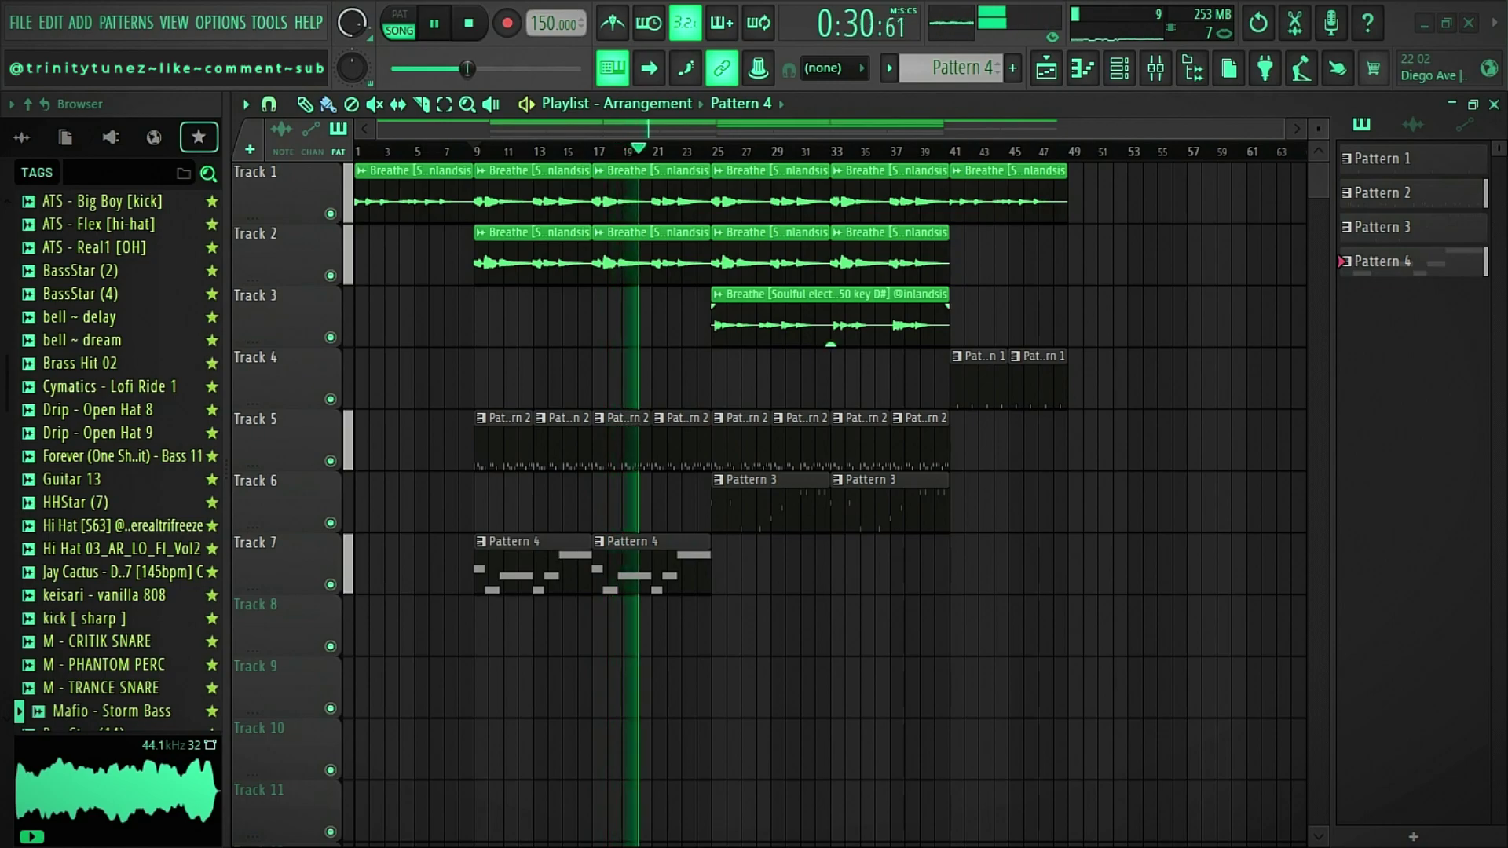
left_click_drag(1283, 129, 871, 129)
left_click_drag(1006, 444, 993, 443)
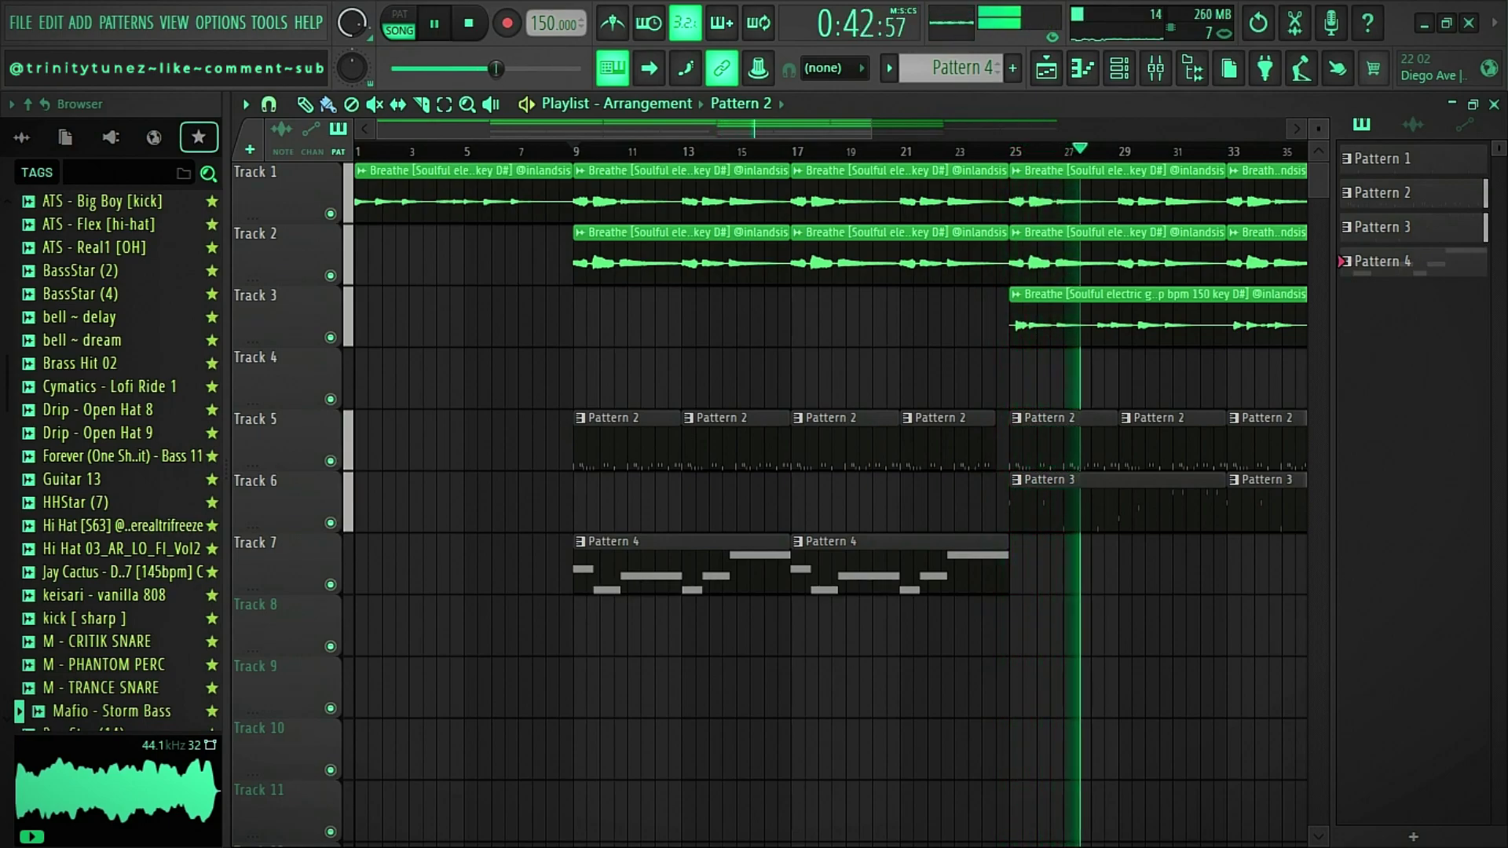
Copy the Storm Bass notes from Pattern 4 and paste them into the Sampler channel of Pattern 3.
key("F7")
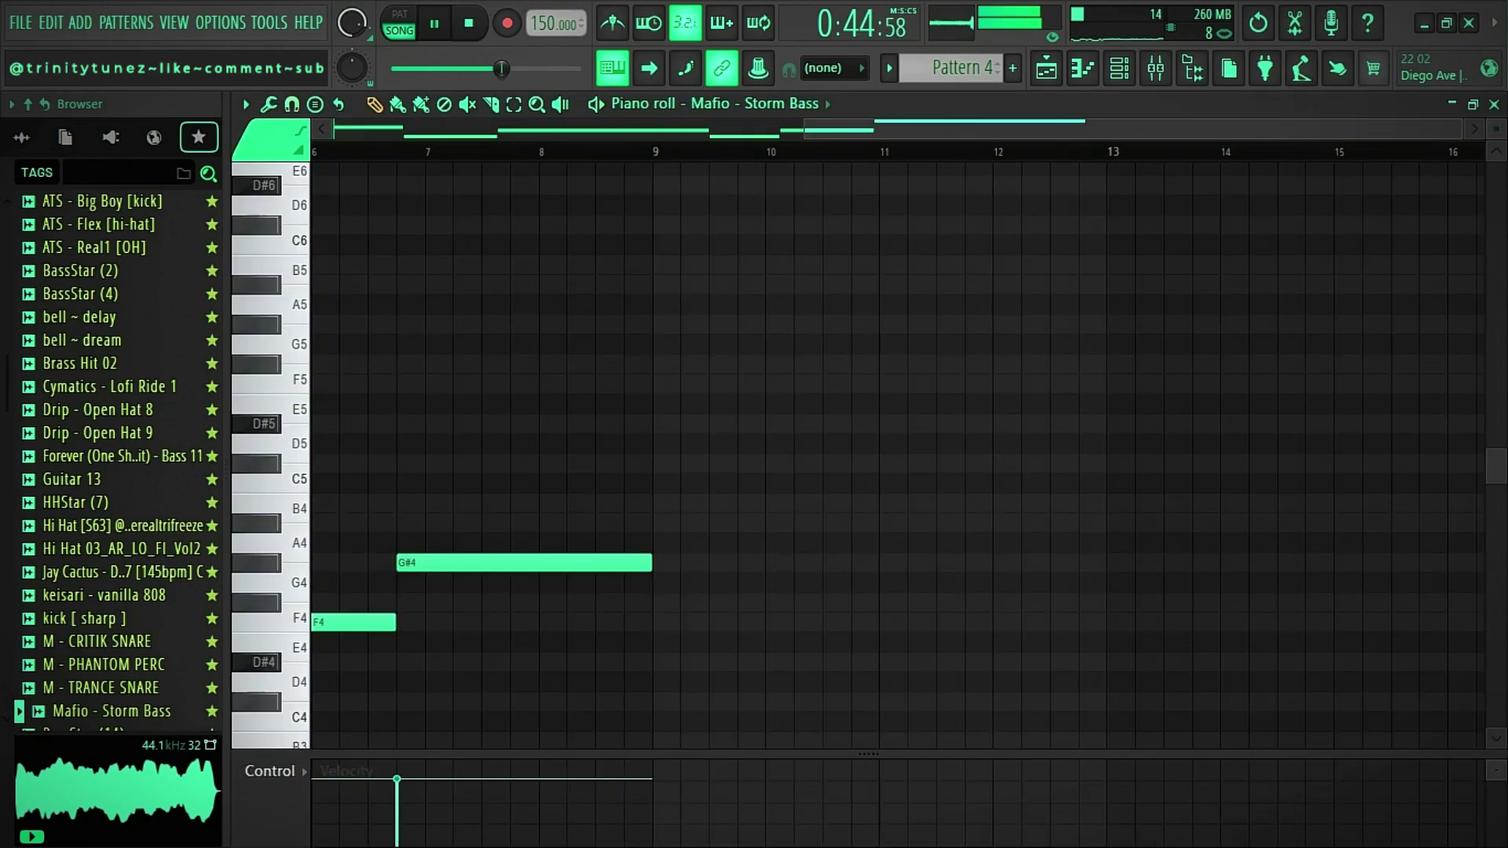
key("F5")
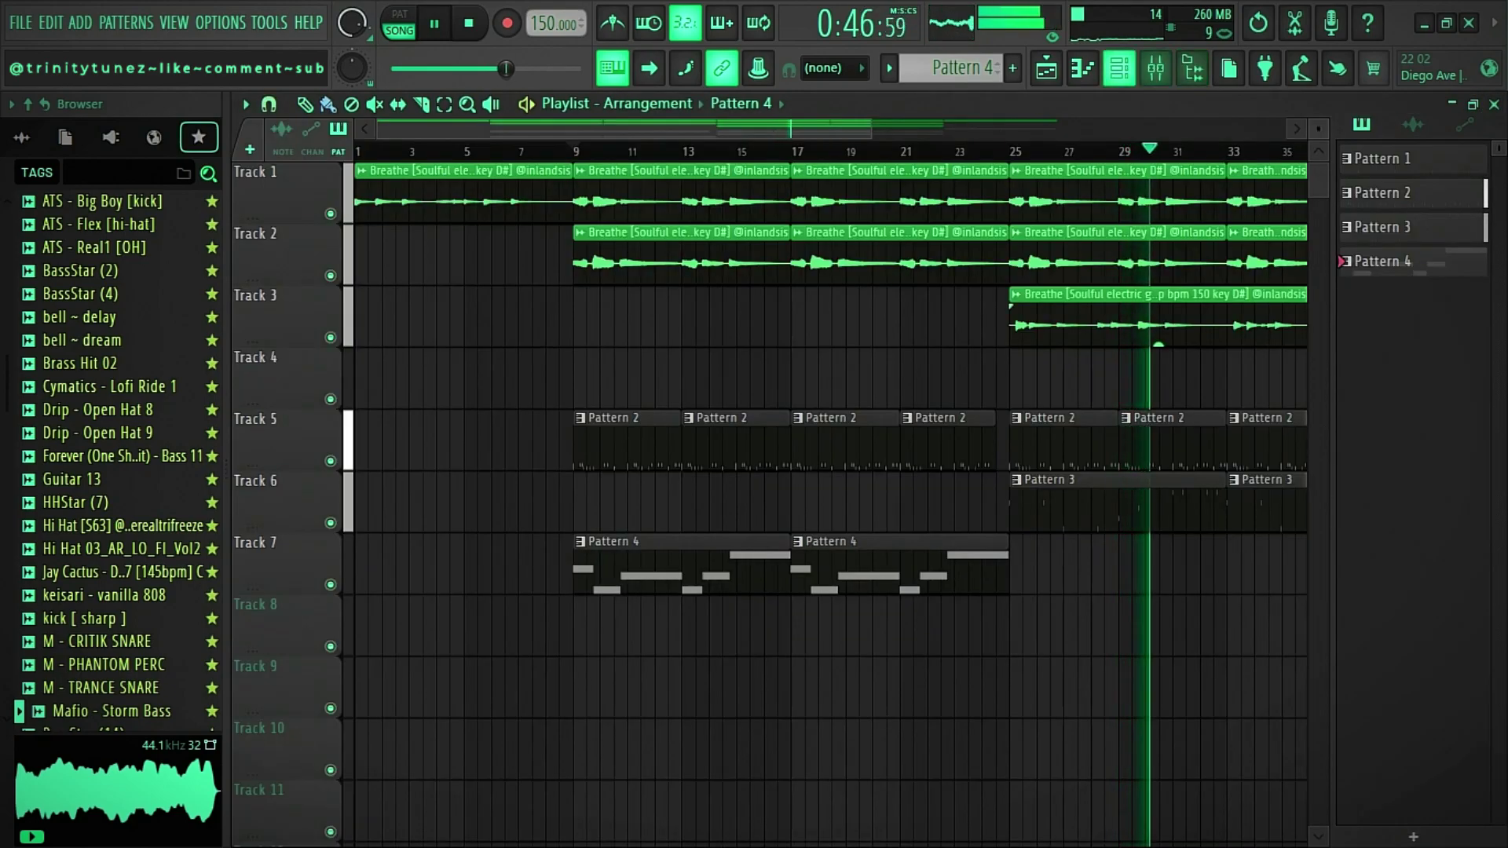
key("F6")
right_click(341, 512)
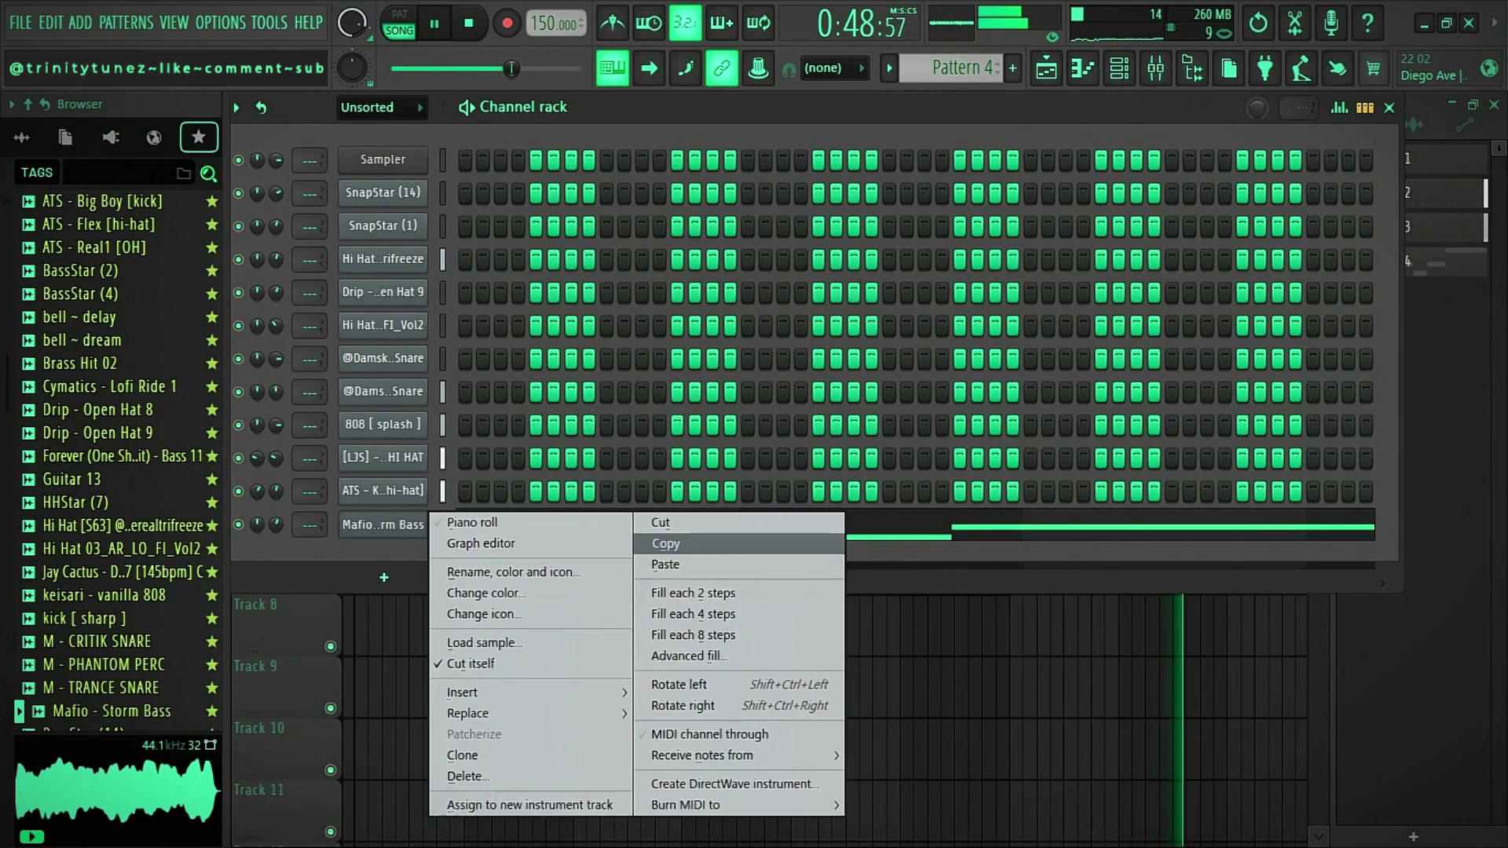
left_click(666, 544)
left_click(1446, 228)
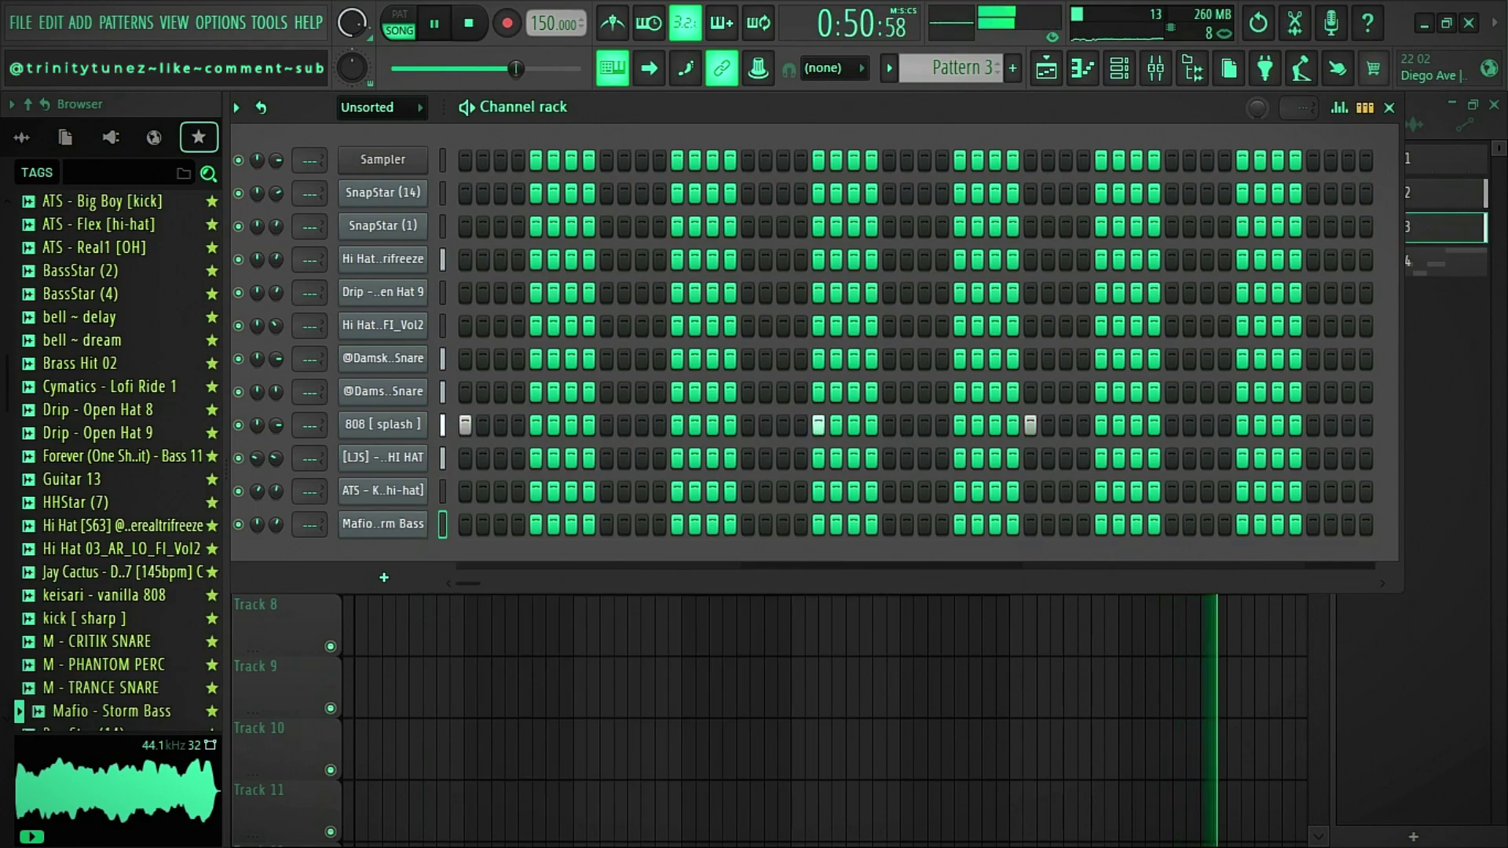
right_click(424, 157)
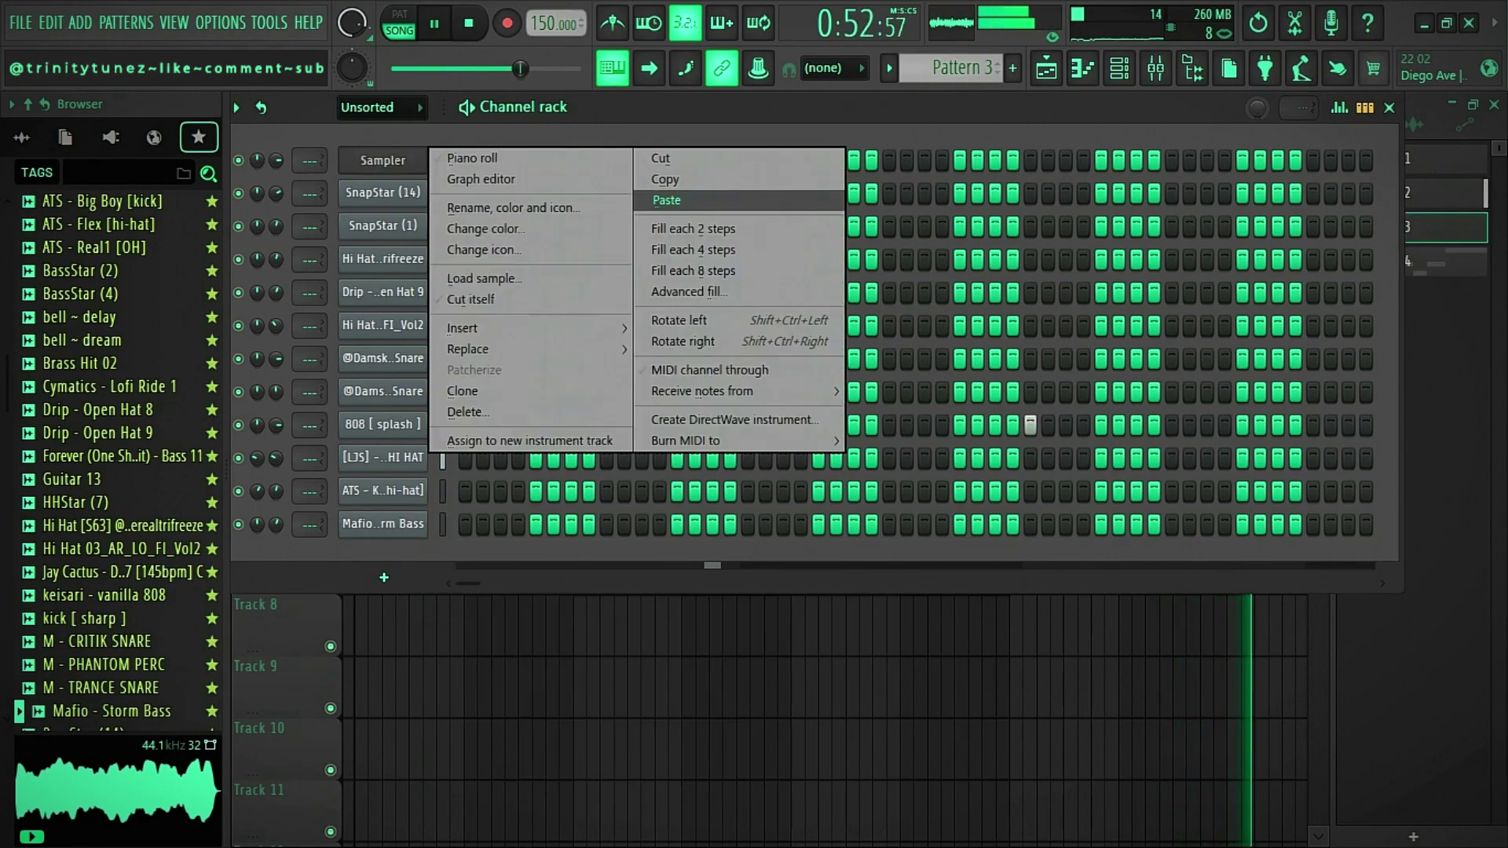
left_click(942, 196)
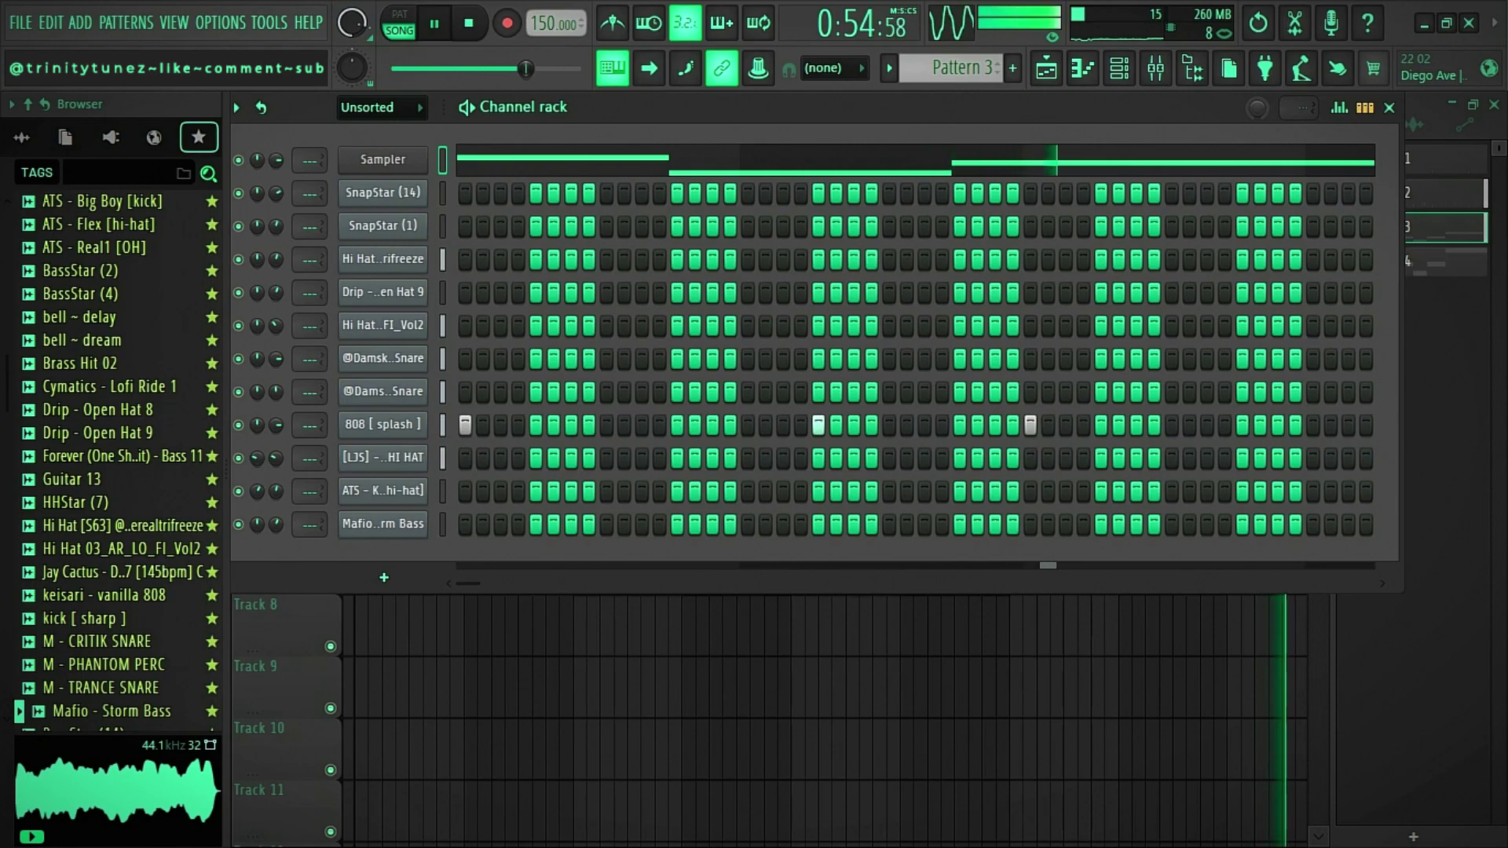
Lower the 808 [ splash ] note in bar 2 of Pattern 3 to D#5 and return to the playlist.
right_click(427, 416)
left_click(459, 423)
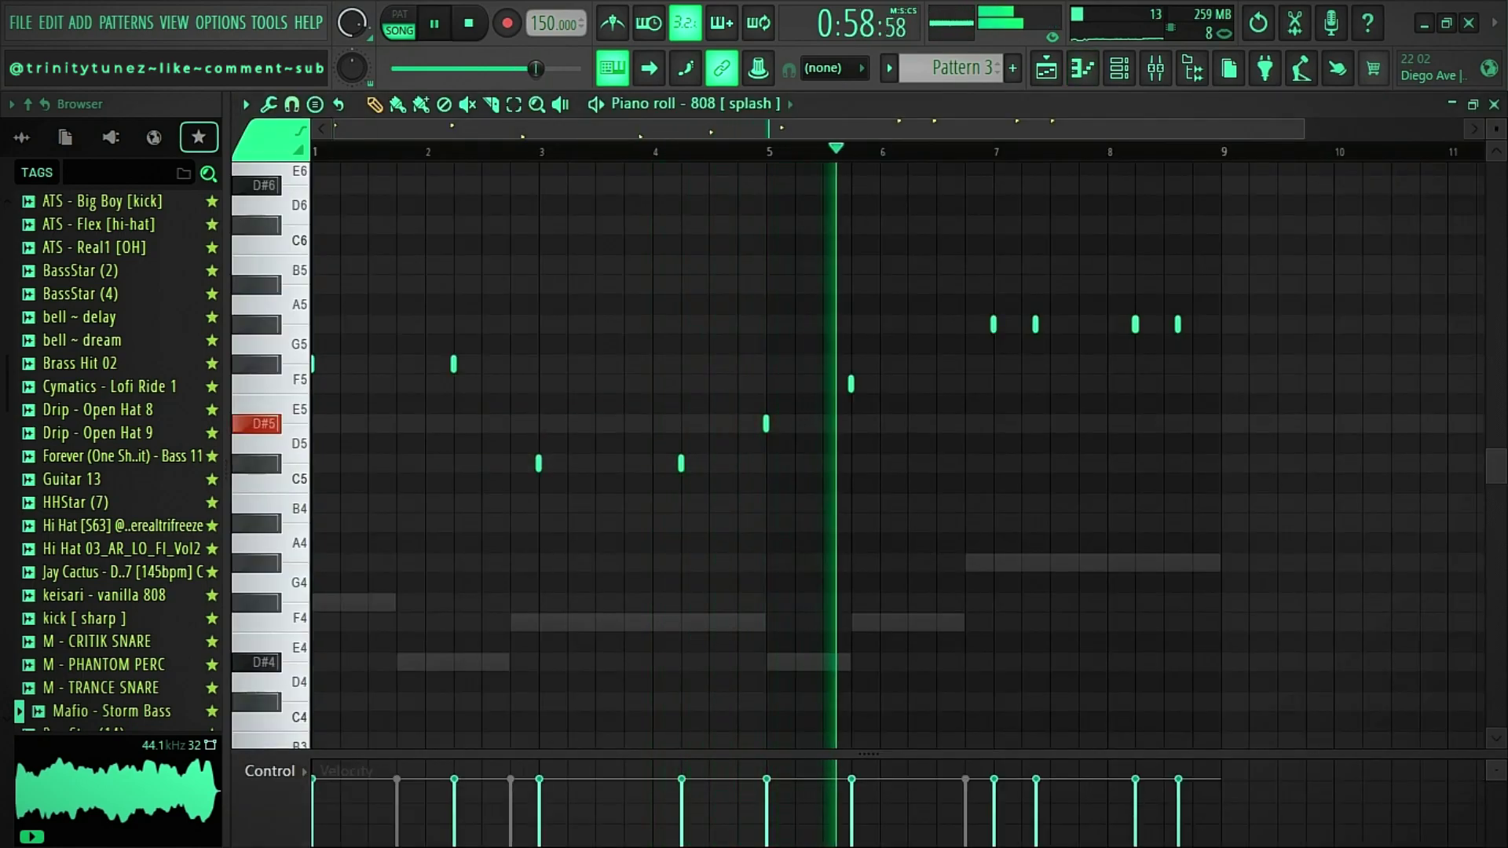
left_click_drag(453, 363, 453, 423)
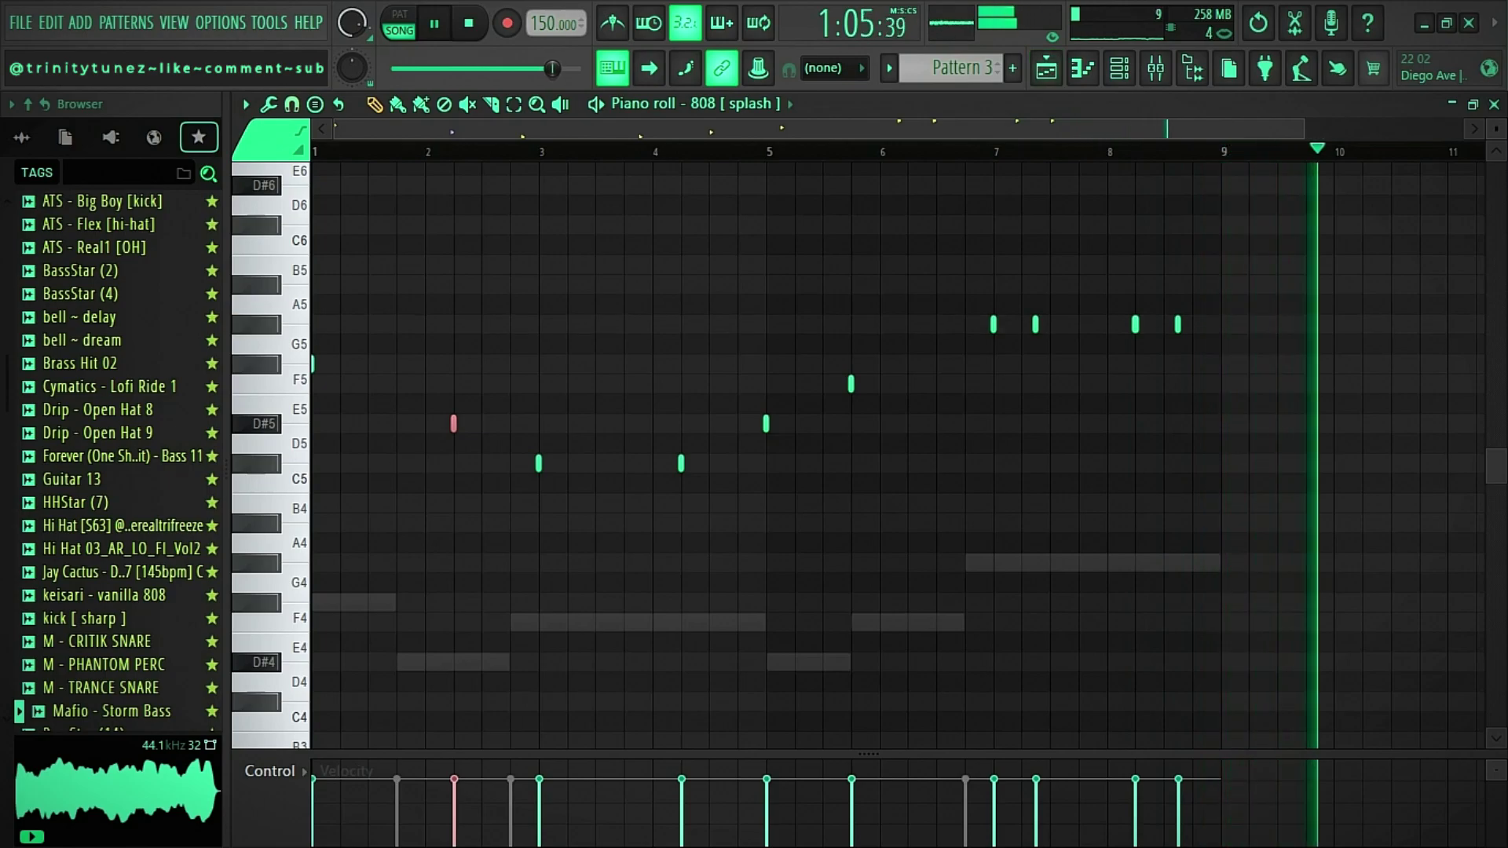
key("F5")
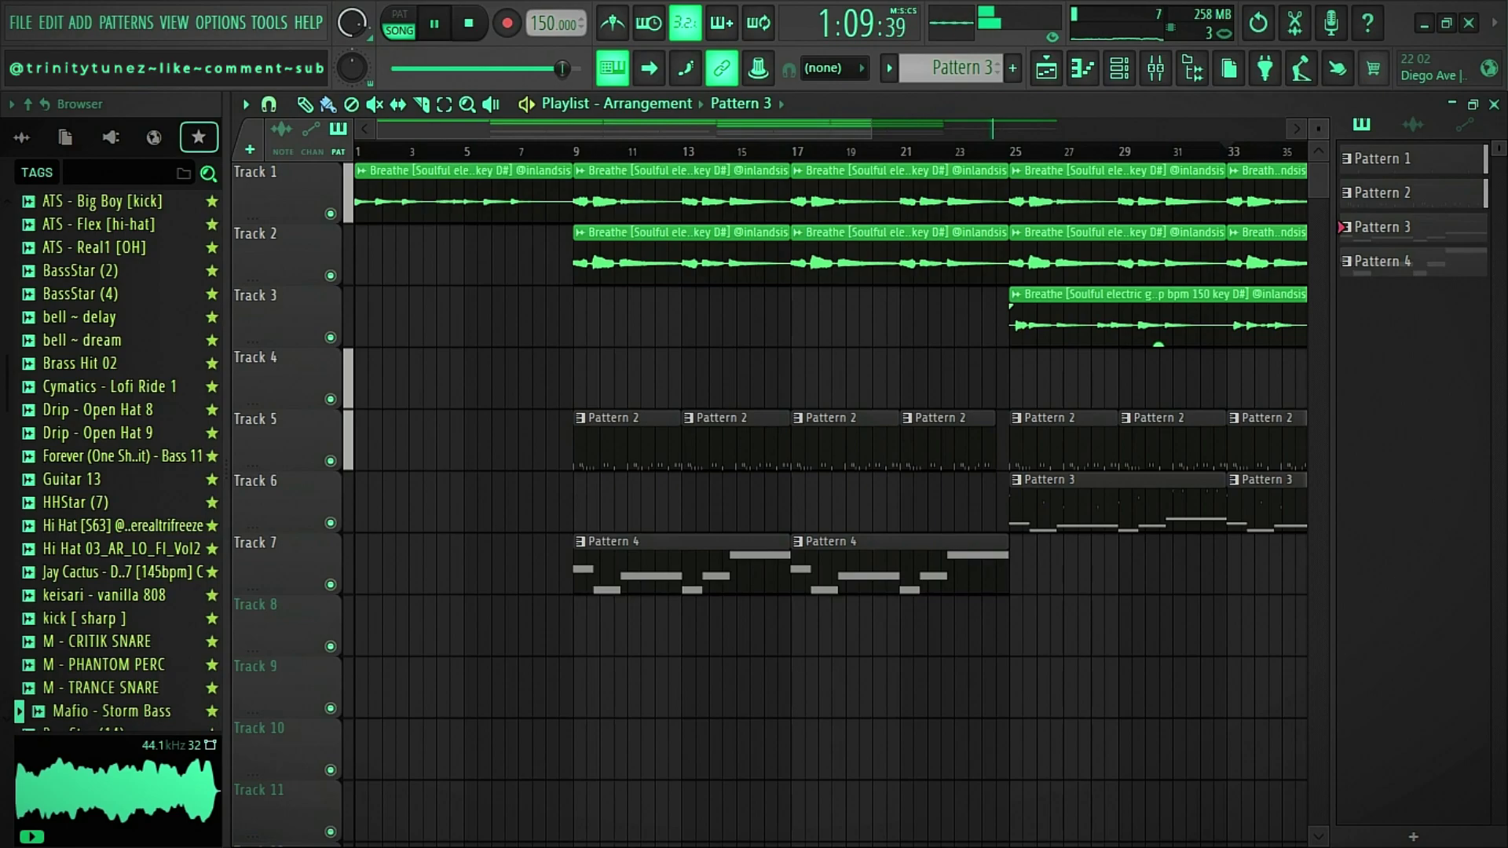
Review the arrangement's ending and Pattern 3's channels, and place a Pattern 4 clip on Track 1 at bar 54.
left_click_drag(871, 130, 689, 128)
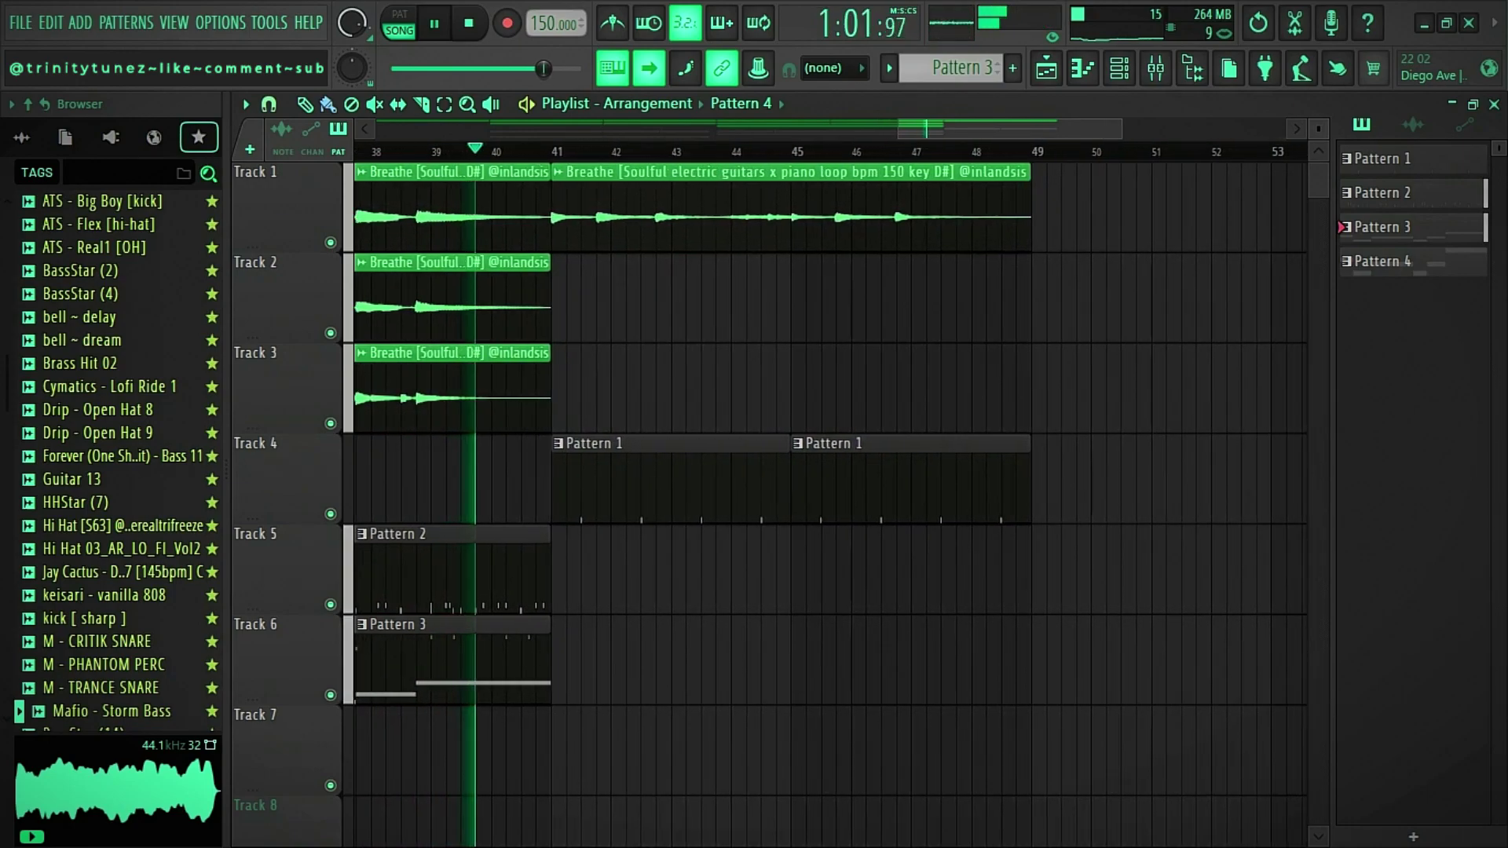
key("F6")
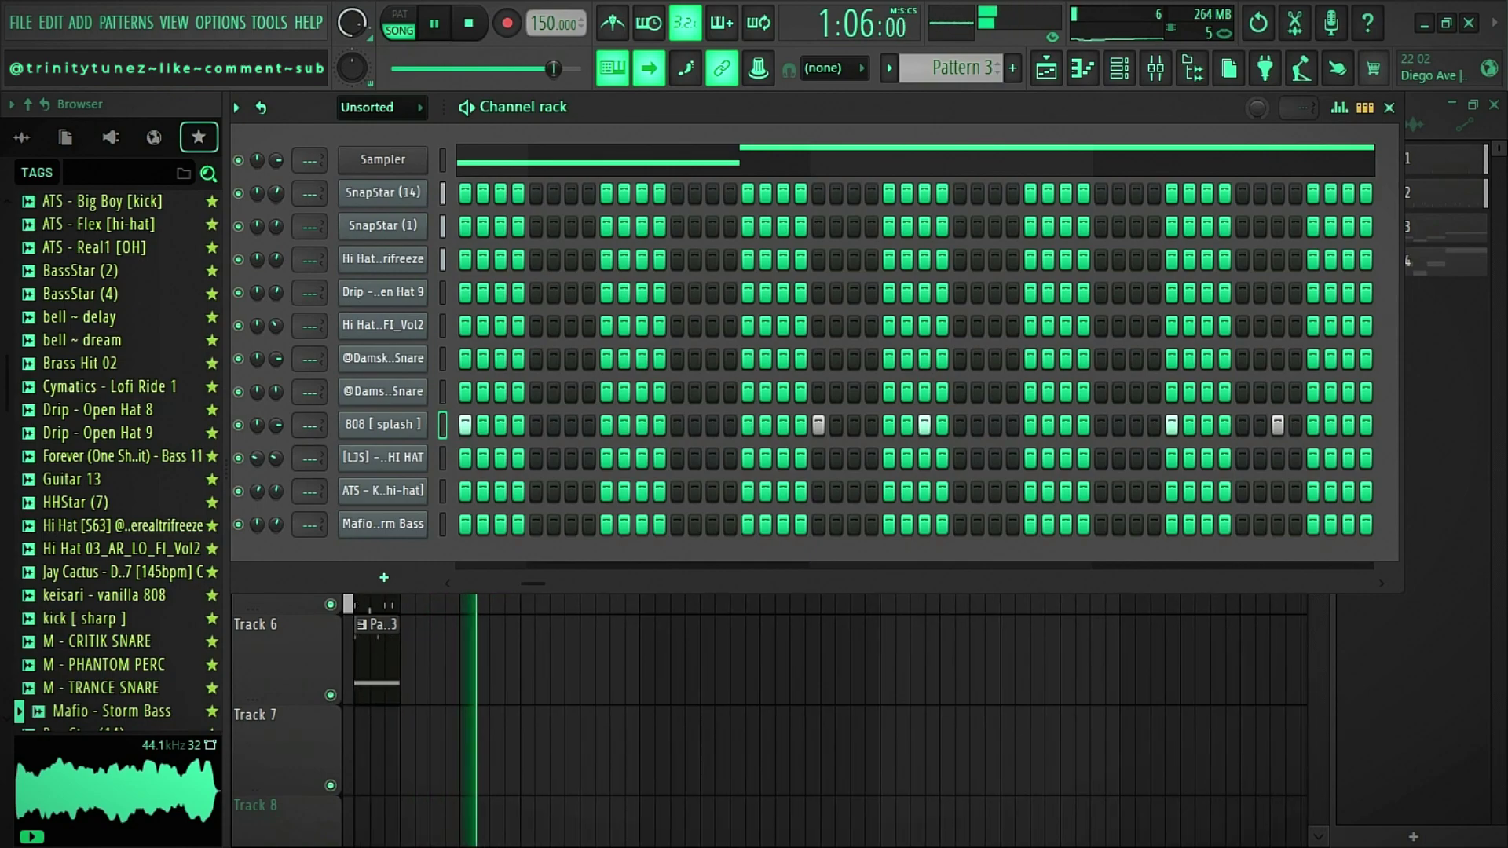
key("F5")
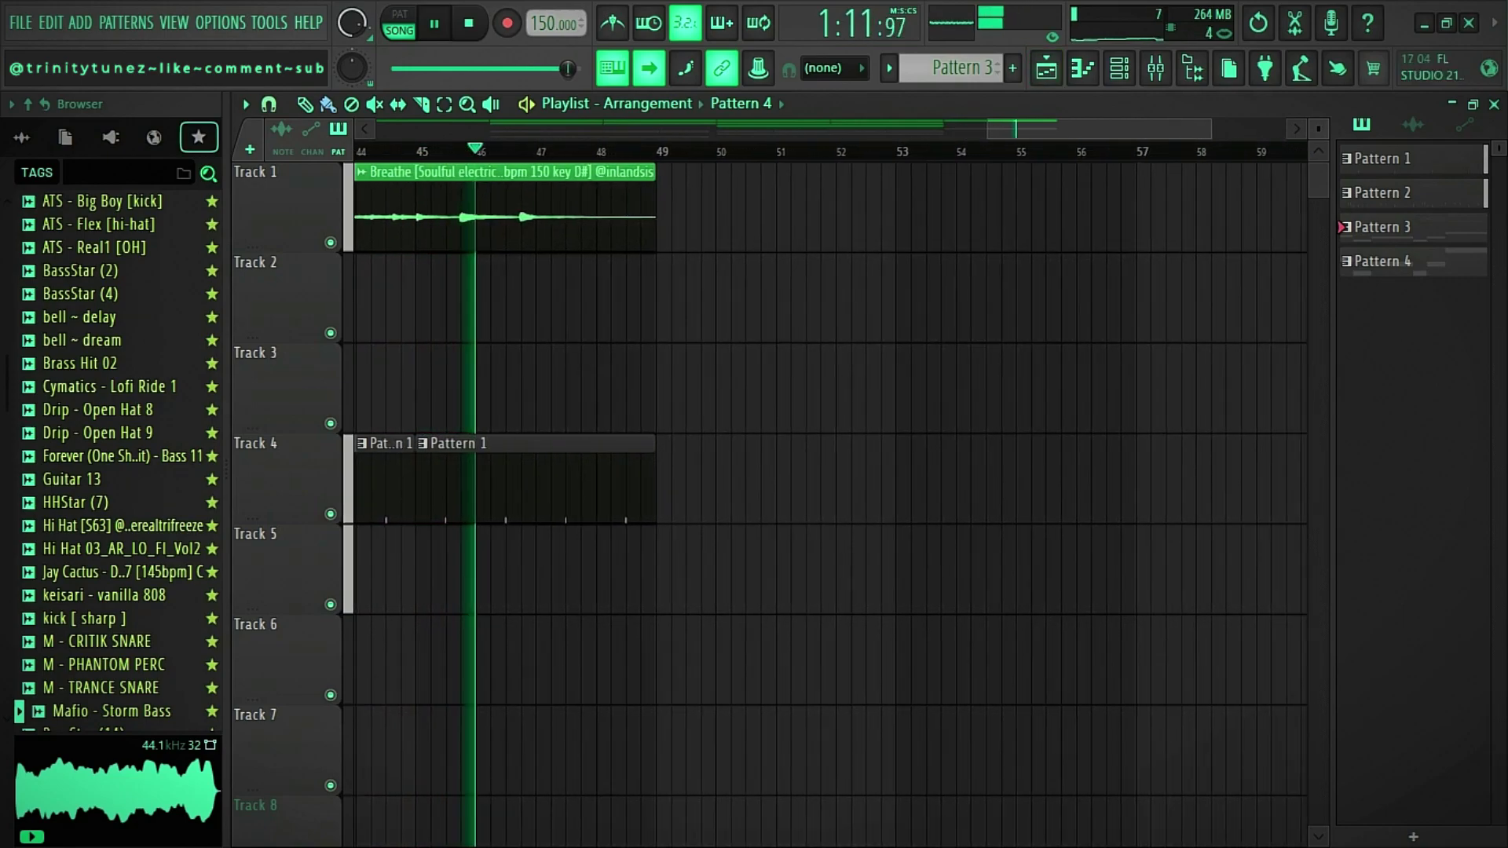
left_click(652, 210)
left_click_drag(653, 211, 938, 210)
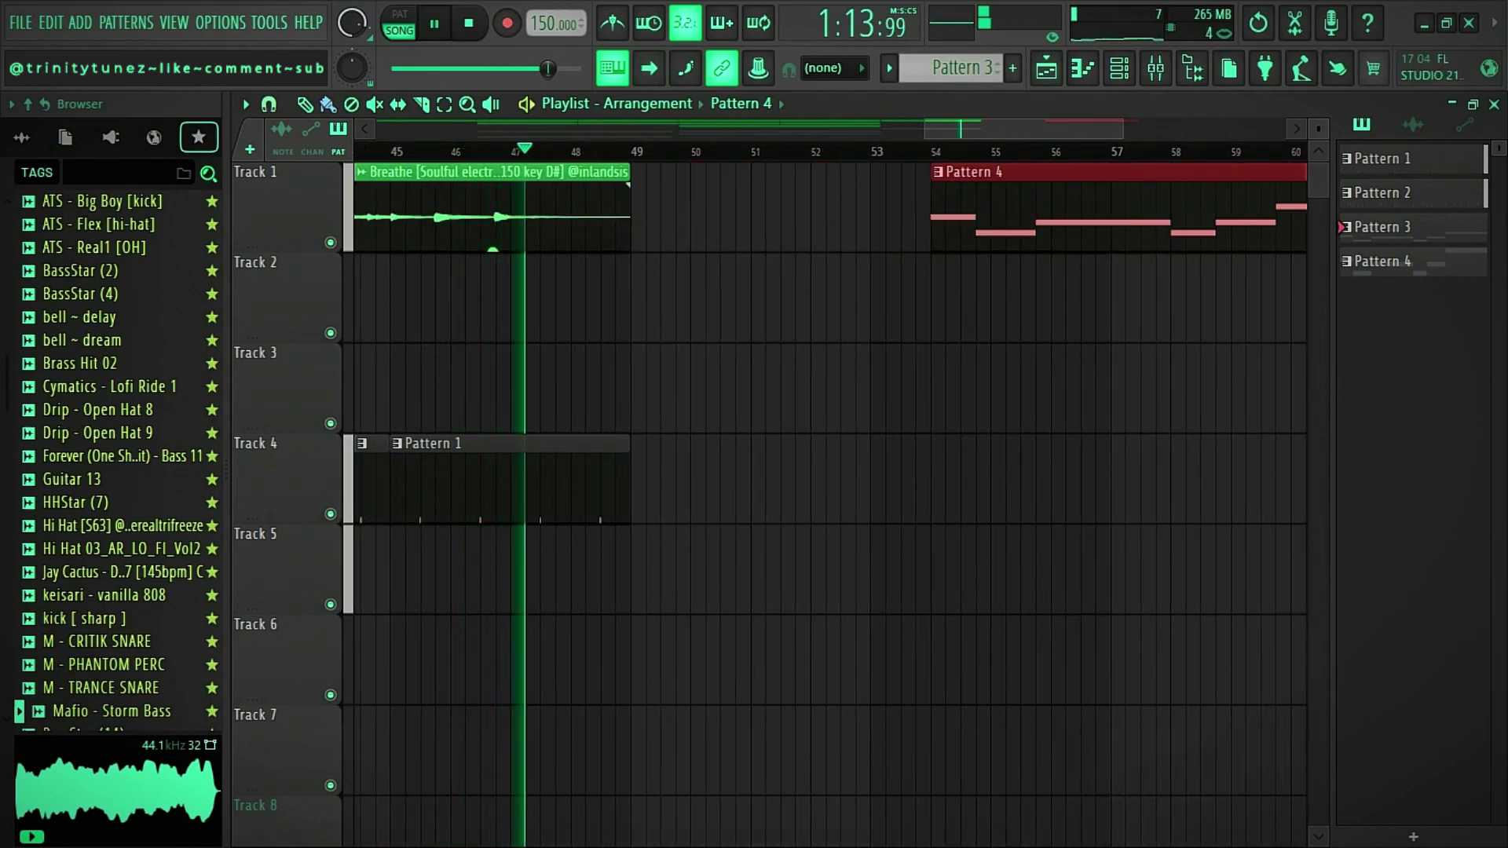